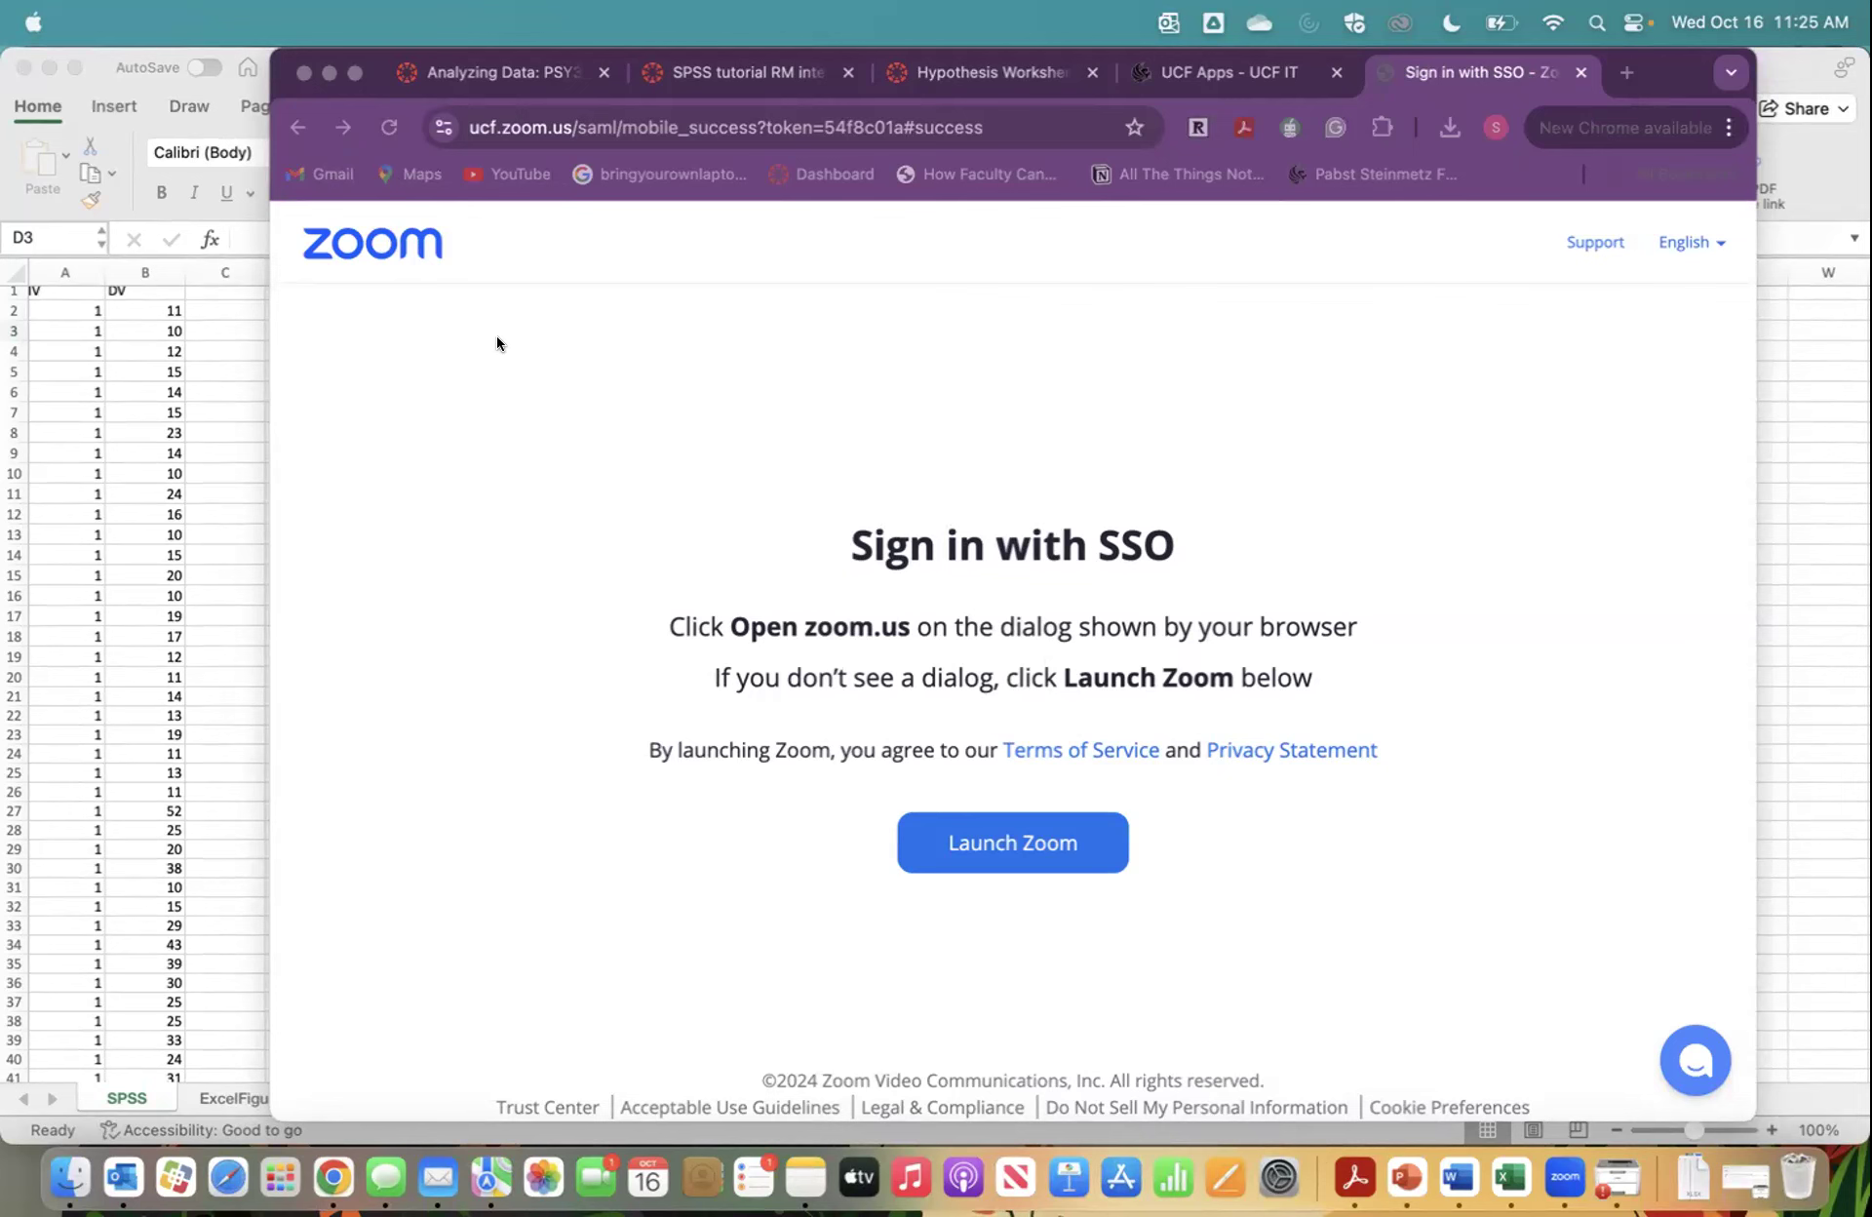
# - Open the Analyzing Data page from the Data Analysis & Results section of the course modules
pyautogui.click(479, 59)
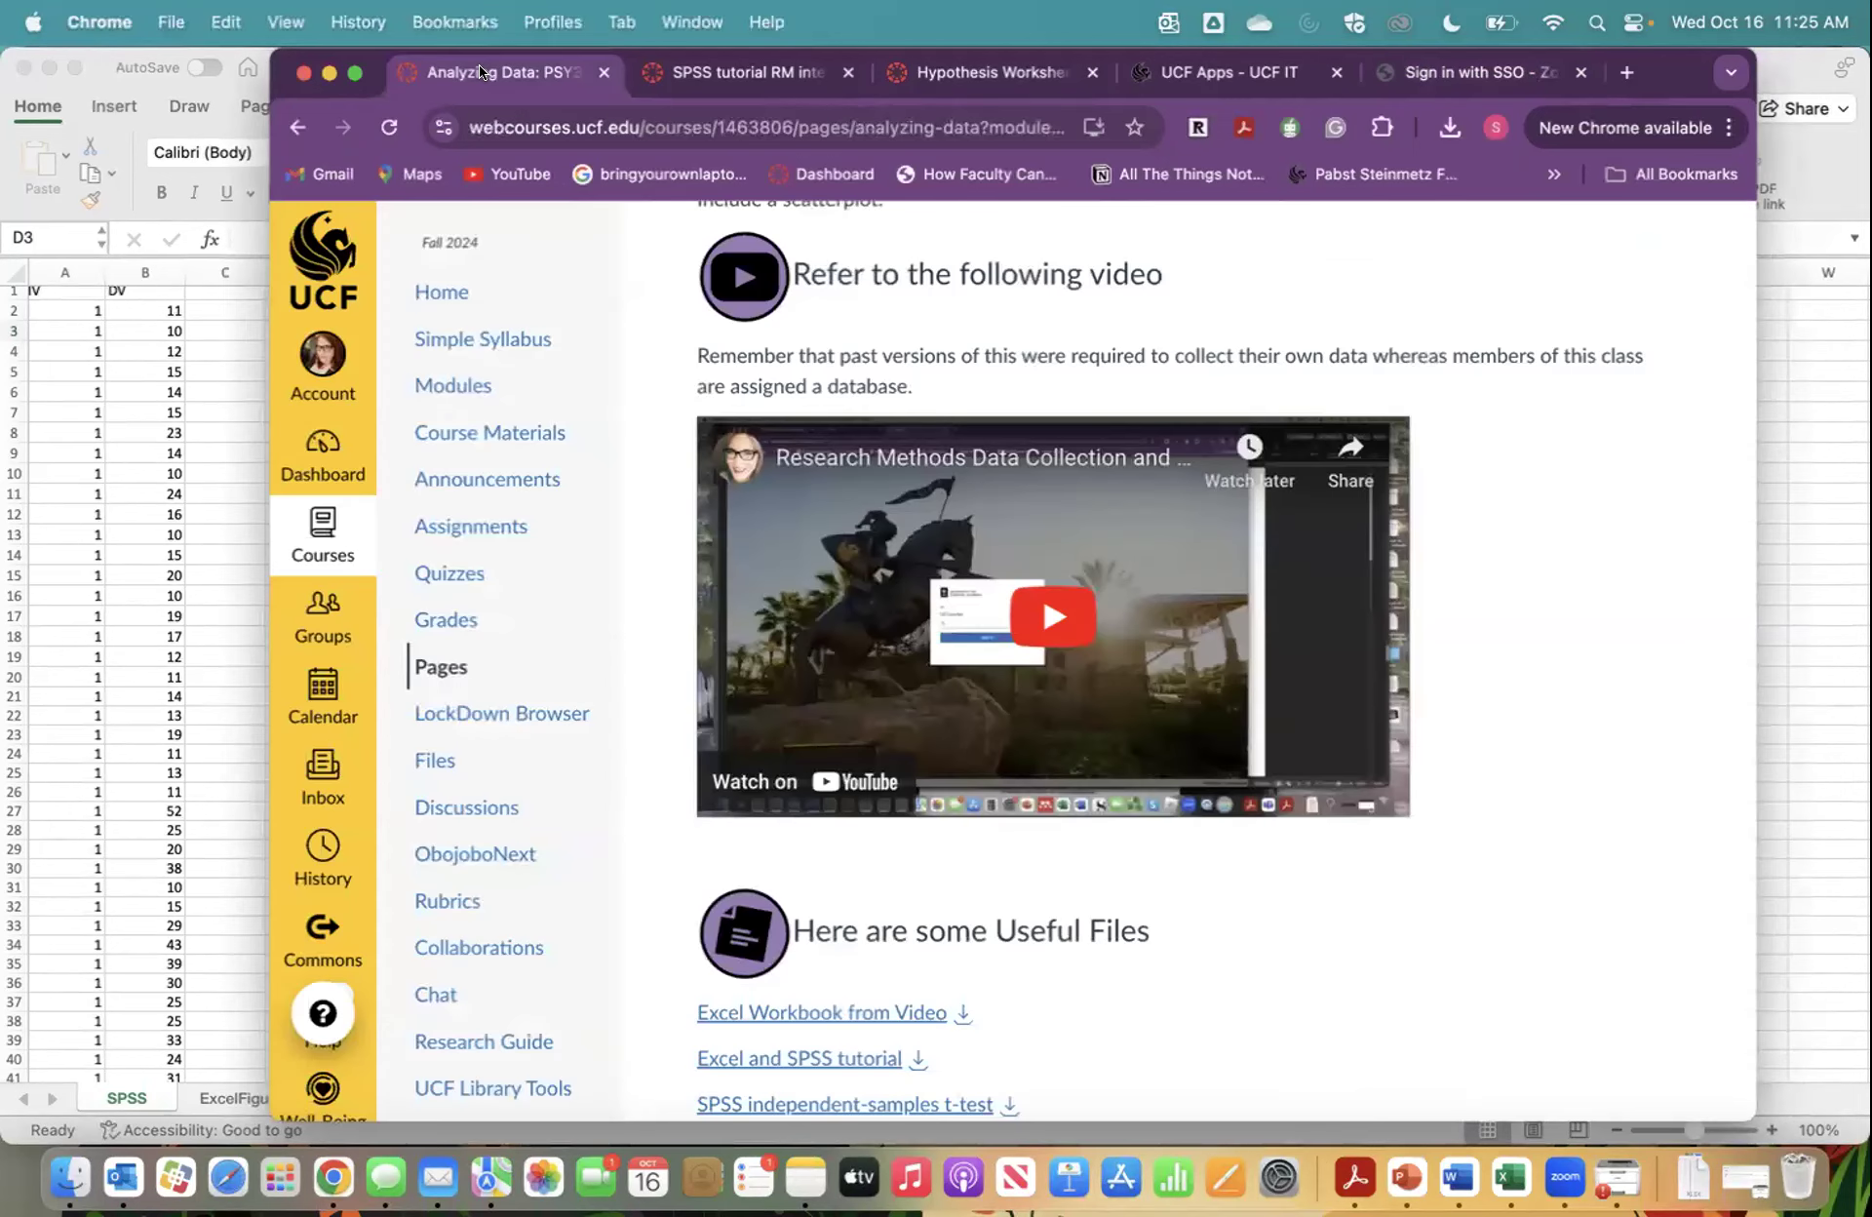
pyautogui.click(465, 384)
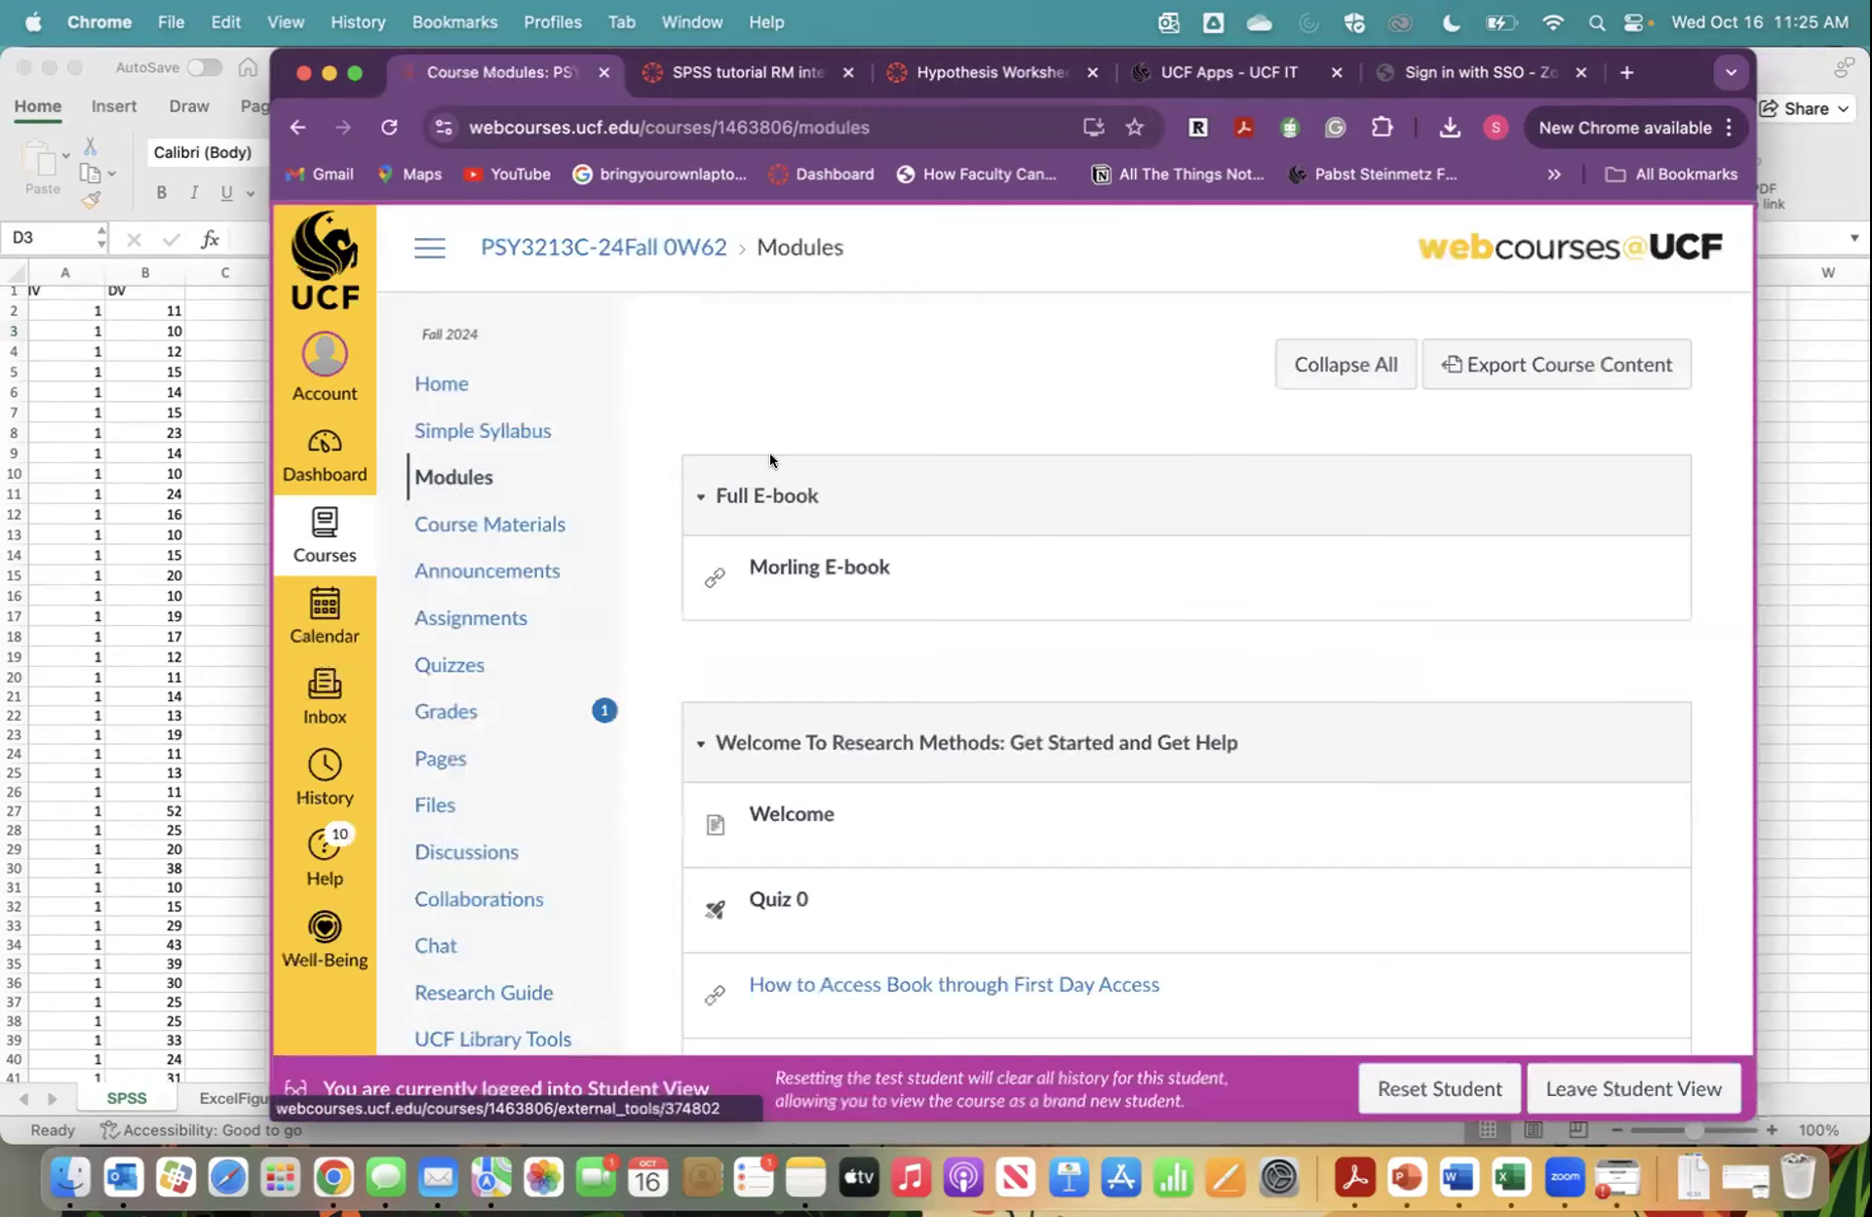
pyautogui.scroll(-15, 770, 453)
pyautogui.scroll(-5, 769, 452)
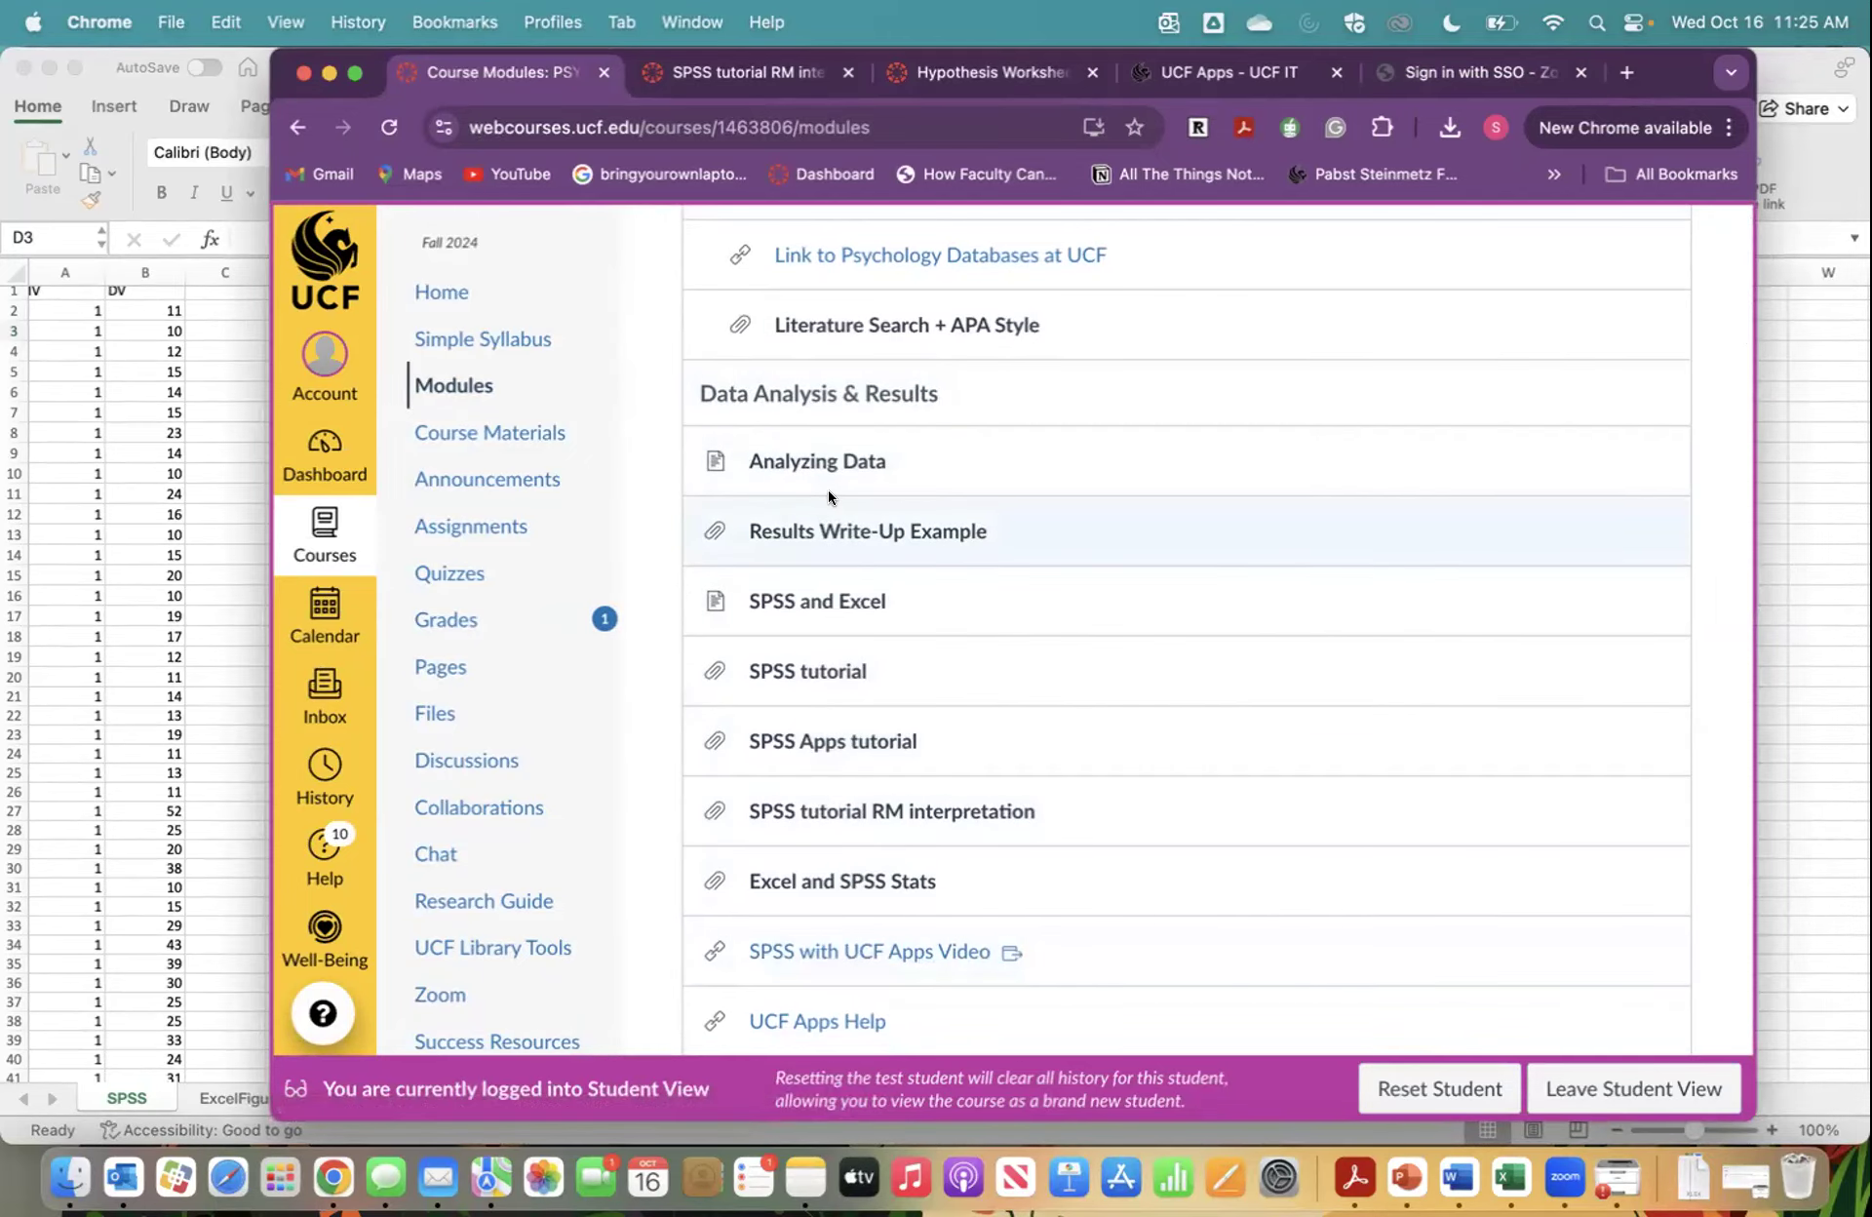
pyautogui.scroll(-1, 828, 497)
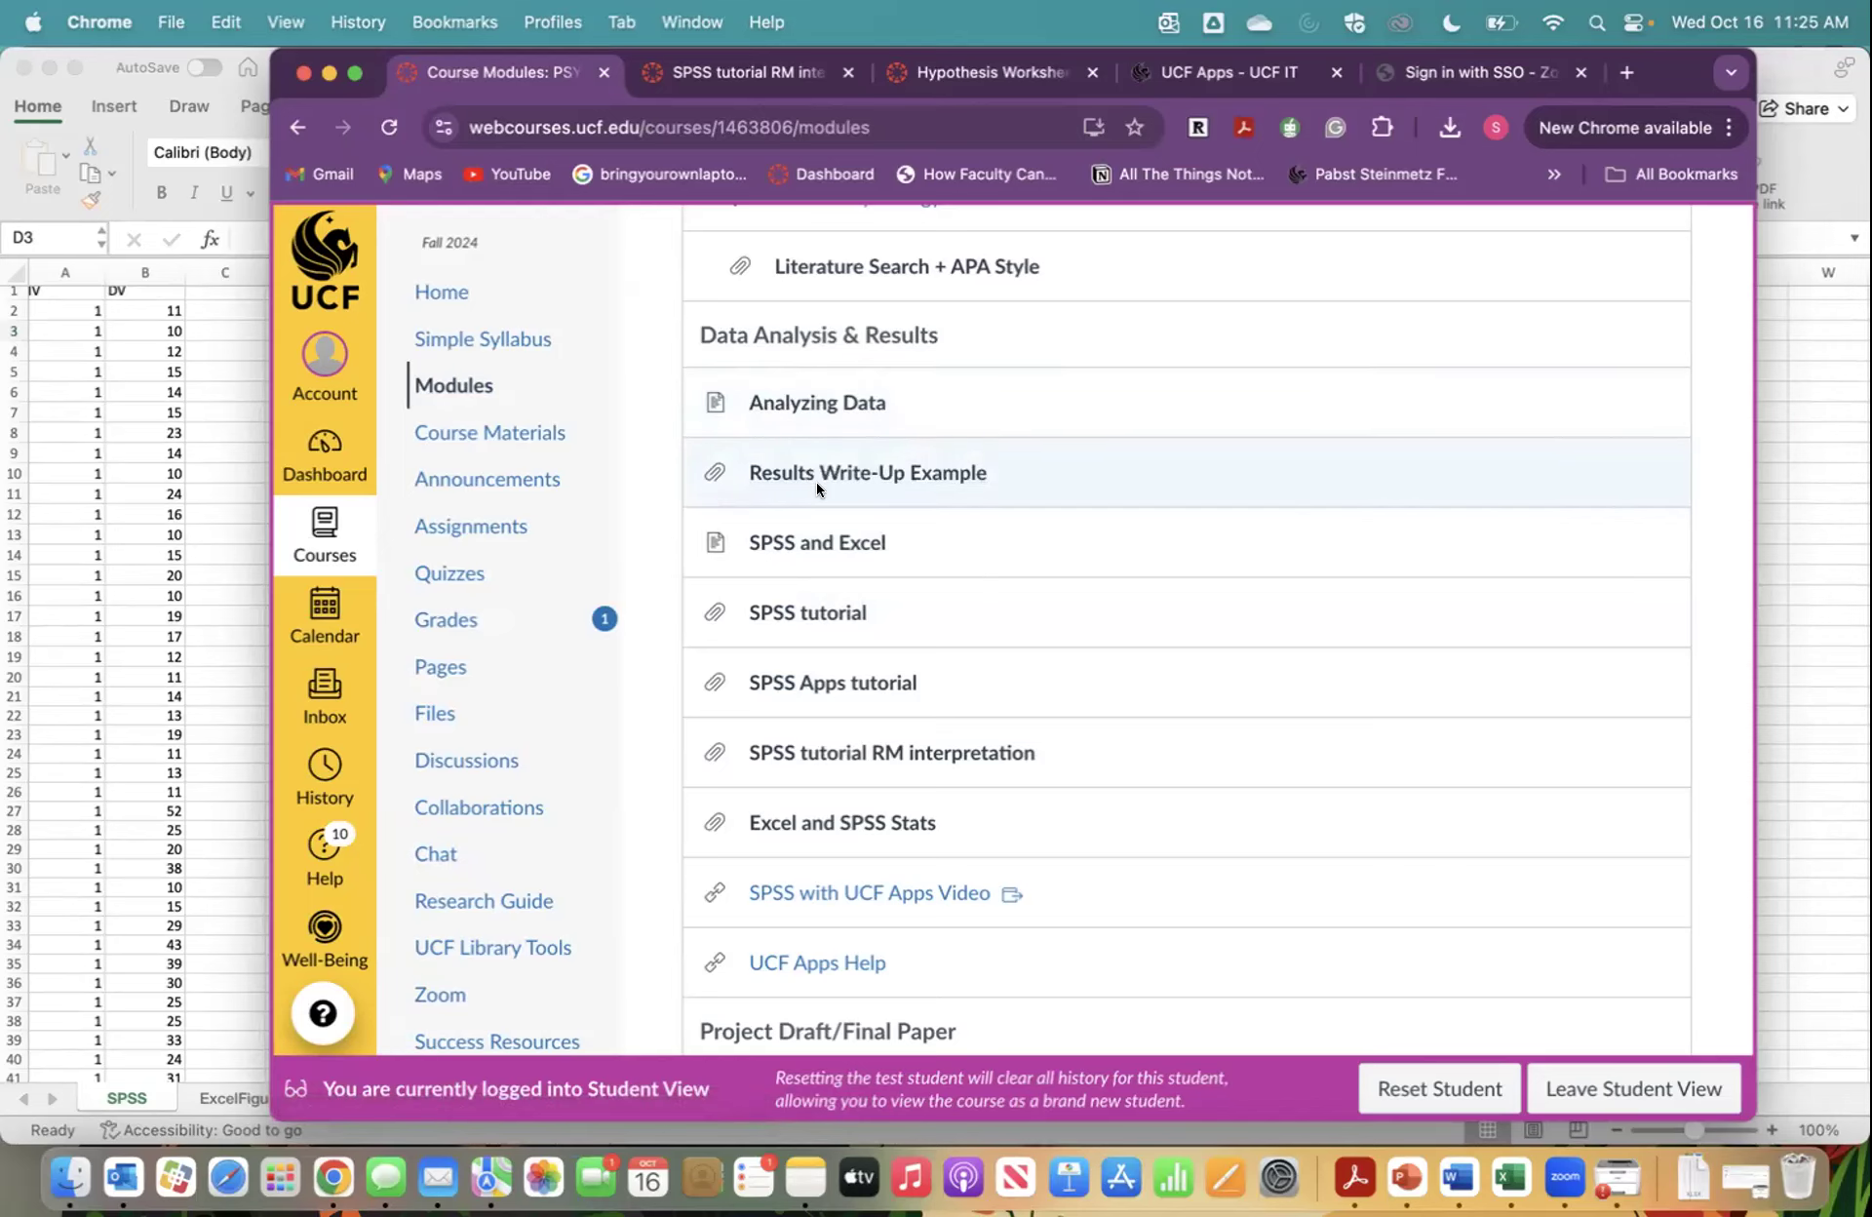
pyautogui.click(828, 413)
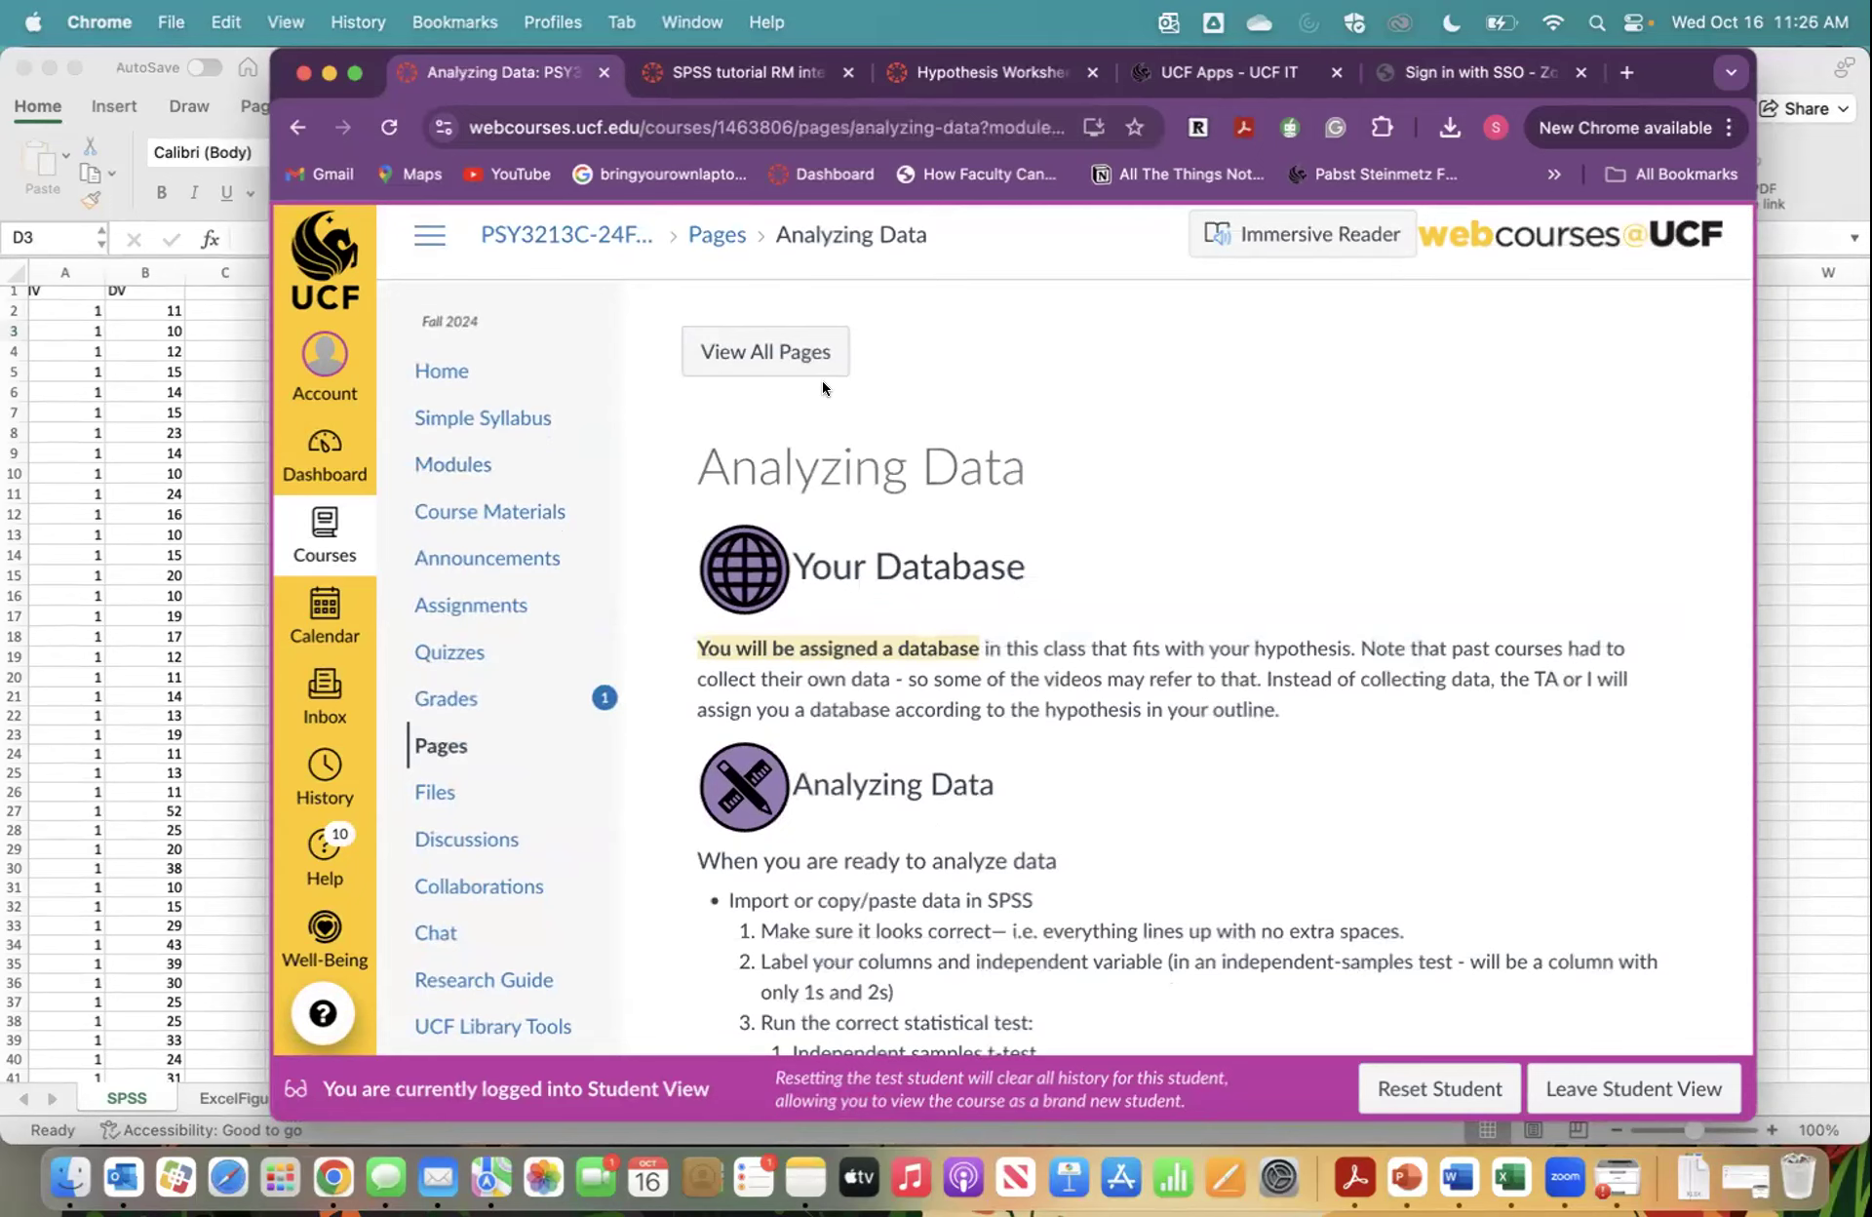
# - Review the Hypothesis Worksheet and Paper Outline assignment, including its questions, grading rubric and submission comments
pyautogui.click(946, 72)
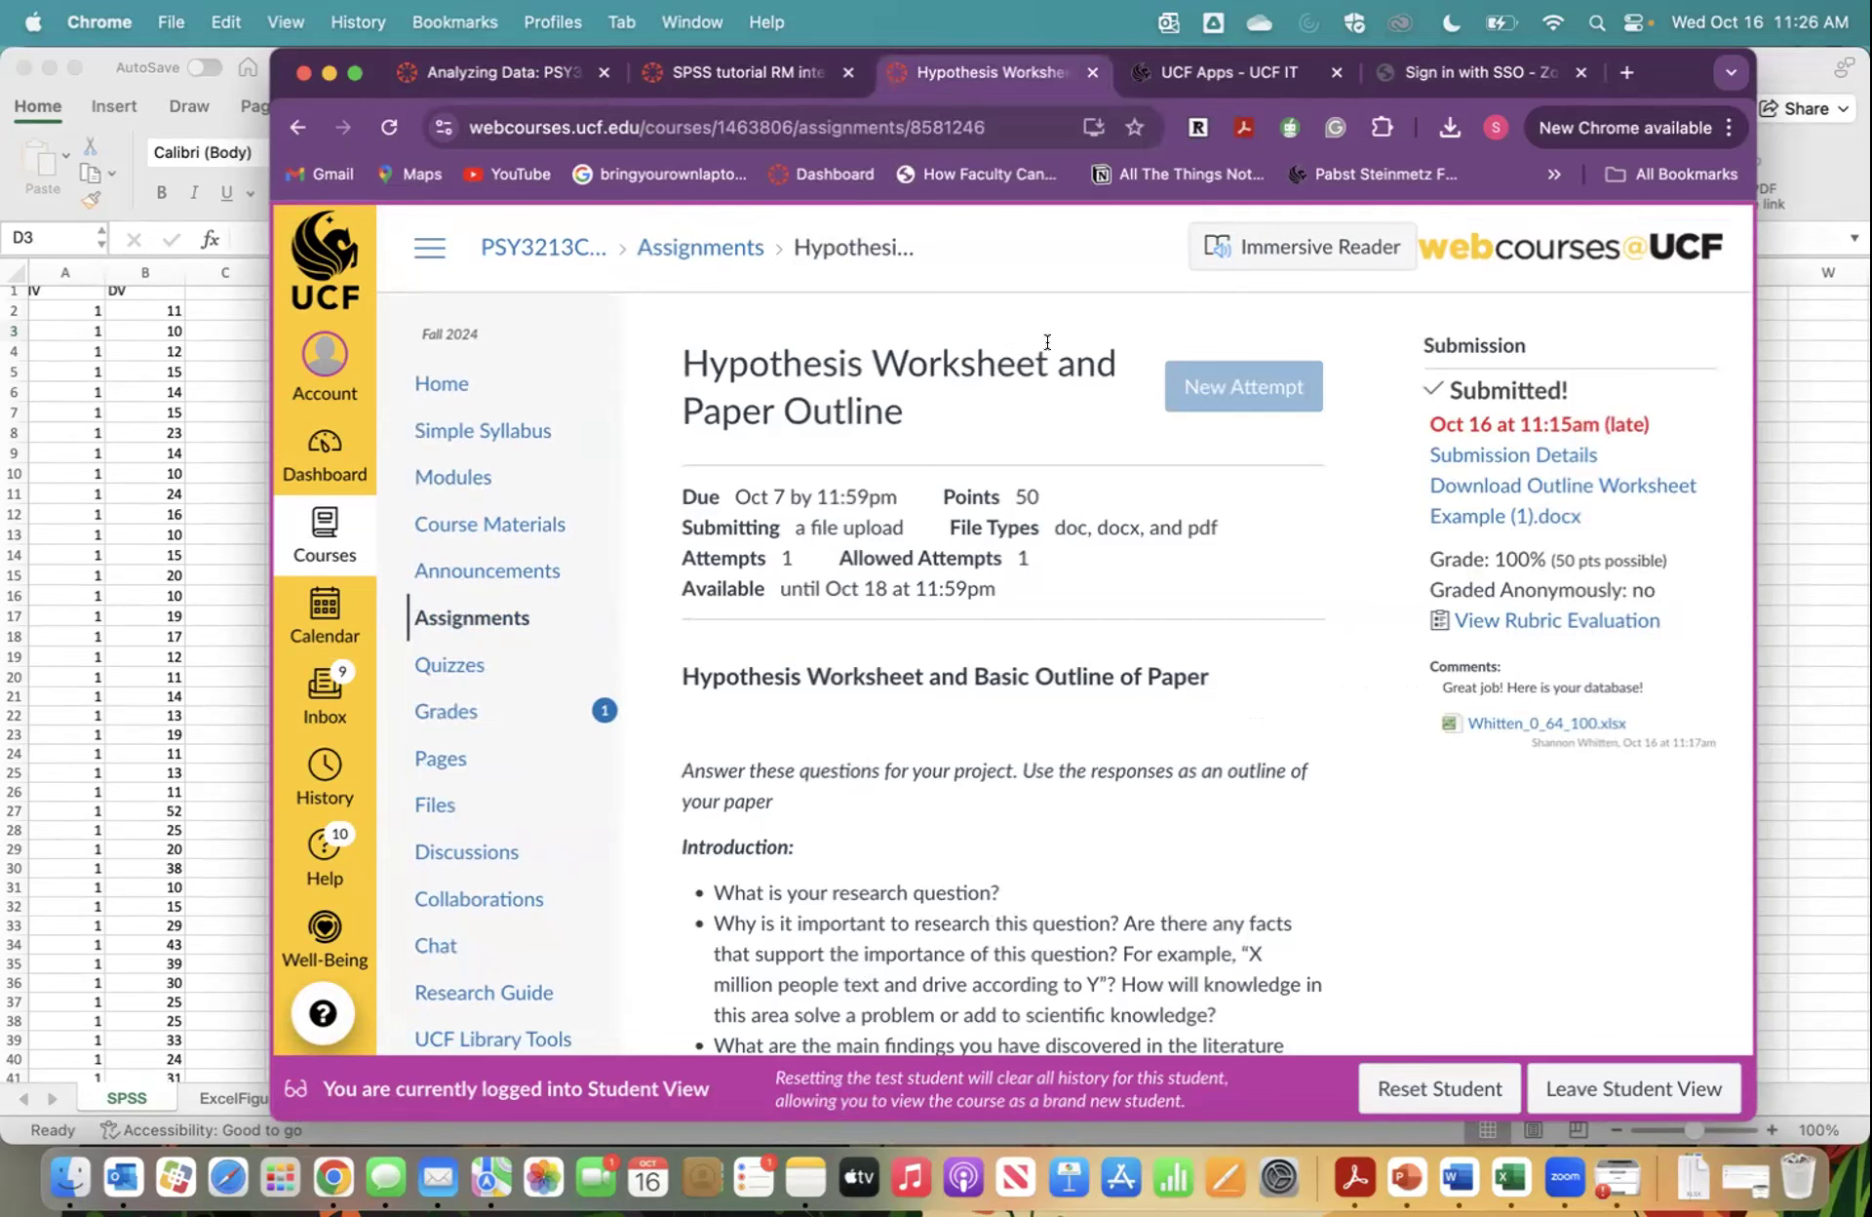
pyautogui.scroll(-1, 1048, 342)
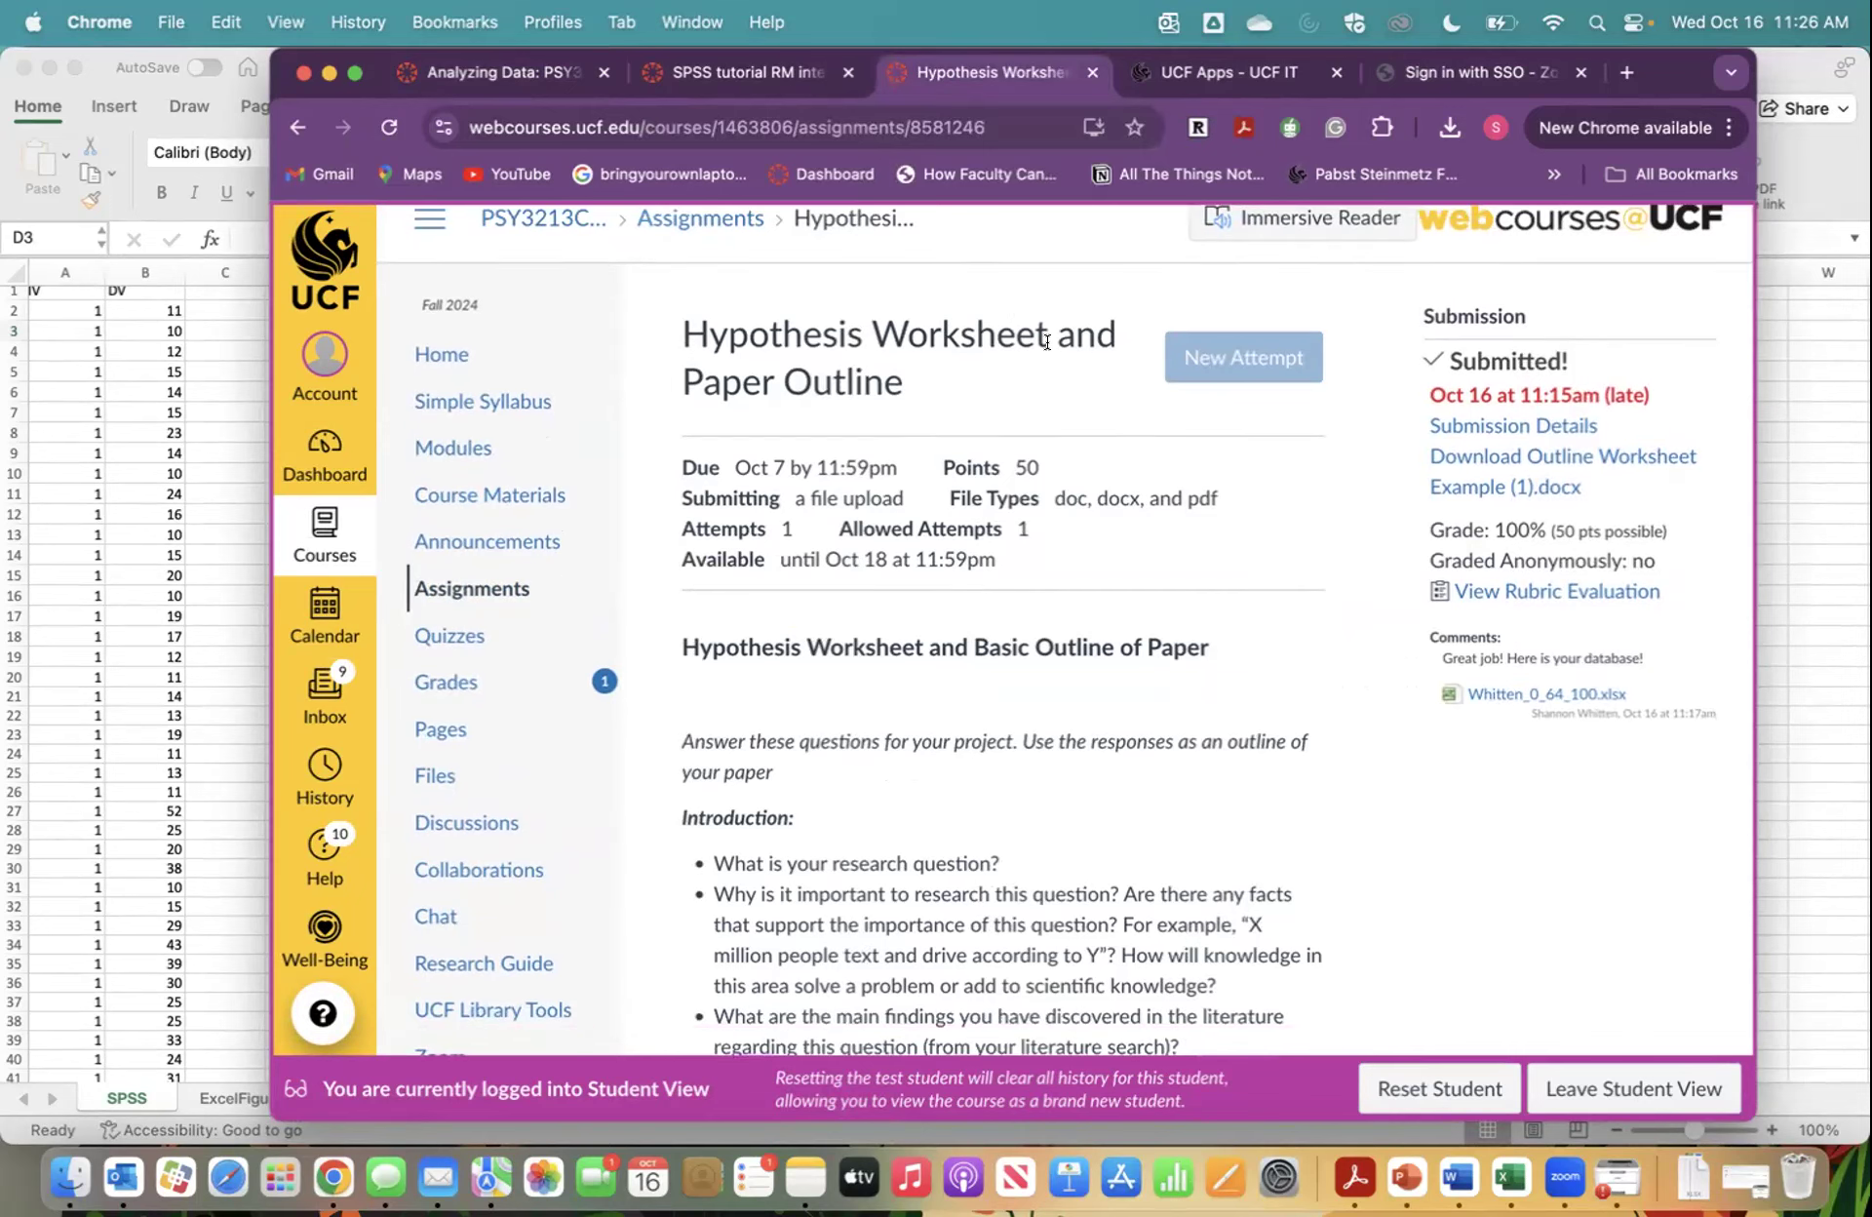
pyautogui.scroll(-5, 941, 548)
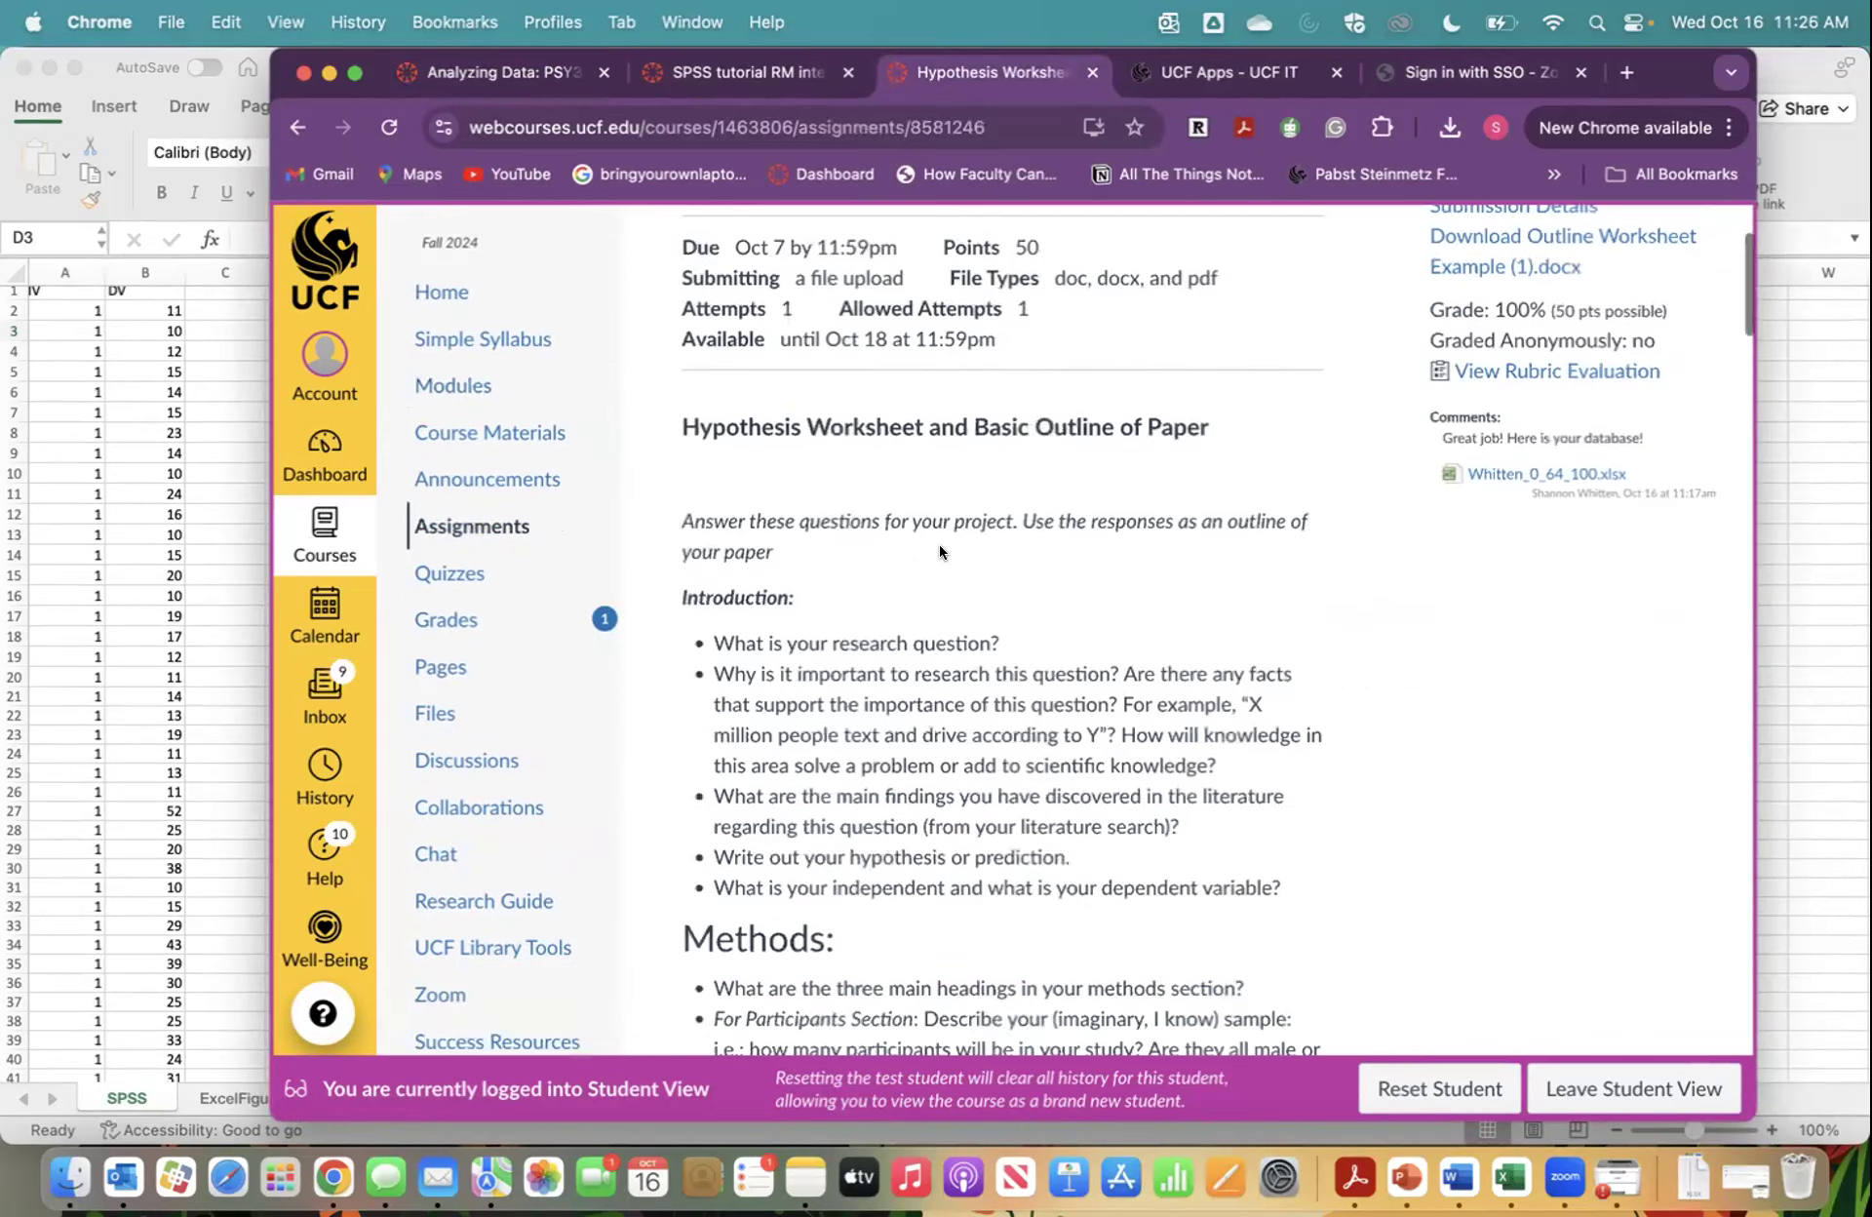
pyautogui.scroll(-5, 939, 551)
pyautogui.scroll(-15, 939, 549)
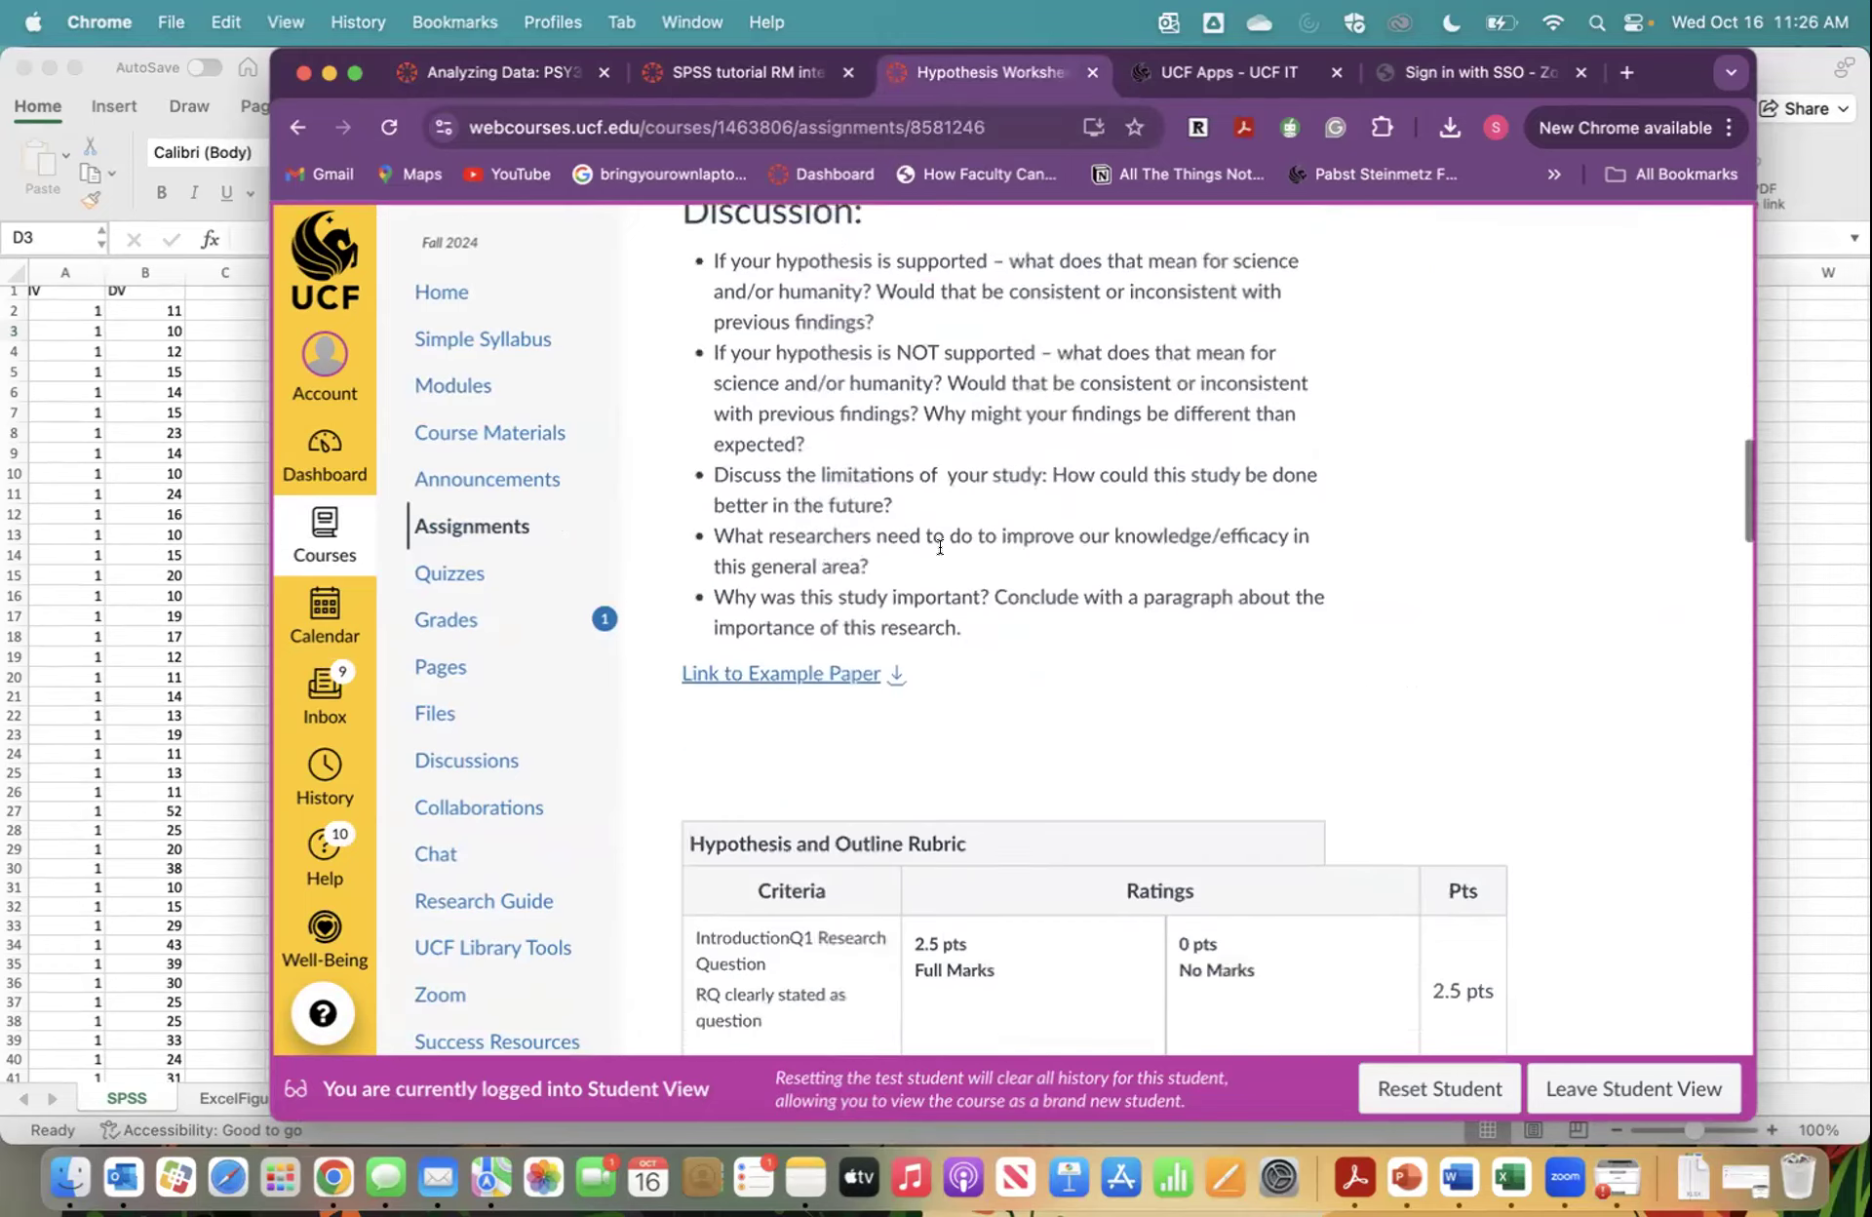
pyautogui.scroll(-15, 939, 547)
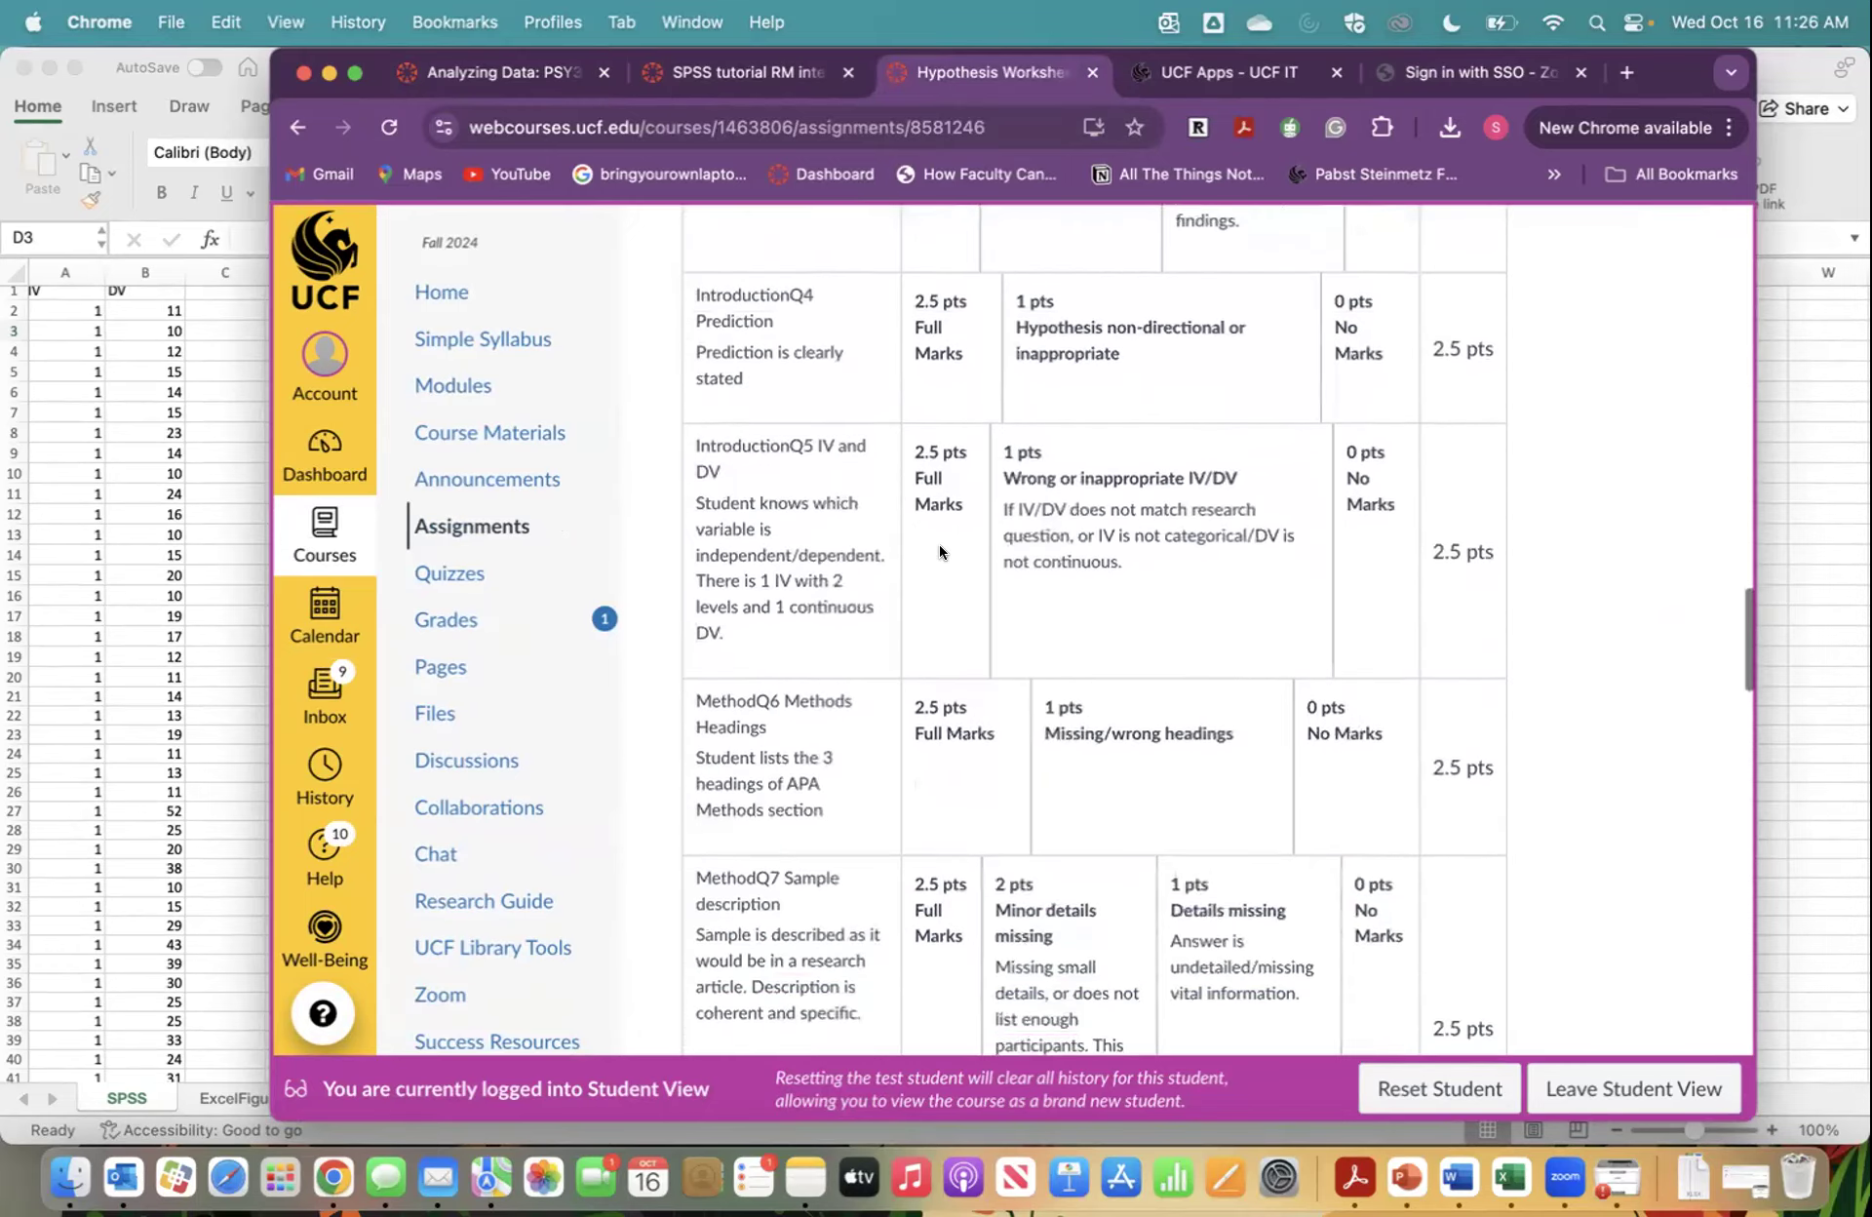
pyautogui.scroll(-15, 939, 551)
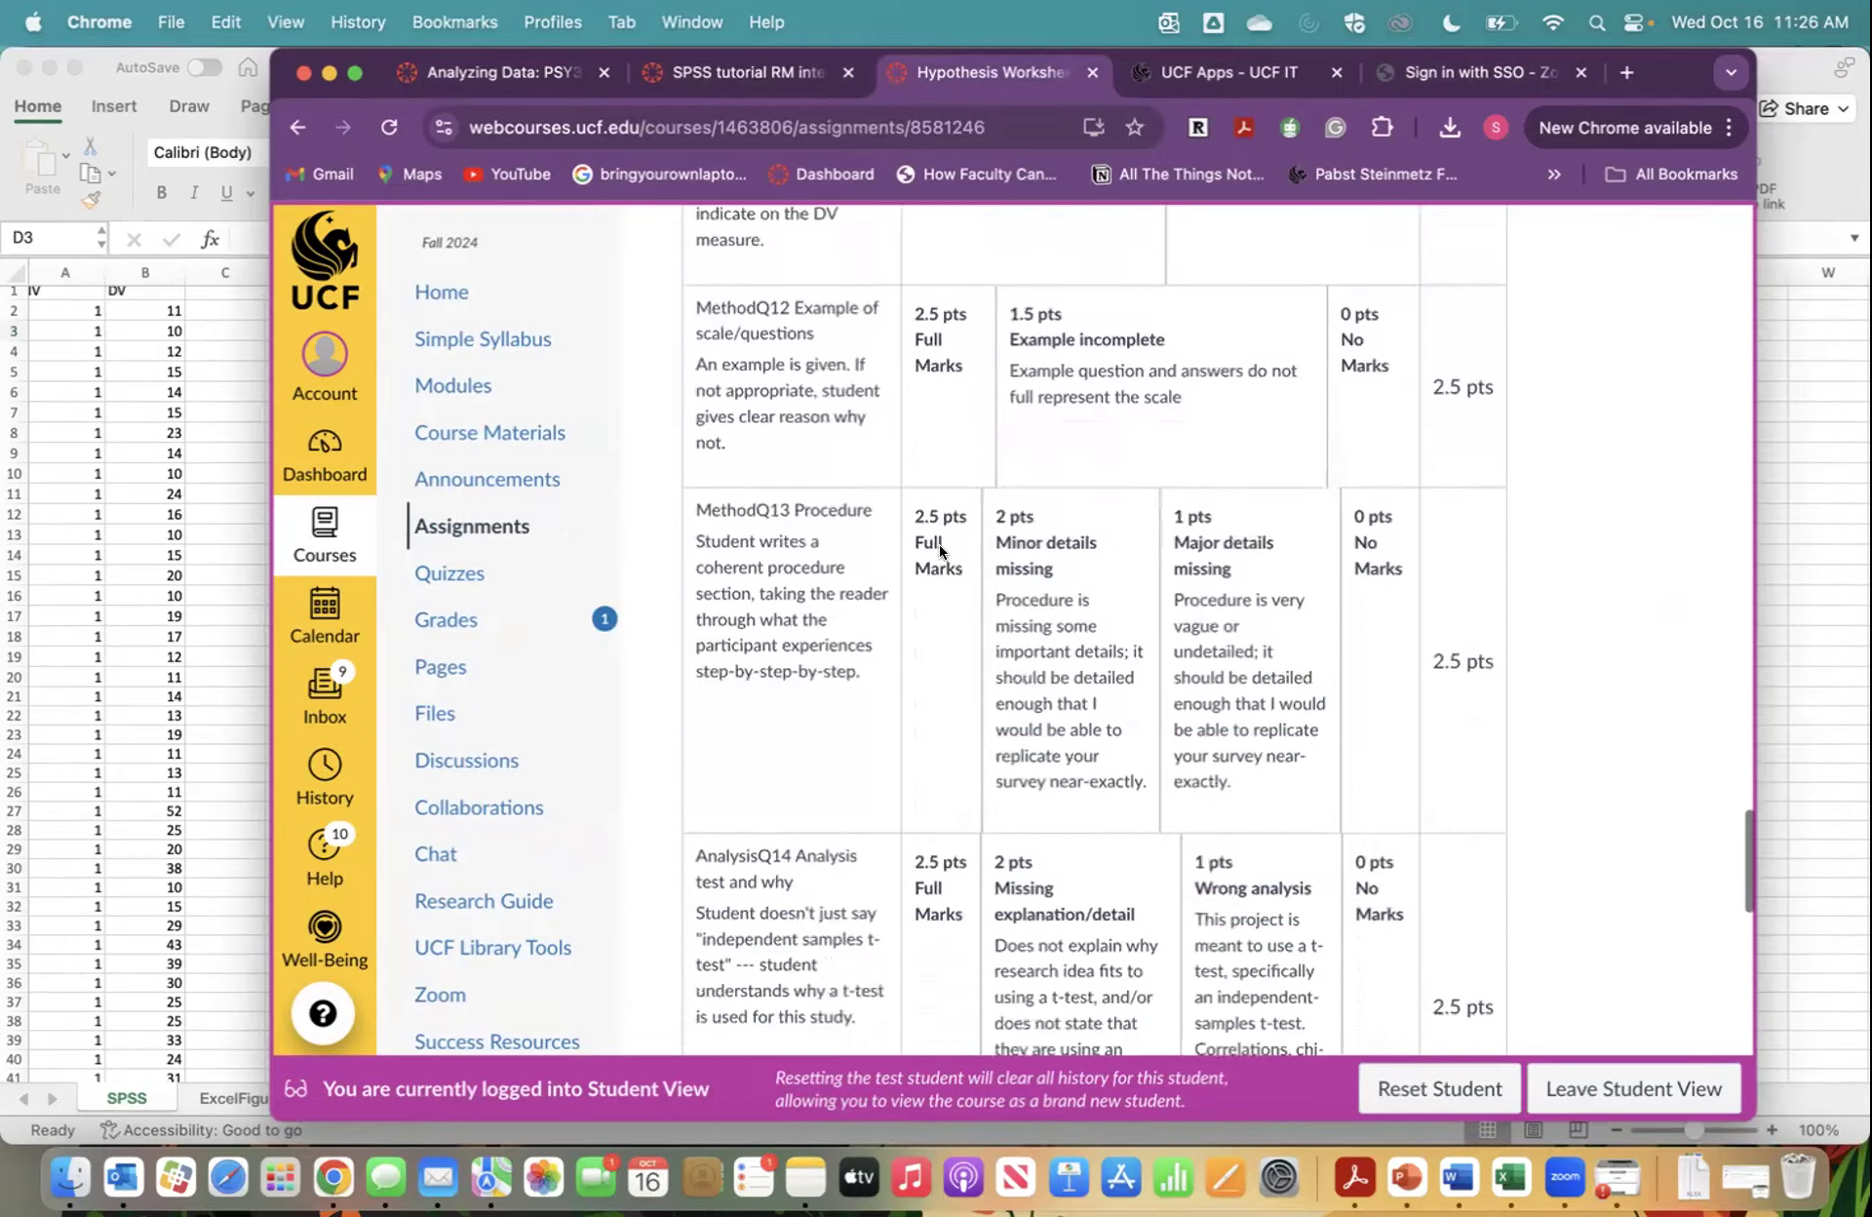
pyautogui.scroll(-10, 939, 551)
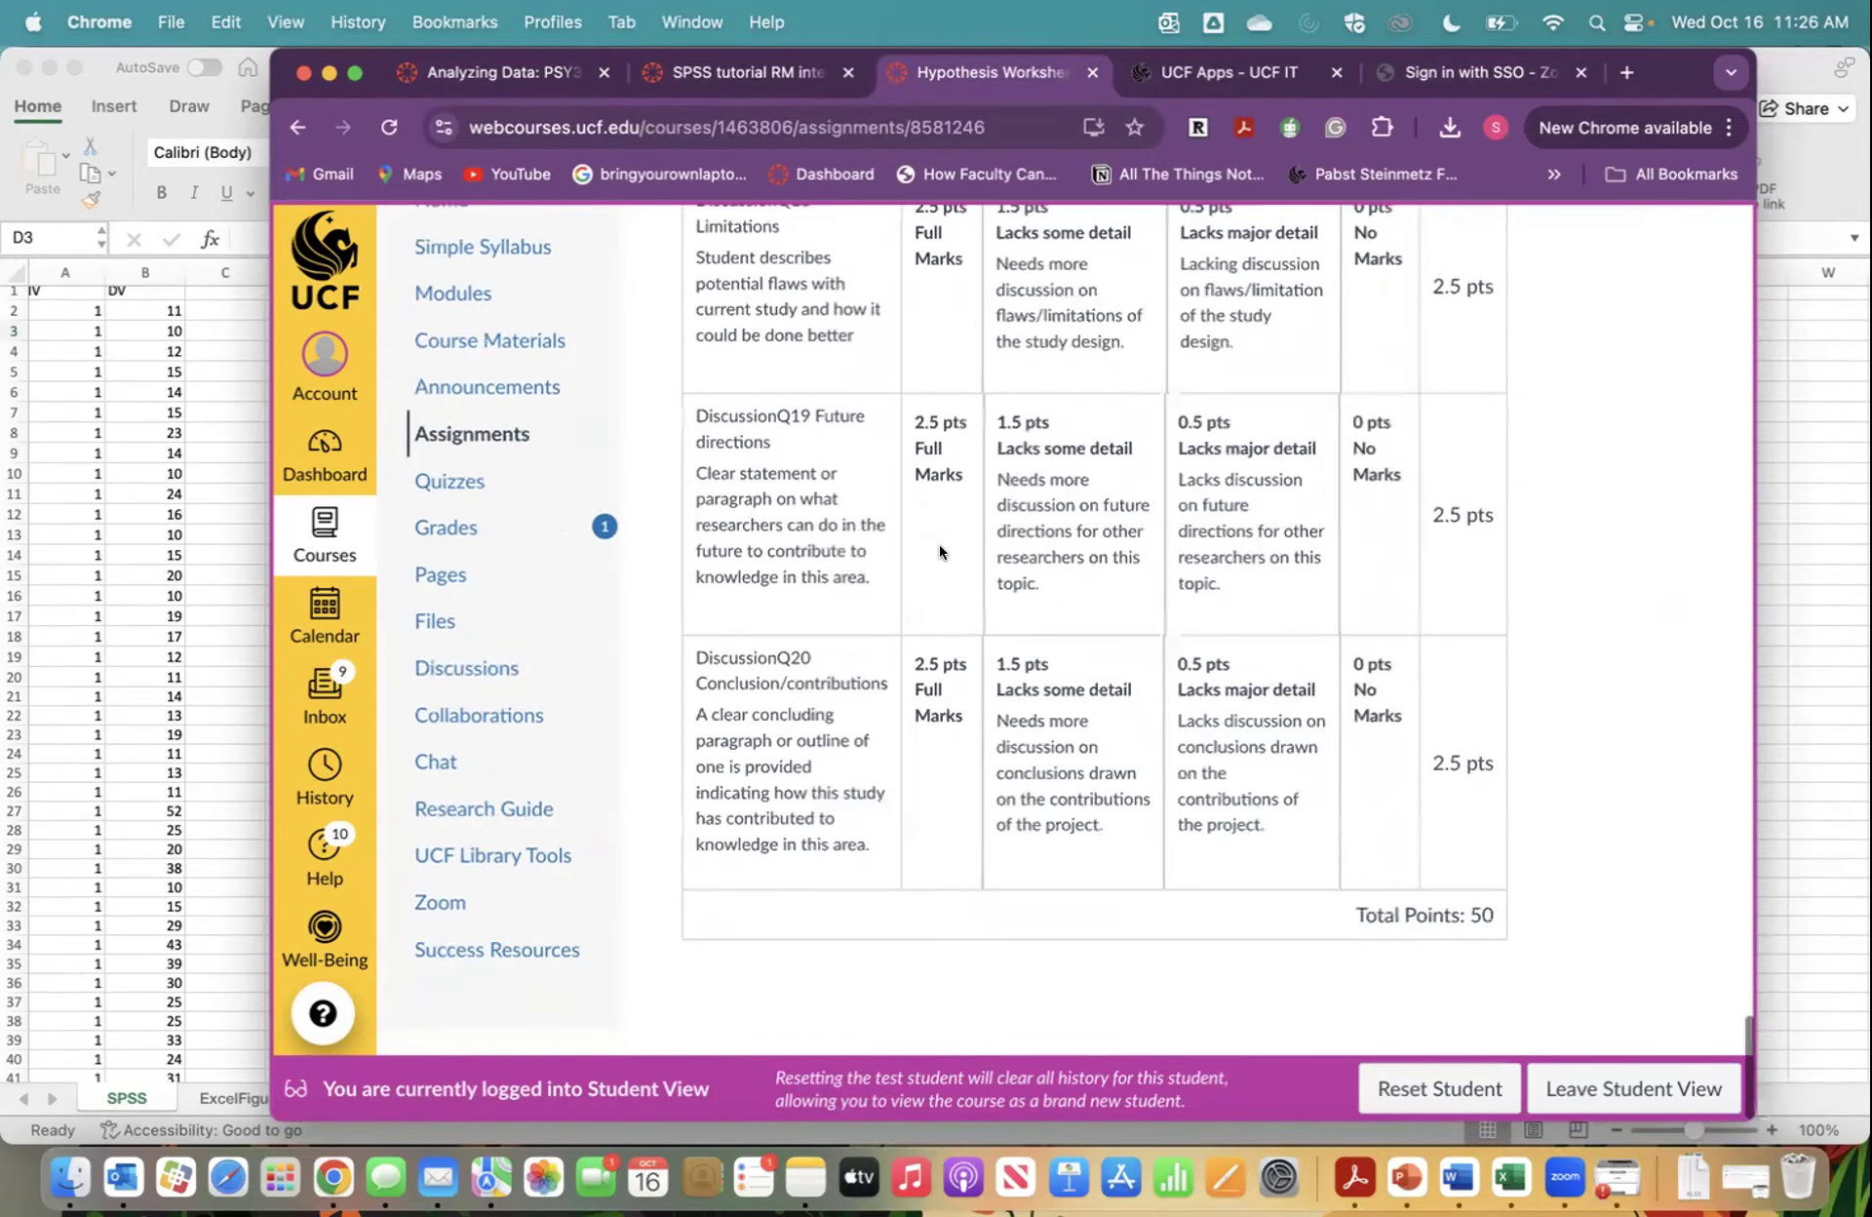
pyautogui.scroll(20, 941, 552)
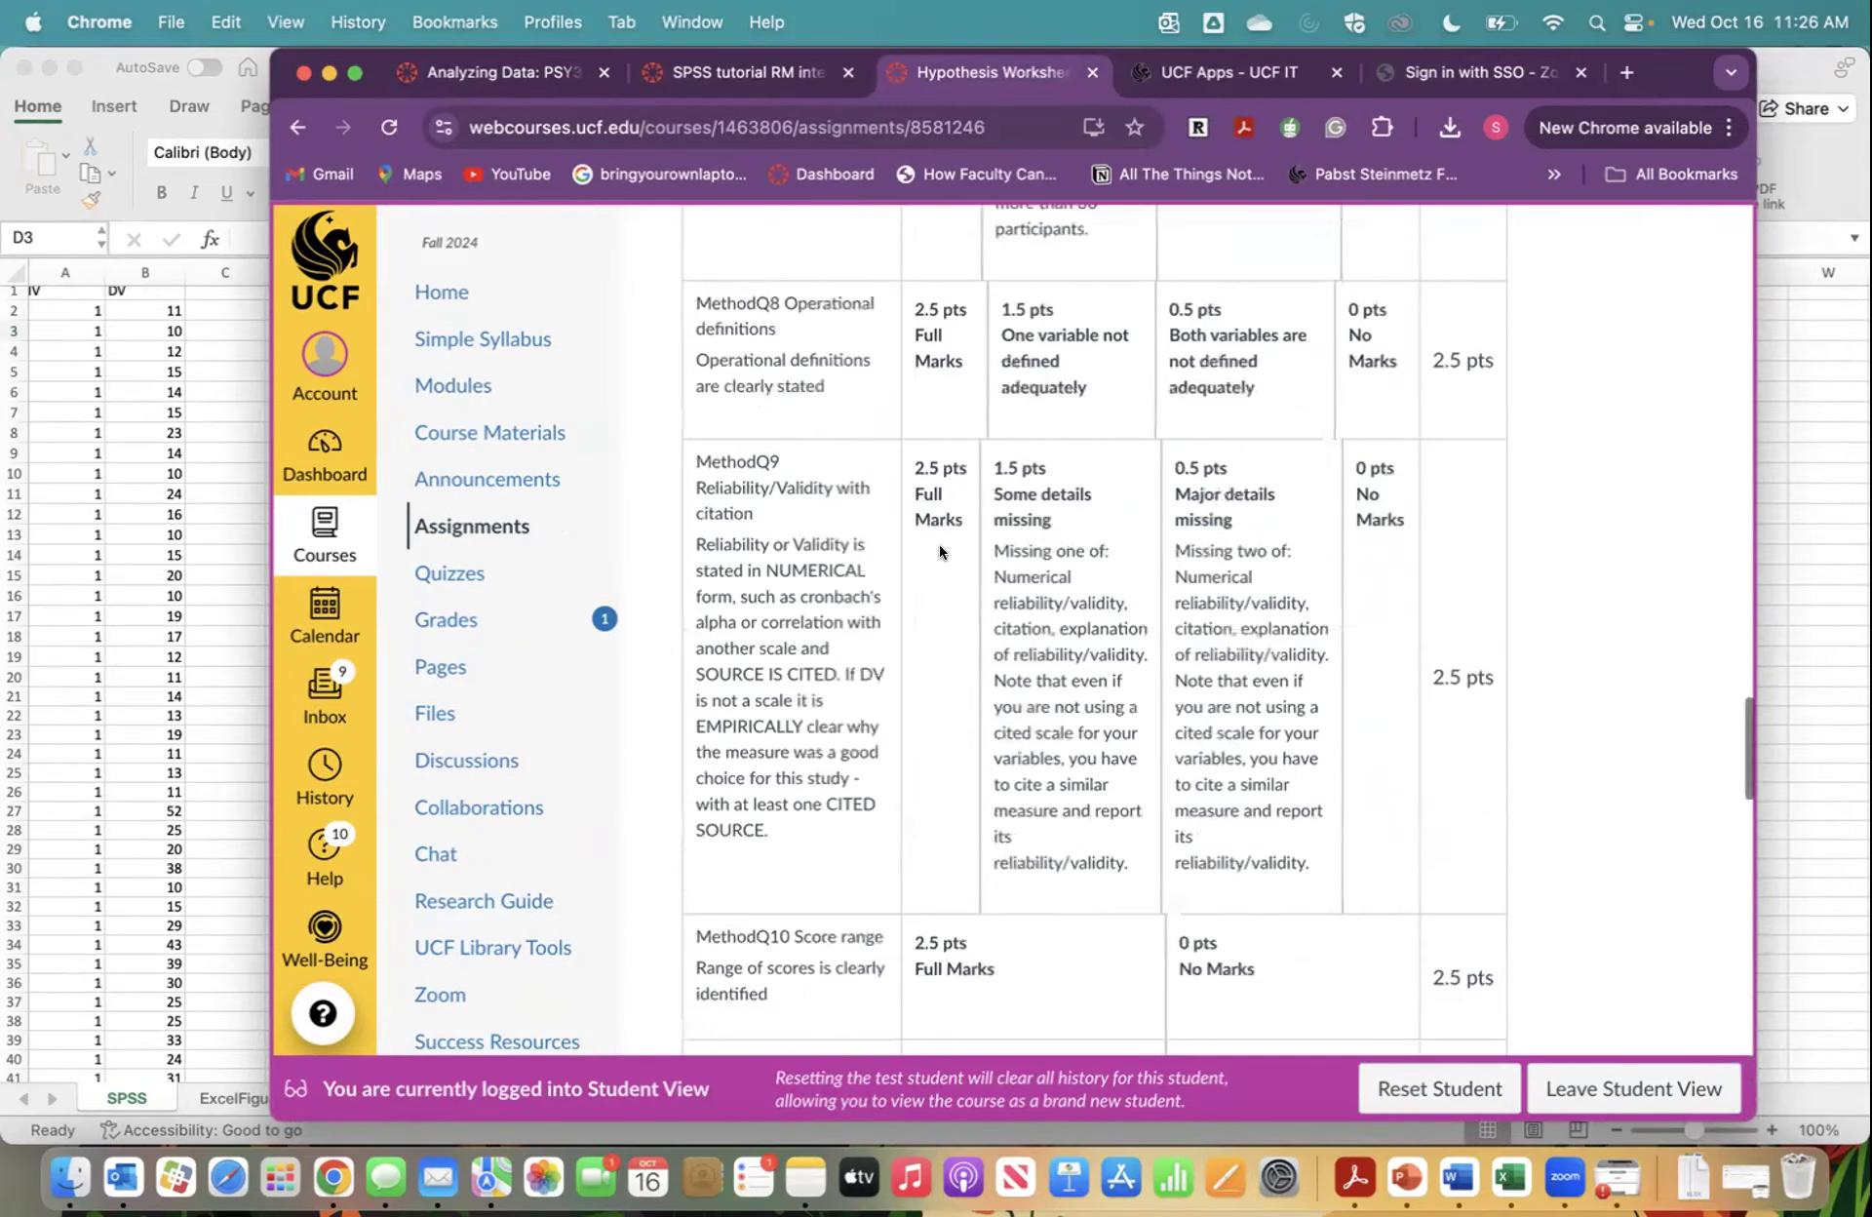
pyautogui.scroll(15, 941, 552)
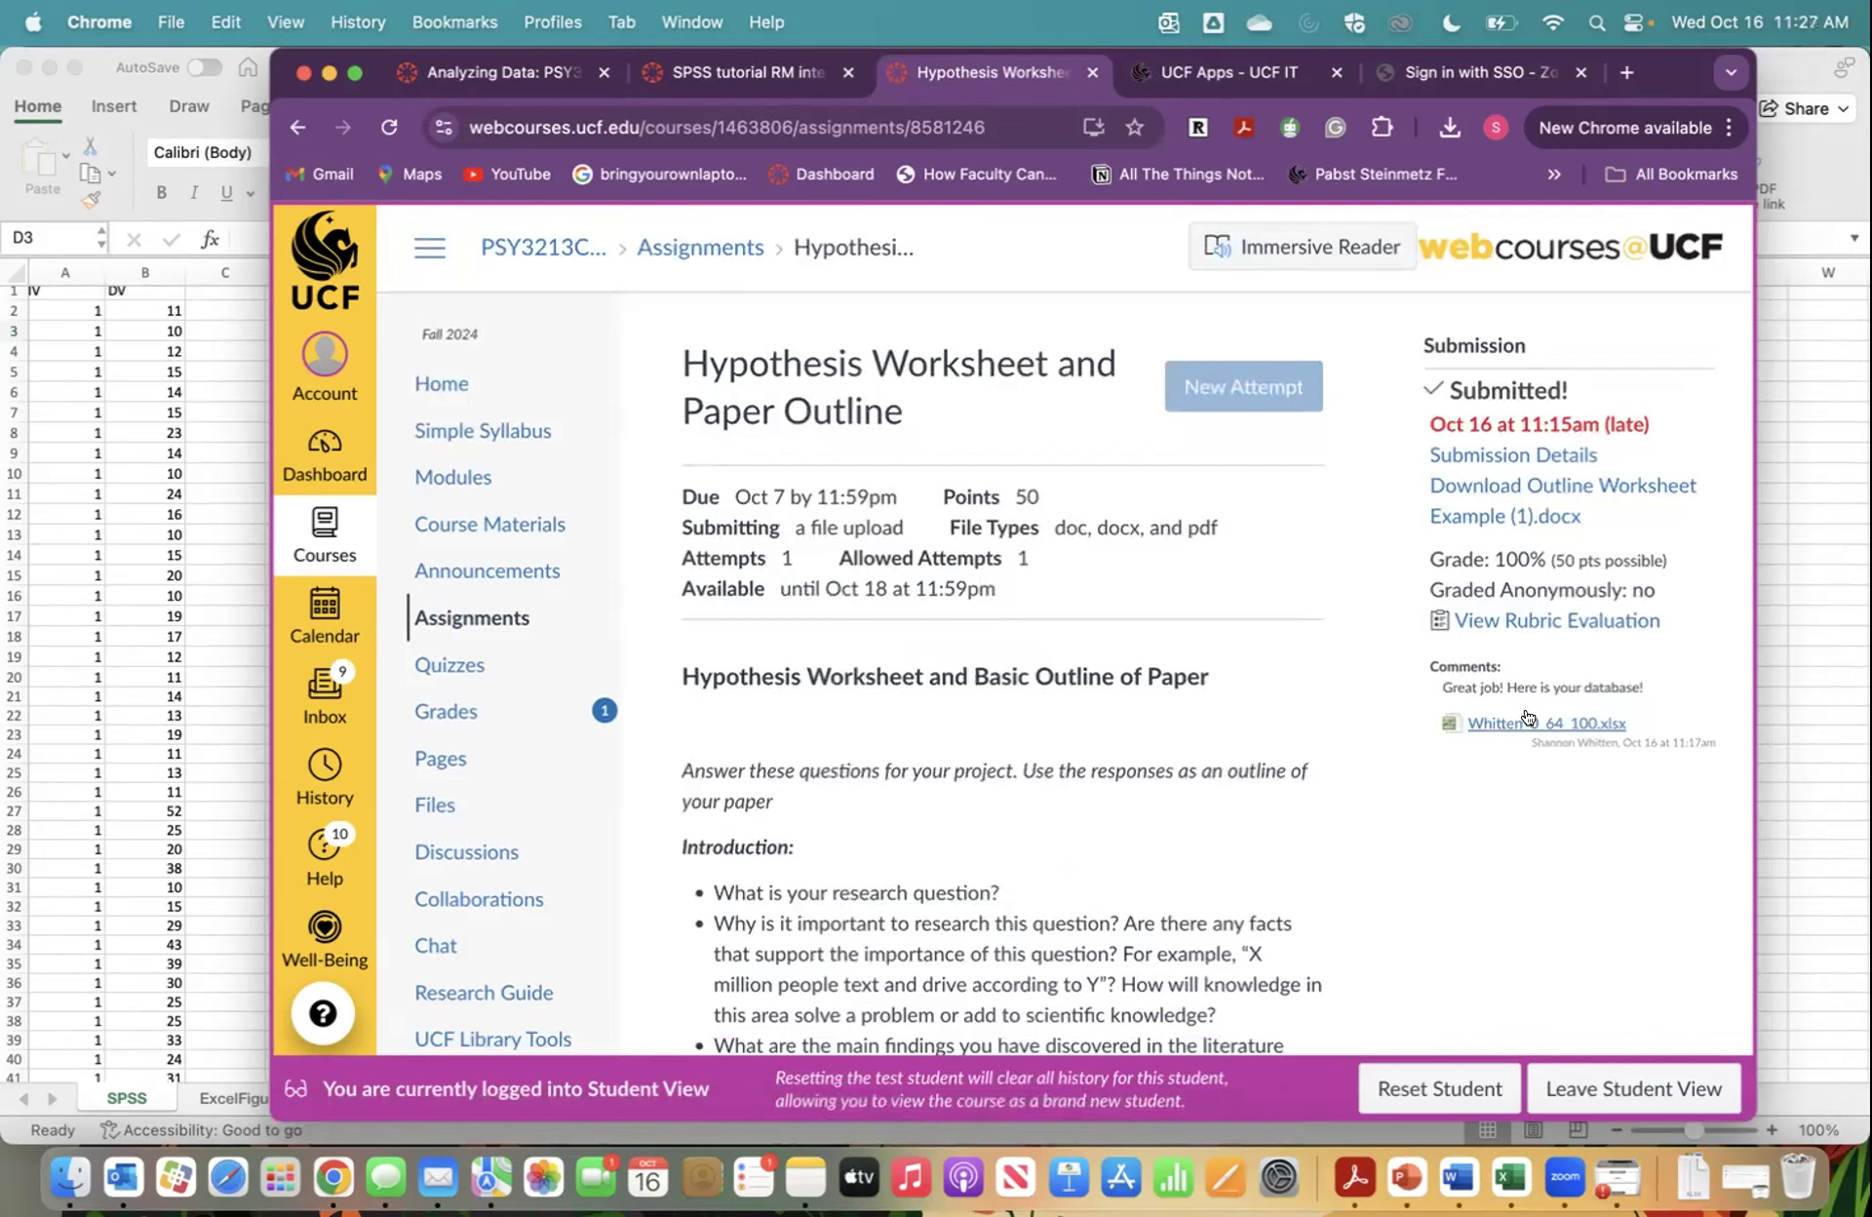
# - Download the database workbook attached to the assignment comments, open it in Excel and dismiss the alert
pyautogui.click(1479, 725)
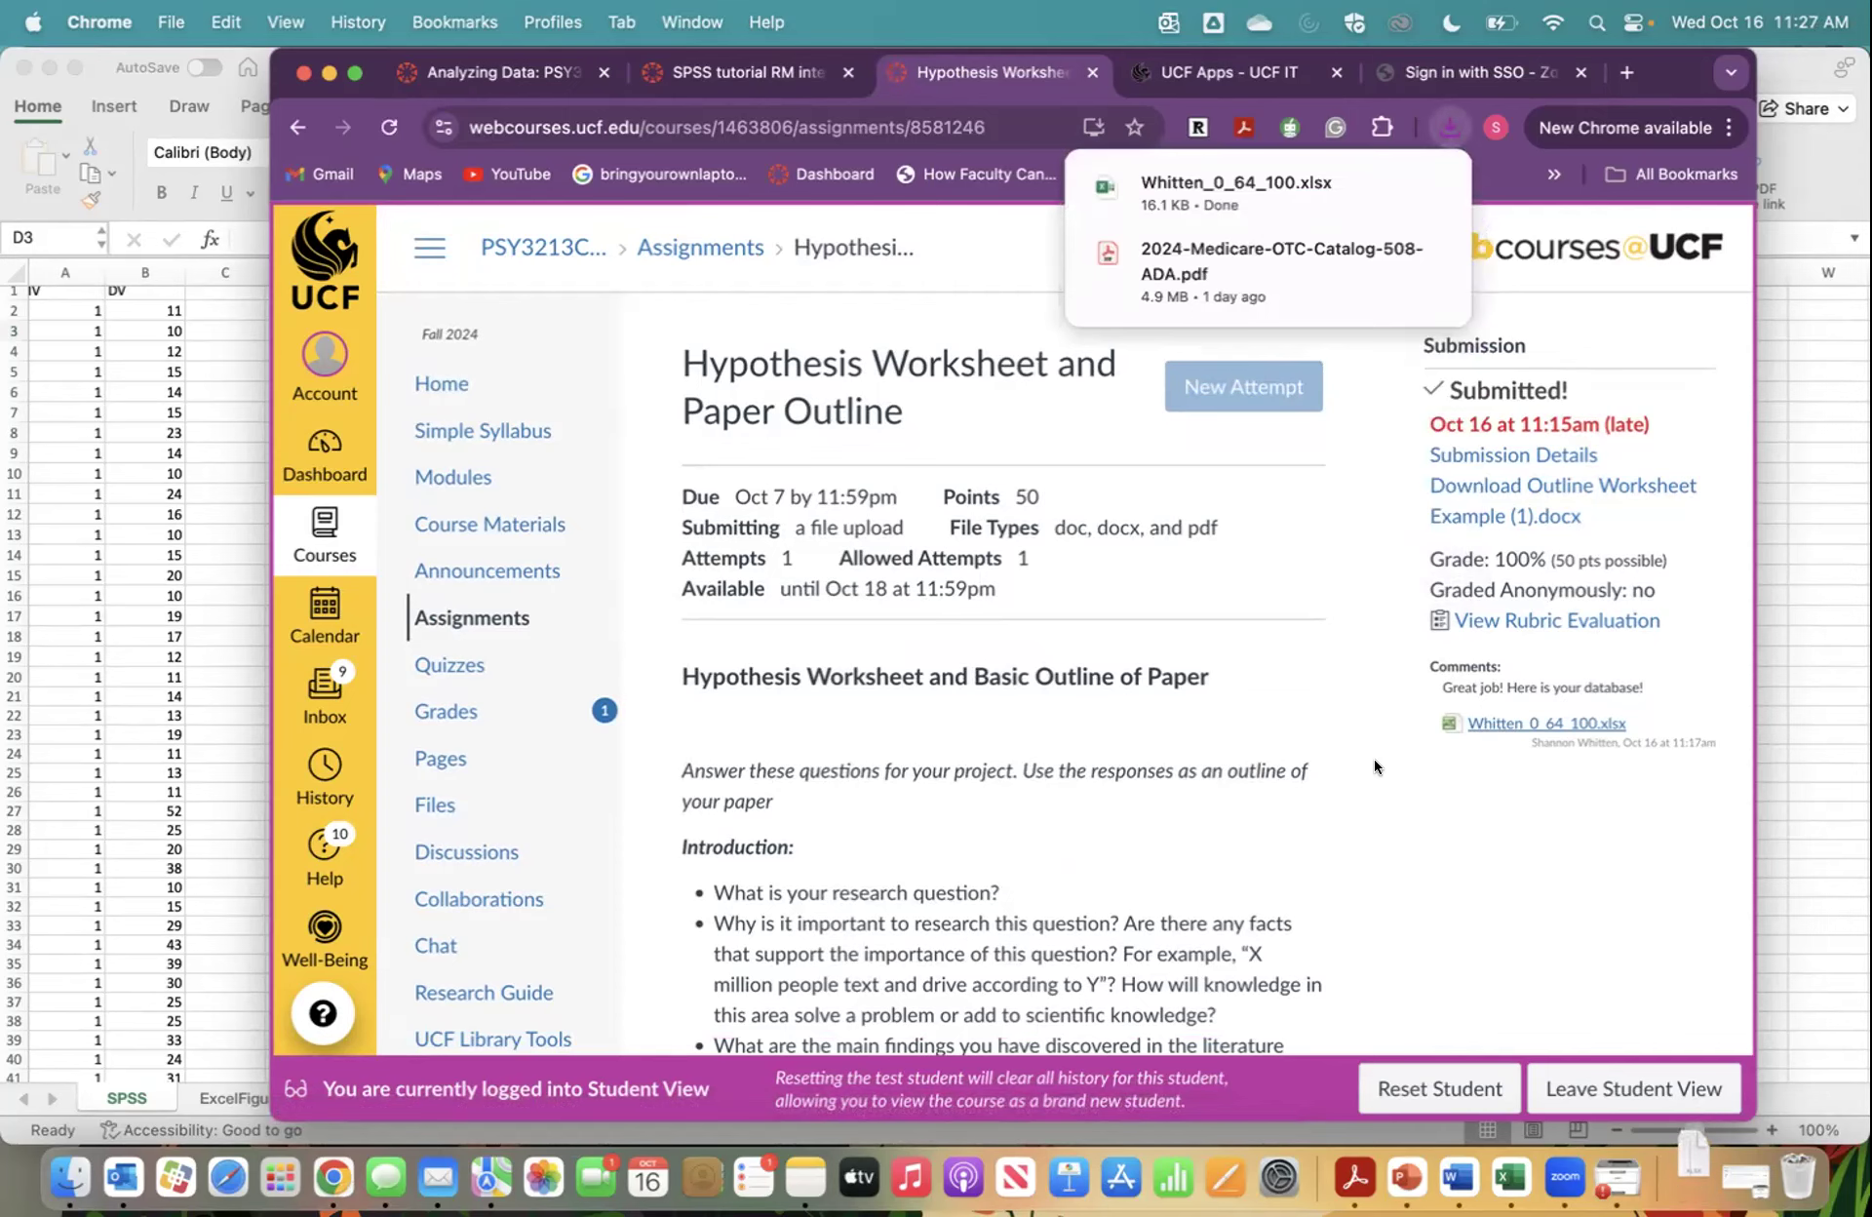
pyautogui.click(1434, 119)
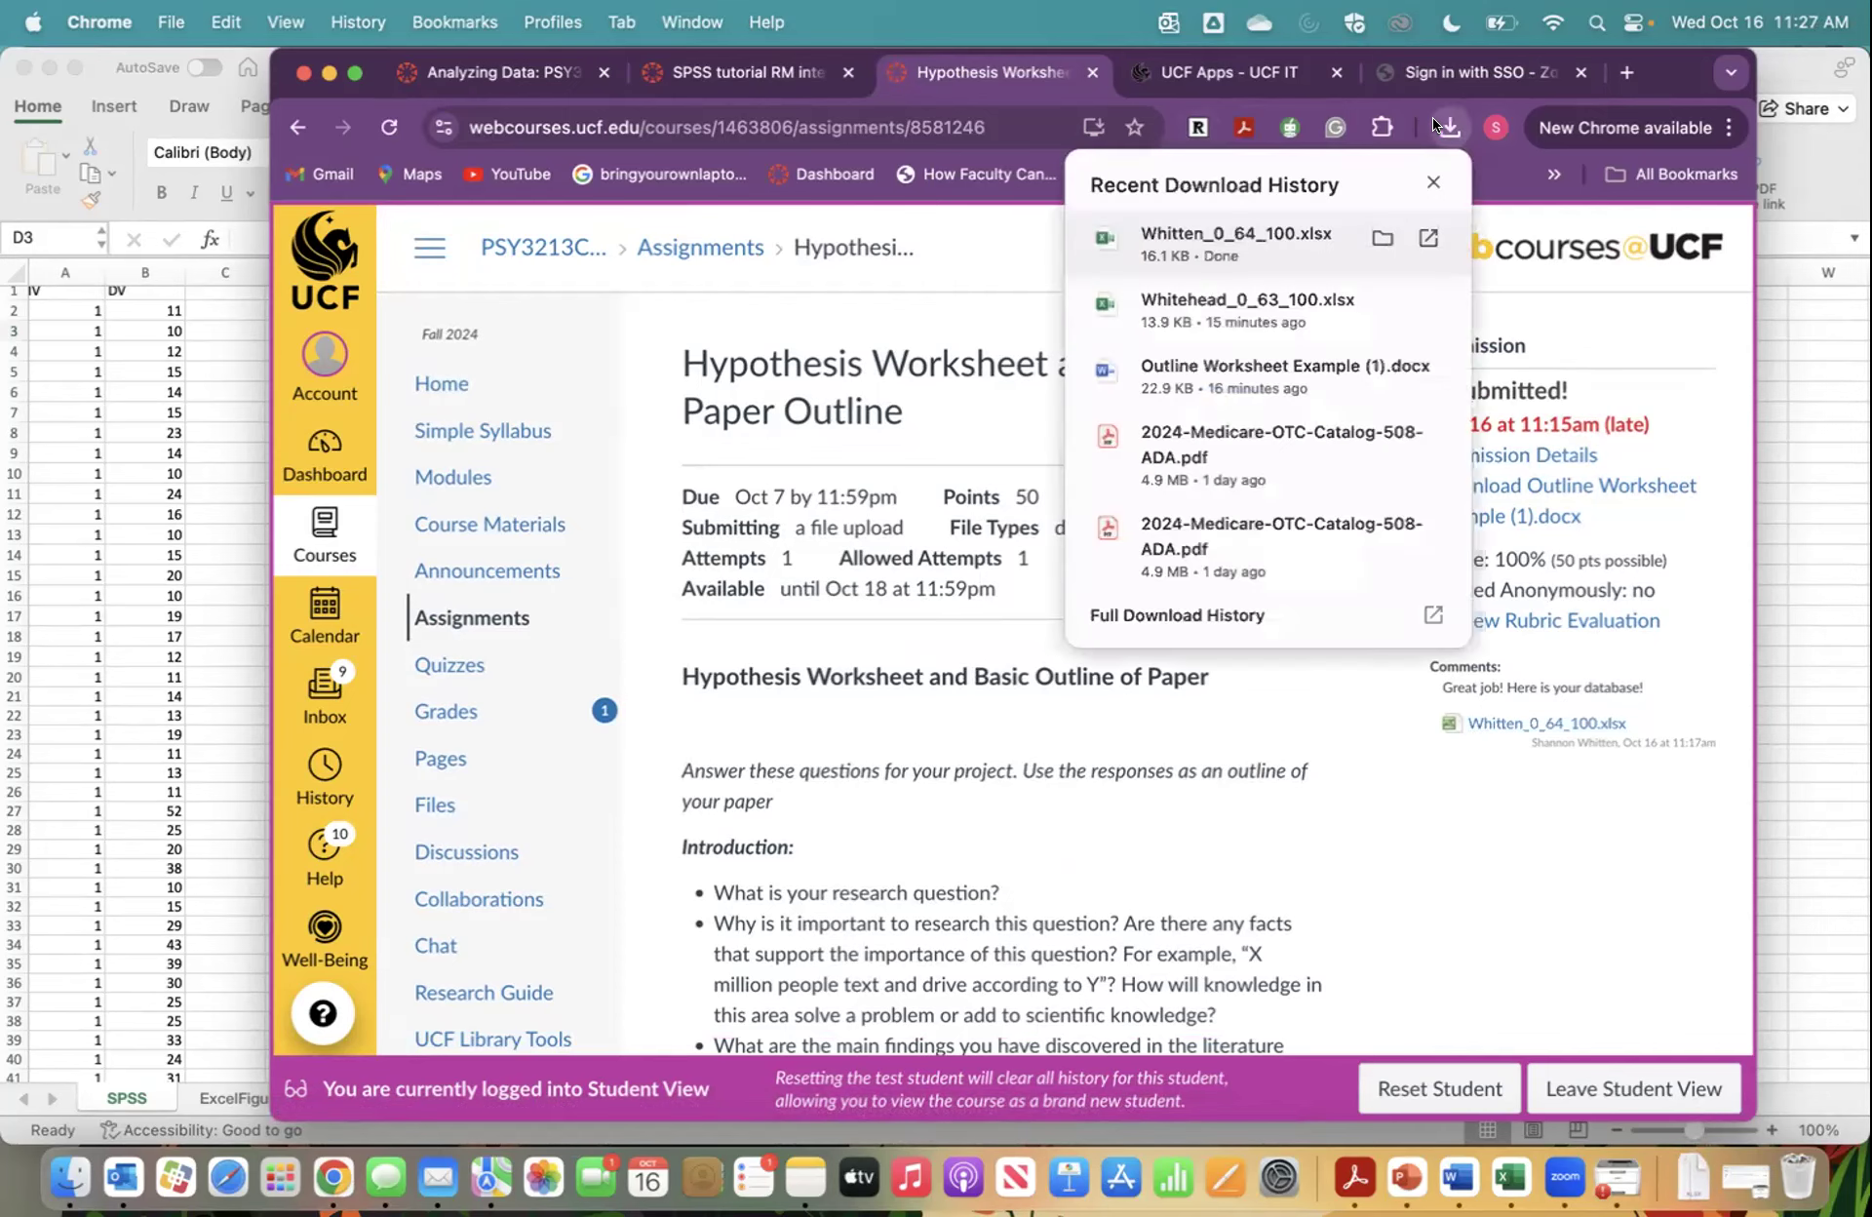
pyautogui.click(1289, 226)
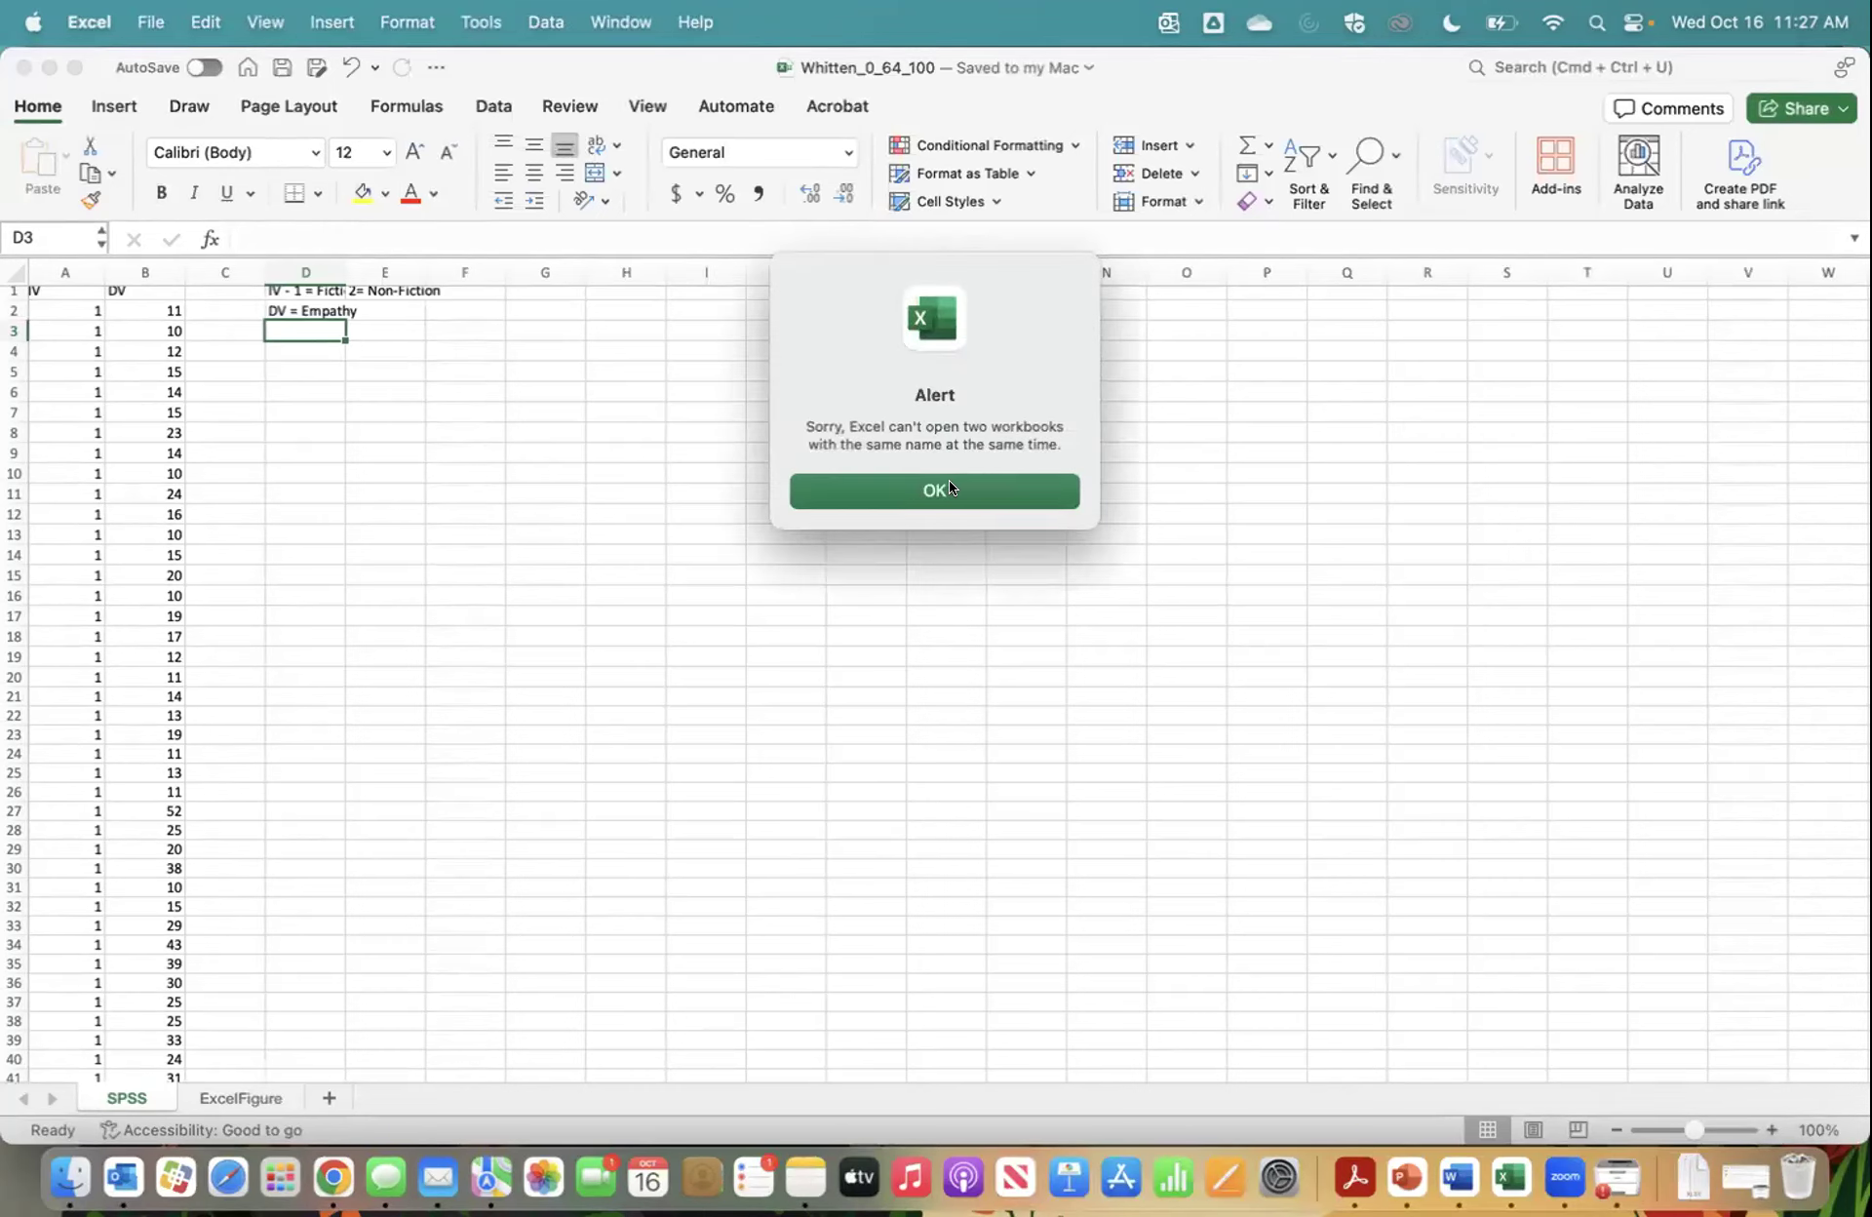
pyautogui.click(971, 485)
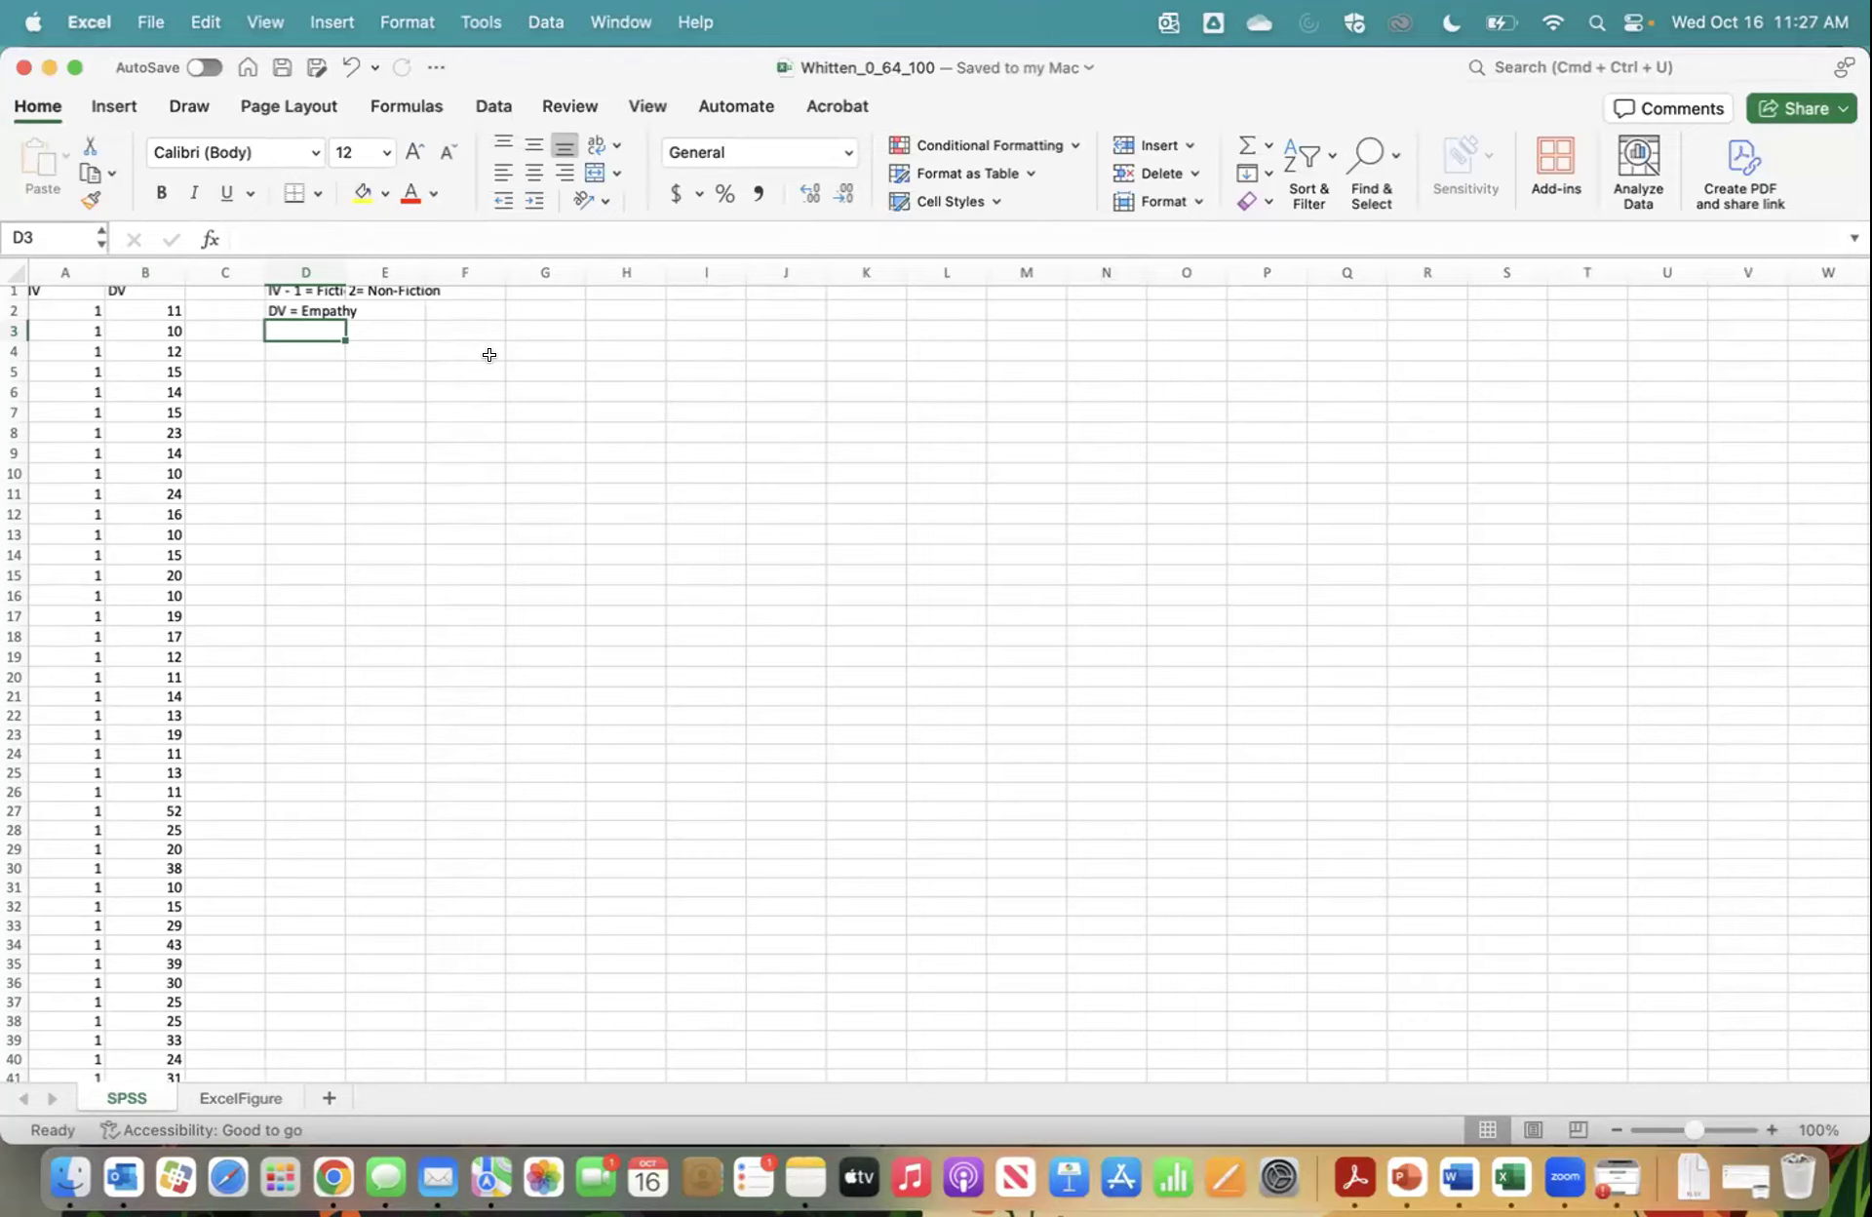
# - Examine the IV and DV values on the SPSS sheet participant by participant, selecting rows 2 to 5 one at a time
pyautogui.scroll(2, 489, 354)
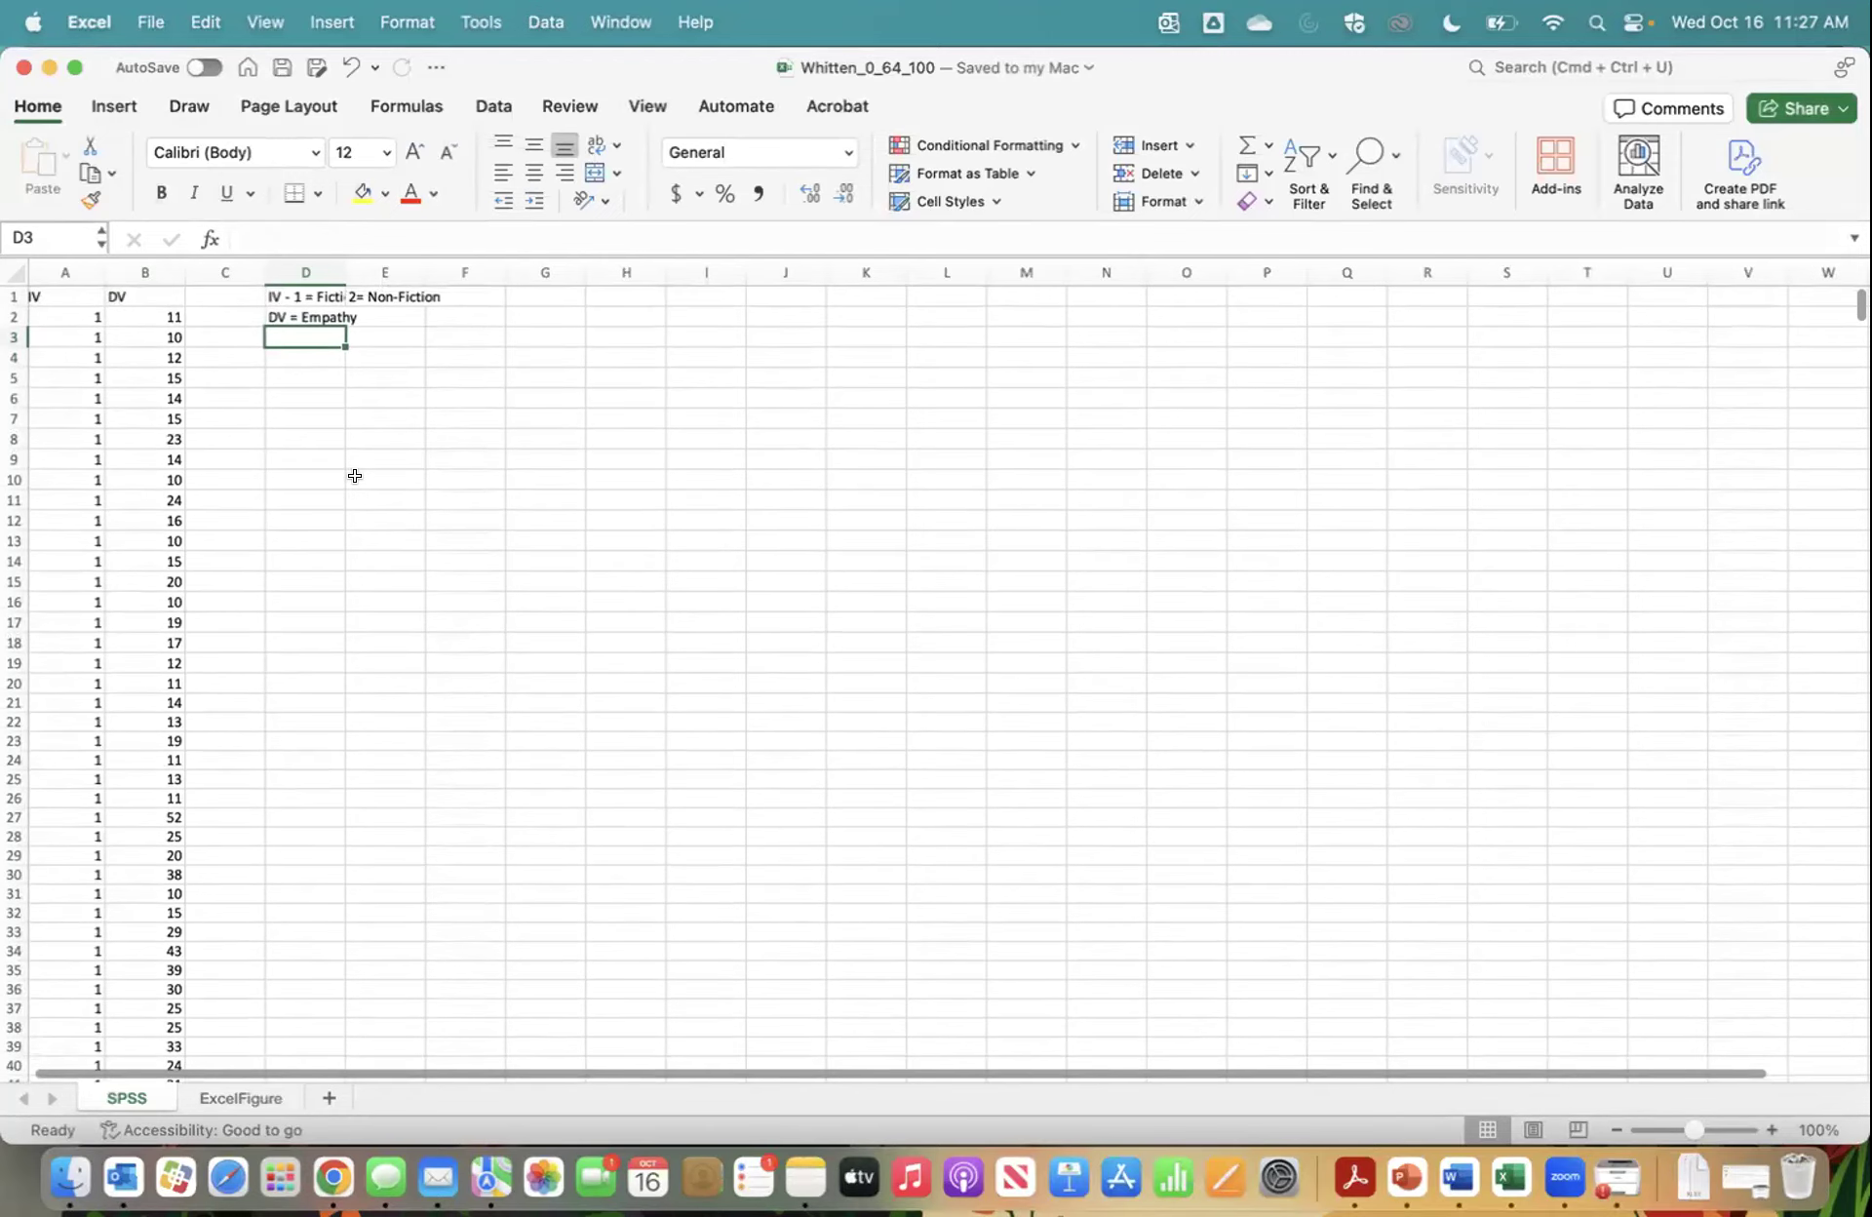
pyautogui.click(1764, 1127)
pyautogui.click(1764, 1127)
pyautogui.click(1764, 1127)
pyautogui.click(1764, 1127)
pyautogui.click(1764, 1127)
pyautogui.click(1763, 1128)
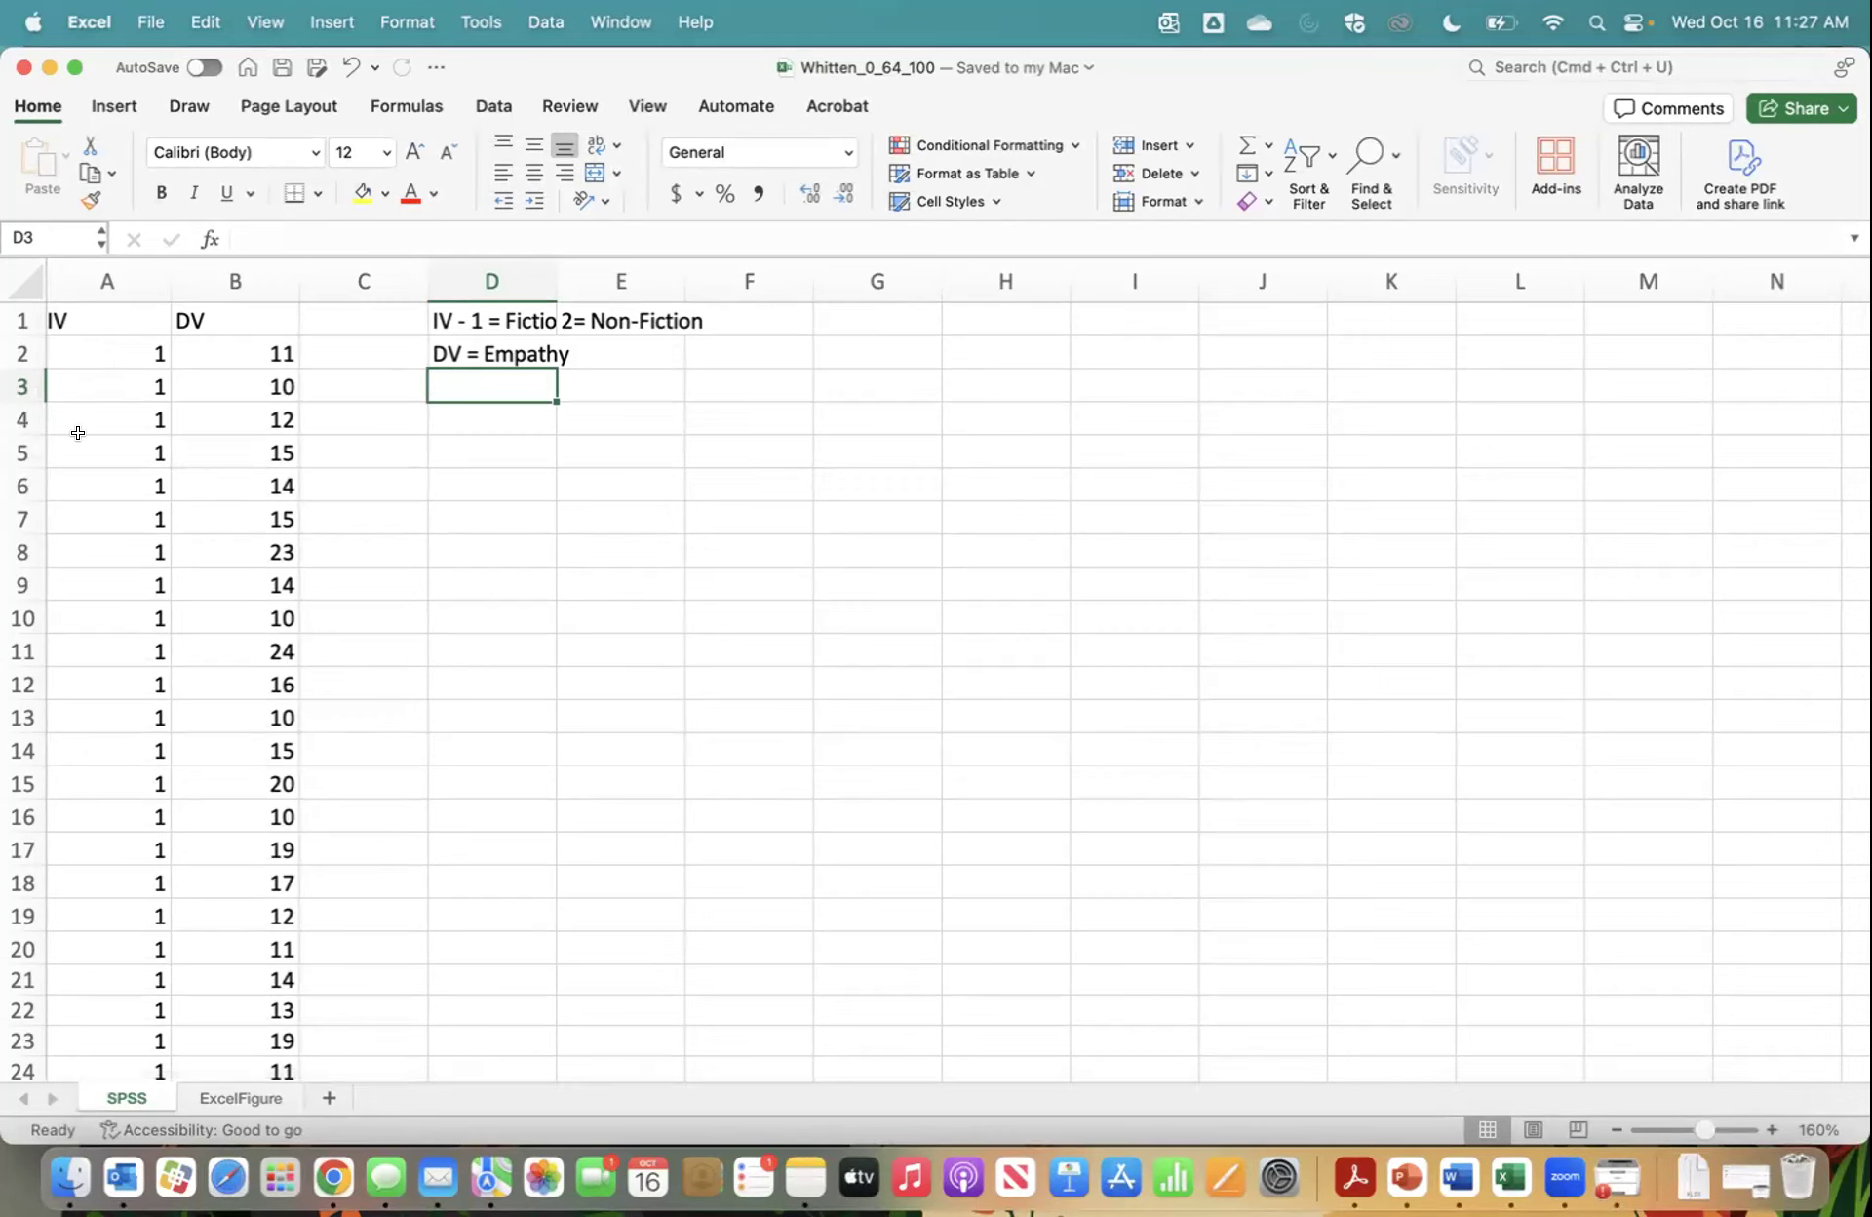
pyautogui.click(17, 353)
pyautogui.click(18, 384)
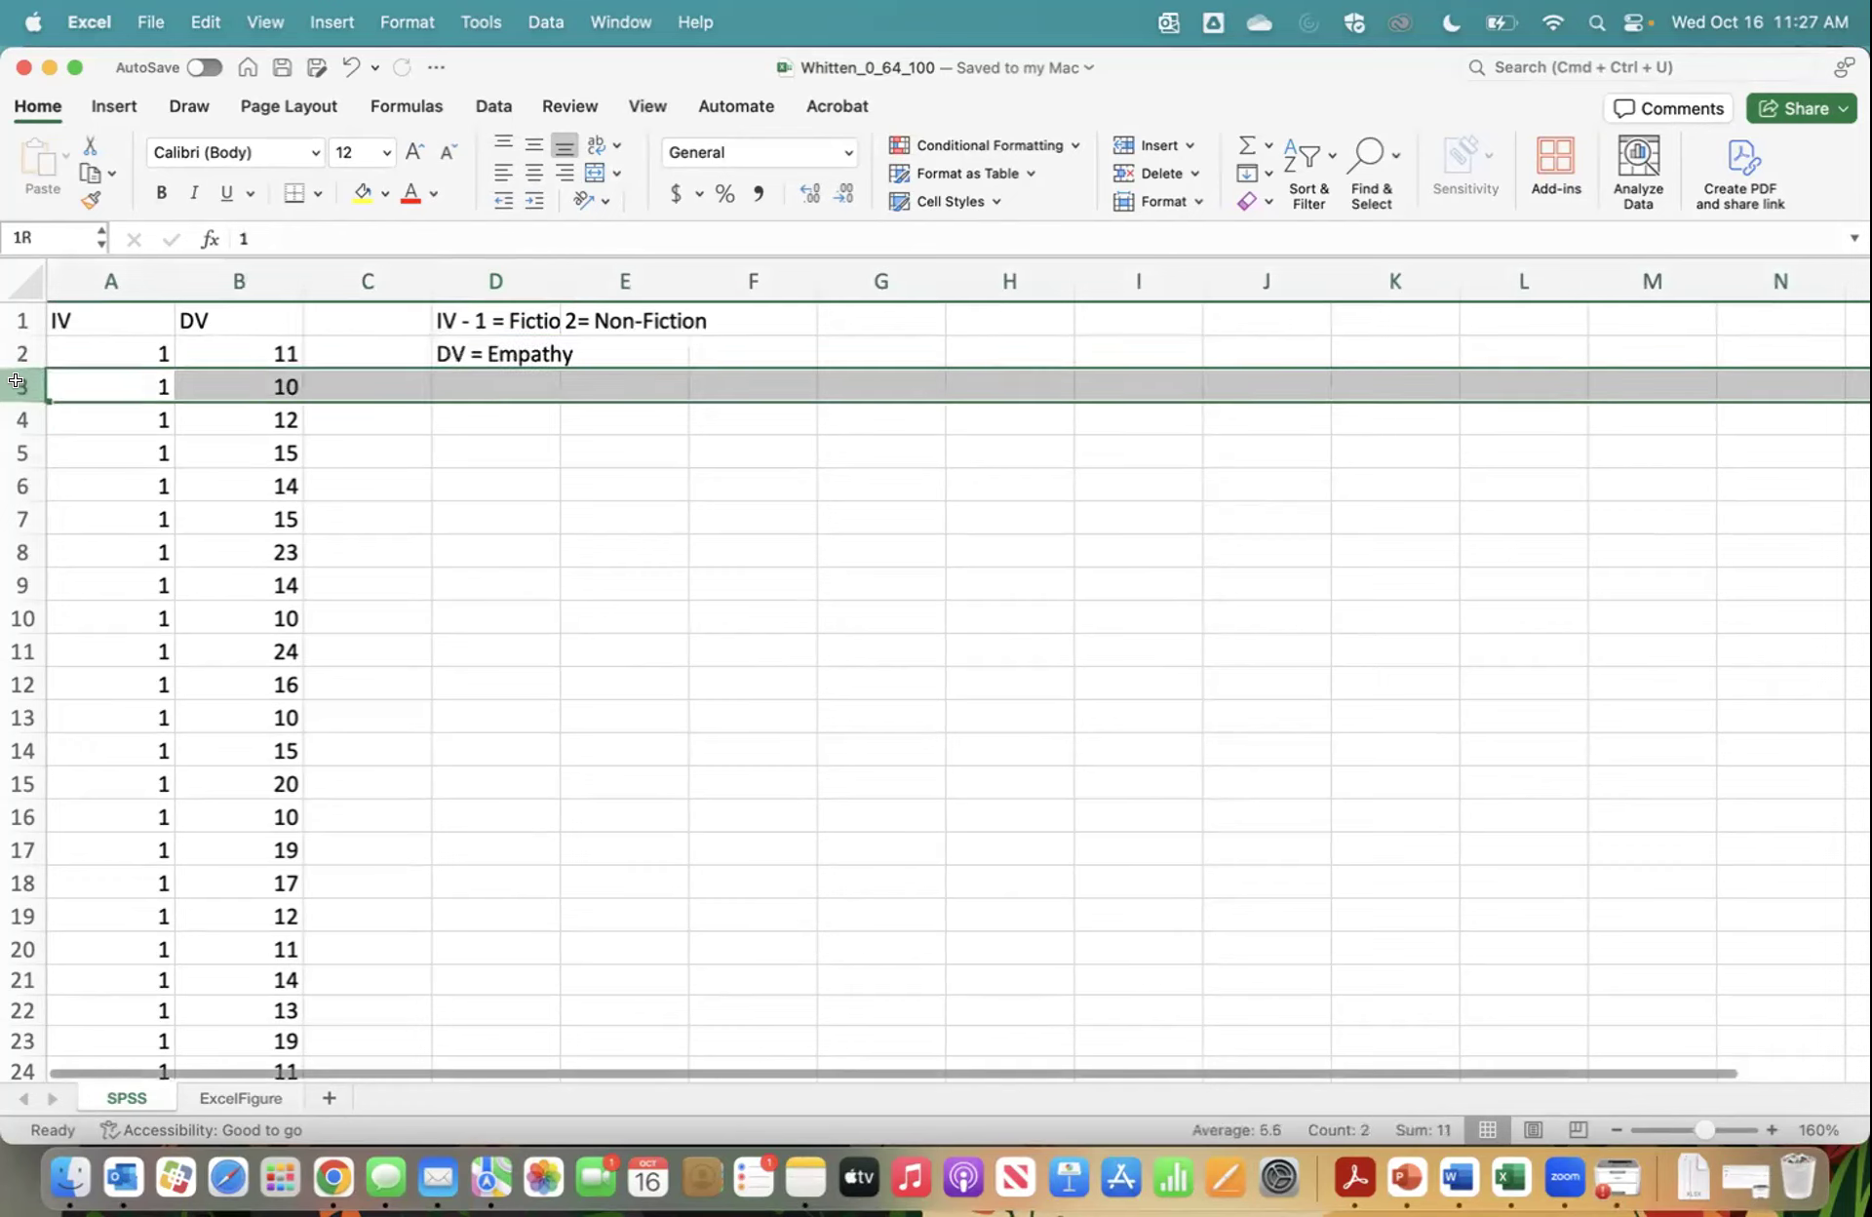
pyautogui.click(18, 417)
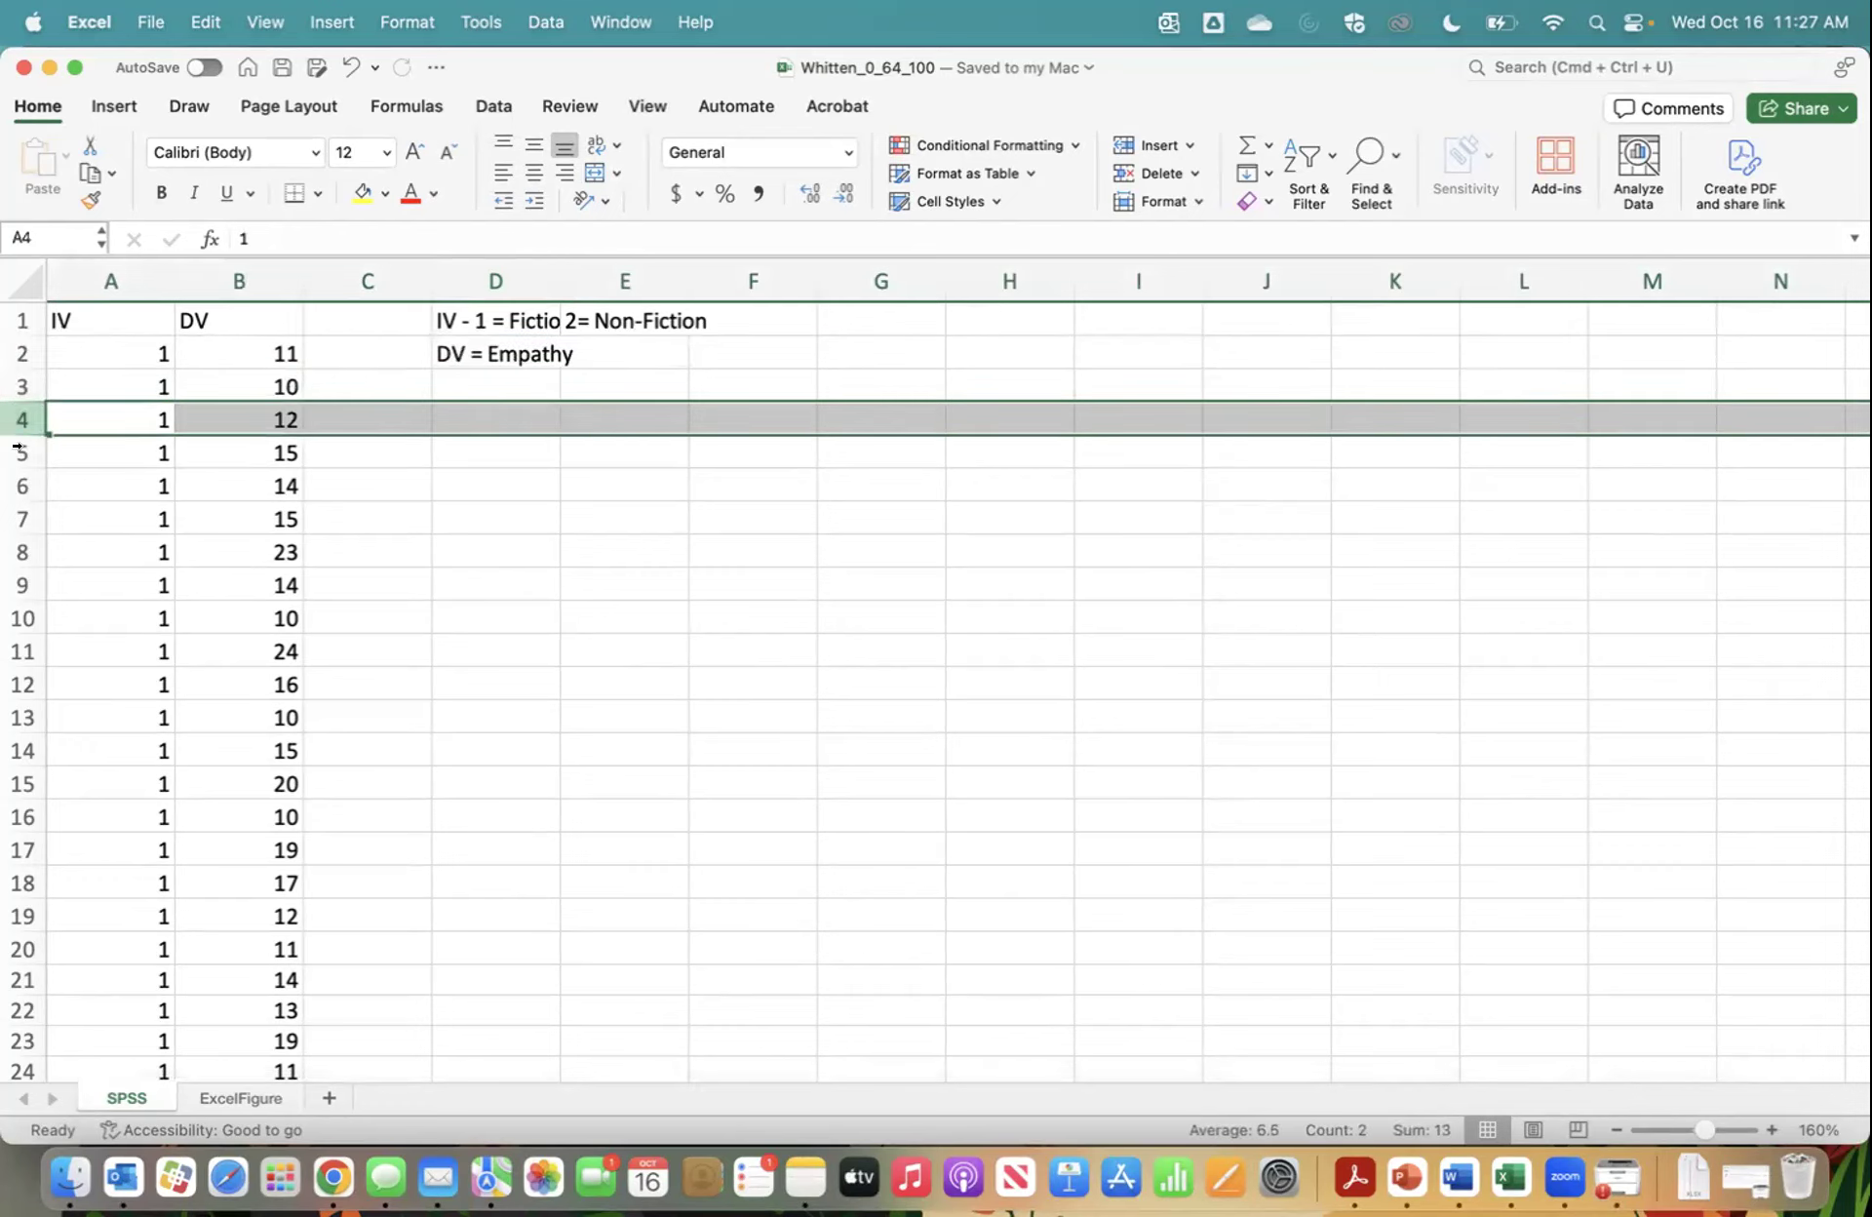
pyautogui.click(17, 448)
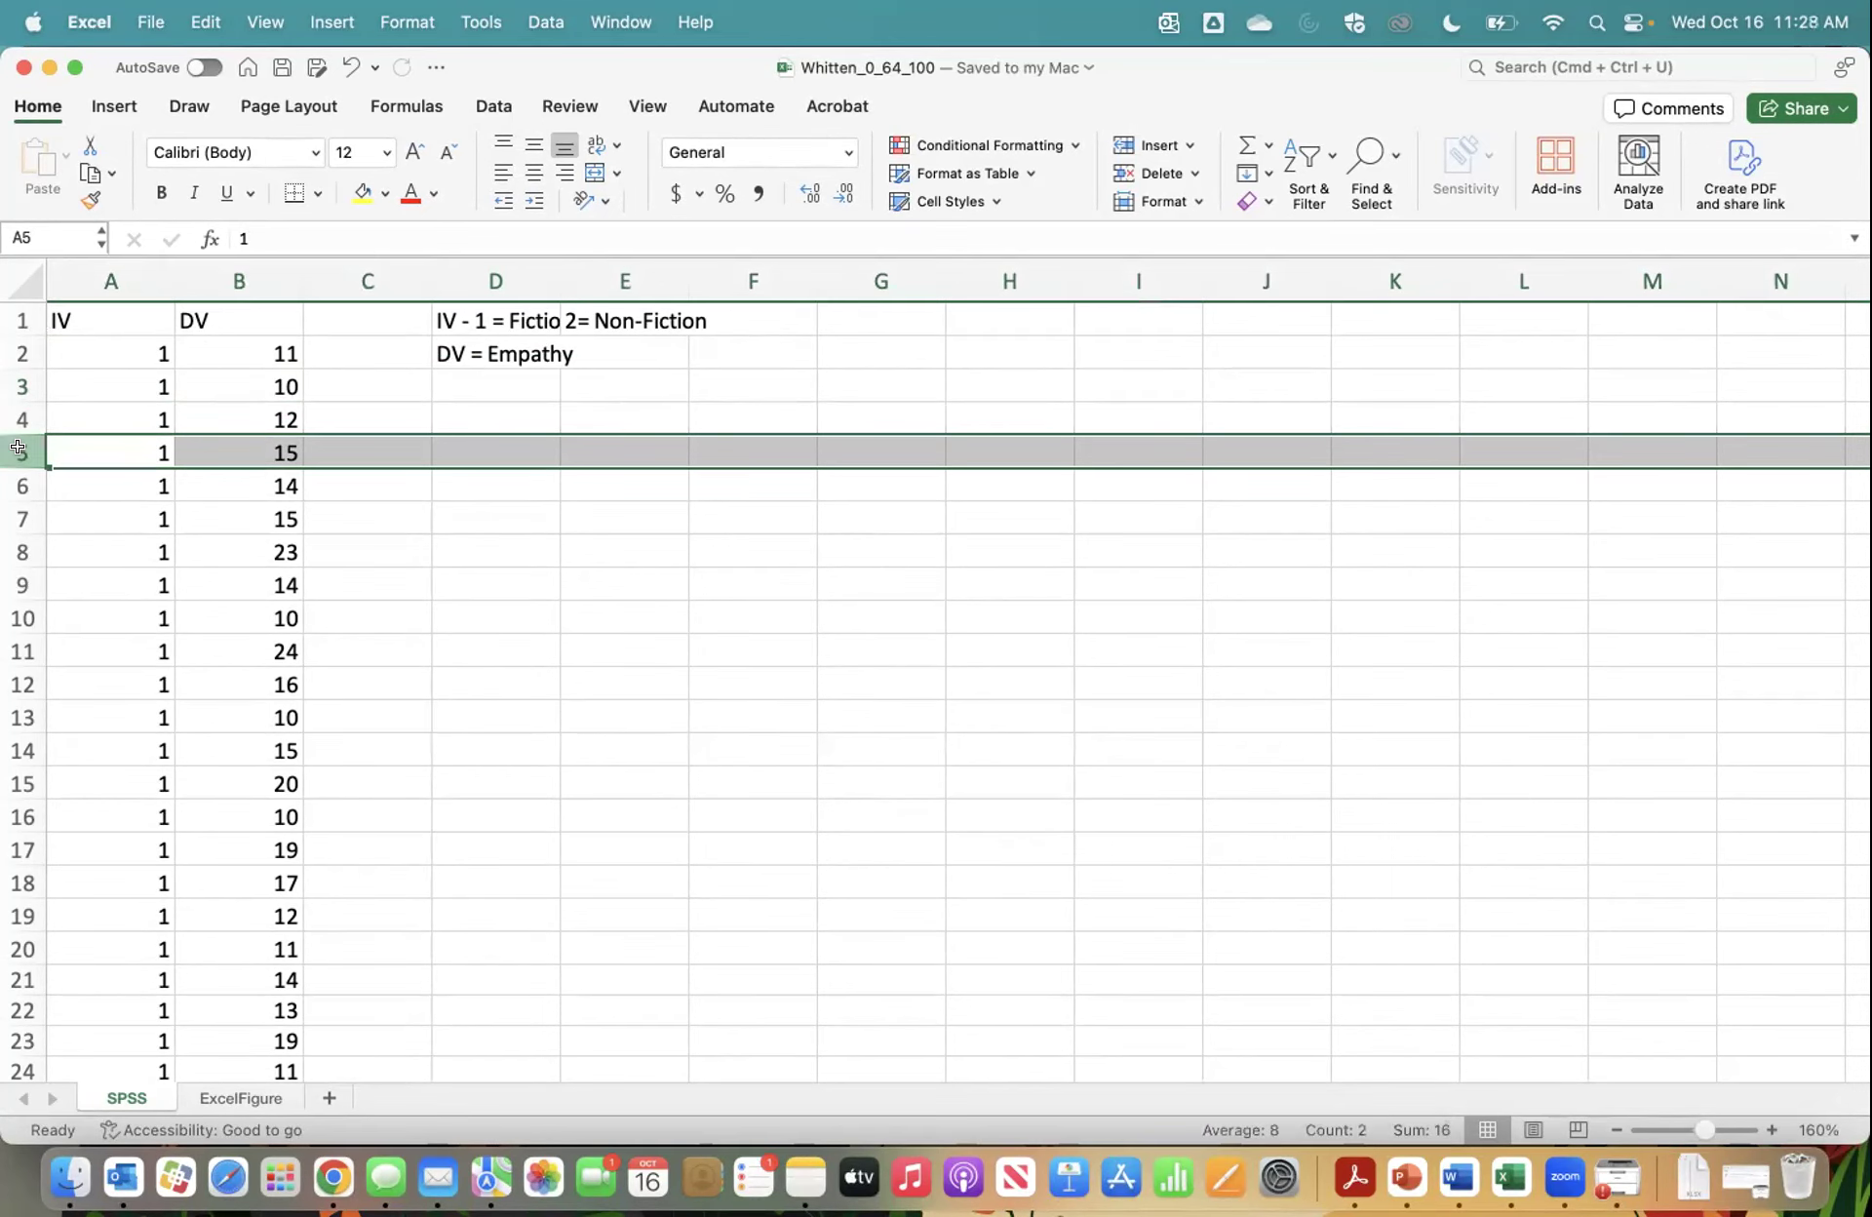
# - Check the IV coding labels for fiction and non-fiction in cells D1 and E1
pyautogui.click(492, 312)
pyautogui.click(597, 312)
pyautogui.click(489, 314)
pyautogui.click(587, 313)
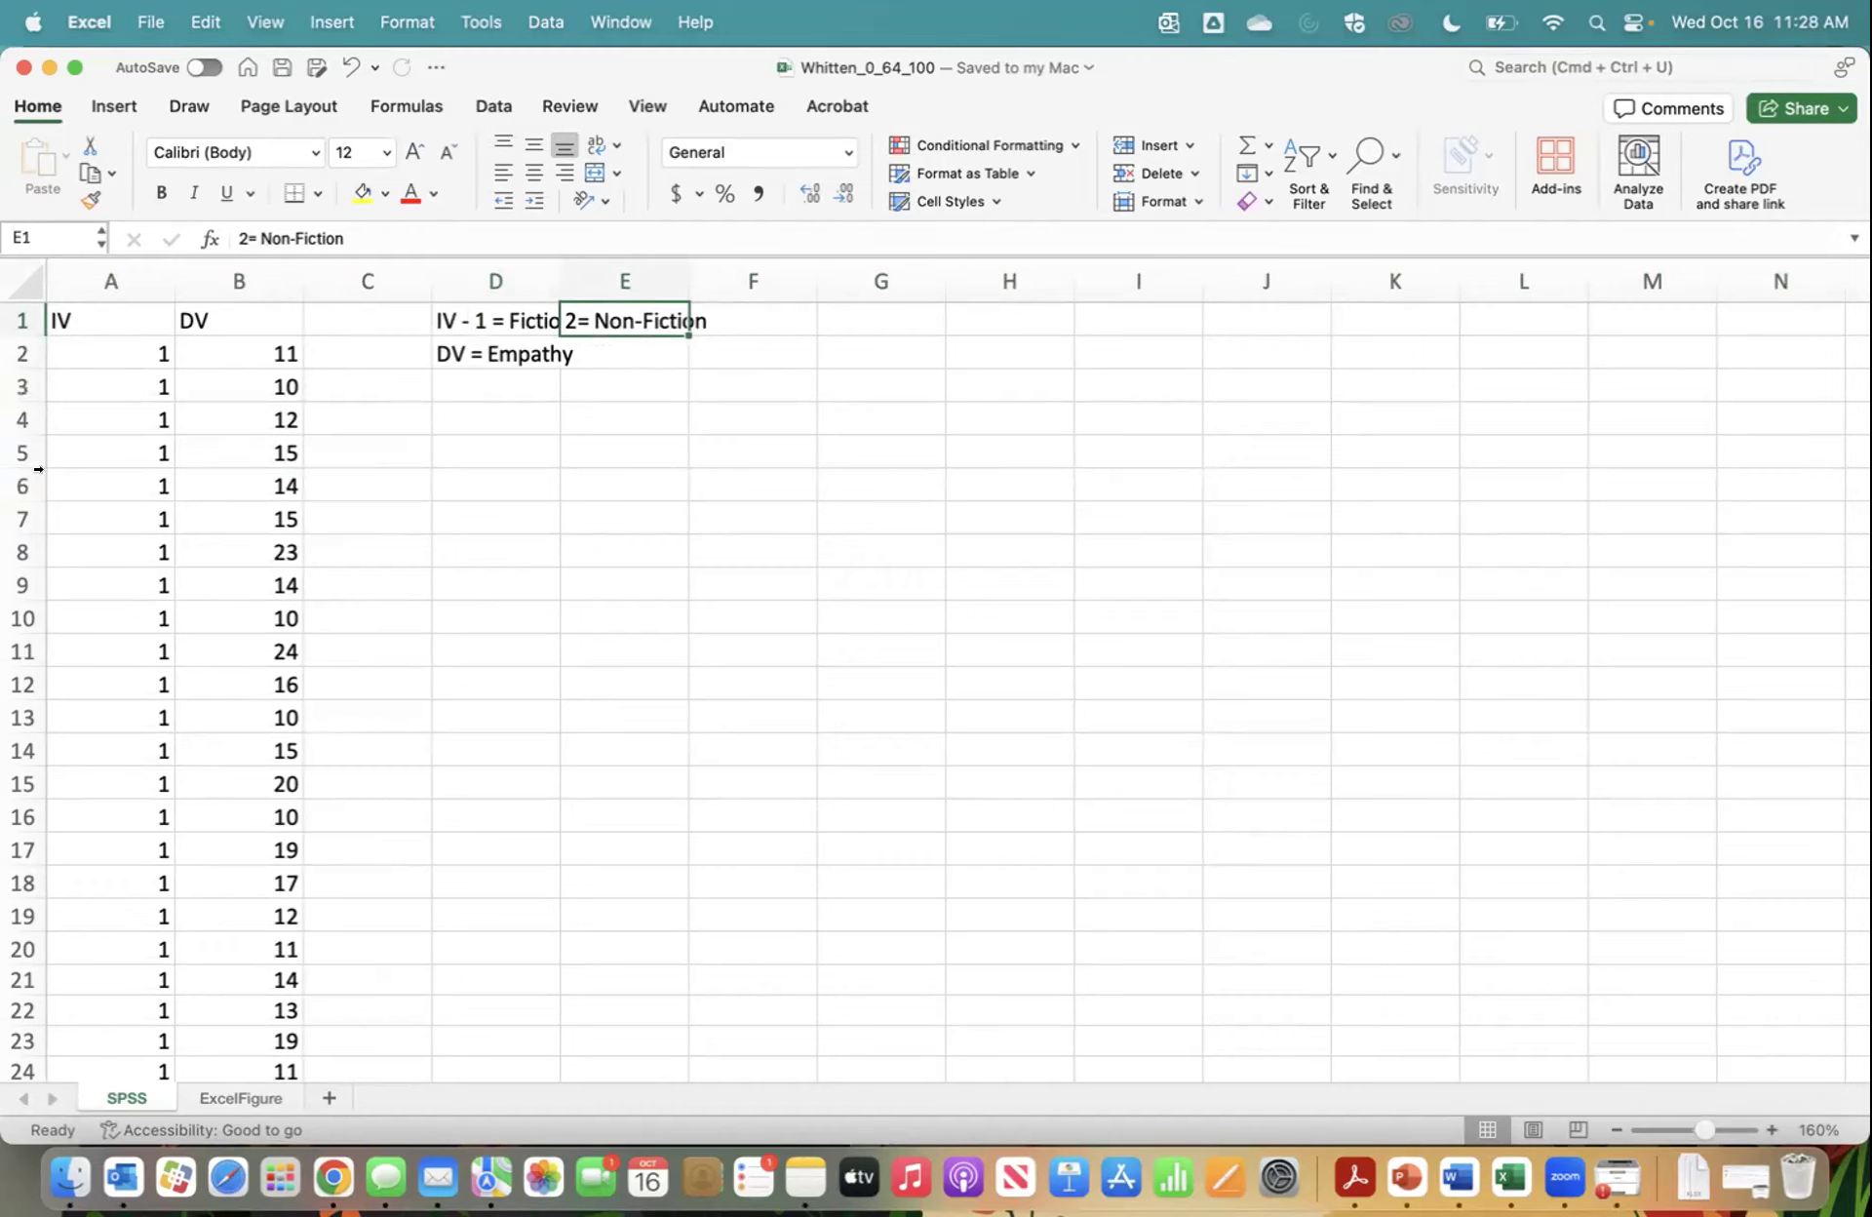
# - Inspect where each IV group starts in the data, selecting row 2 for group 1 and row 52 for group 2
pyautogui.scroll(-1, 119, 634)
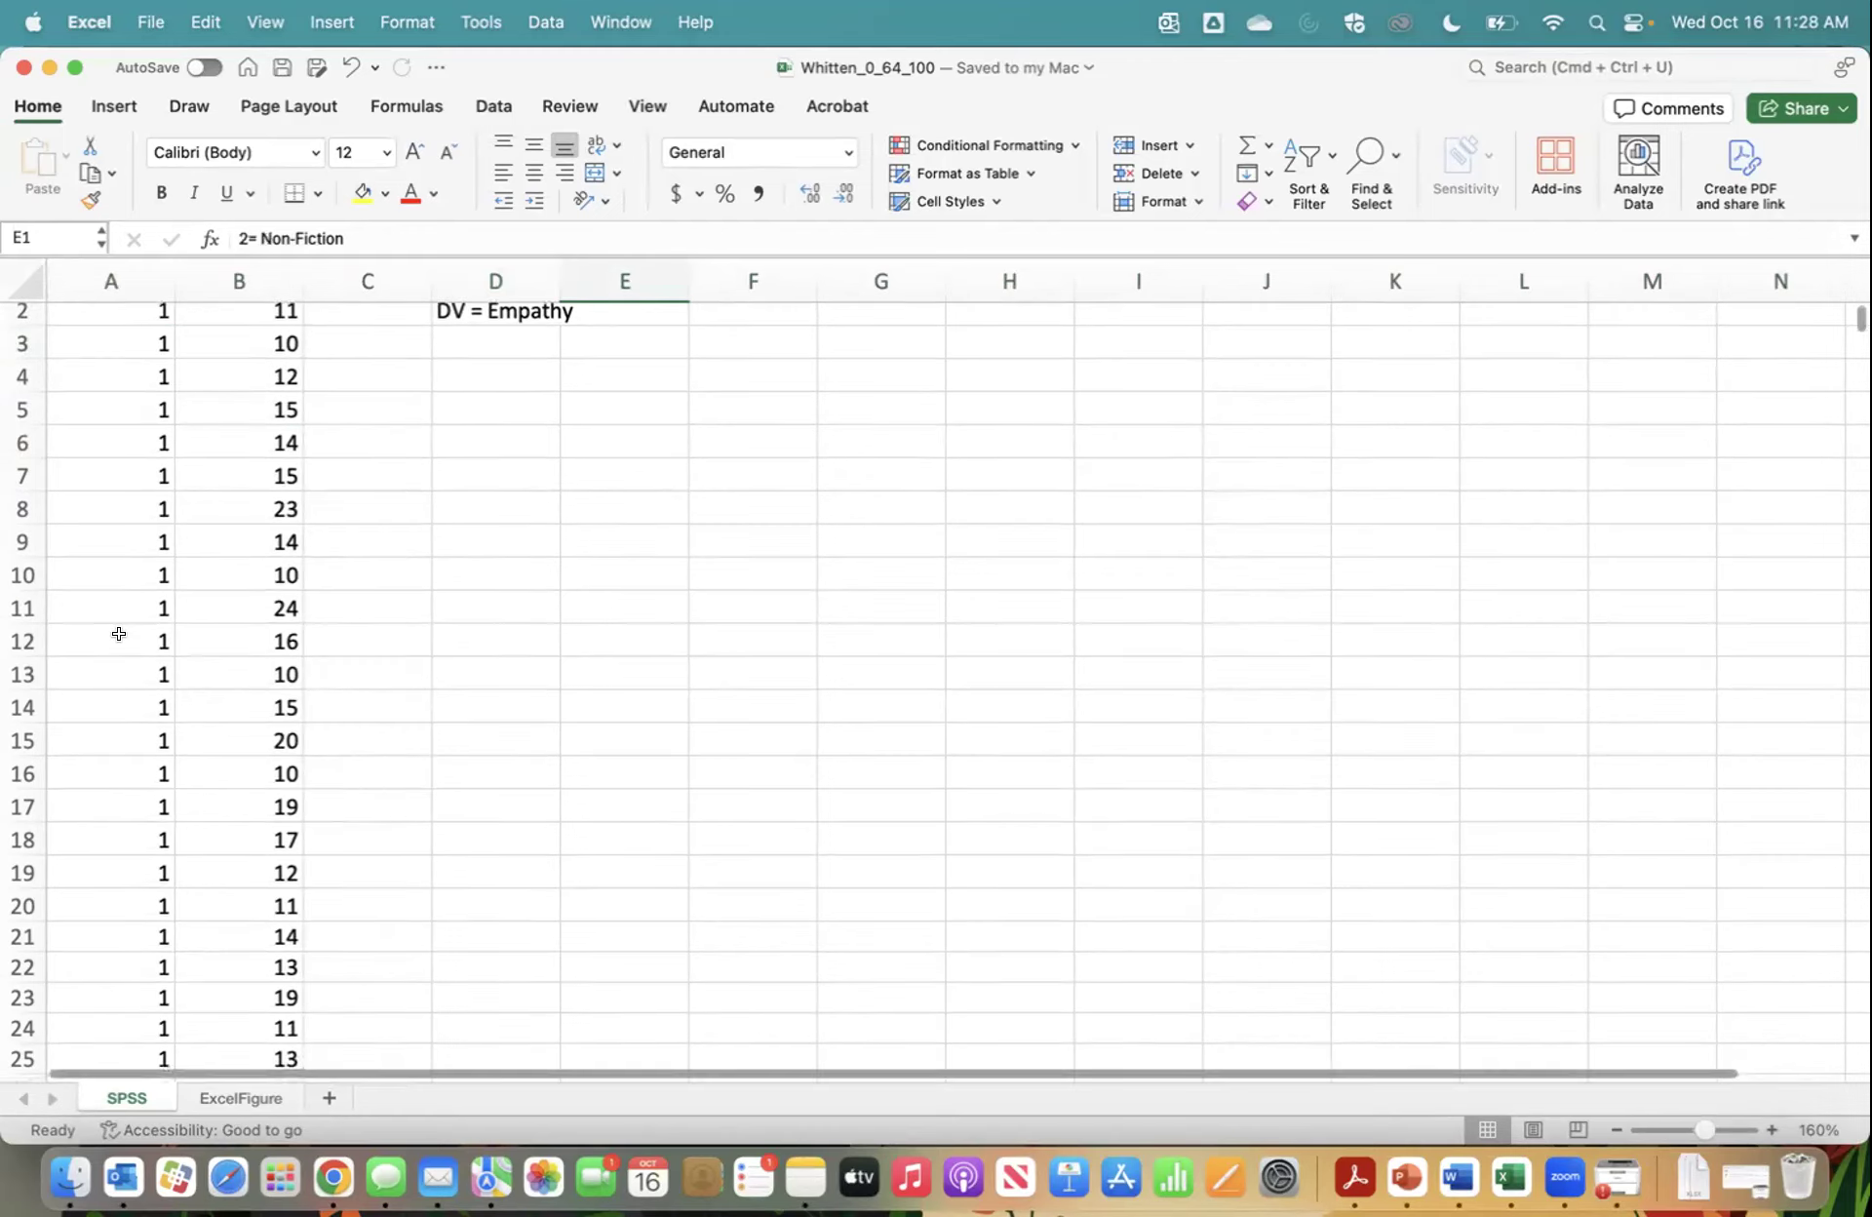
pyautogui.scroll(1, 119, 634)
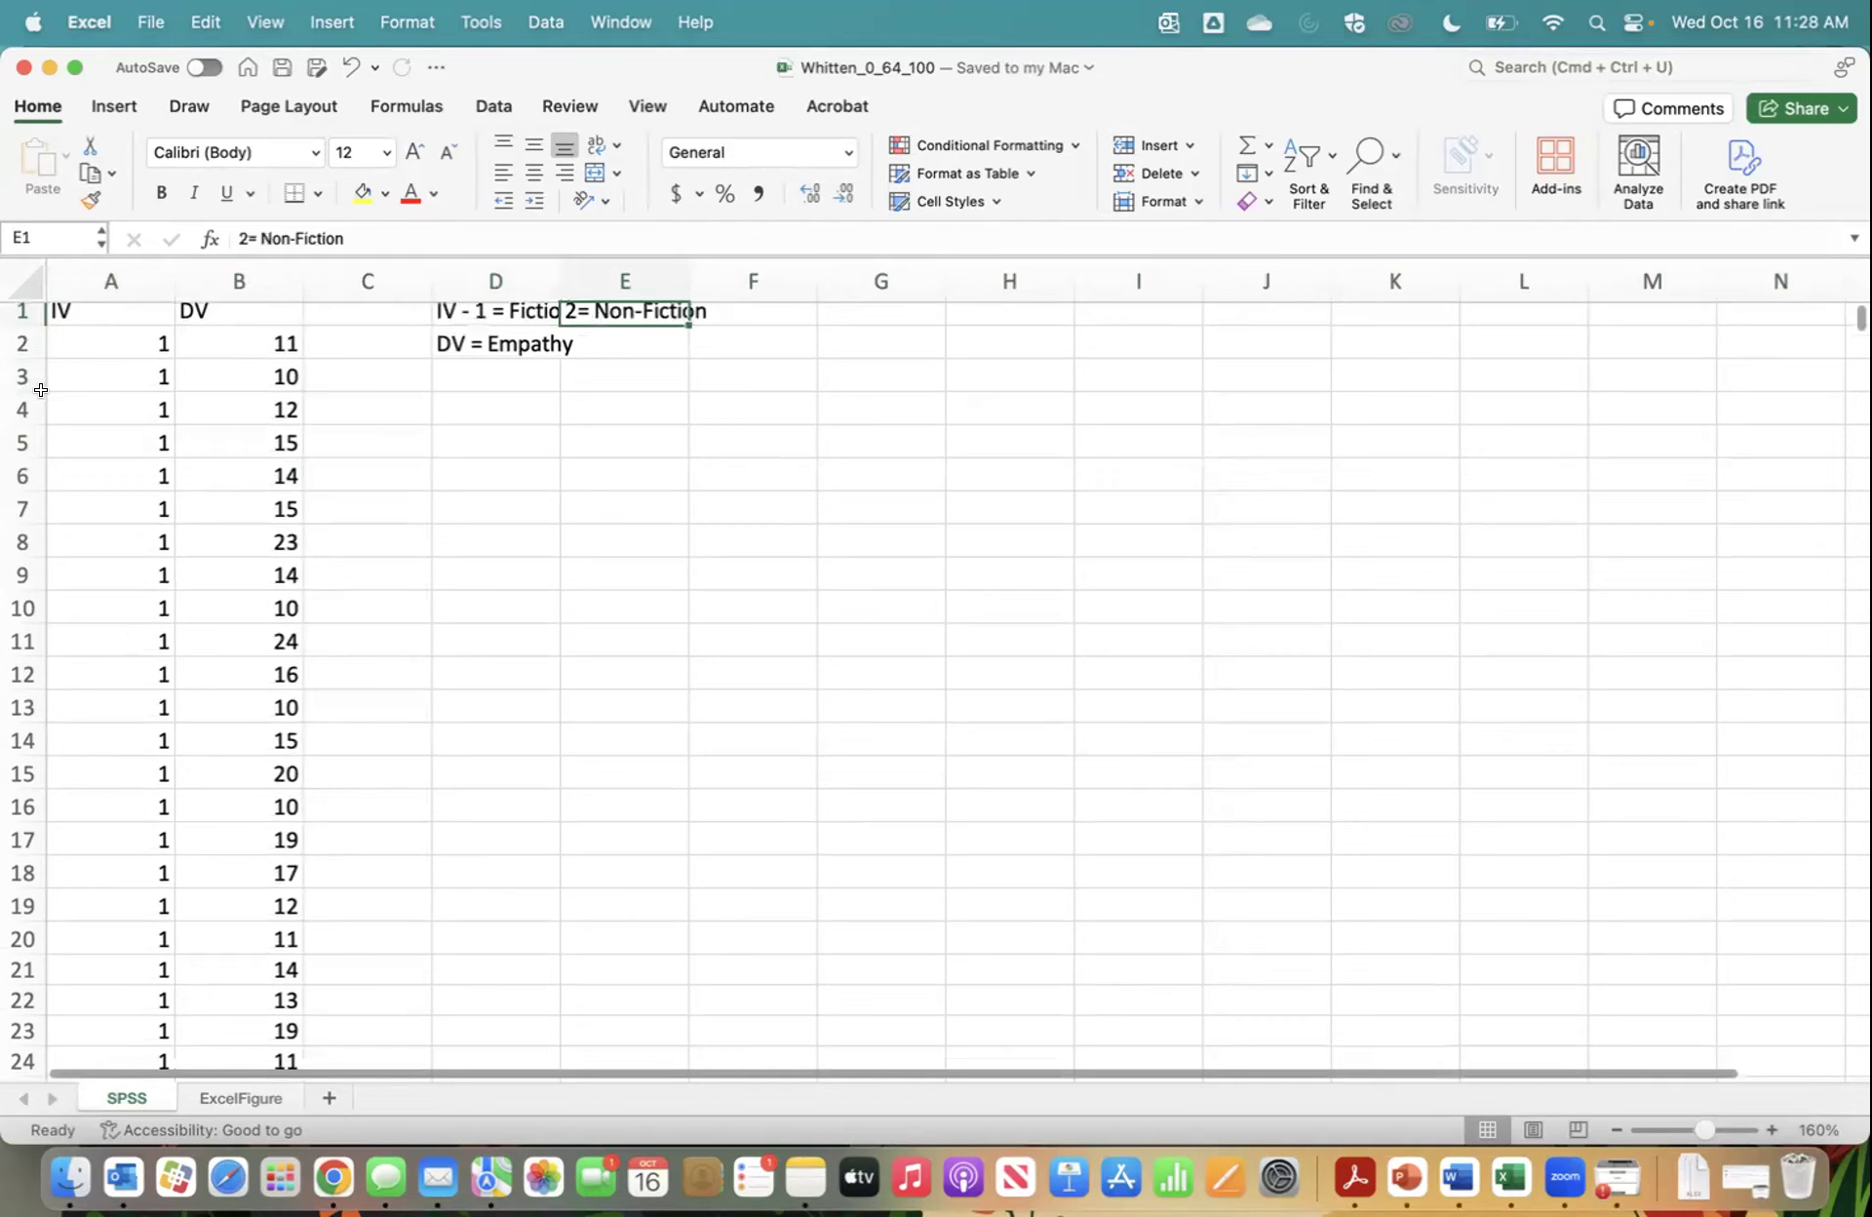
pyautogui.click(19, 341)
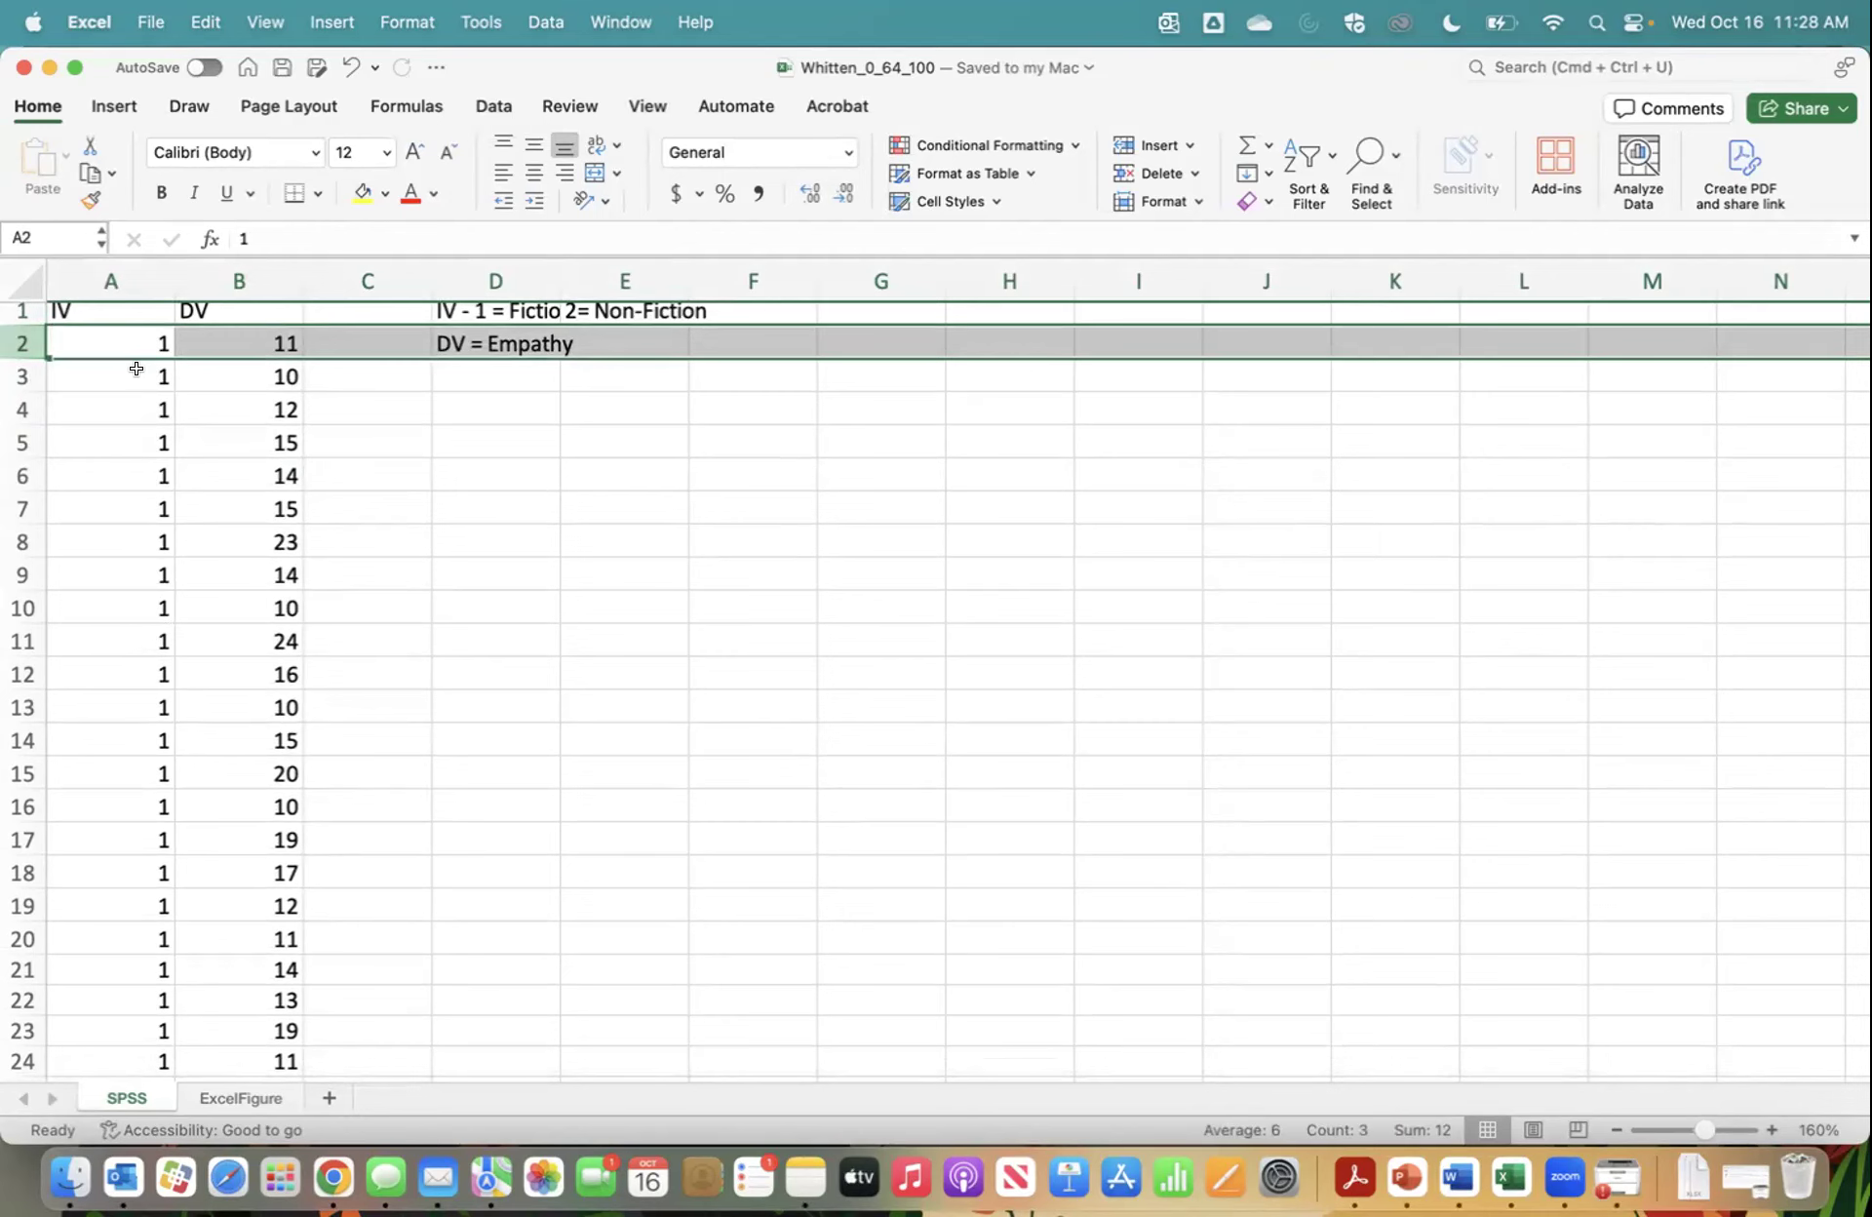
pyautogui.scroll(1, 137, 368)
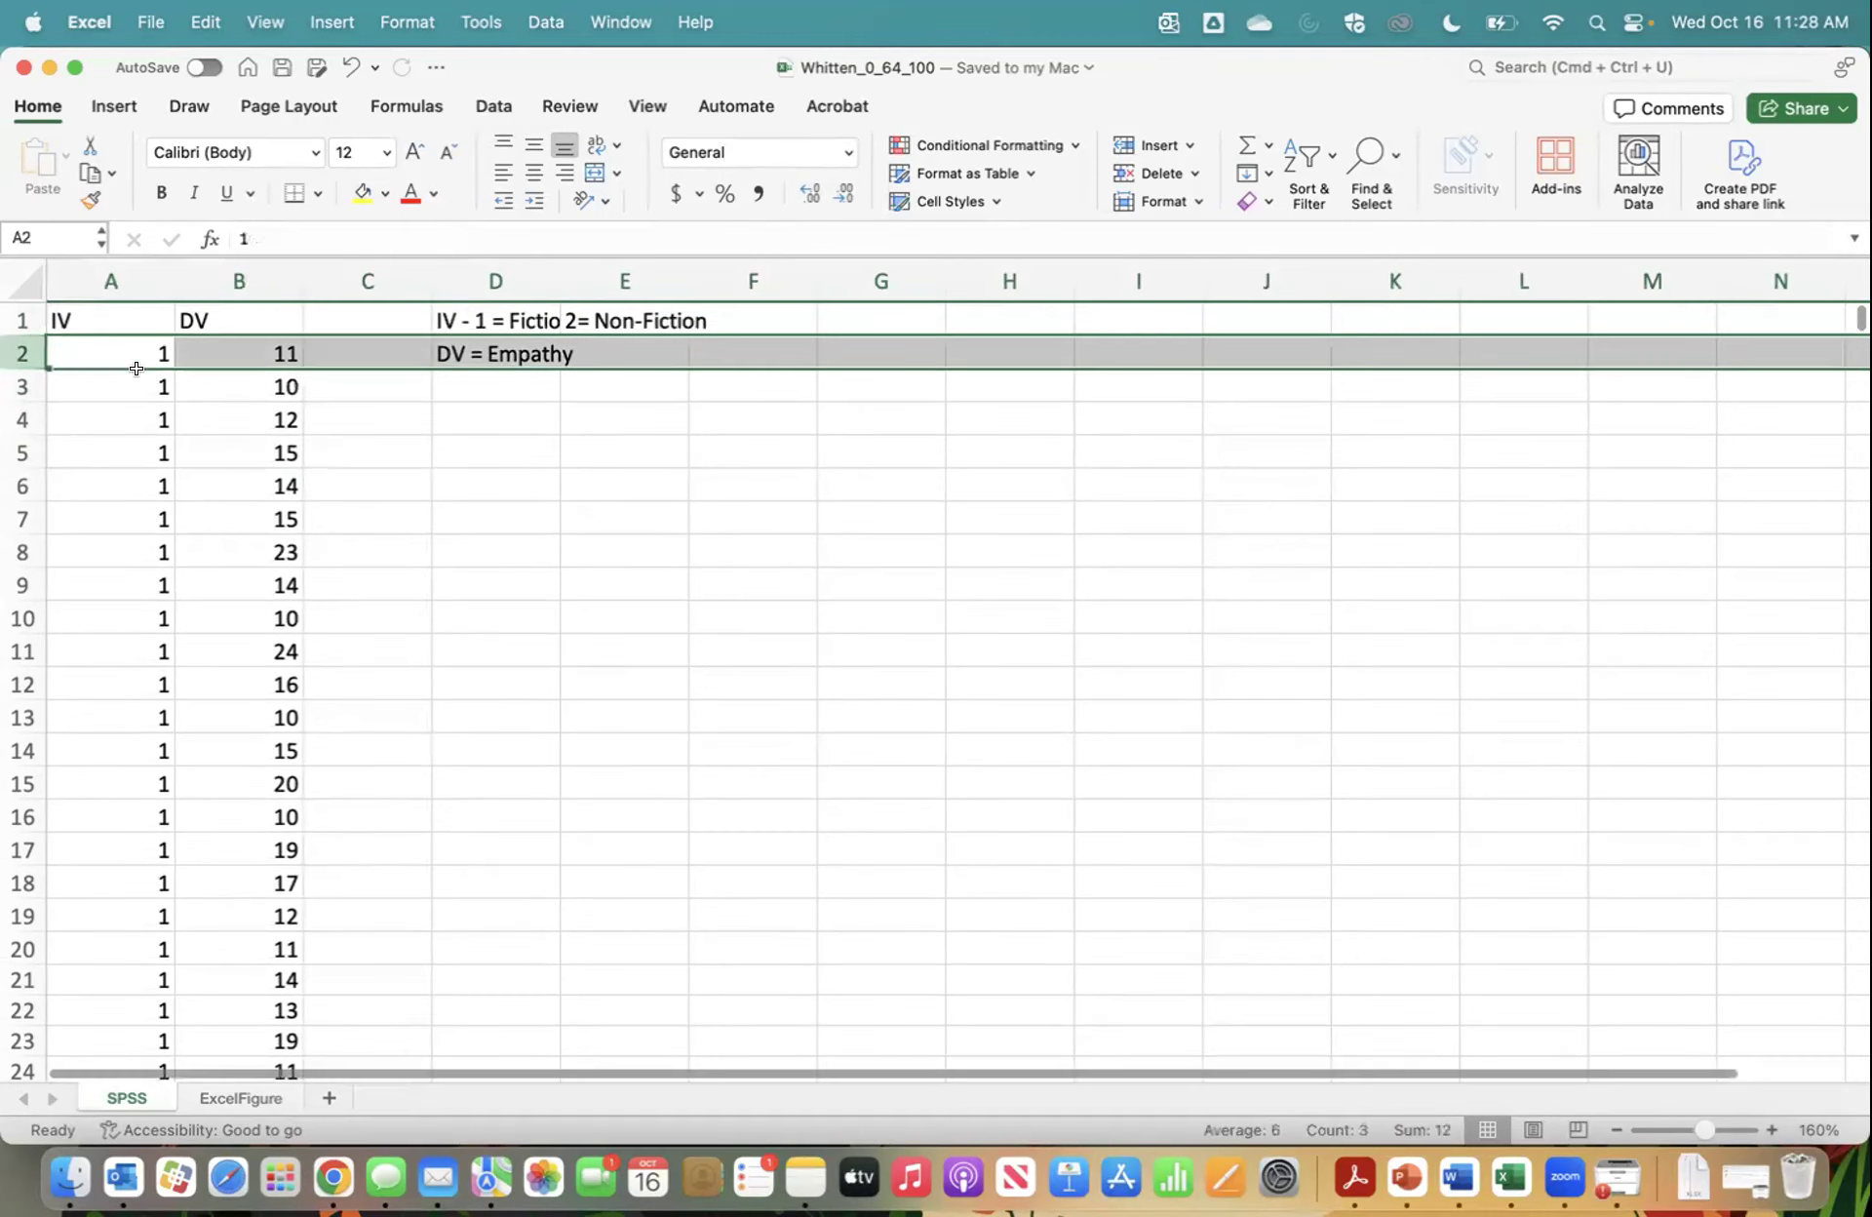
pyautogui.scroll(-8, 161, 411)
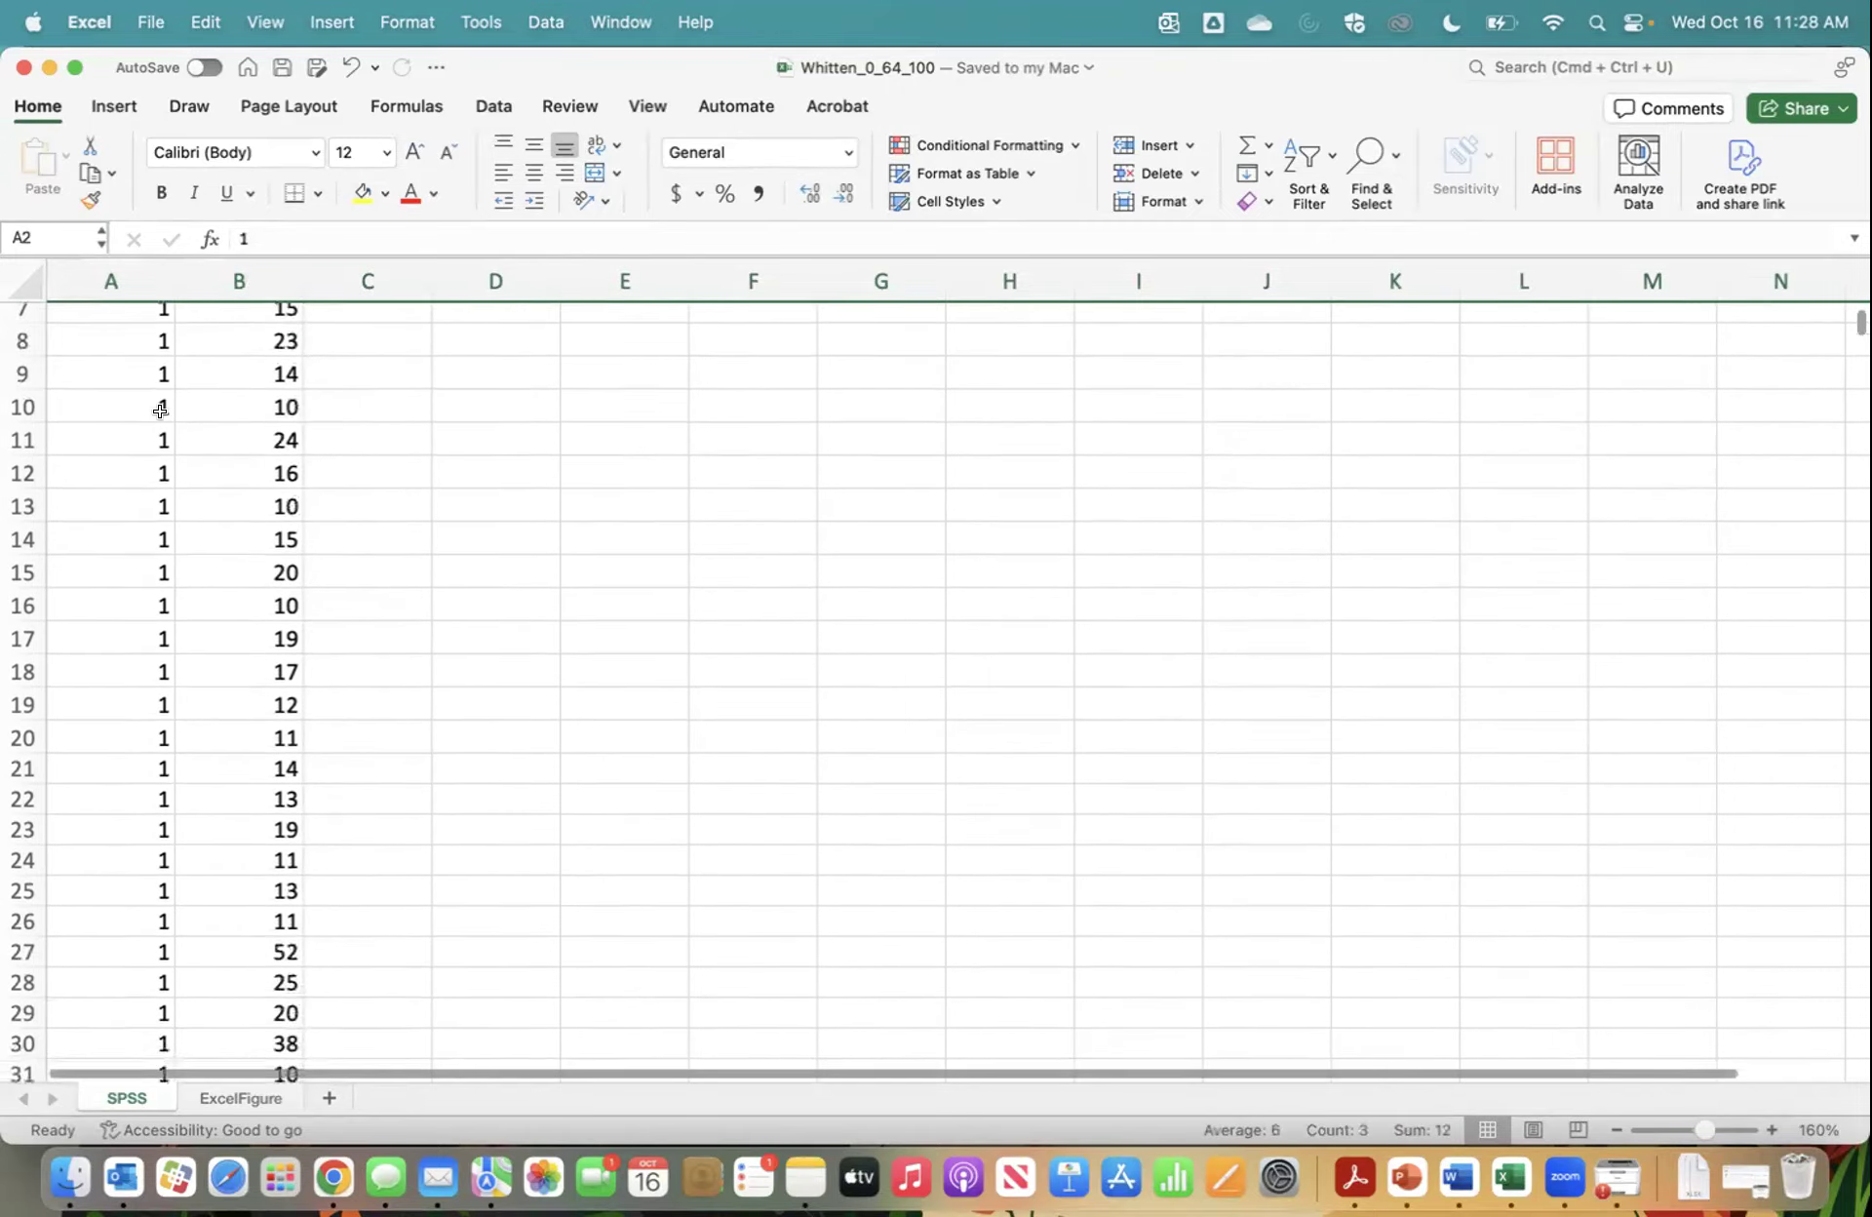
pyautogui.scroll(-6, 161, 411)
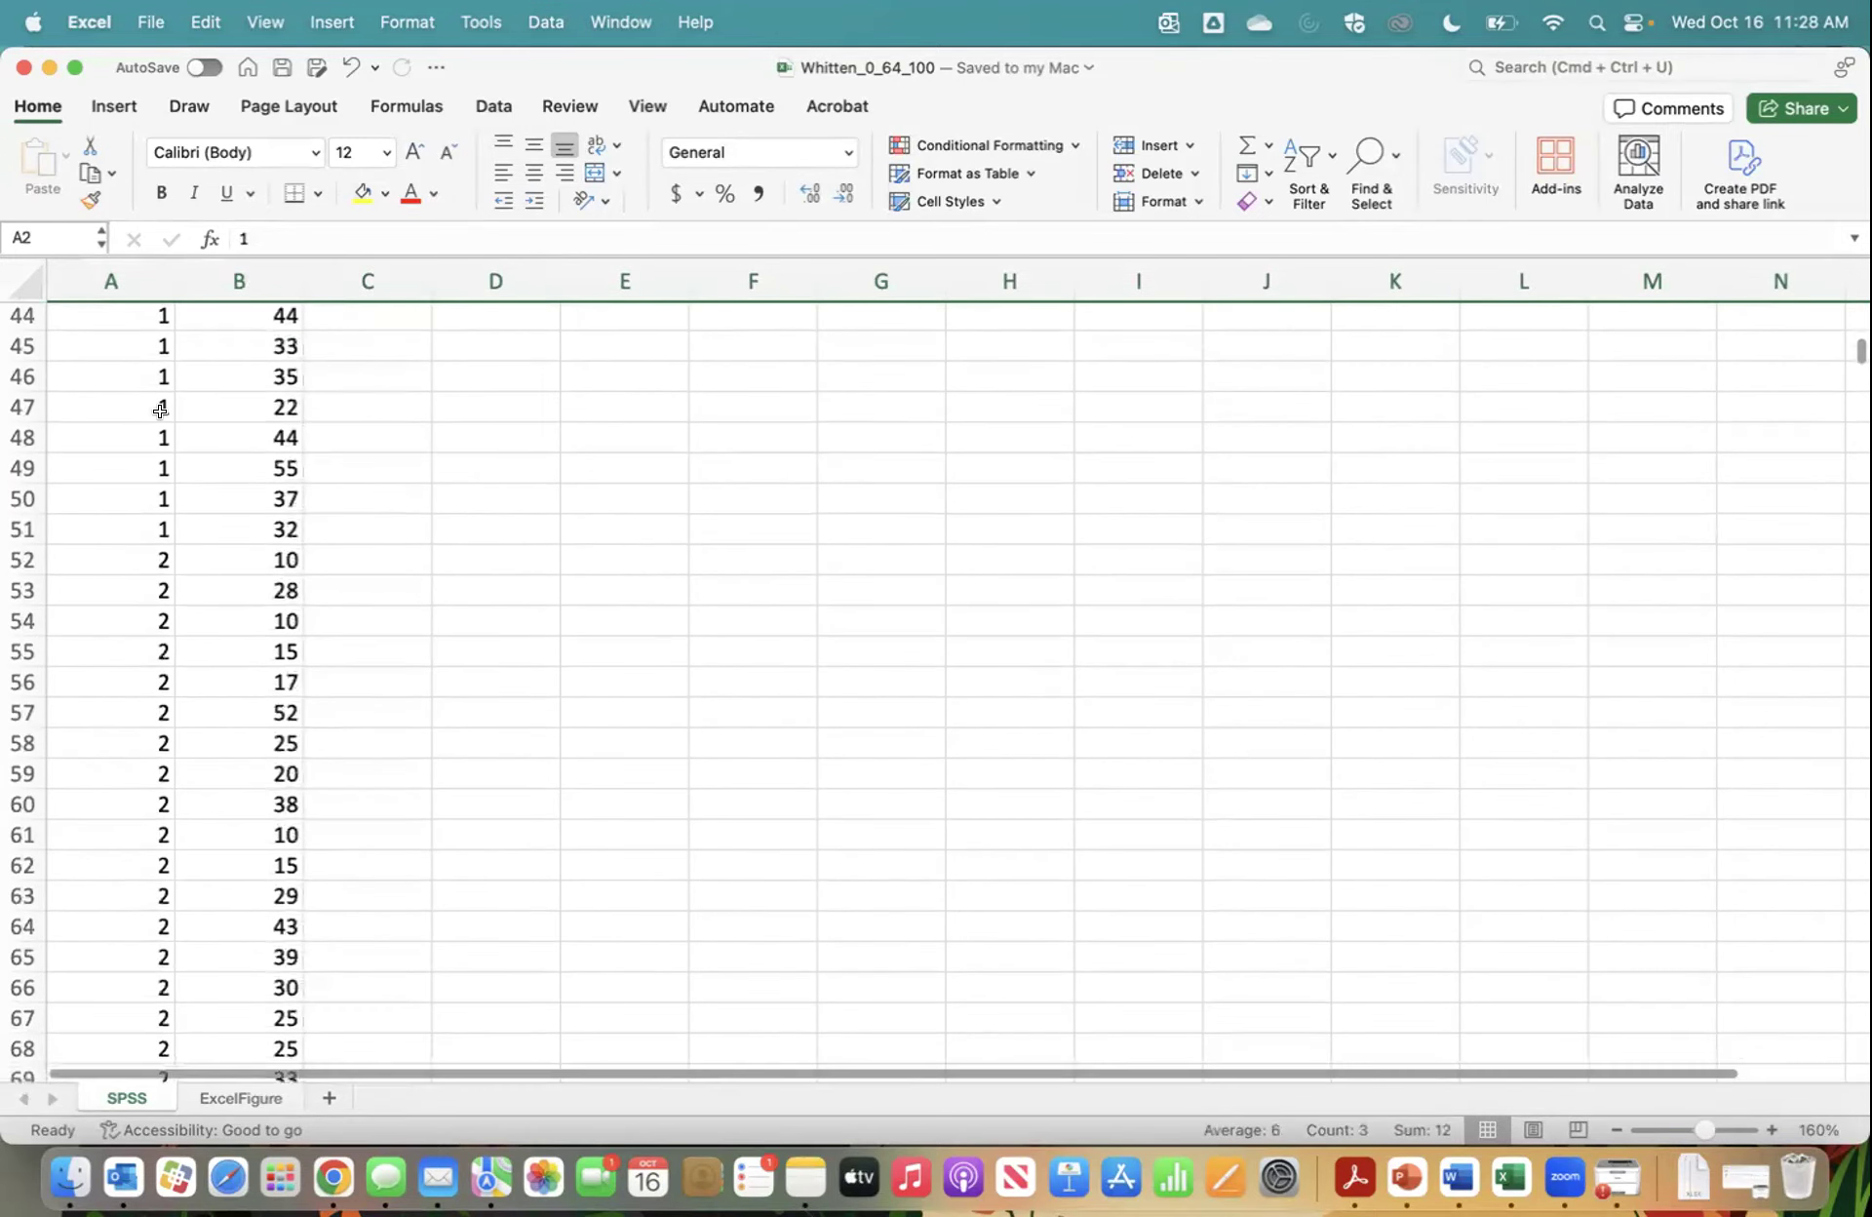
pyautogui.click(15, 561)
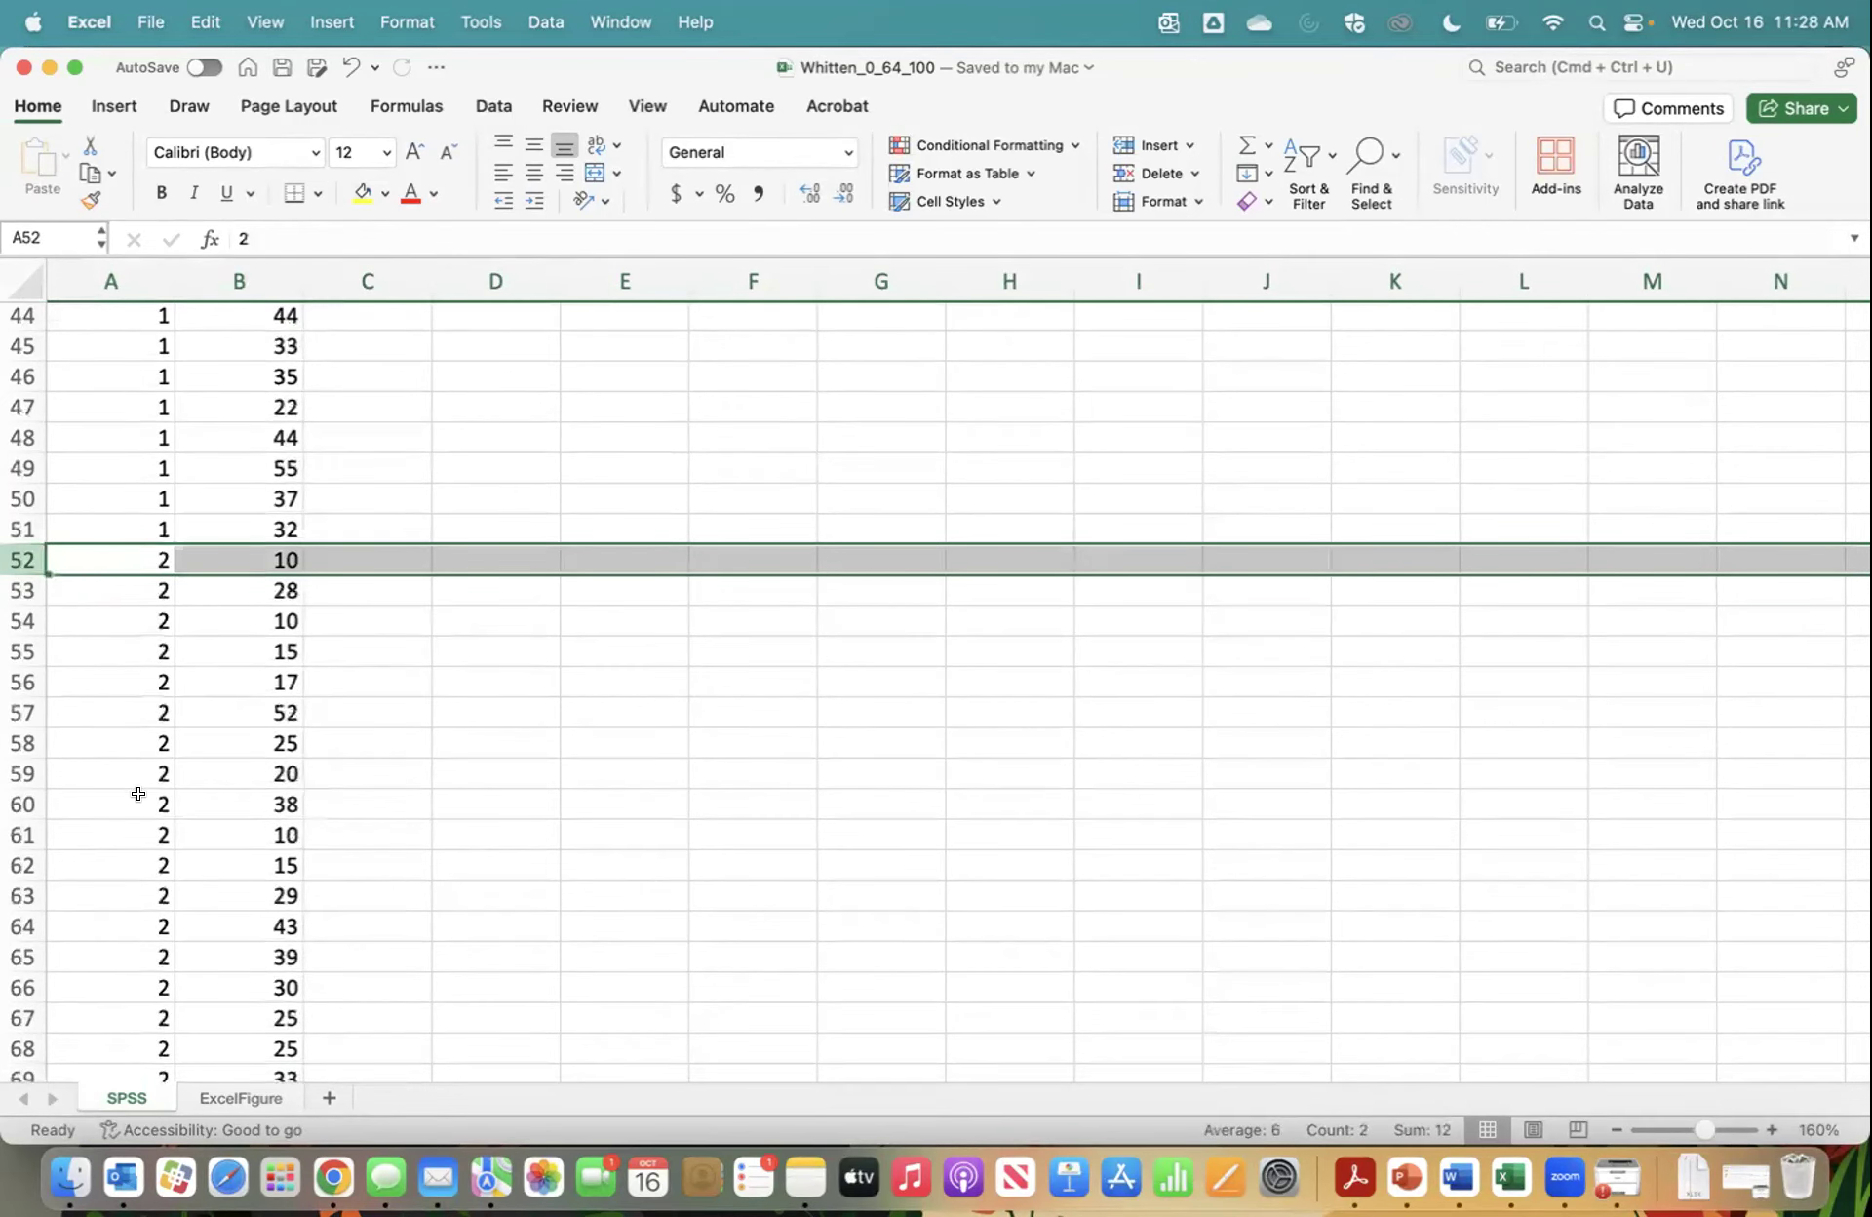
# - Examine the ExcelFigure sheet's two data columns, selecting the top cells under Fiction and then B1:B4 under Non-Fiction
pyautogui.click(207, 1099)
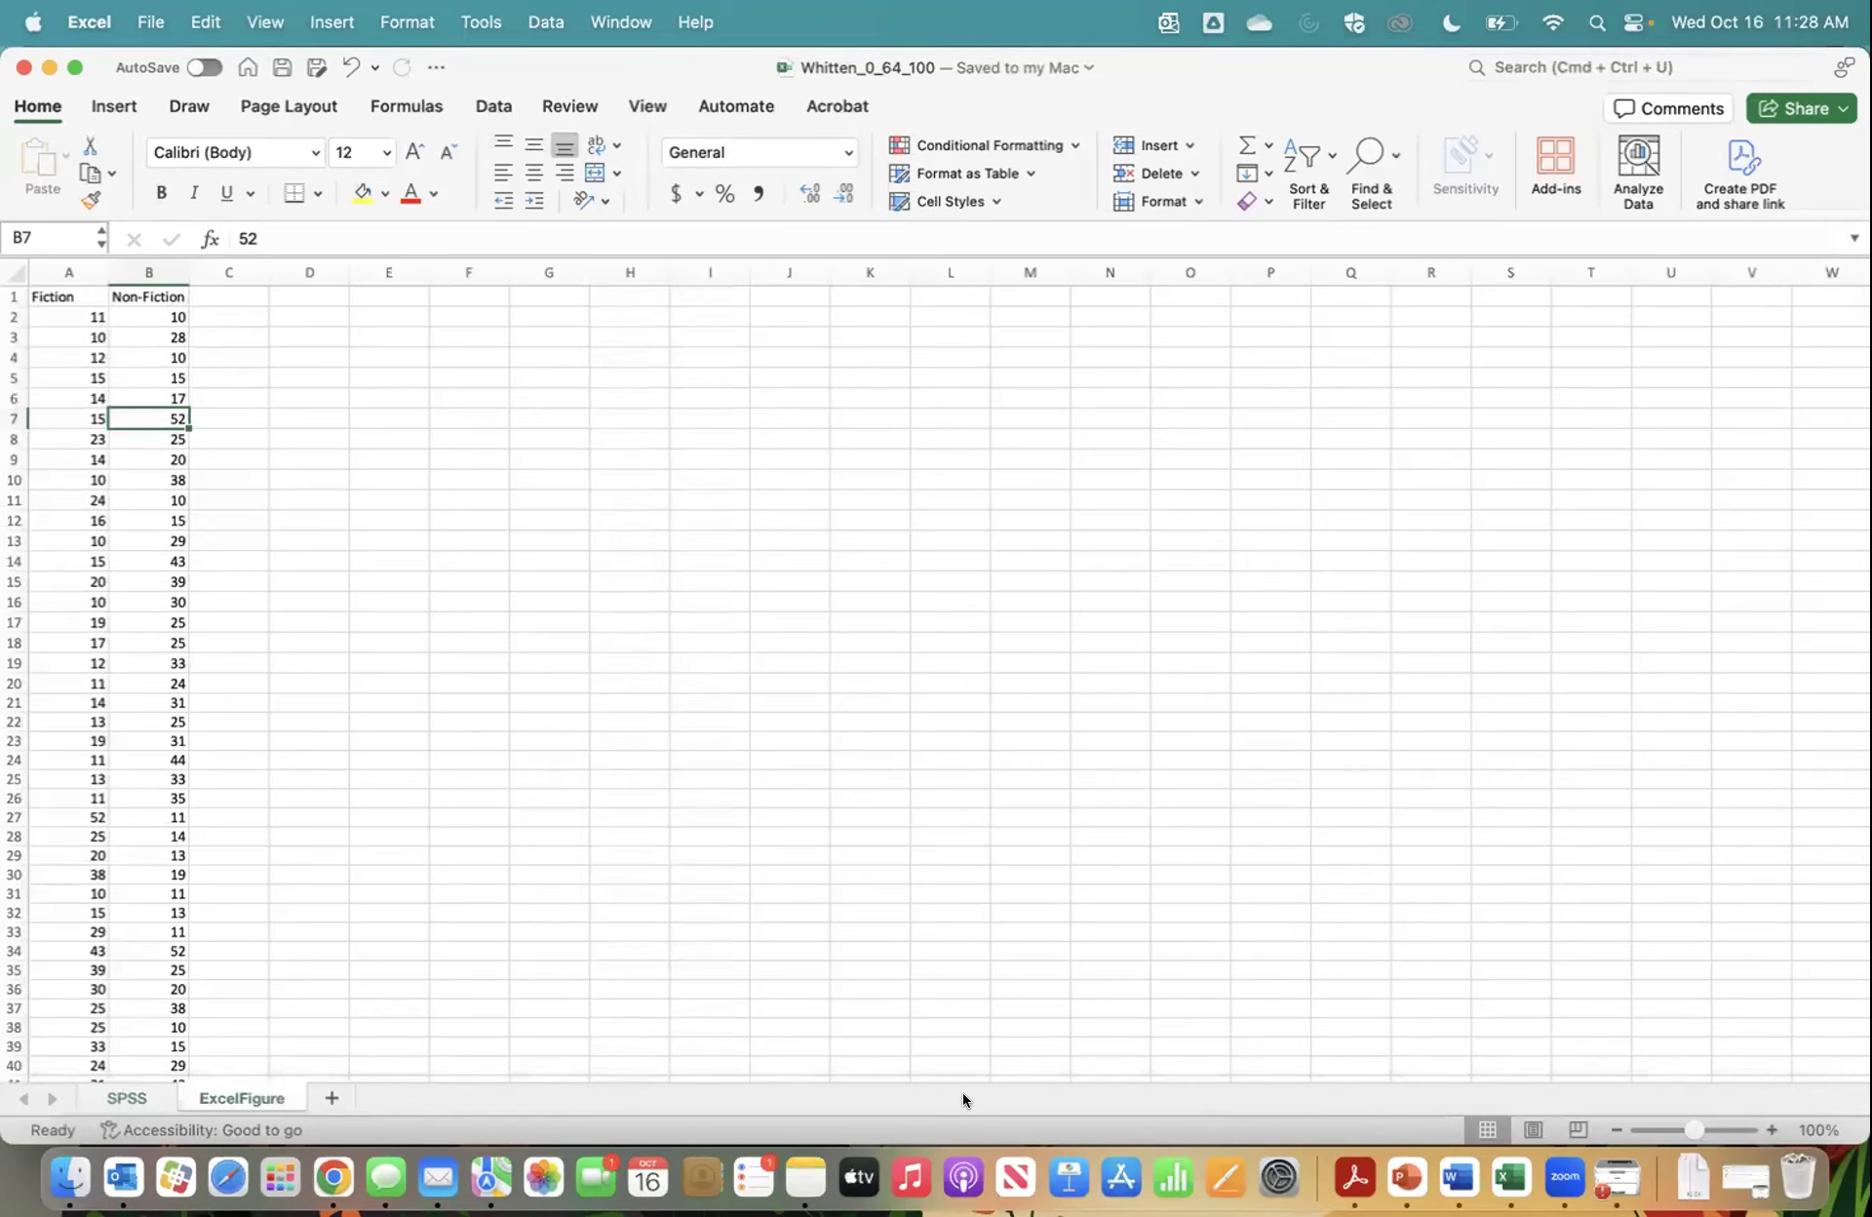
pyautogui.click(1766, 1128)
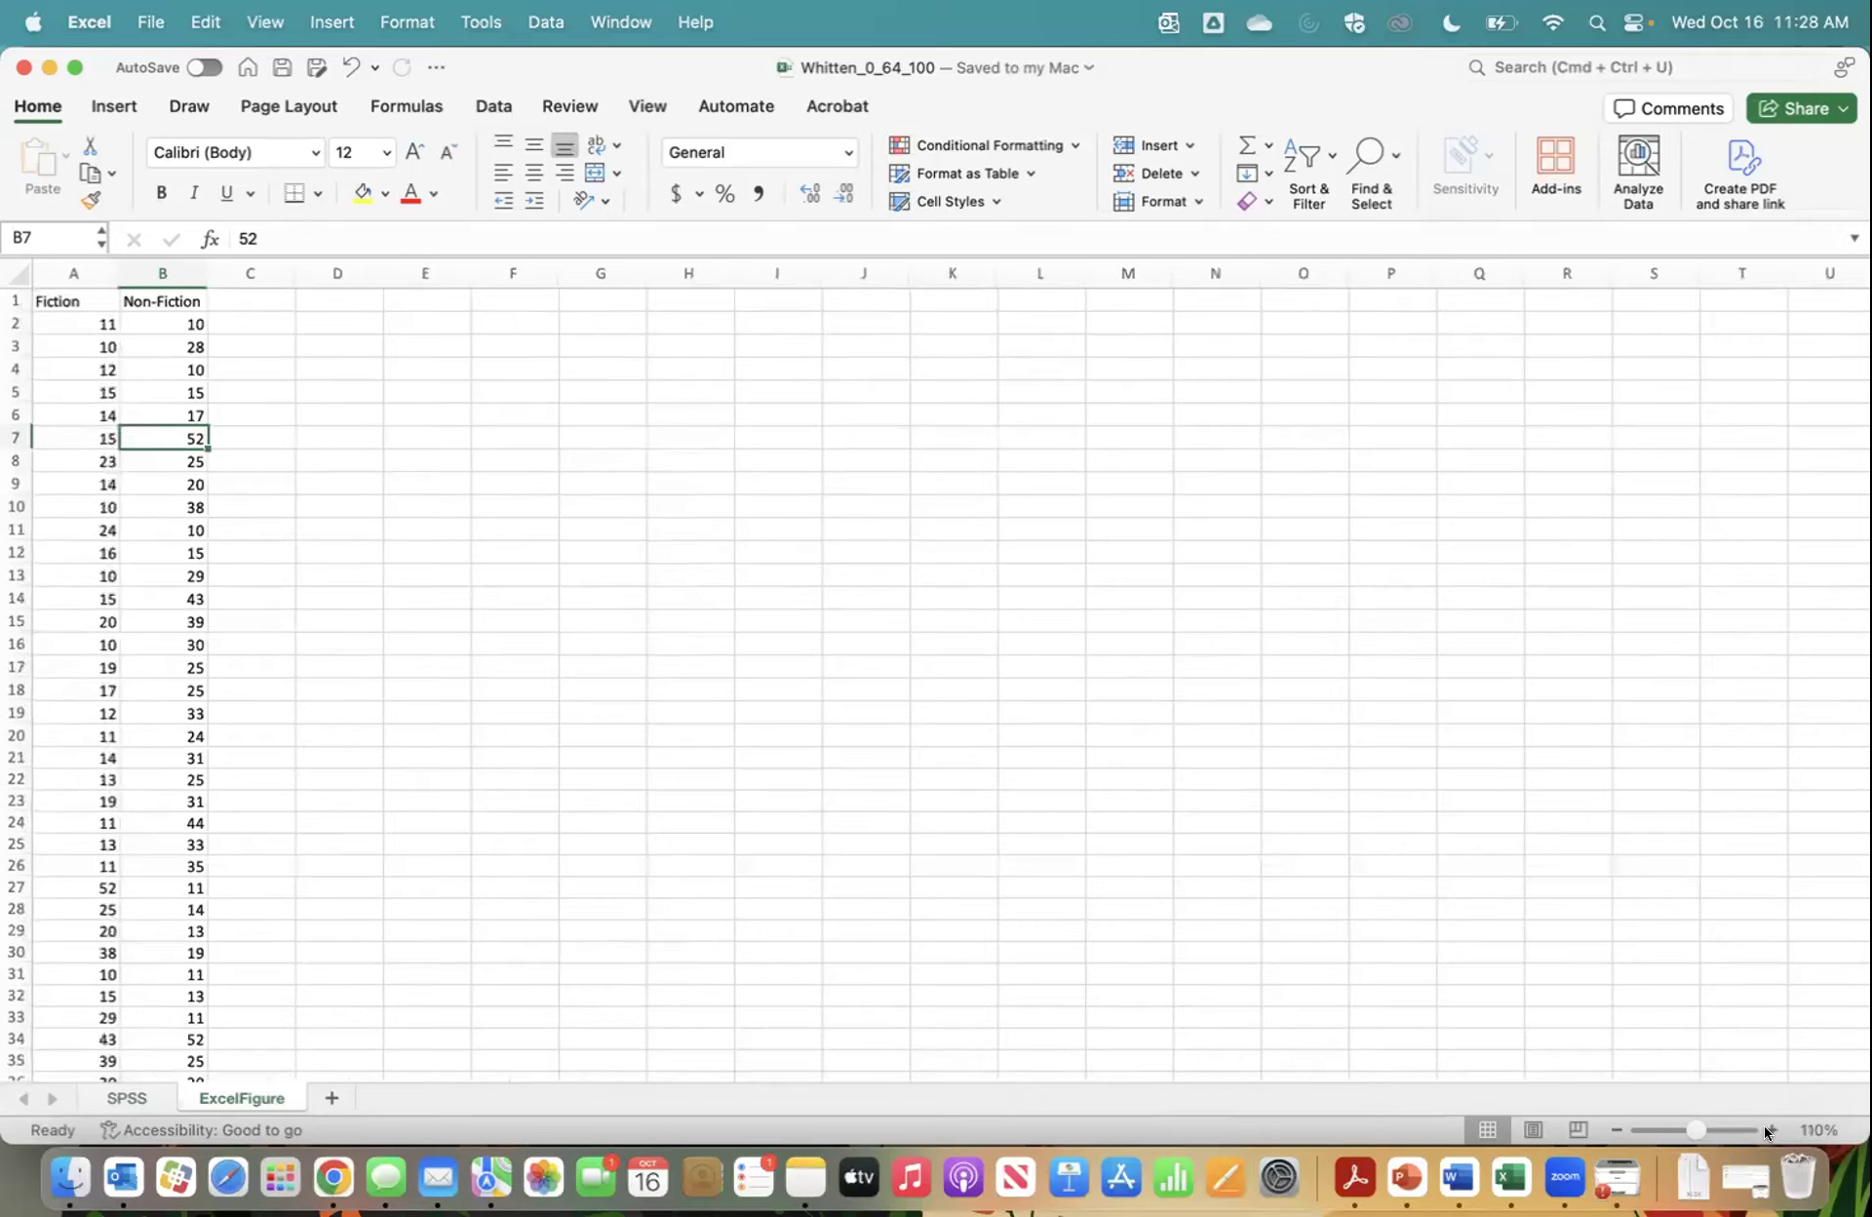
pyautogui.click(1766, 1128)
pyautogui.click(1766, 1128)
pyautogui.click(1765, 1128)
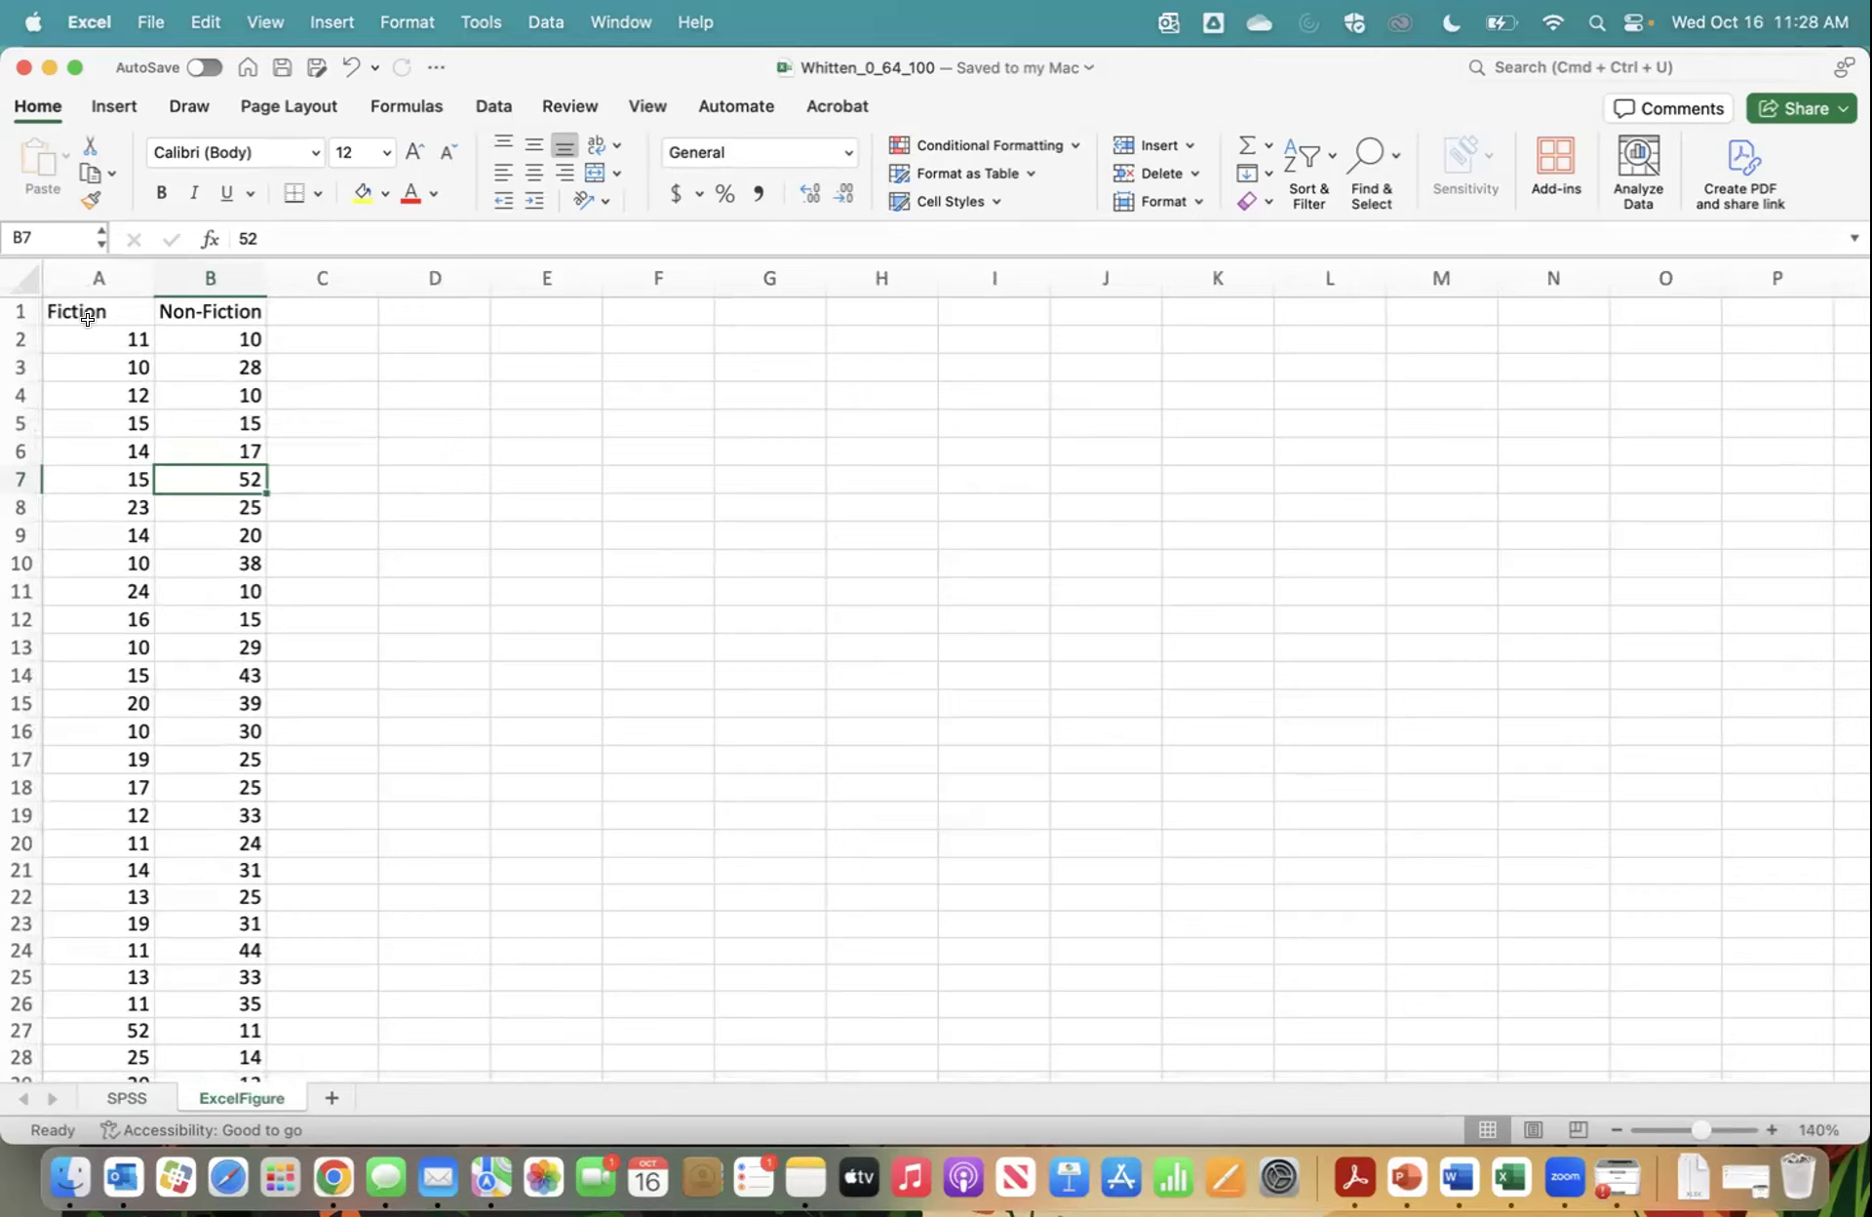
pyautogui.moveTo(78, 310); pyautogui.dragTo(93, 421)
pyautogui.moveTo(228, 304); pyautogui.dragTo(227, 398)
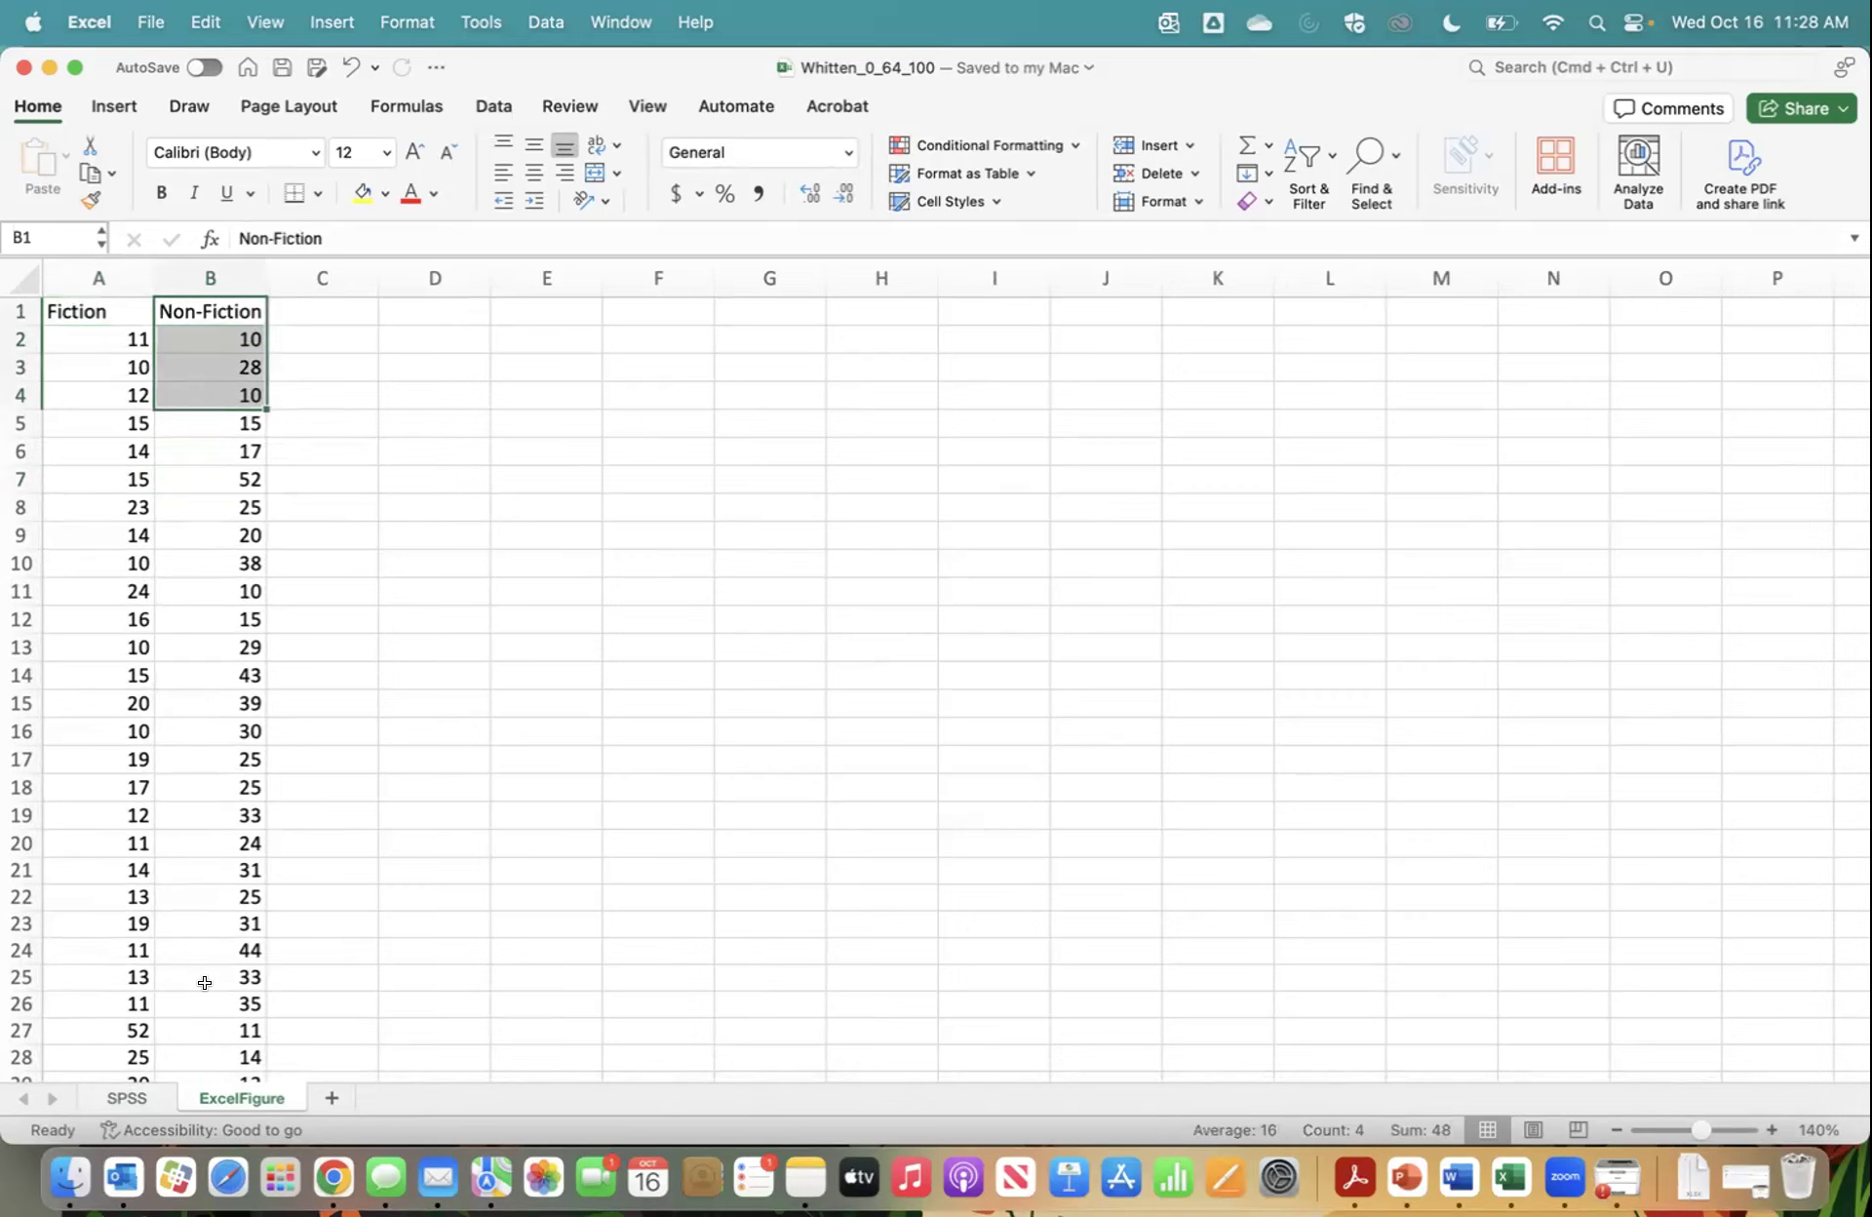
# - Compare the data layout of the SPSS and ExcelFigure sheets, examining the ExcelFigure columns down to their last rows
pyautogui.click(151, 1096)
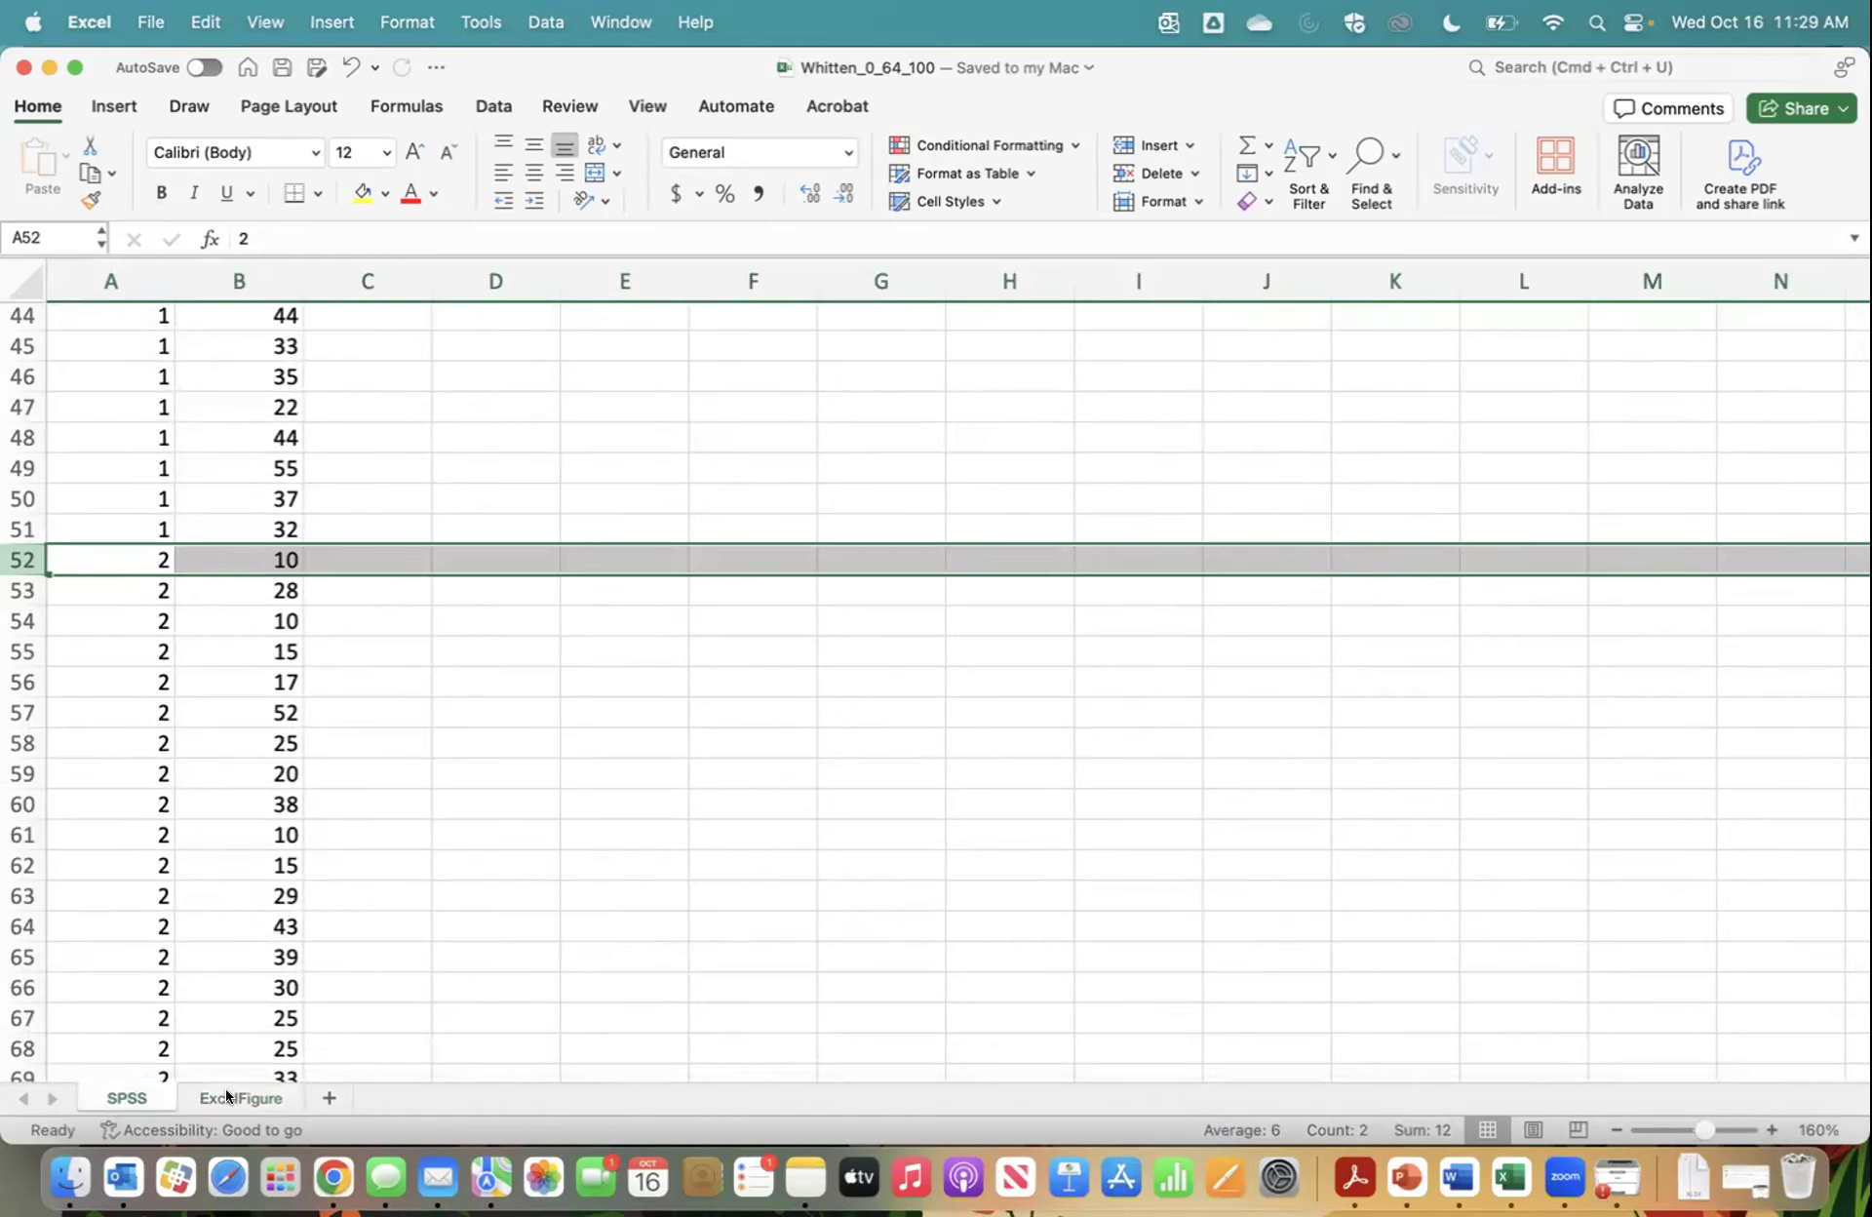
pyautogui.click(220, 1096)
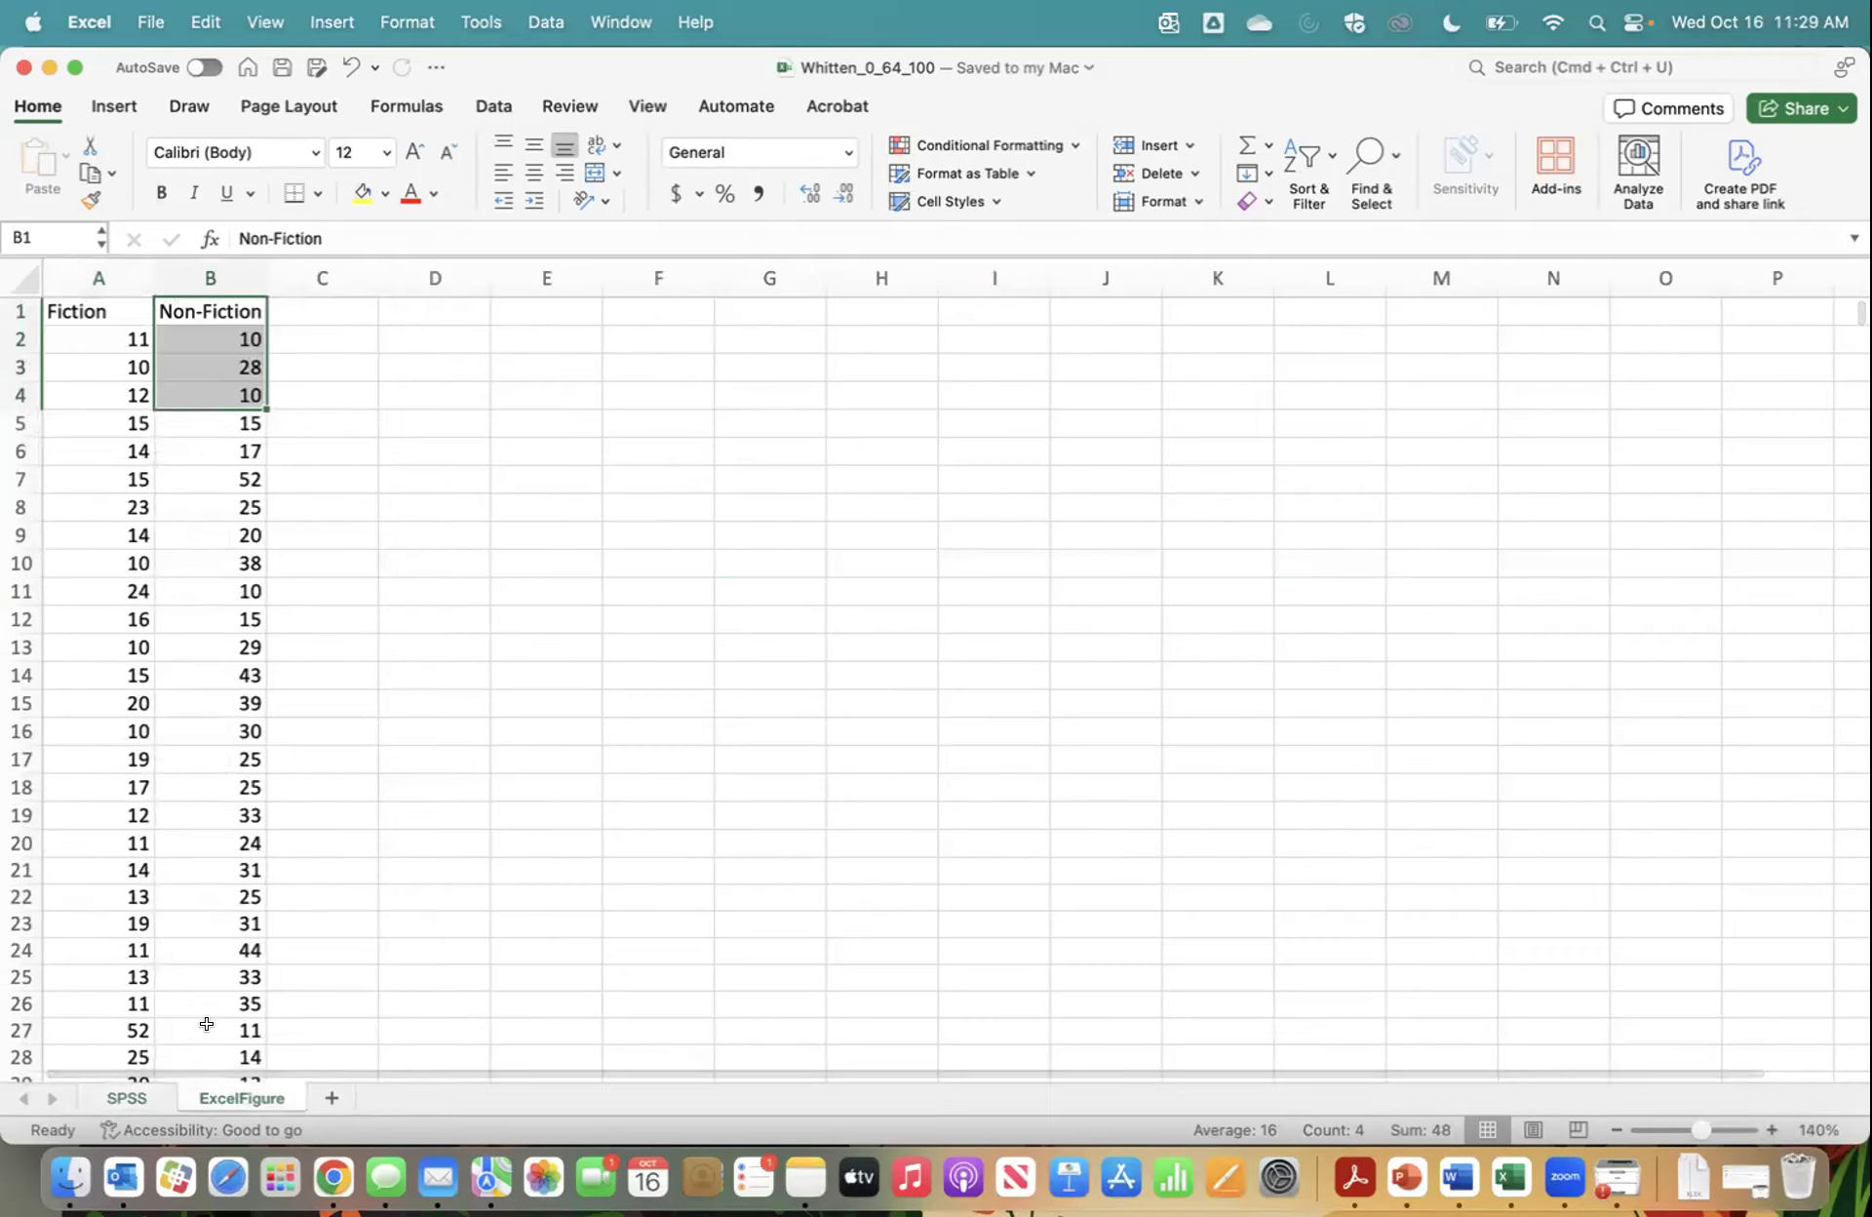
pyautogui.scroll(-7, 207, 1024)
pyautogui.scroll(-18, 207, 1024)
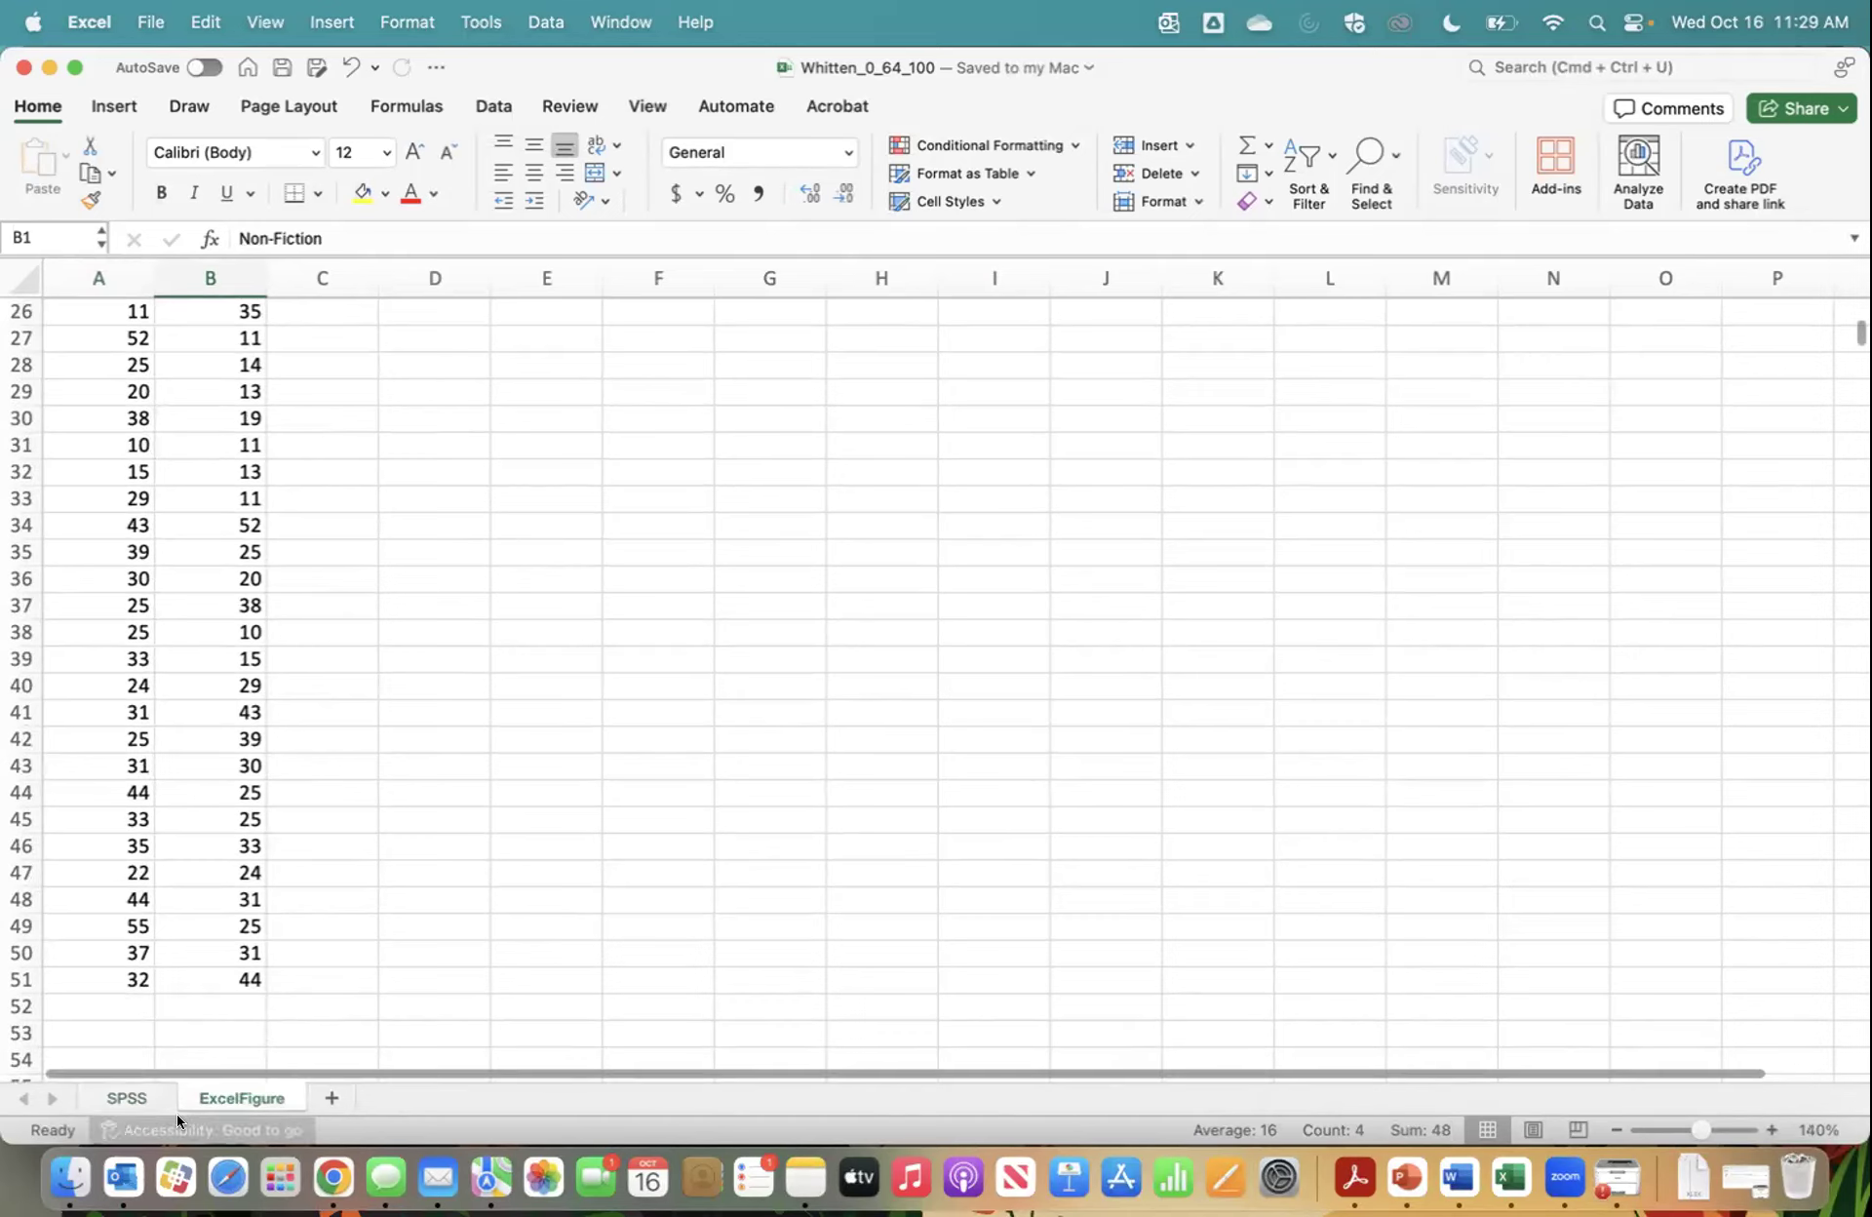
# - On the SPSS sheet, remove the stray characters after "IV - 1 = Fiction" in cell D1 and check the labels in E1 and D2
pyautogui.click(129, 1098)
pyautogui.scroll(15, 313, 871)
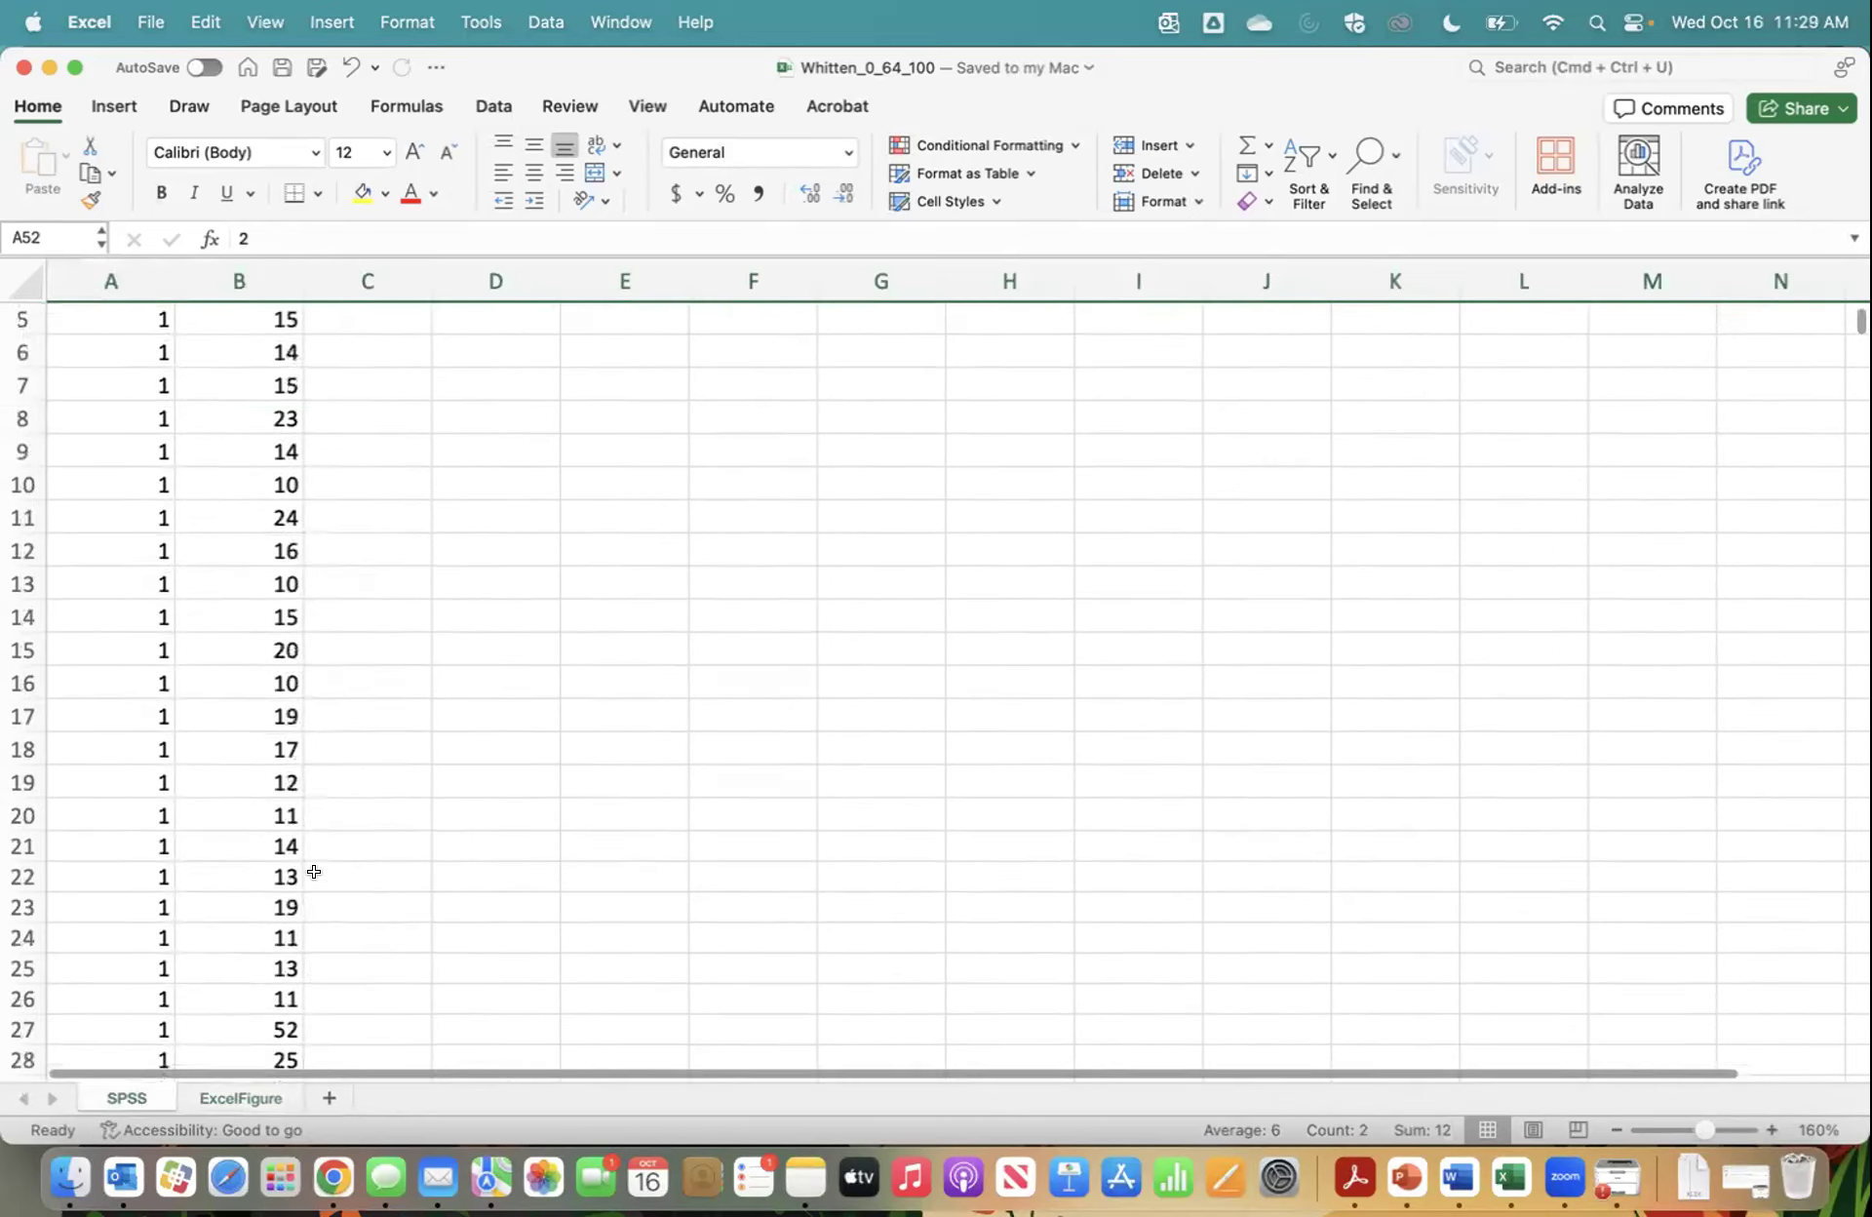
pyautogui.click(505, 322)
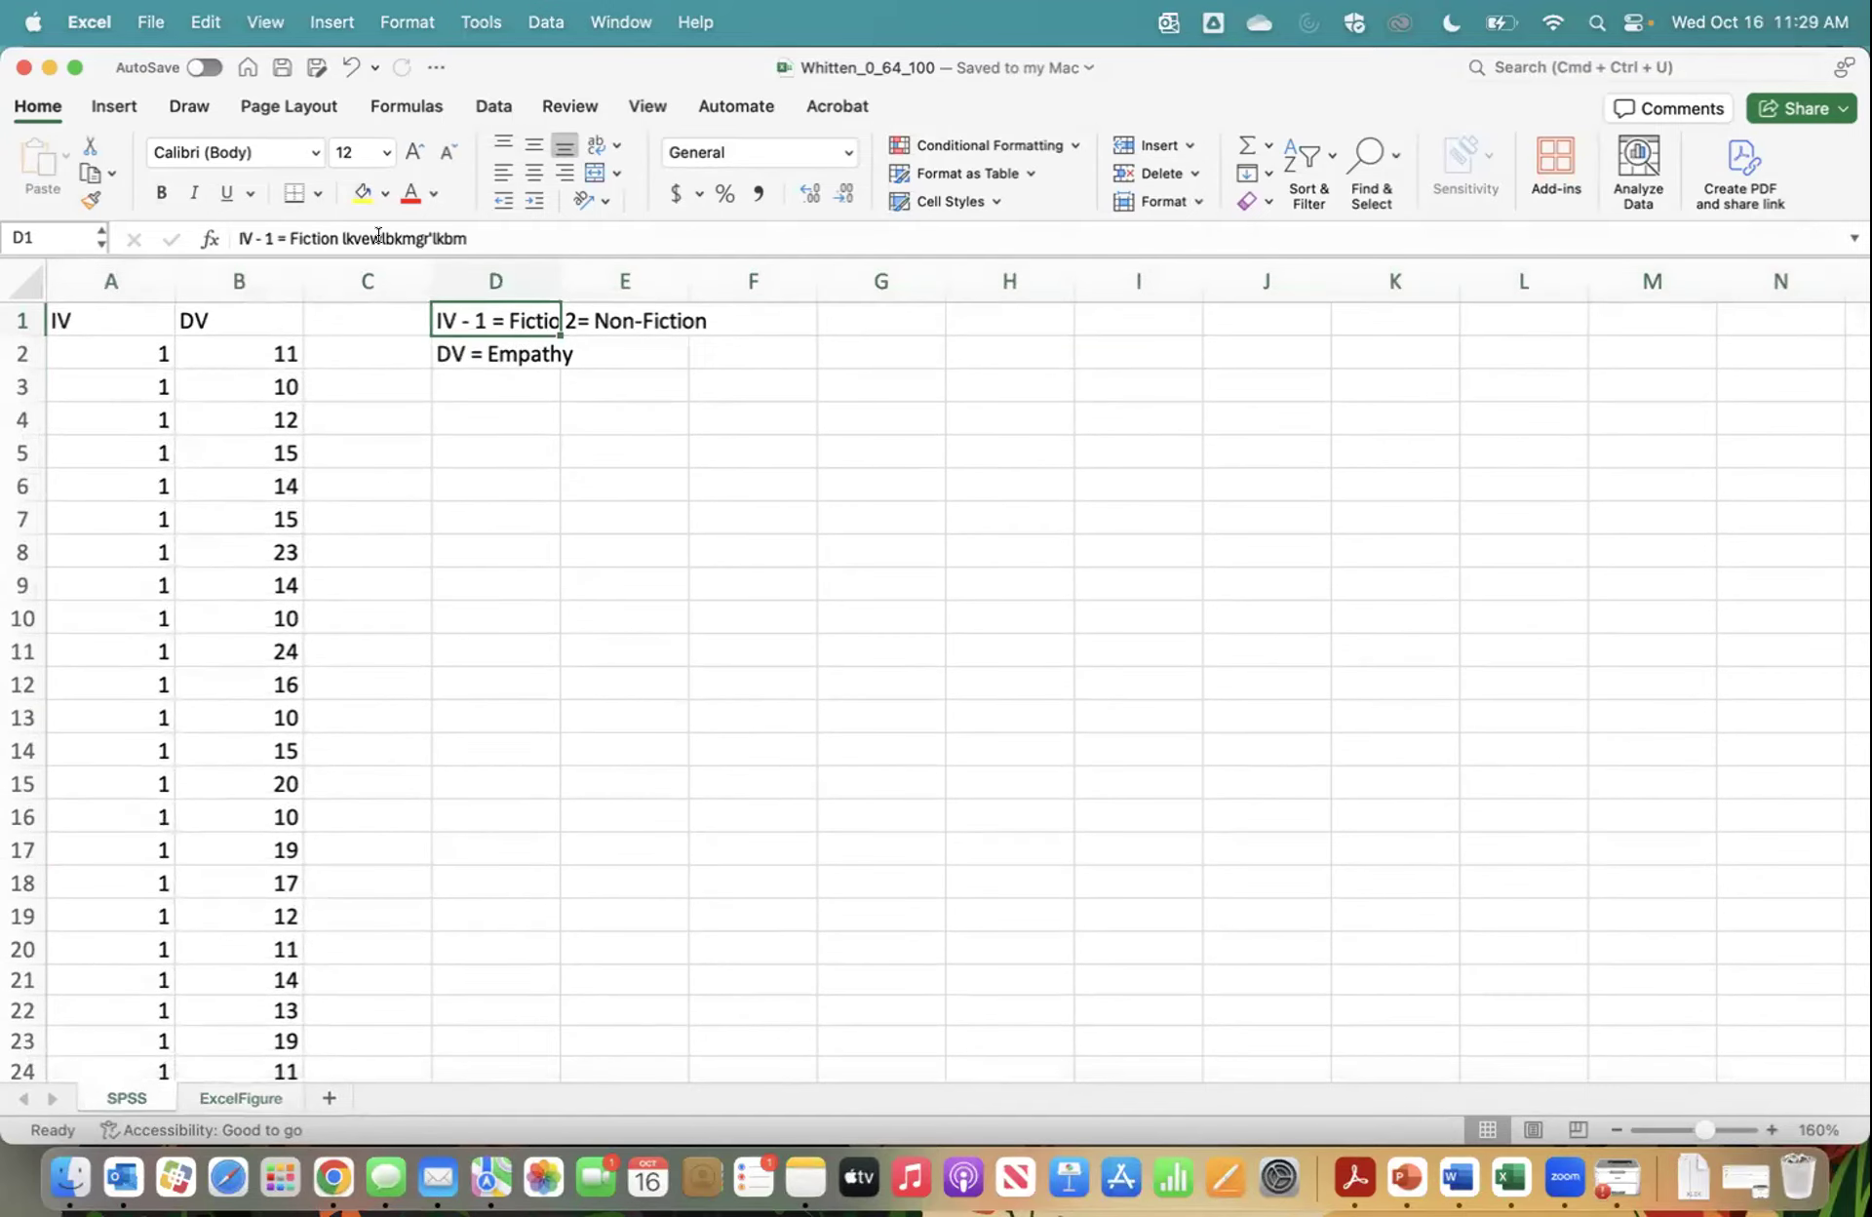
pyautogui.moveTo(344, 237); pyautogui.dragTo(542, 237)
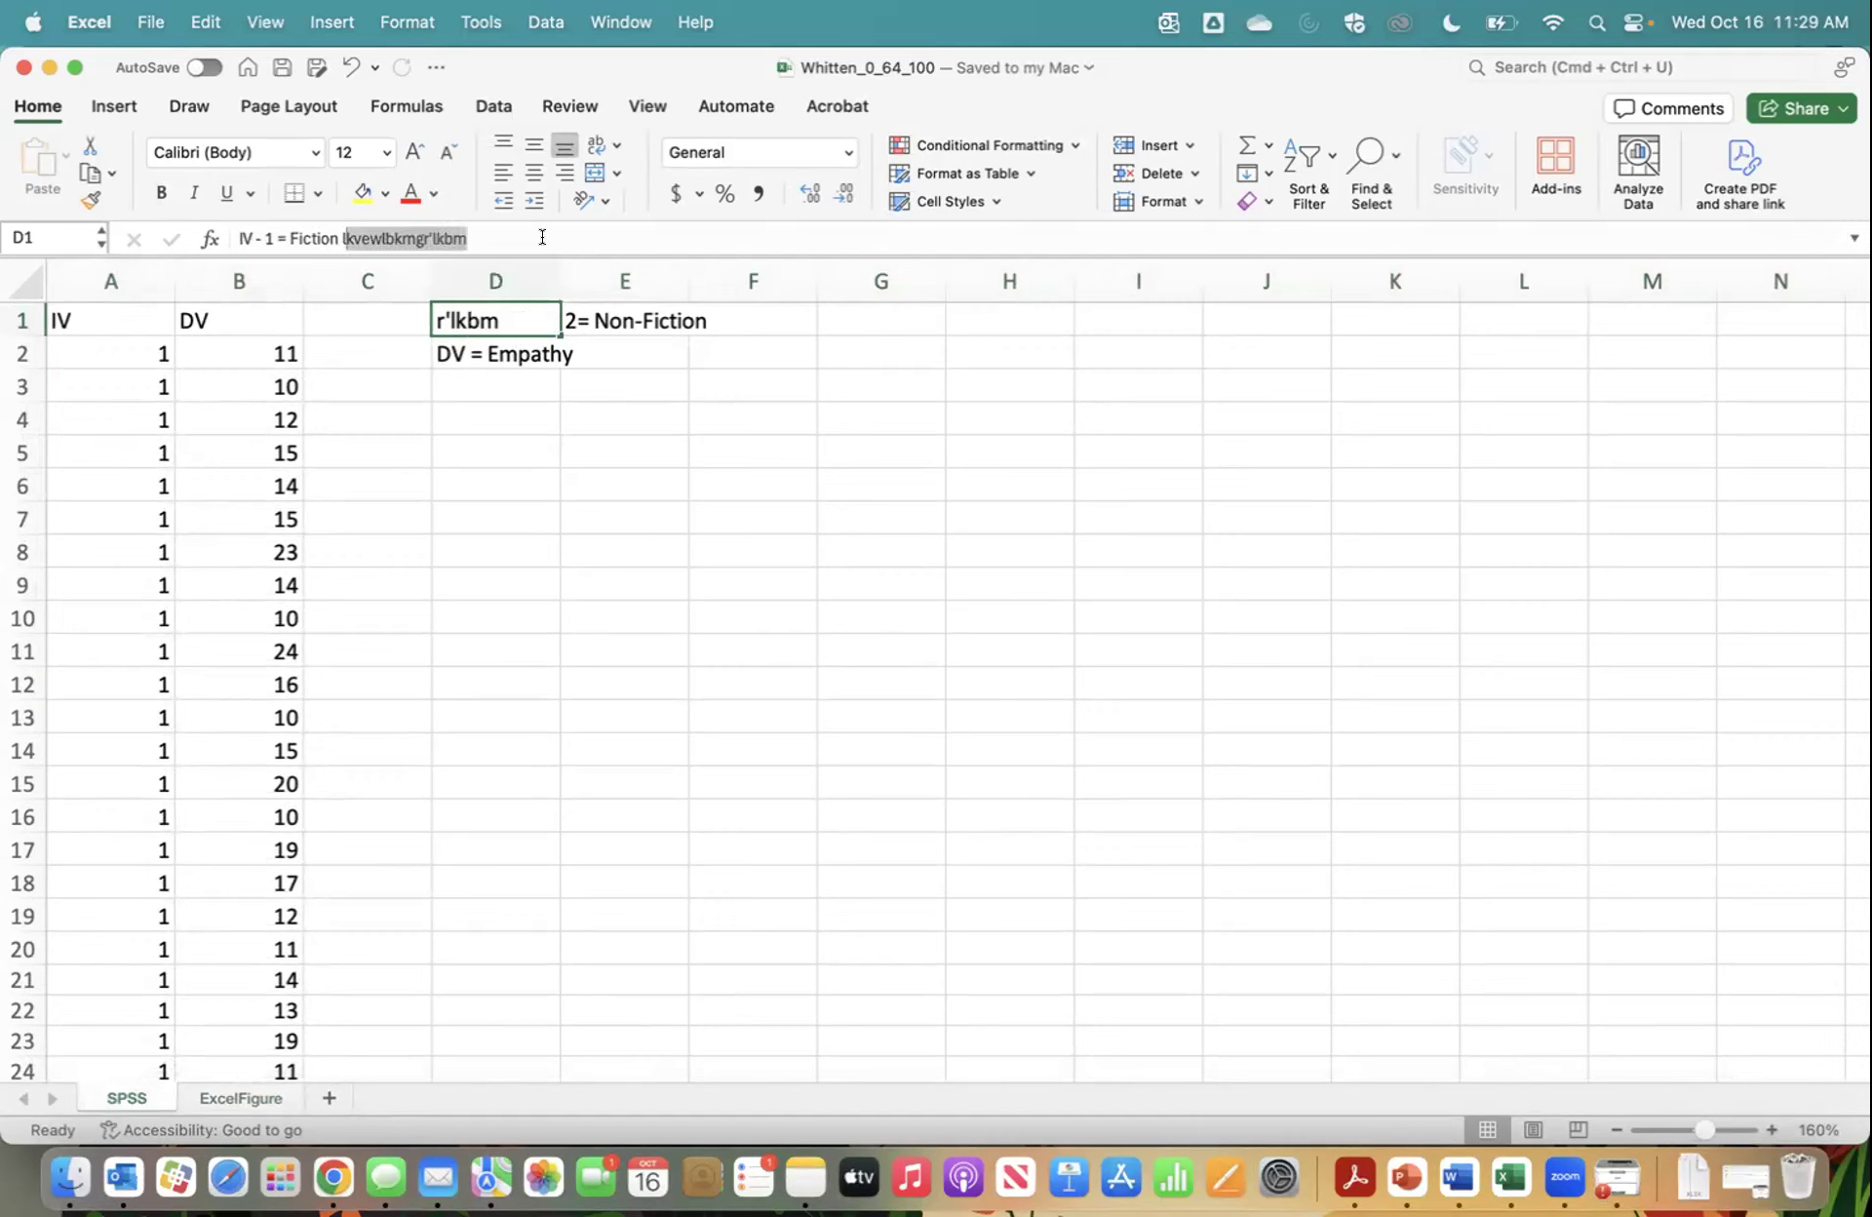
pyautogui.press('BackSpace')
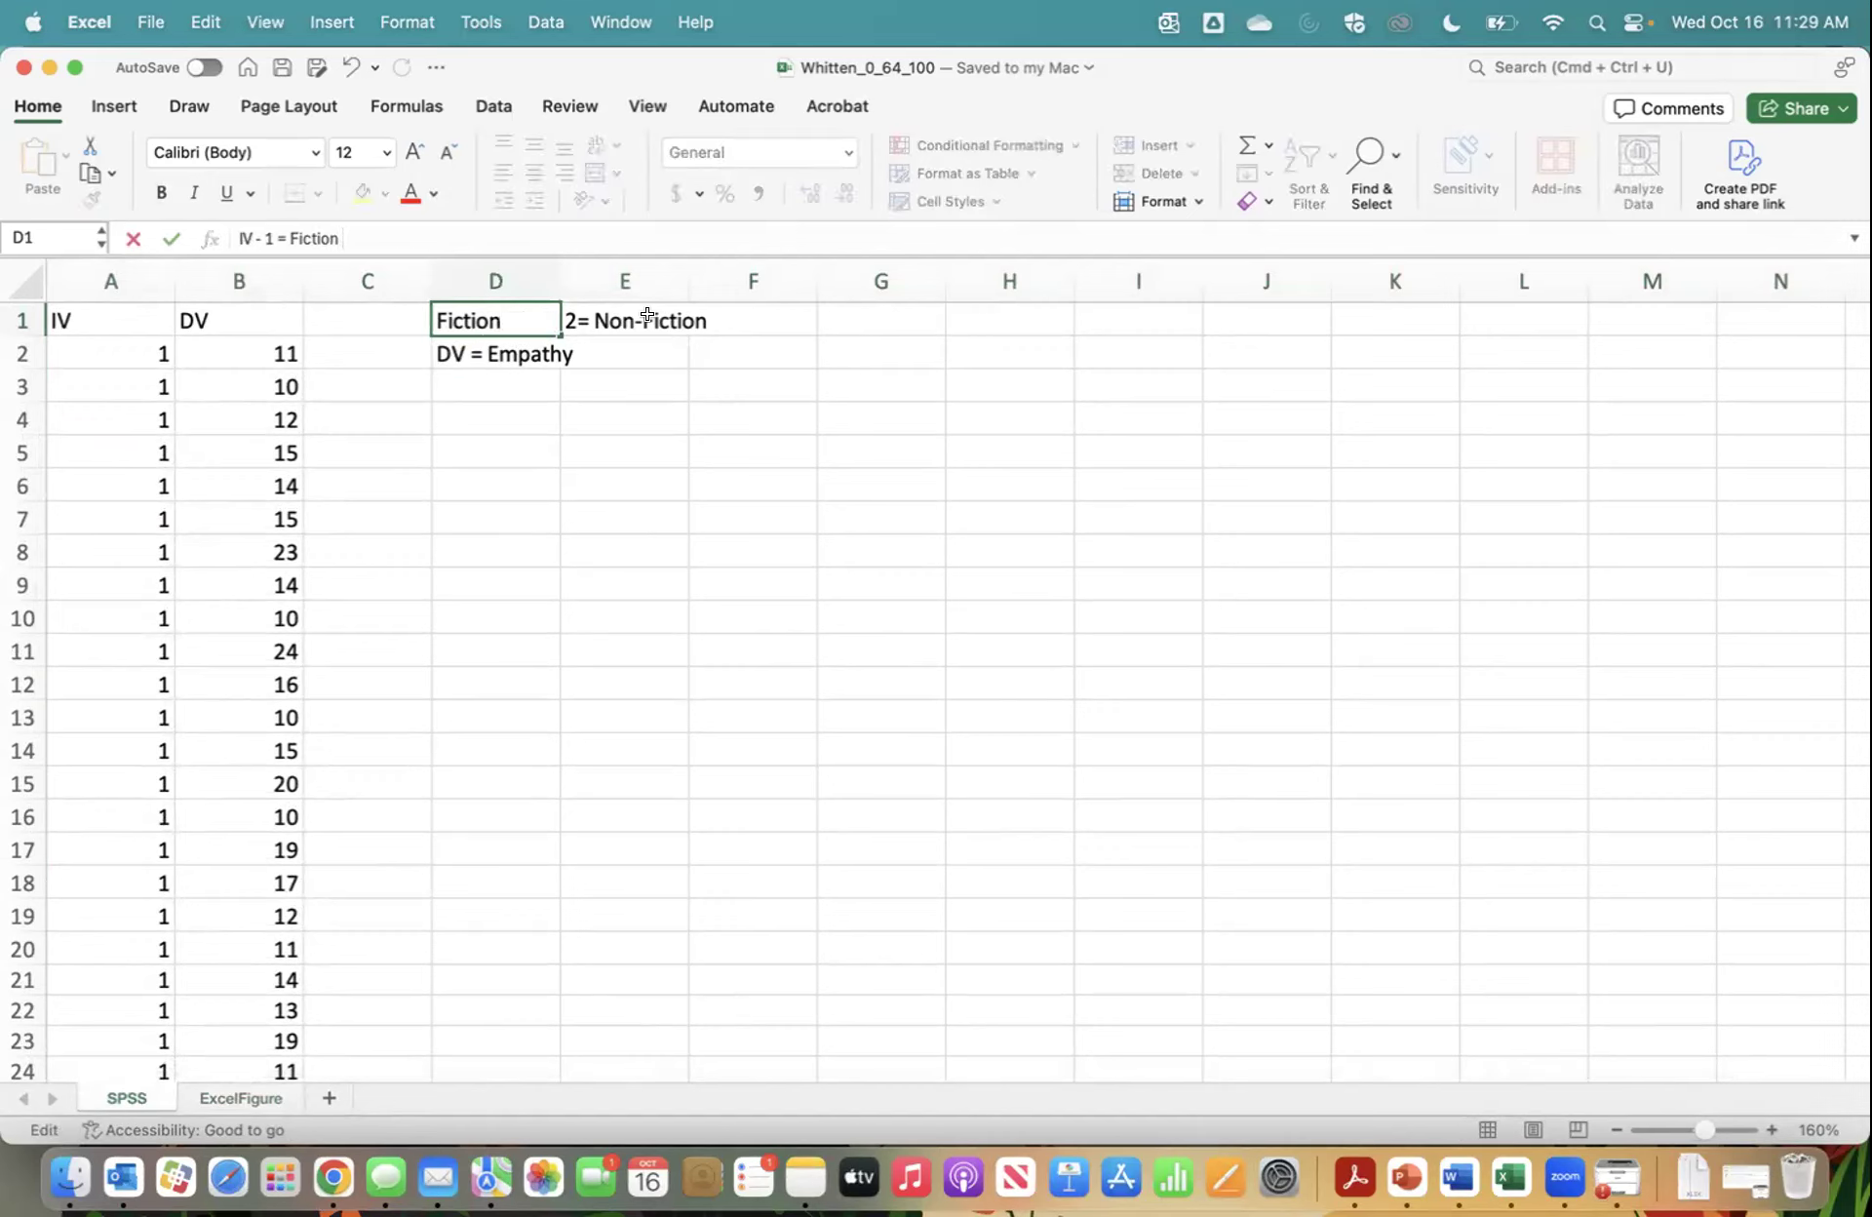
pyautogui.click(611, 322)
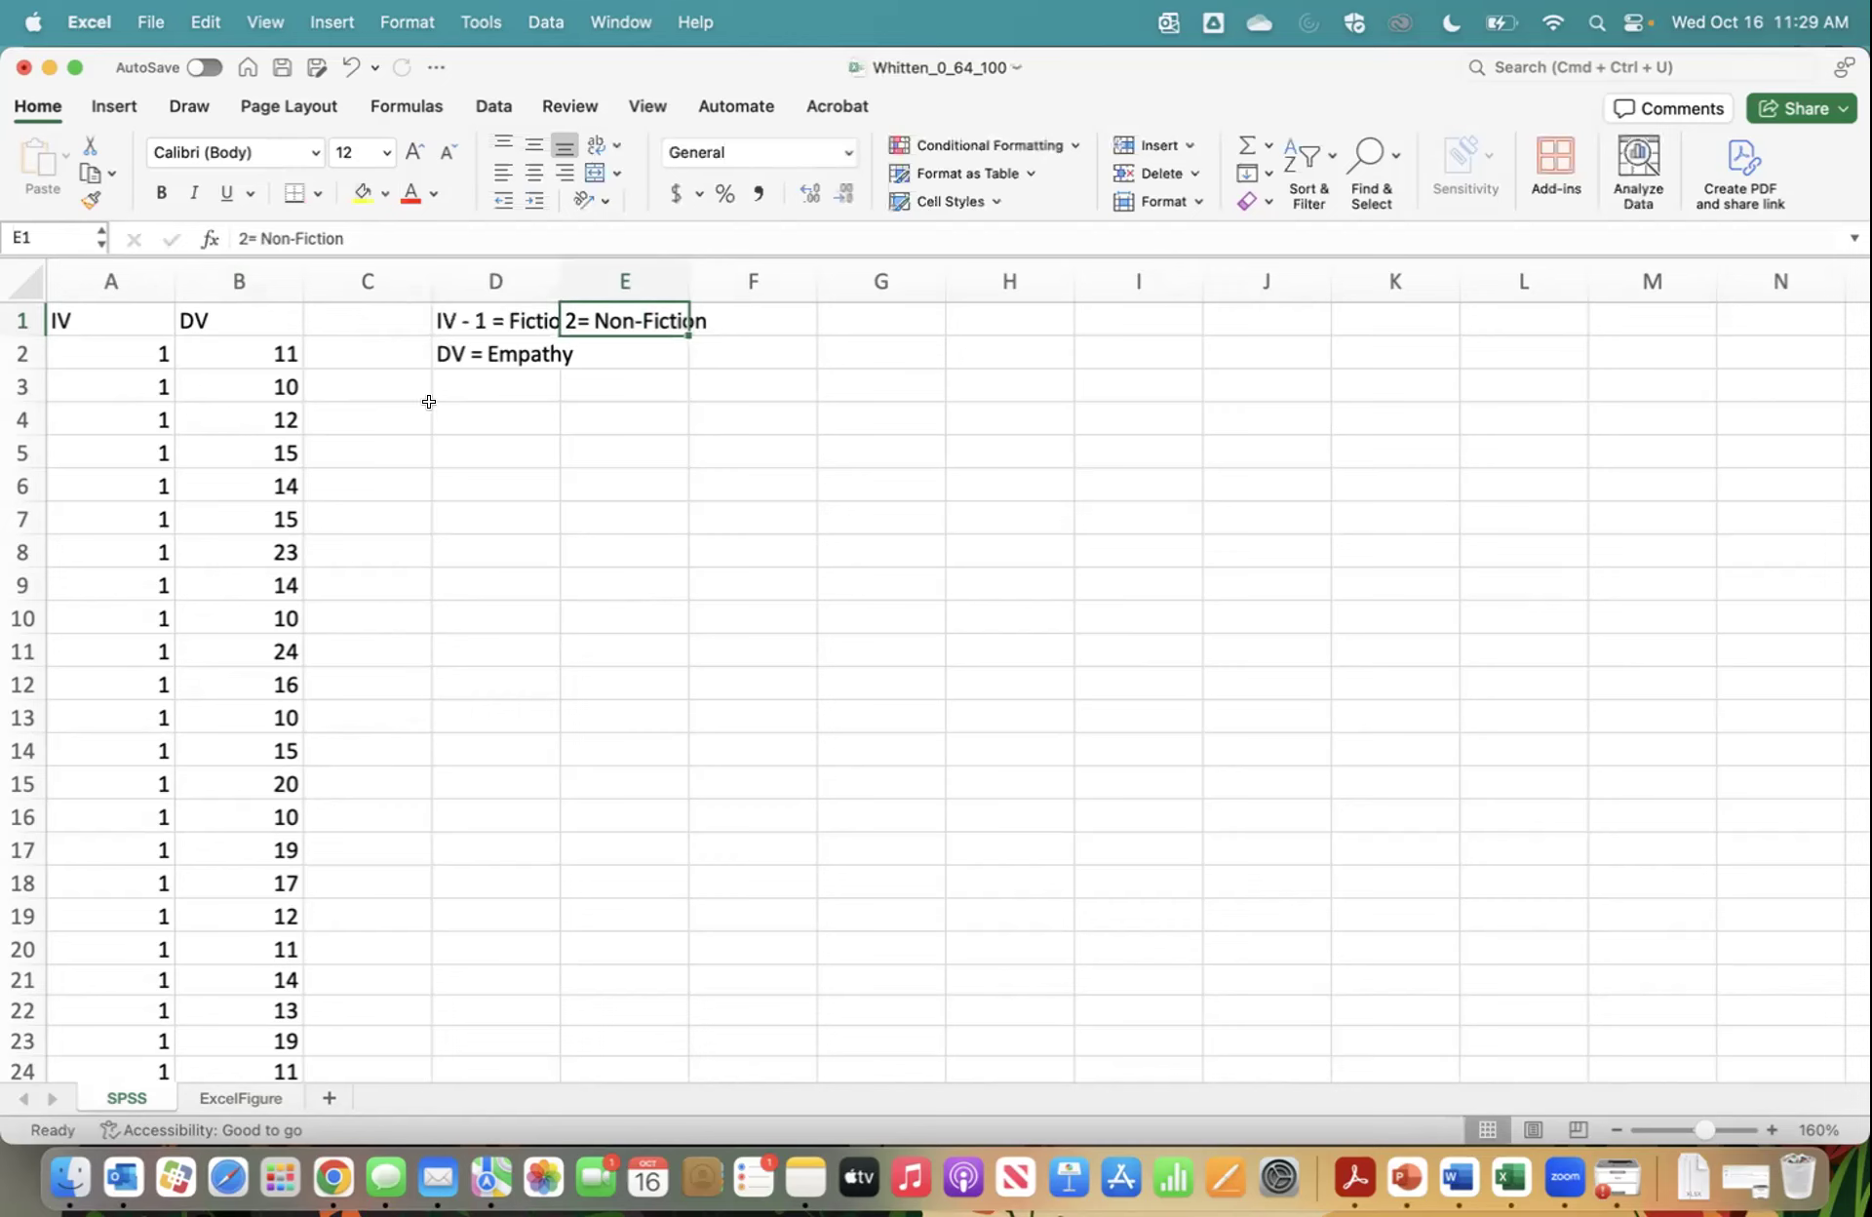
pyautogui.click(450, 349)
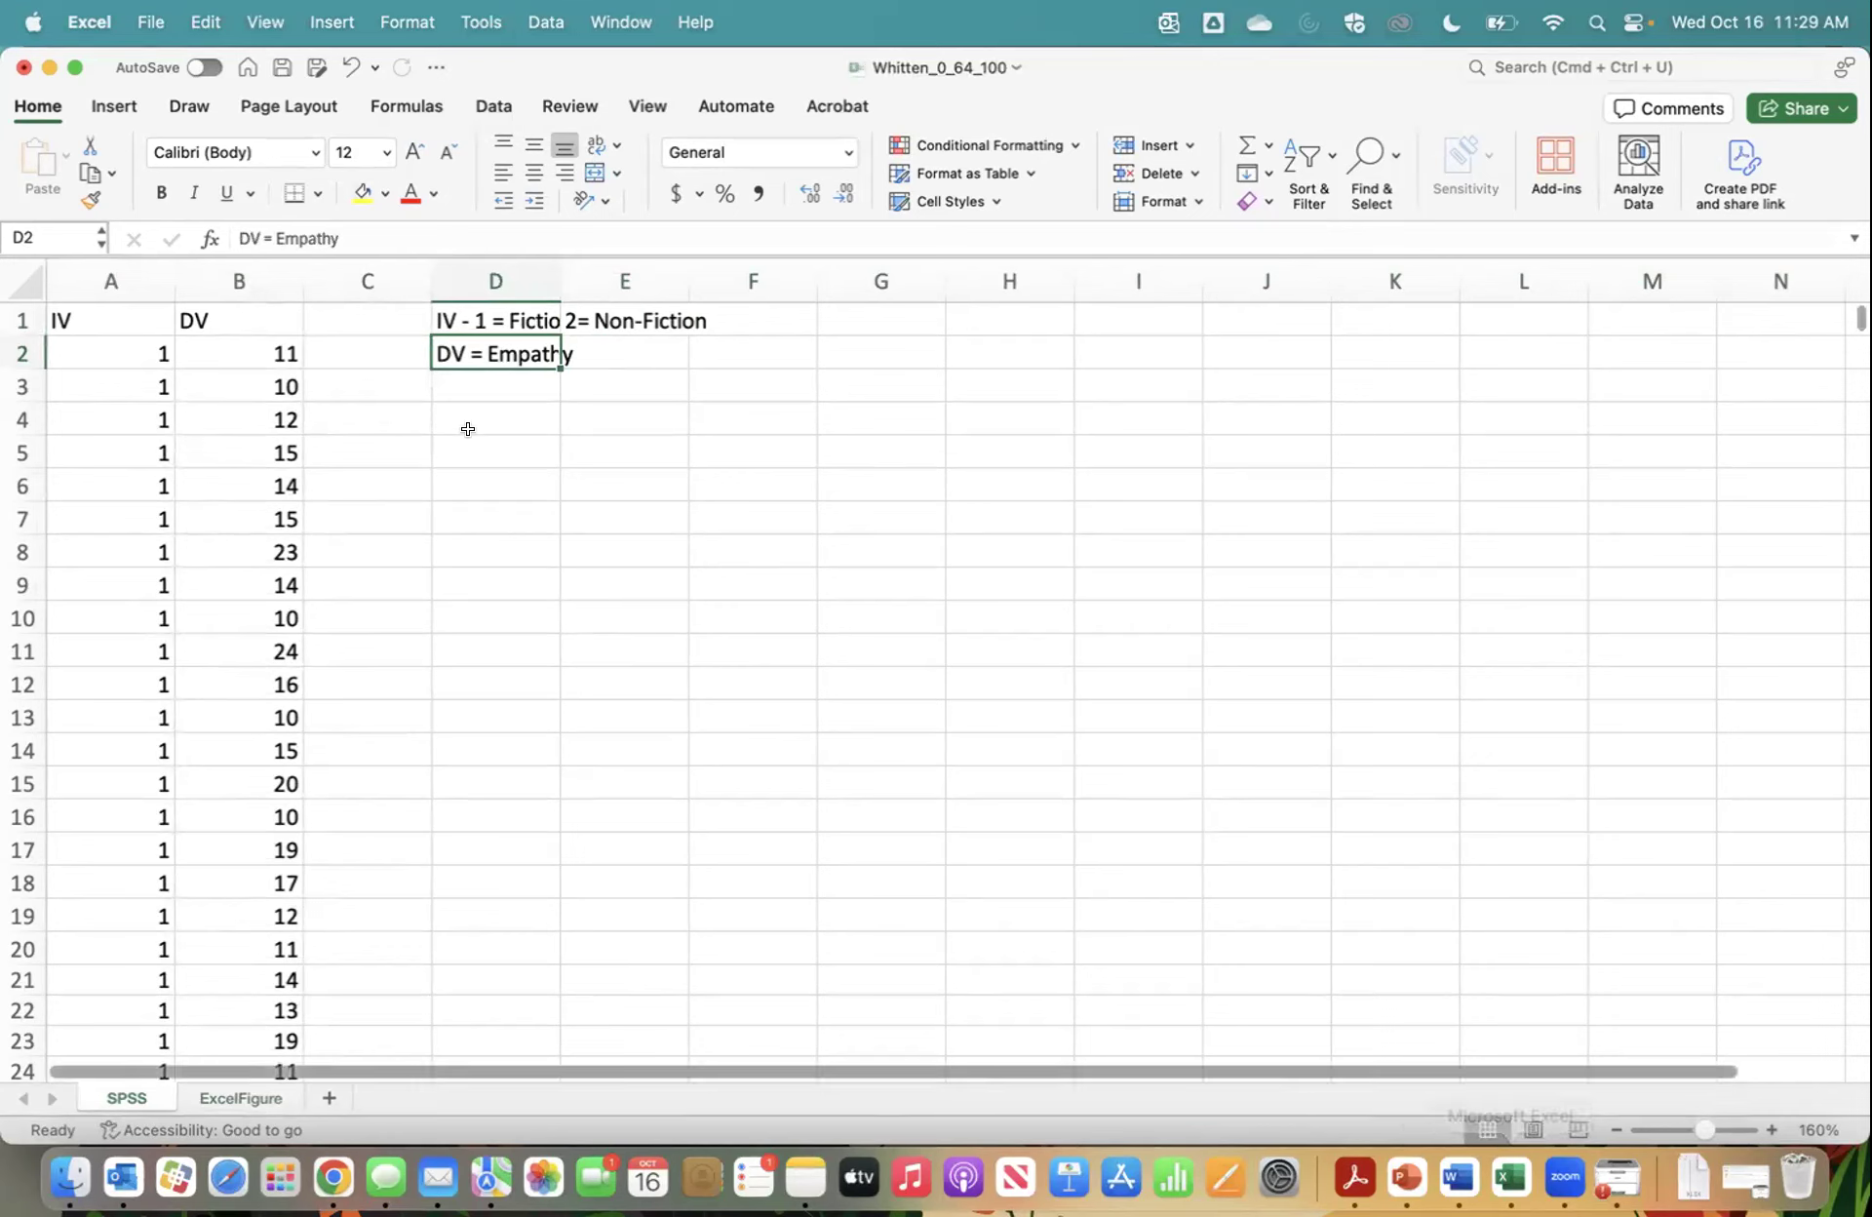
# - Copy all IV and DV values on the SPSS sheet, range A2:B101, without the header row
pyautogui.click(92, 347)
pyautogui.moveTo(224, 366); pyautogui.dragTo(221, 439)
pyautogui.scroll(-20, 220, 429)
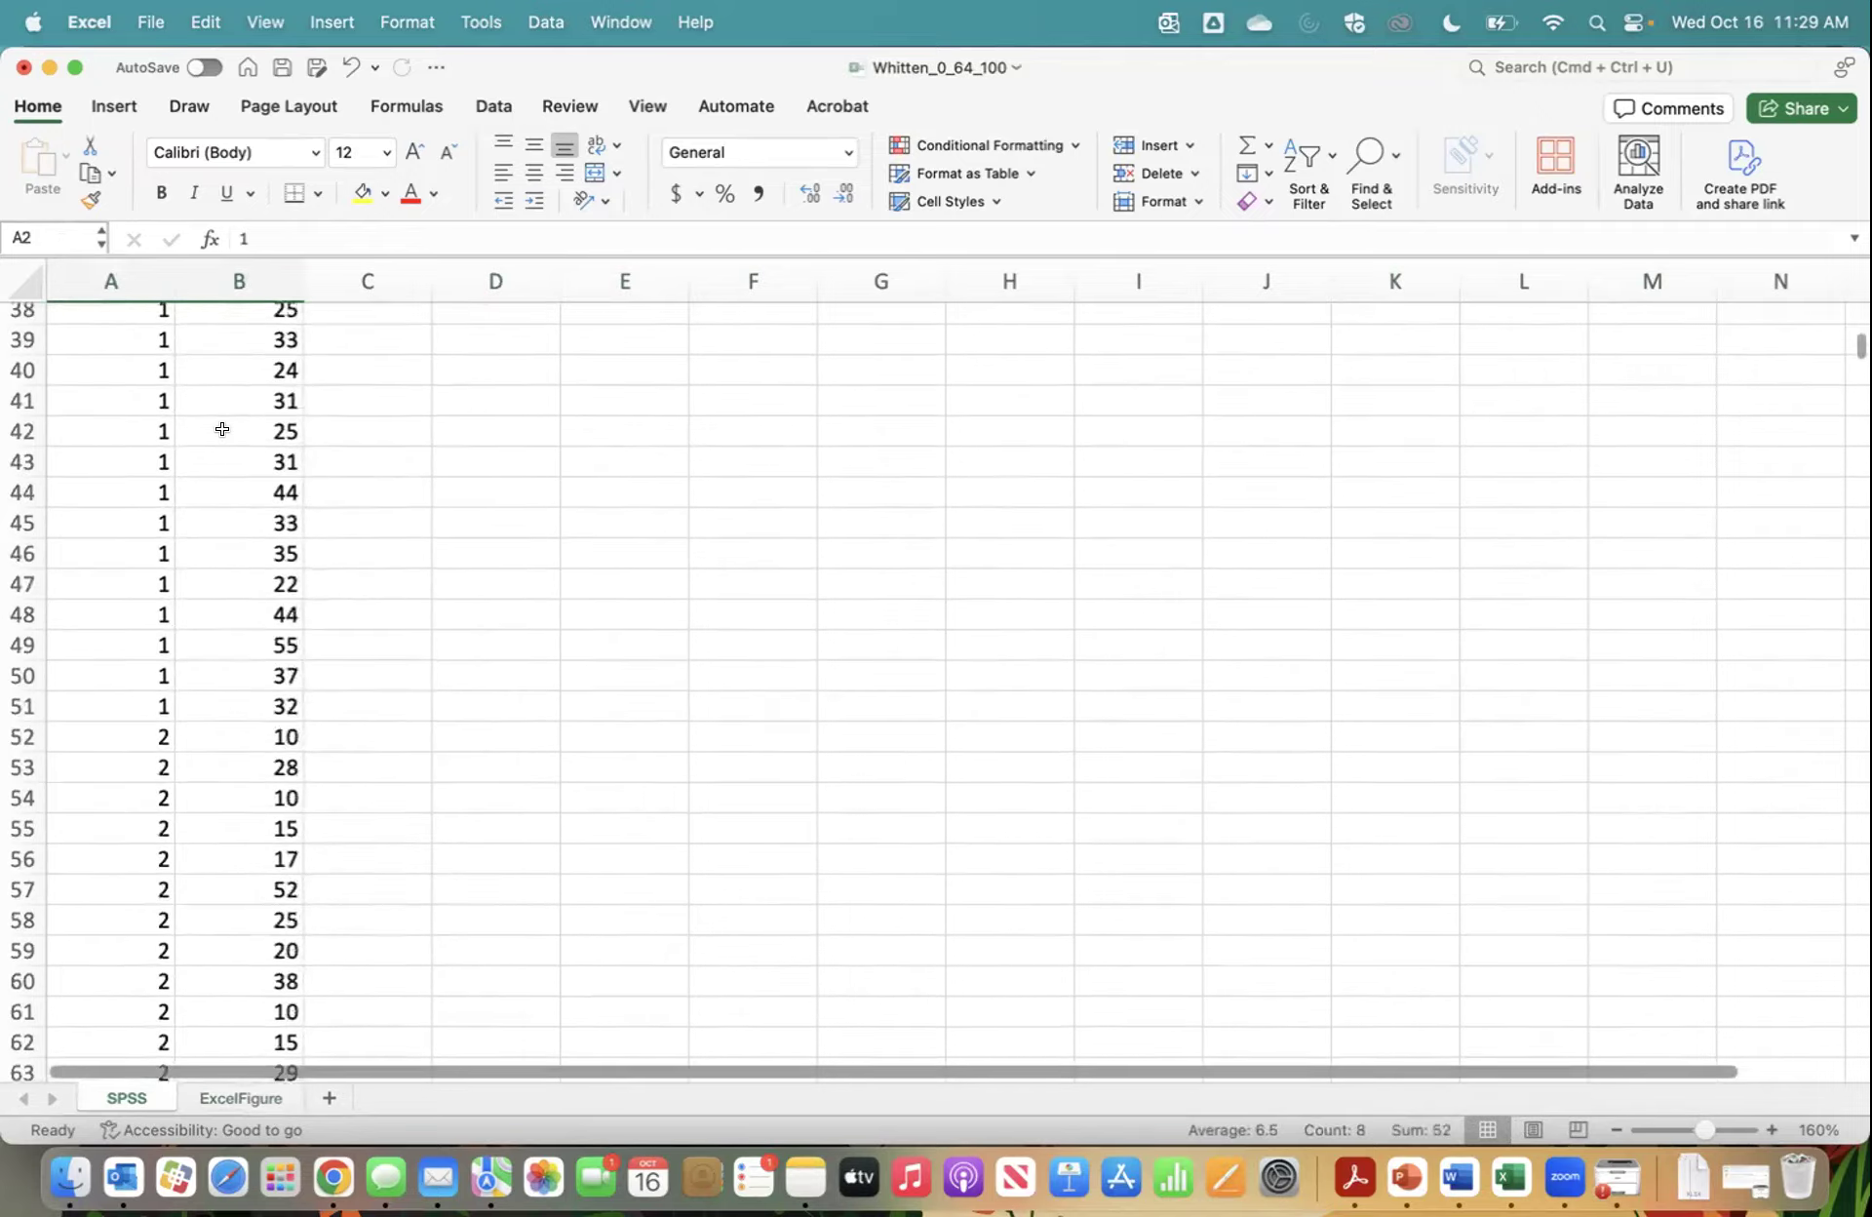
pyautogui.scroll(12, 222, 429)
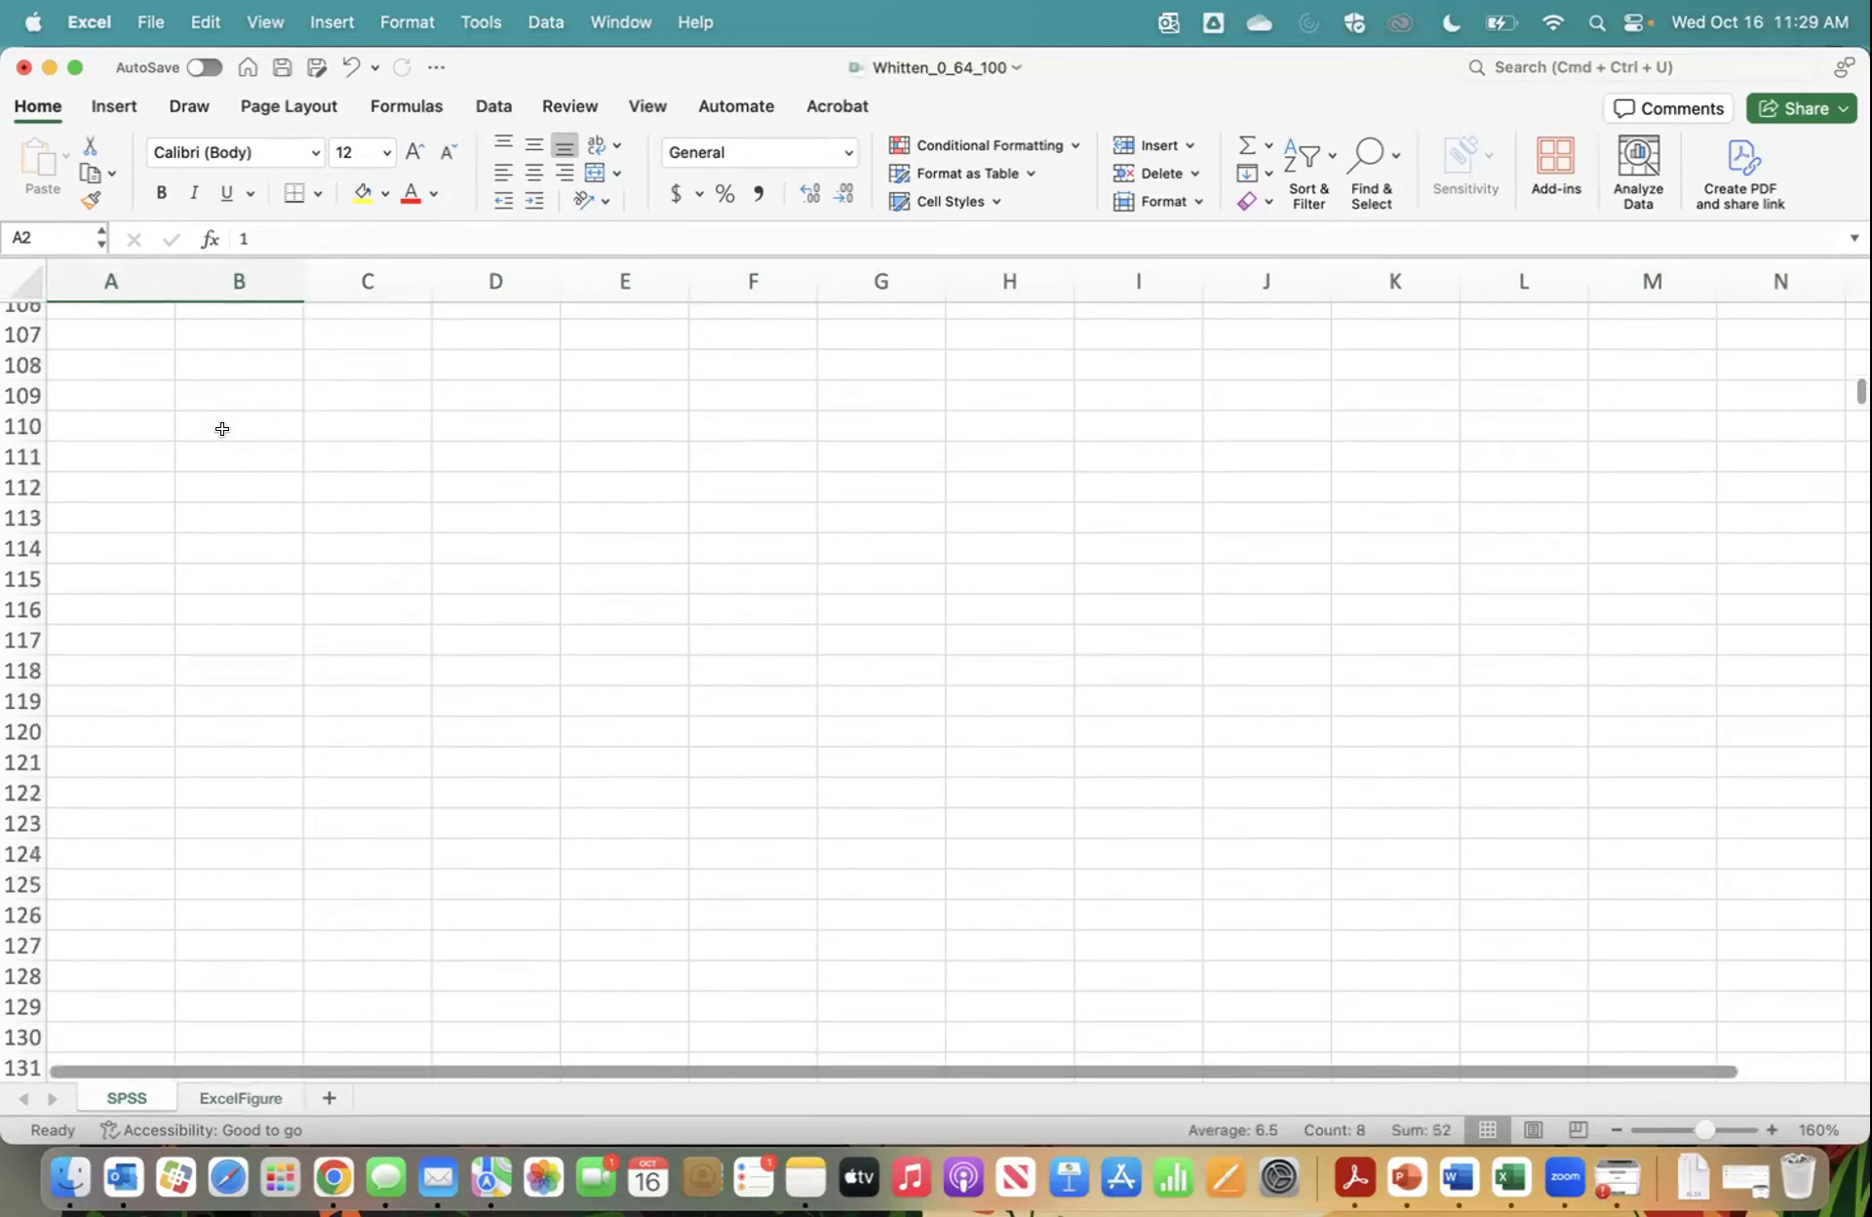
pyautogui.keyDown('shift'); pyautogui.click(262, 591); pyautogui.keyUp('shift')
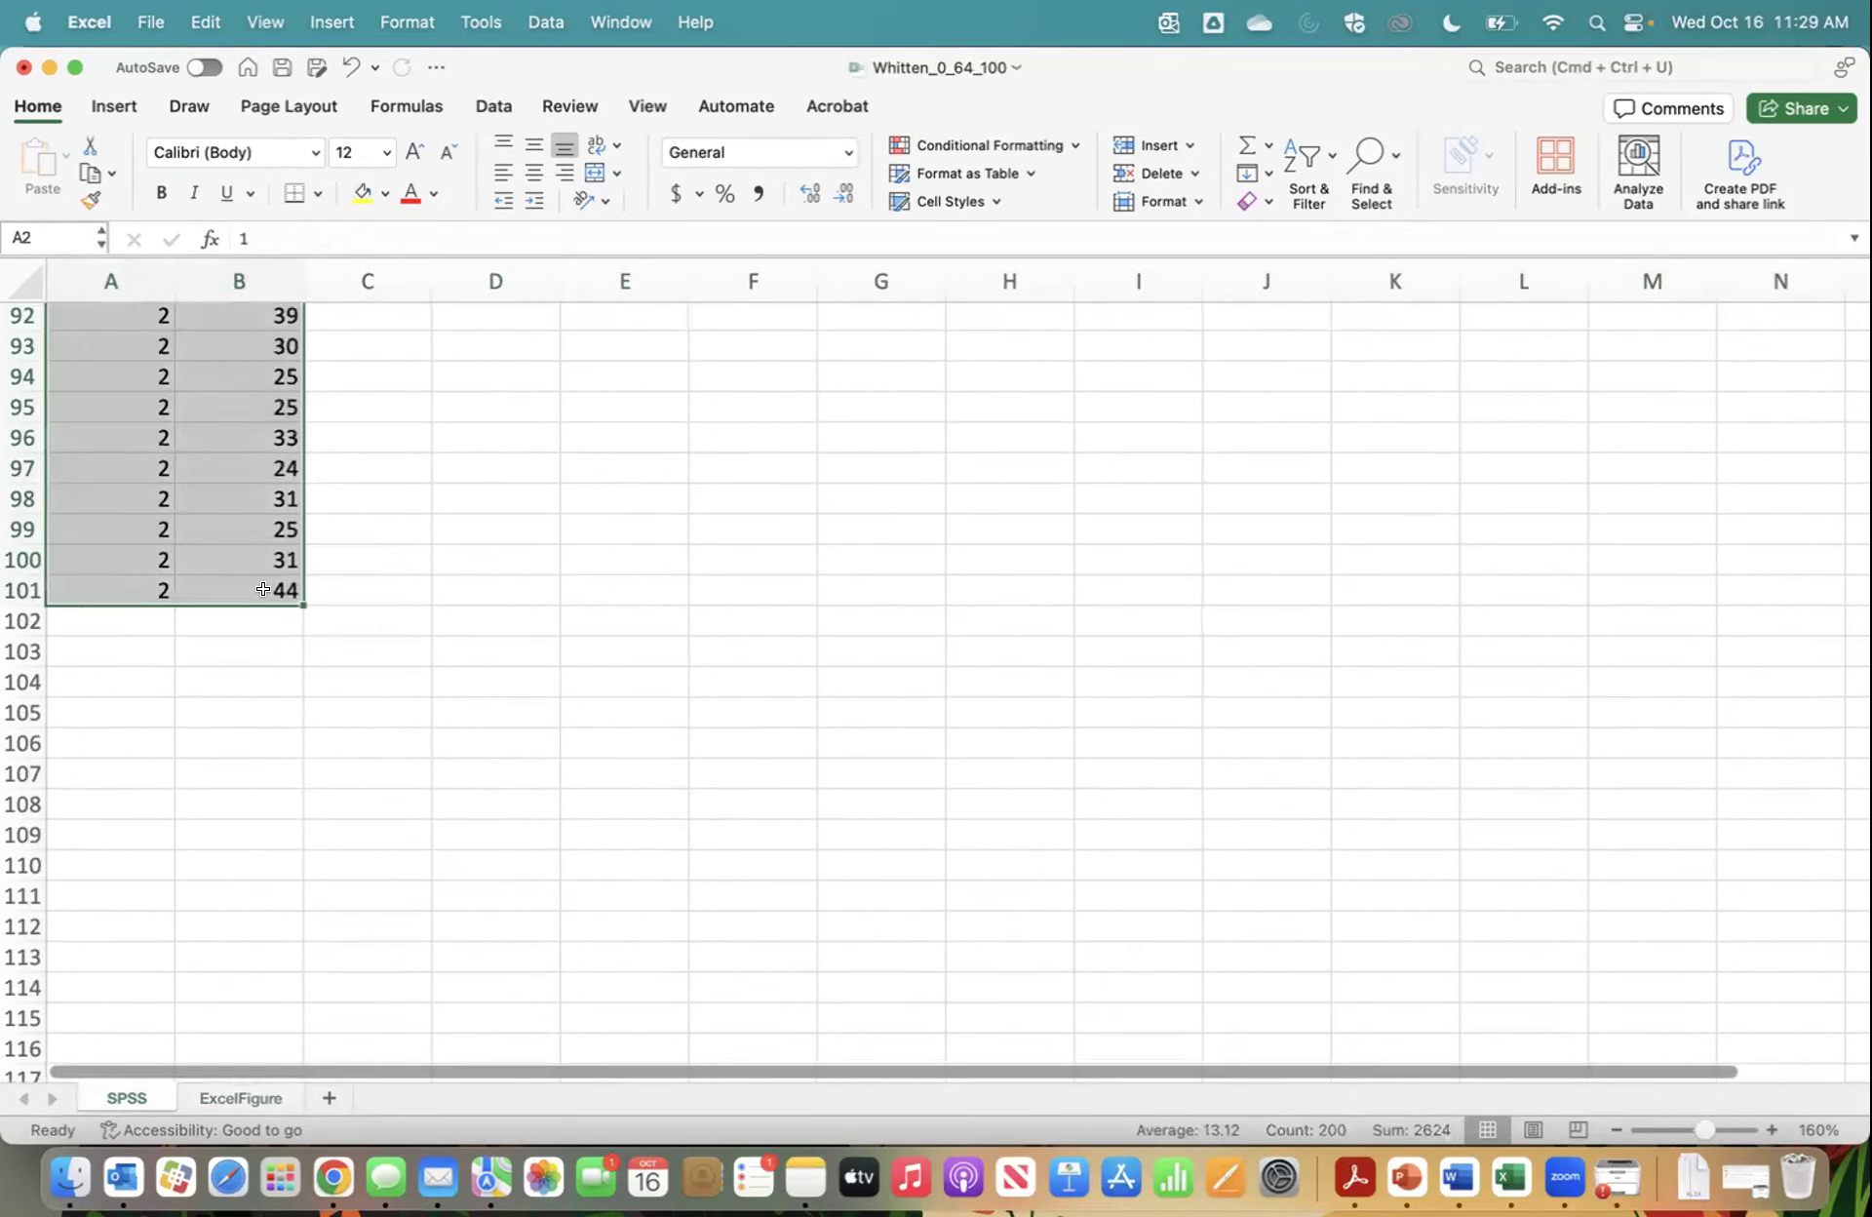
pyautogui.press('super+c')
pyautogui.scroll(20, 267, 593)
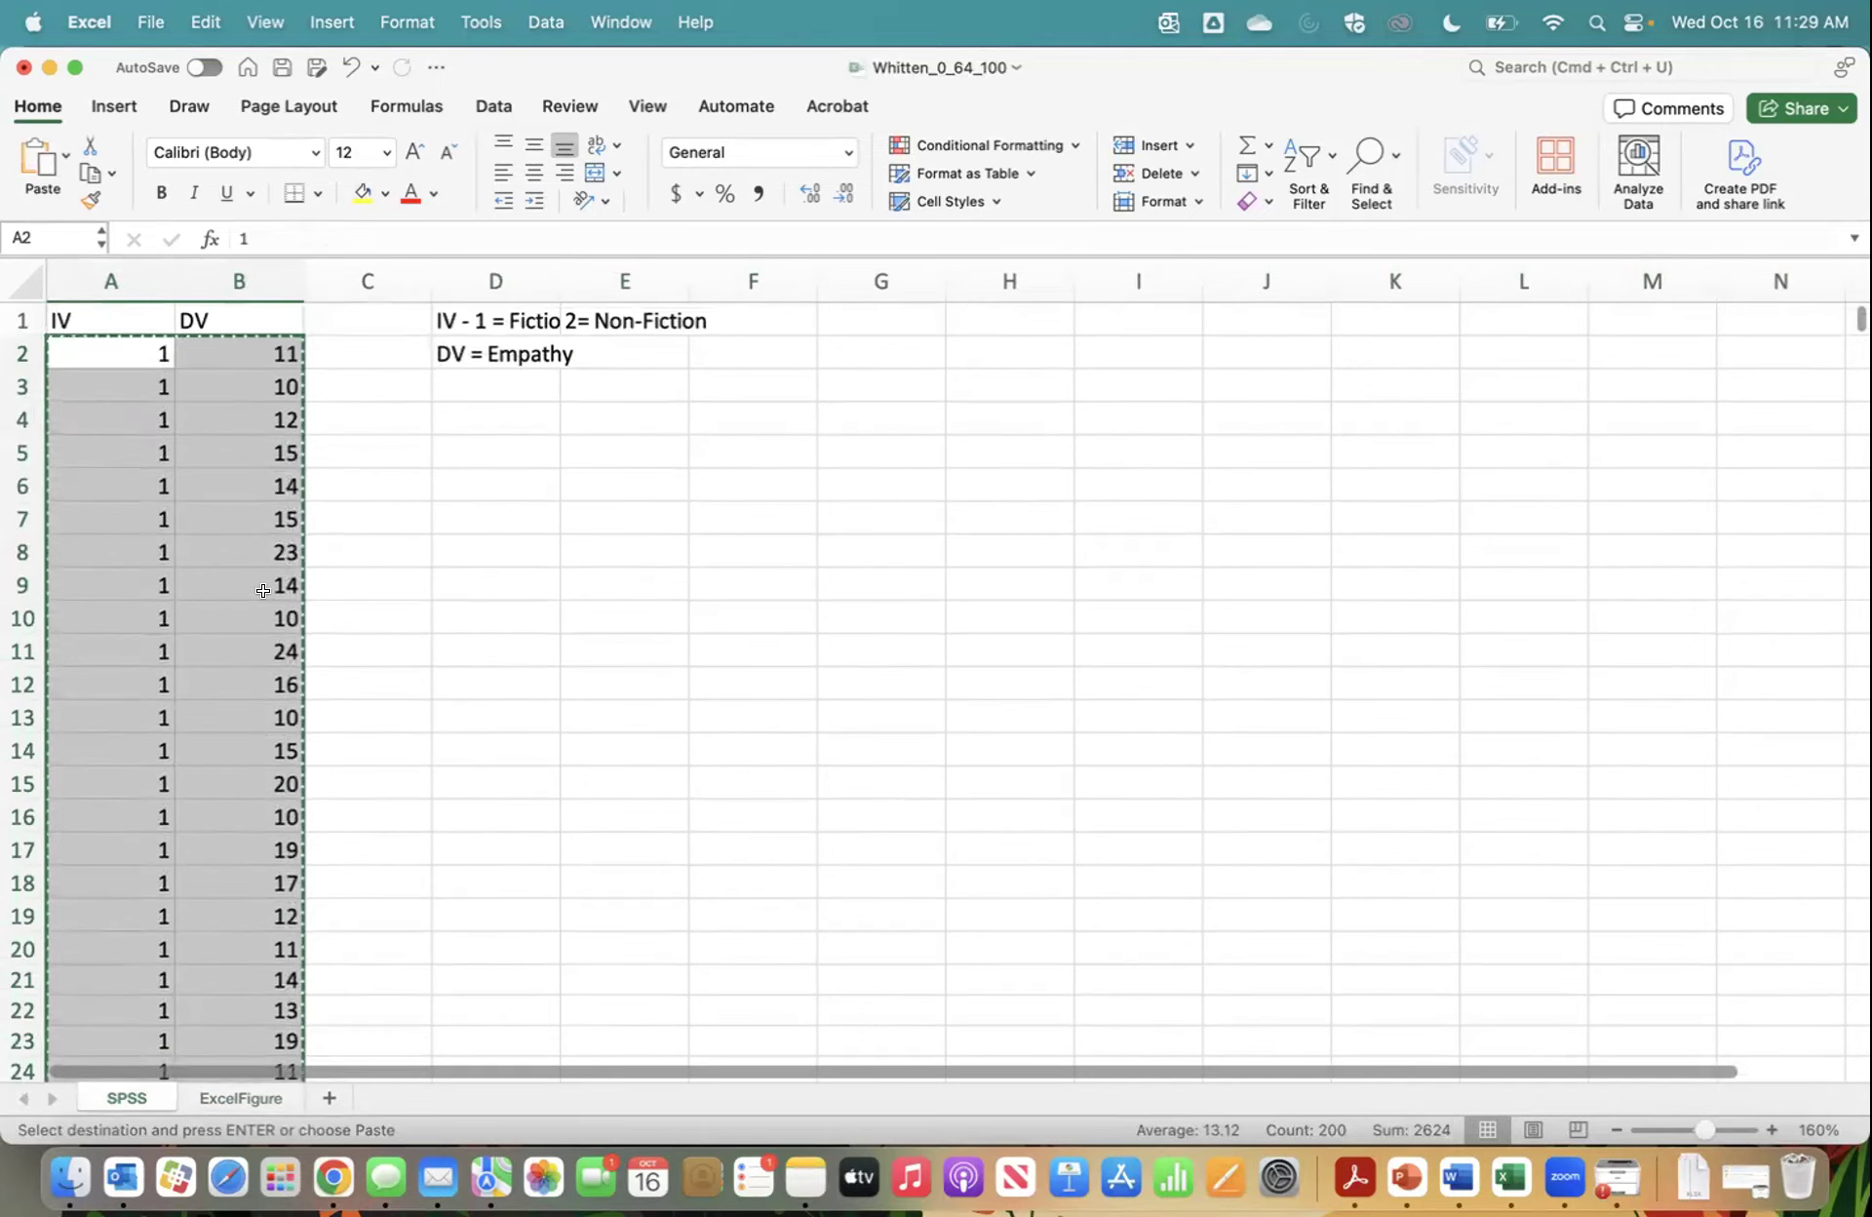
# - Switch to Chrome in full screen and start the UCF Apps login from the UCF IT page
pyautogui.click(332, 1177)
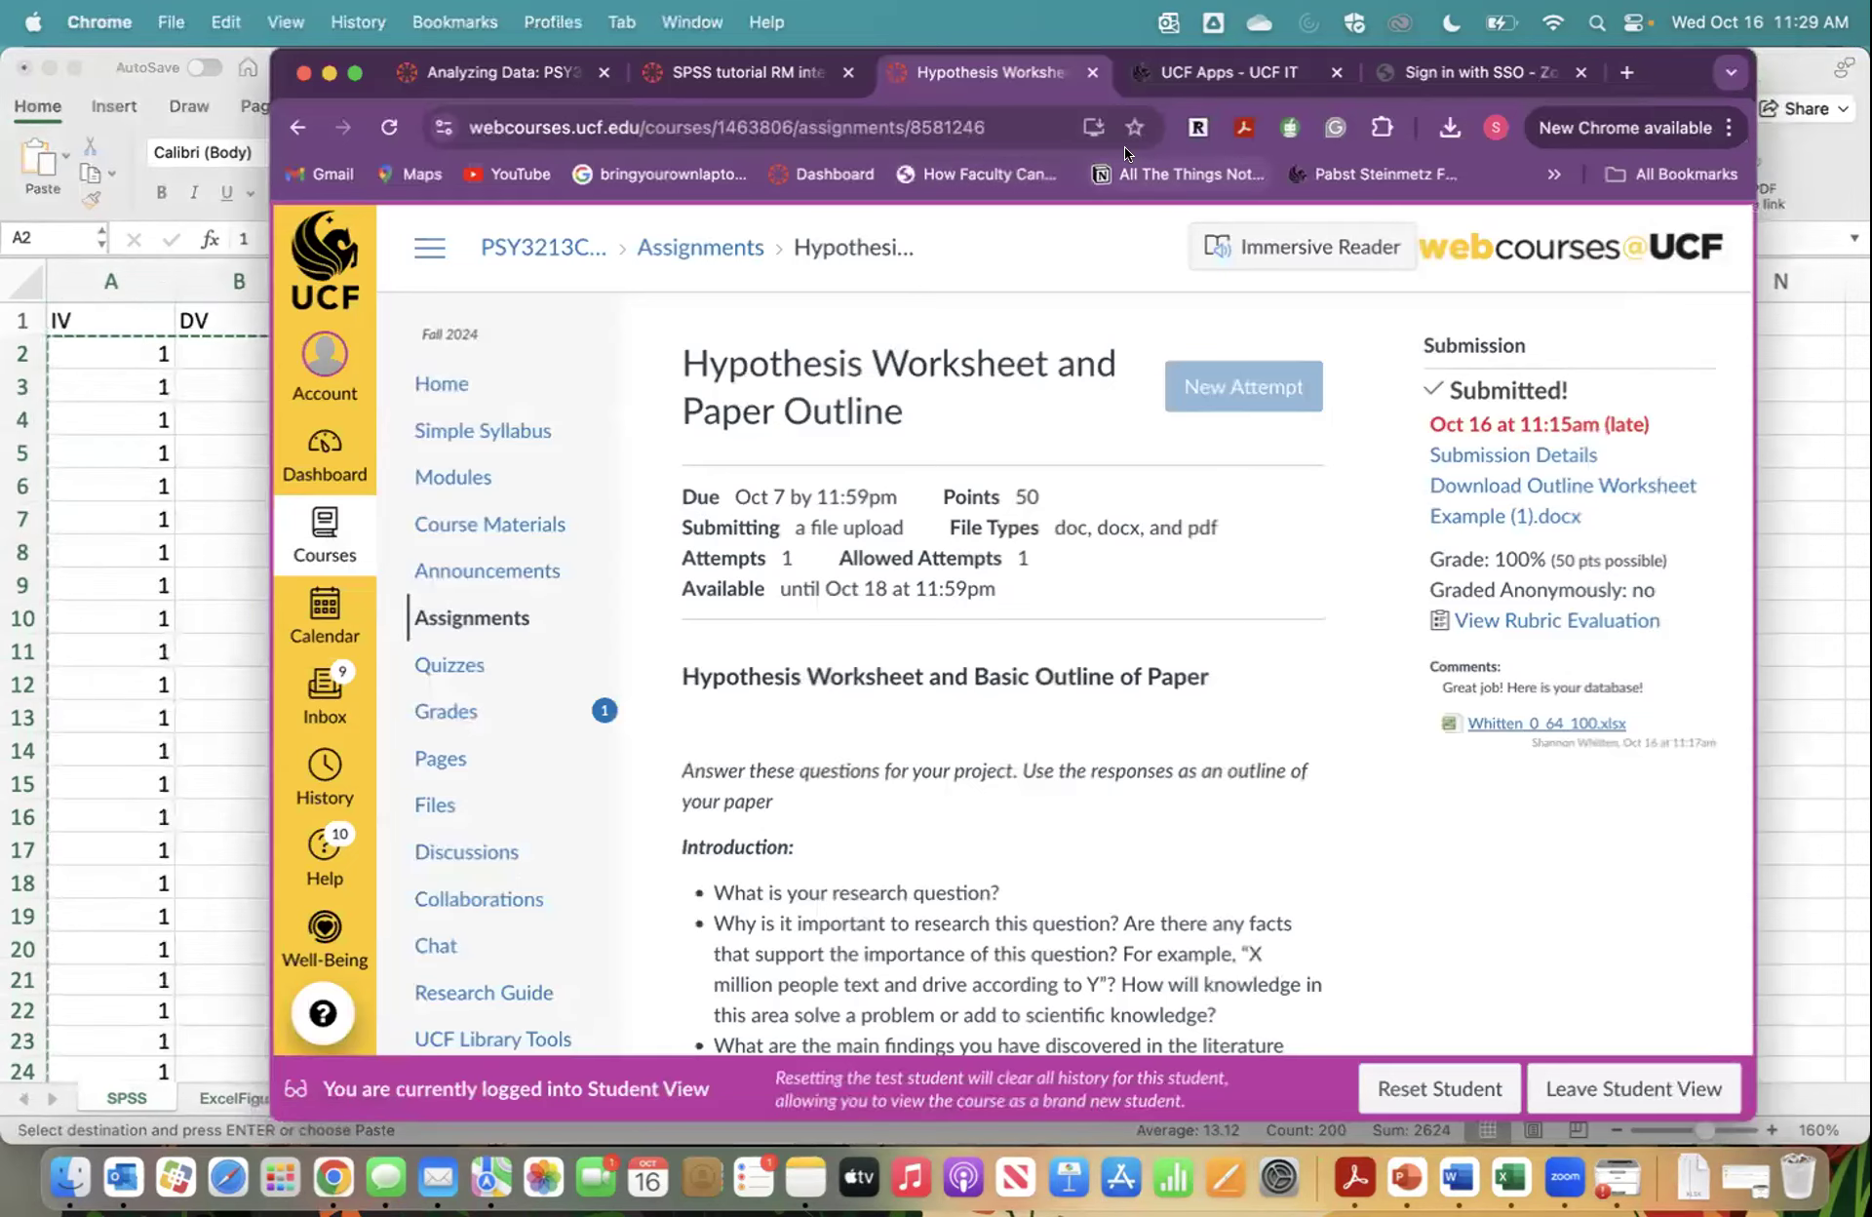
pyautogui.click(355, 75)
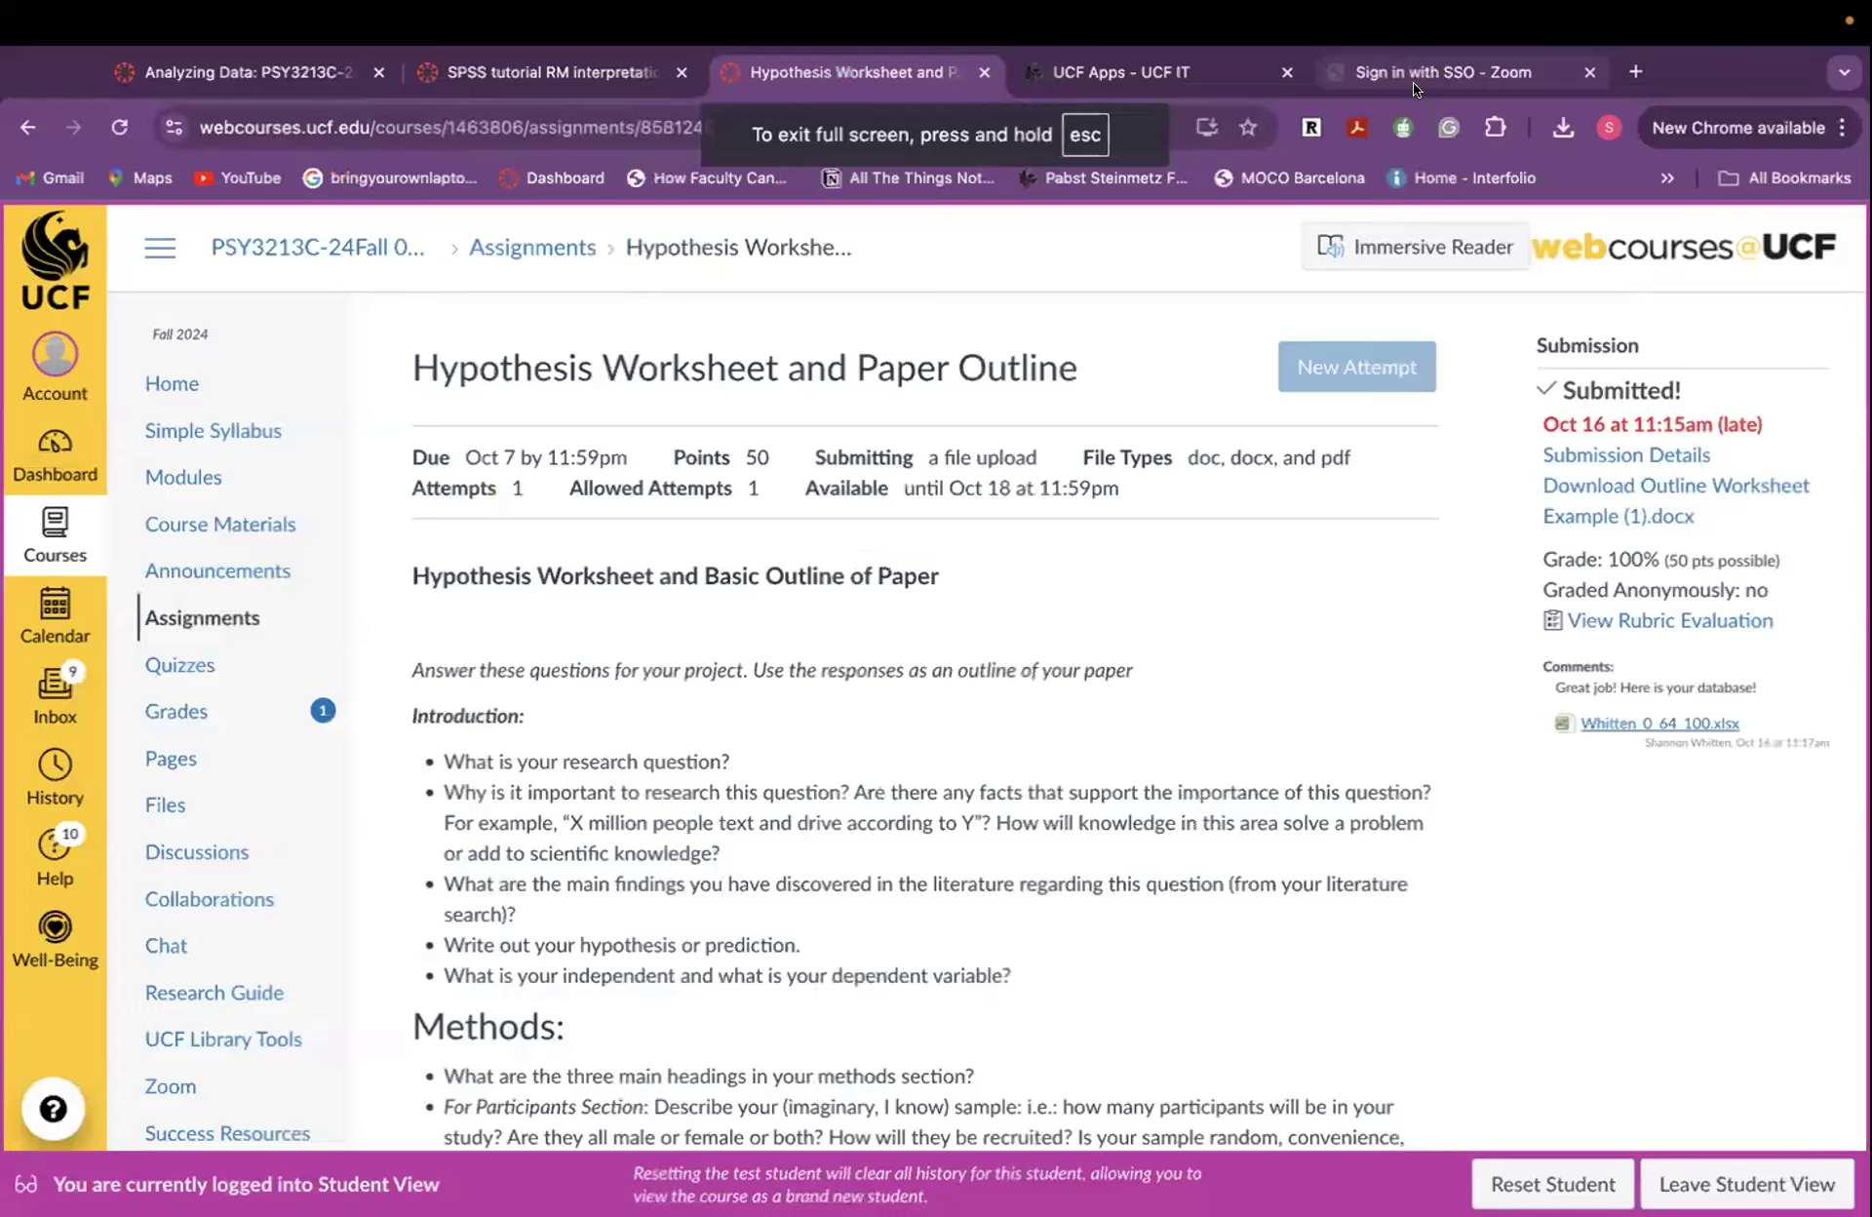
pyautogui.click(1412, 78)
pyautogui.click(1112, 64)
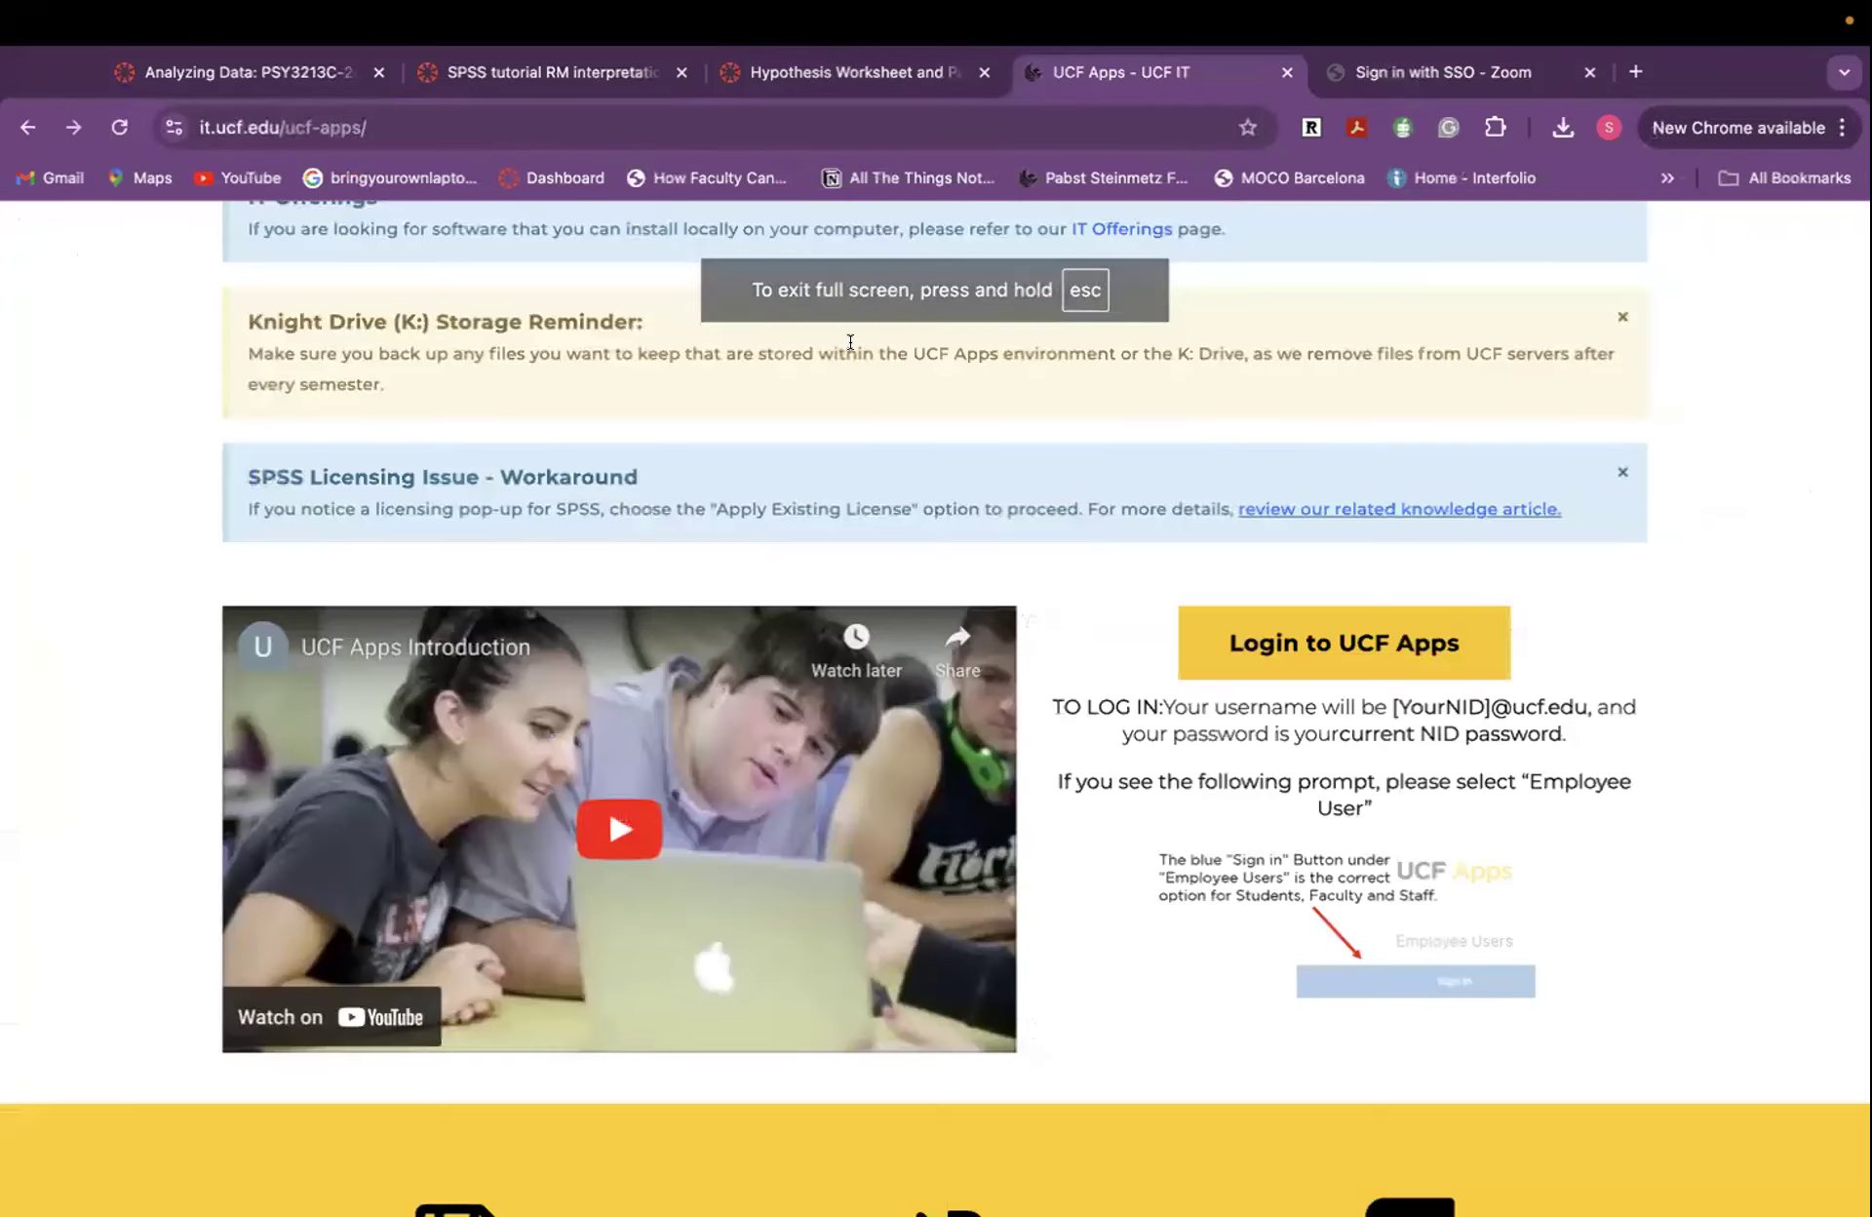
pyautogui.scroll(5, 1237, 636)
pyautogui.scroll(3, 1234, 630)
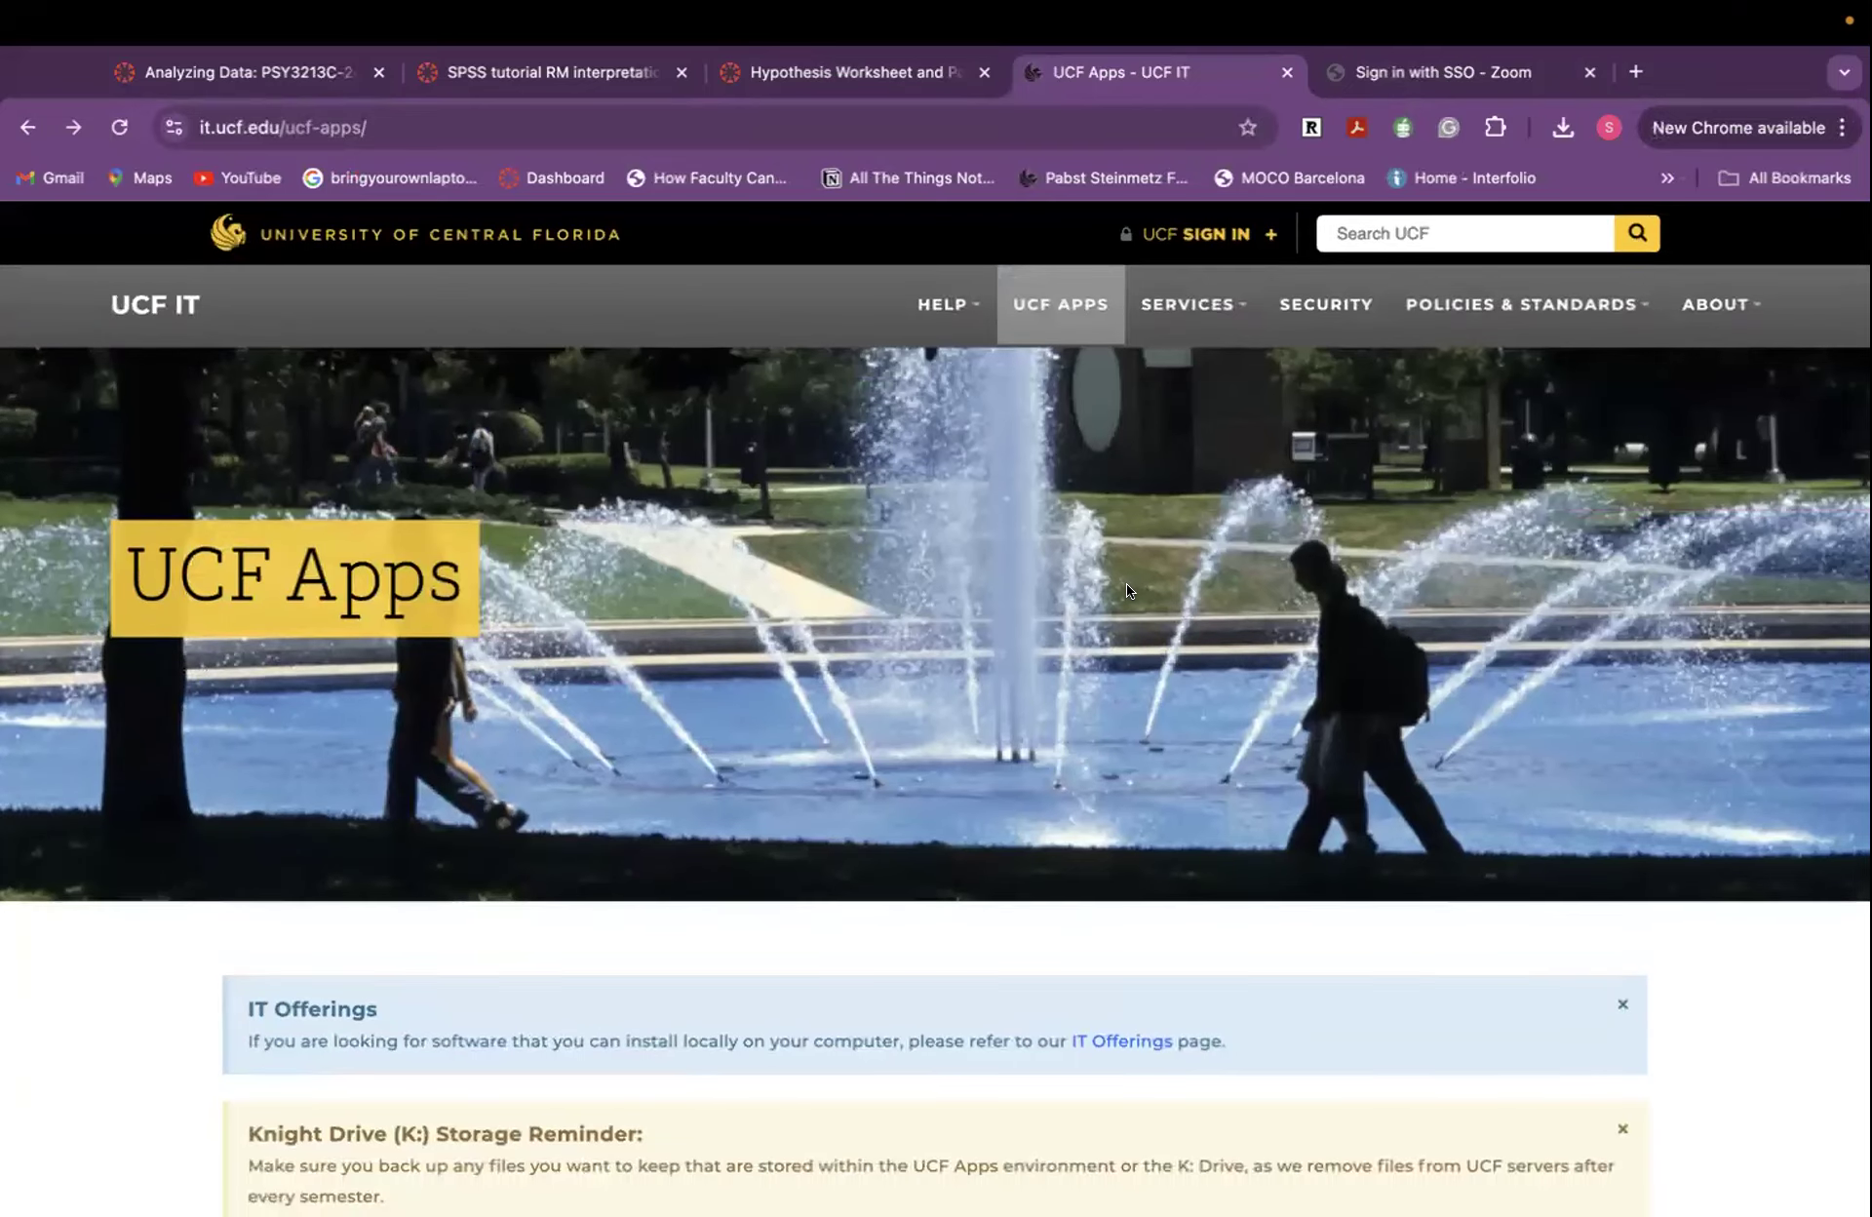
pyautogui.scroll(-5, 1146, 598)
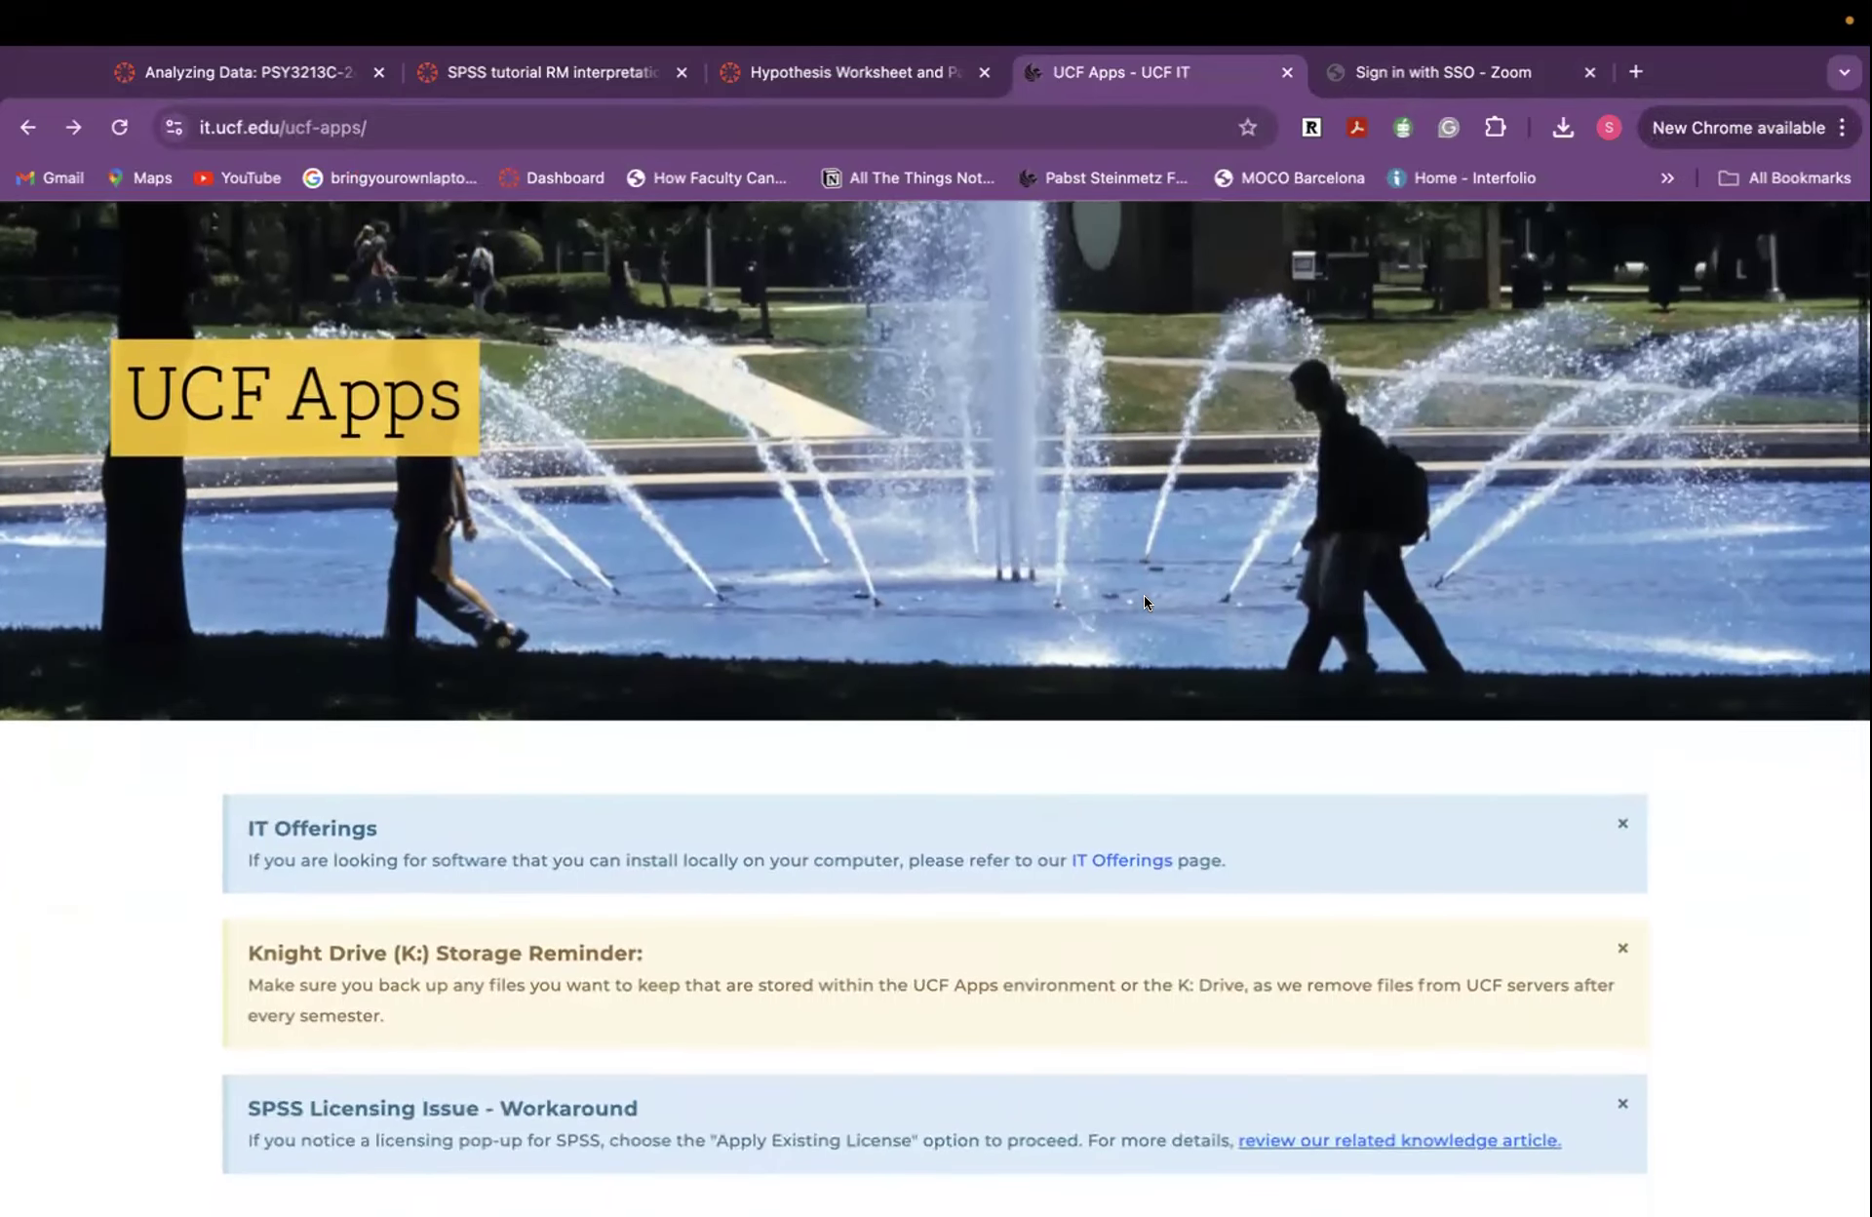
pyautogui.scroll(-3, 1146, 602)
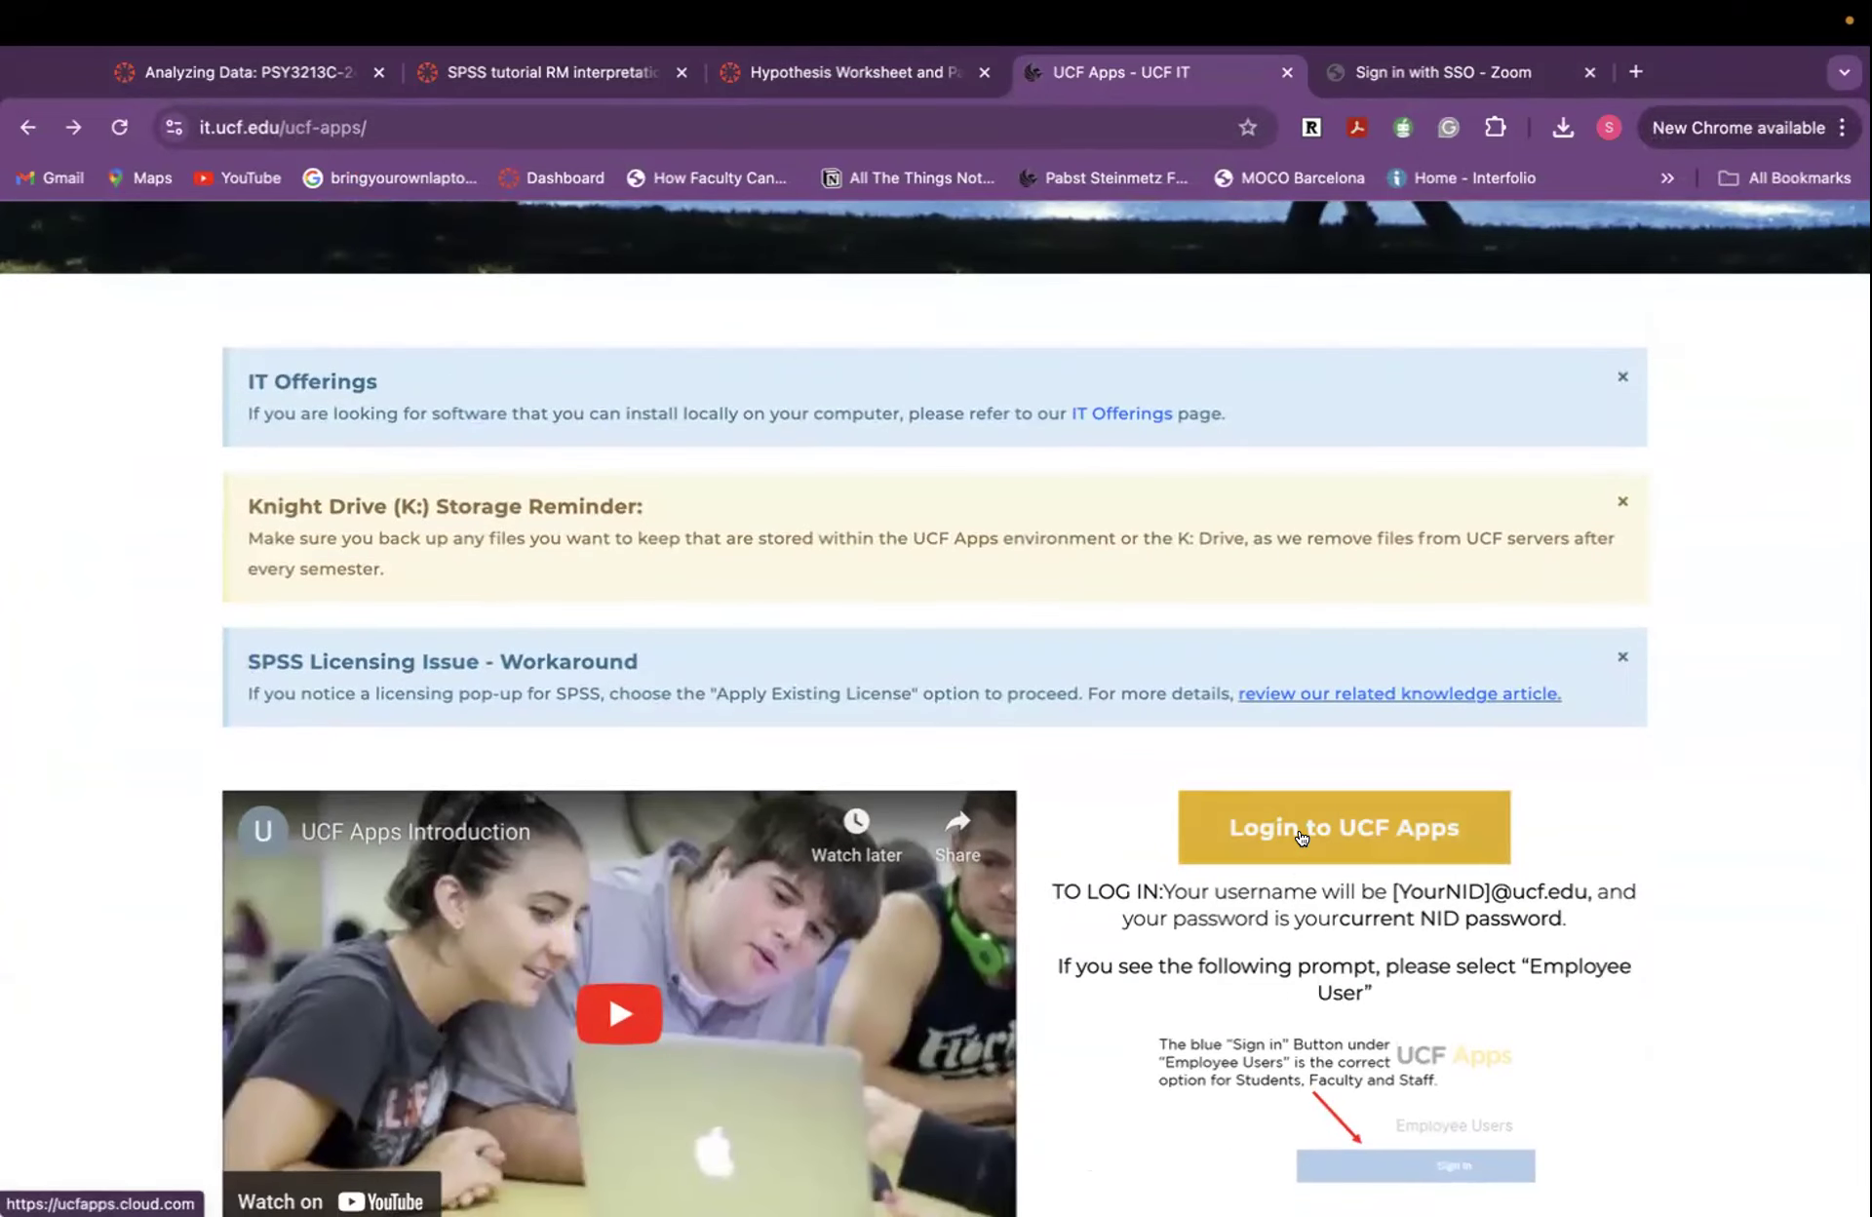
pyautogui.click(1301, 836)
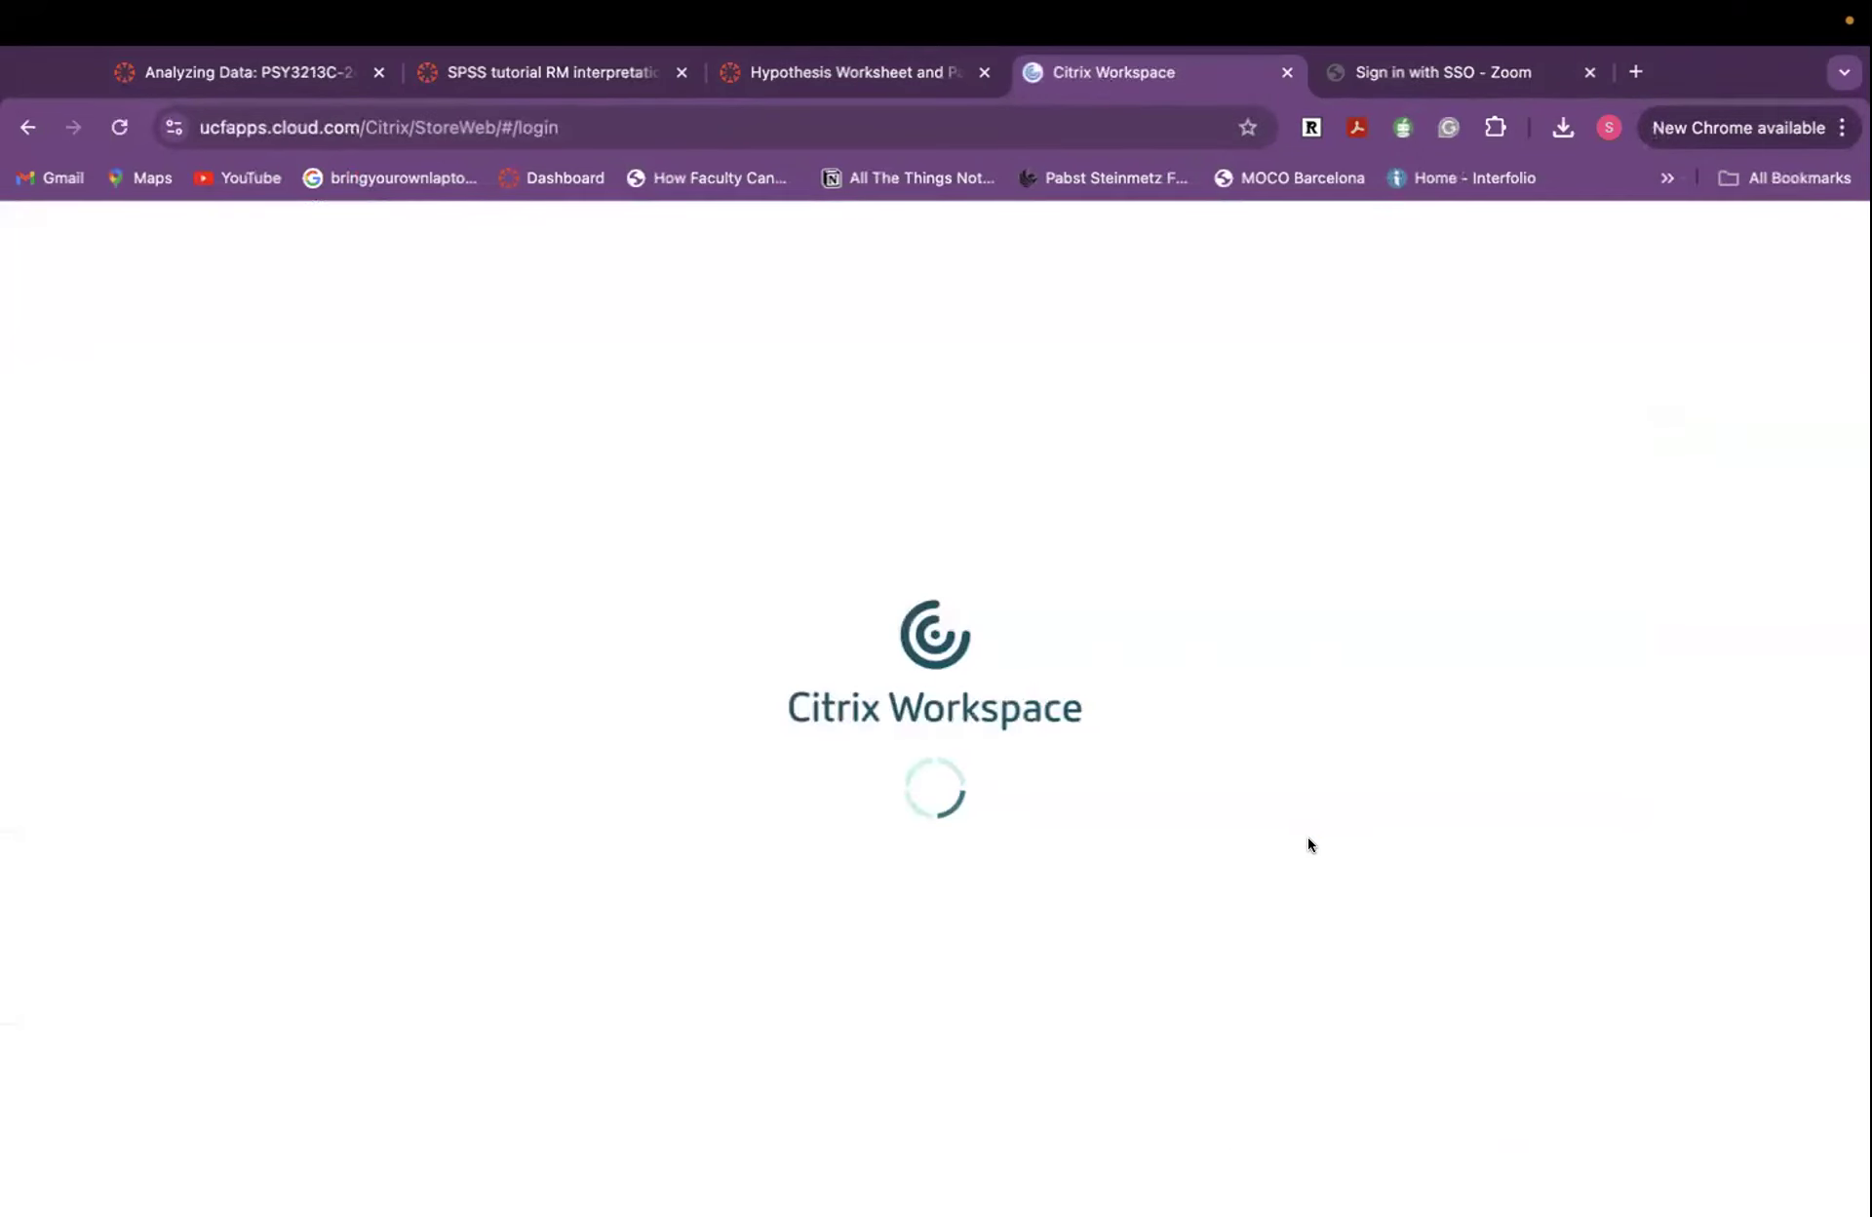
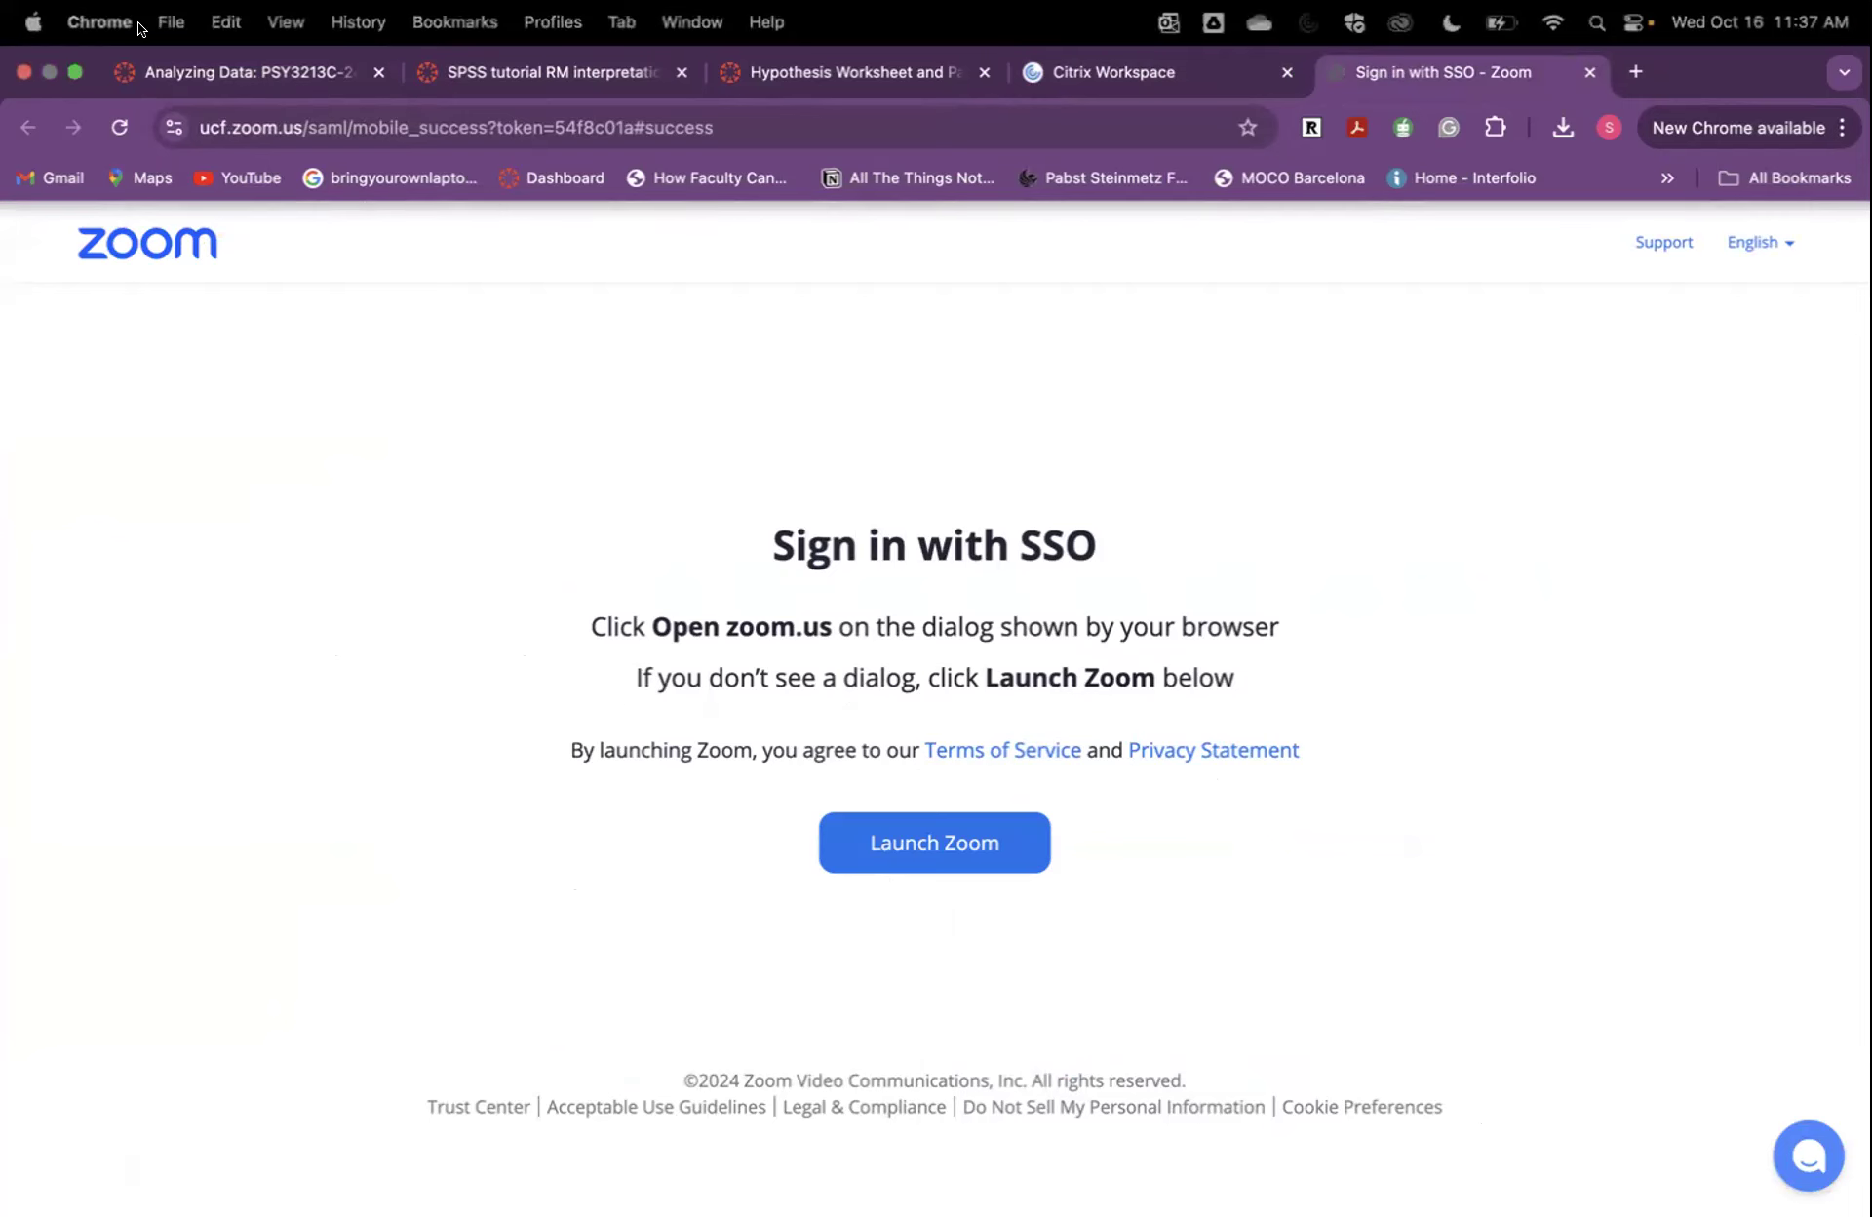
# - Switch from Chrome to the SPSS Data Editor holding the Fiction and TEQ data and open the Independent-Samples T Test
pyautogui.click(73, 69)
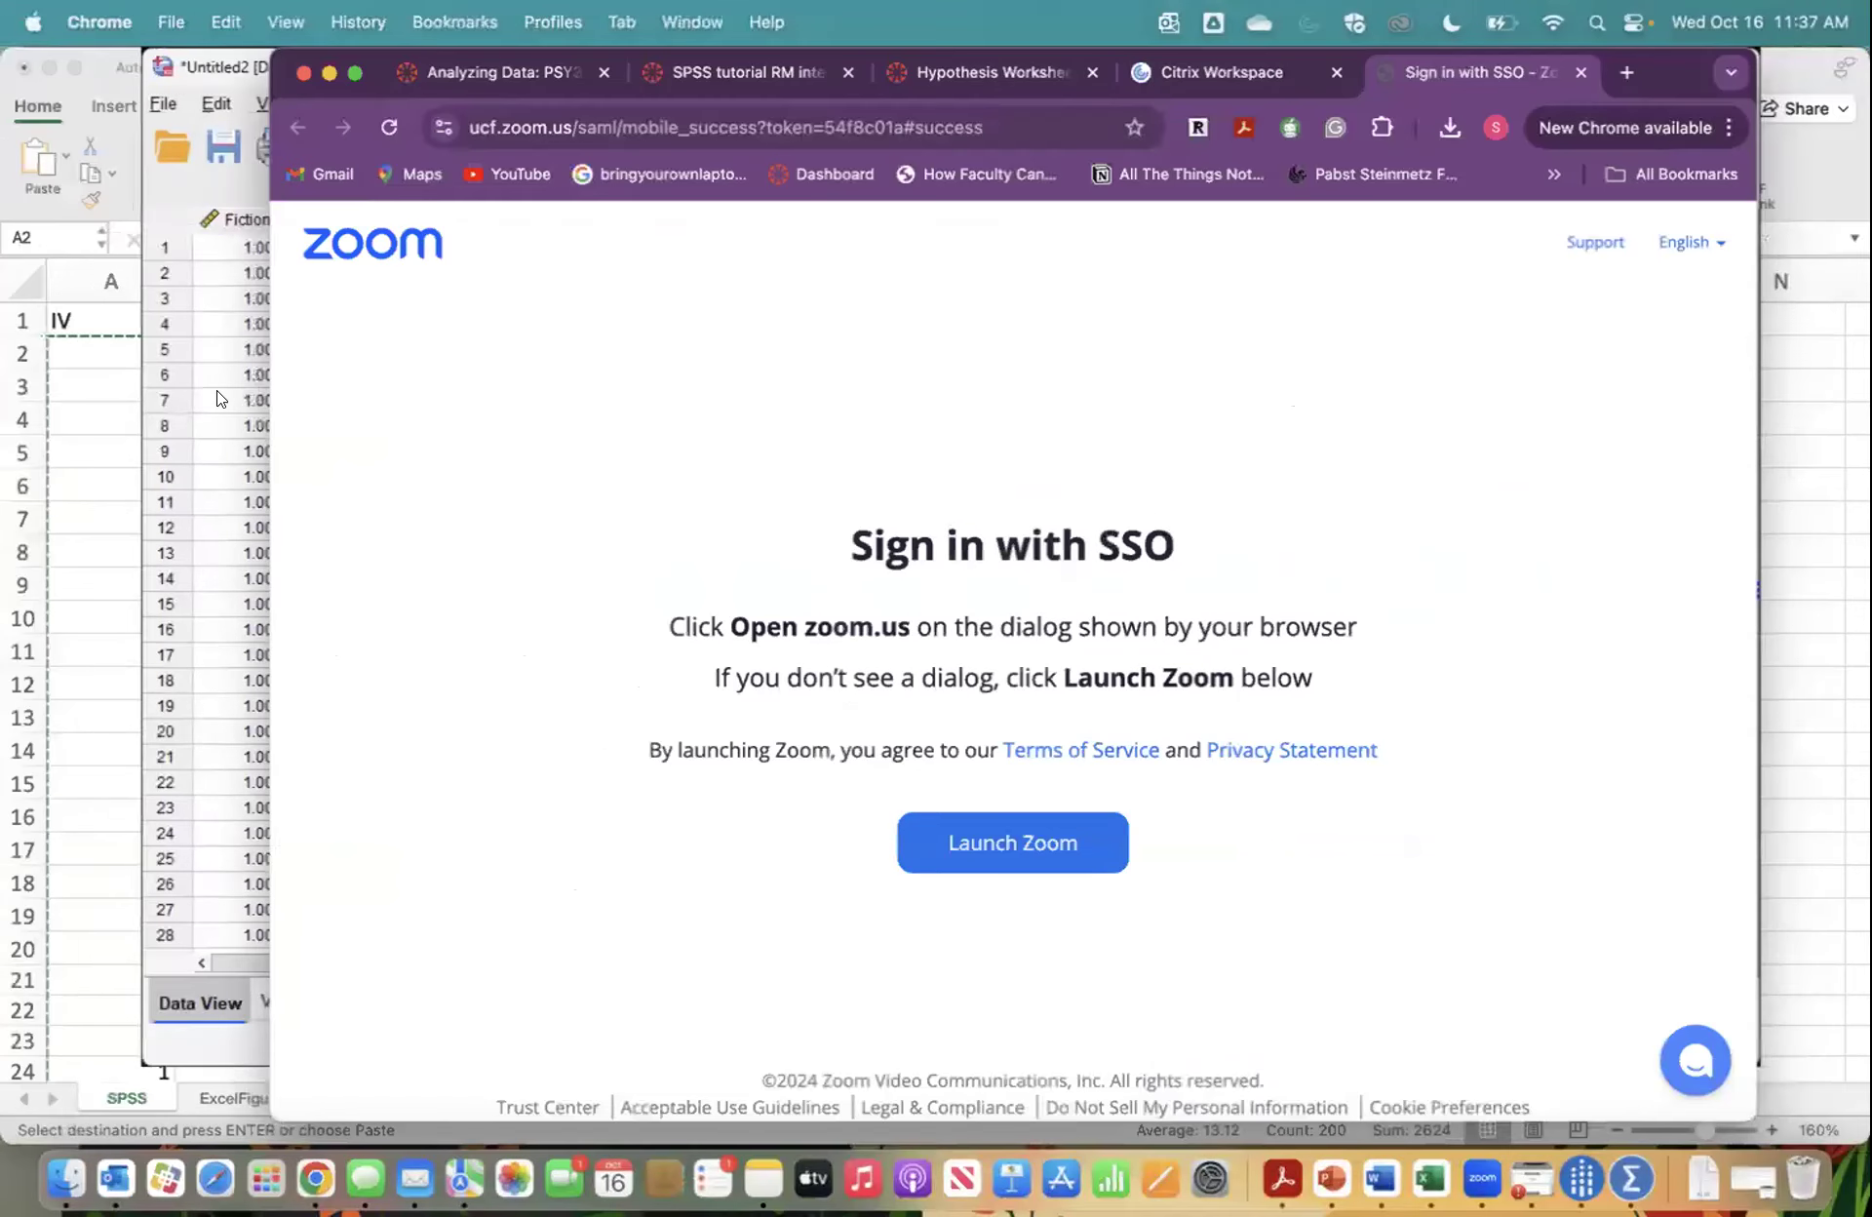
pyautogui.click(227, 395)
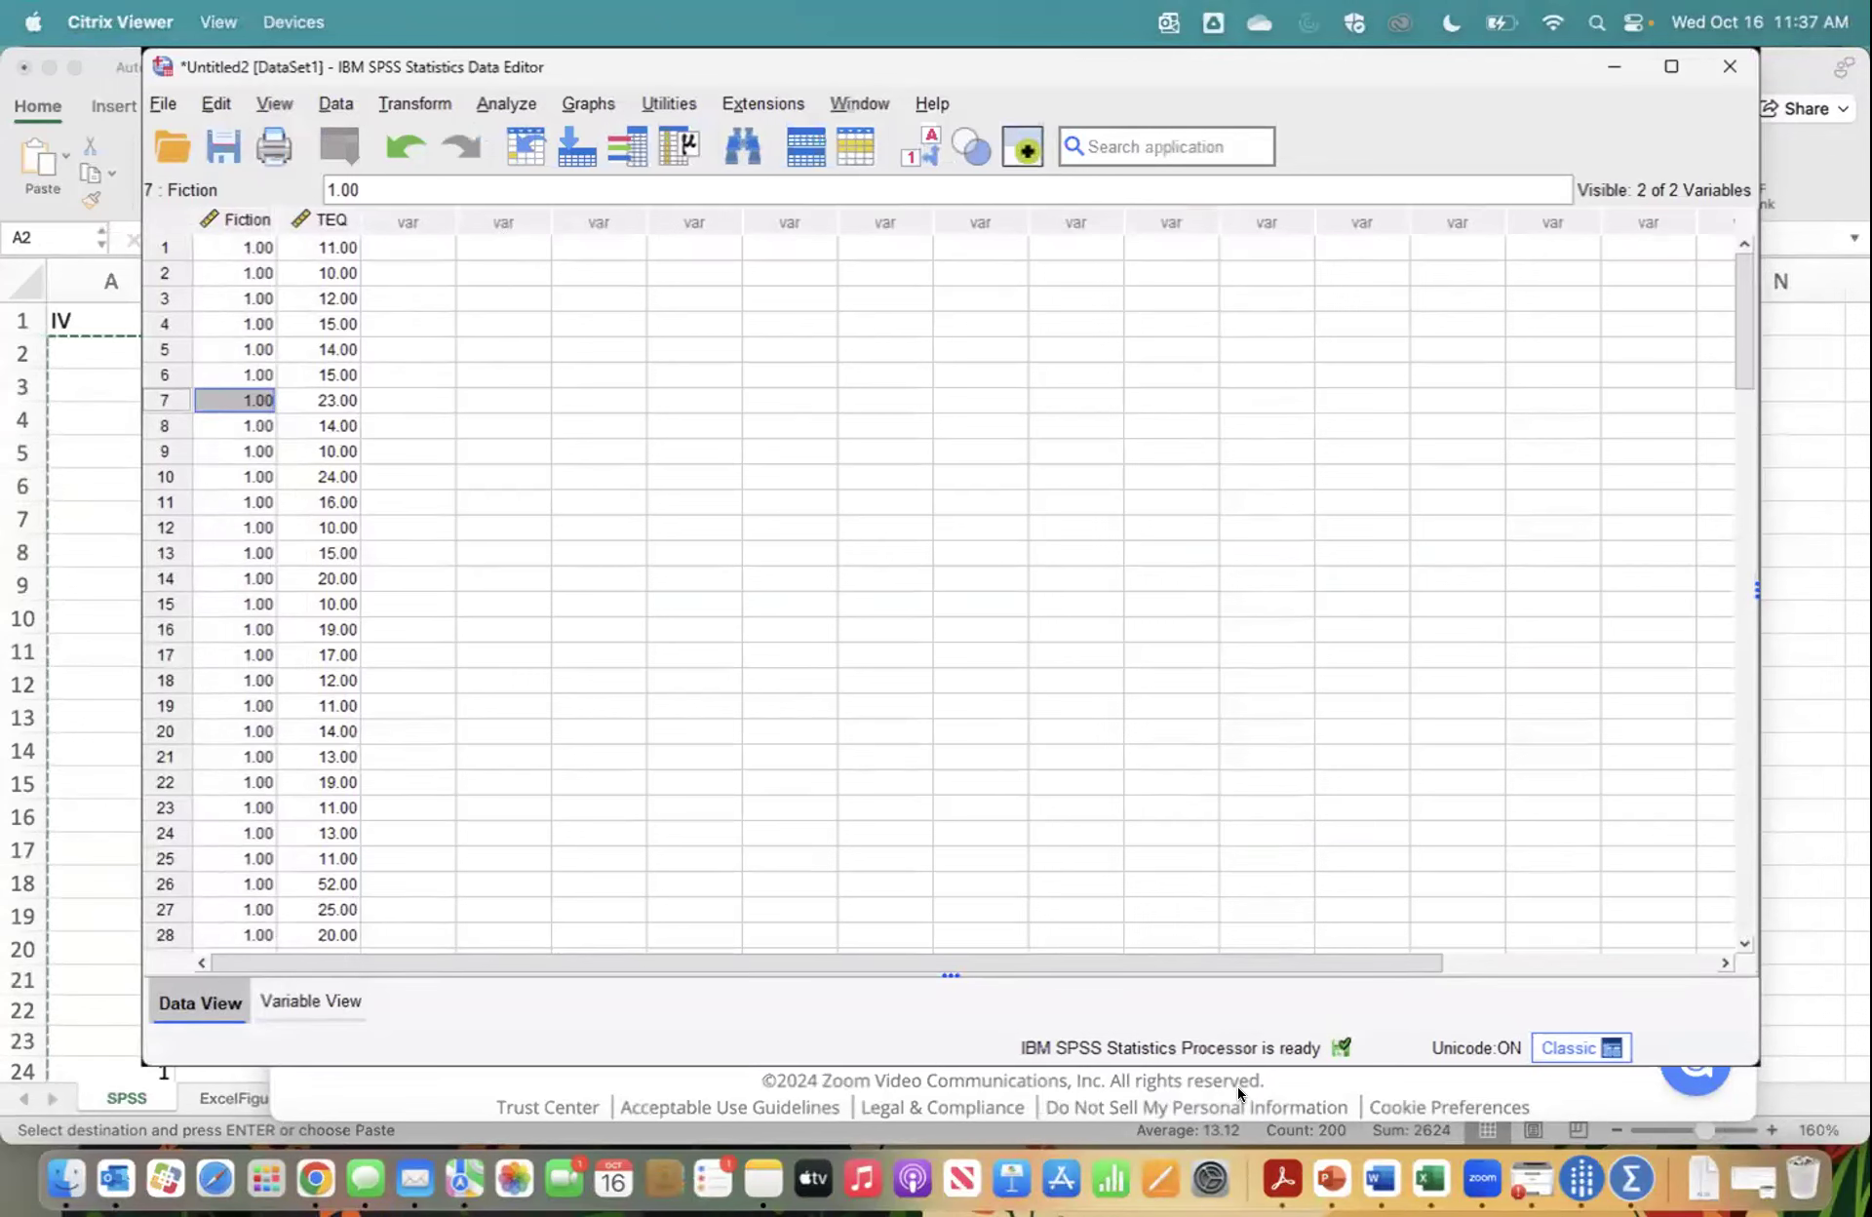
pyautogui.moveTo(585, 51); pyautogui.dragTo(562, 60)
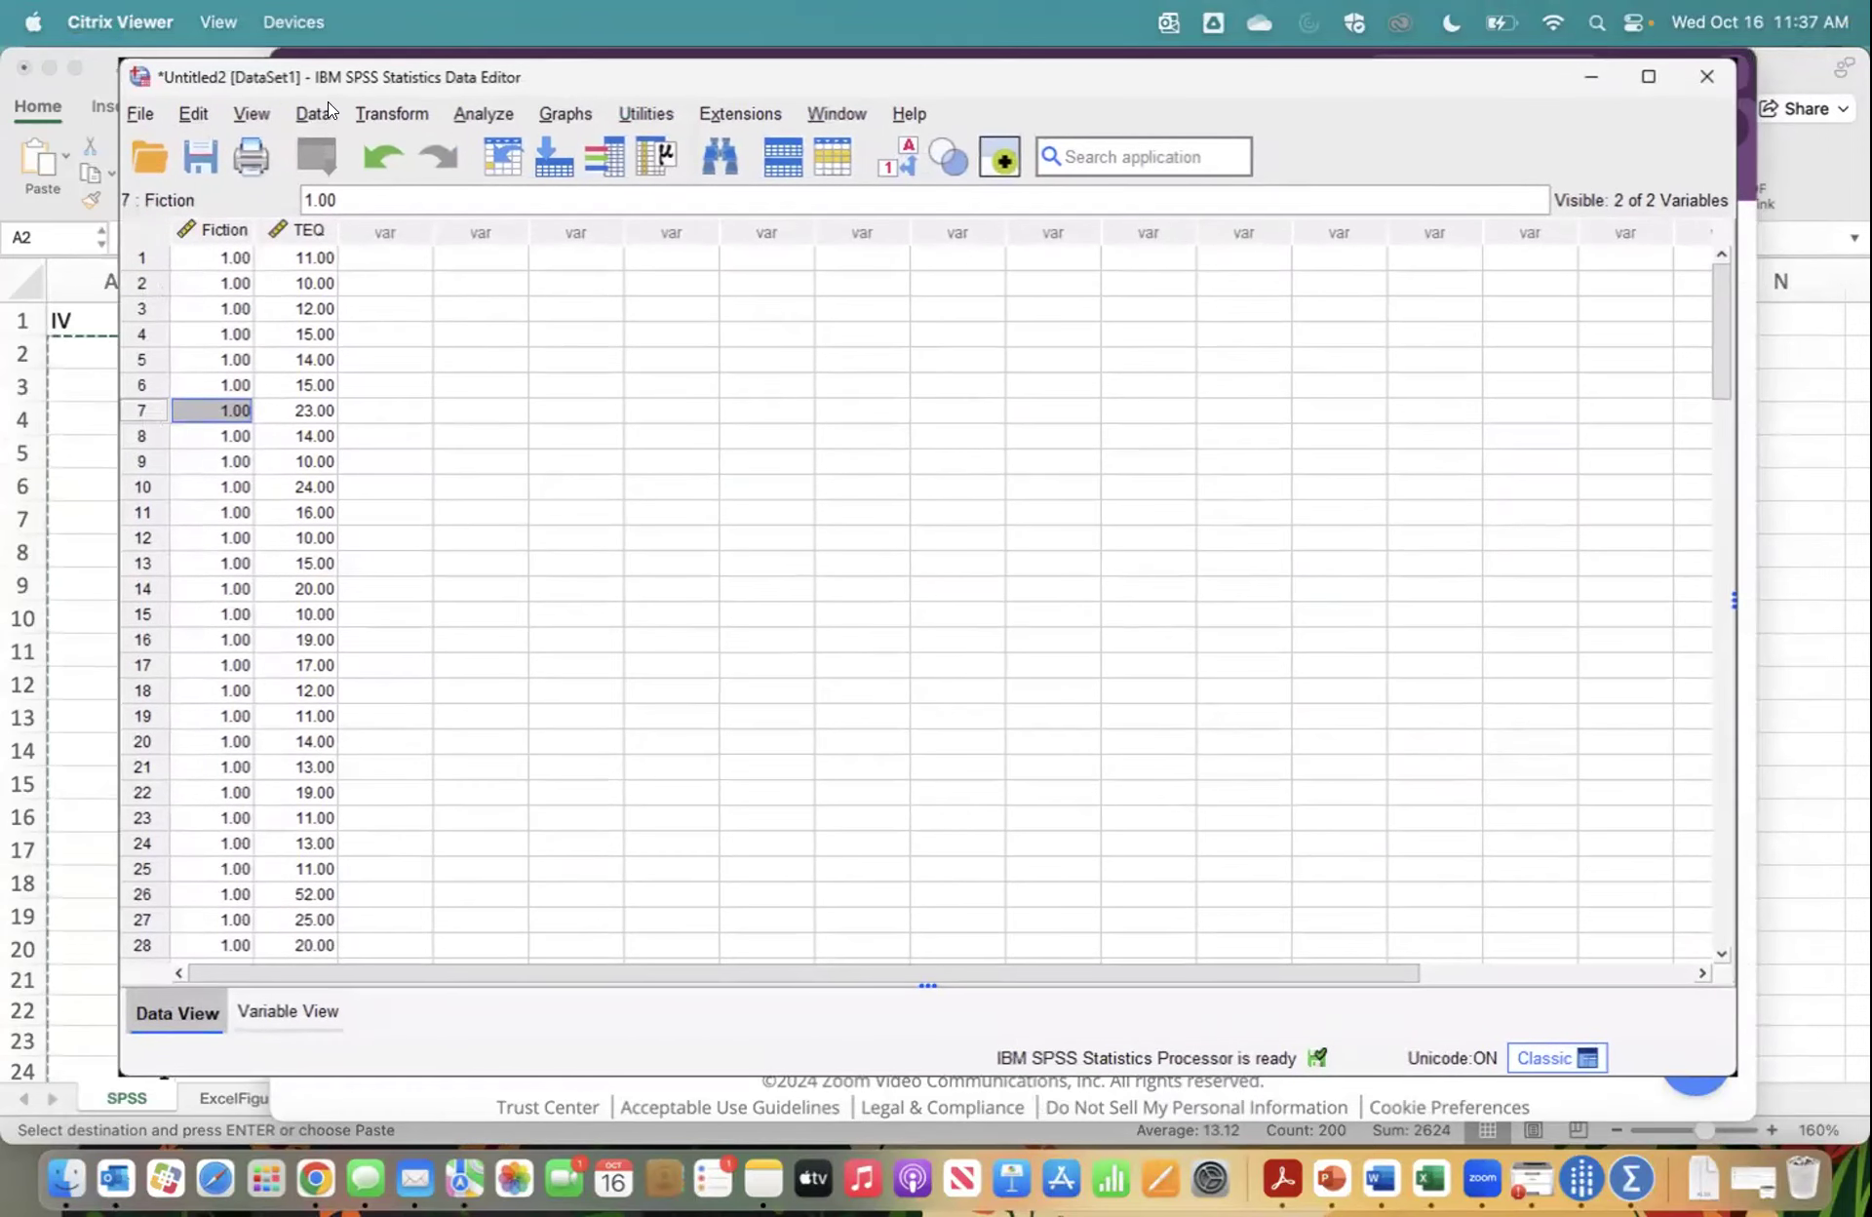
pyautogui.click(499, 119)
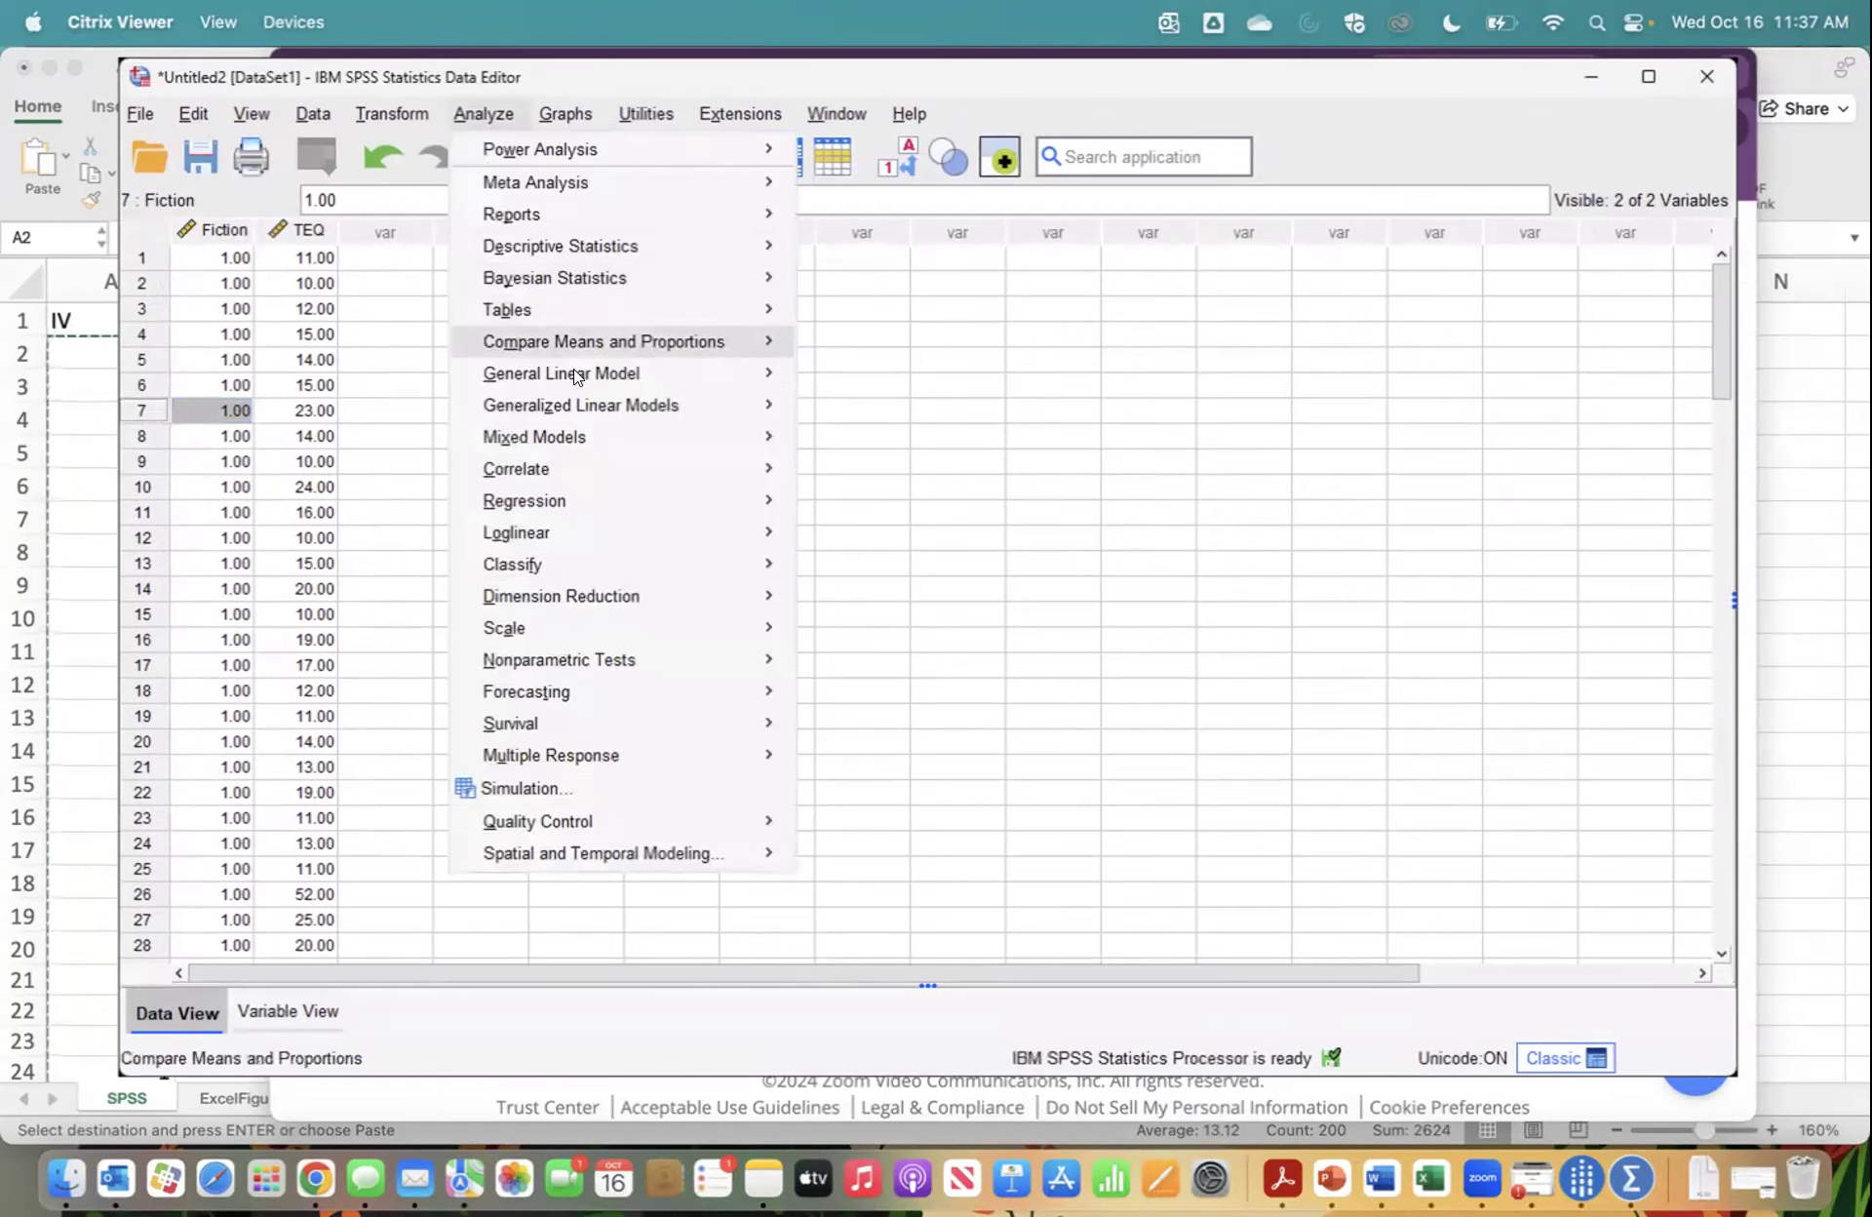
pyautogui.moveTo(578, 338)
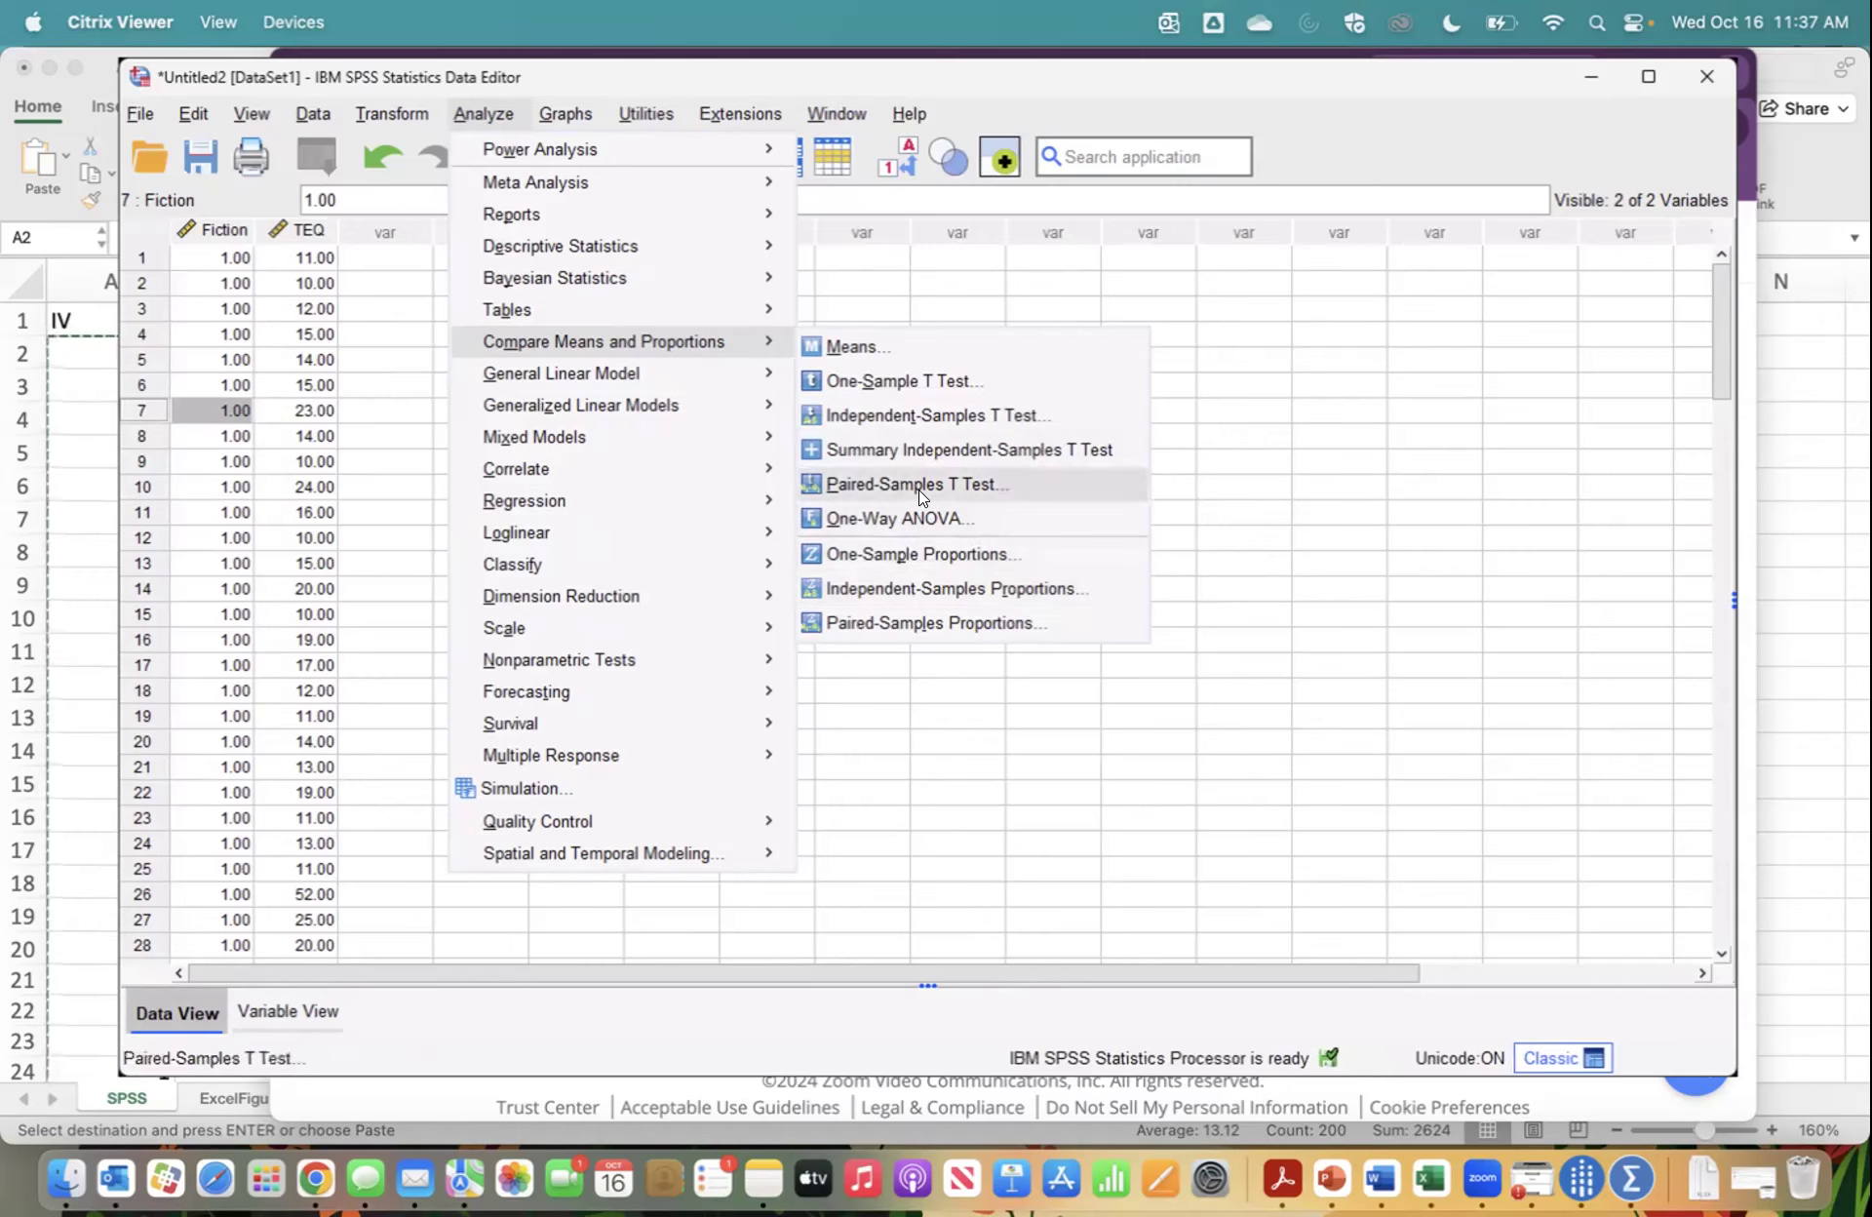
pyautogui.click(916, 417)
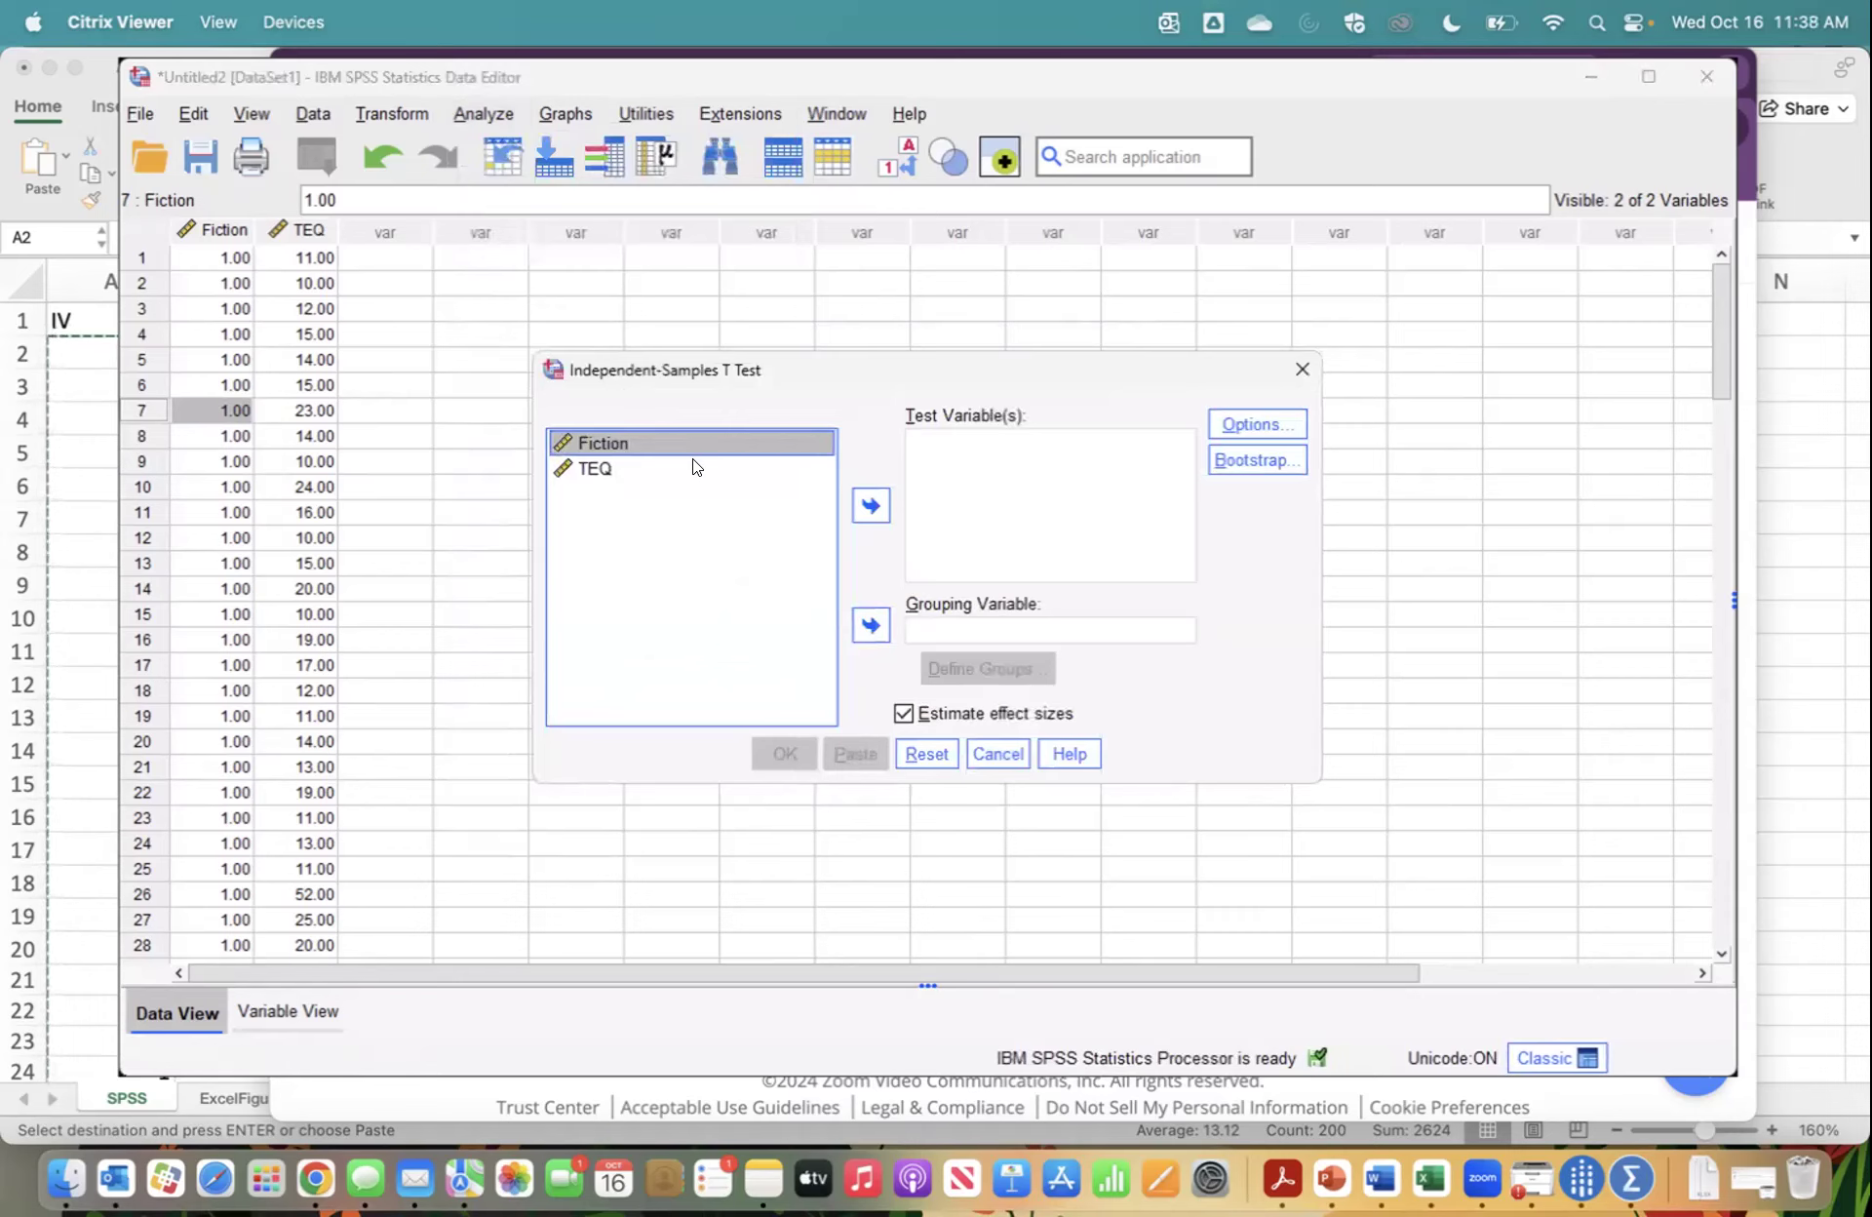
# - Assign TEQ as the test variable and Fiction as the grouping variable of the t test
pyautogui.click(619, 464)
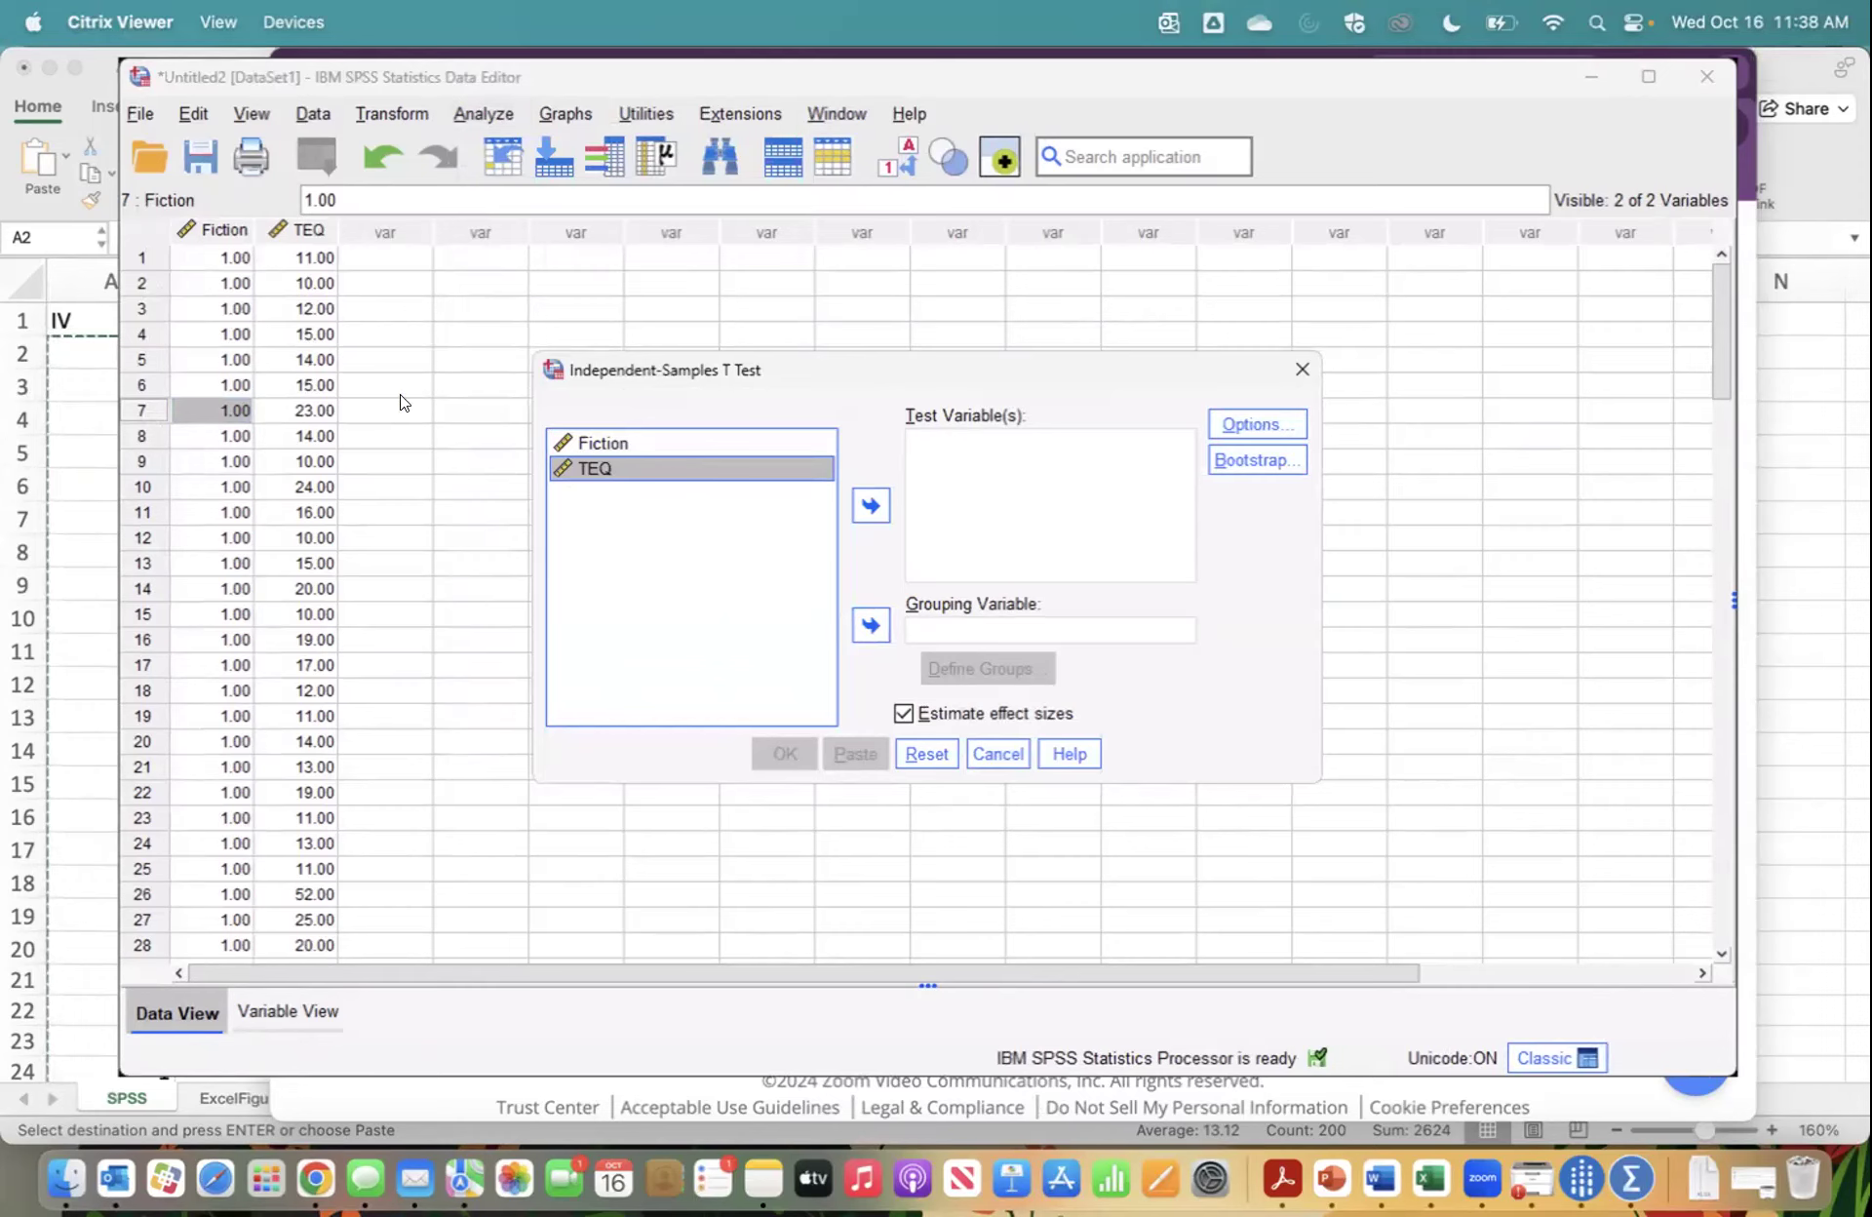
pyautogui.click(871, 507)
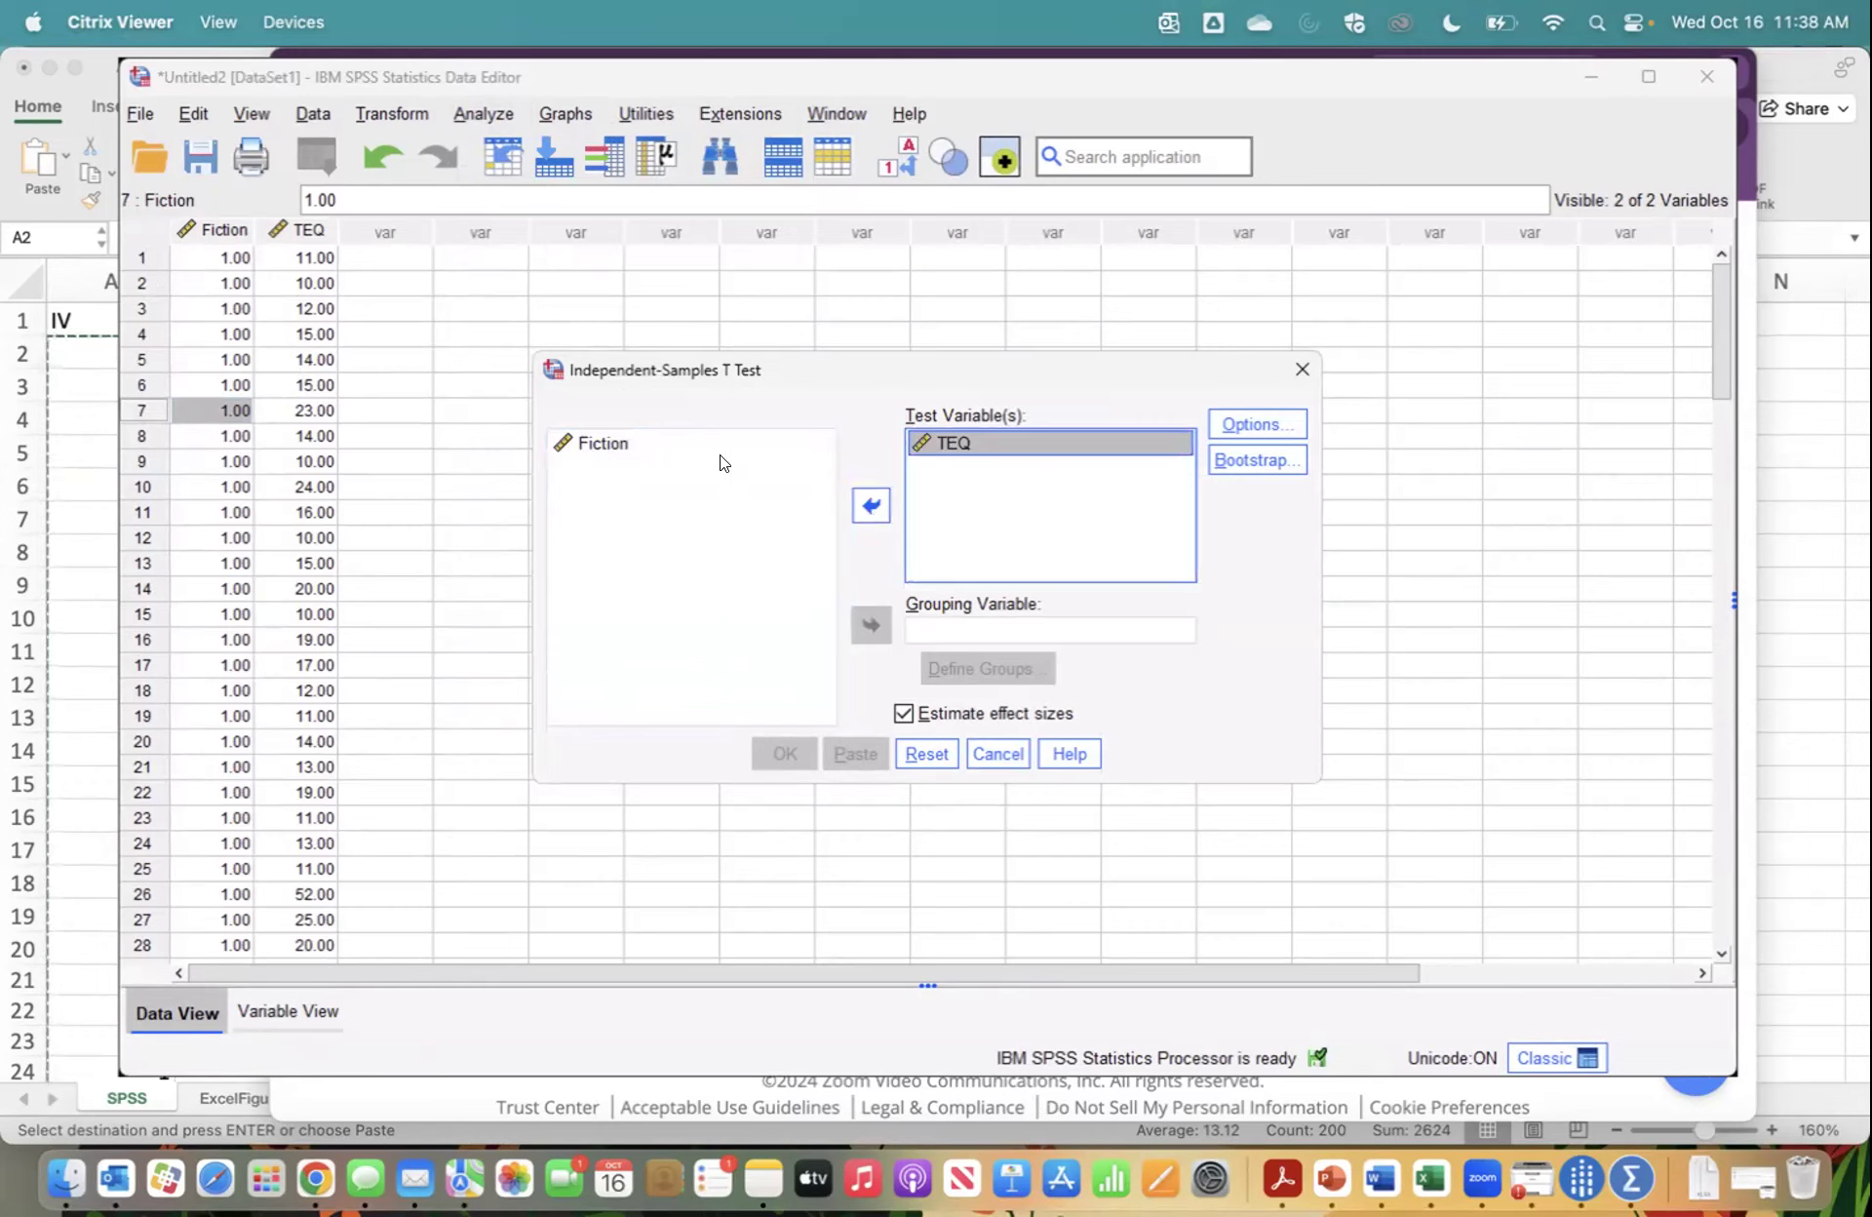
pyautogui.click(655, 446)
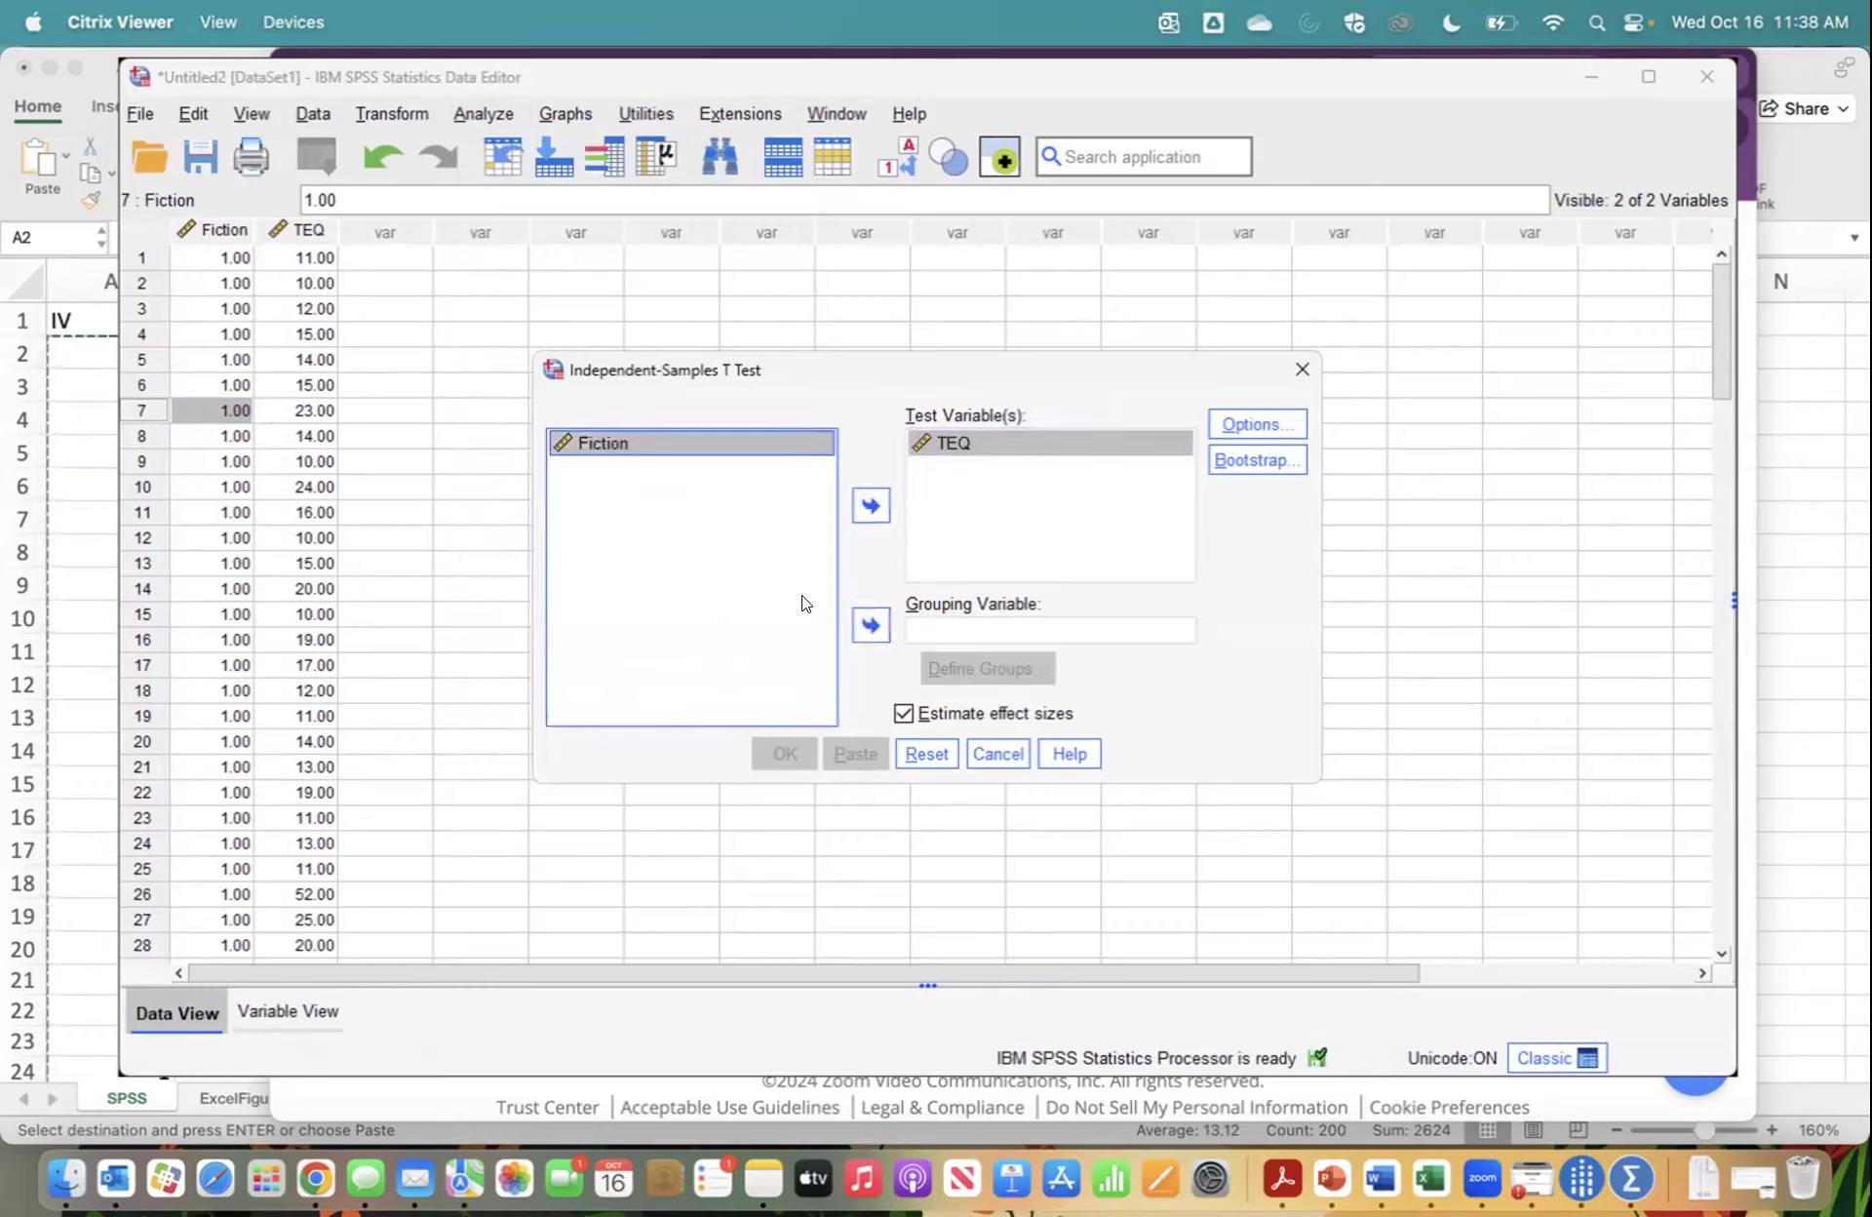
pyautogui.click(860, 624)
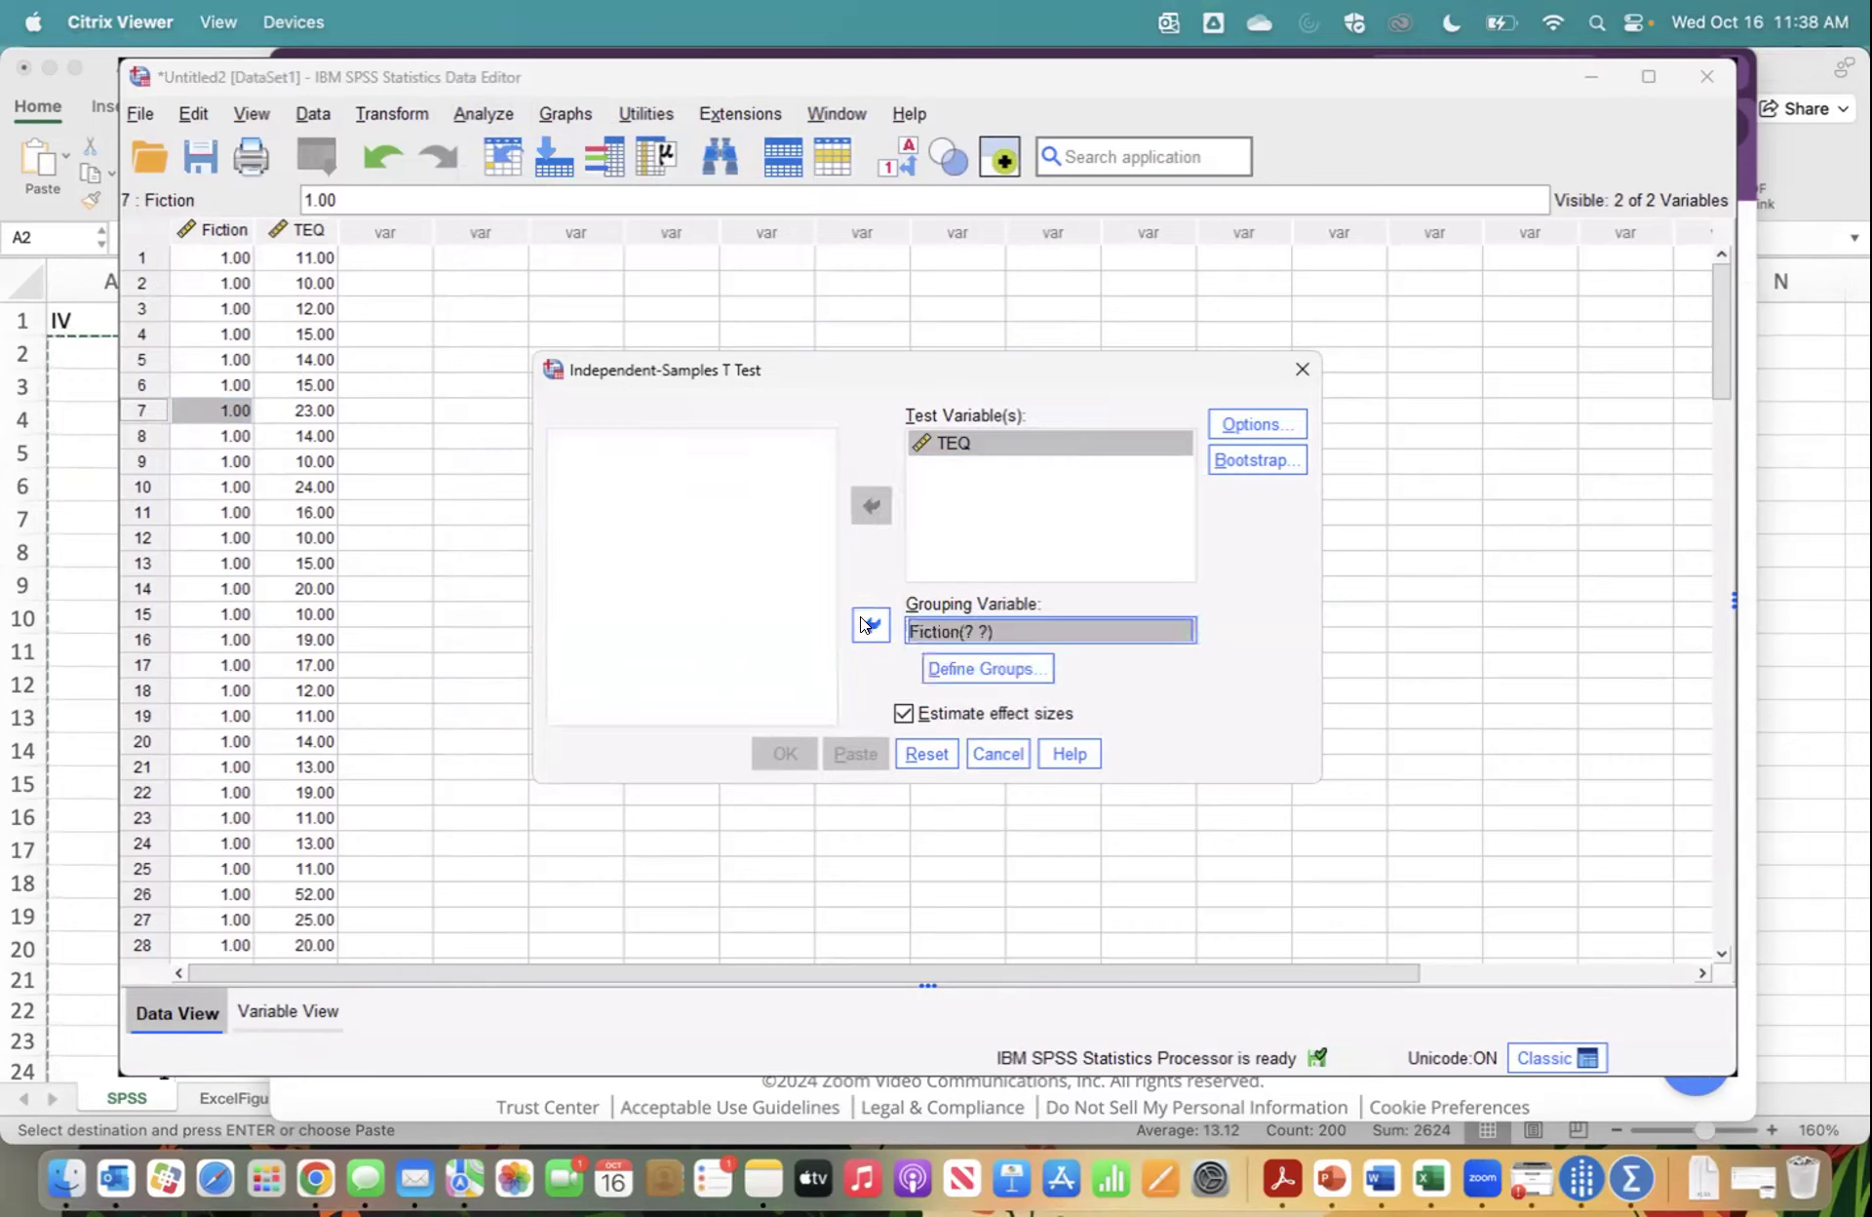
# - Define the groups of the Fiction grouping variable with specified values 1 and 2
pyautogui.click(970, 663)
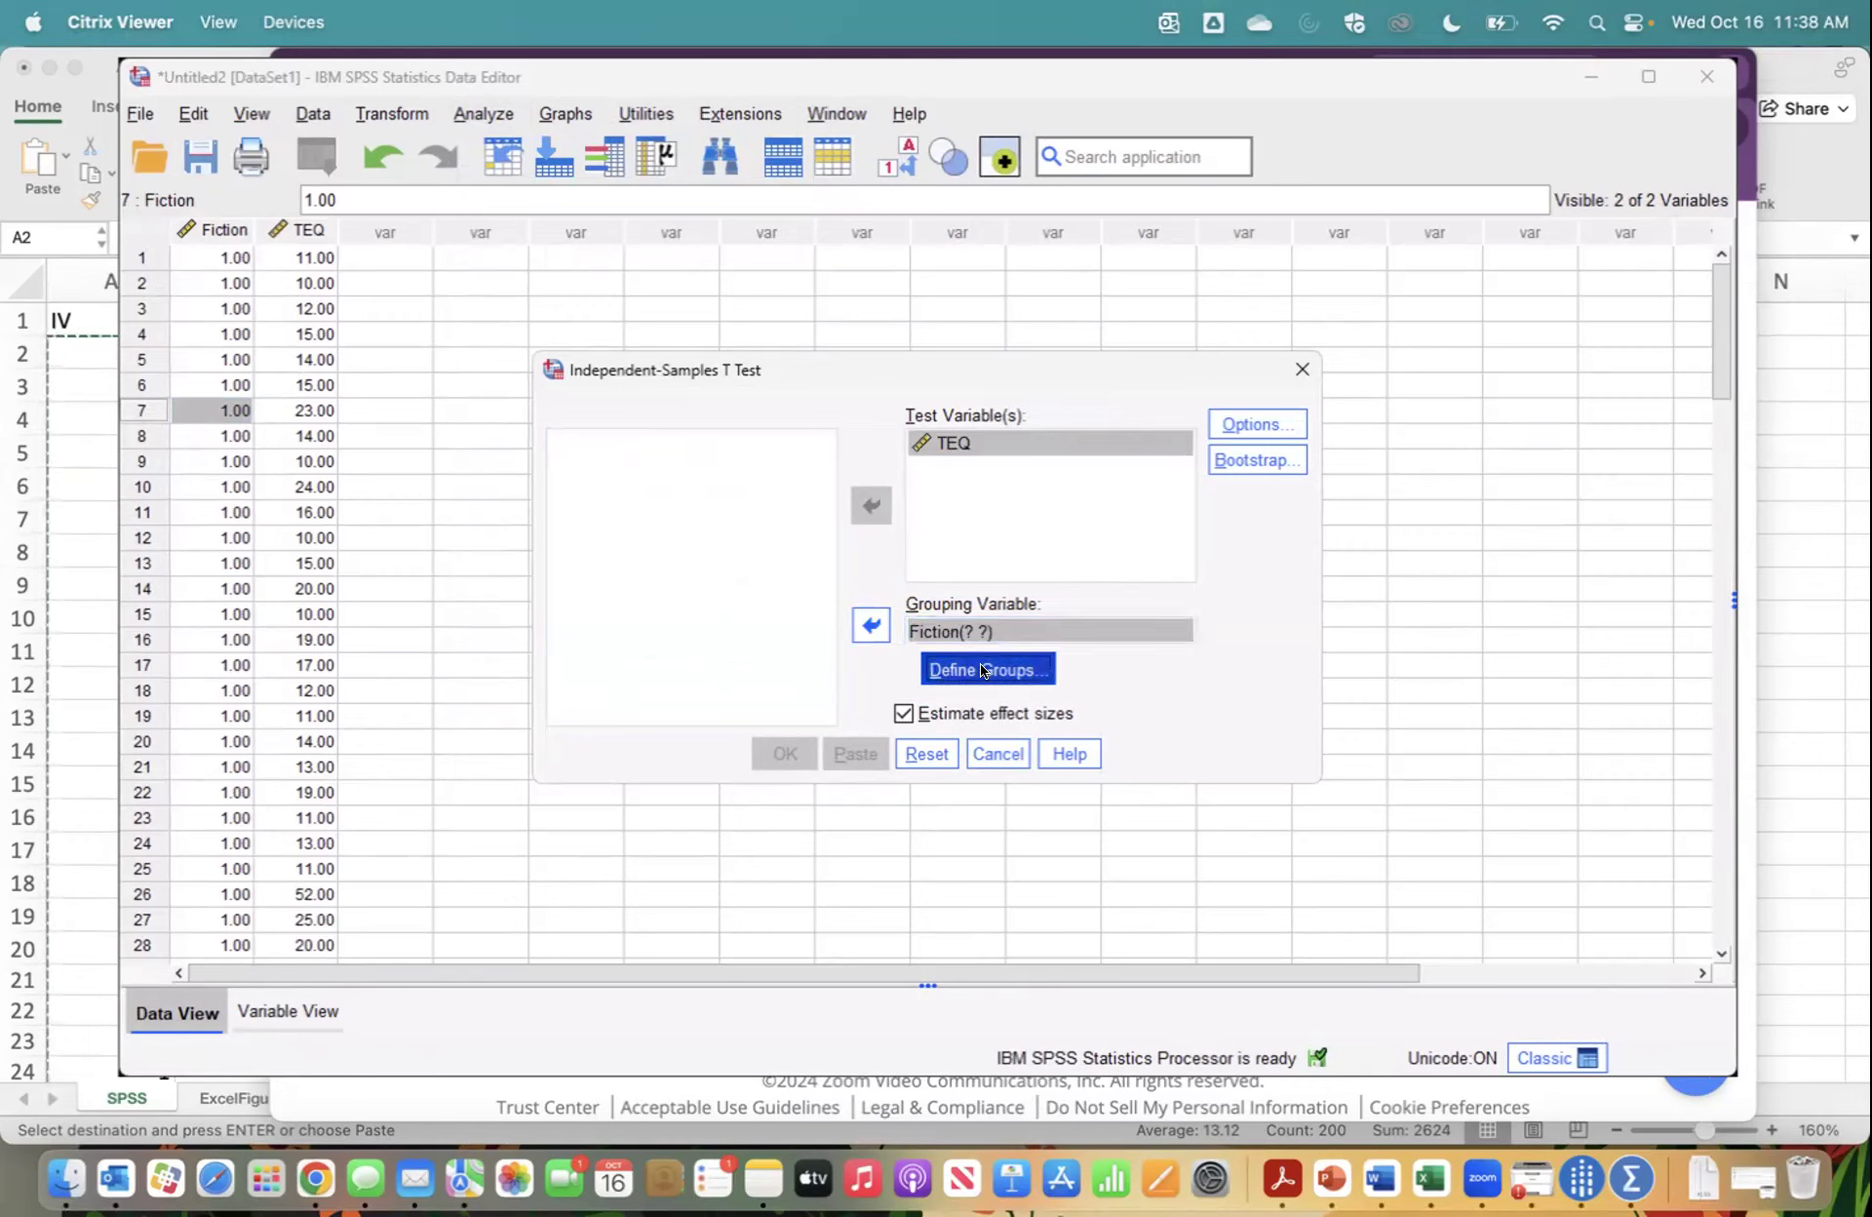
pyautogui.click(981, 665)
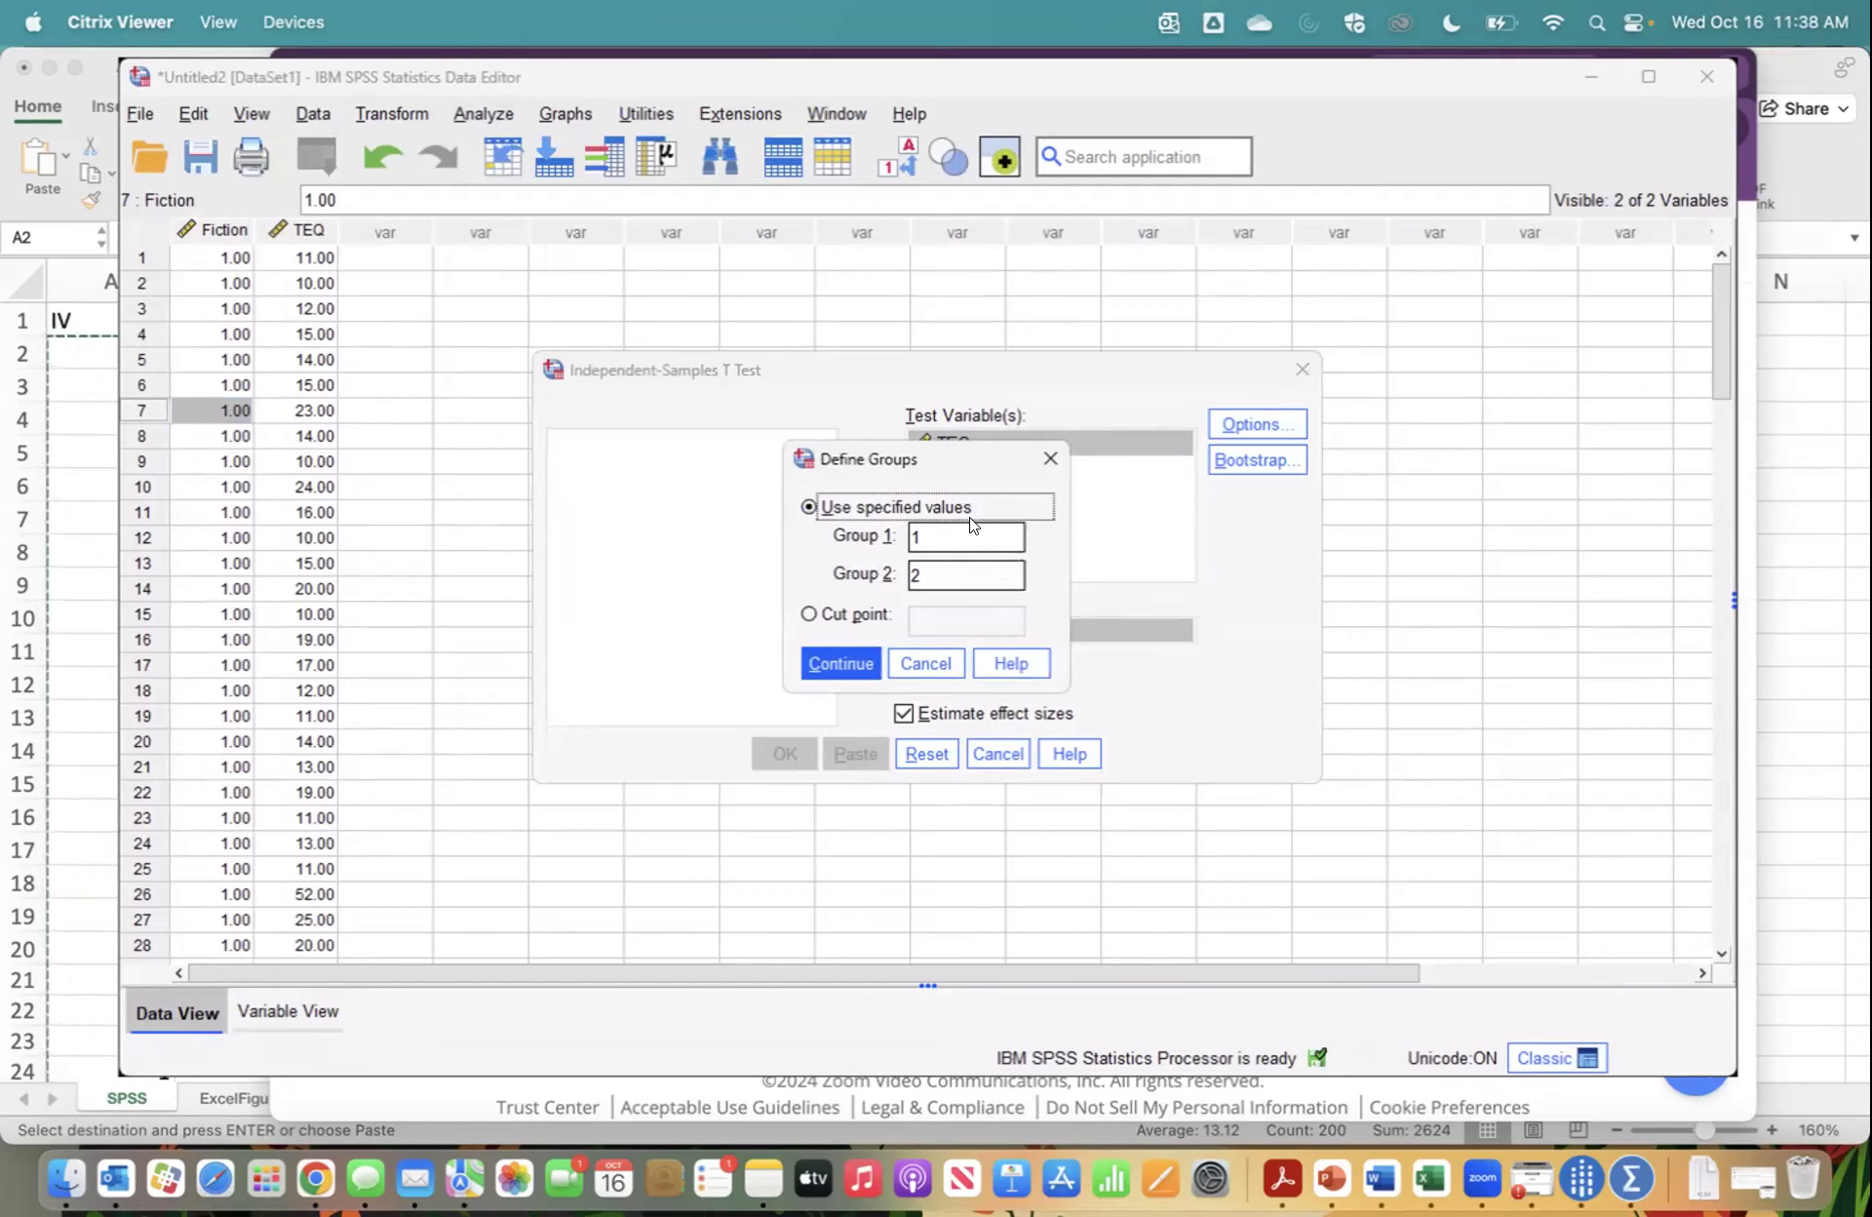
pyautogui.click(827, 664)
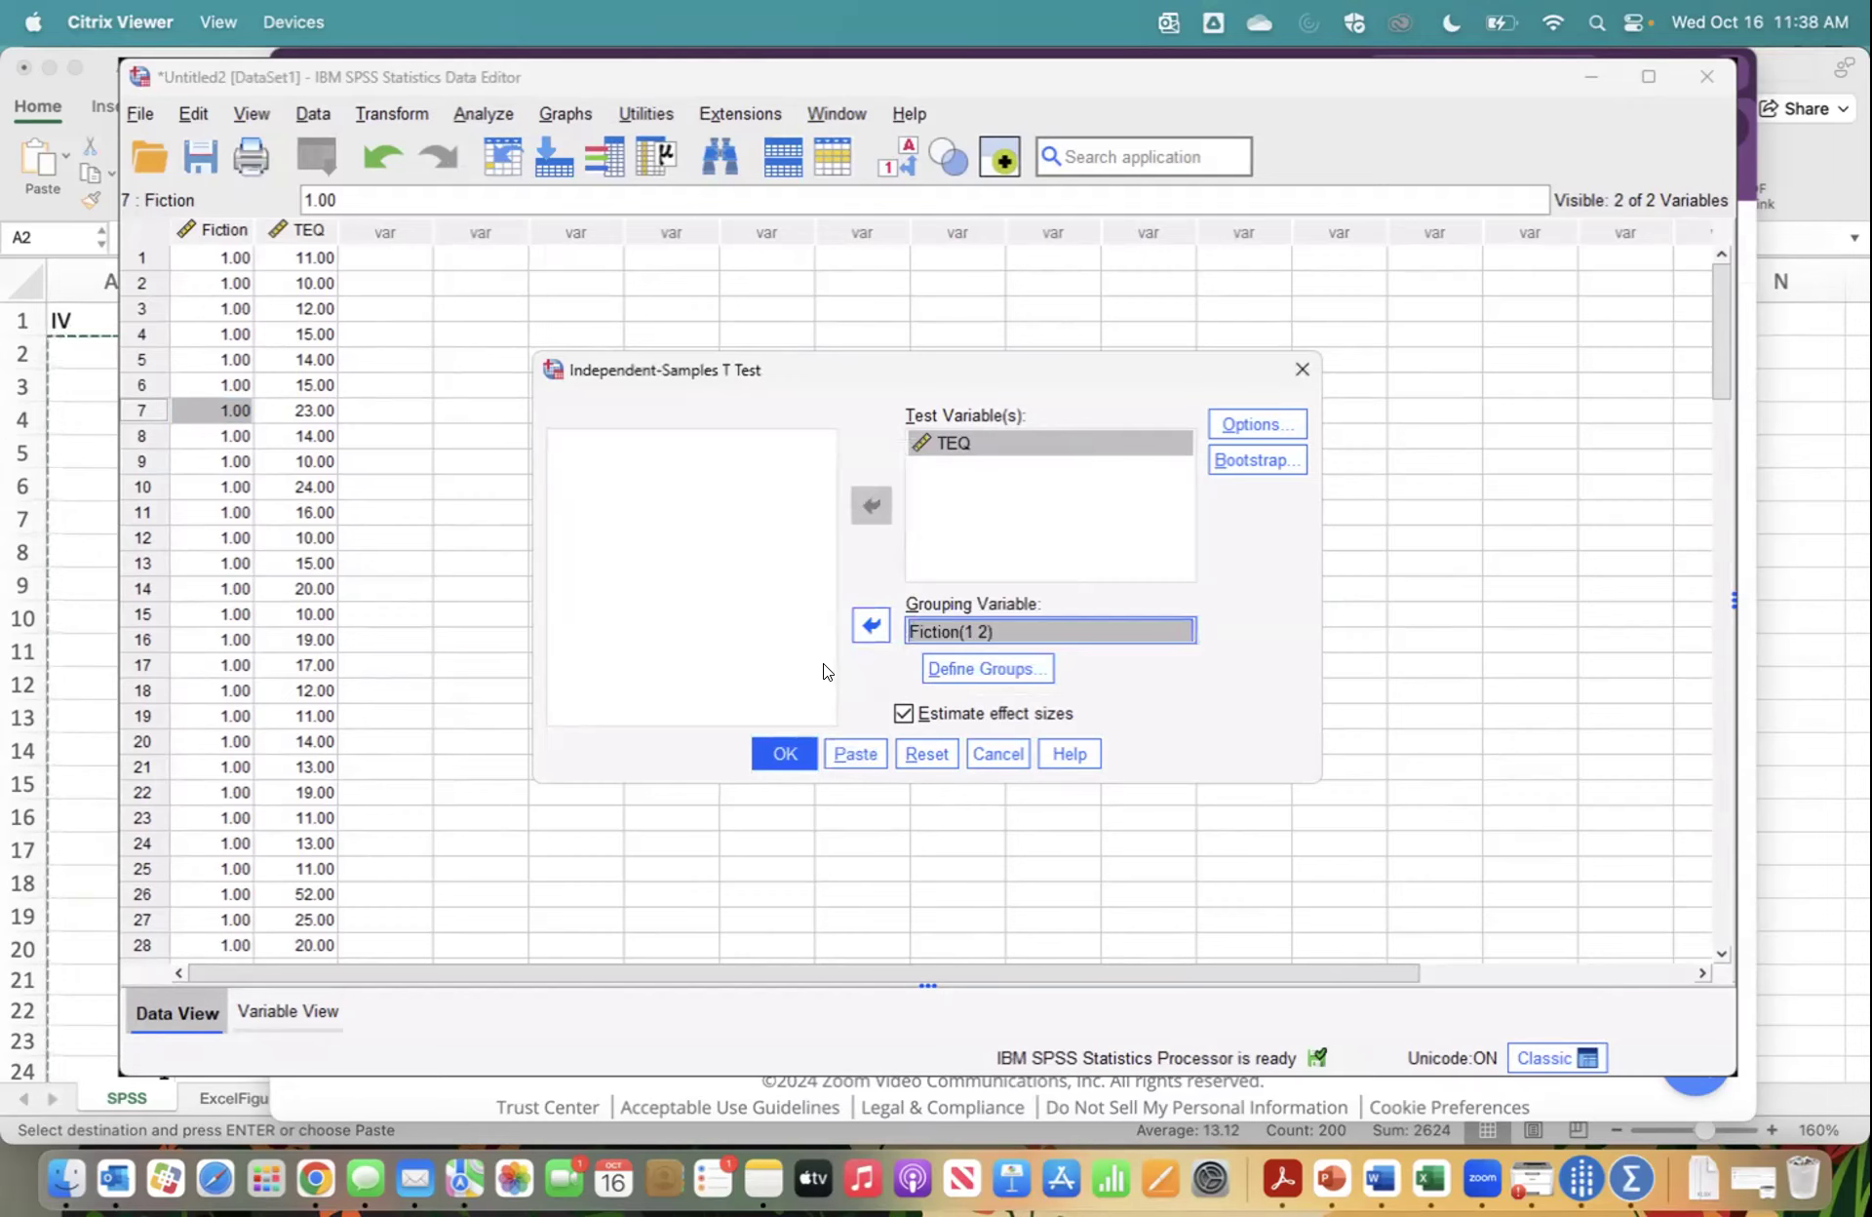
# - Check the t test options and run the independent-samples t test on TEQ grouped by Fiction
pyautogui.click(1270, 422)
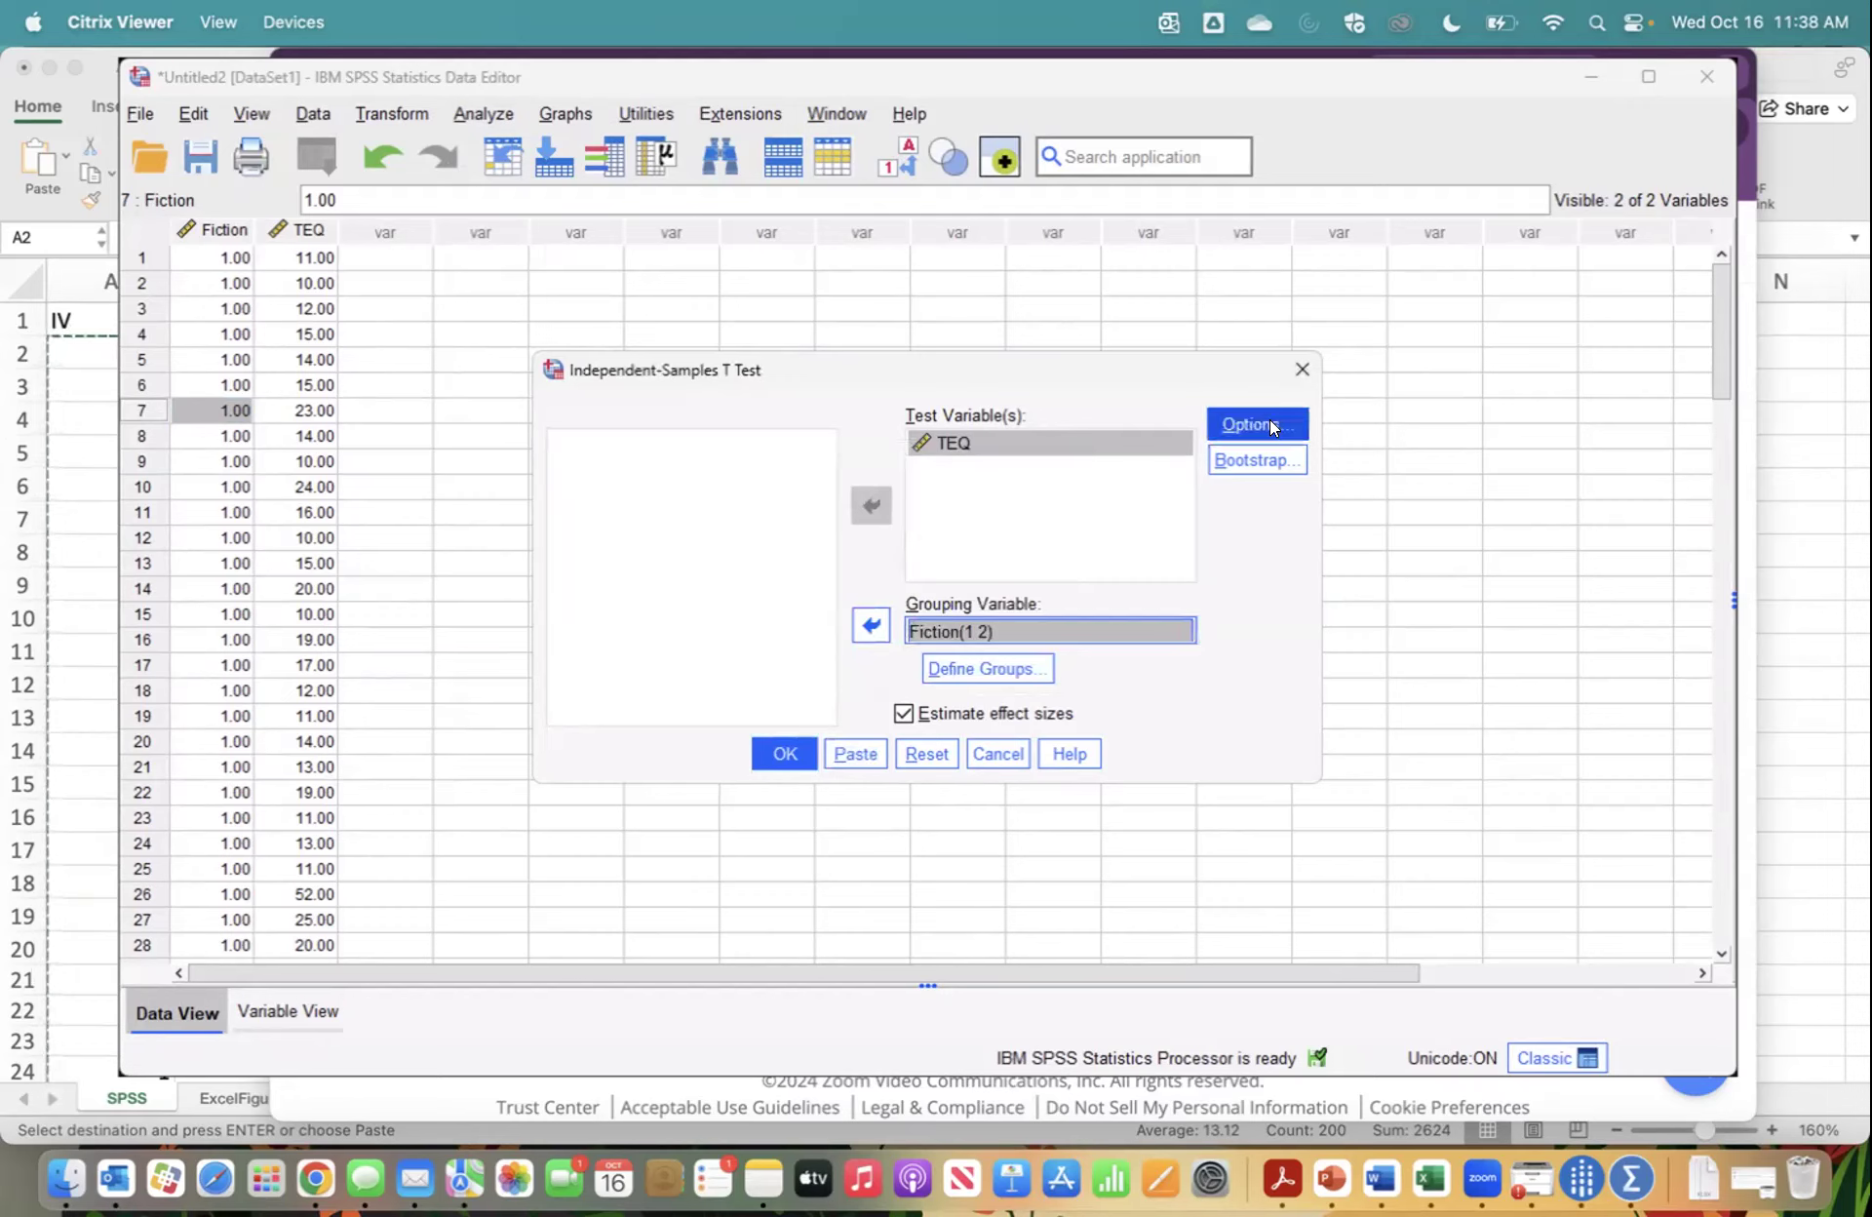
pyautogui.click(1079, 462)
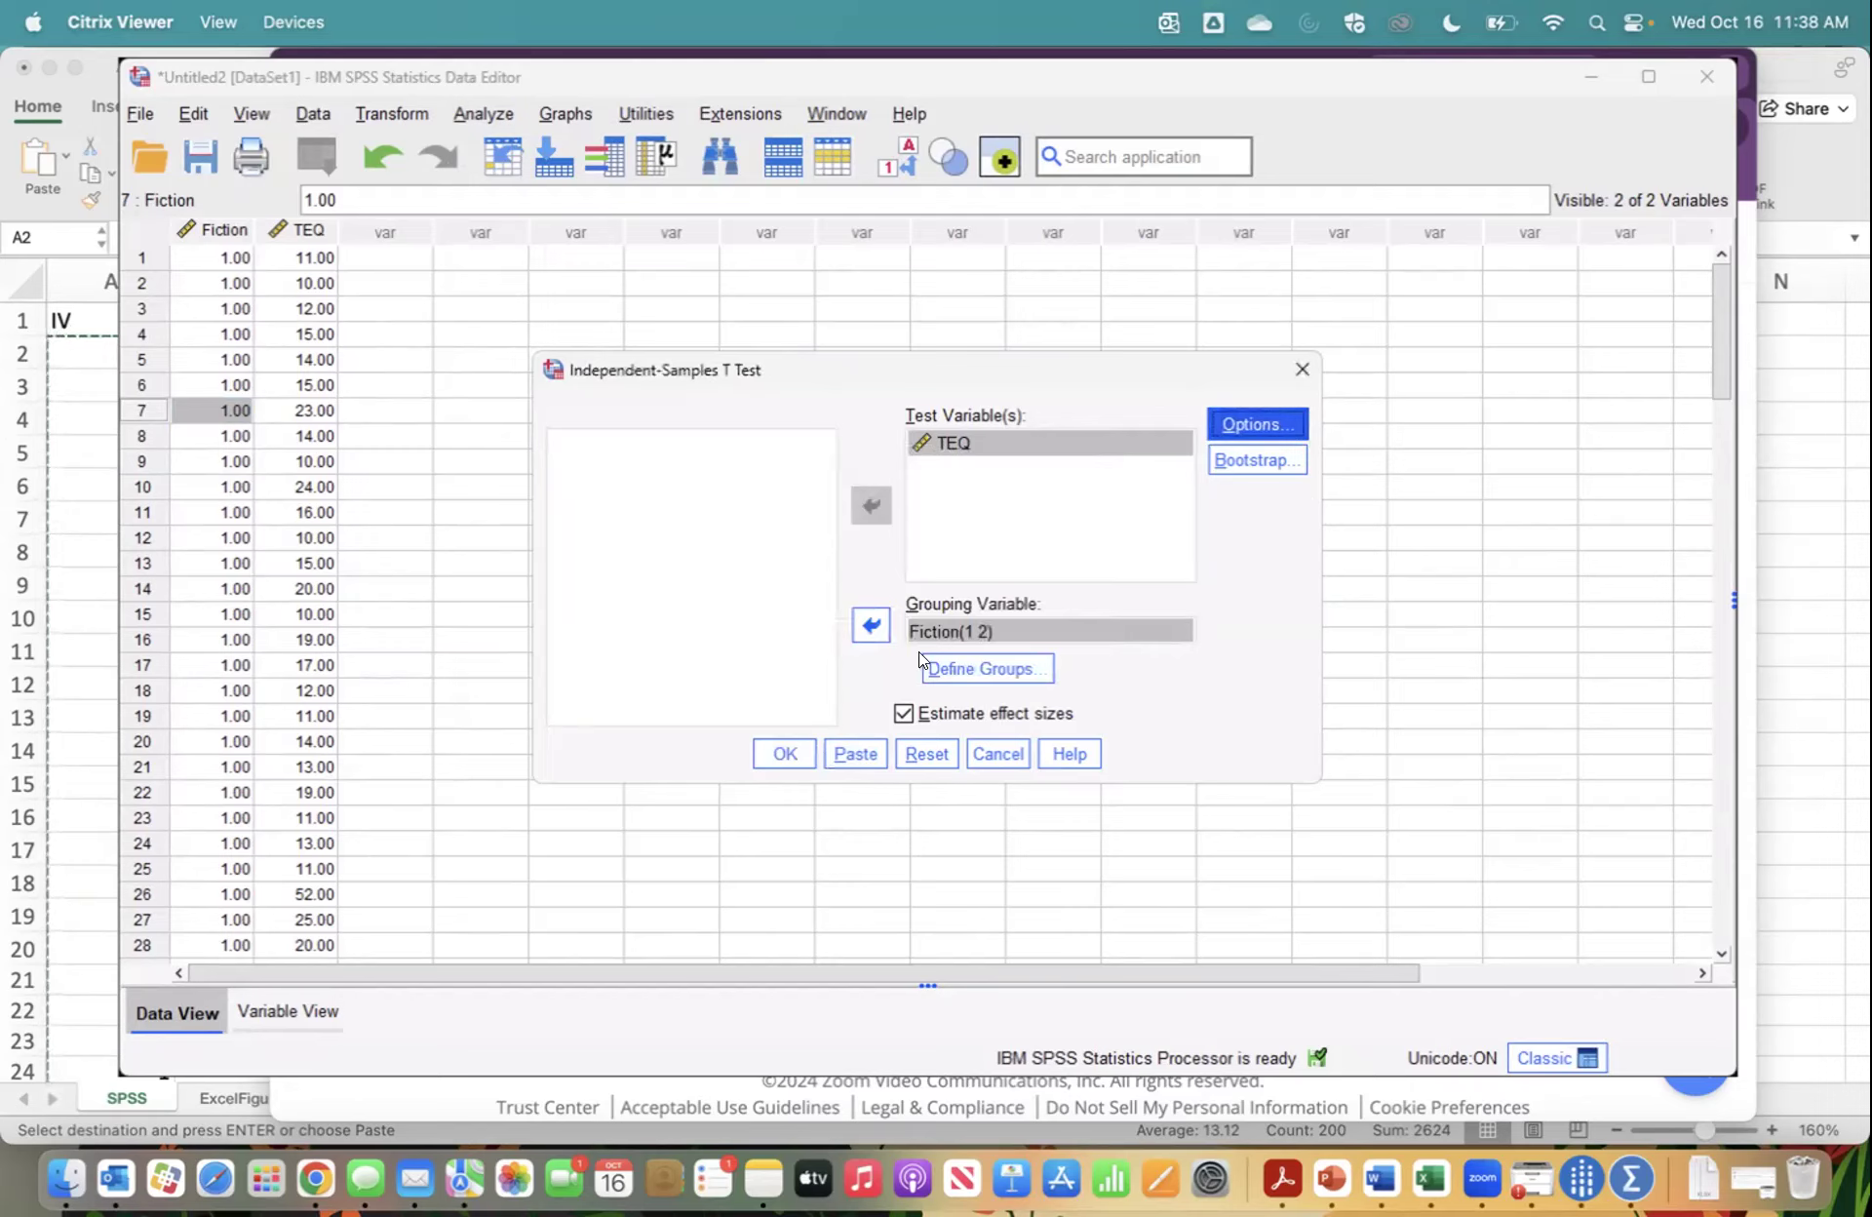
pyautogui.click(786, 757)
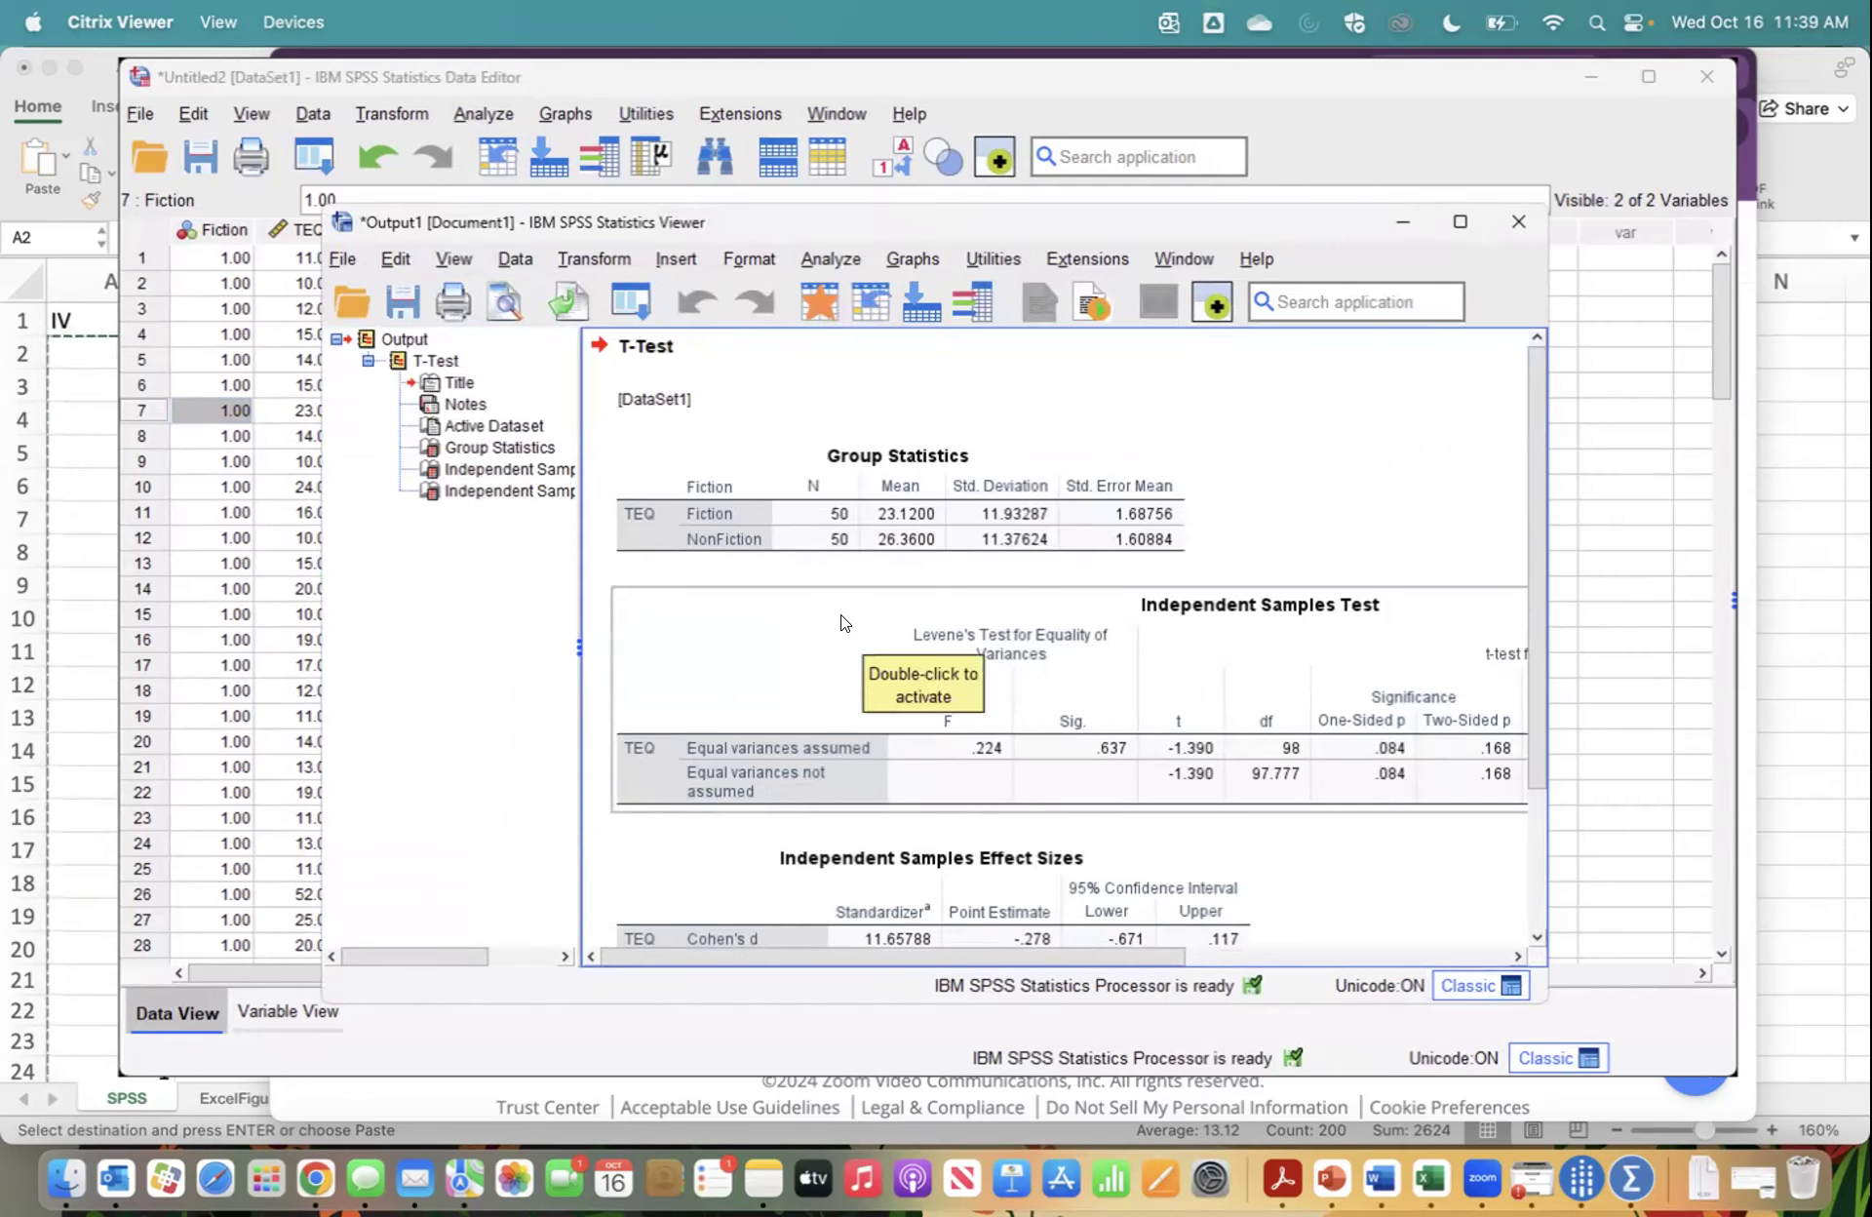
# - Examine the group statistics, Levene's test, t test significance and effect sizes in the t test output
pyautogui.scroll(-3, 836, 605)
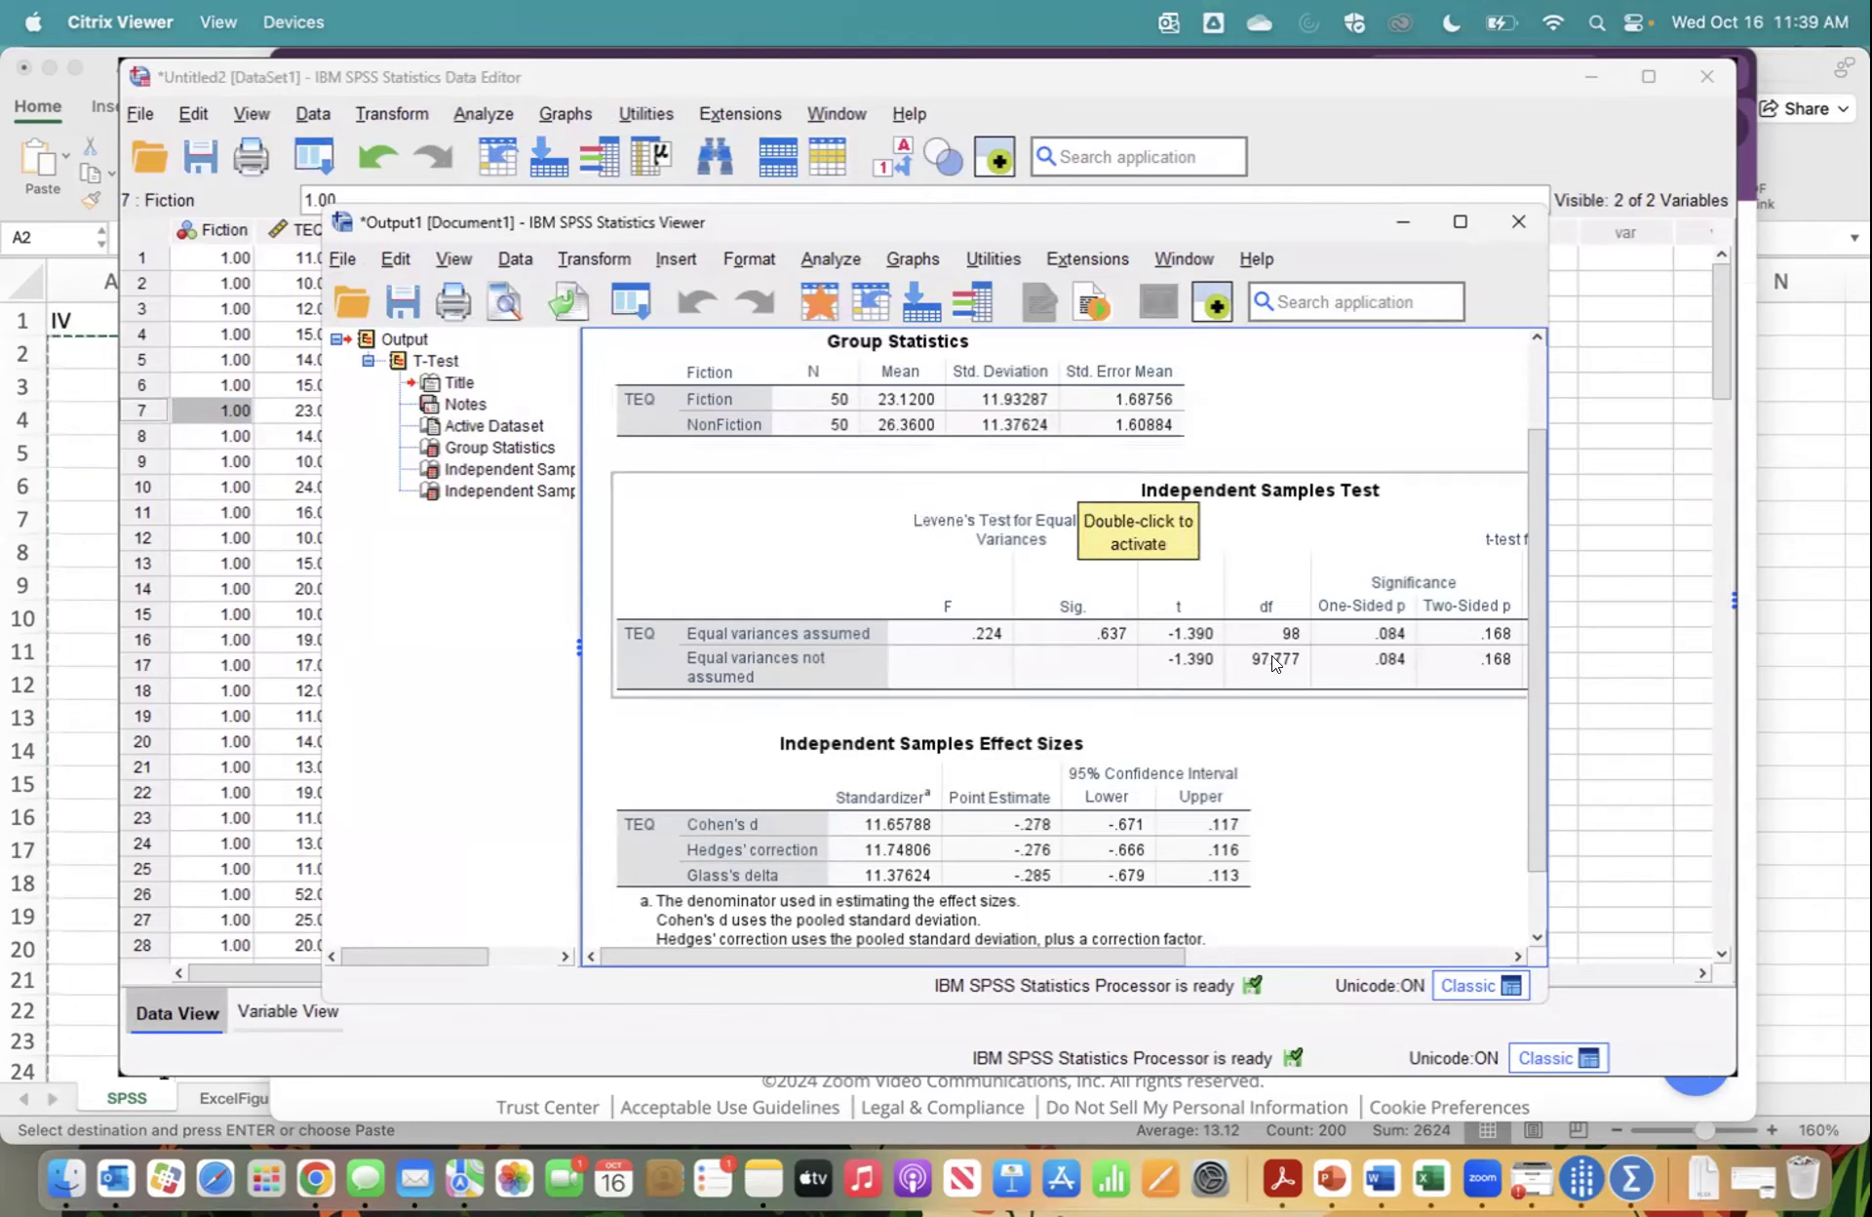
pyautogui.scroll(-1, 1225, 680)
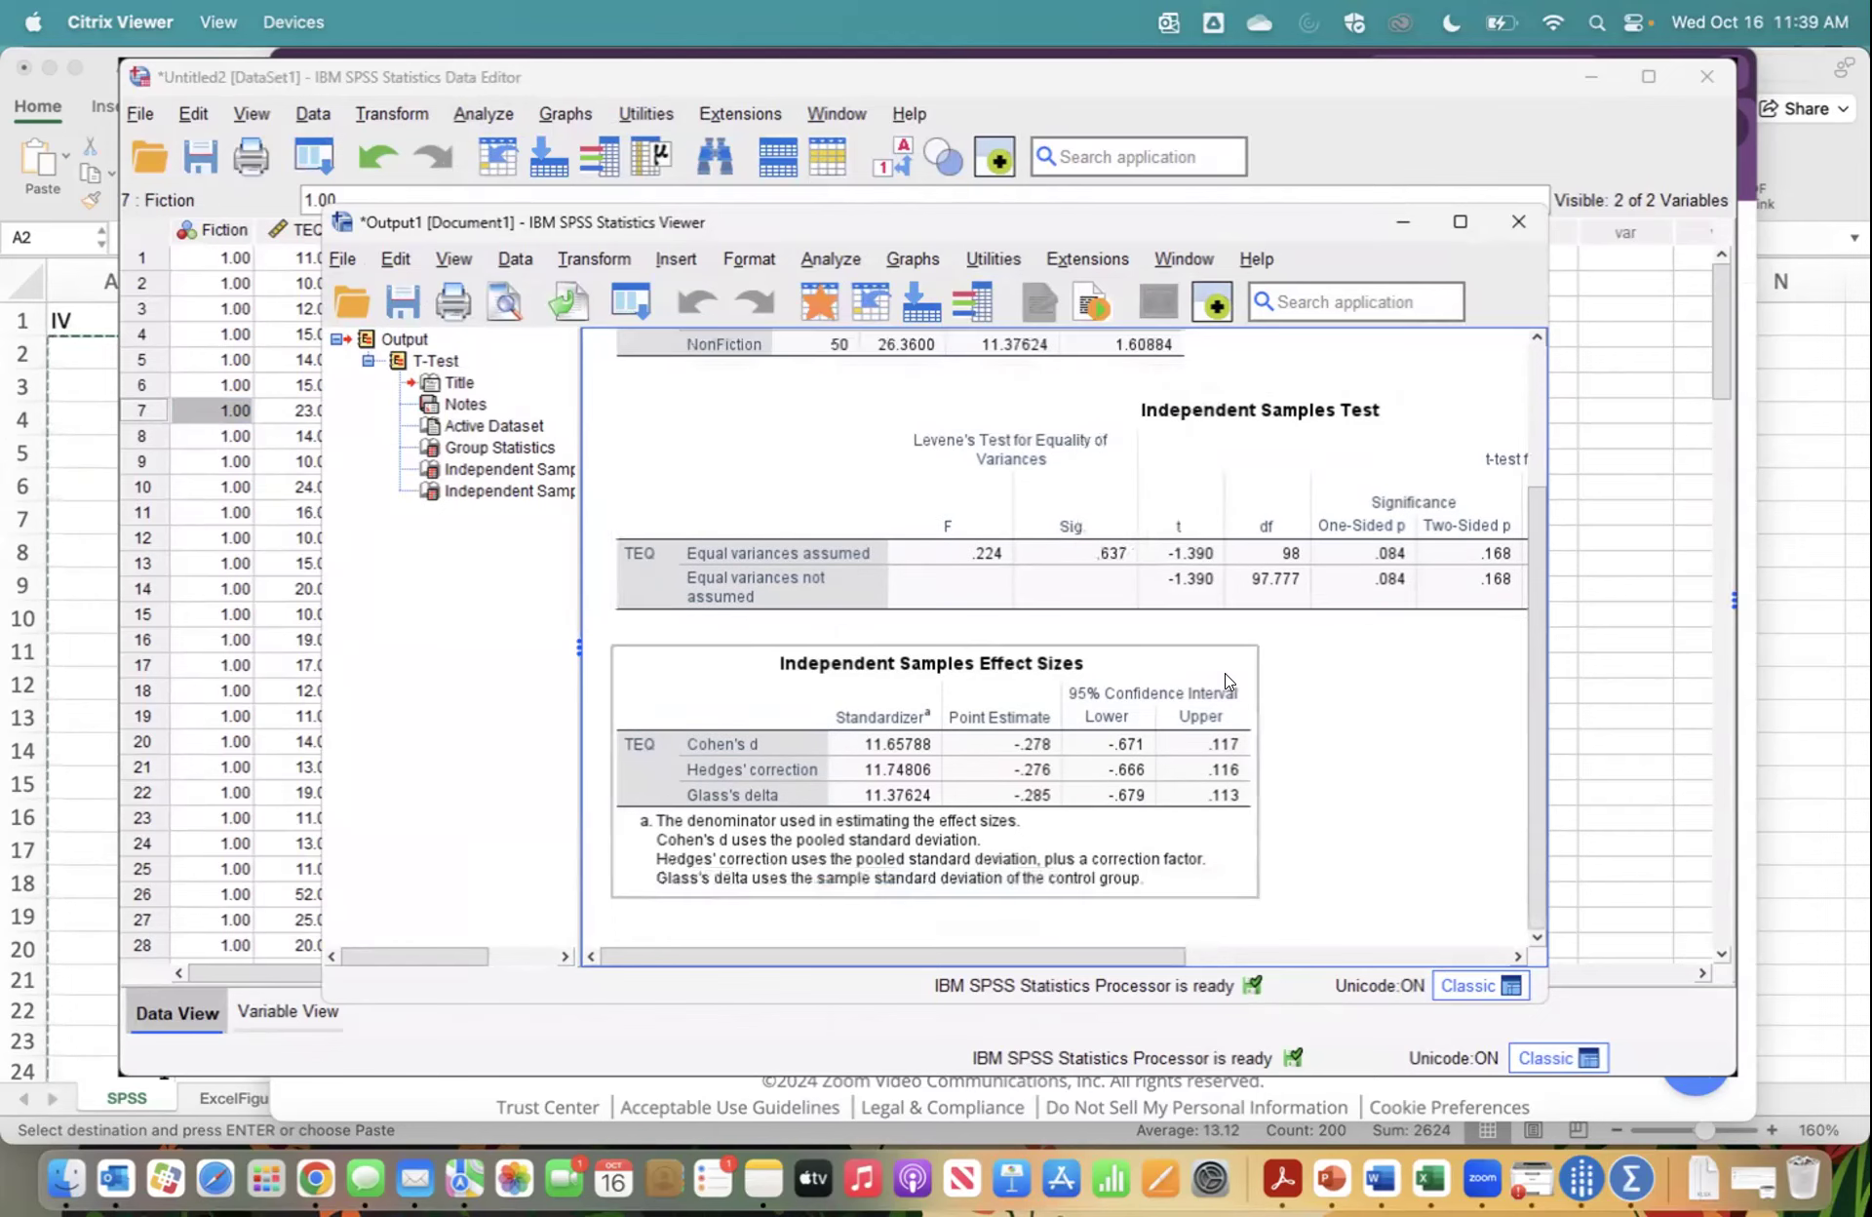
pyautogui.scroll(1, 1226, 681)
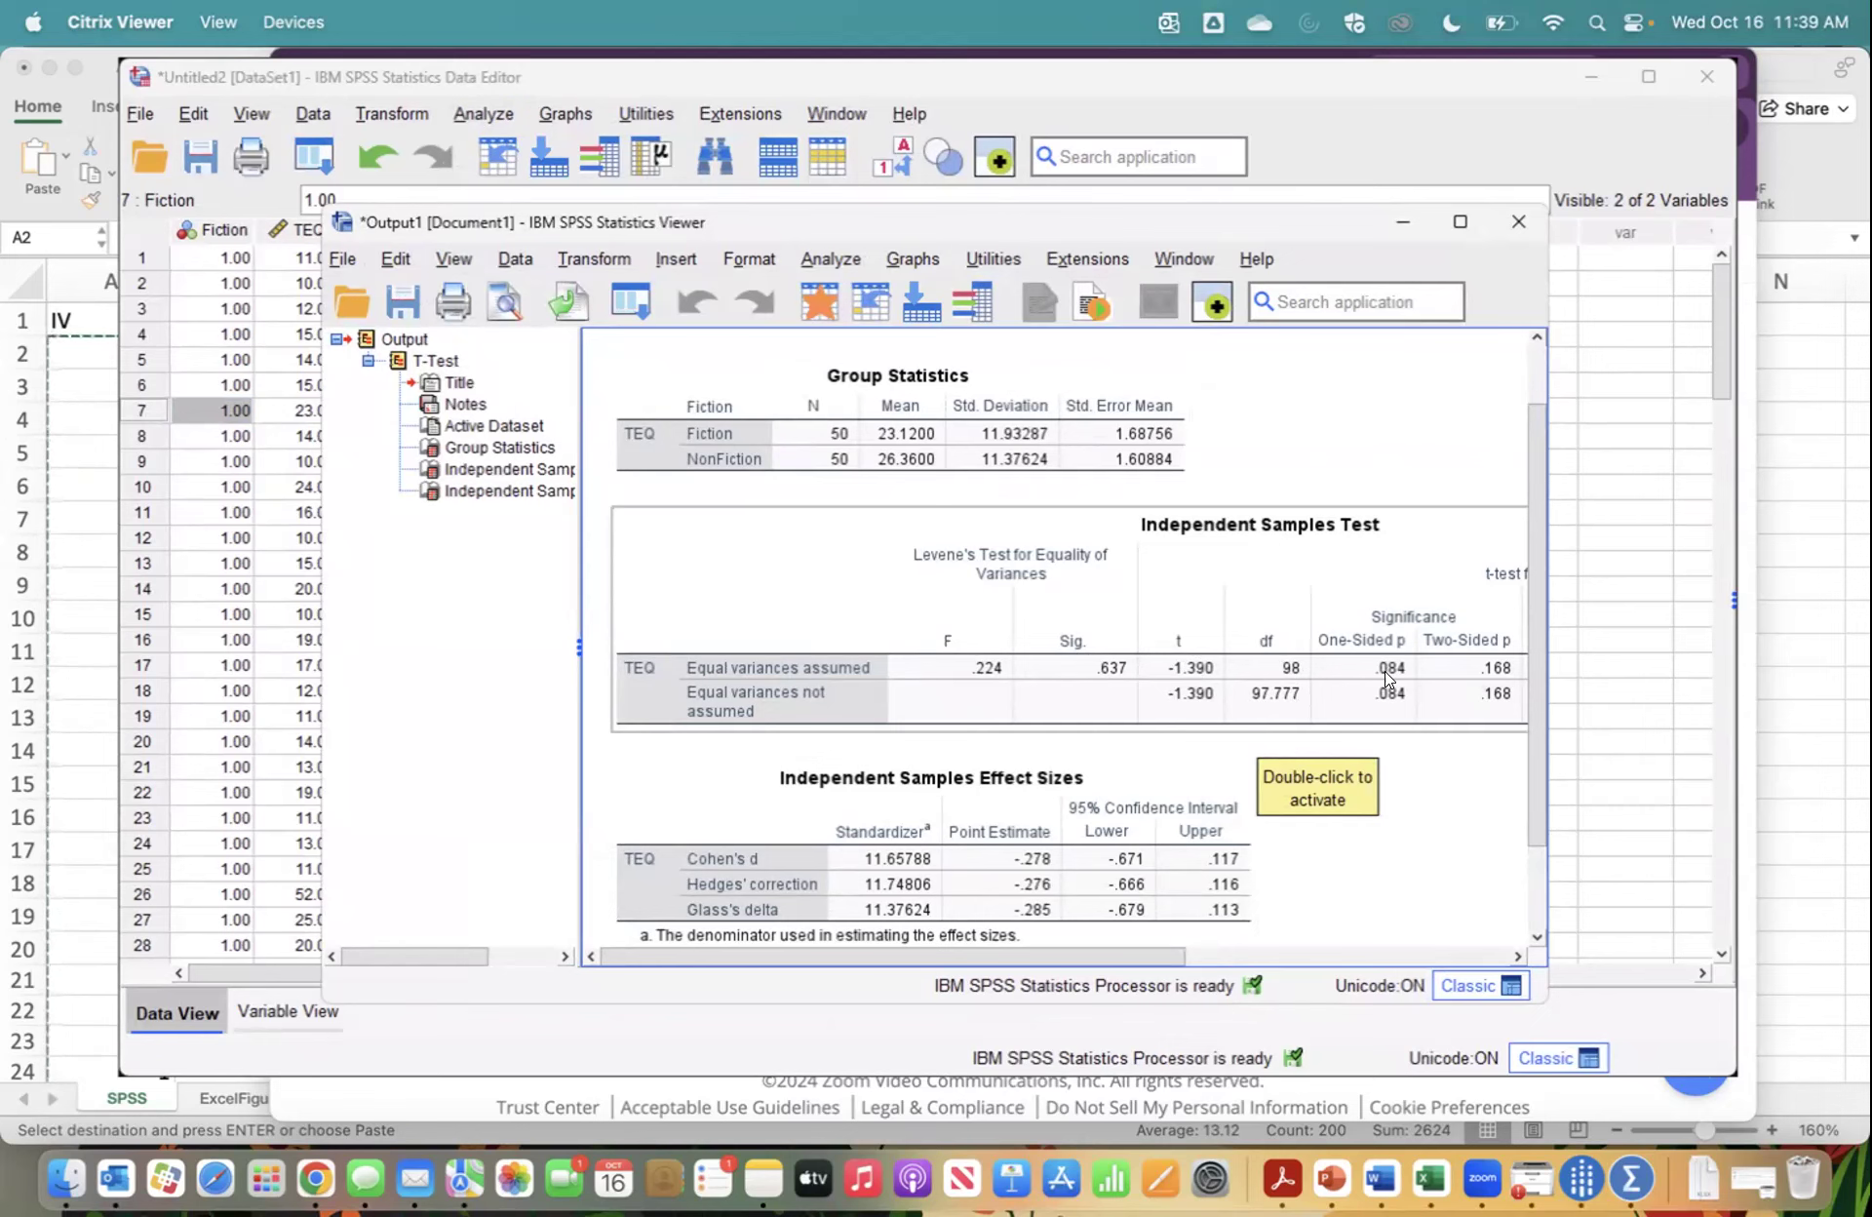
pyautogui.hscroll(3, 1386, 677)
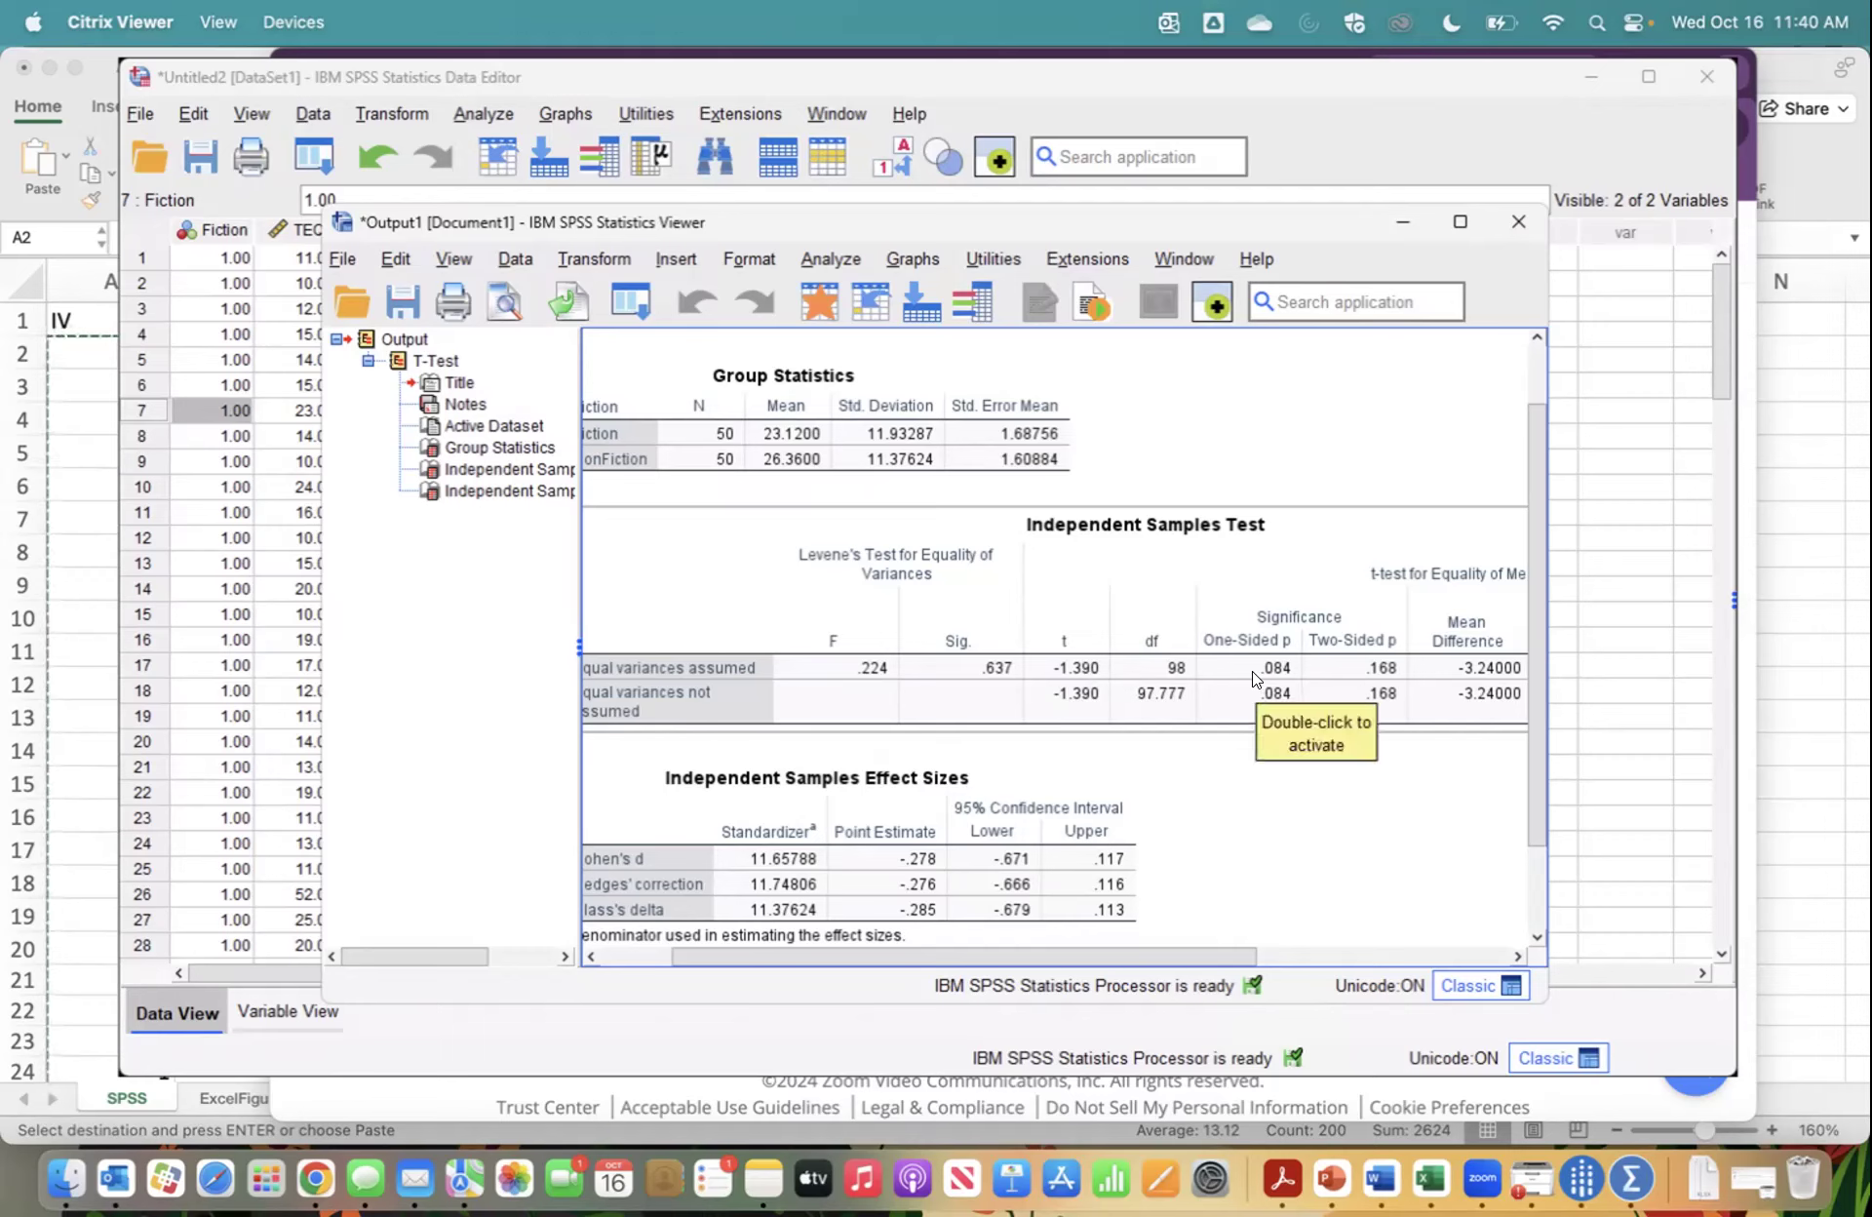
pyautogui.scroll(-2, 1255, 677)
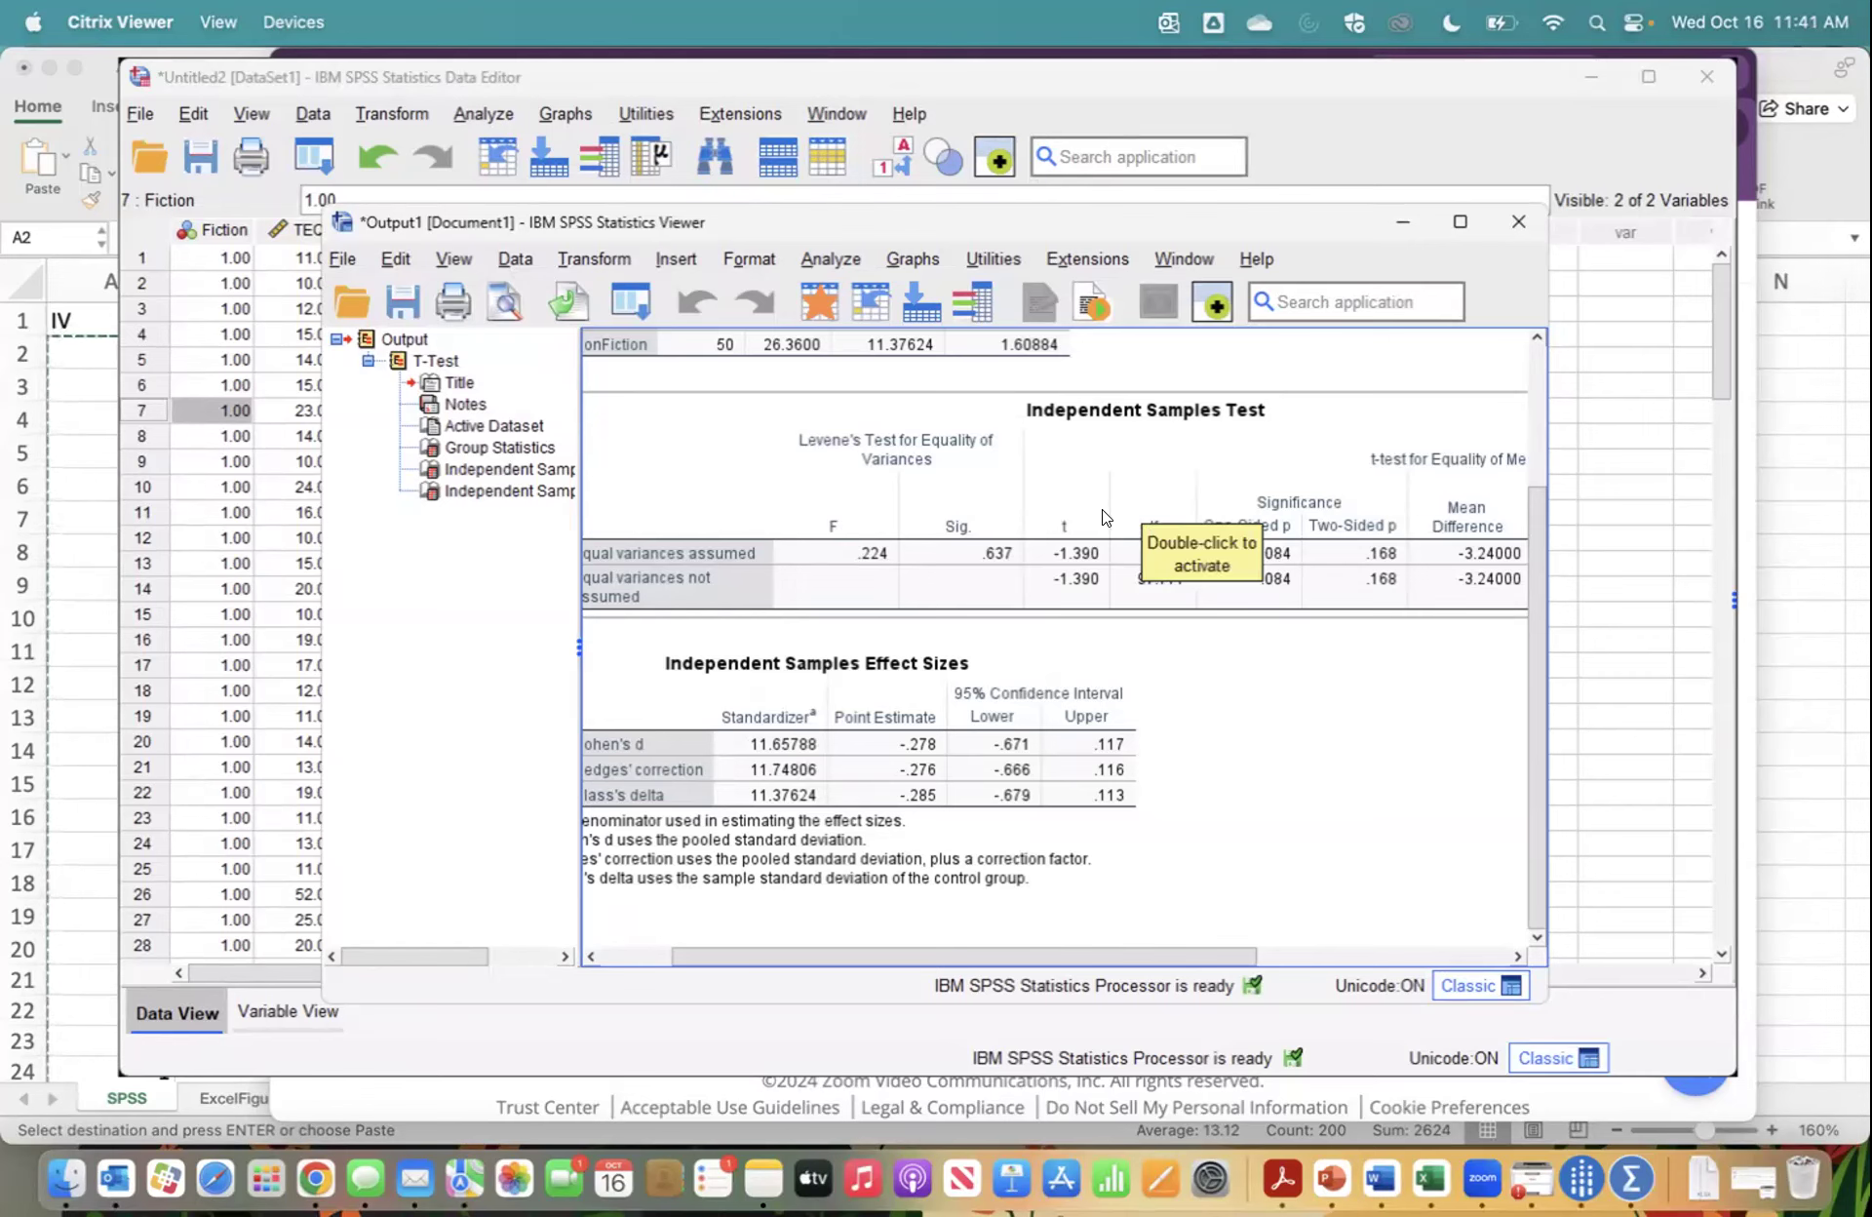
pyautogui.scroll(3, 1073, 633)
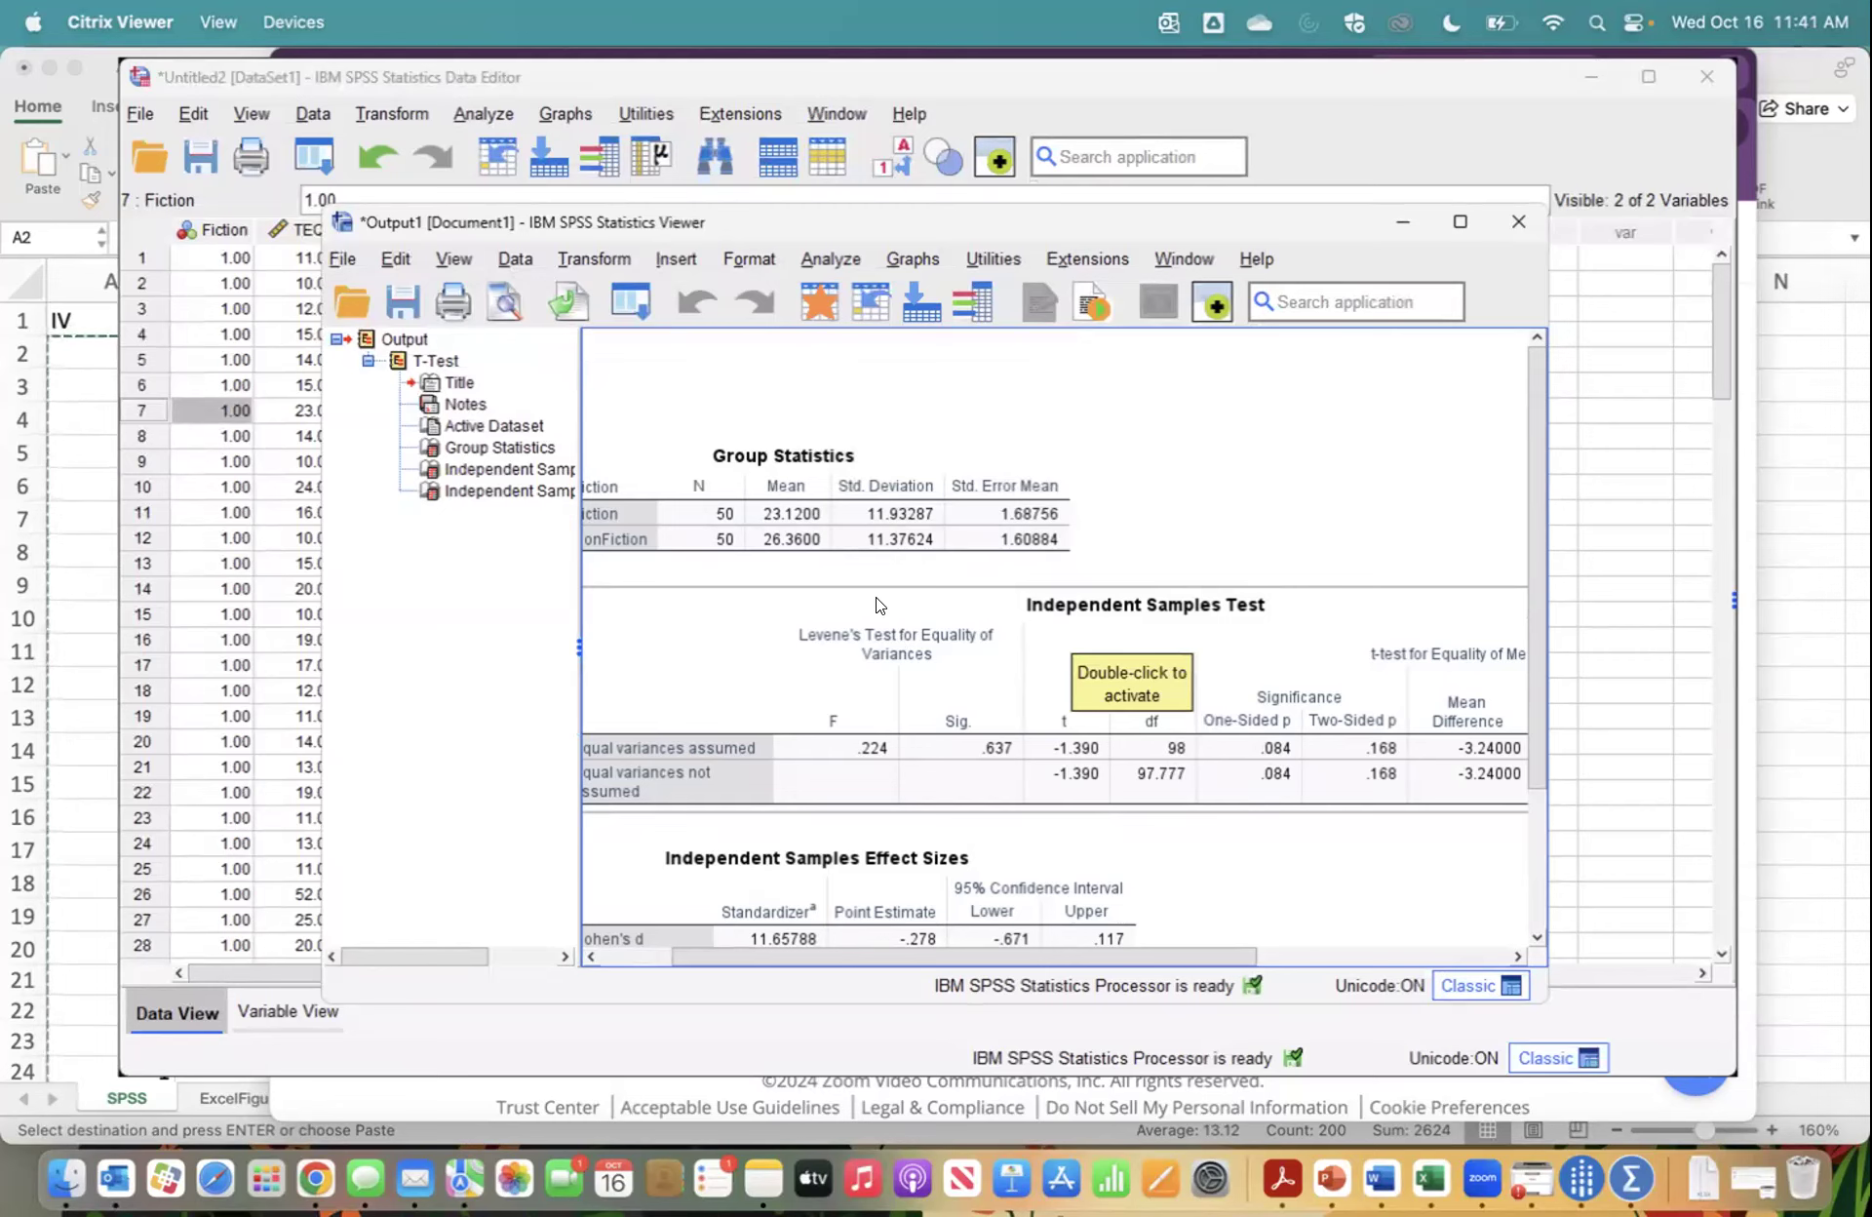
pyautogui.click(944, 443)
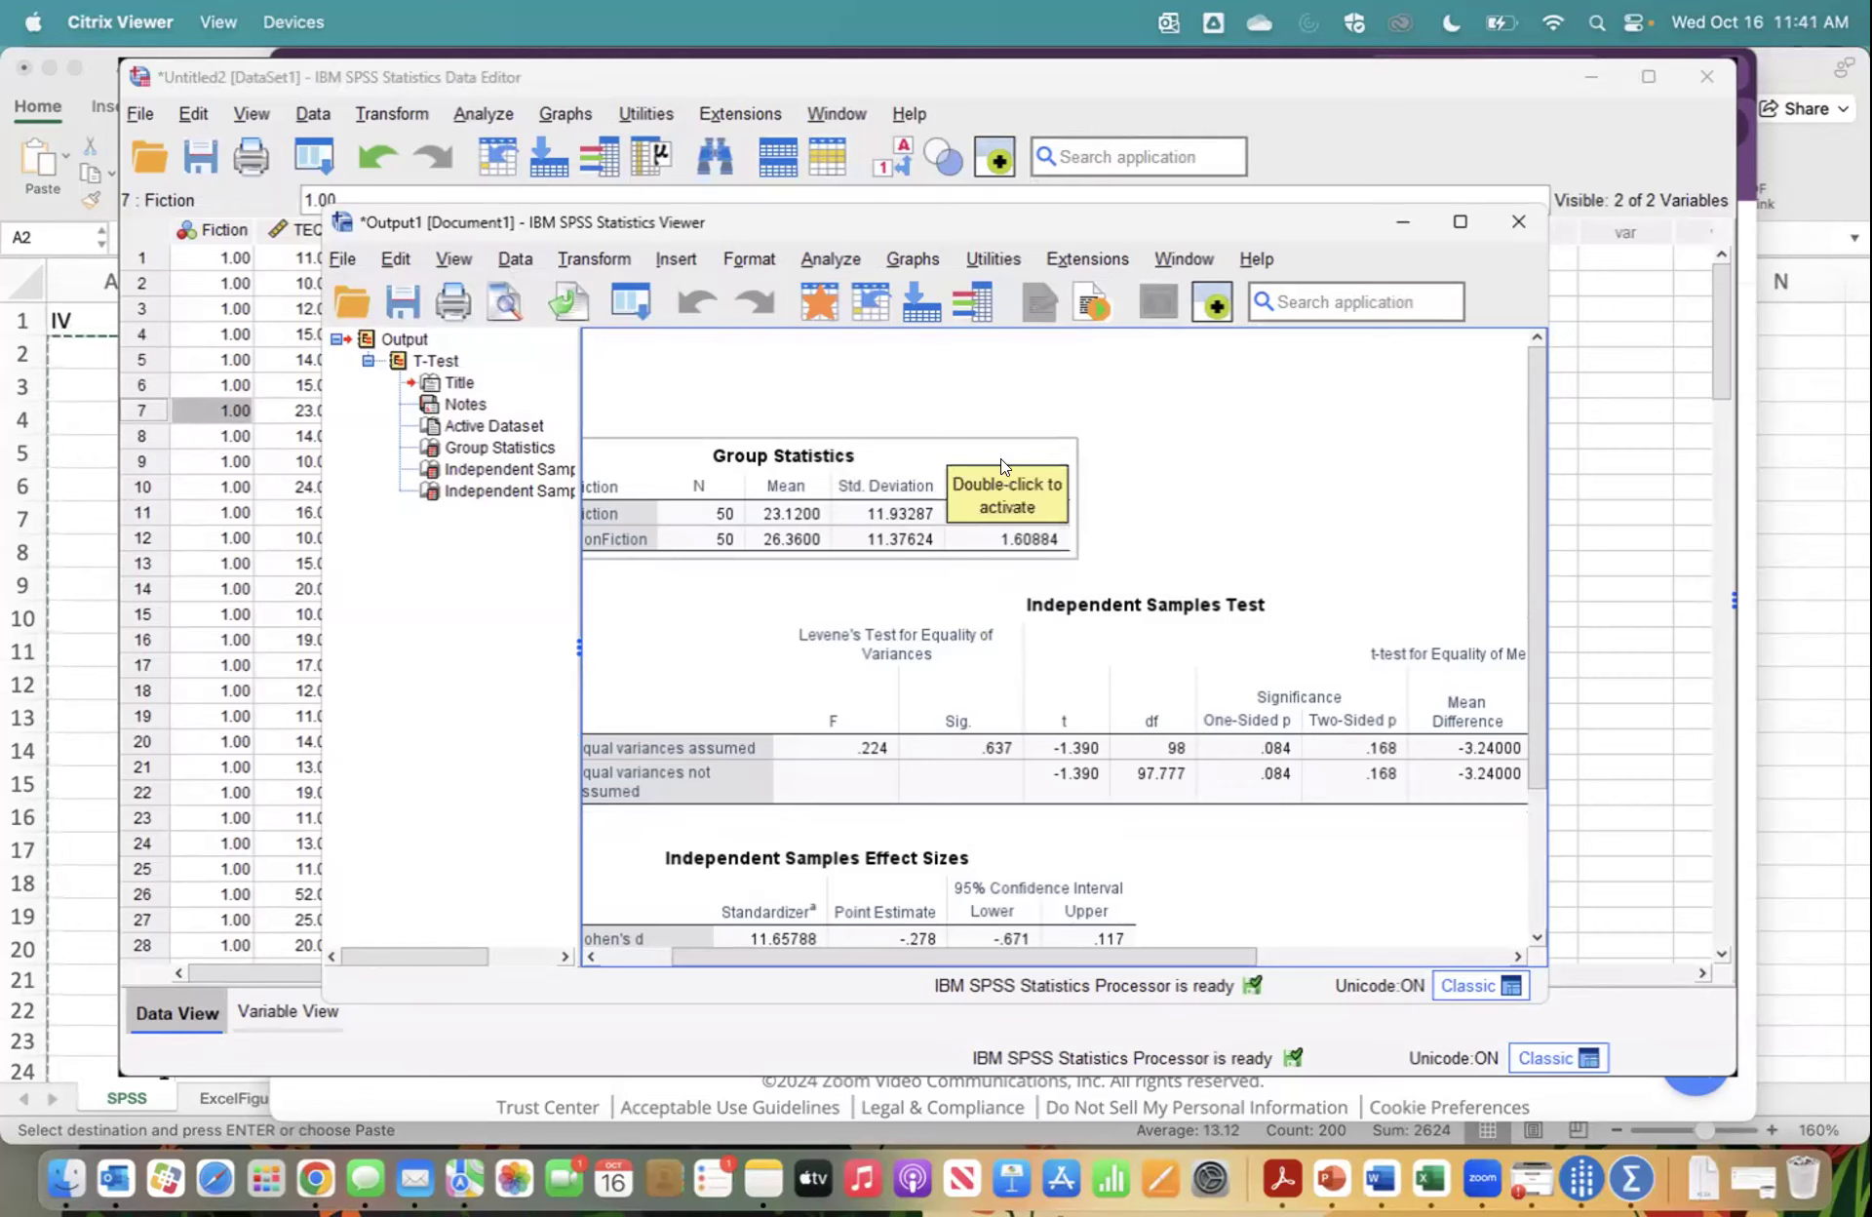
pyautogui.click(980, 679)
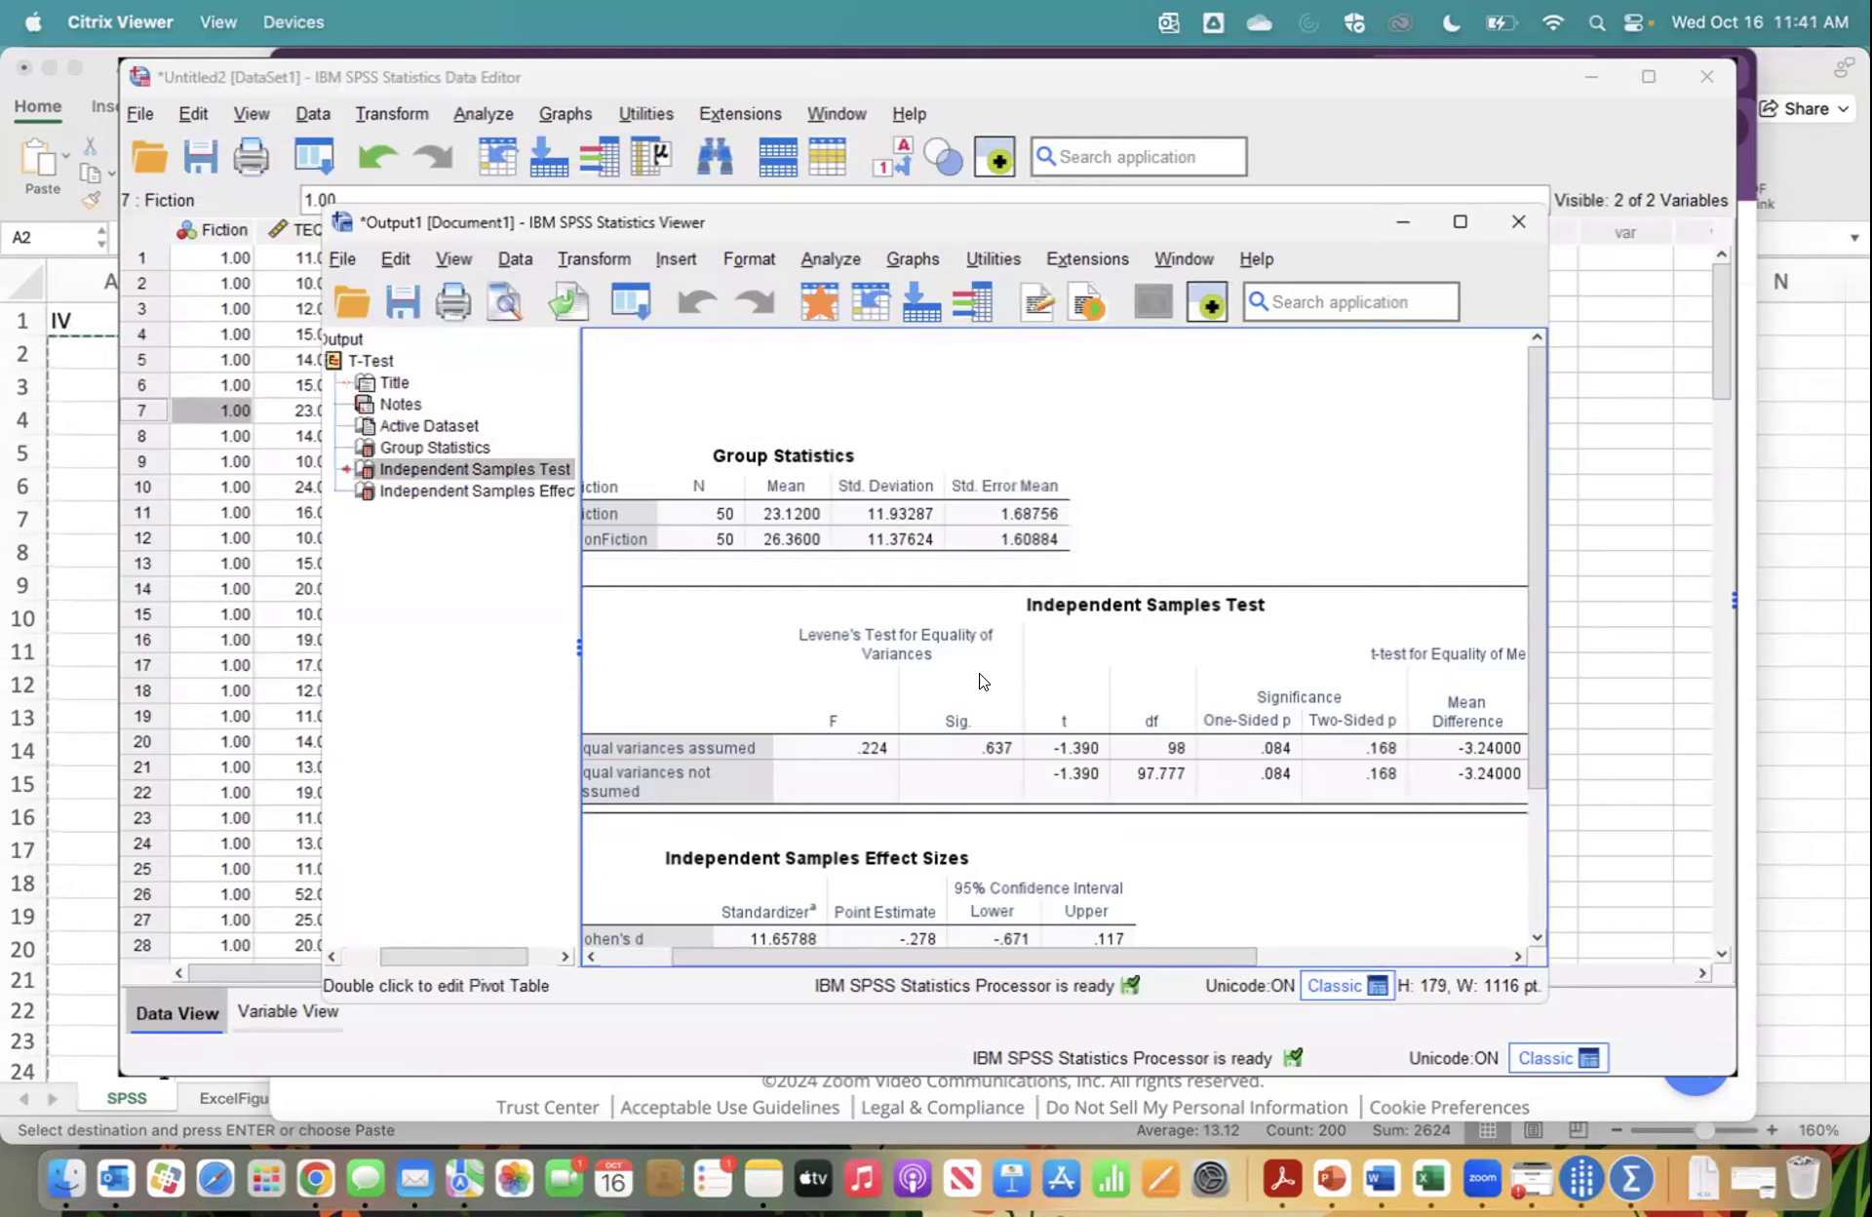
pyautogui.scroll(-4, 980, 680)
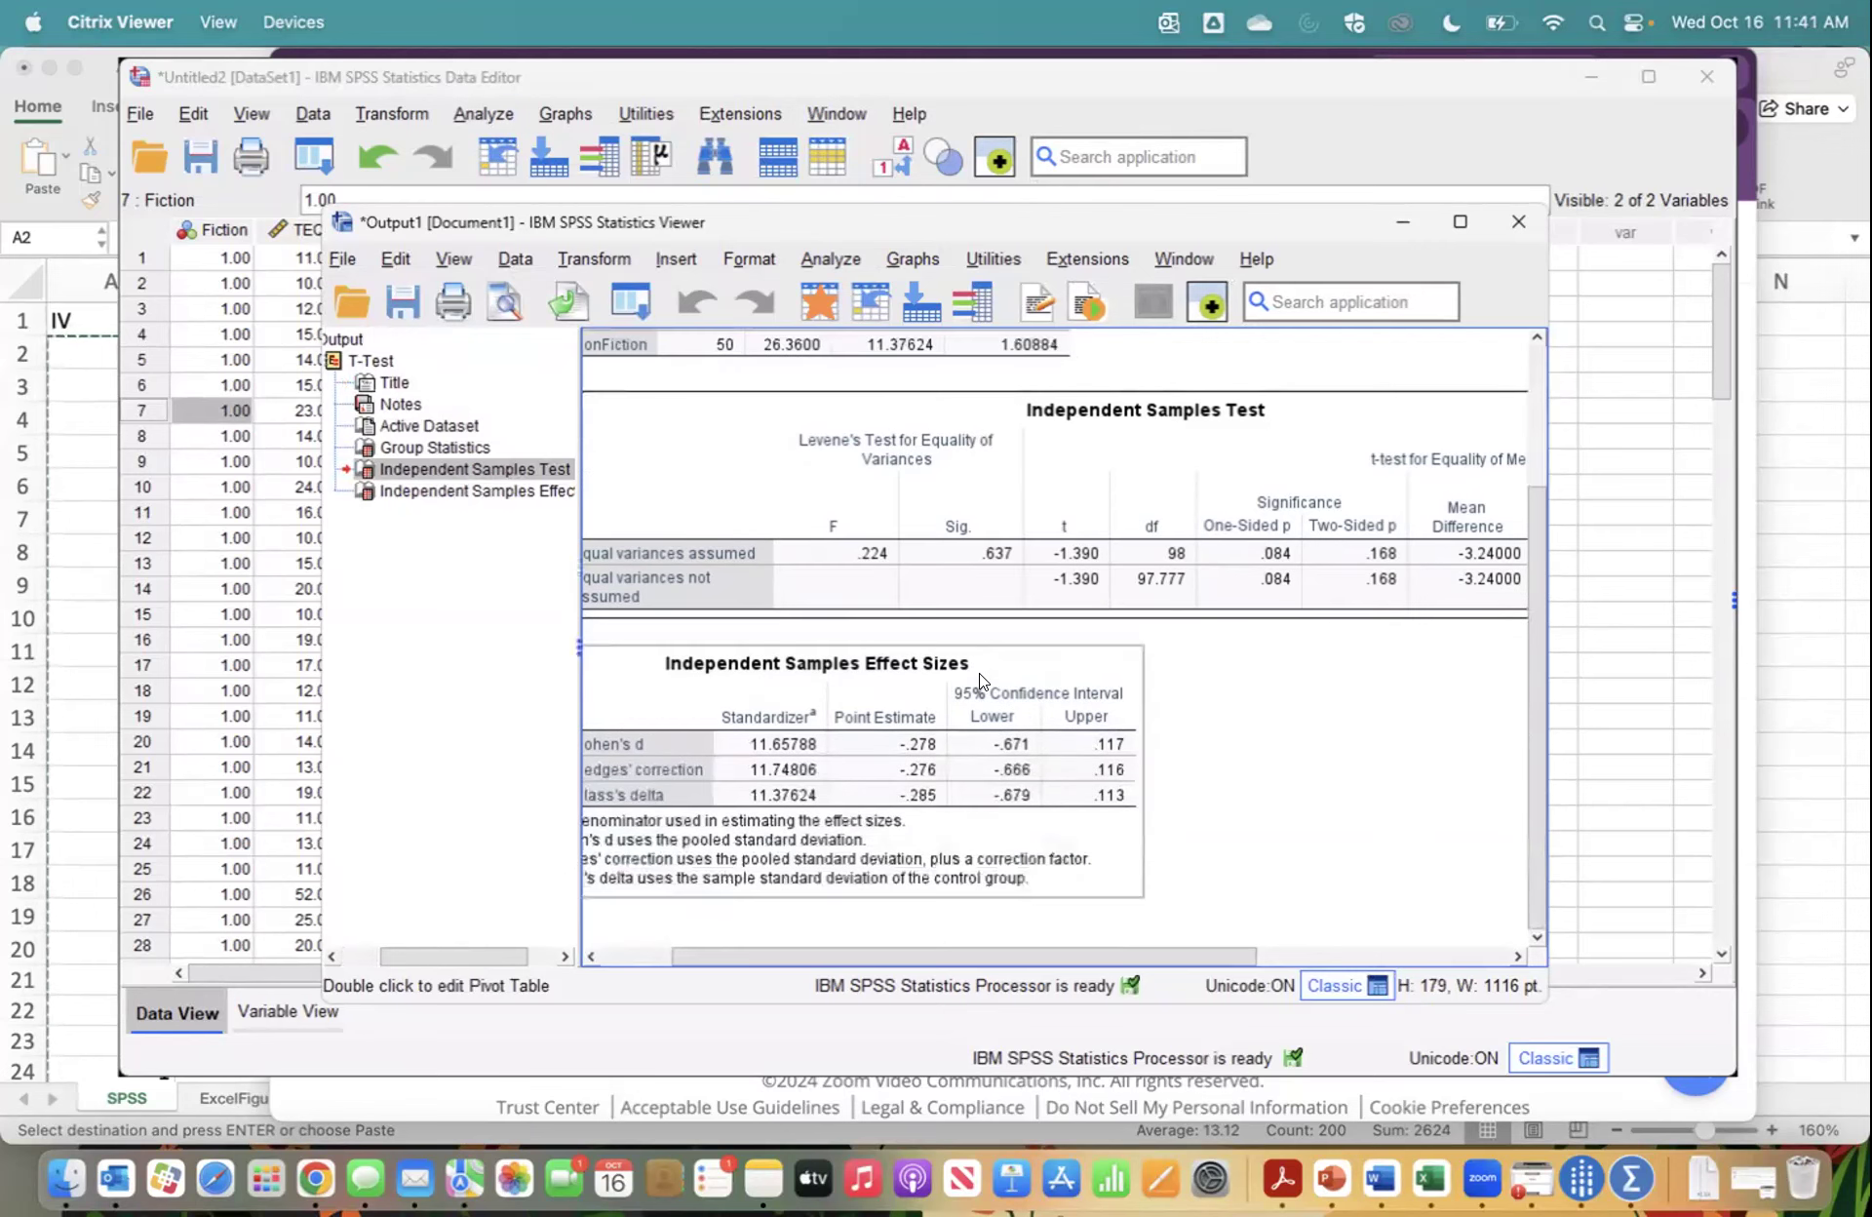
pyautogui.scroll(4, 928, 614)
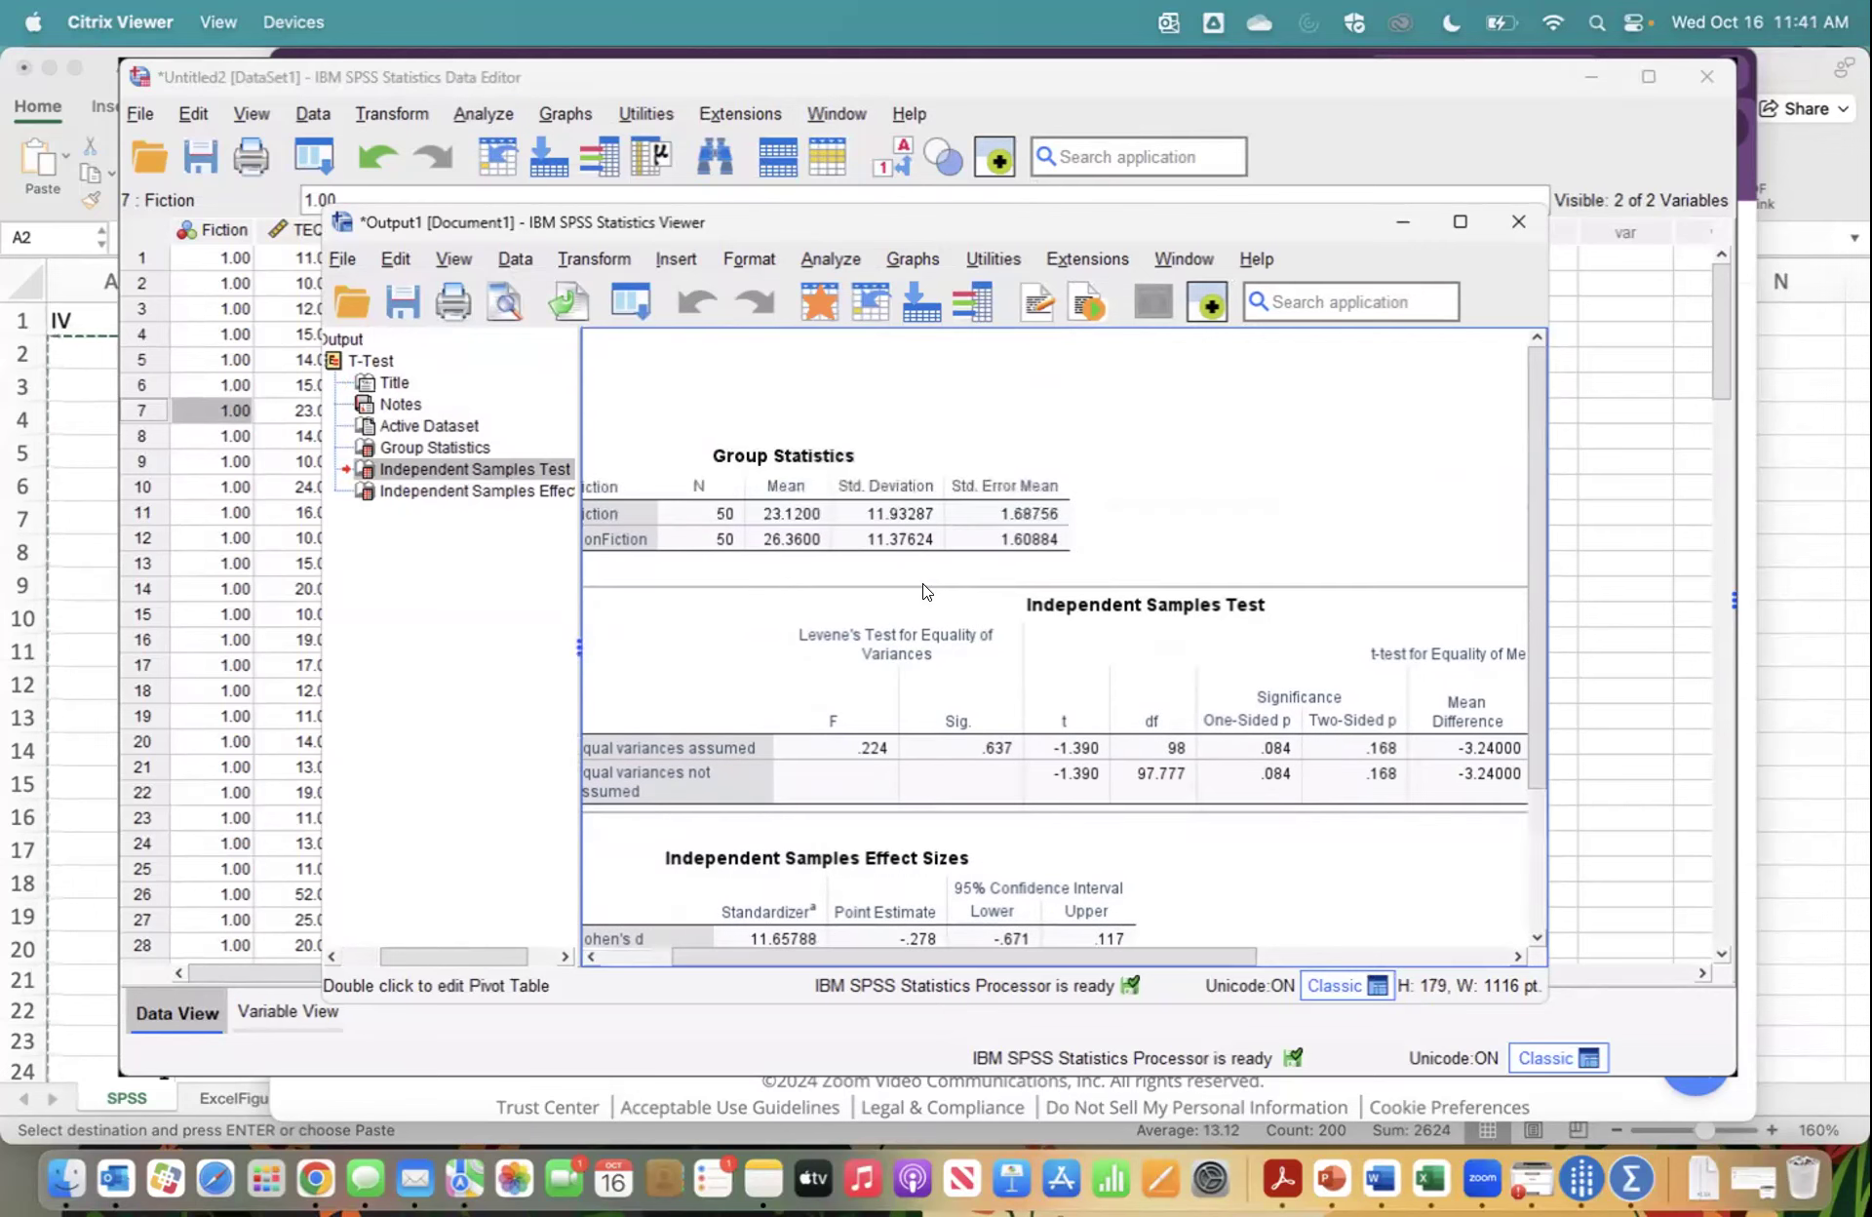
# - Copy the Group Statistics table from the output and switch to the ExcelFigure sheet of the Excel workbook
pyautogui.click(918, 528)
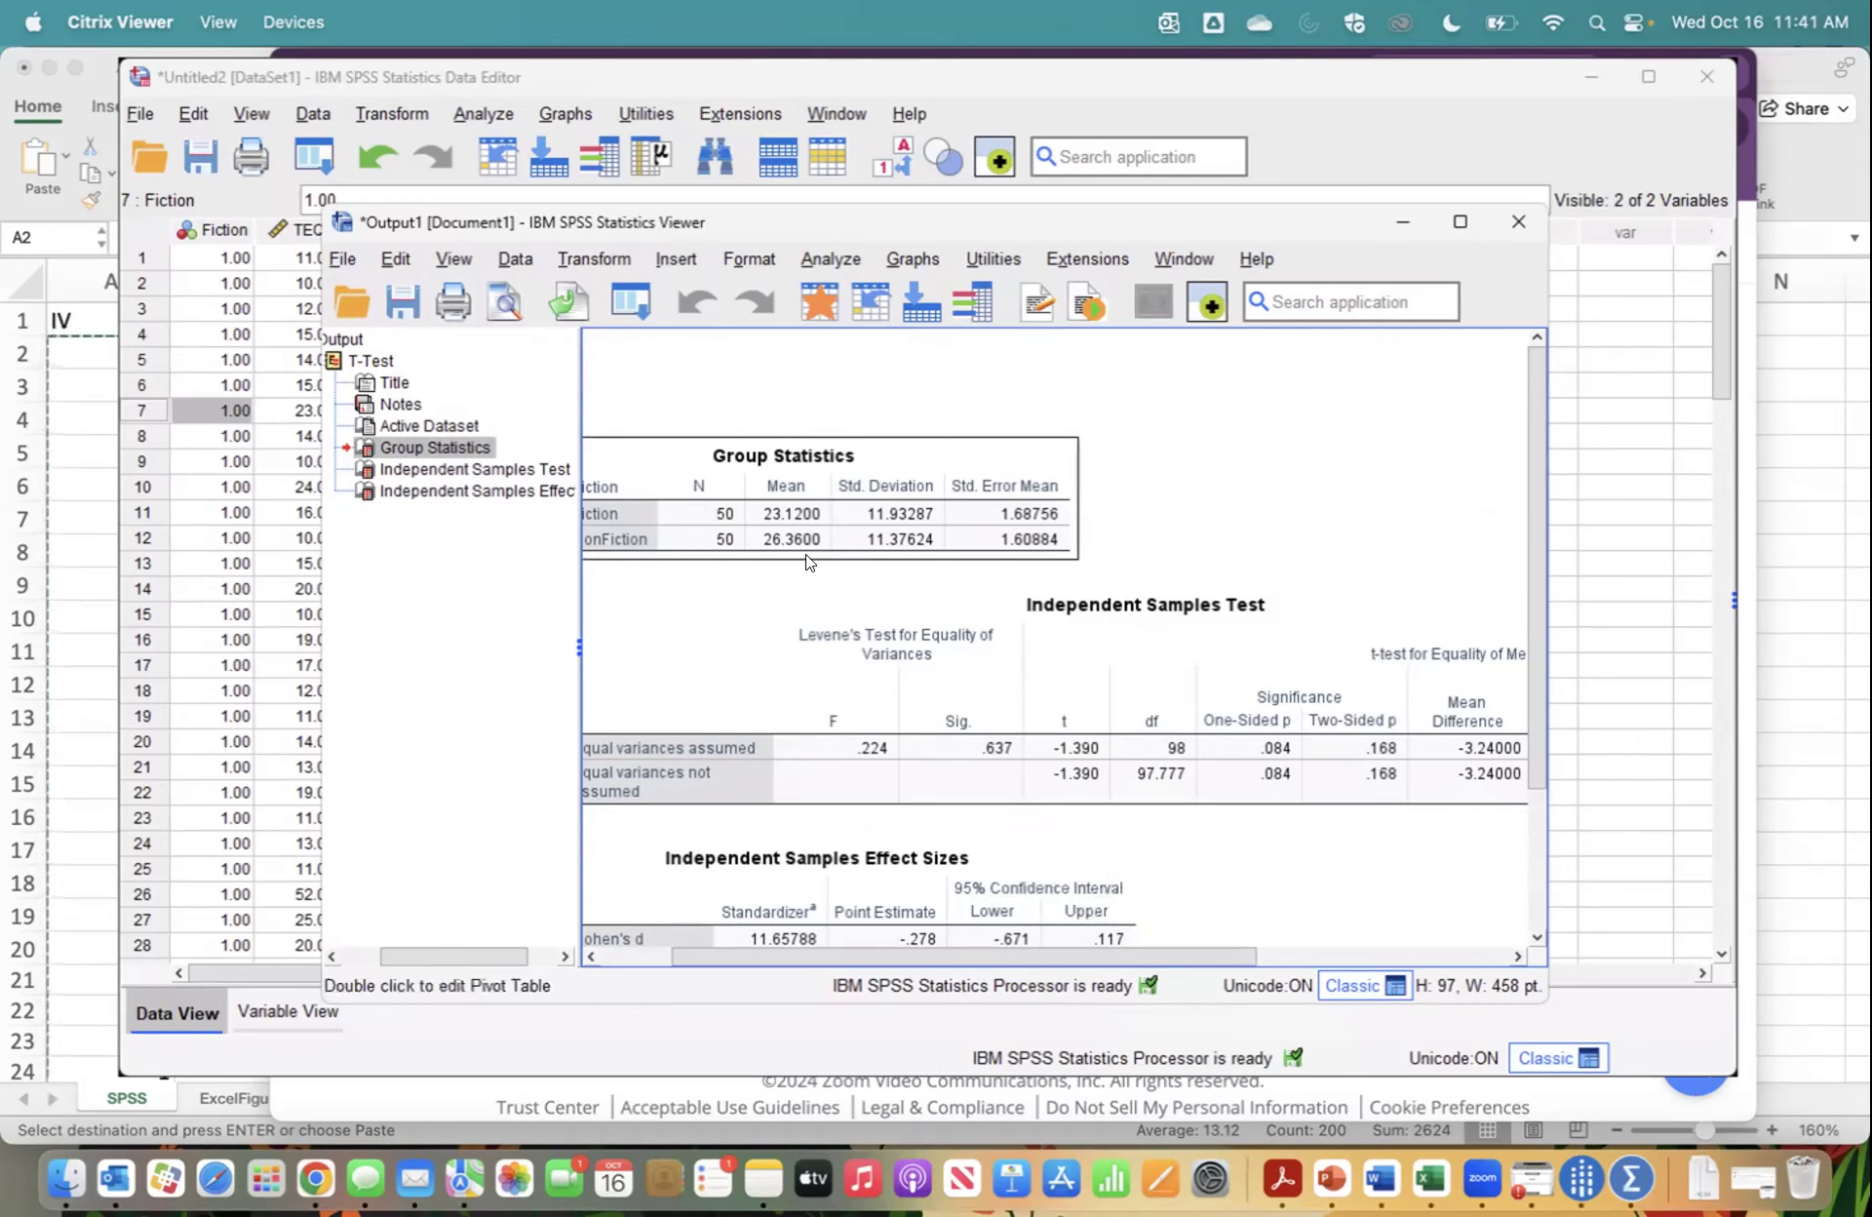
pyautogui.hotkey('ctrl', 'c')
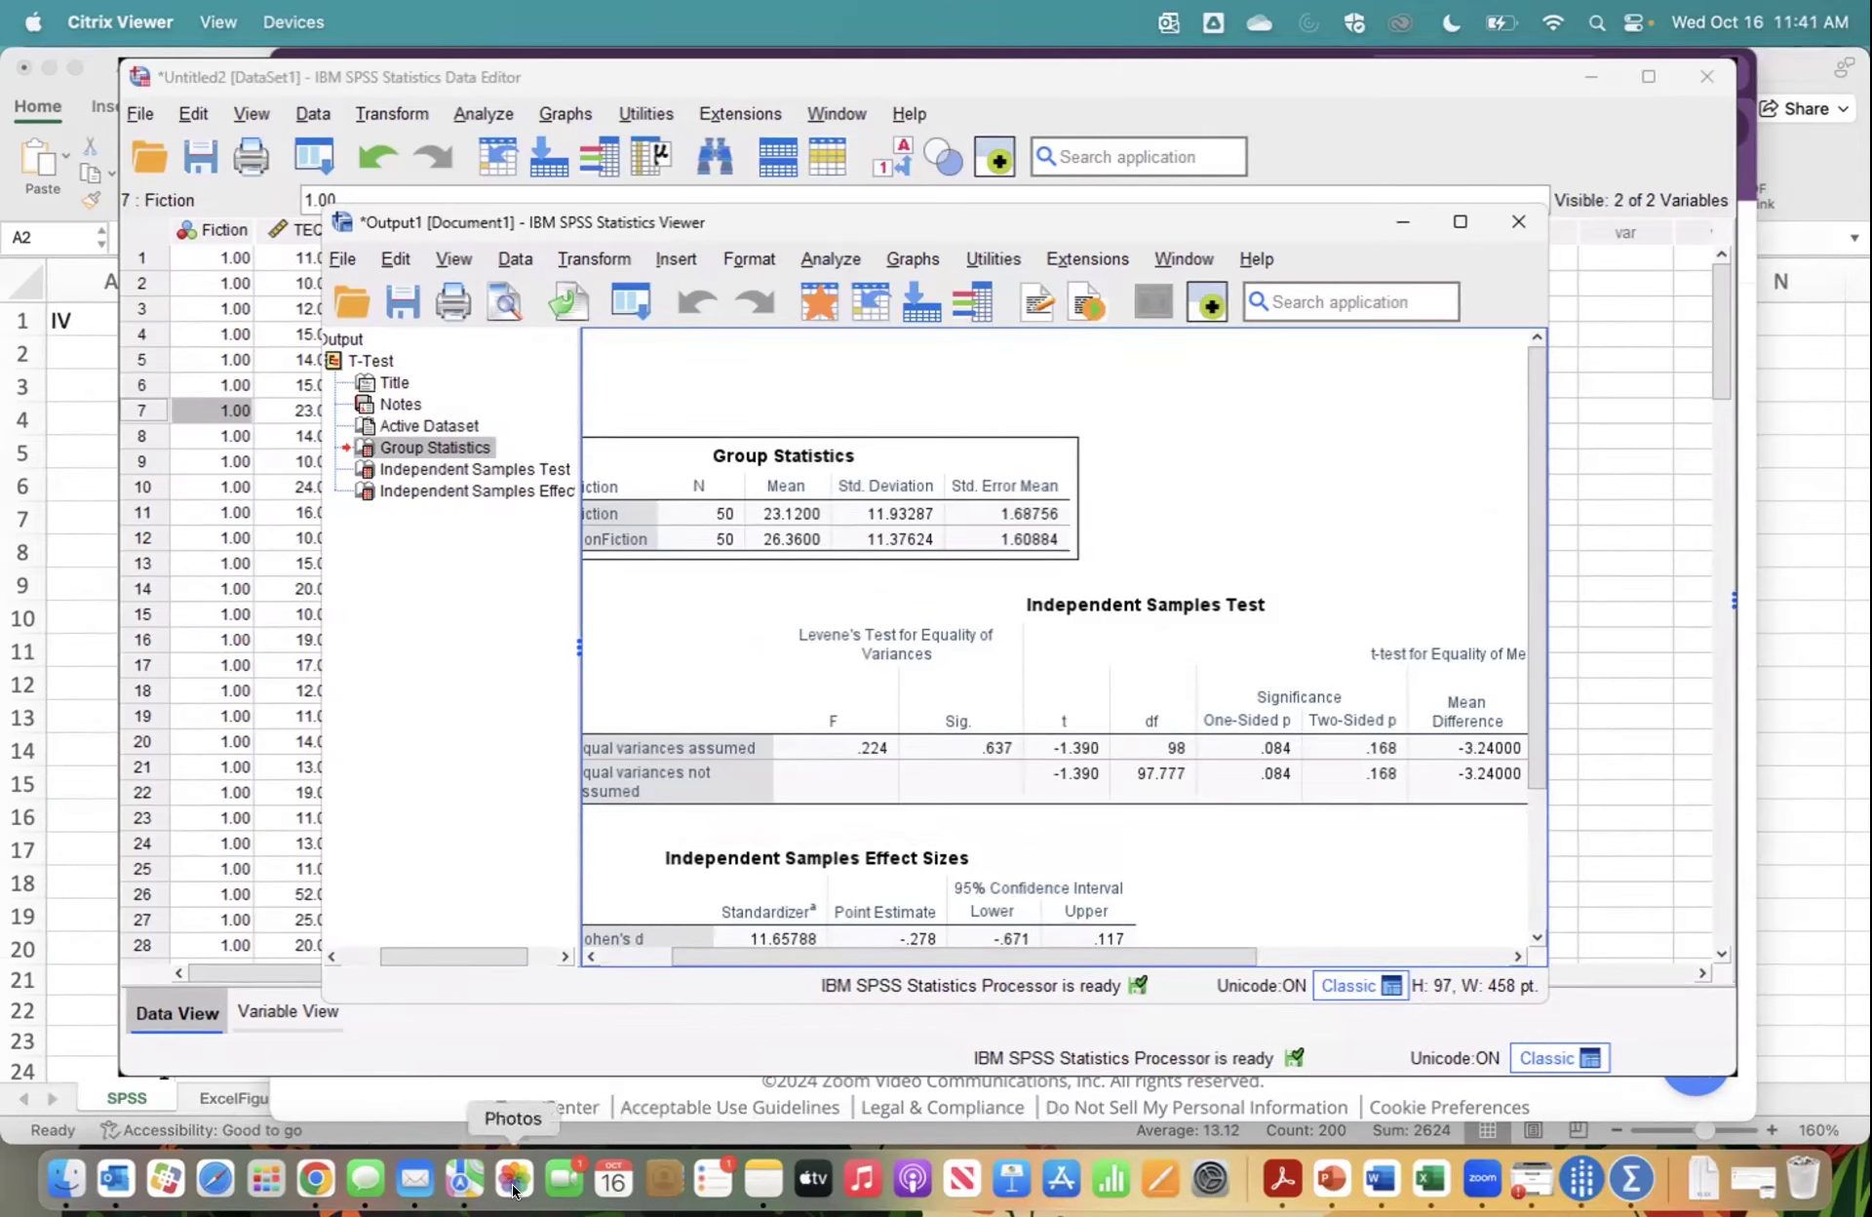
pyautogui.click(1429, 1182)
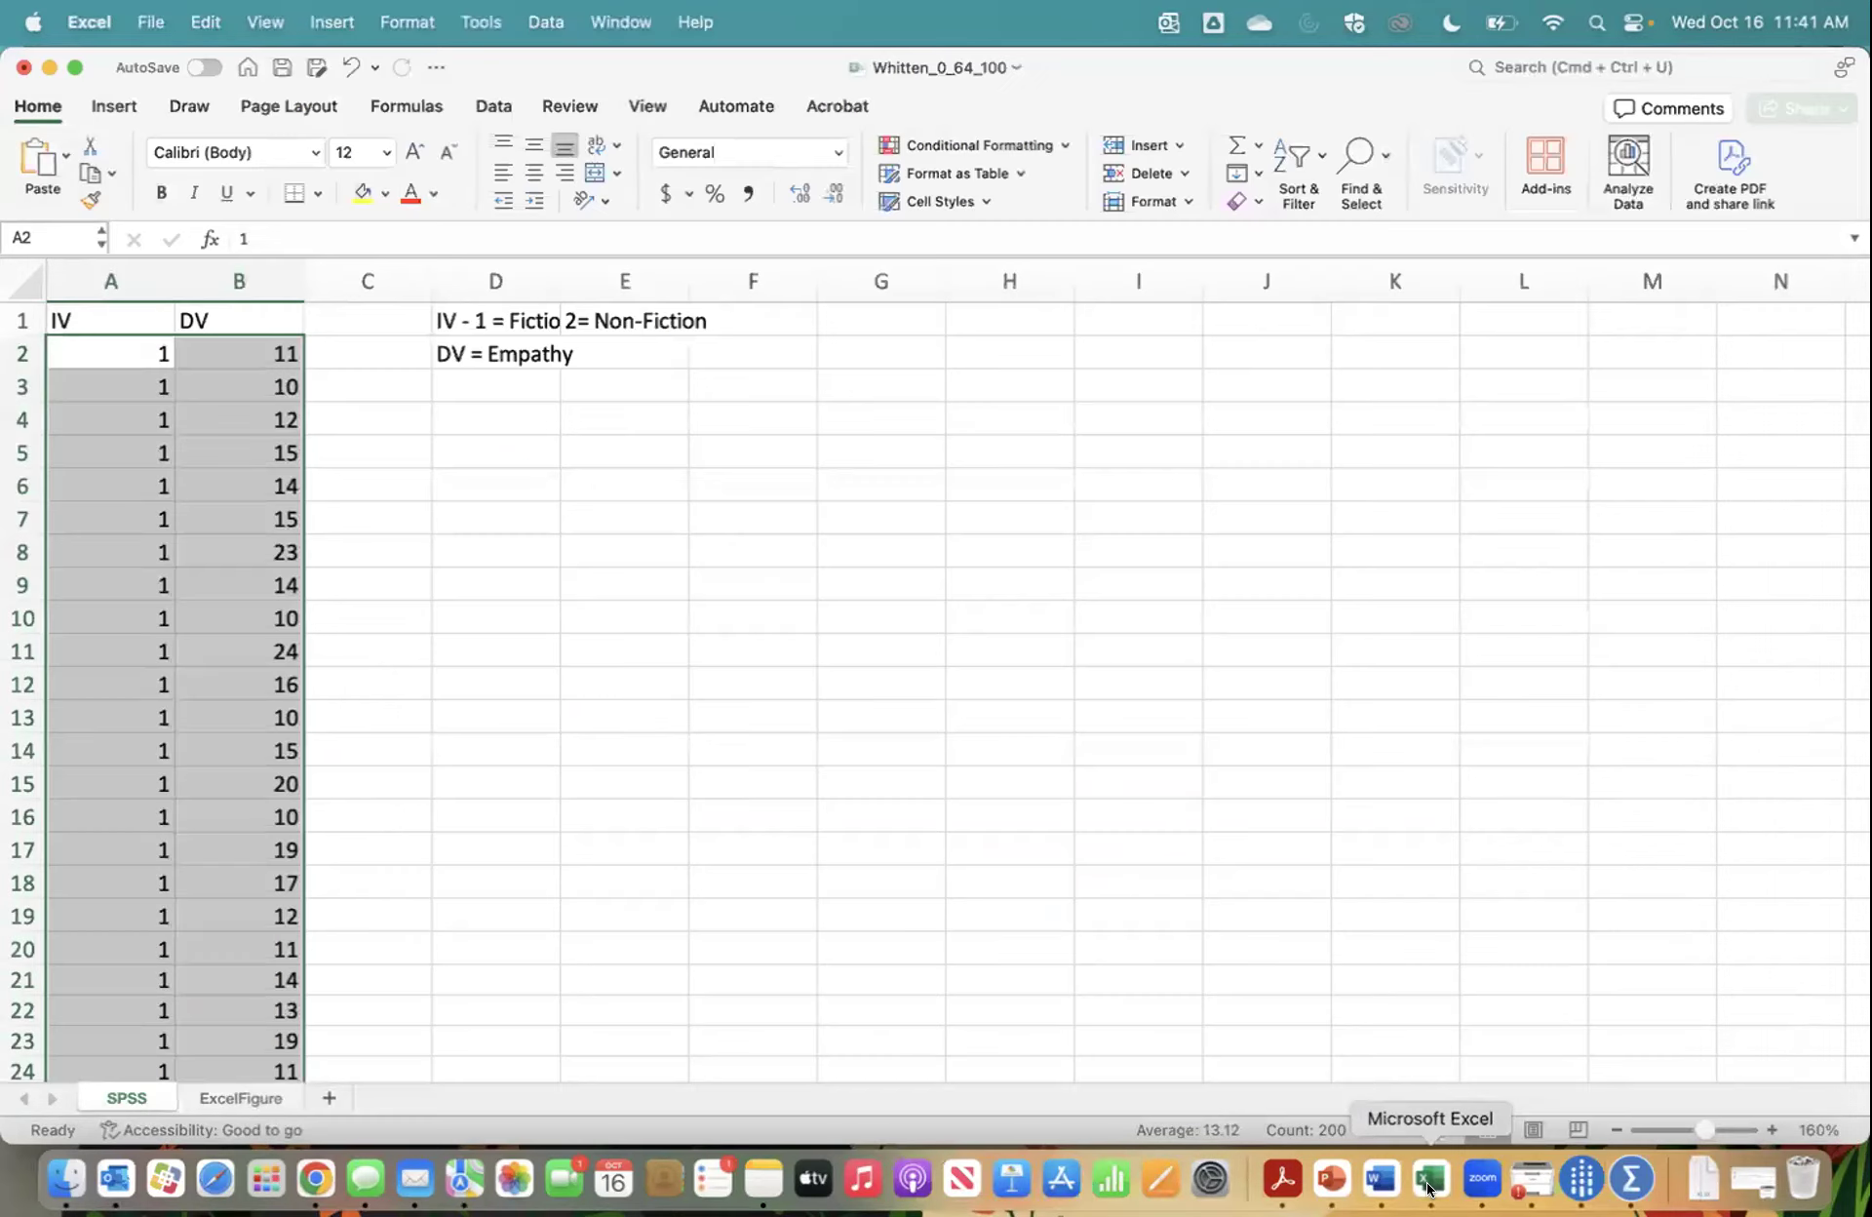
pyautogui.click(261, 1106)
# - Try to calculate the Fiction mean in A52 with the formula =mean(A2:A51)
pyautogui.click(146, 1001)
pyautogui.click(147, 1001)
pyautogui.write('=mean')
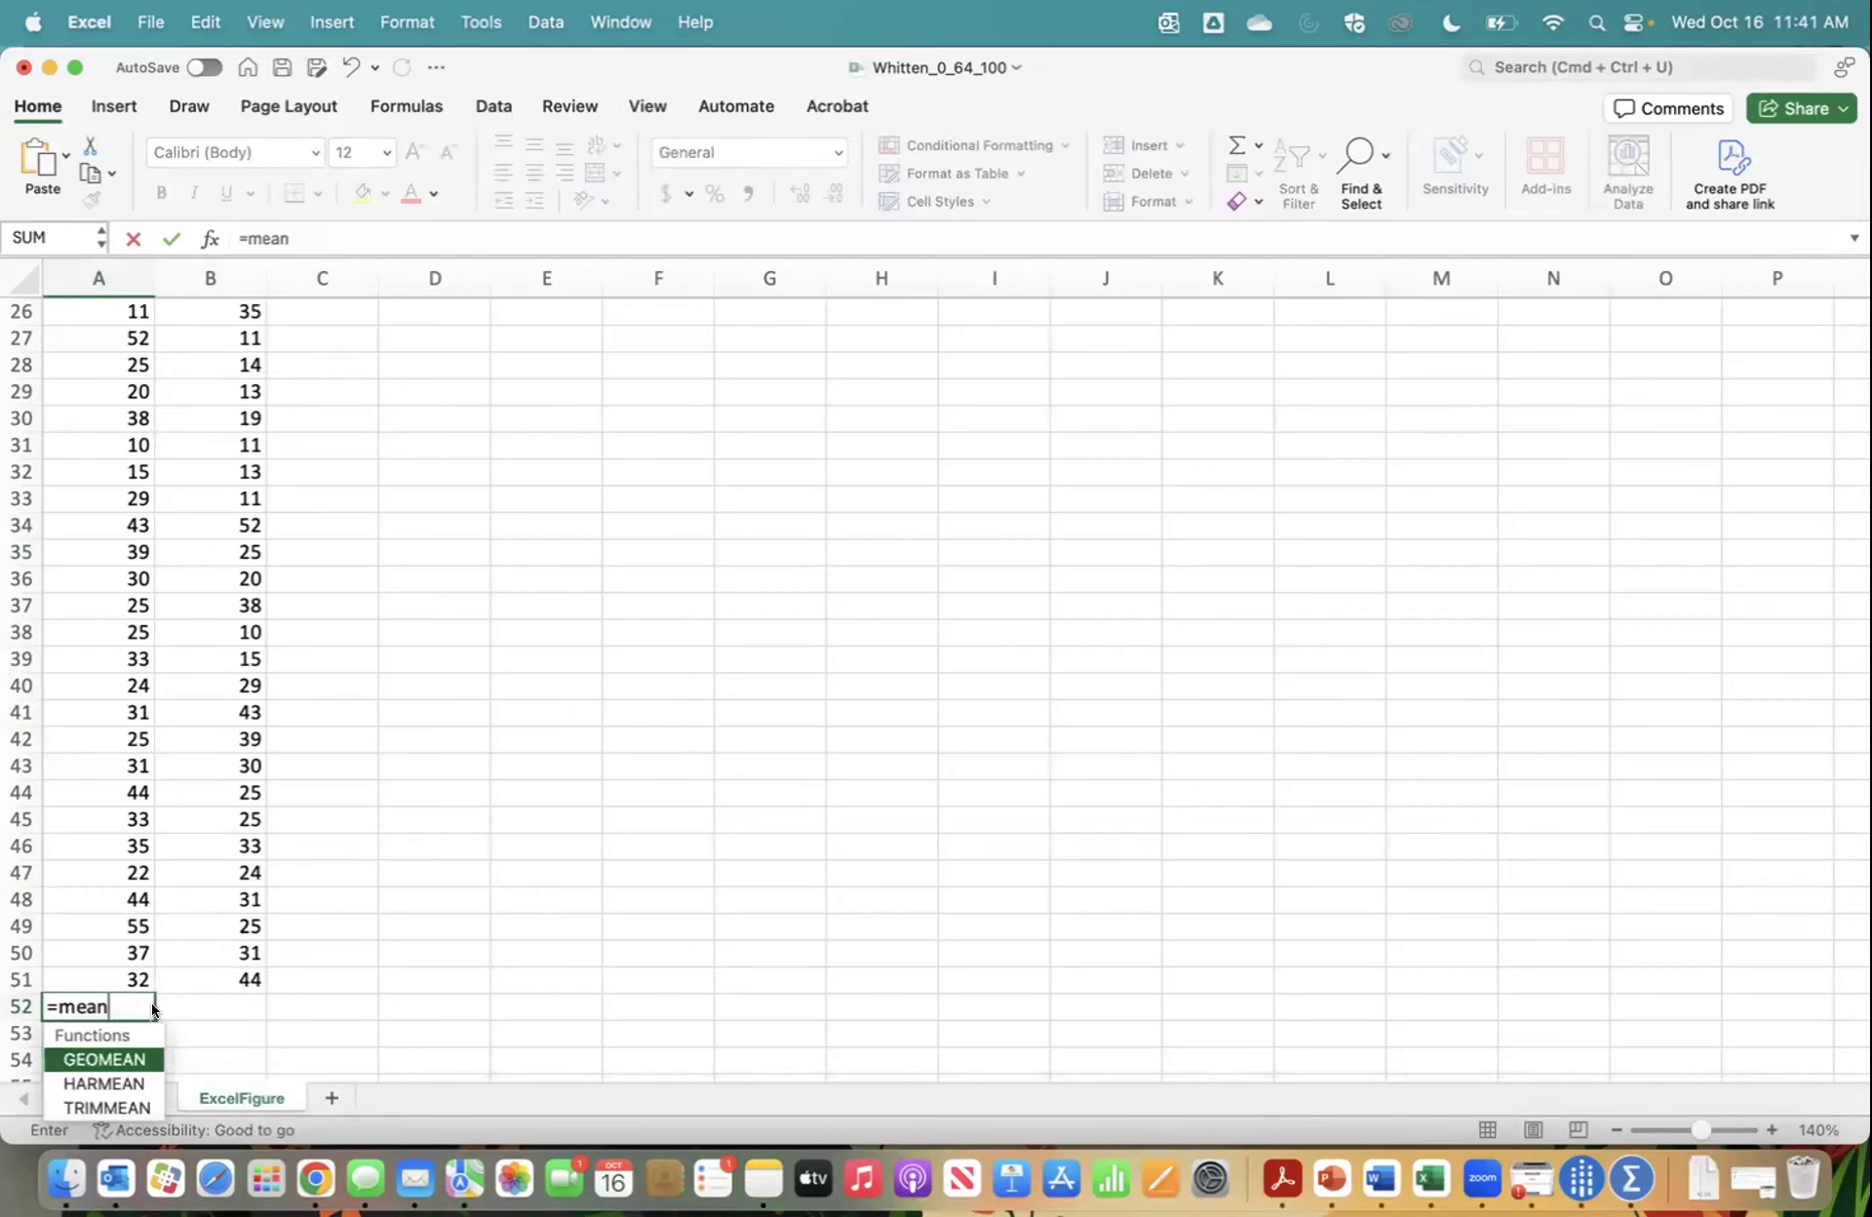
pyautogui.write('(')
pyautogui.click(104, 971)
pyautogui.moveTo(103, 971); pyautogui.dragTo(88, 329)
pyautogui.press('Return')
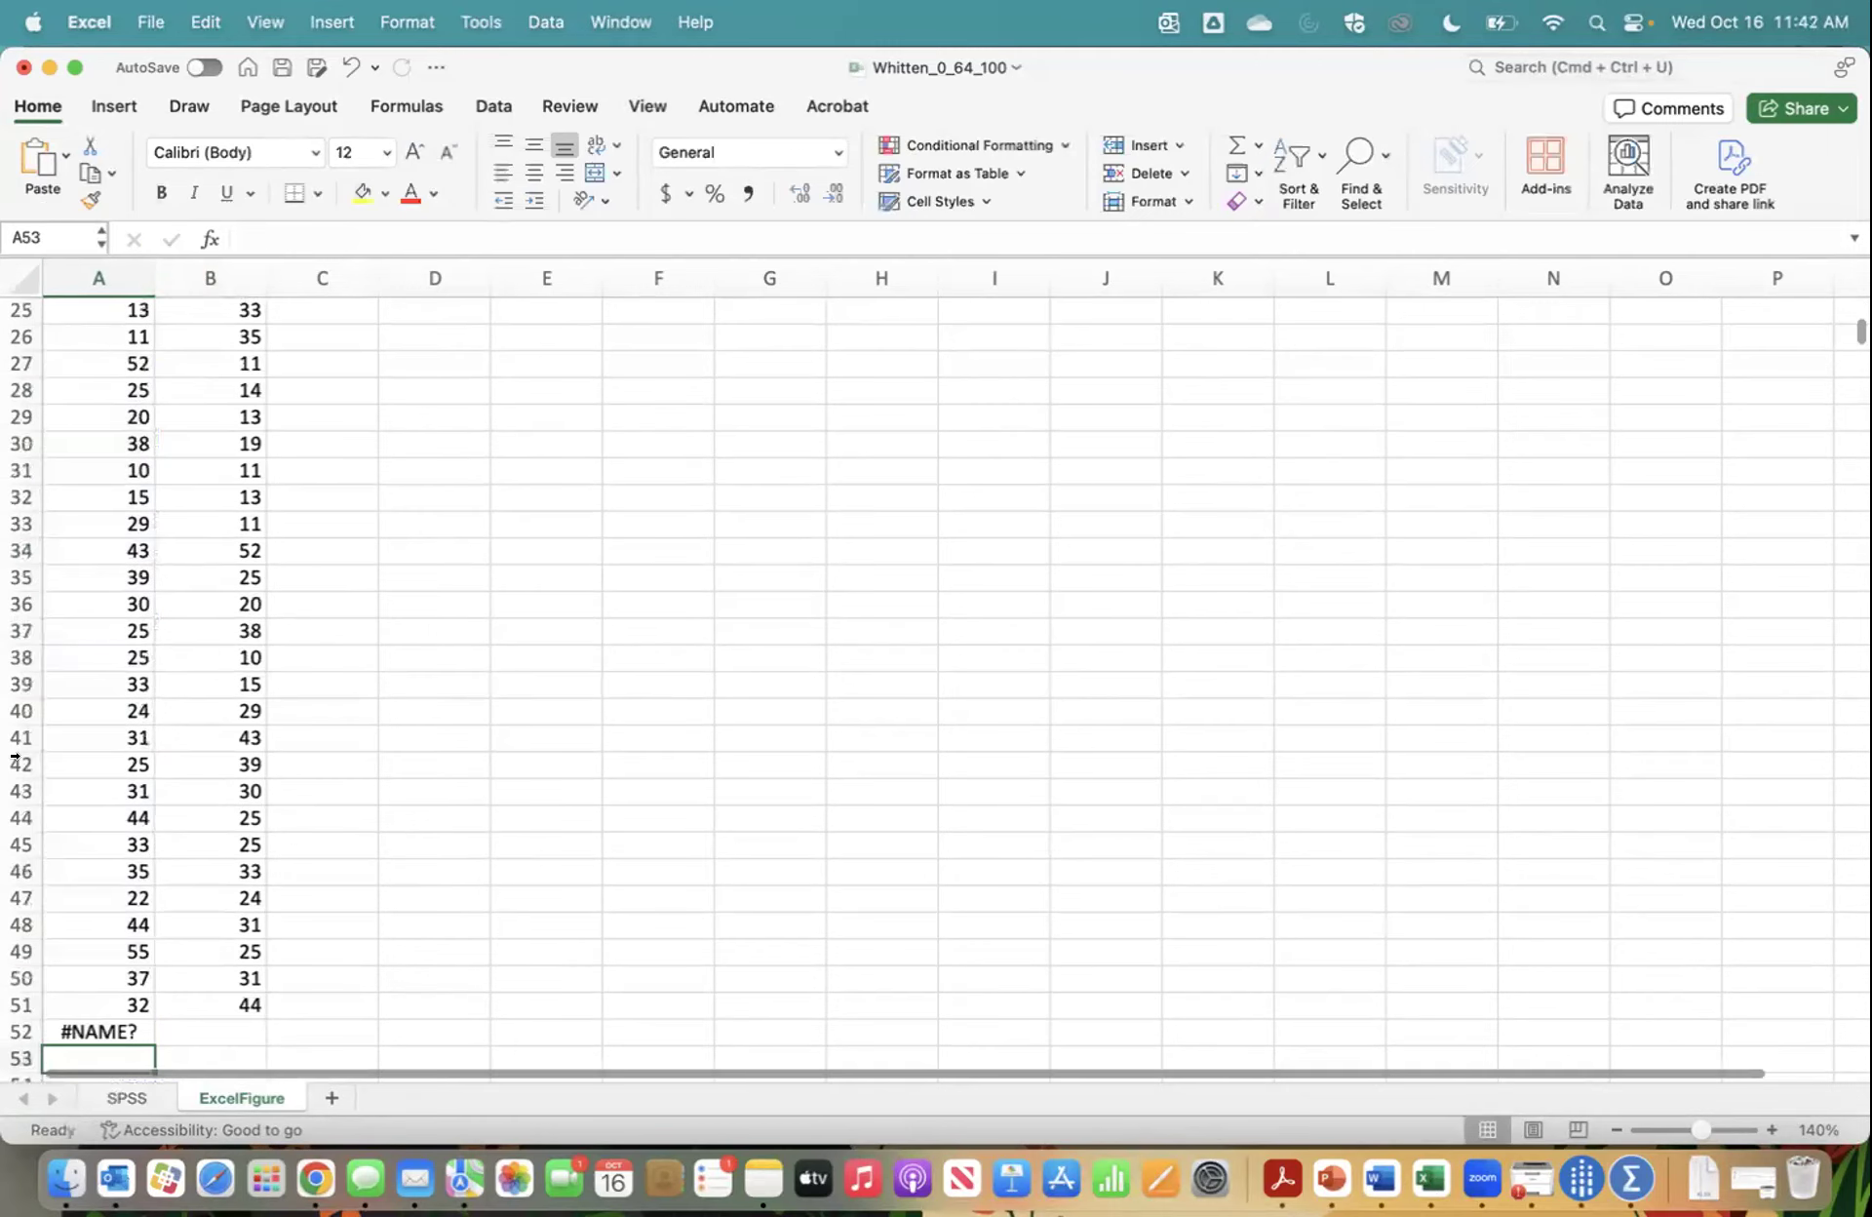
# - Average the Fiction scores A2:A51 in cell A52 and fill the formula across to B52 for Non-Fiction
pyautogui.click(80, 1032)
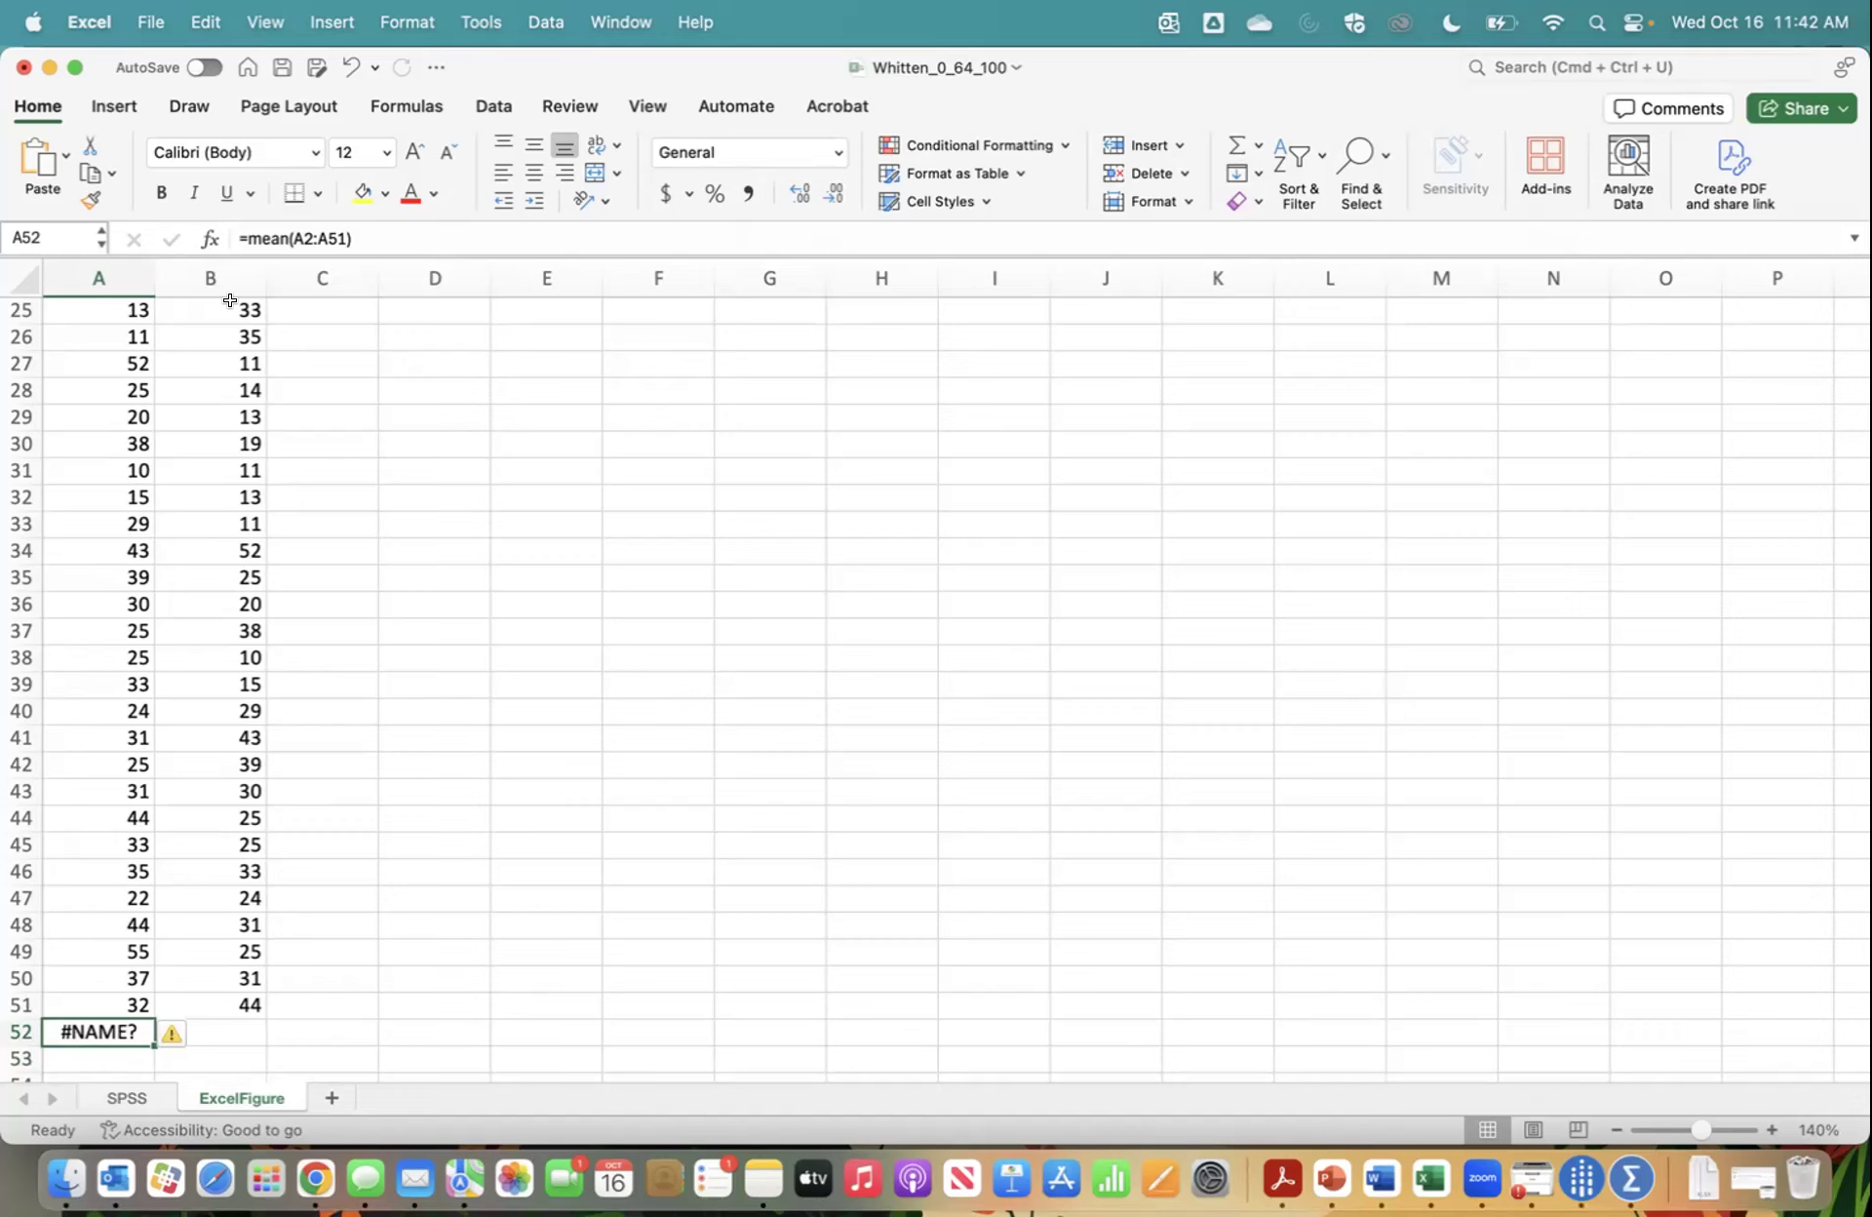
pyautogui.write('=a')
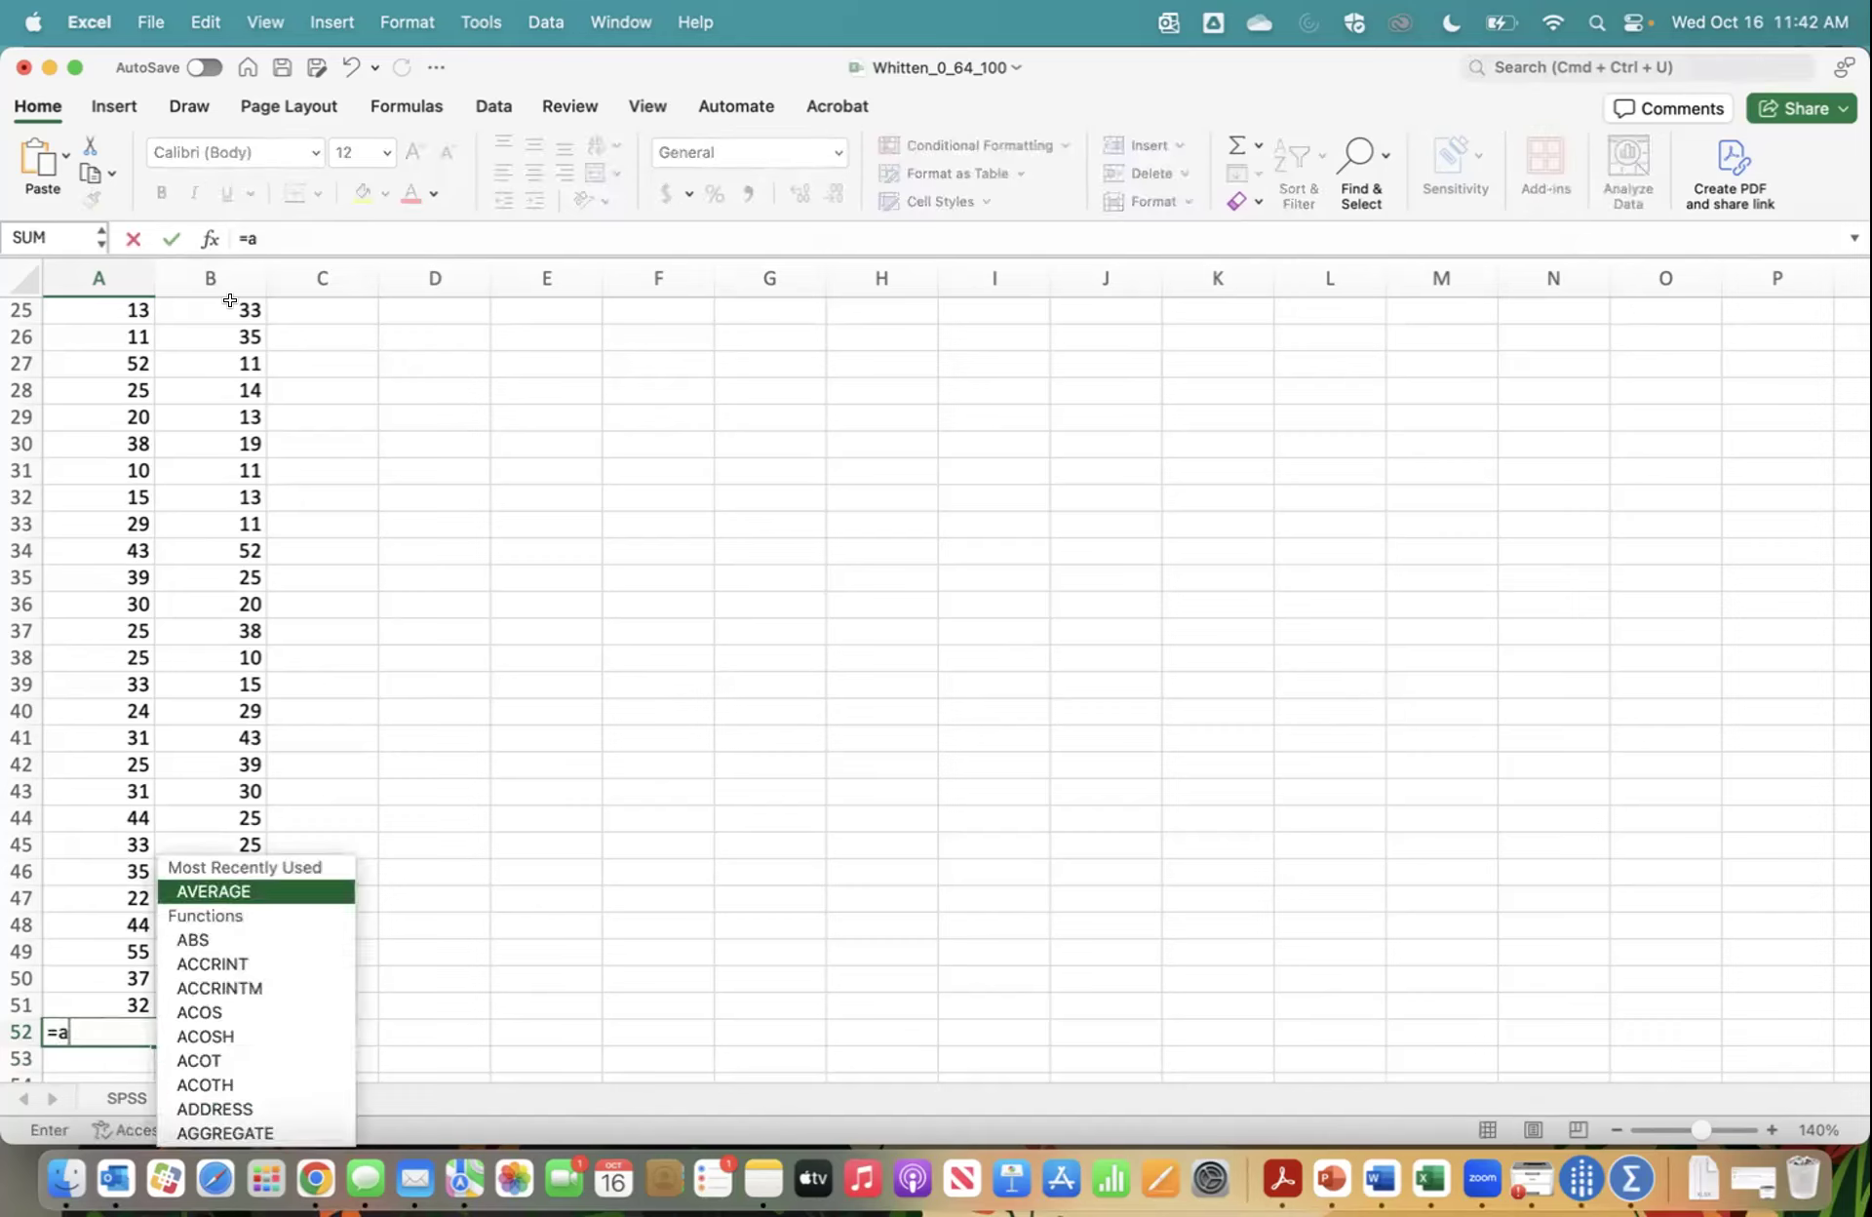
pyautogui.write('ver')
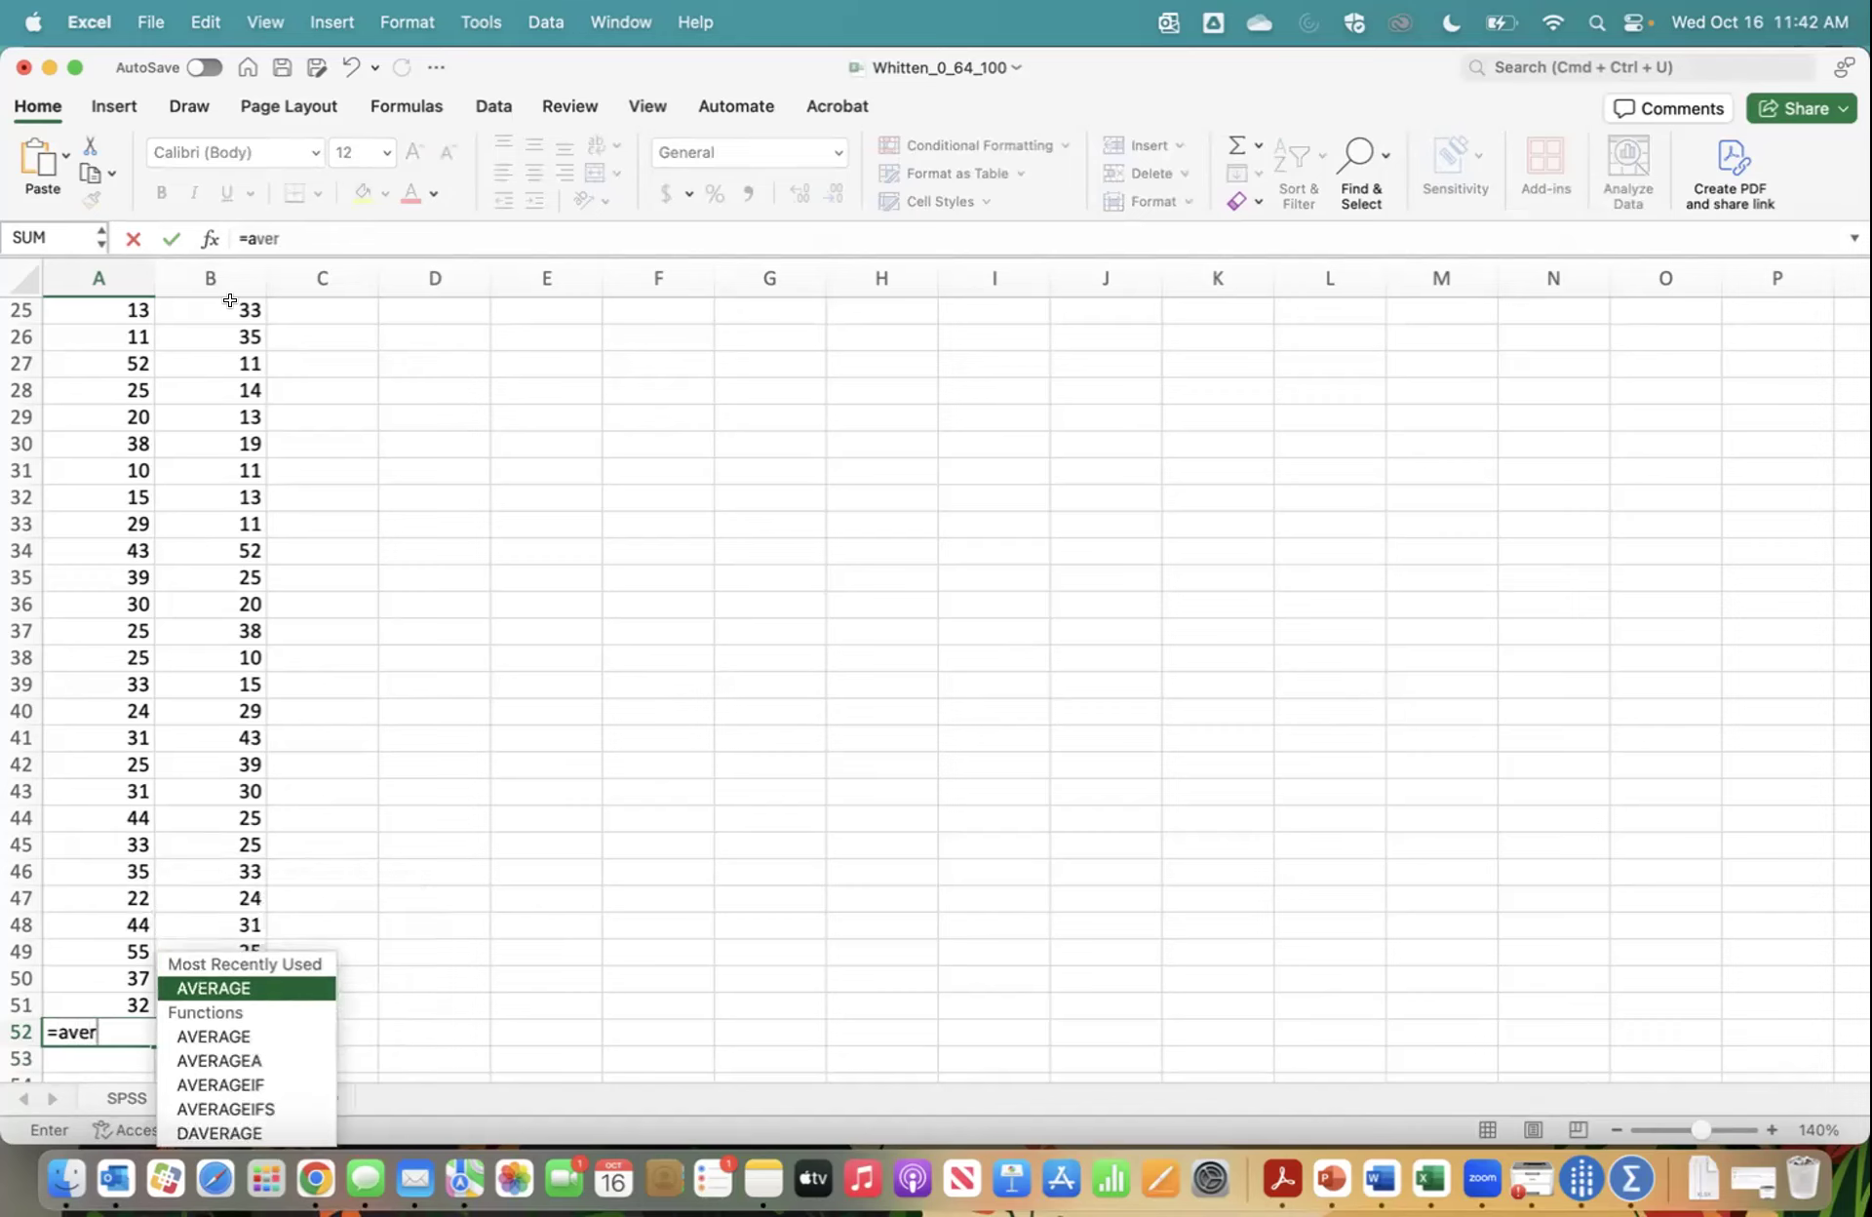
pyautogui.write('age(')
pyautogui.moveTo(93, 1003); pyautogui.dragTo(78, 323)
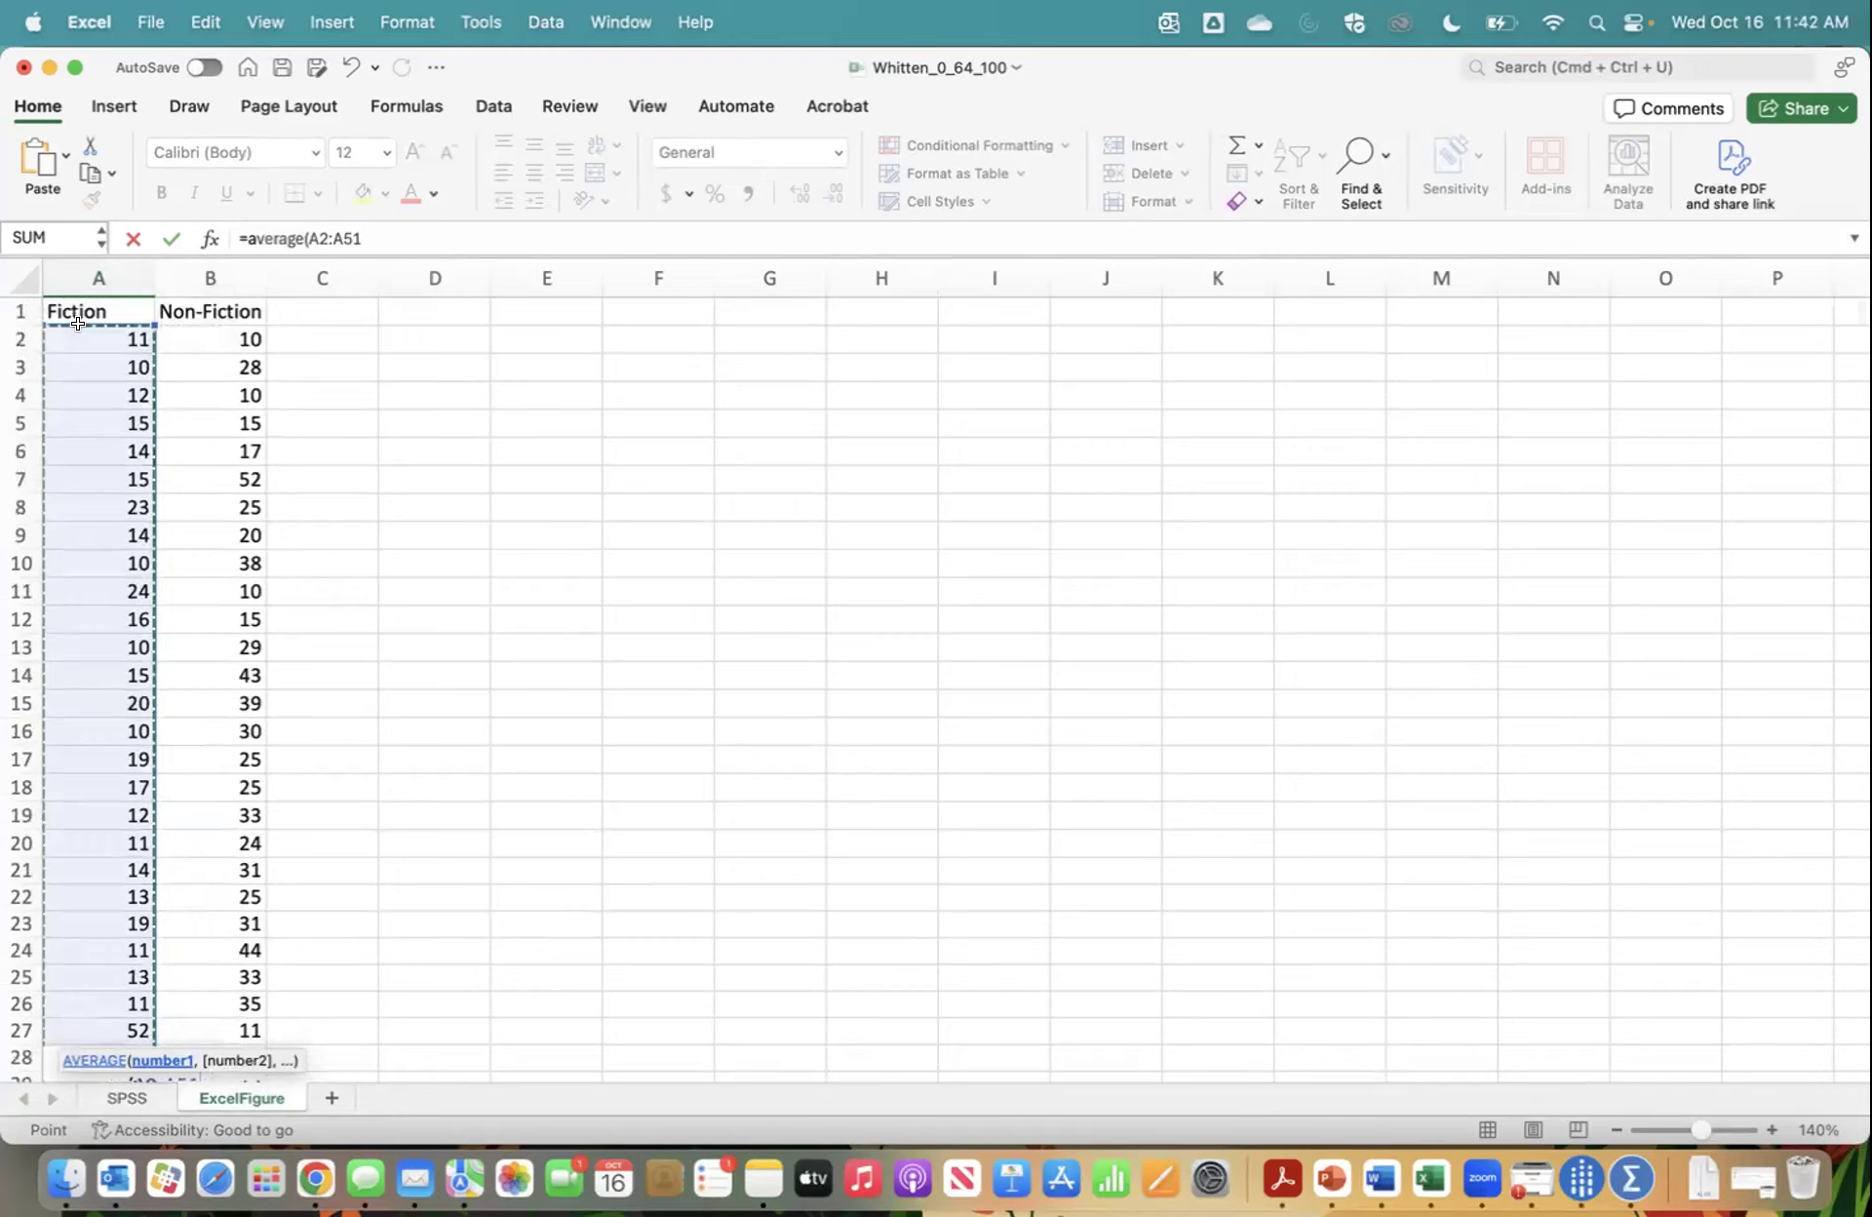
pyautogui.press('Return')
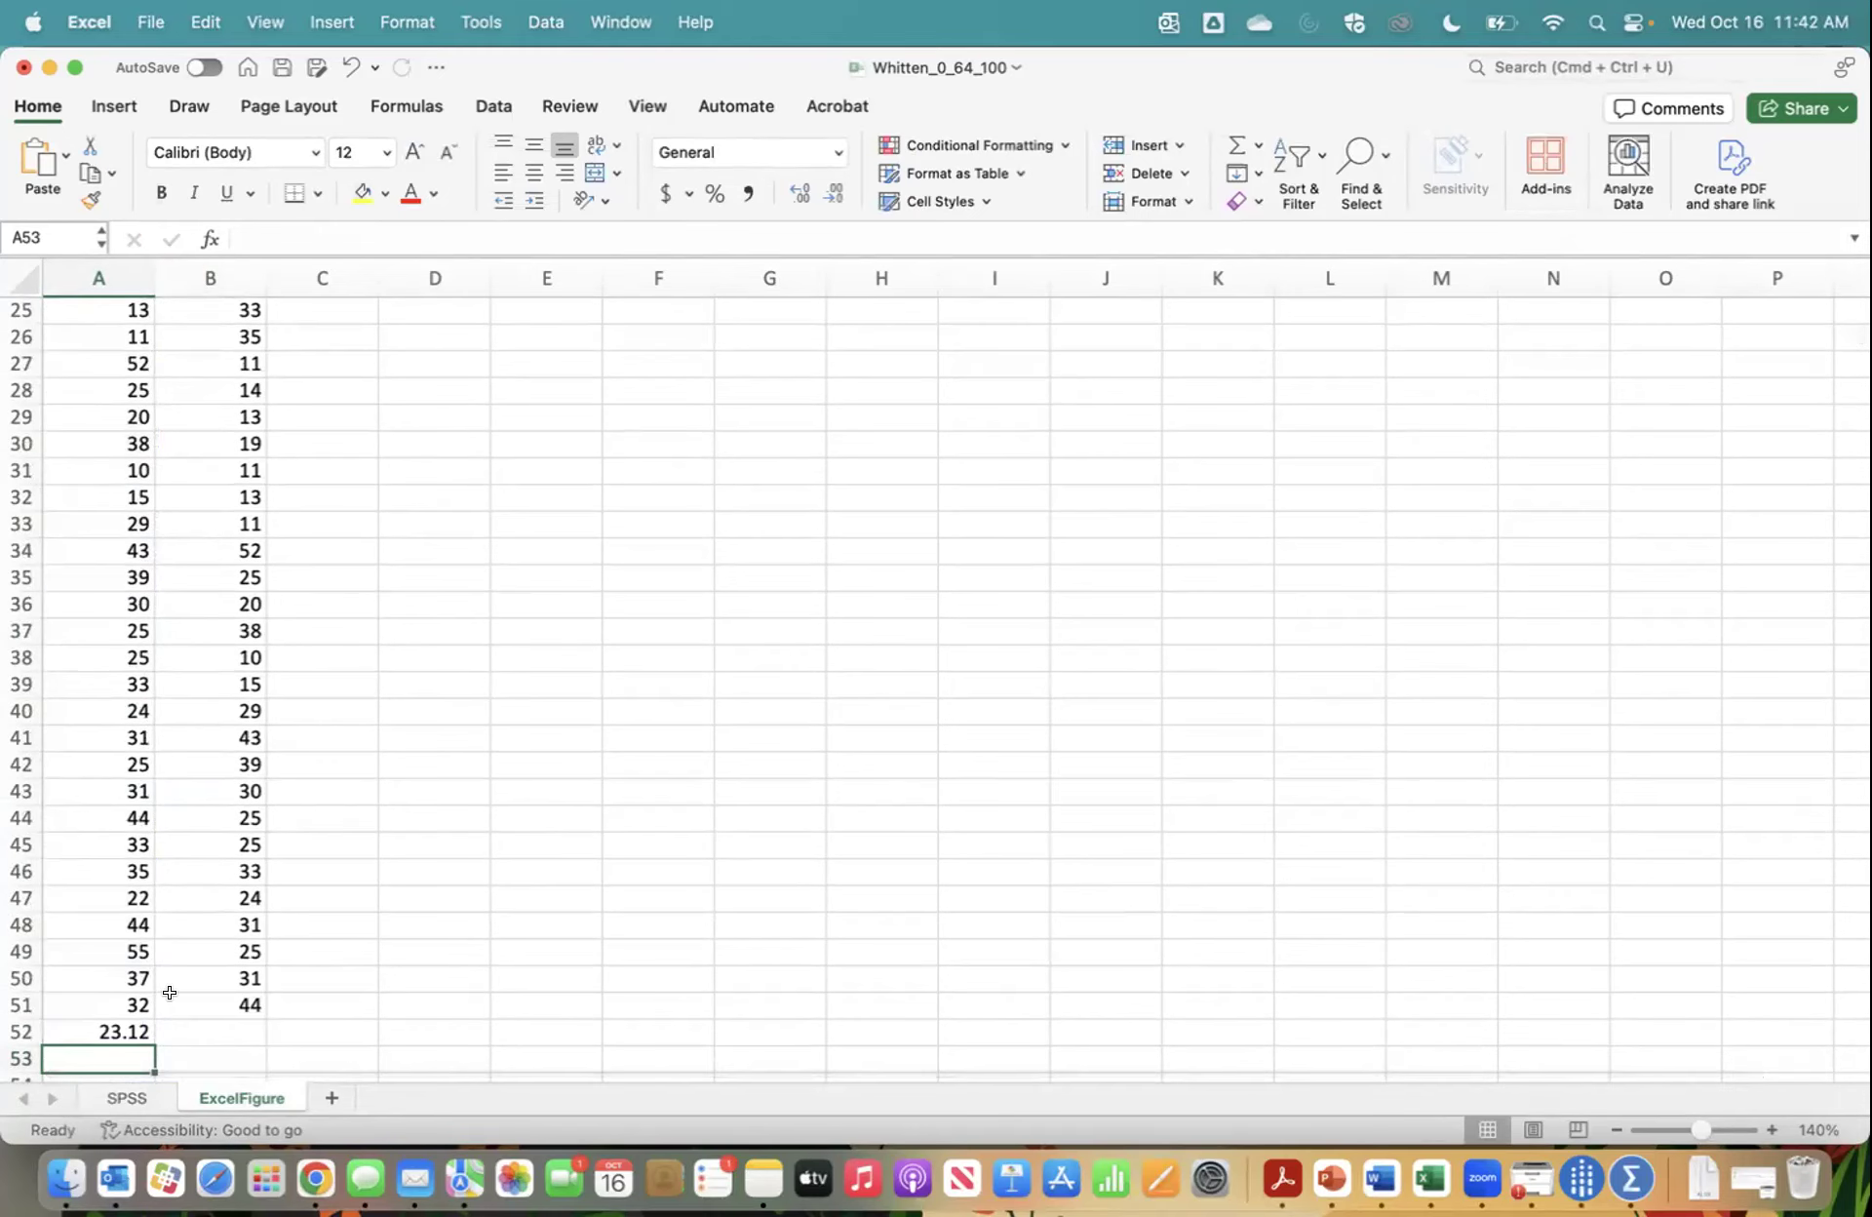
pyautogui.click(125, 1033)
pyautogui.moveTo(153, 1045); pyautogui.dragTo(223, 1036)
# - Paste the copied Group Statistics table beside the score columns, starting at cell D2
pyautogui.scroll(10, 381, 731)
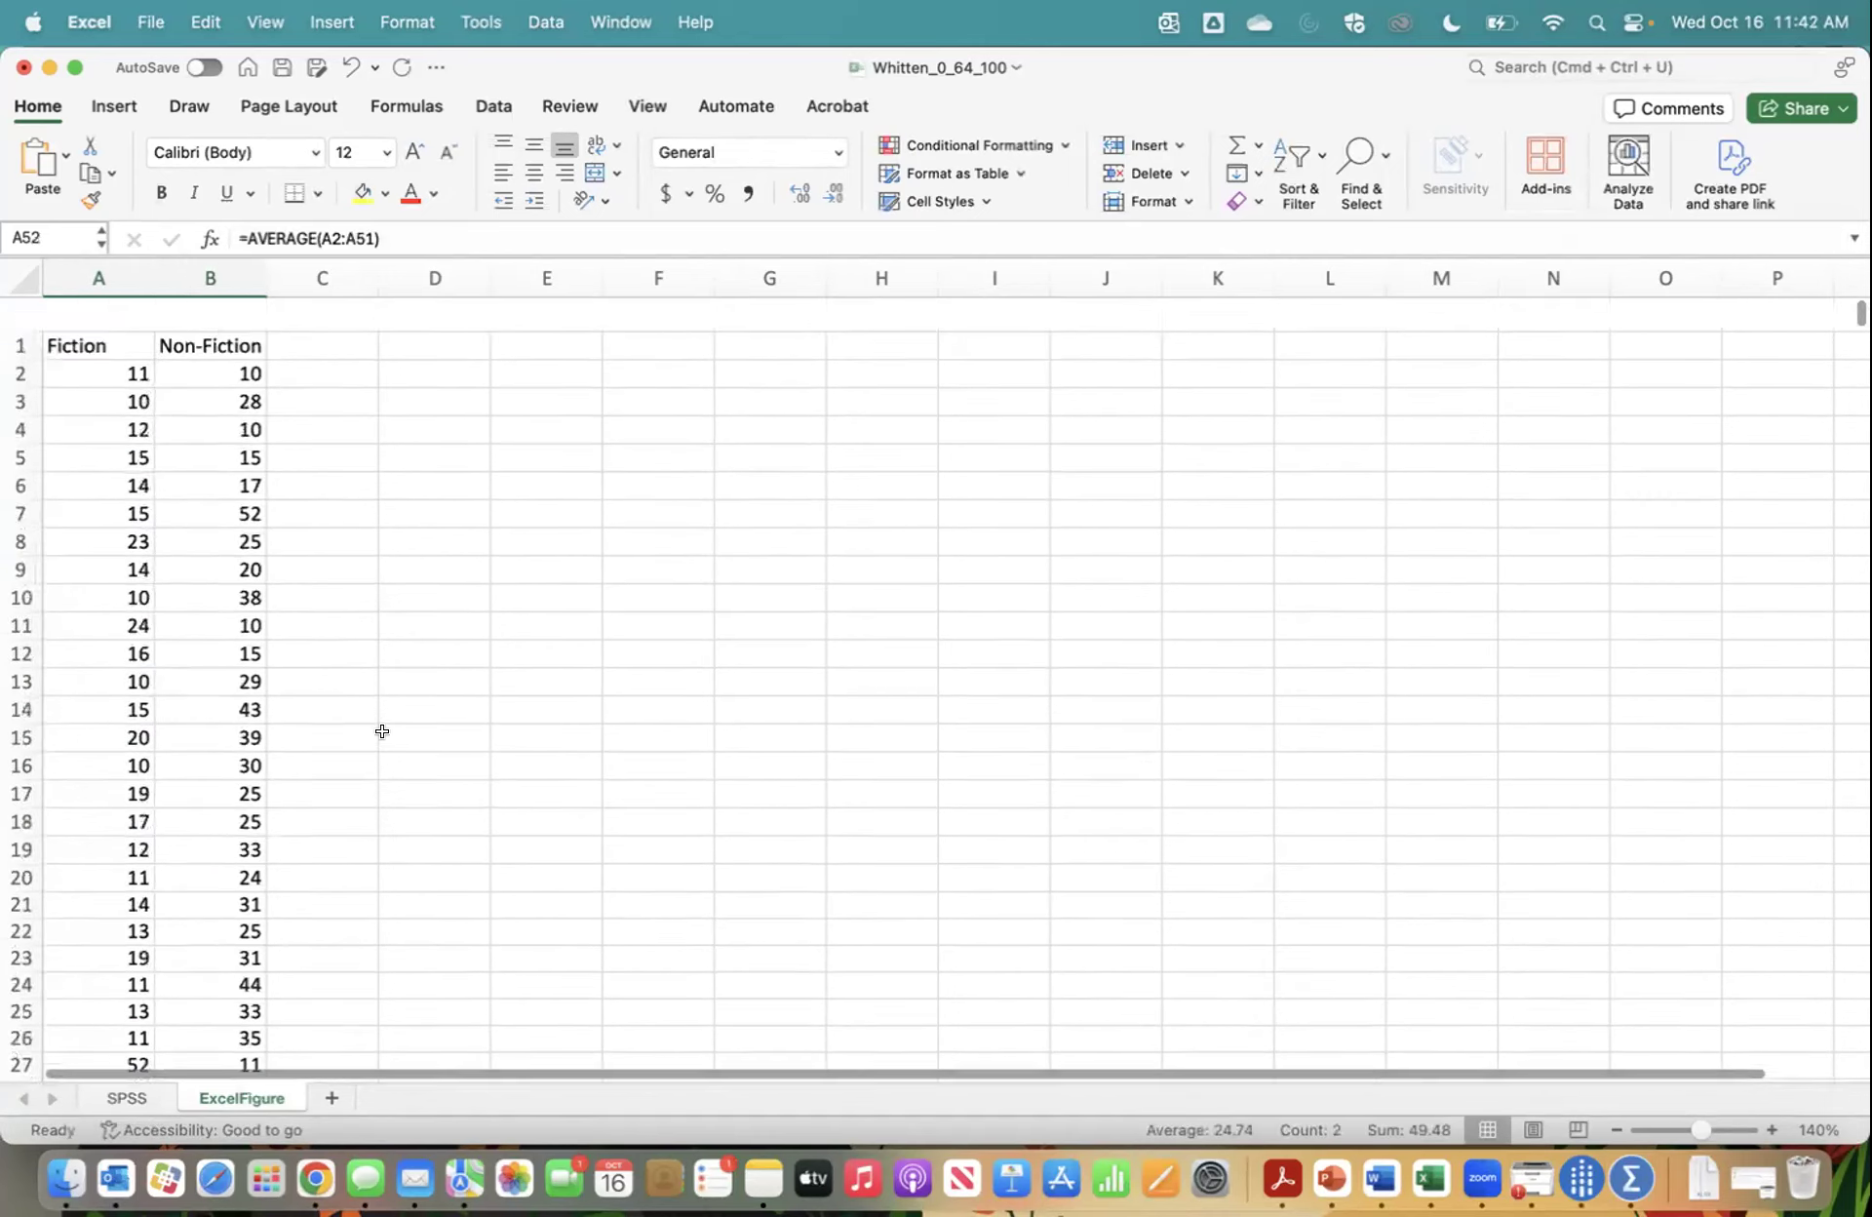
pyautogui.click(443, 562)
pyautogui.click(413, 333)
pyautogui.press('super+v')
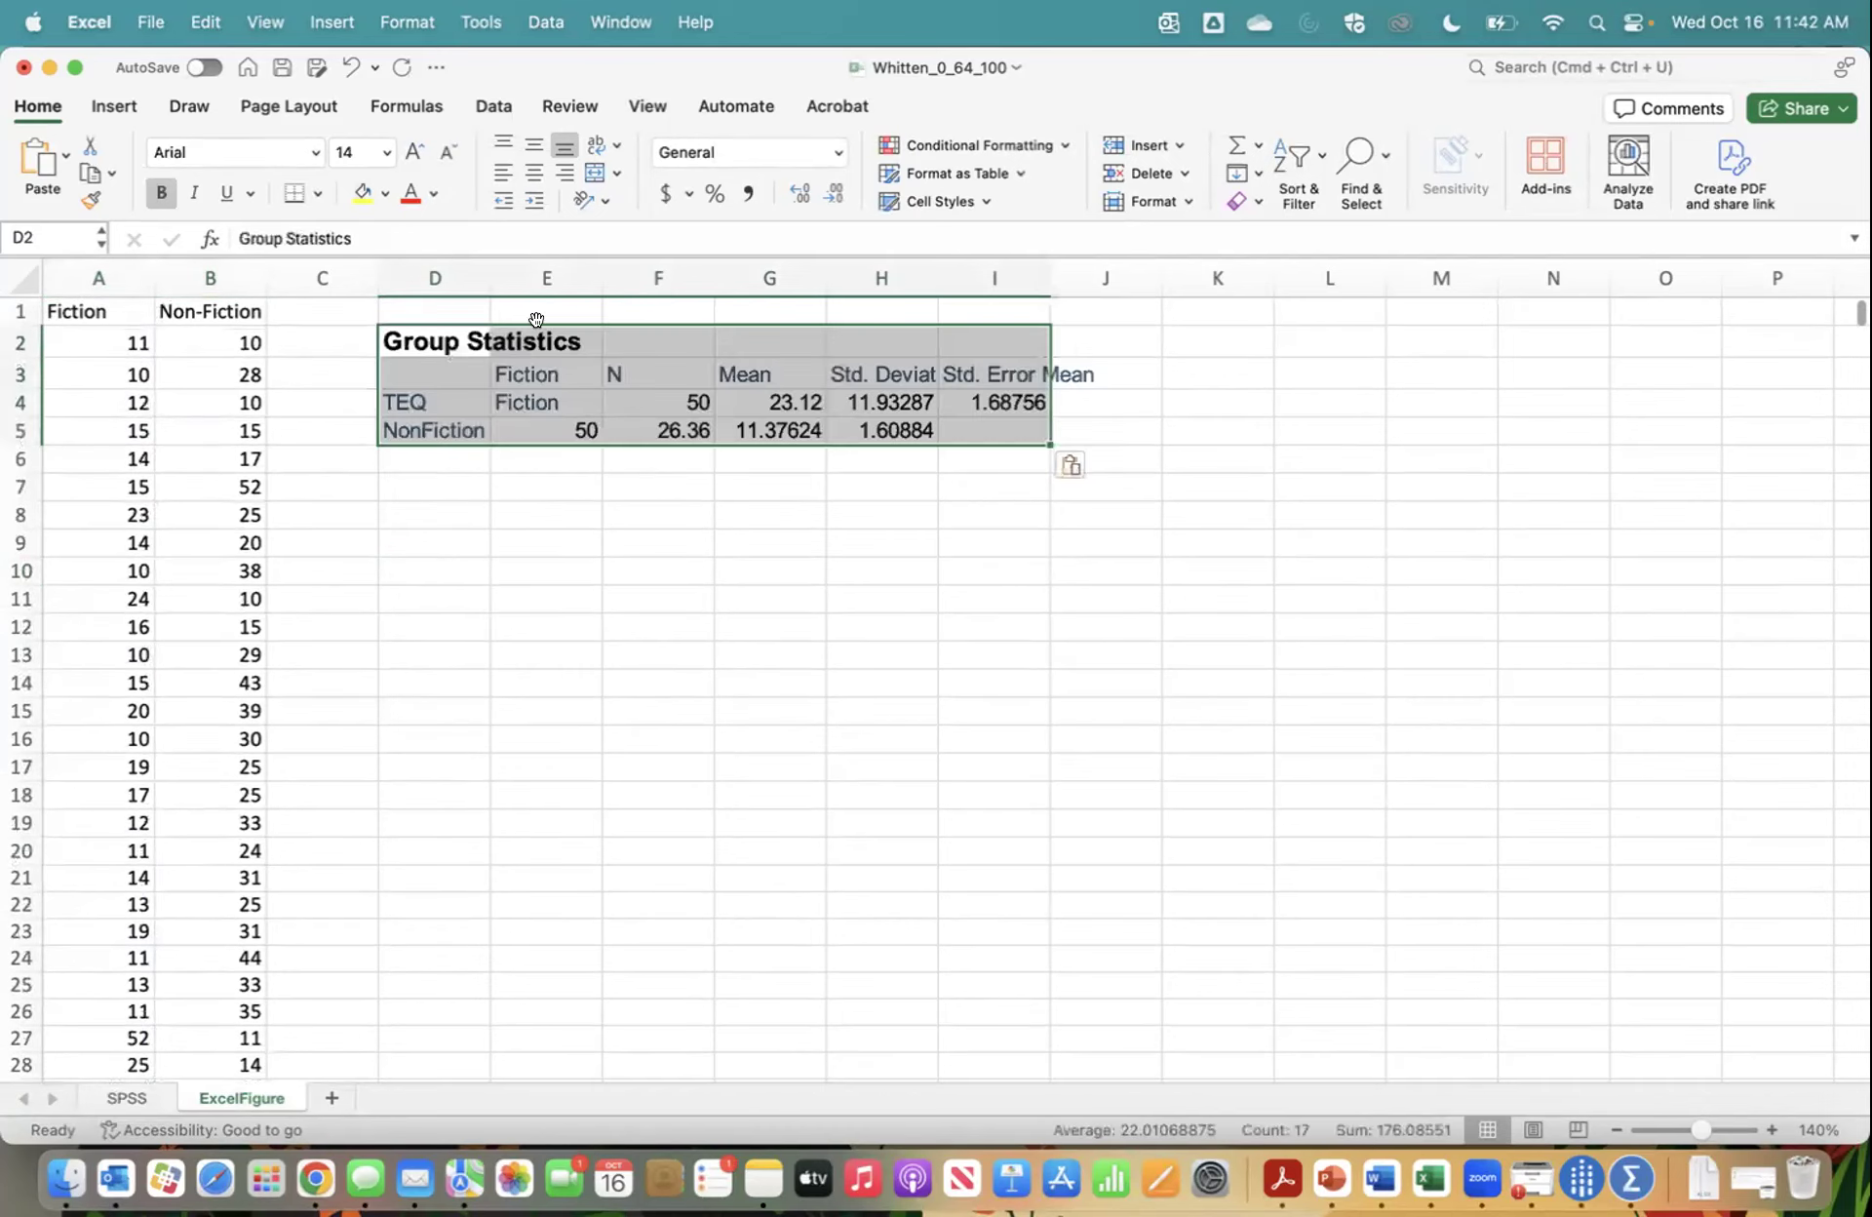
# - Bold the Fiction mean in G4 and the NonFiction mean in F5 of the Group Statistics table
pyautogui.click(815, 404)
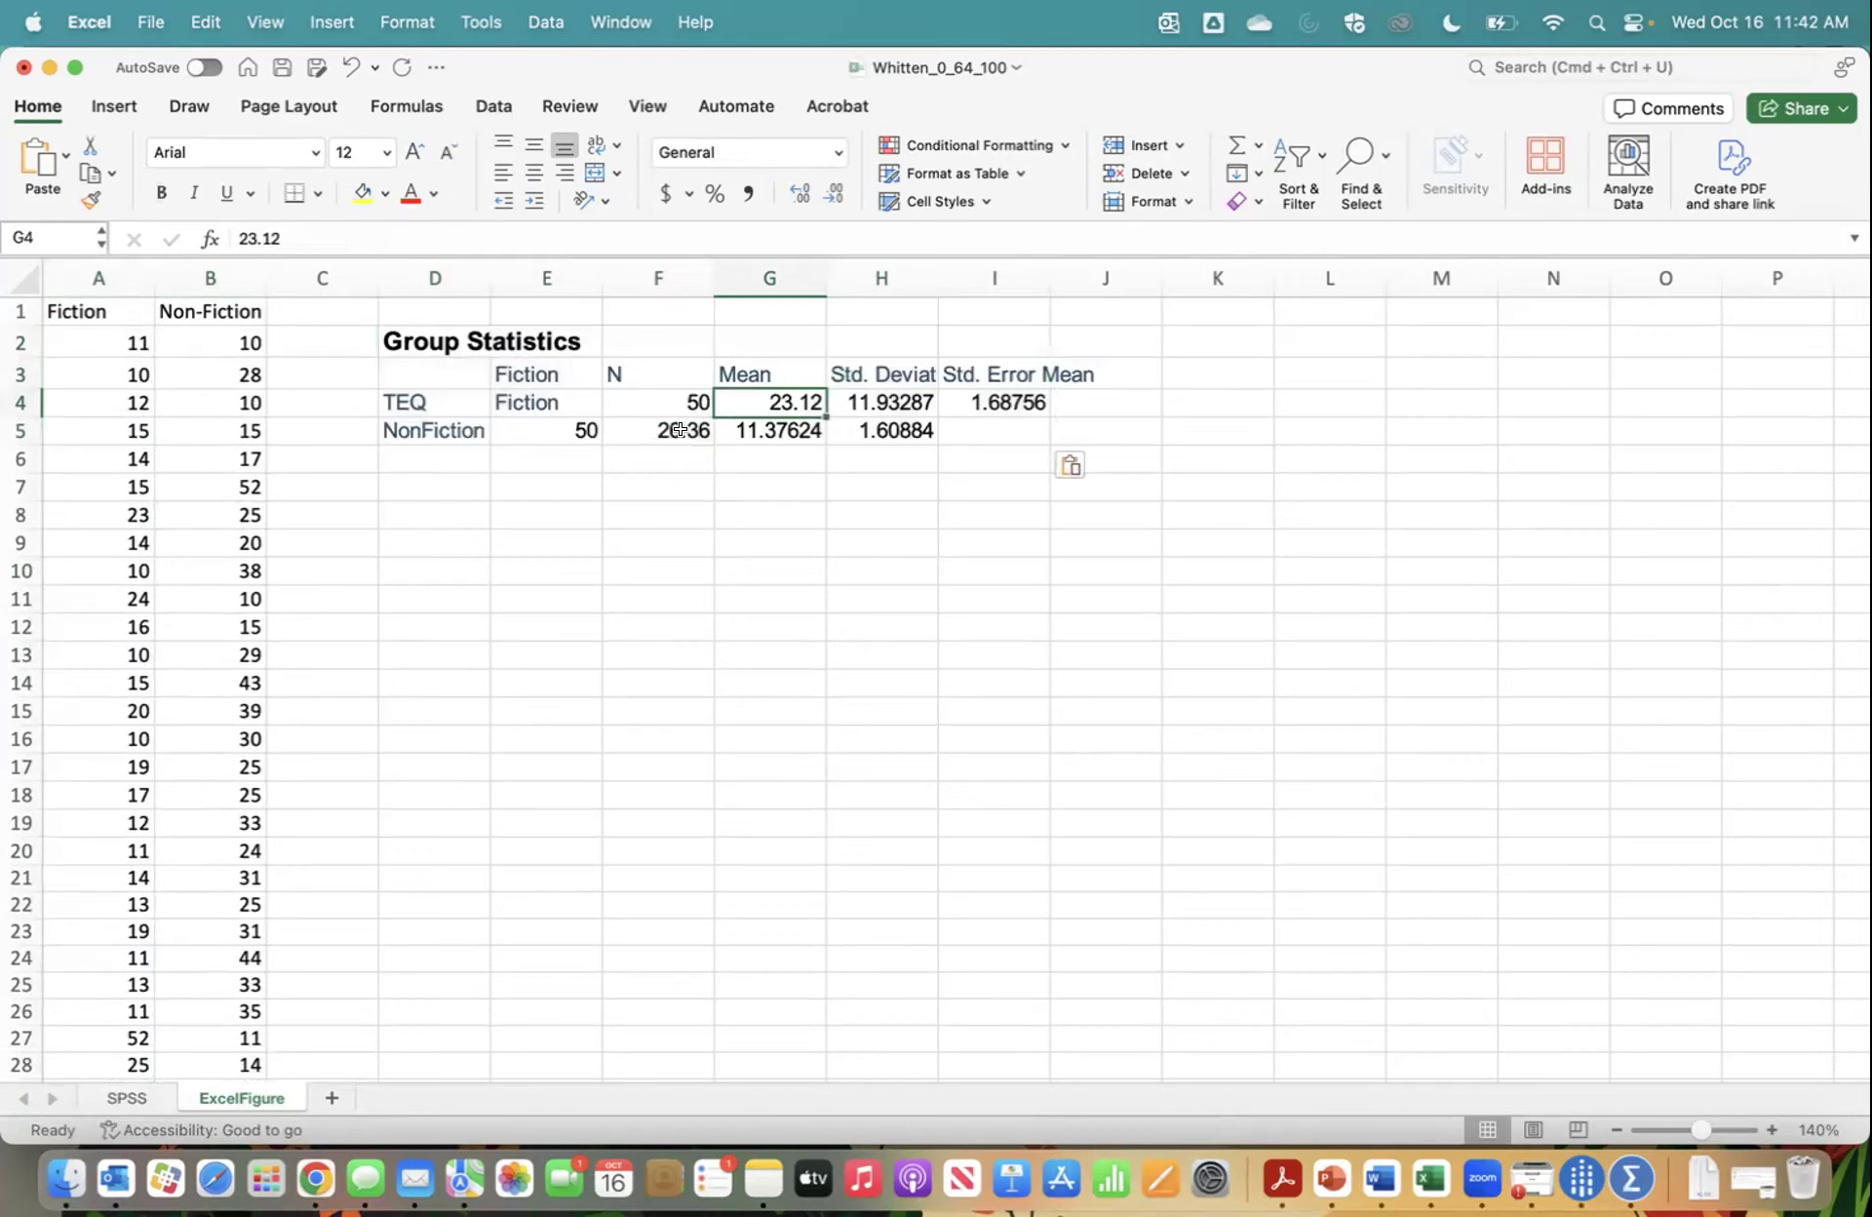
pyautogui.click(468, 429)
pyautogui.click(629, 427)
pyautogui.click(768, 394)
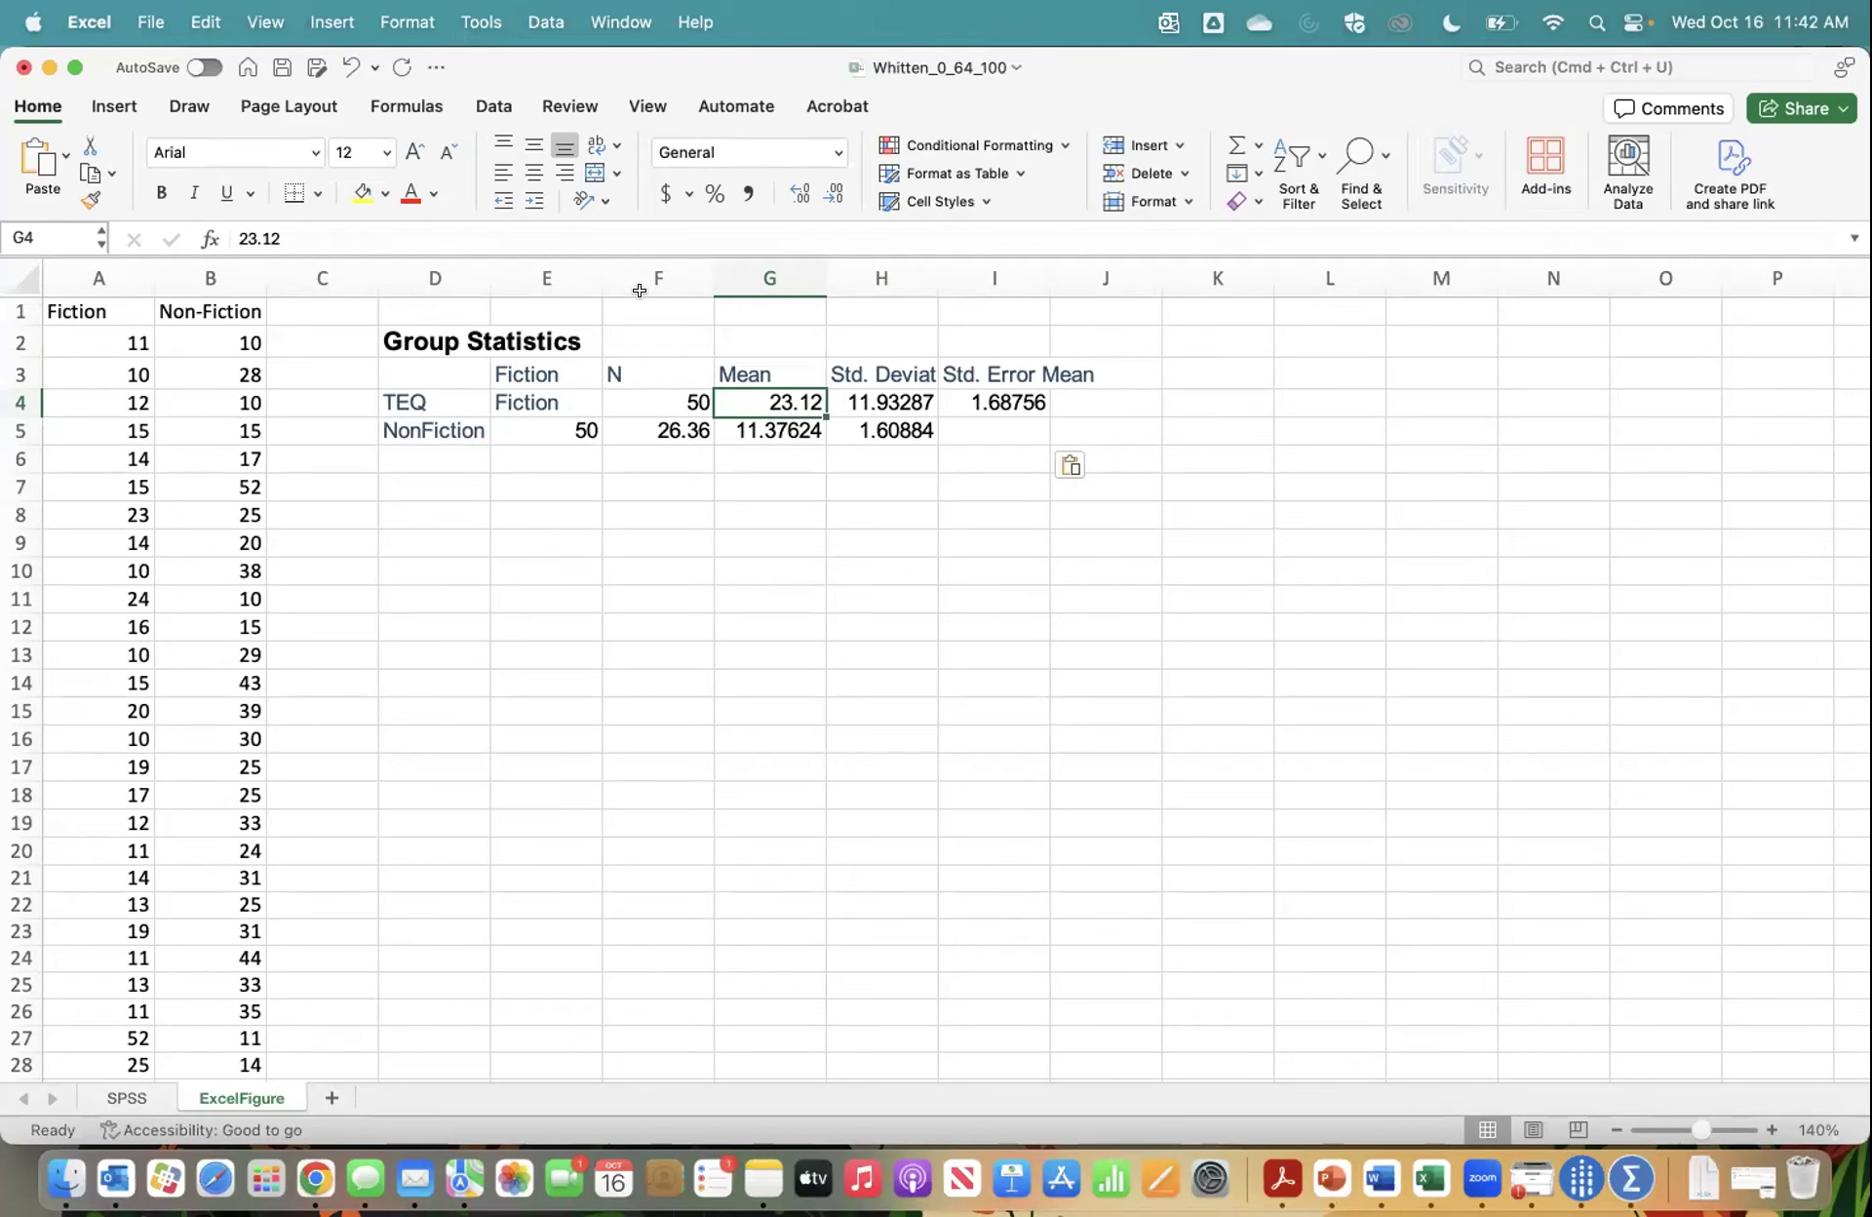
pyautogui.press('super+b')
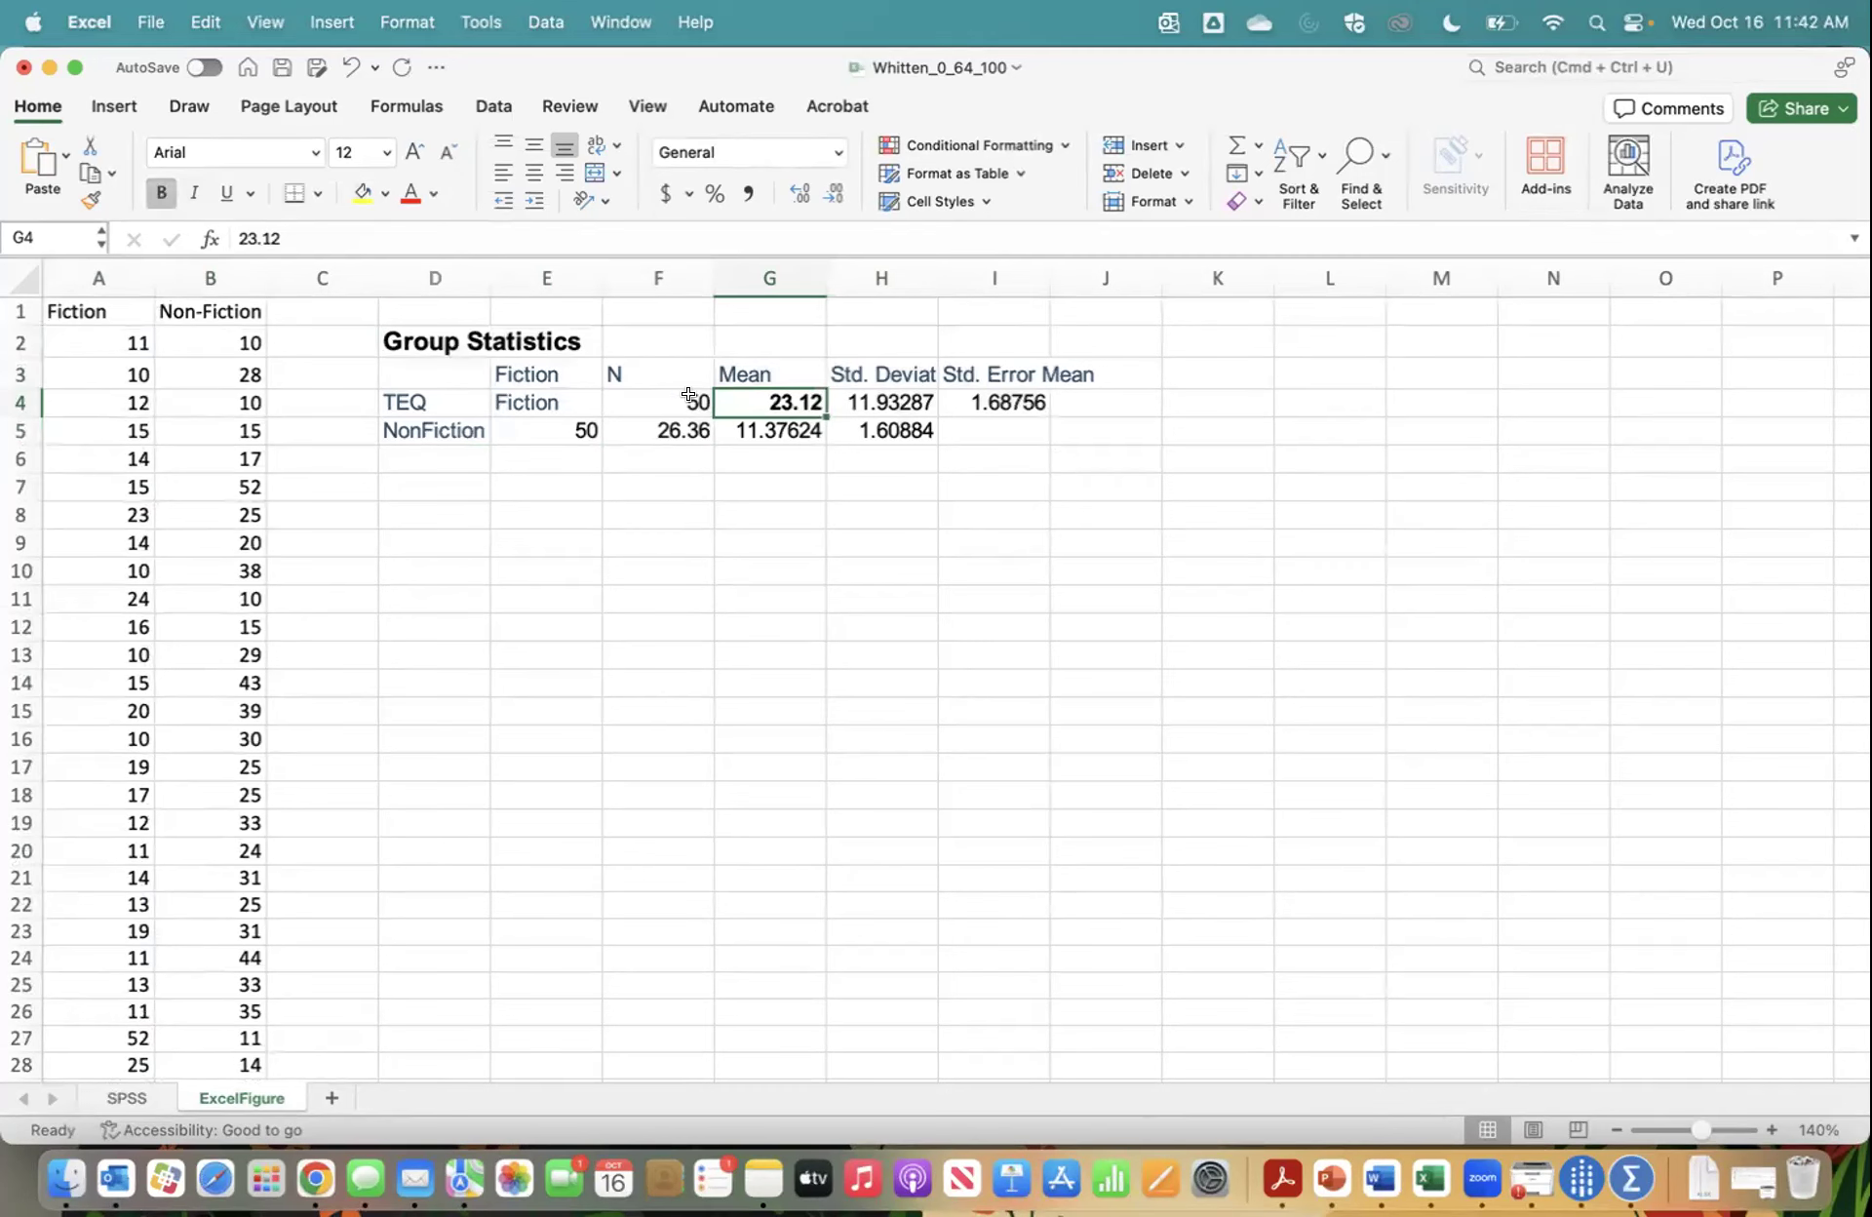
pyautogui.click(622, 430)
pyautogui.click(175, 195)
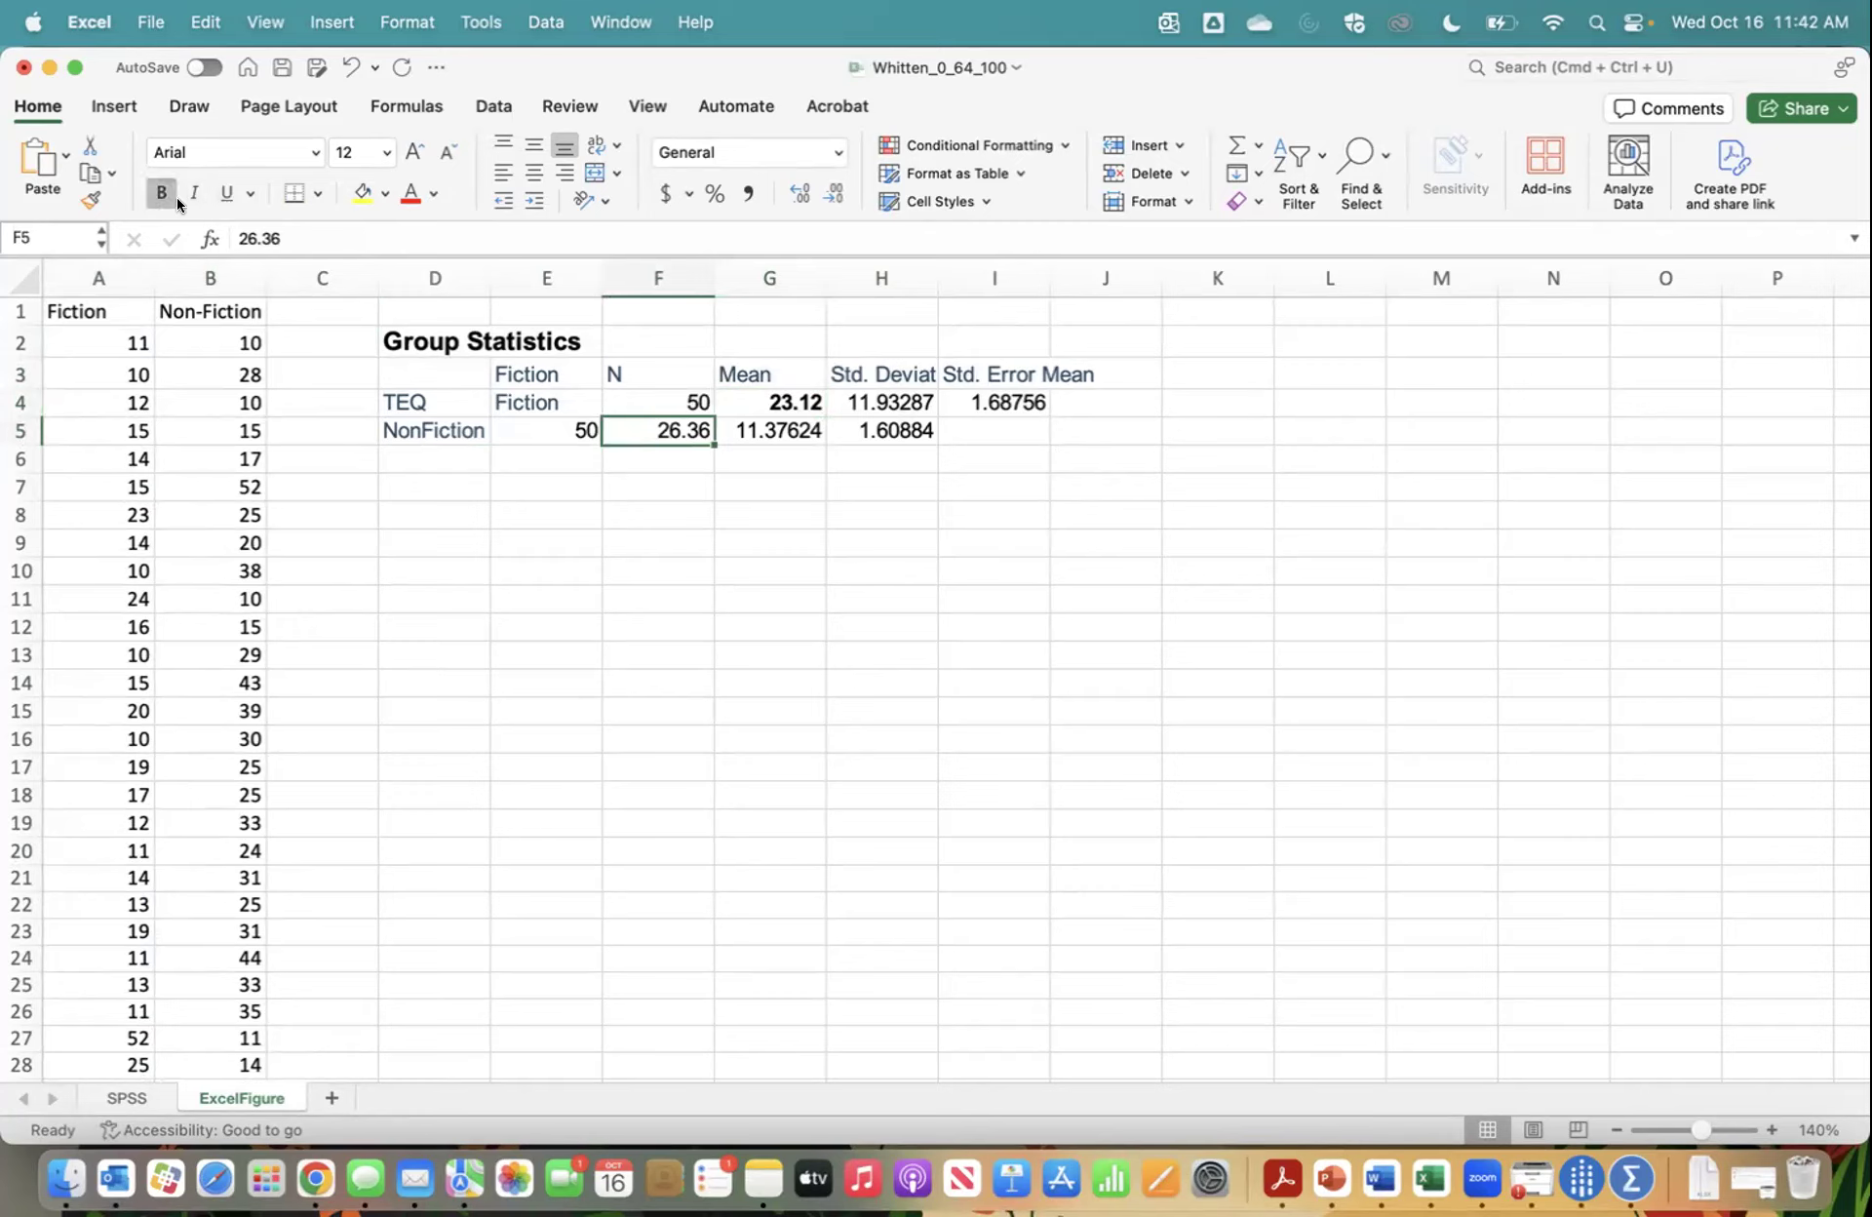
pyautogui.click(429, 426)
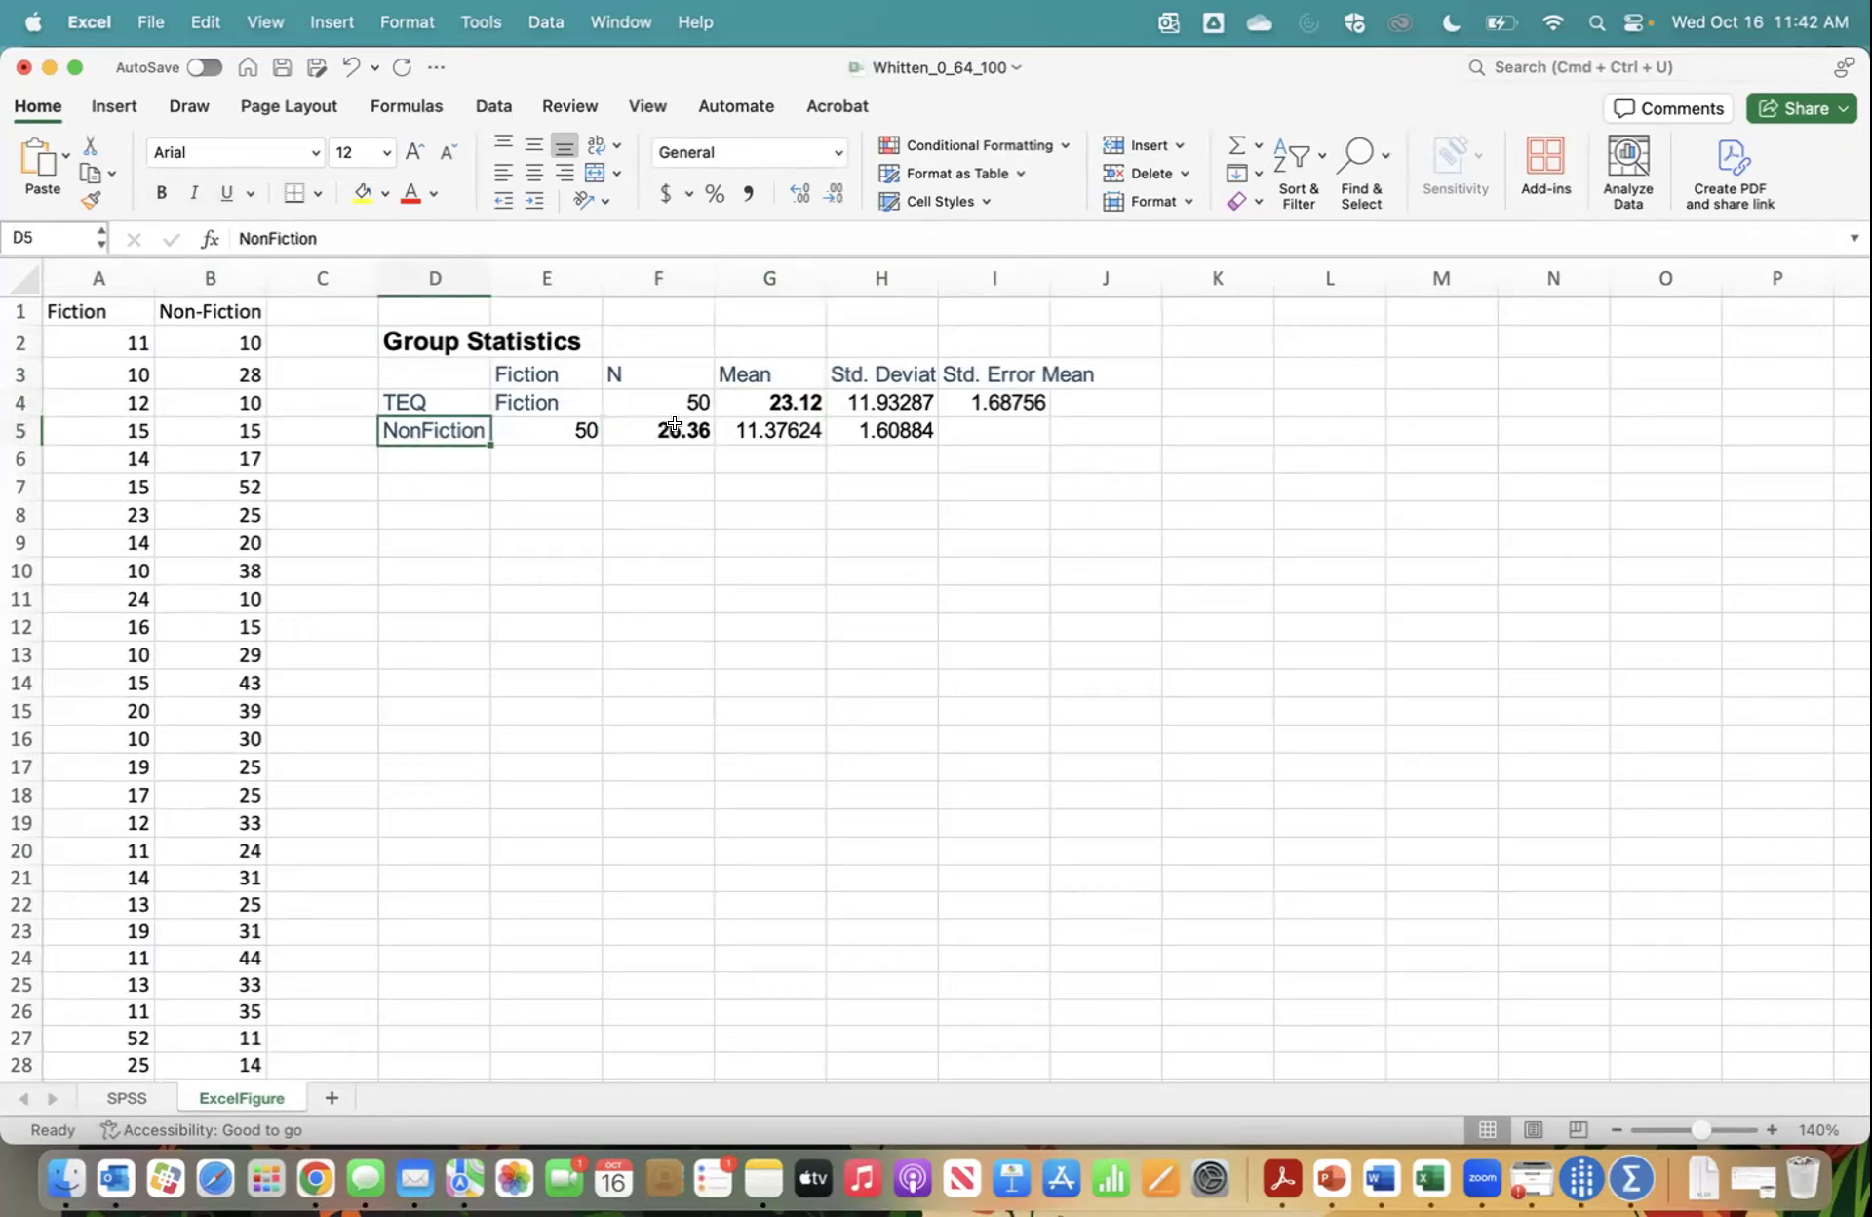
pyautogui.click(769, 394)
pyautogui.click(676, 427)
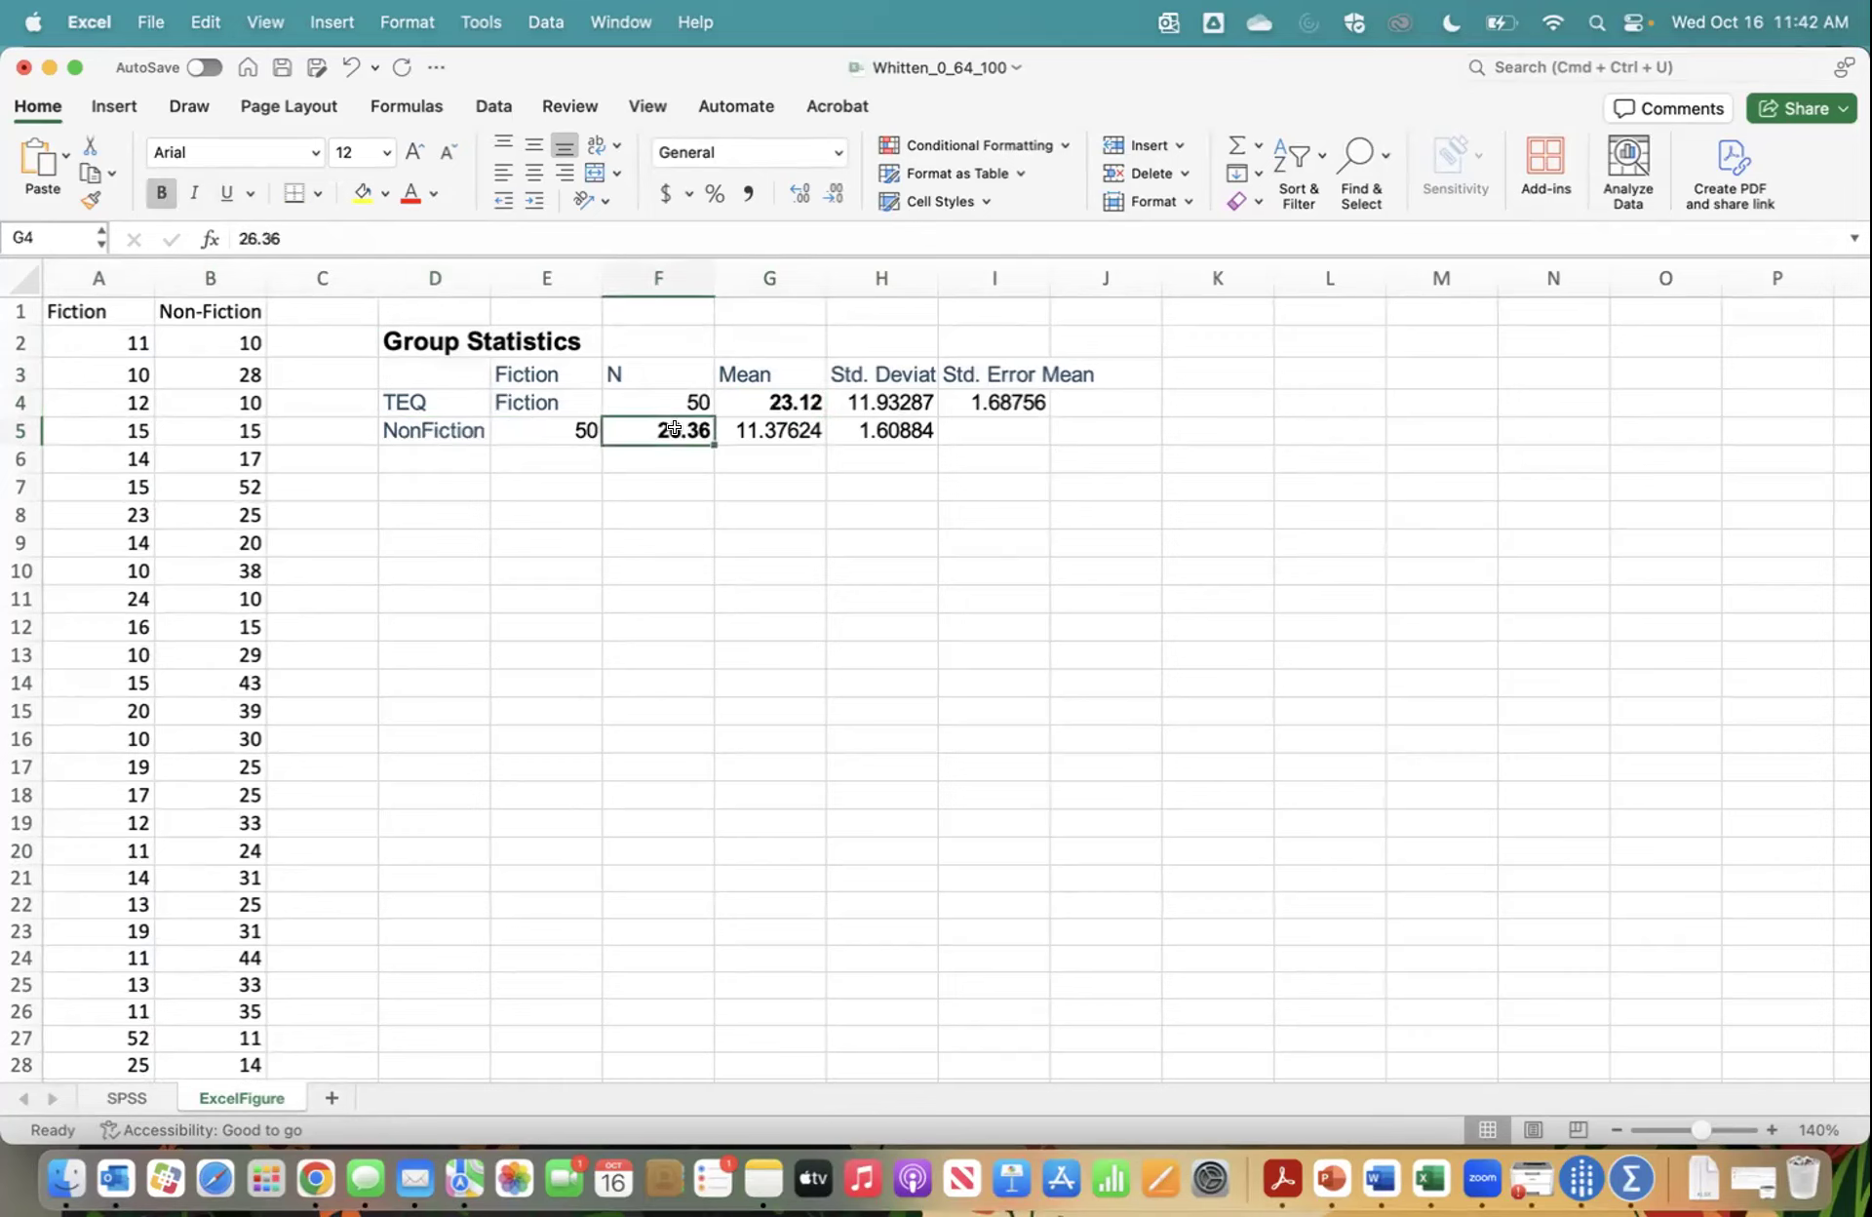
# - Enter the group labels "Fiction" in E11 and "Non Fiction" in E12
pyautogui.click(576, 588)
pyautogui.write('Fiction')
pyautogui.press('Return')
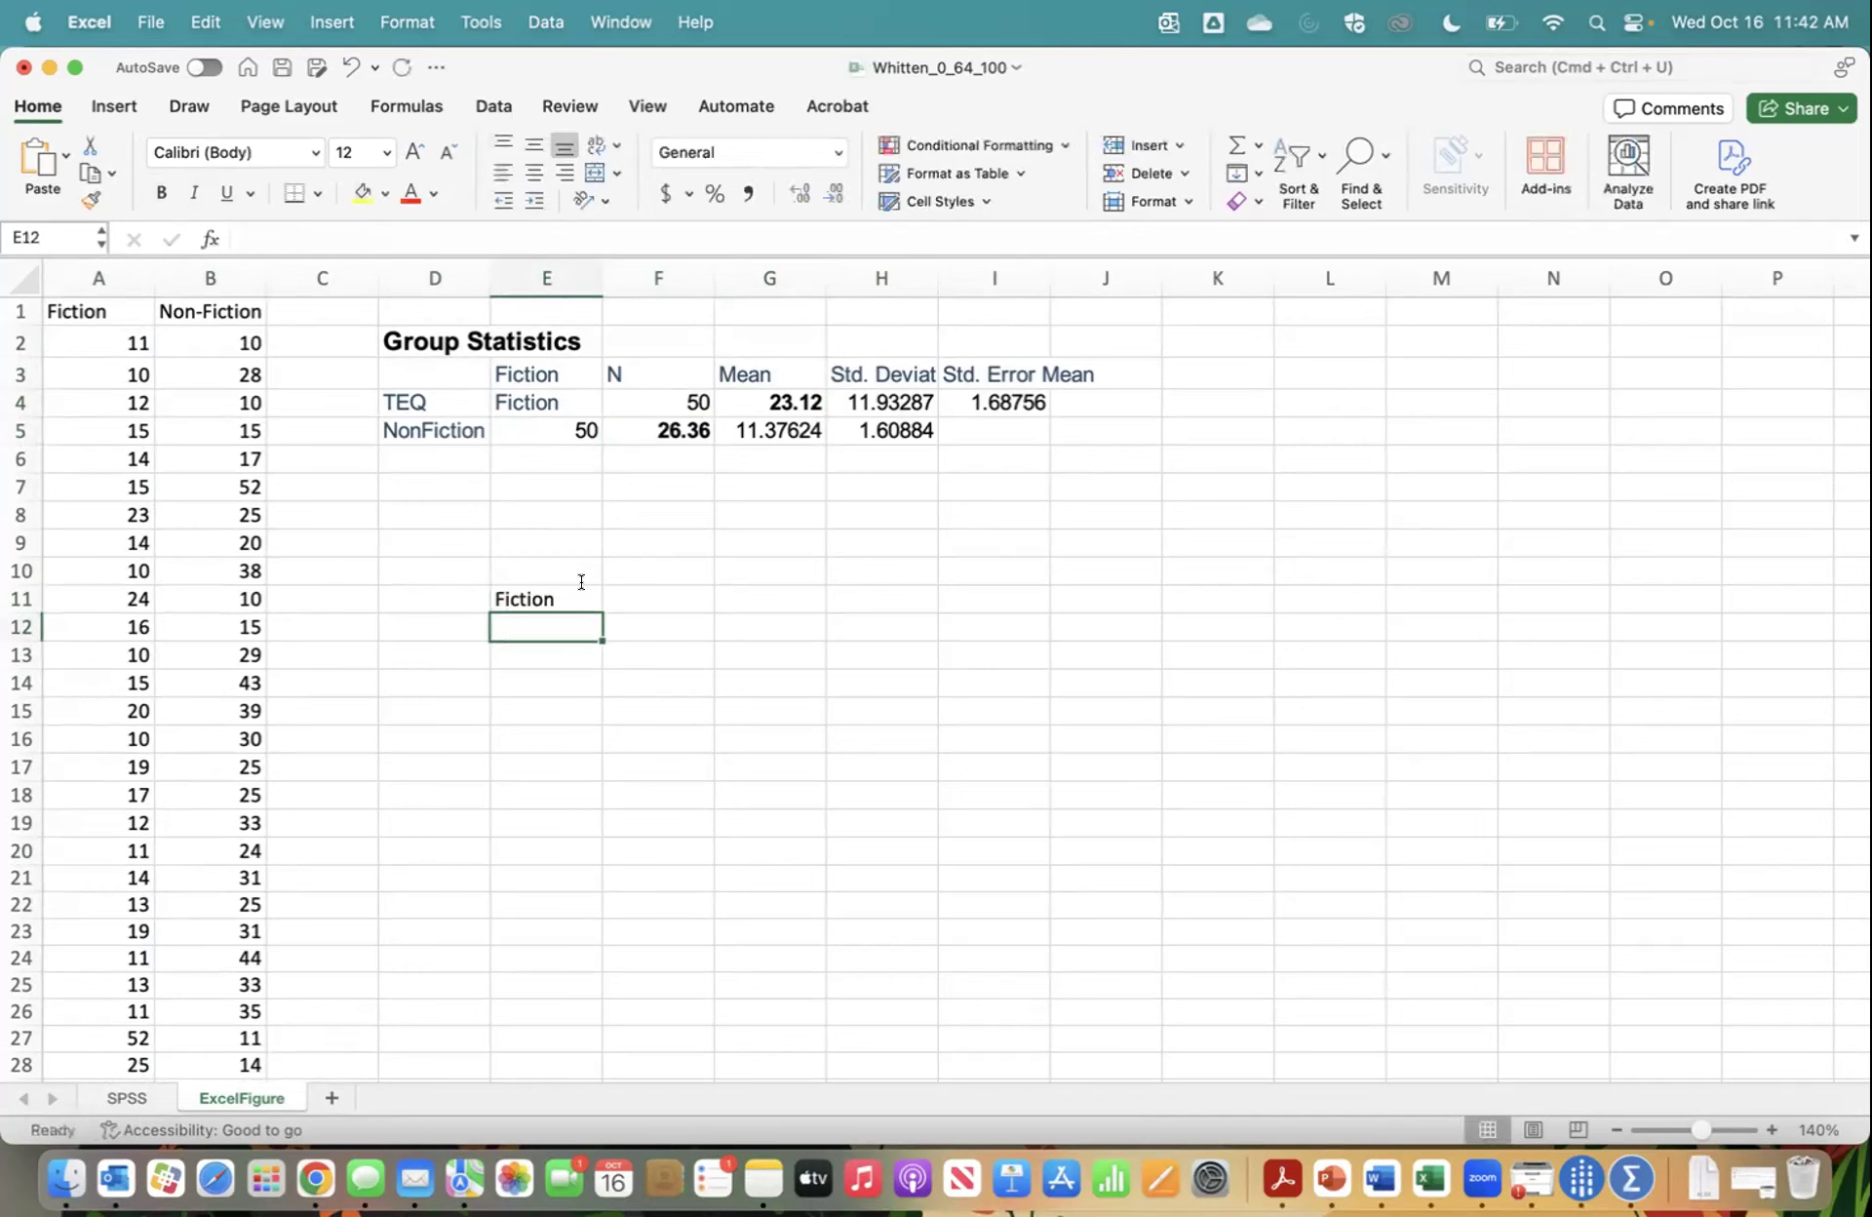
pyautogui.write('Non F')
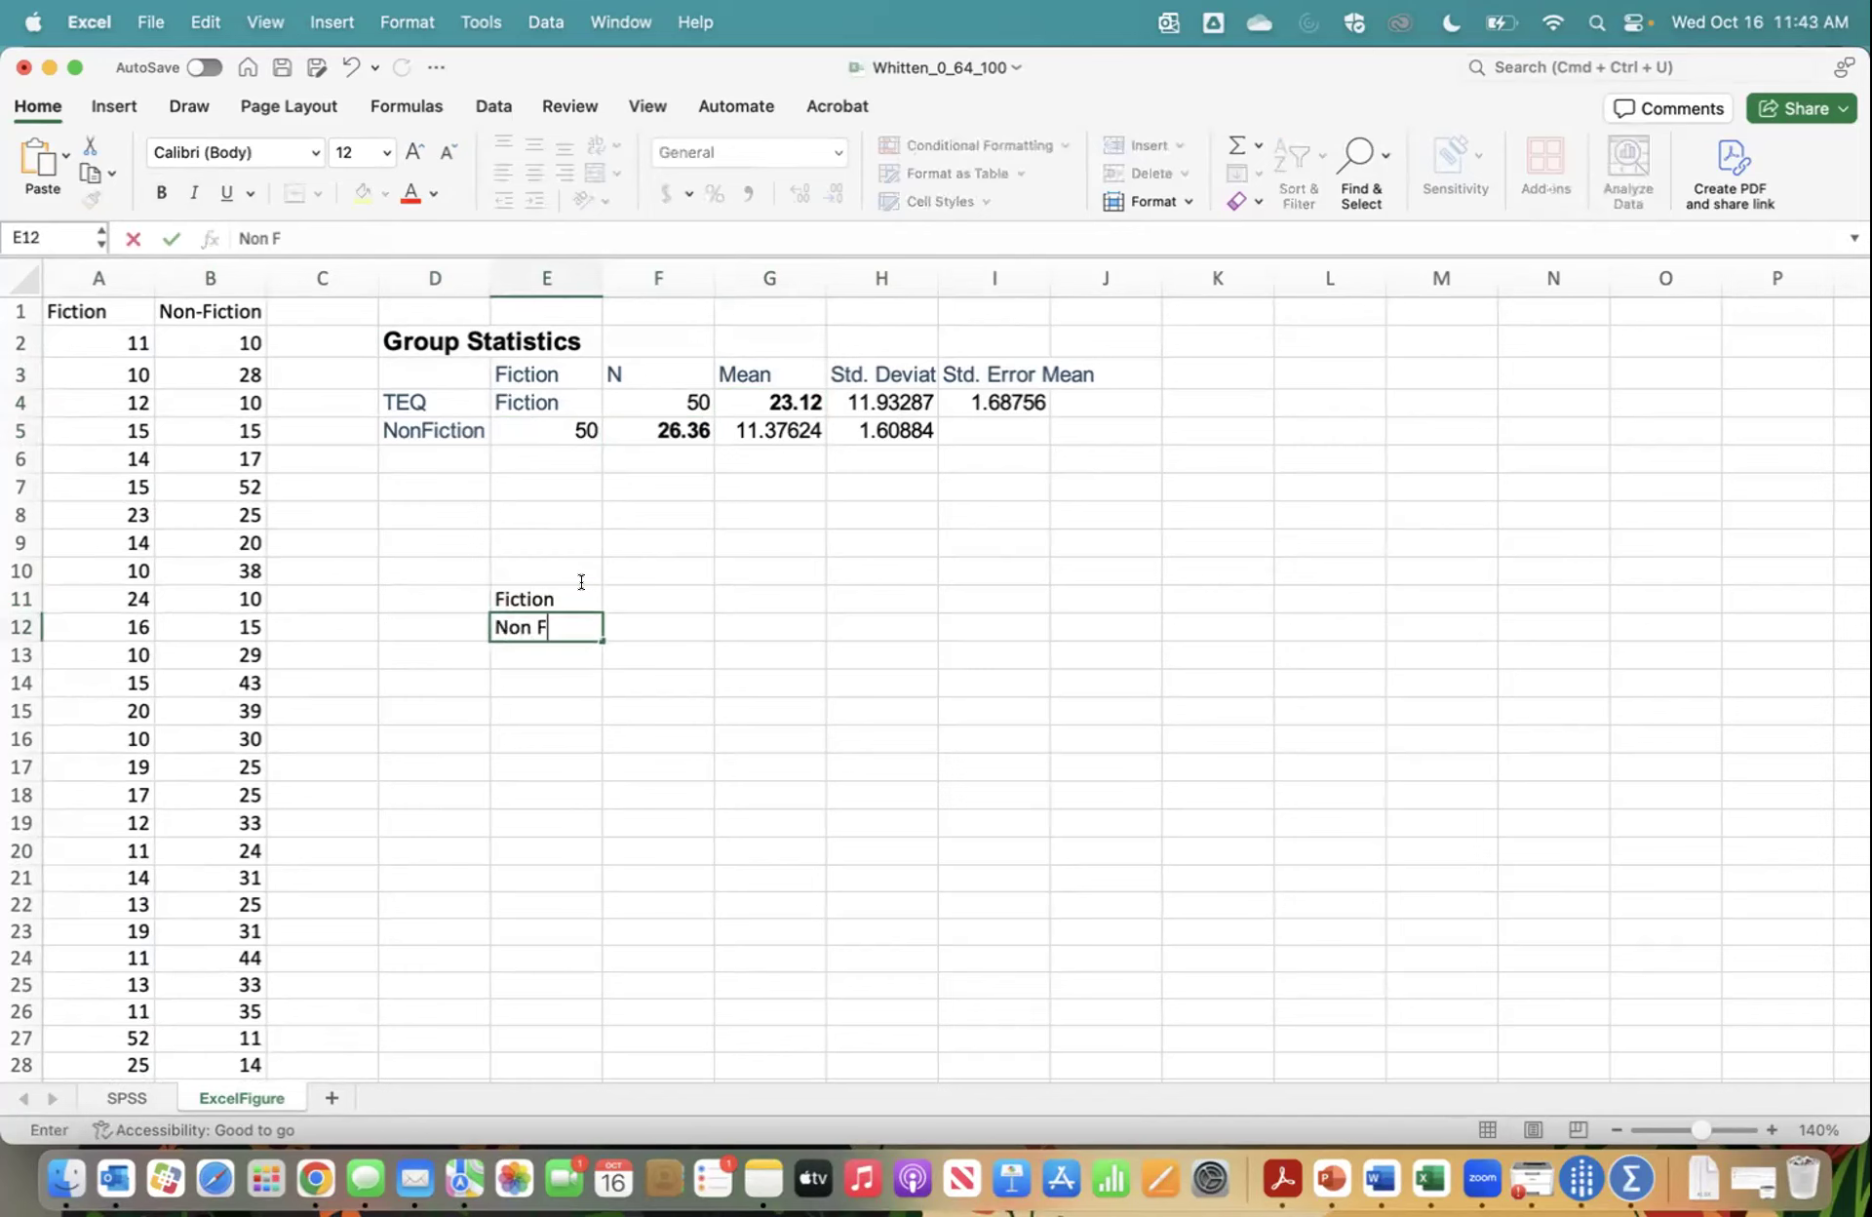
pyautogui.write('iction')
# - Copy the Fiction mean from G4 into F11 and the NonFiction mean from F5 into F12
pyautogui.click(778, 404)
pyautogui.press('super+c')
pyautogui.click(635, 593)
pyautogui.press('super+v')
pyautogui.click(673, 429)
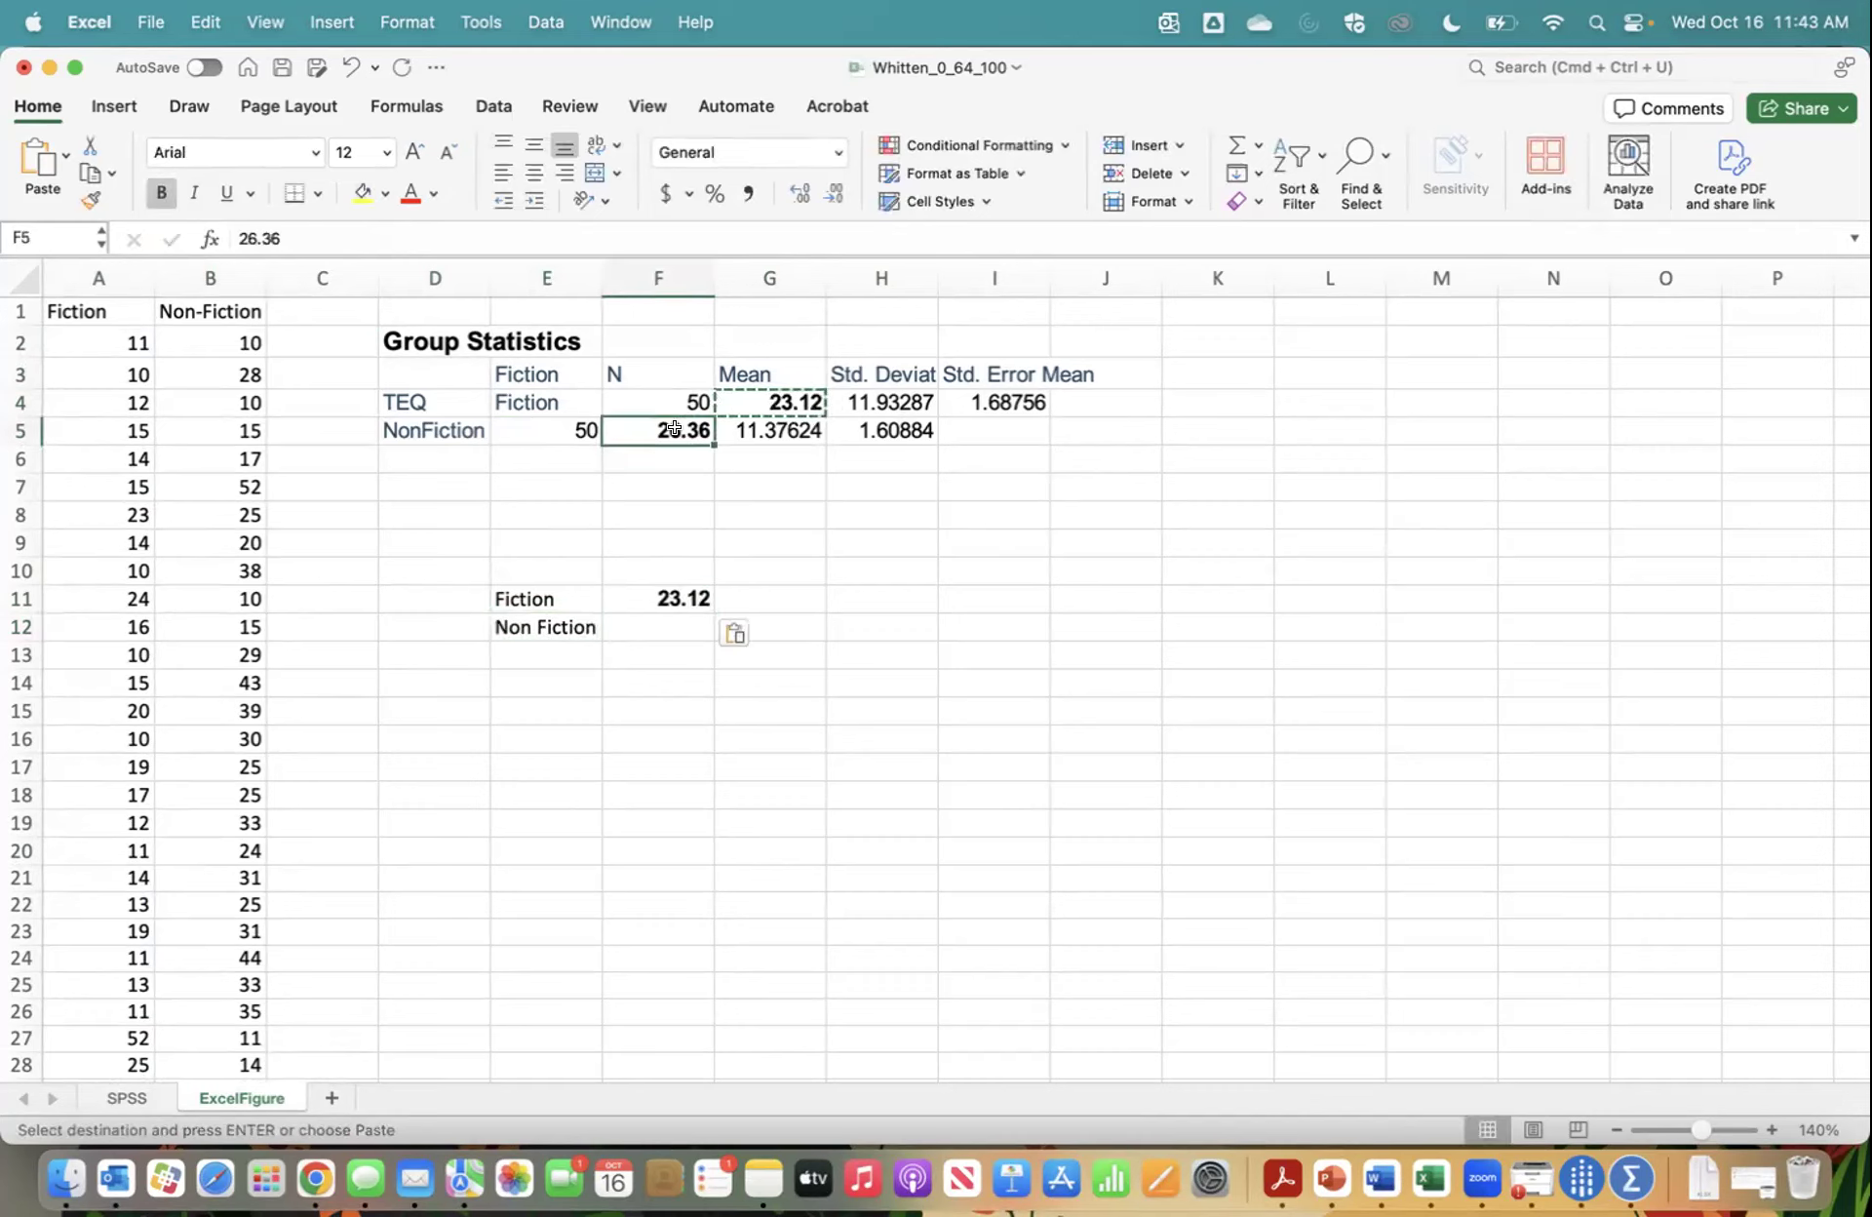
pyautogui.press('super+c')
pyautogui.click(658, 624)
pyautogui.press('super+v')
# - Select the group labels and their means in E11:F12 as the chart data
pyautogui.click(564, 649)
pyautogui.moveTo(531, 607); pyautogui.dragTo(655, 616)
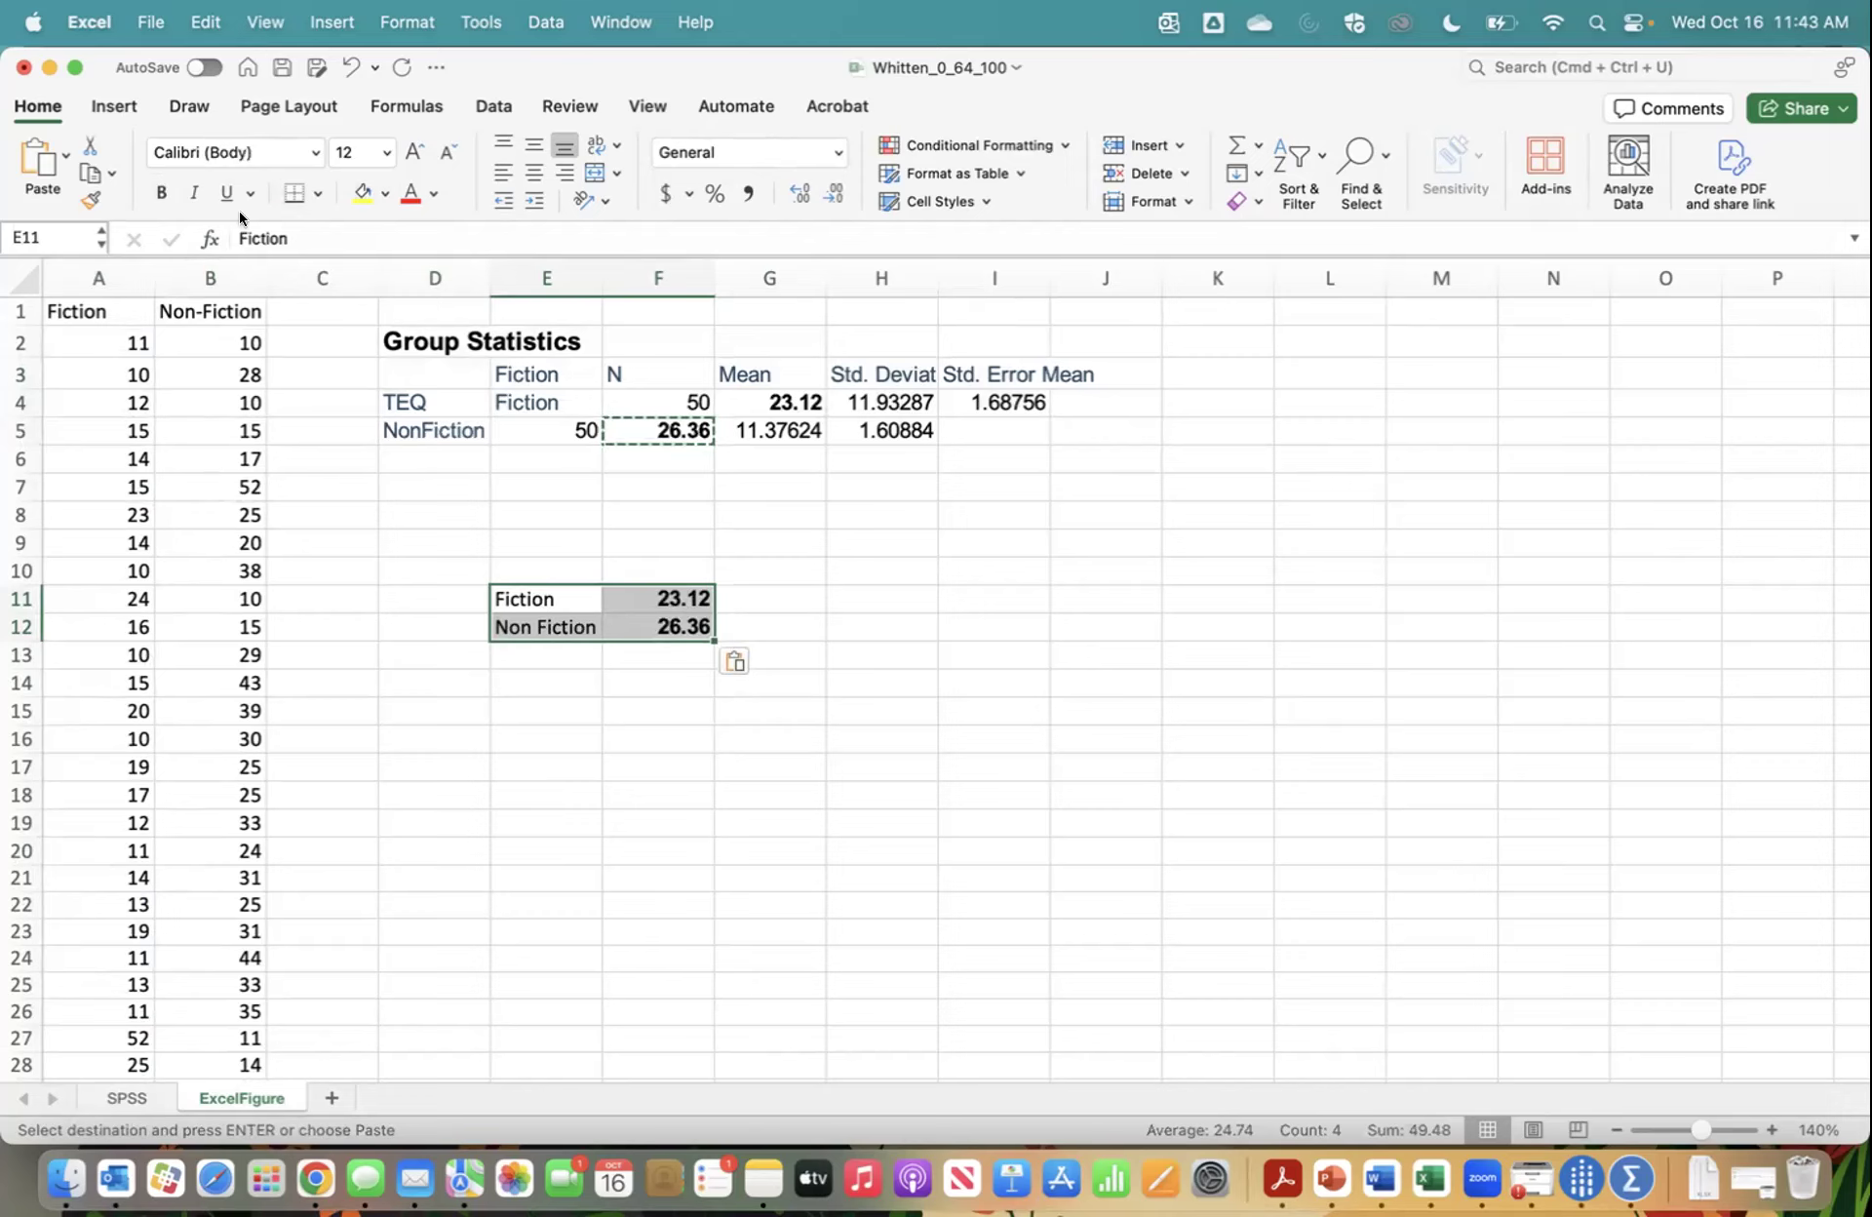
pyautogui.click(114, 105)
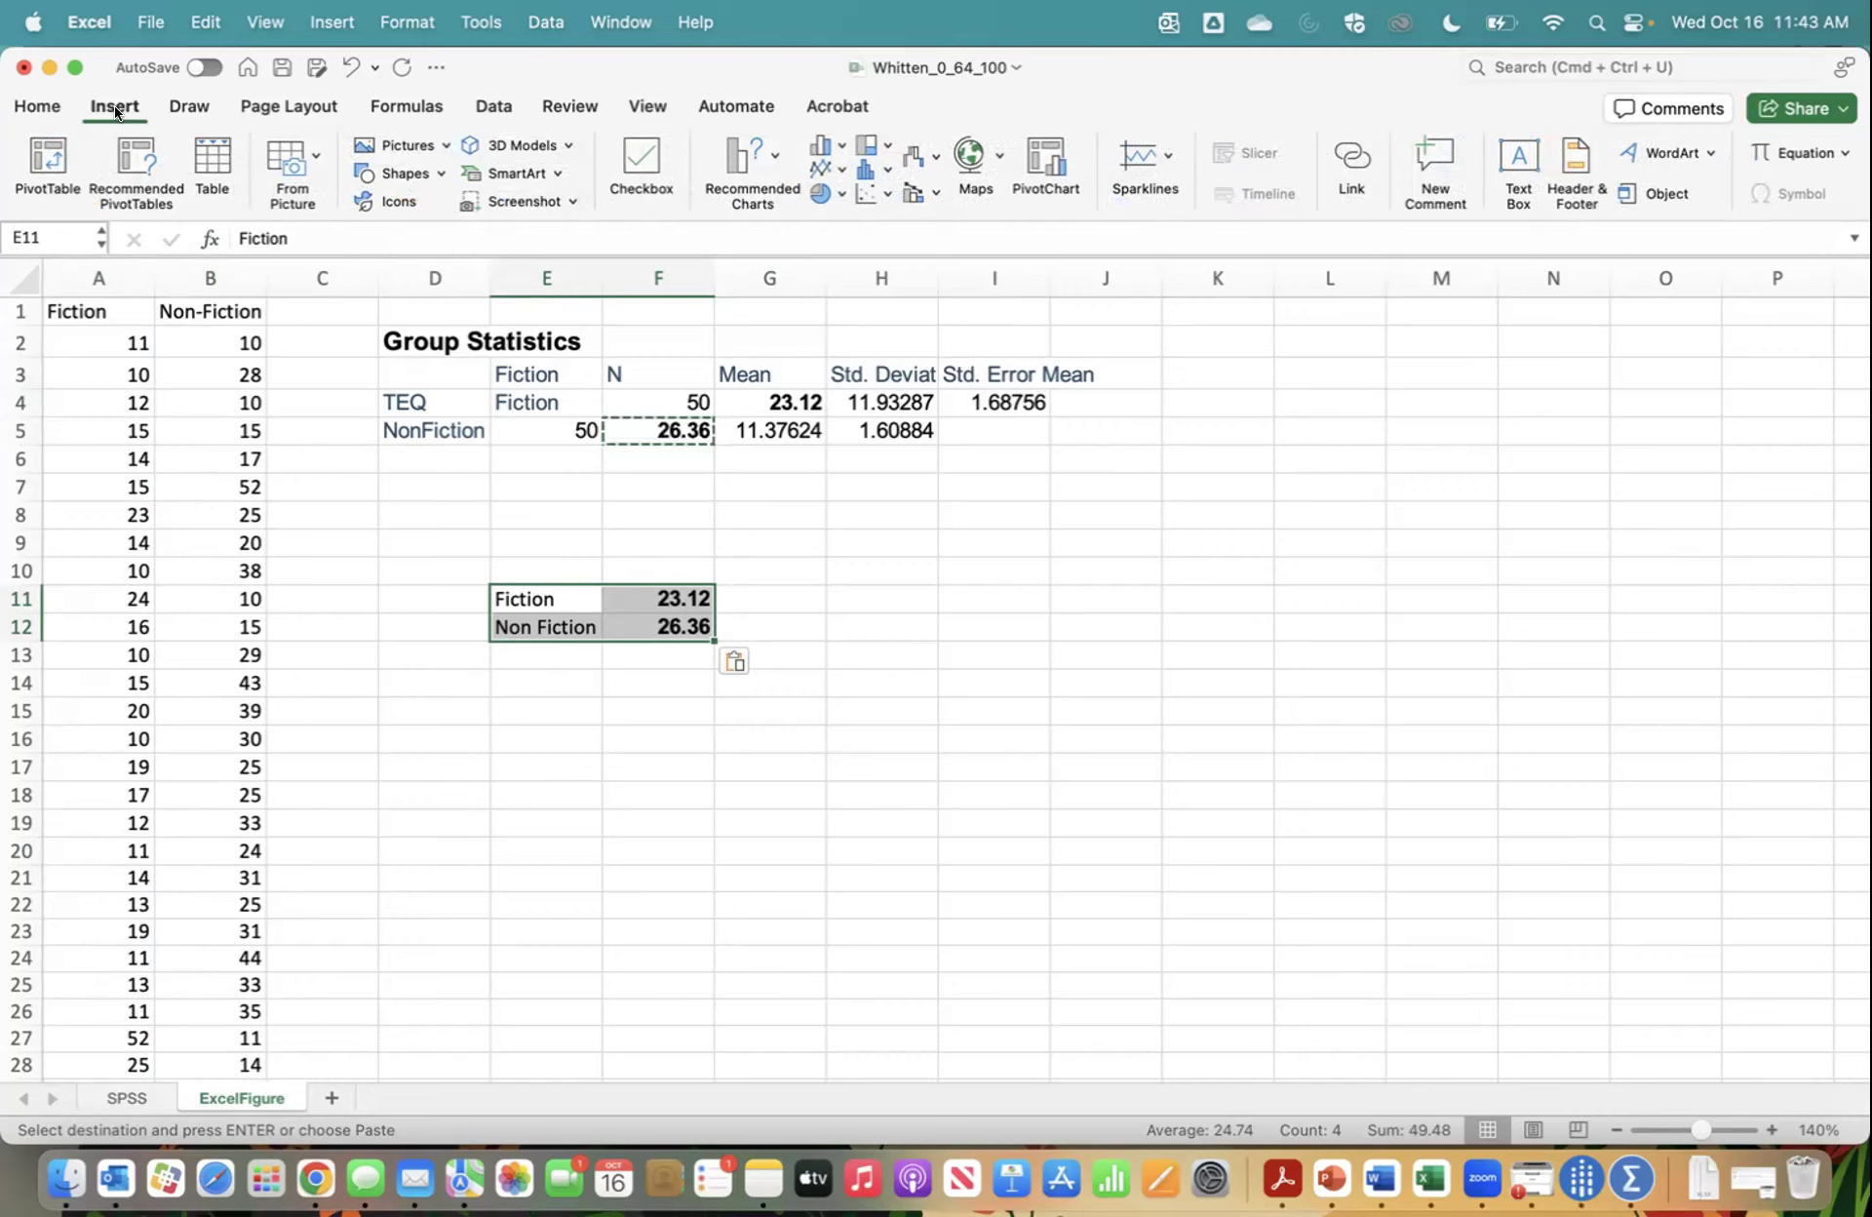
pyautogui.click(837, 138)
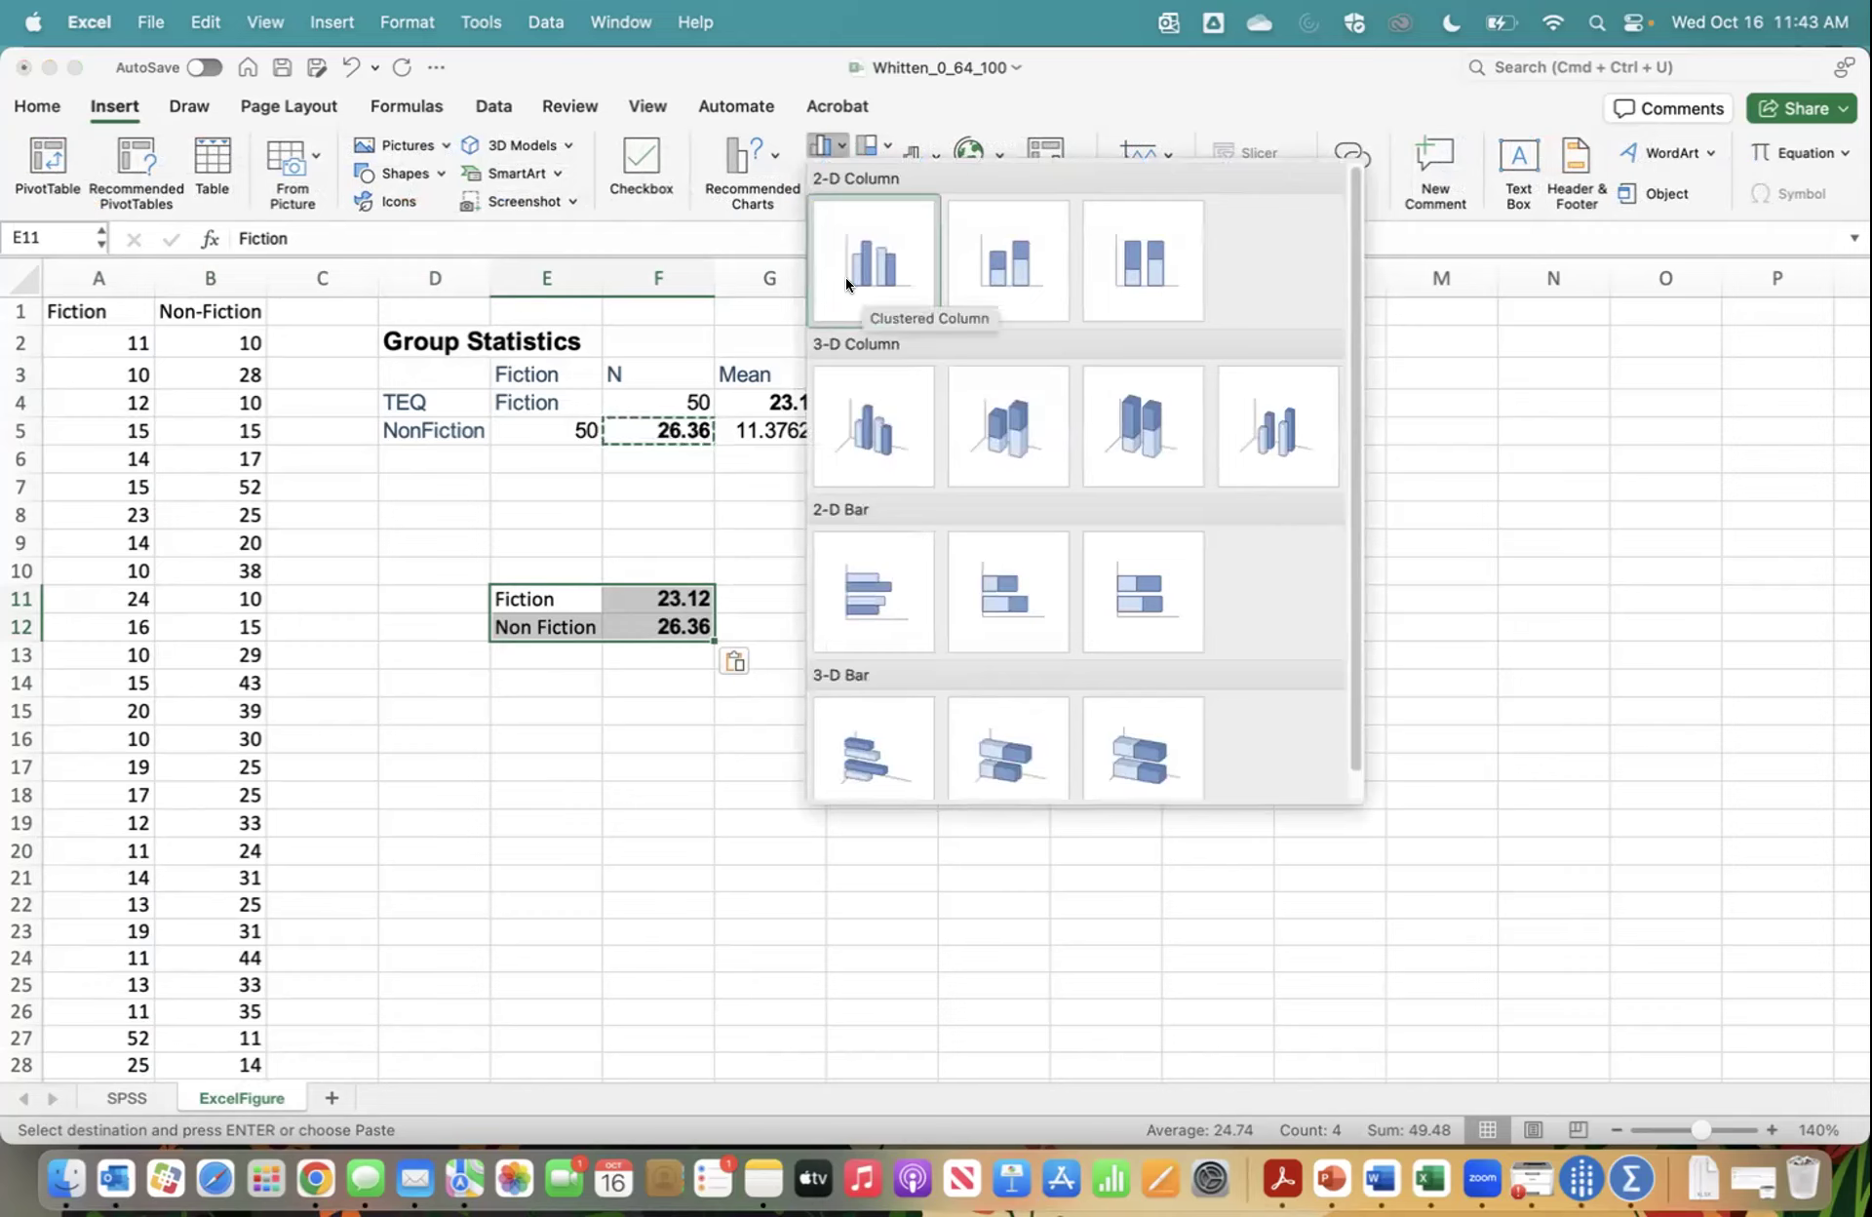
pyautogui.click(105, 107)
pyautogui.click(35, 109)
pyautogui.click(113, 103)
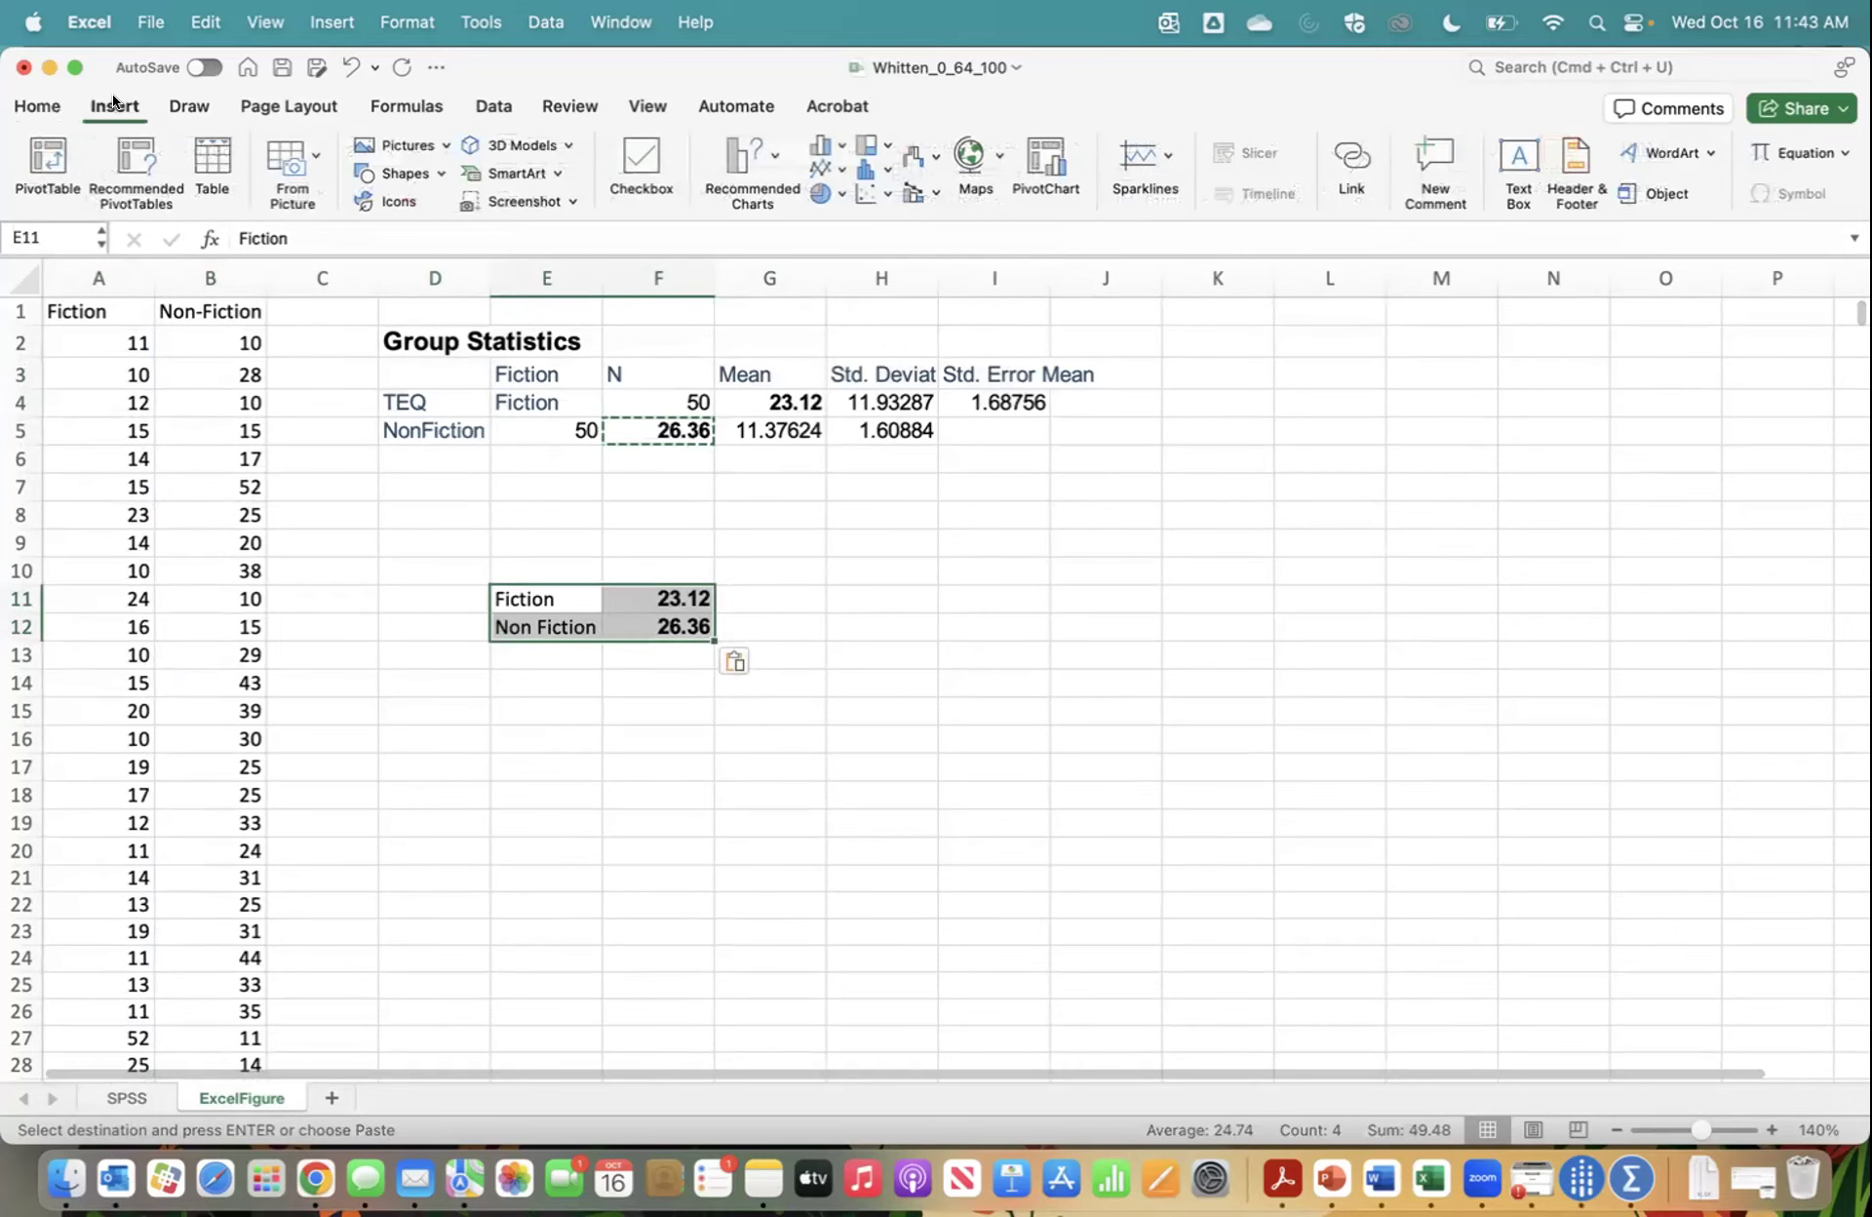
pyautogui.click(839, 144)
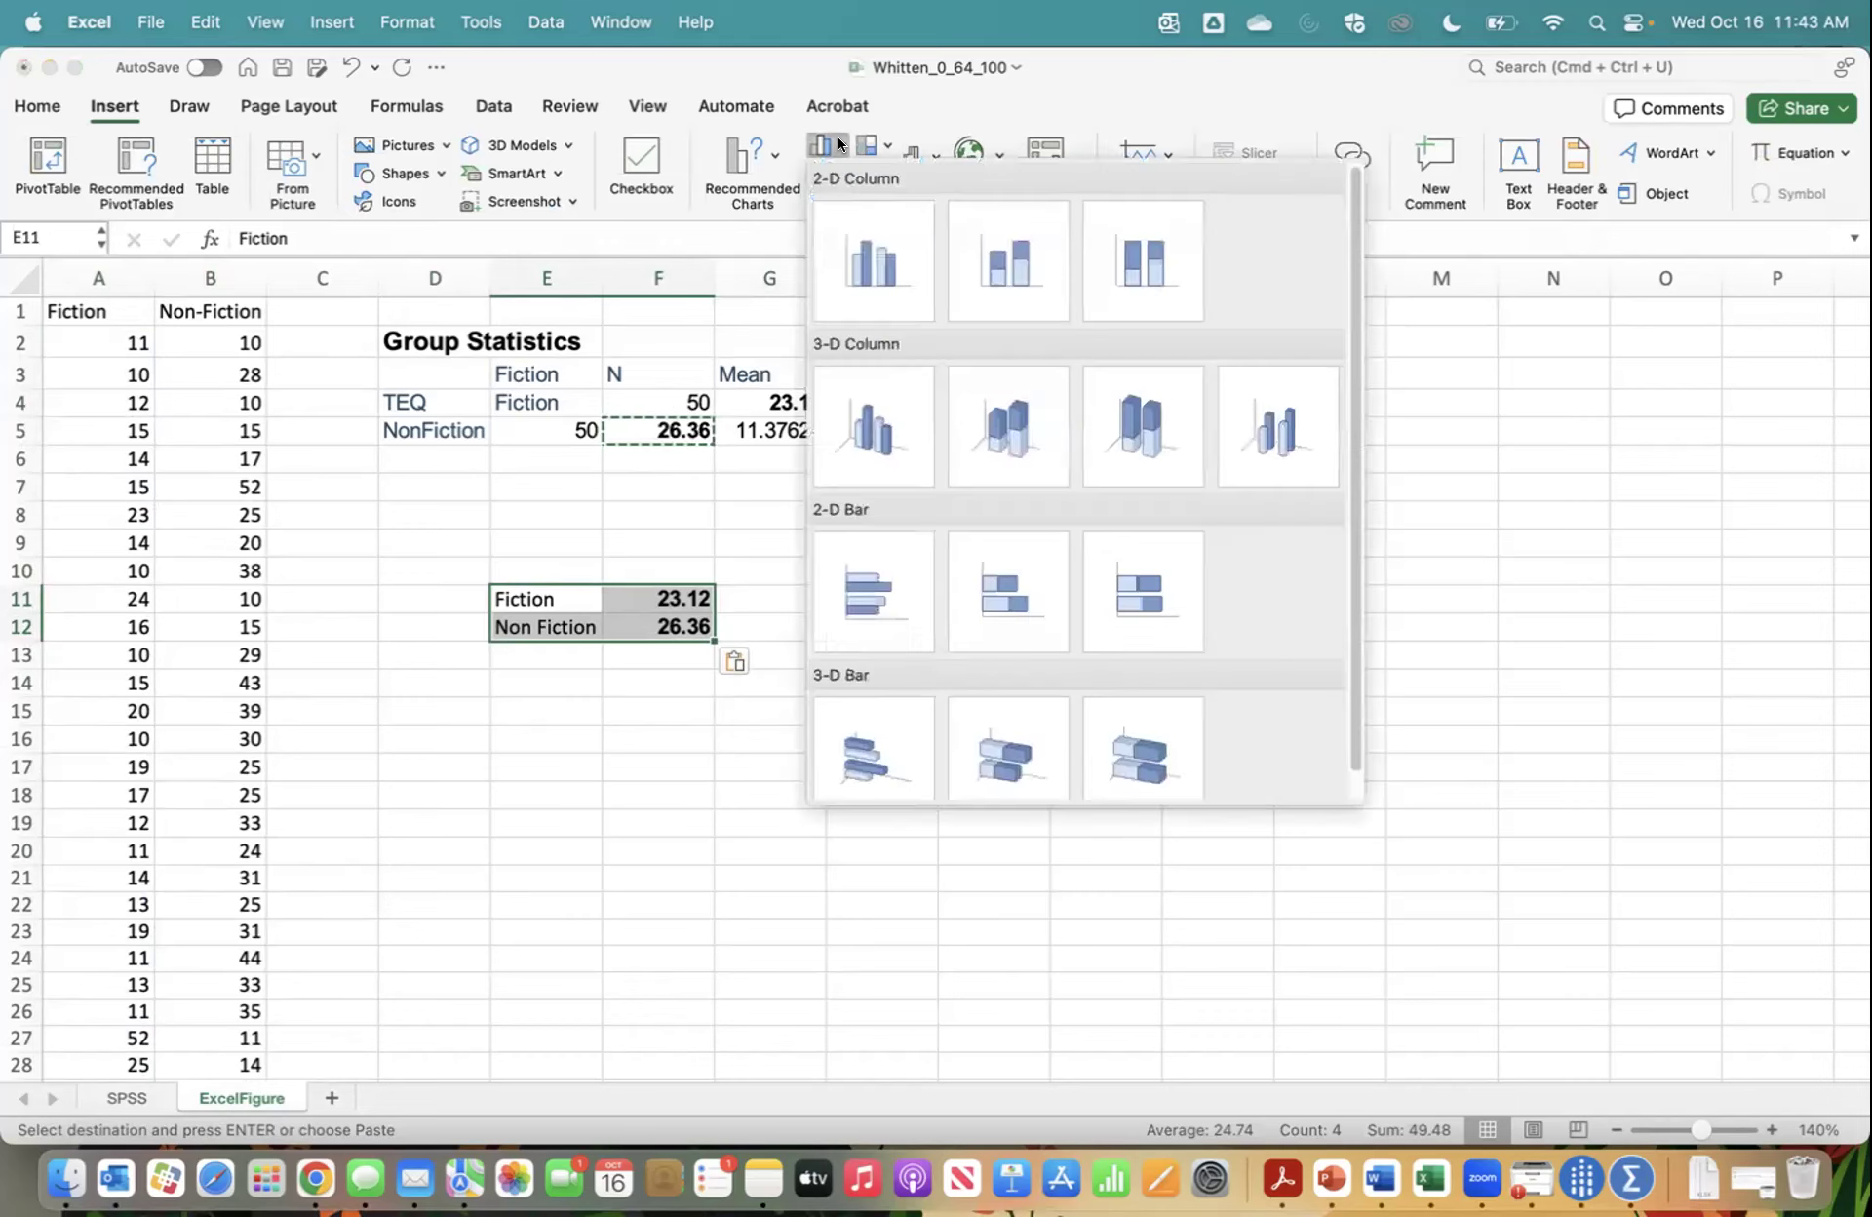
pyautogui.click(857, 251)
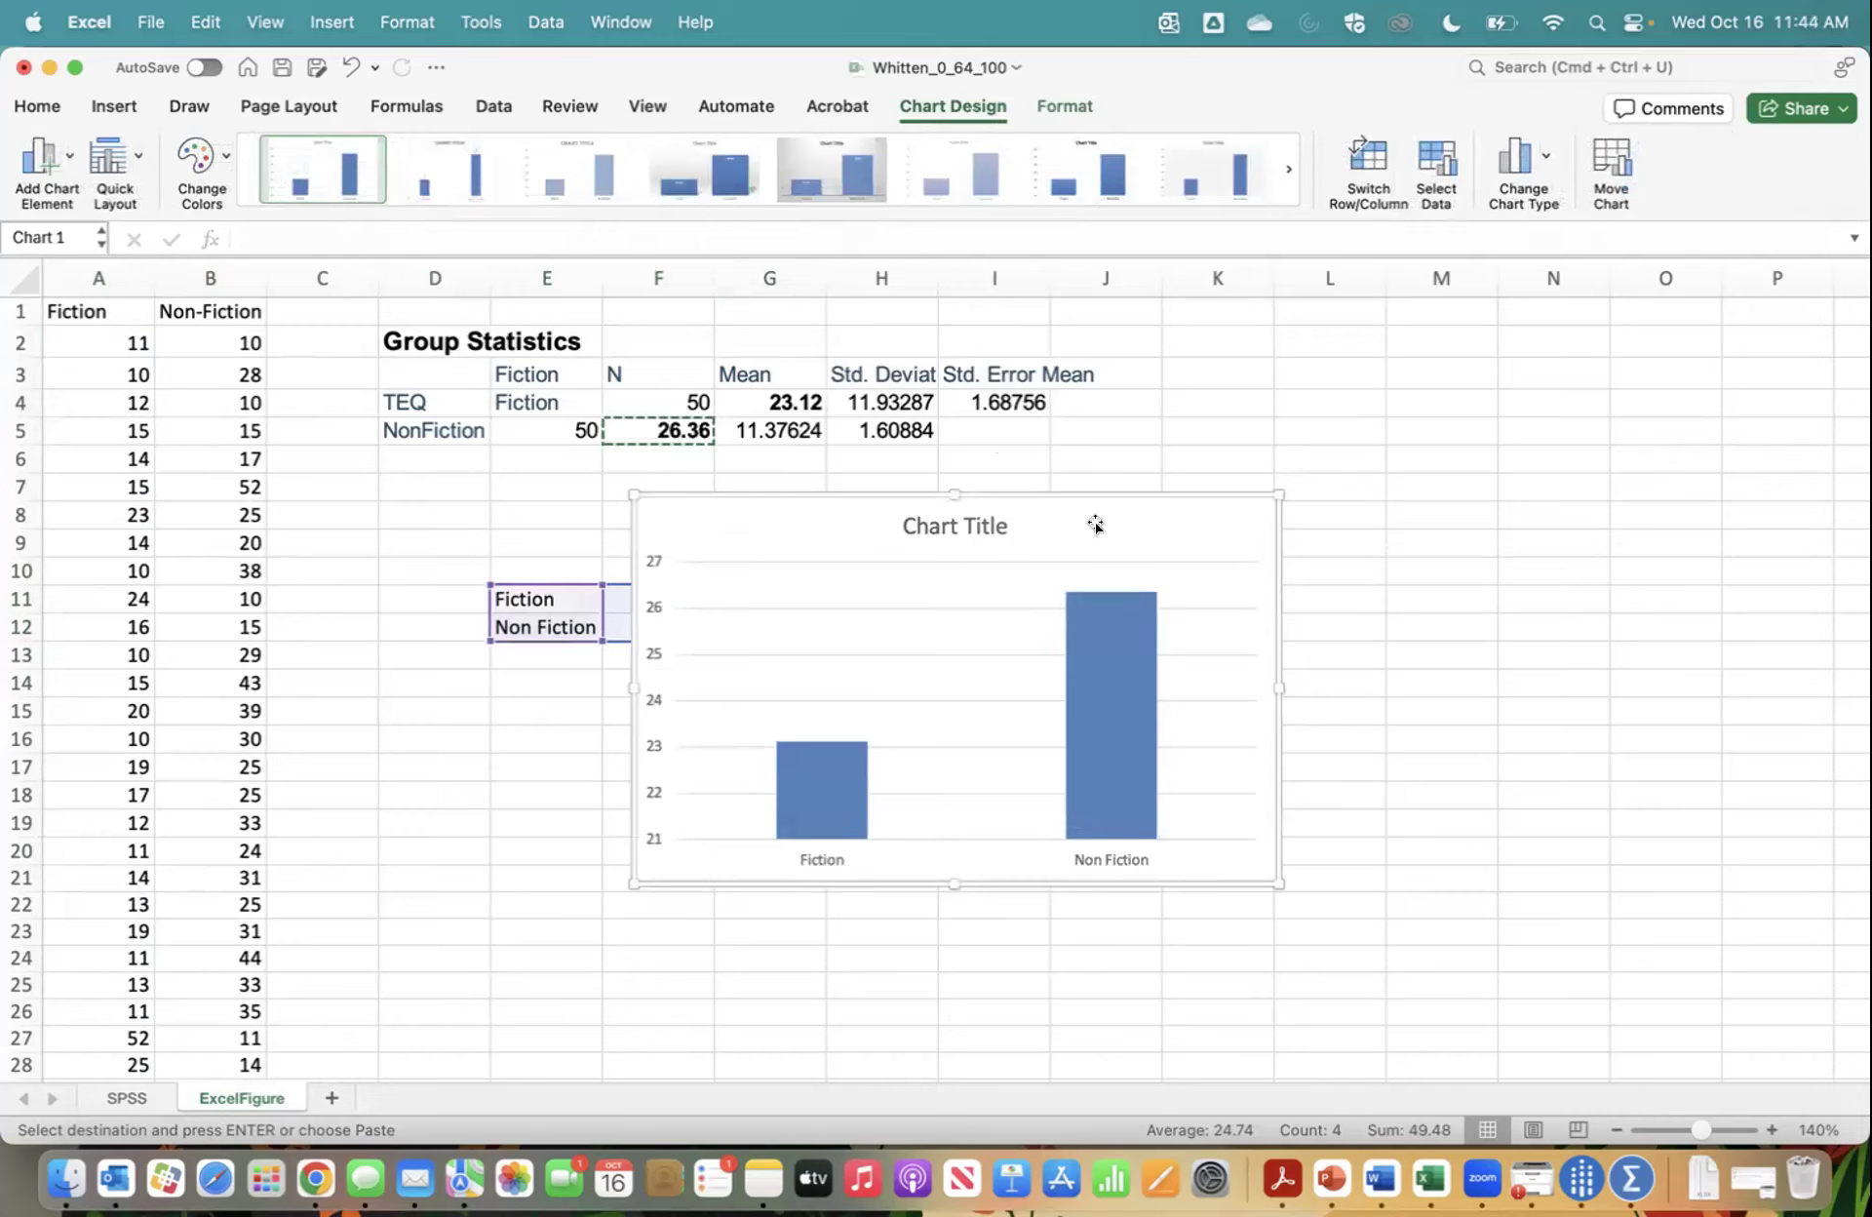
pyautogui.moveTo(1076, 506); pyautogui.dragTo(1248, 506)
pyautogui.moveTo(1263, 507); pyautogui.dragTo(1259, 508)
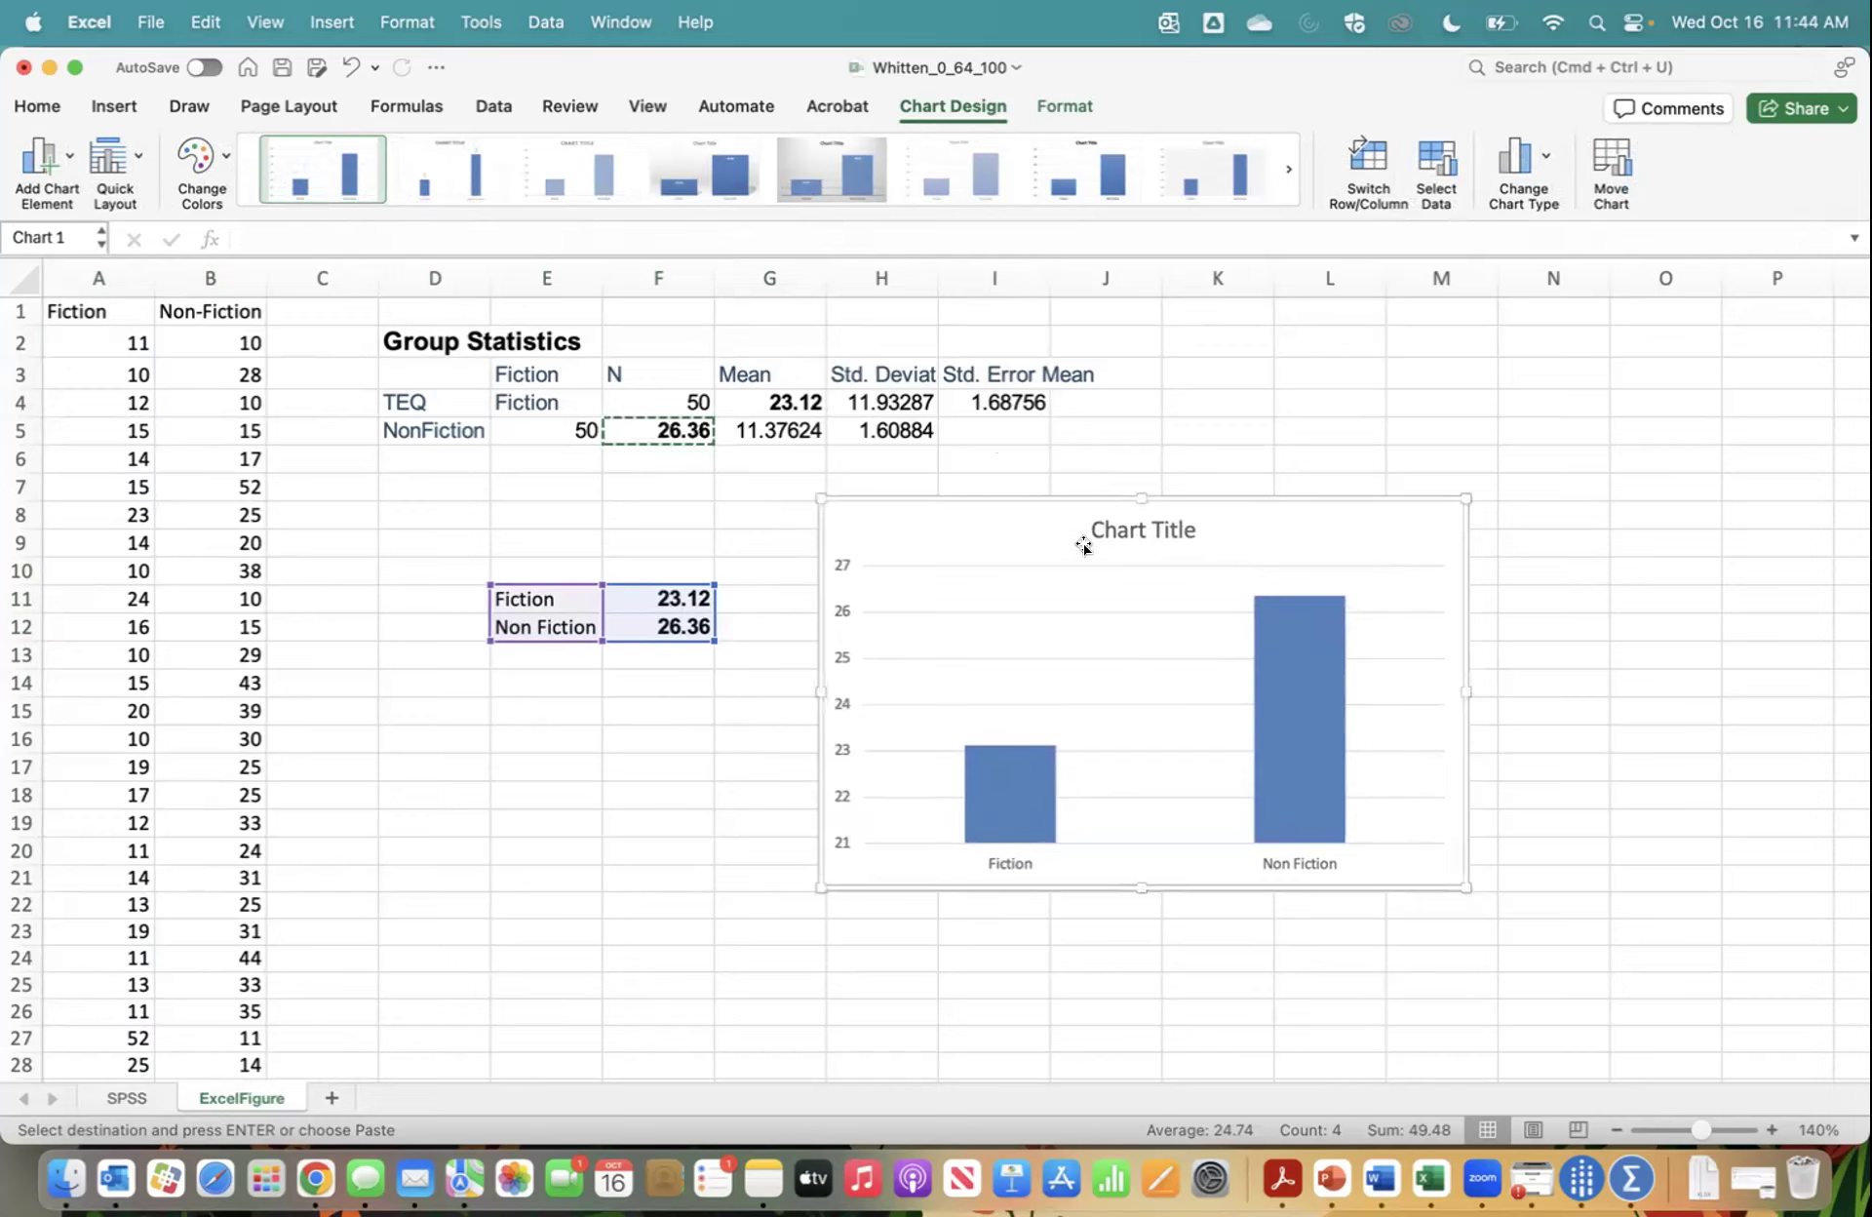
pyautogui.moveTo(1065, 545); pyautogui.dragTo(878, 541)
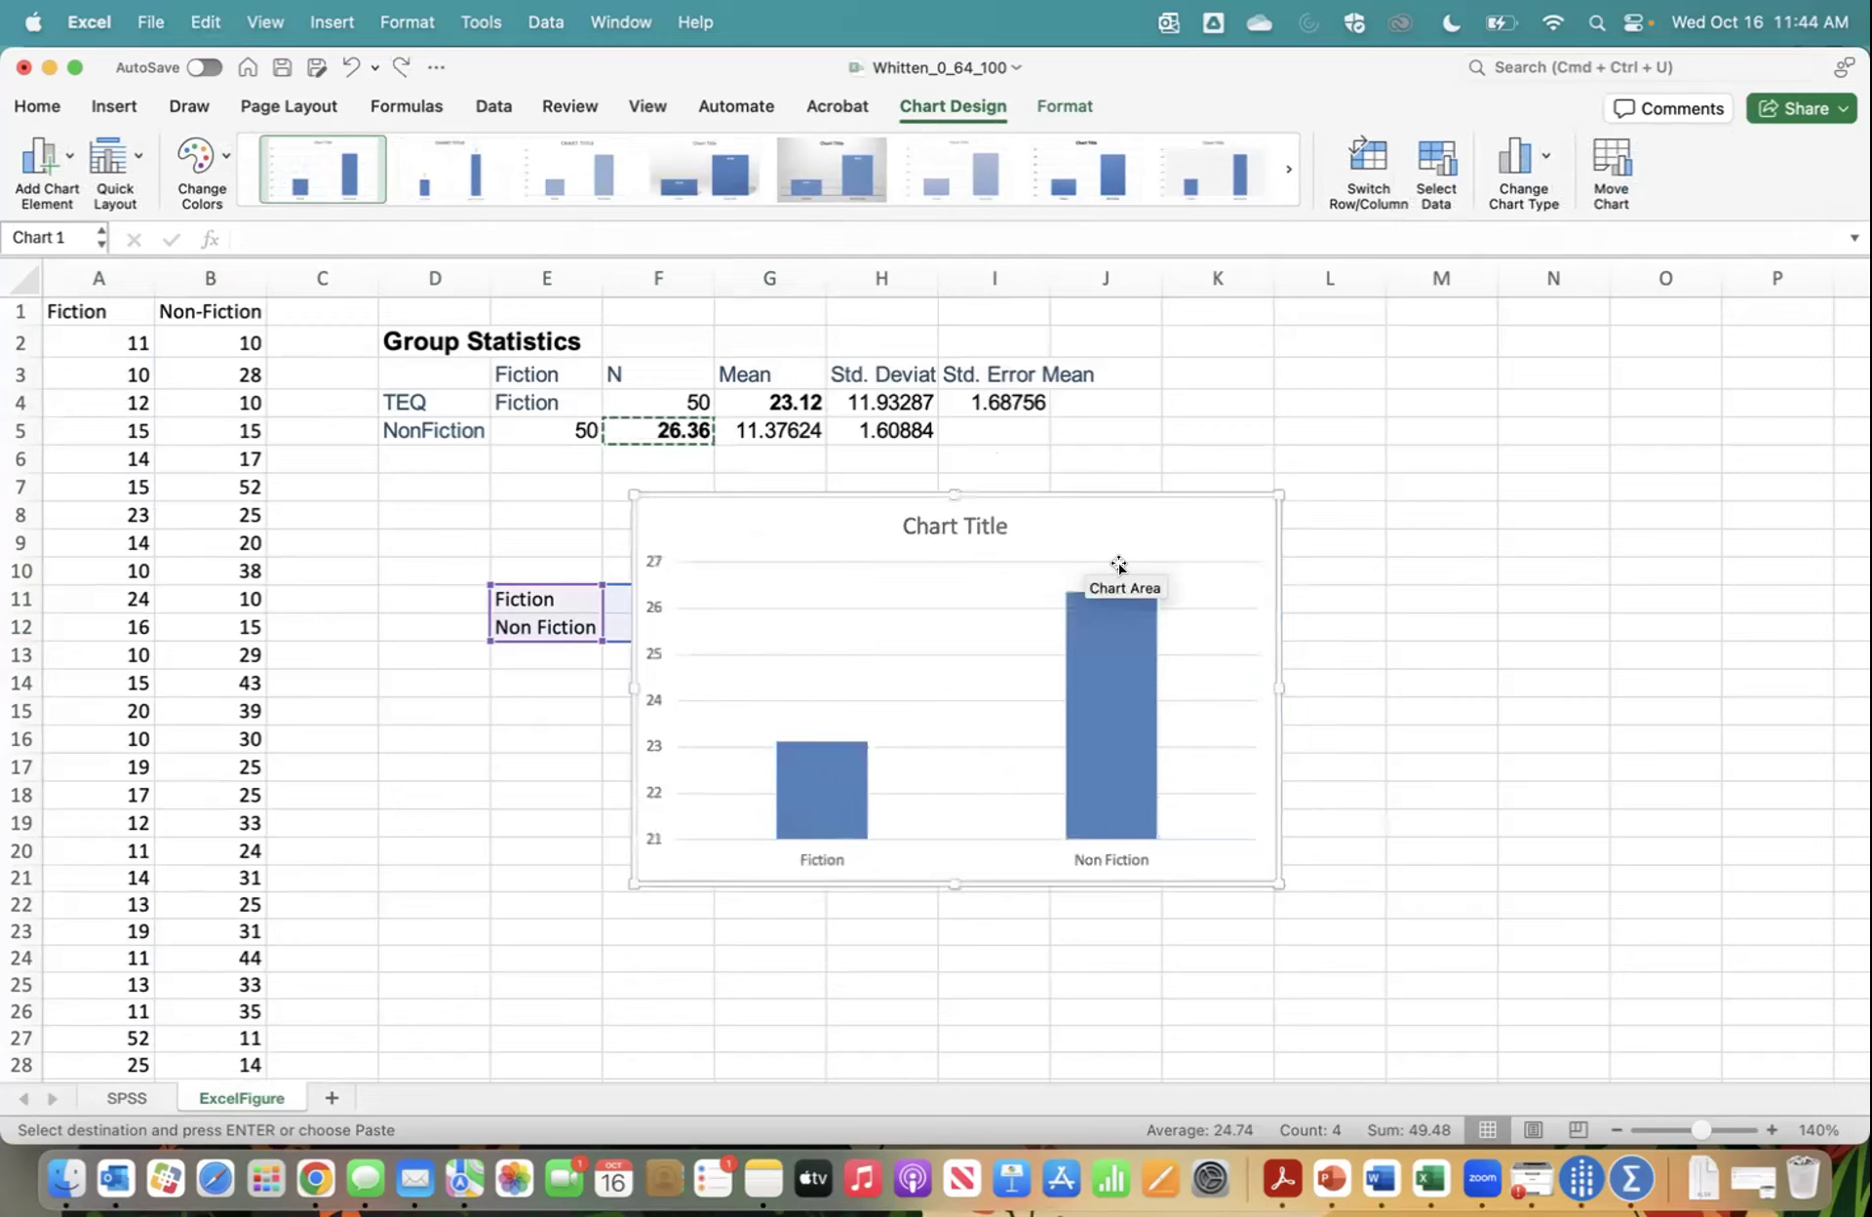
pyautogui.press('super+z')
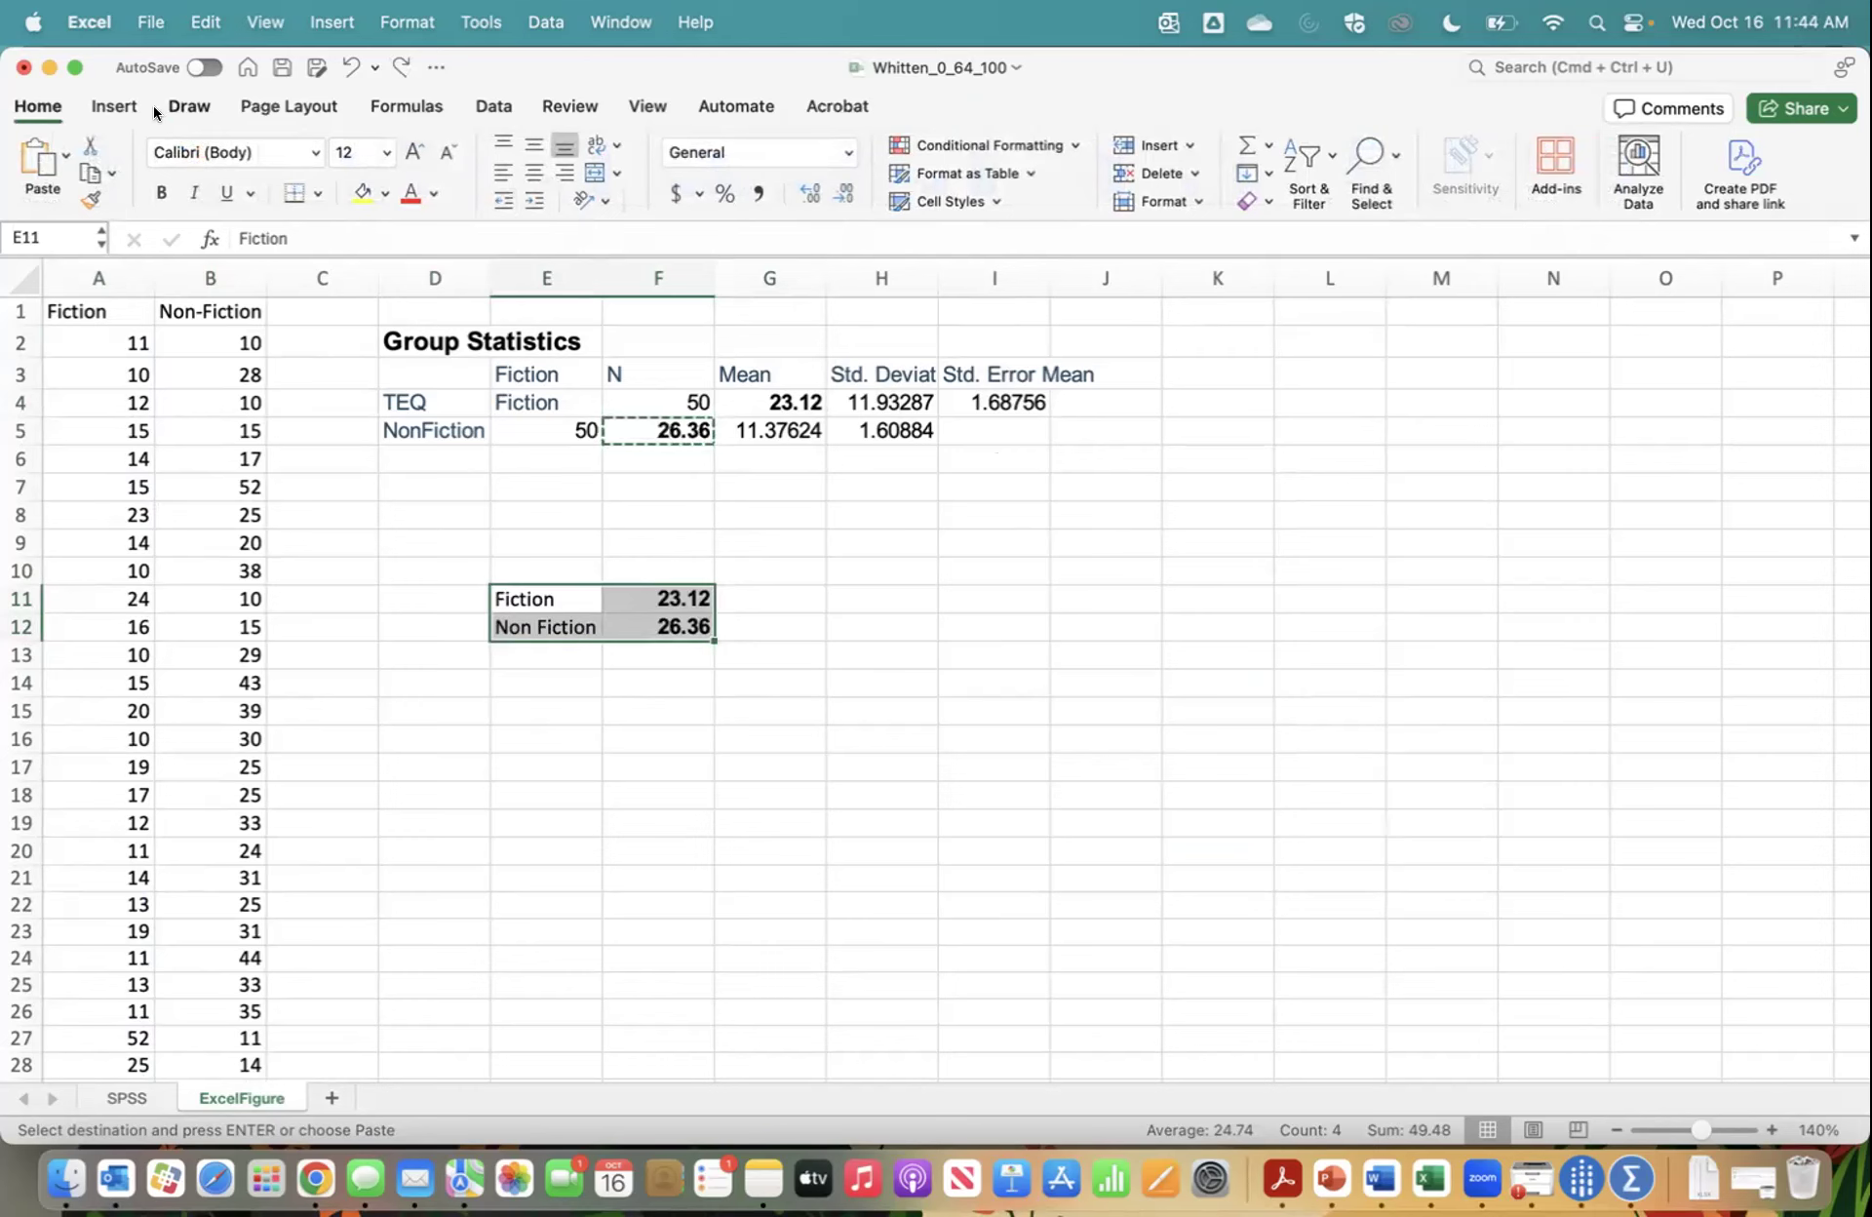
# - Insert a 2-D Clustered Column chart from E11:F12 and place it beside the means so the source cells are uncovered
pyautogui.click(115, 105)
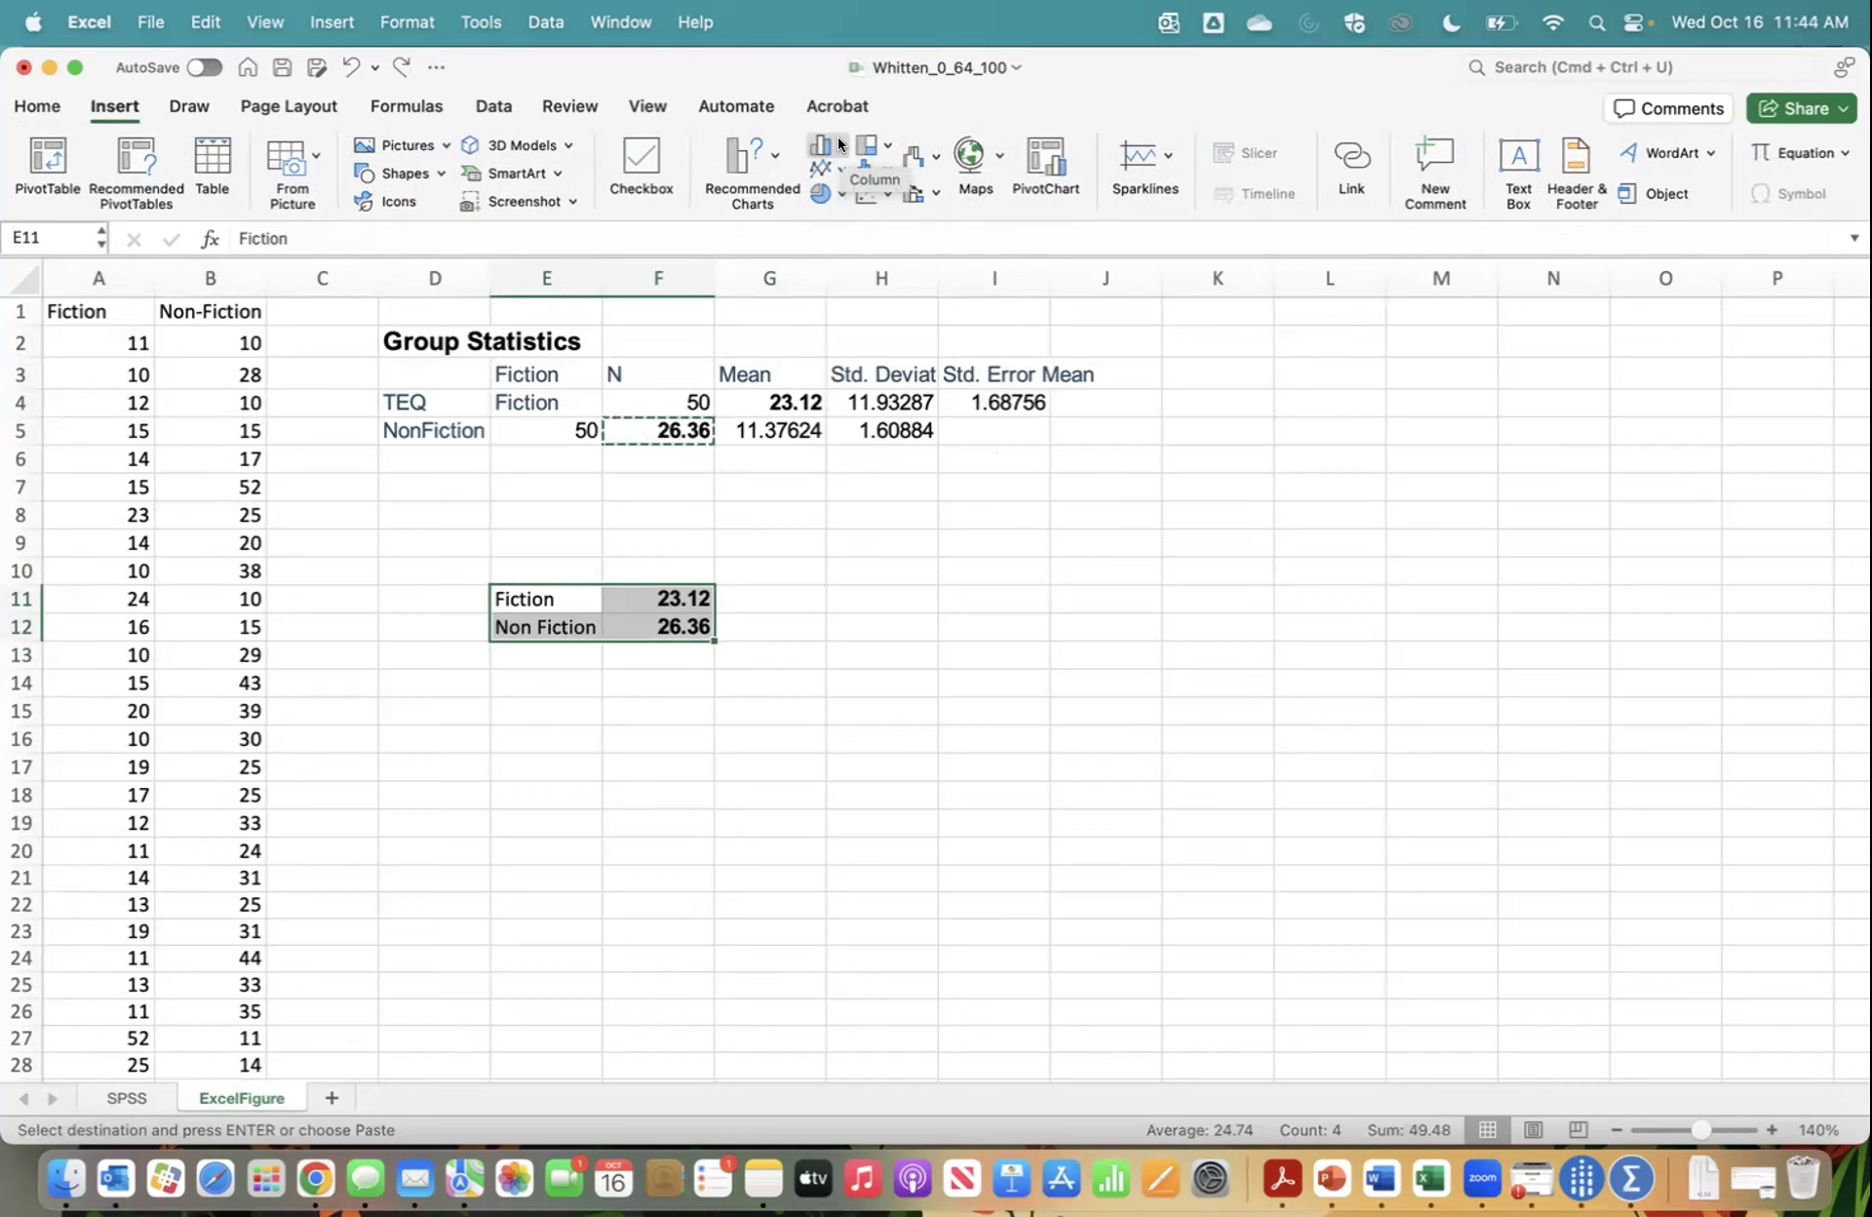
pyautogui.click(837, 144)
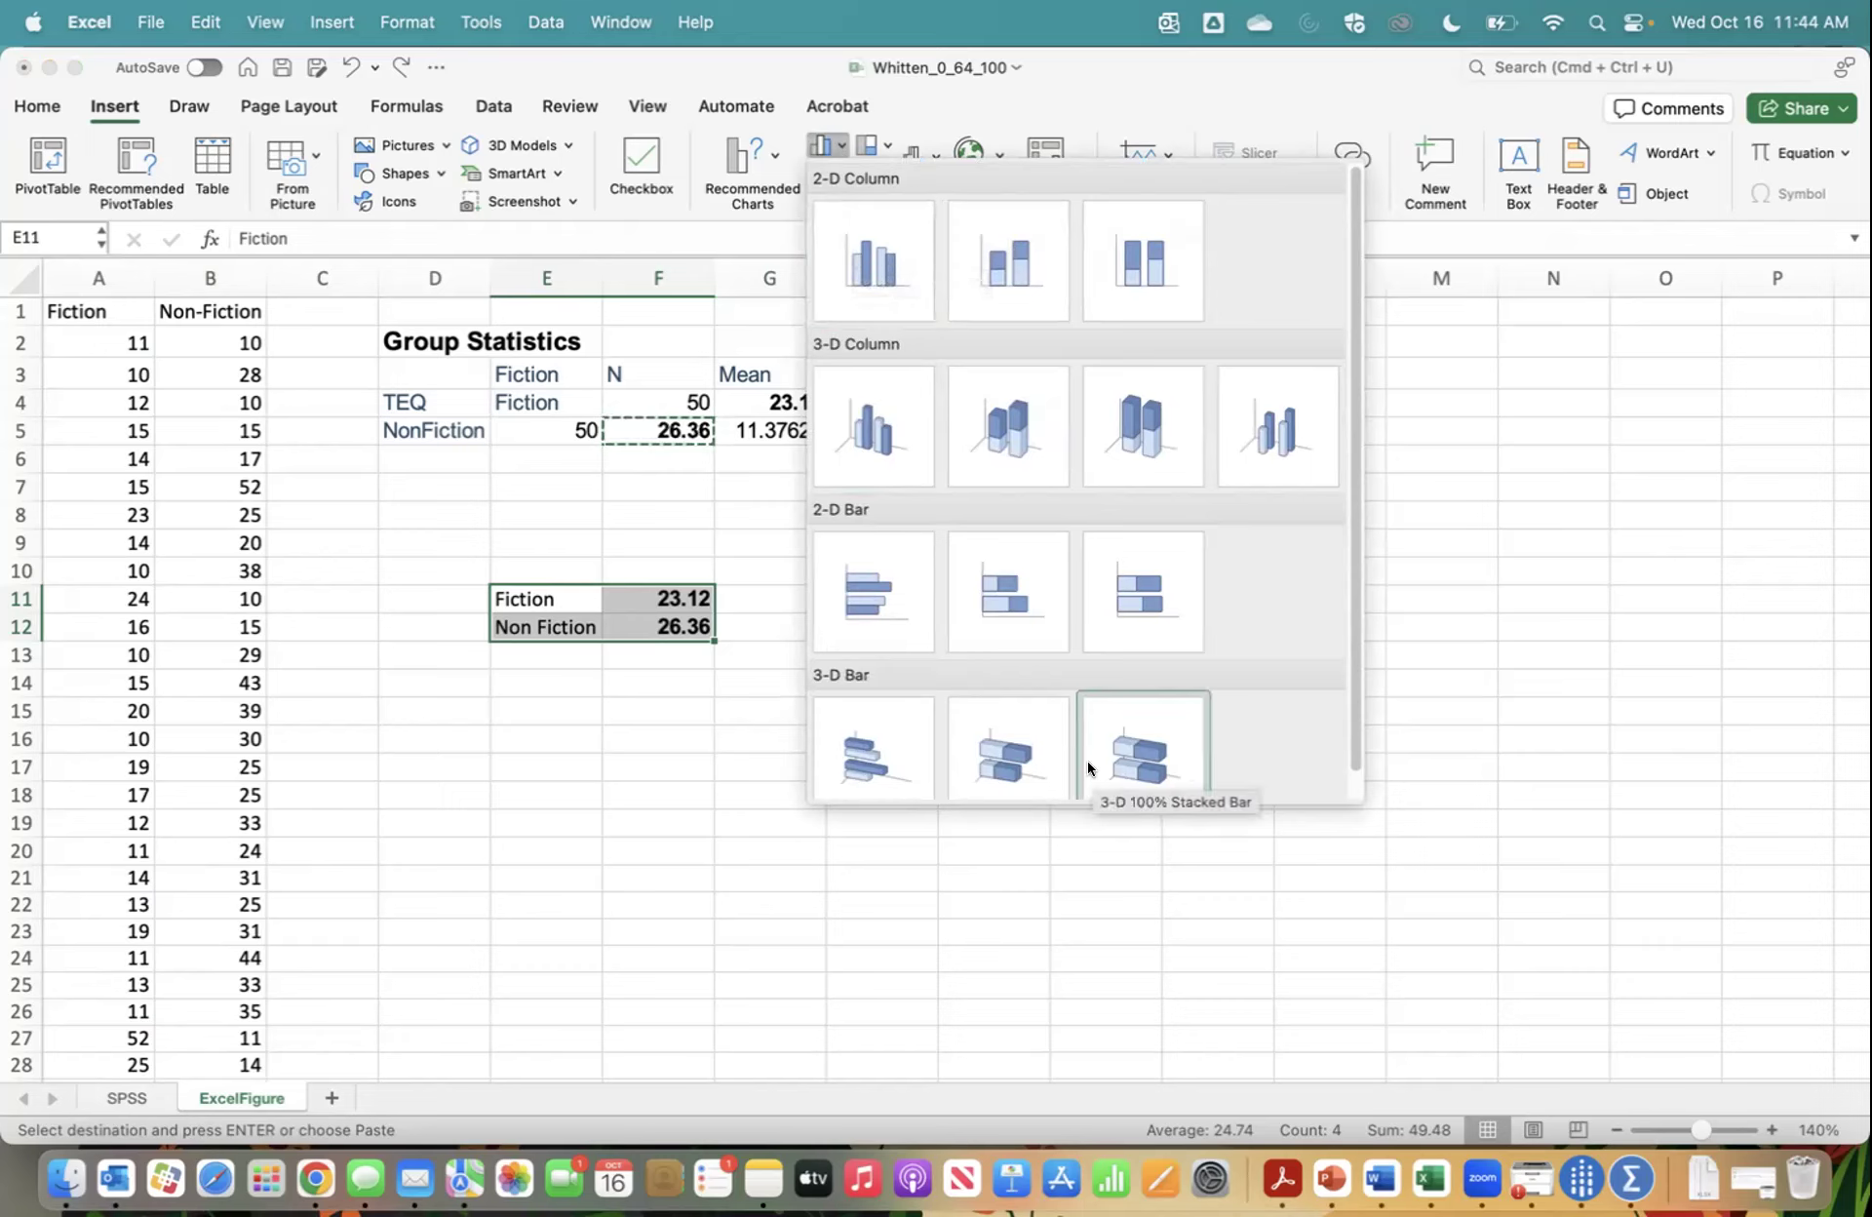
pyautogui.click(866, 243)
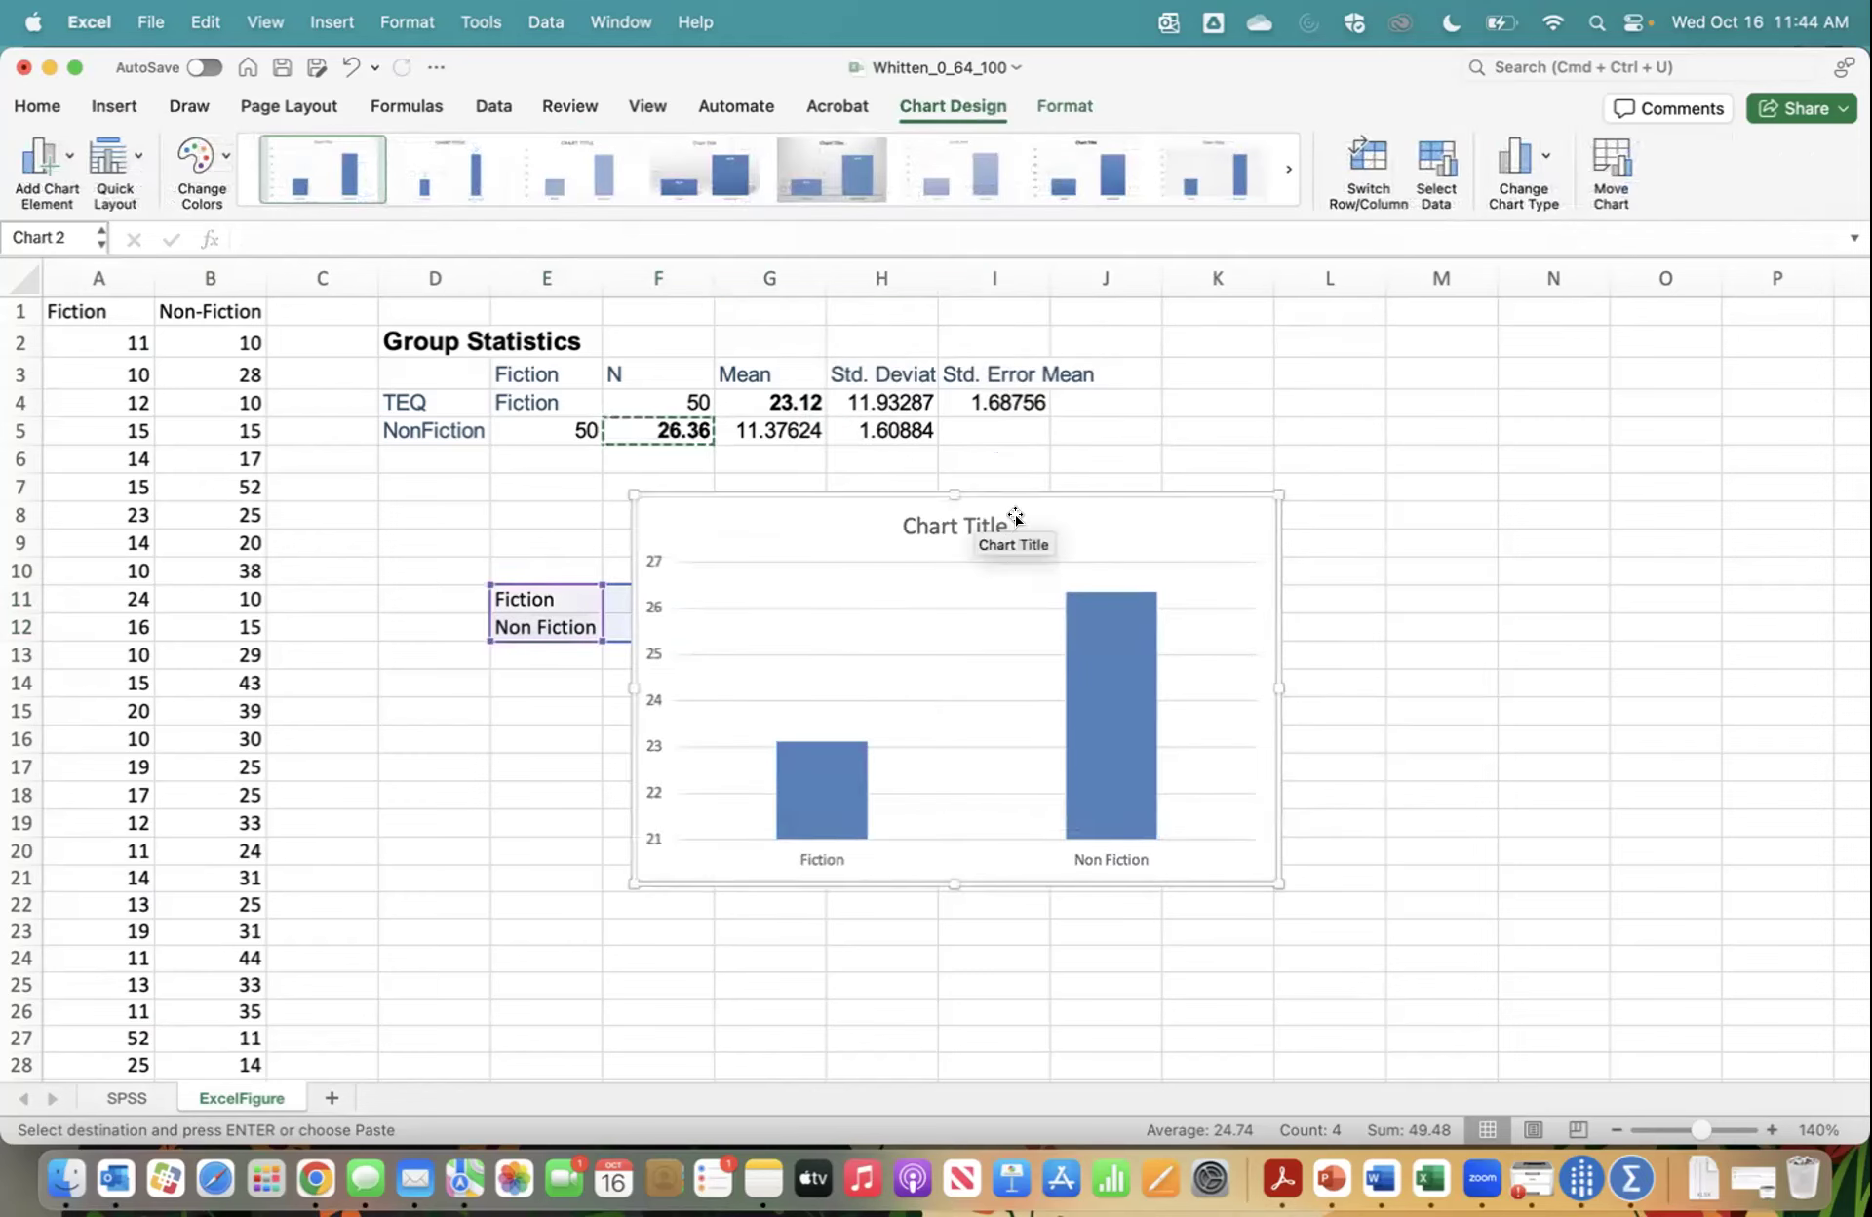
pyautogui.moveTo(1078, 506); pyautogui.dragTo(1248, 535)
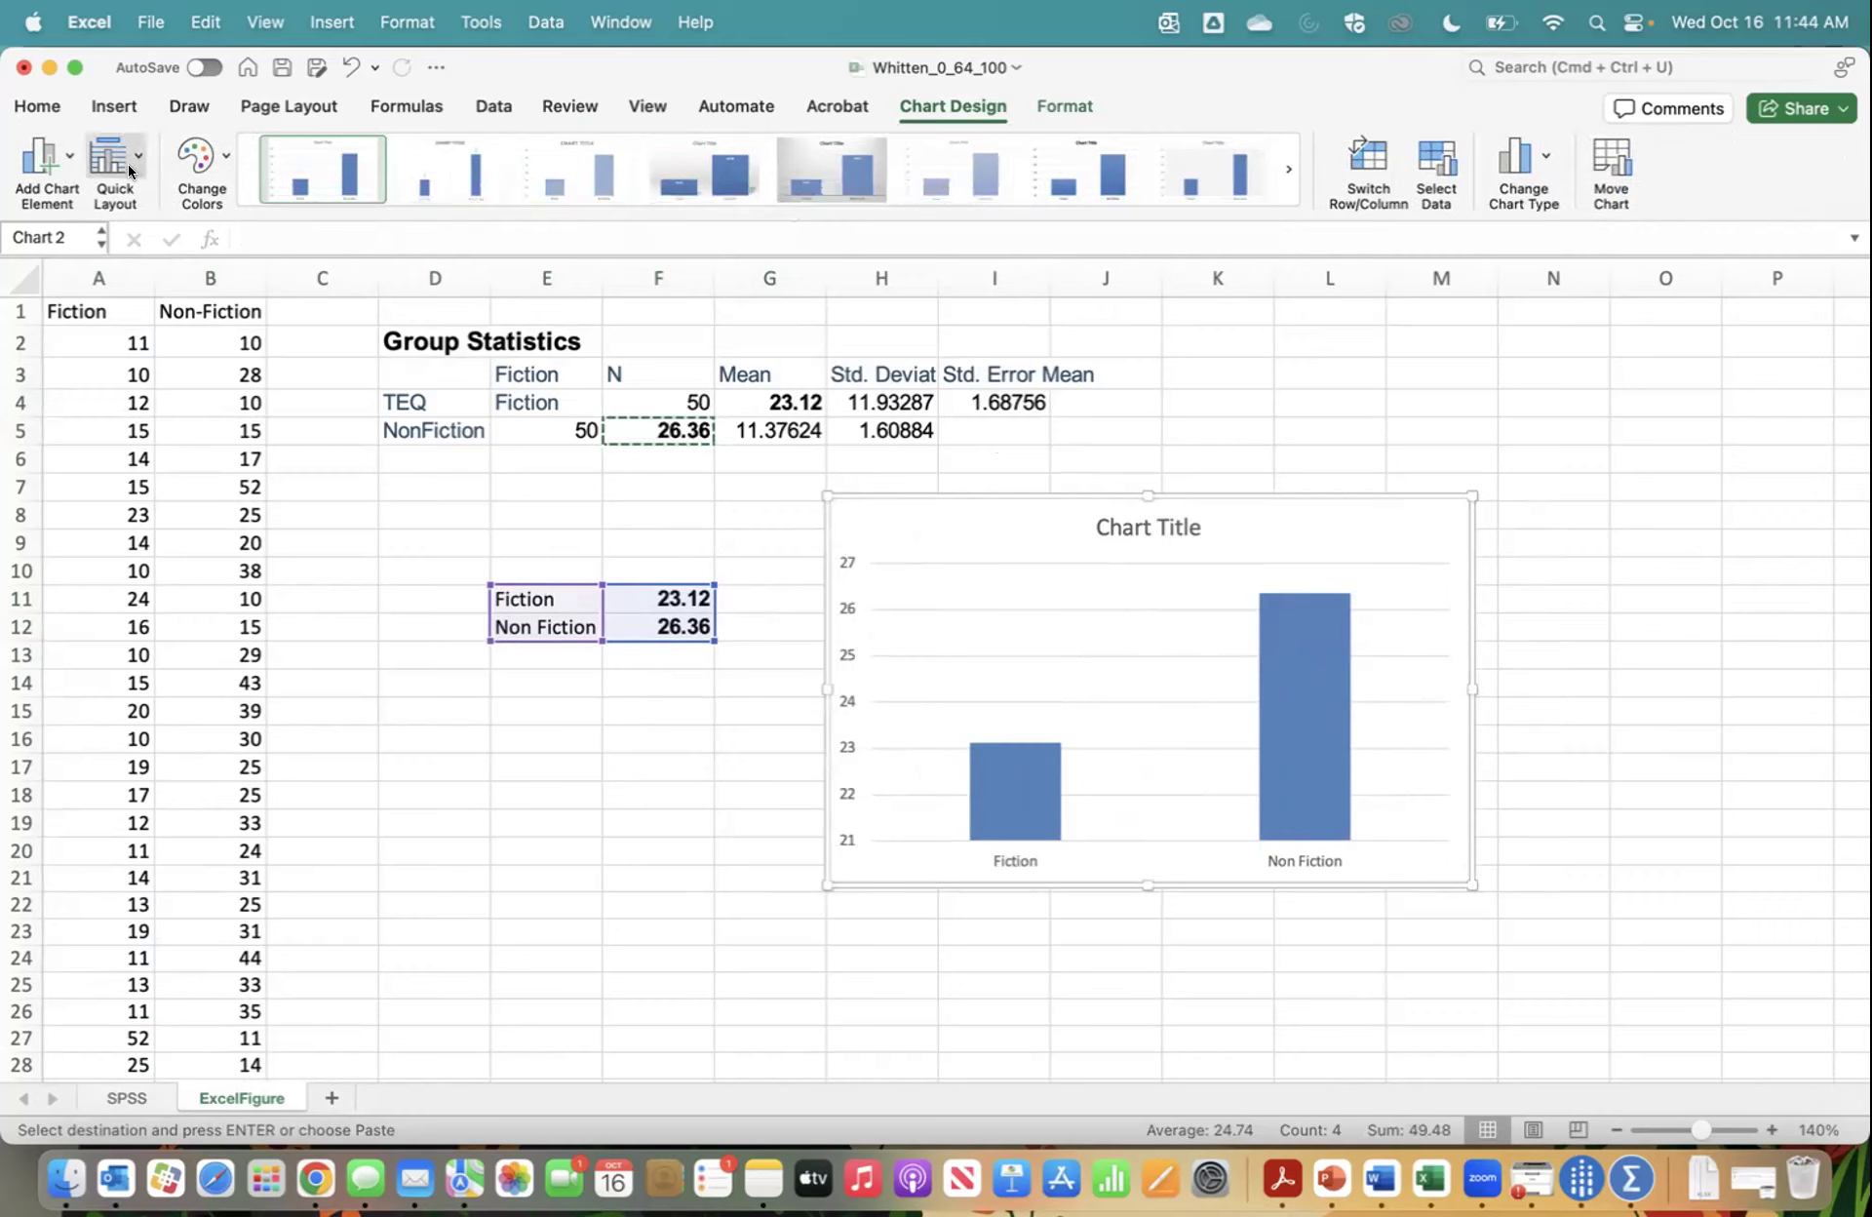
# - Delete the chart title and add a primary horizontal axis title reading "Type of Reading"
pyautogui.click(1169, 515)
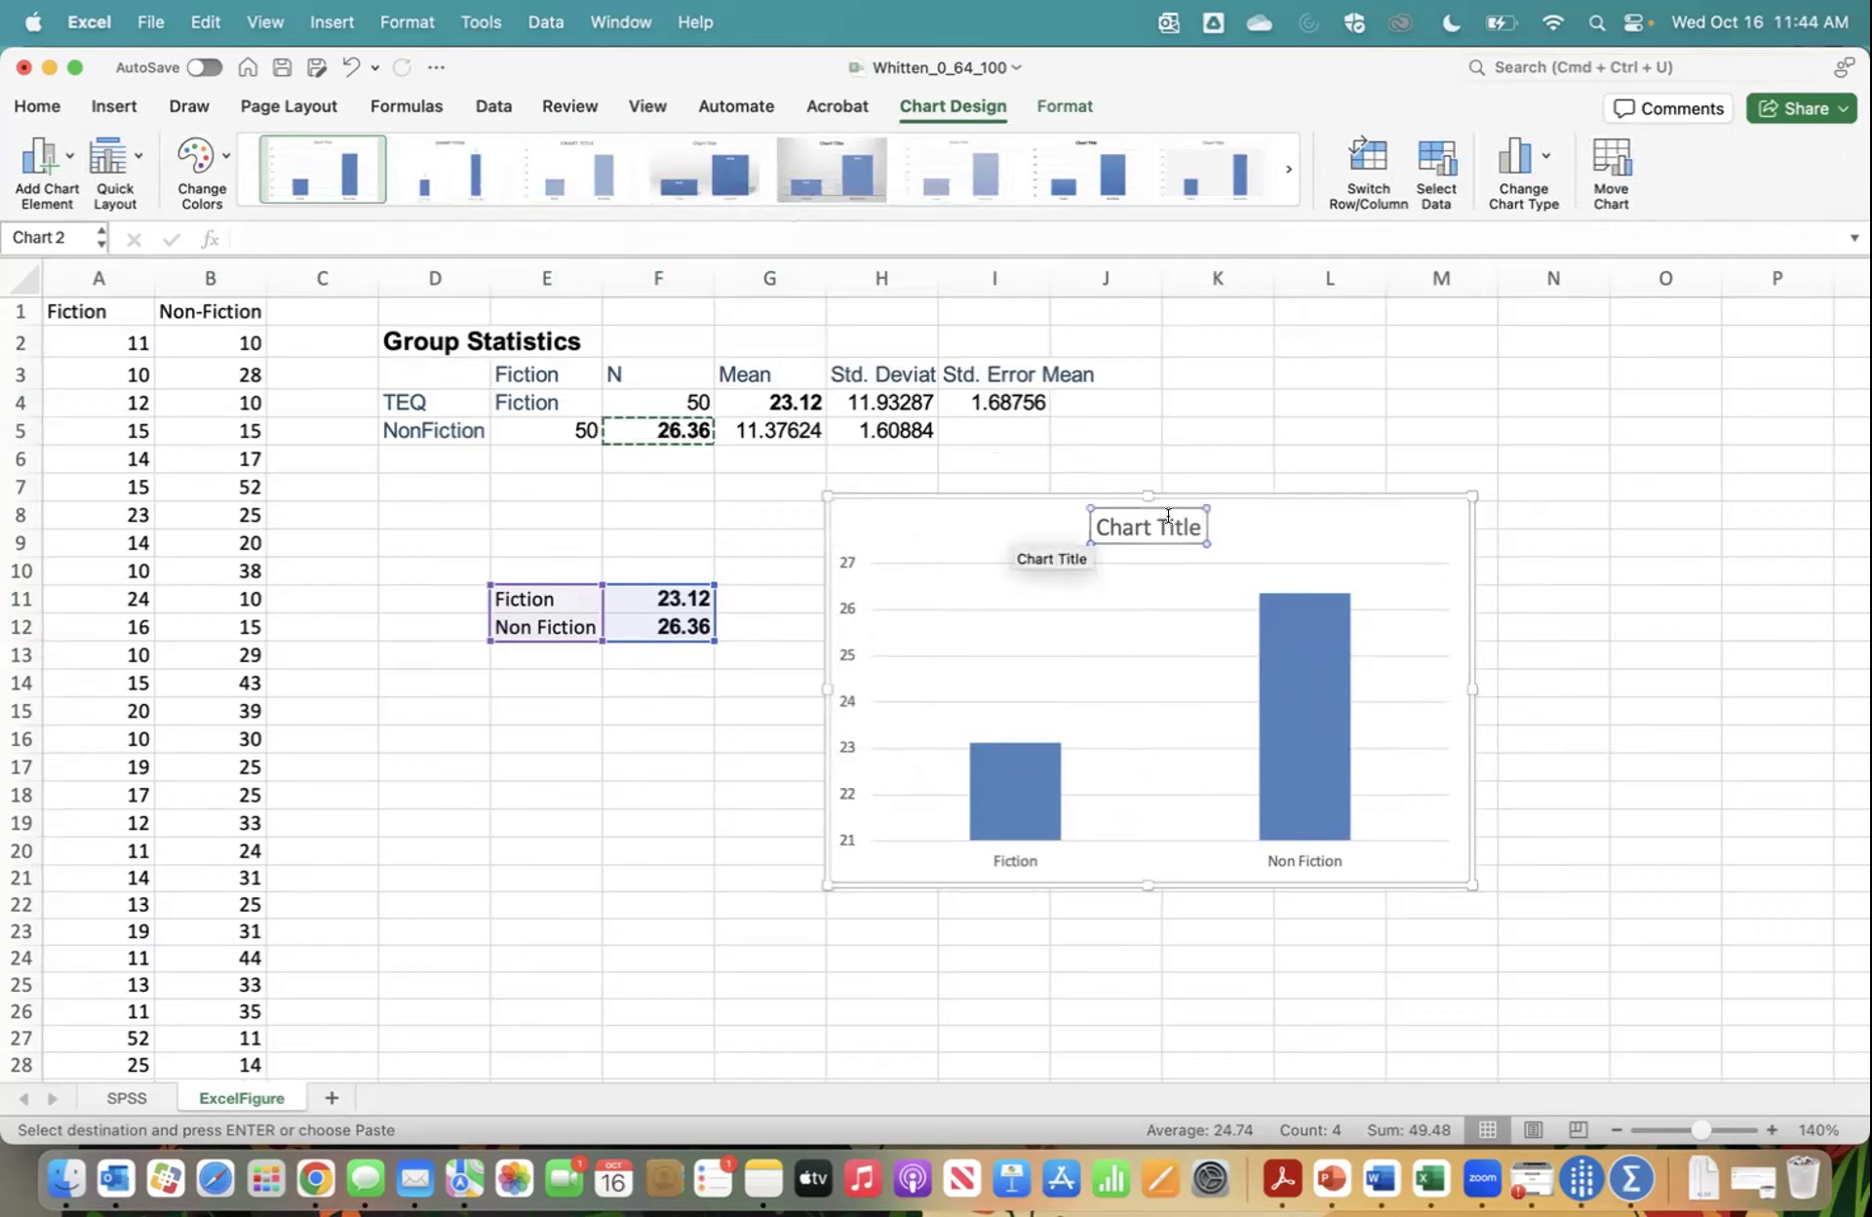
pyautogui.press('Delete')
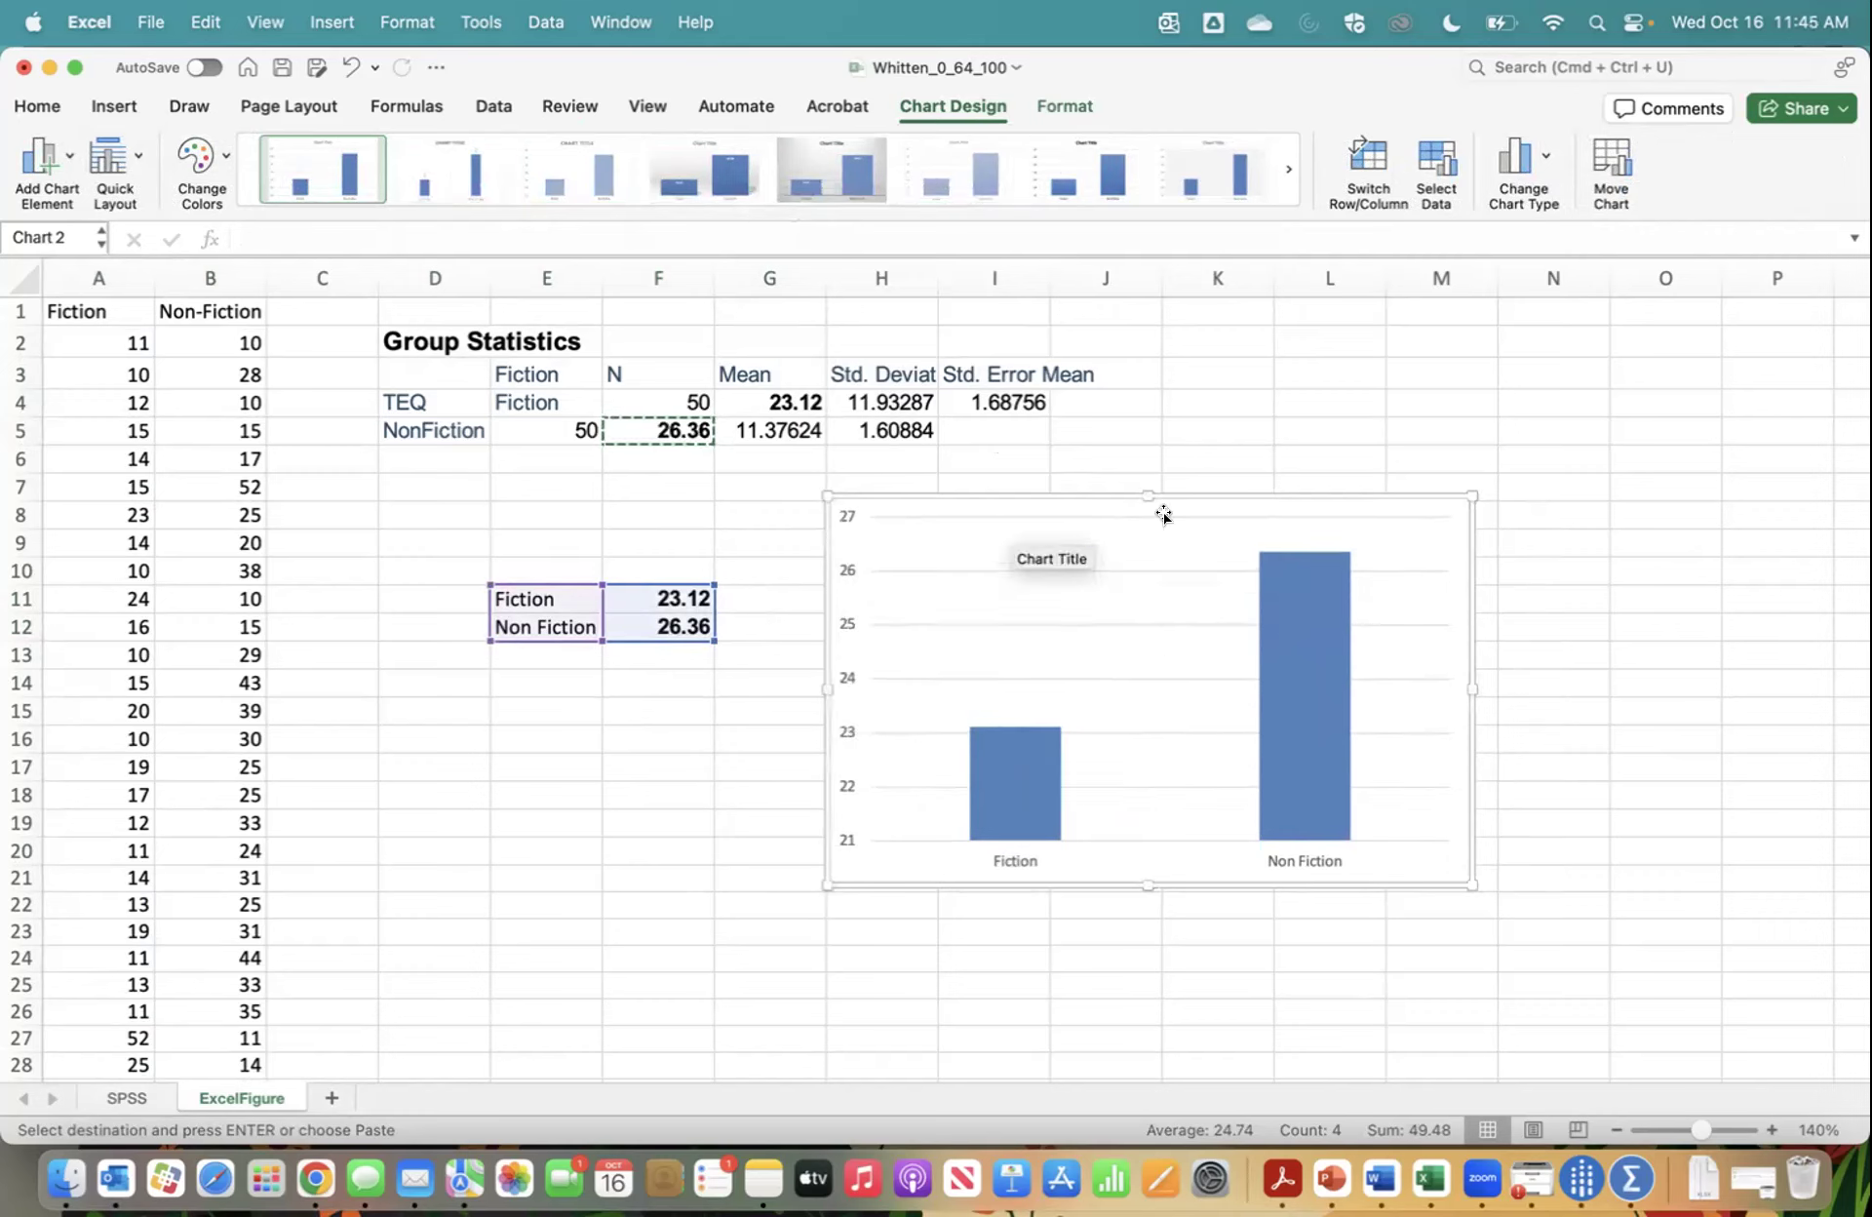
pyautogui.click(64, 149)
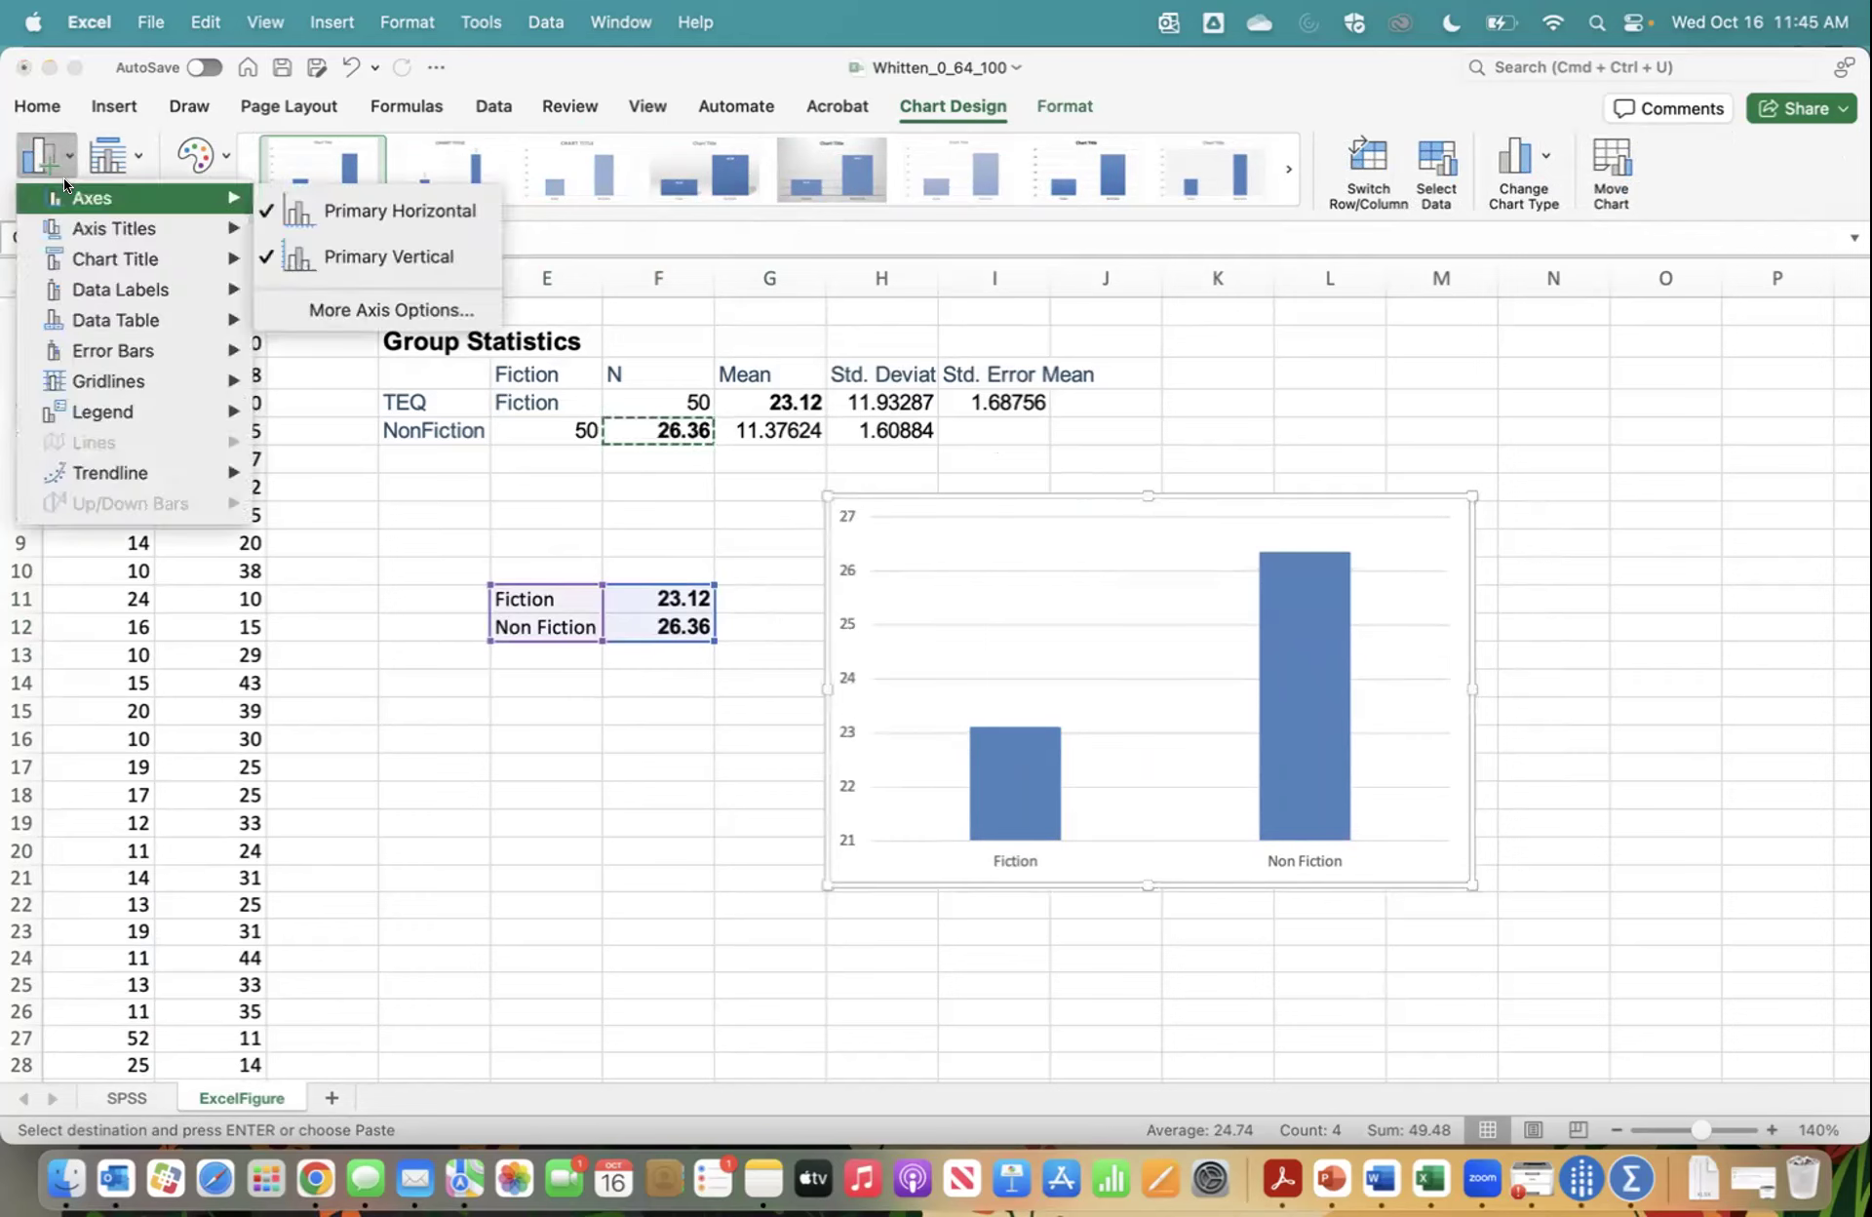
pyautogui.moveTo(96, 215)
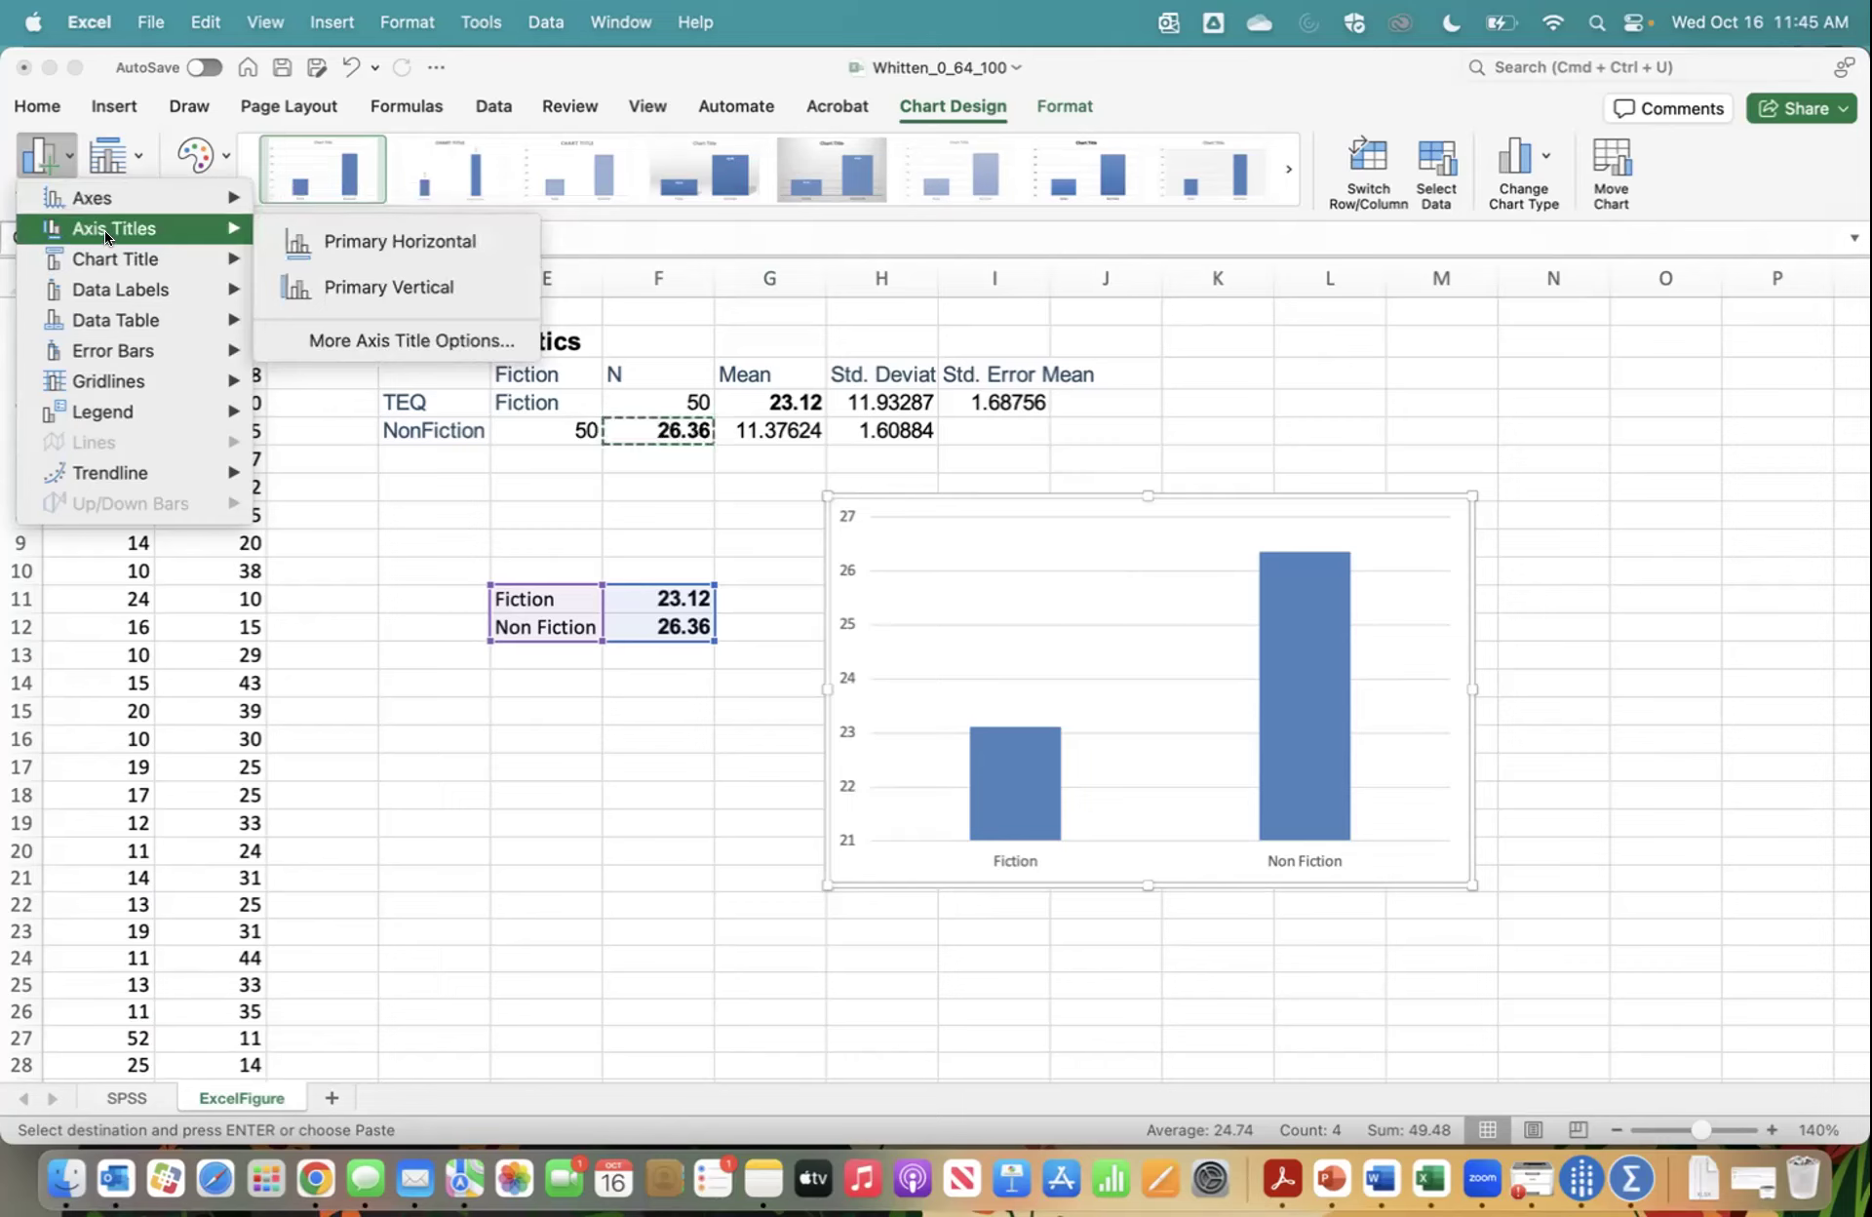
pyautogui.click(314, 239)
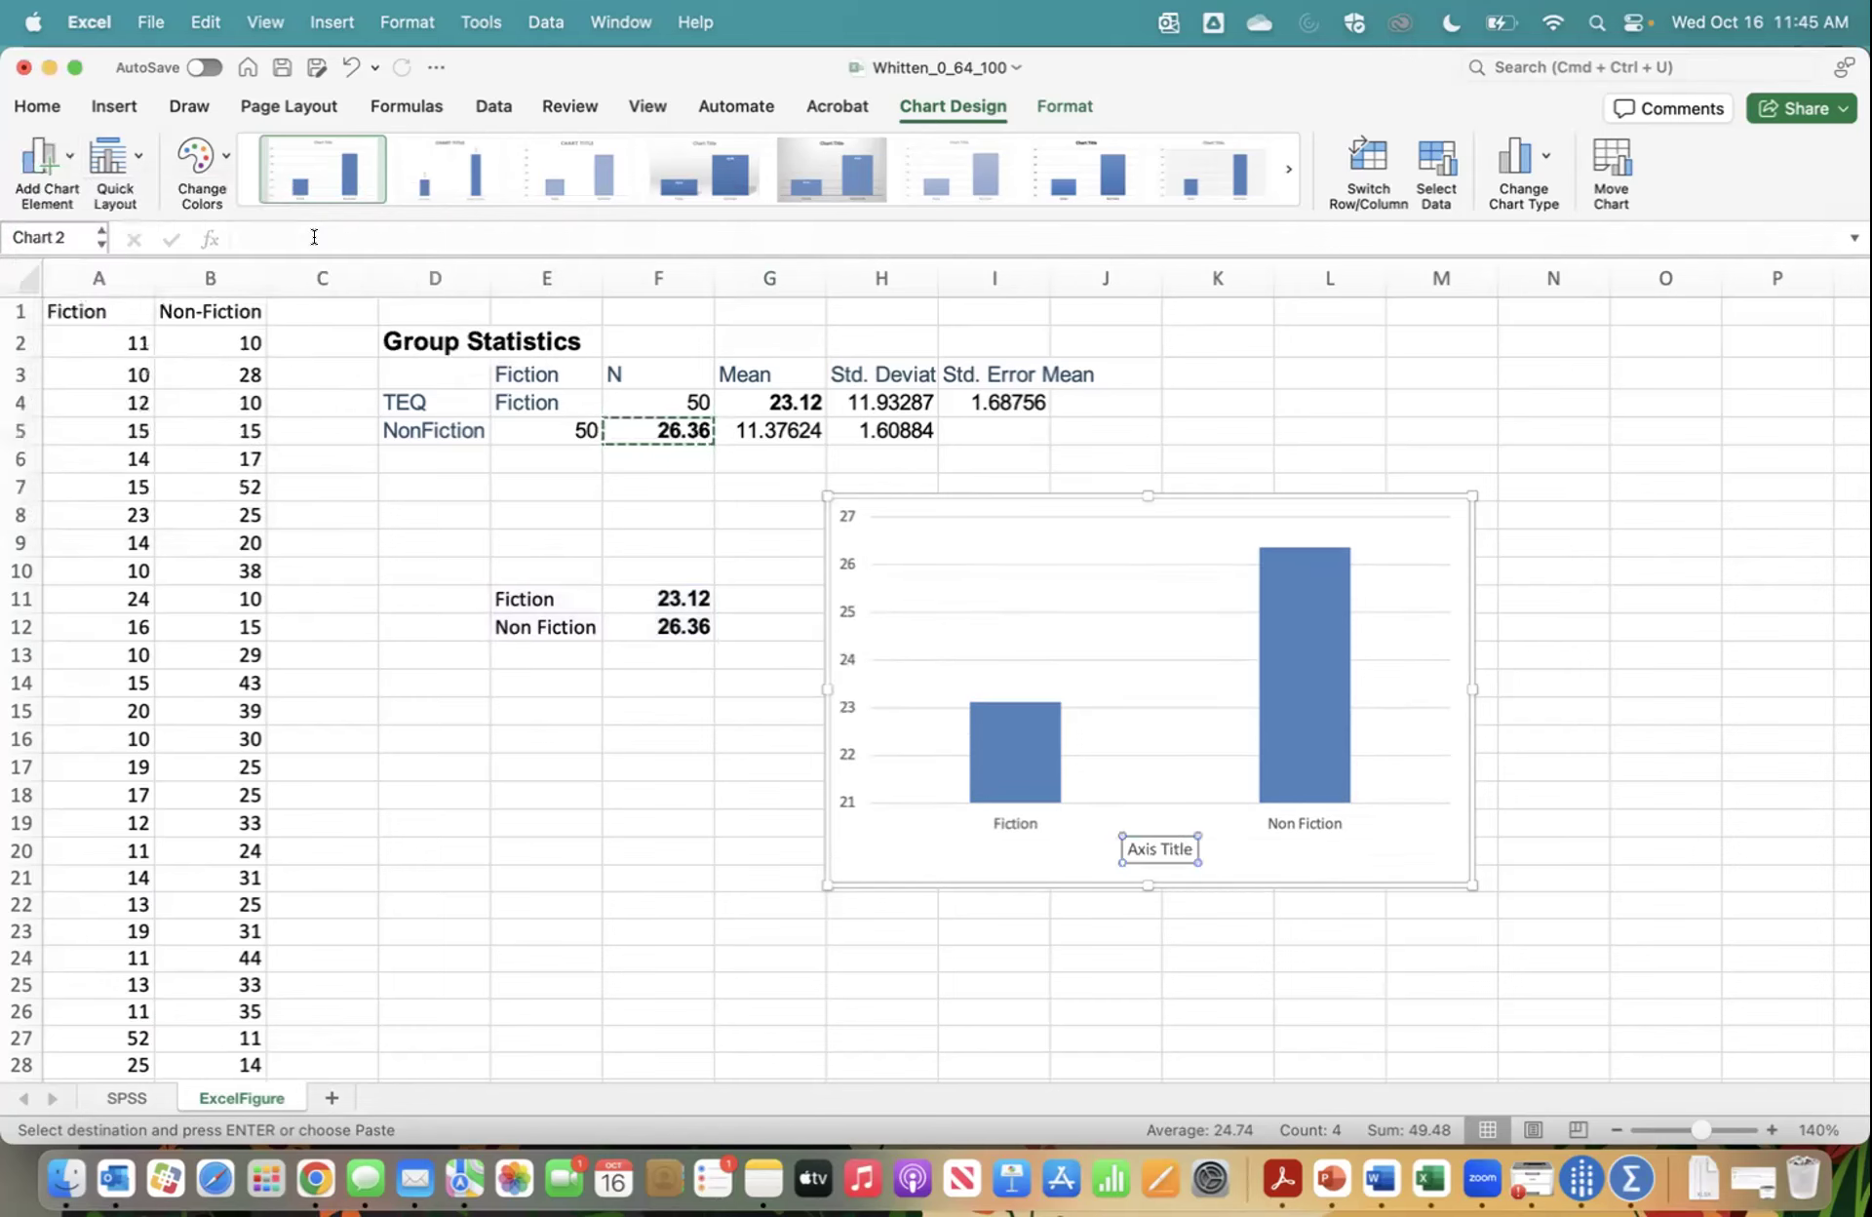
pyautogui.tripleClick(1164, 847)
pyautogui.write('Type of Re')
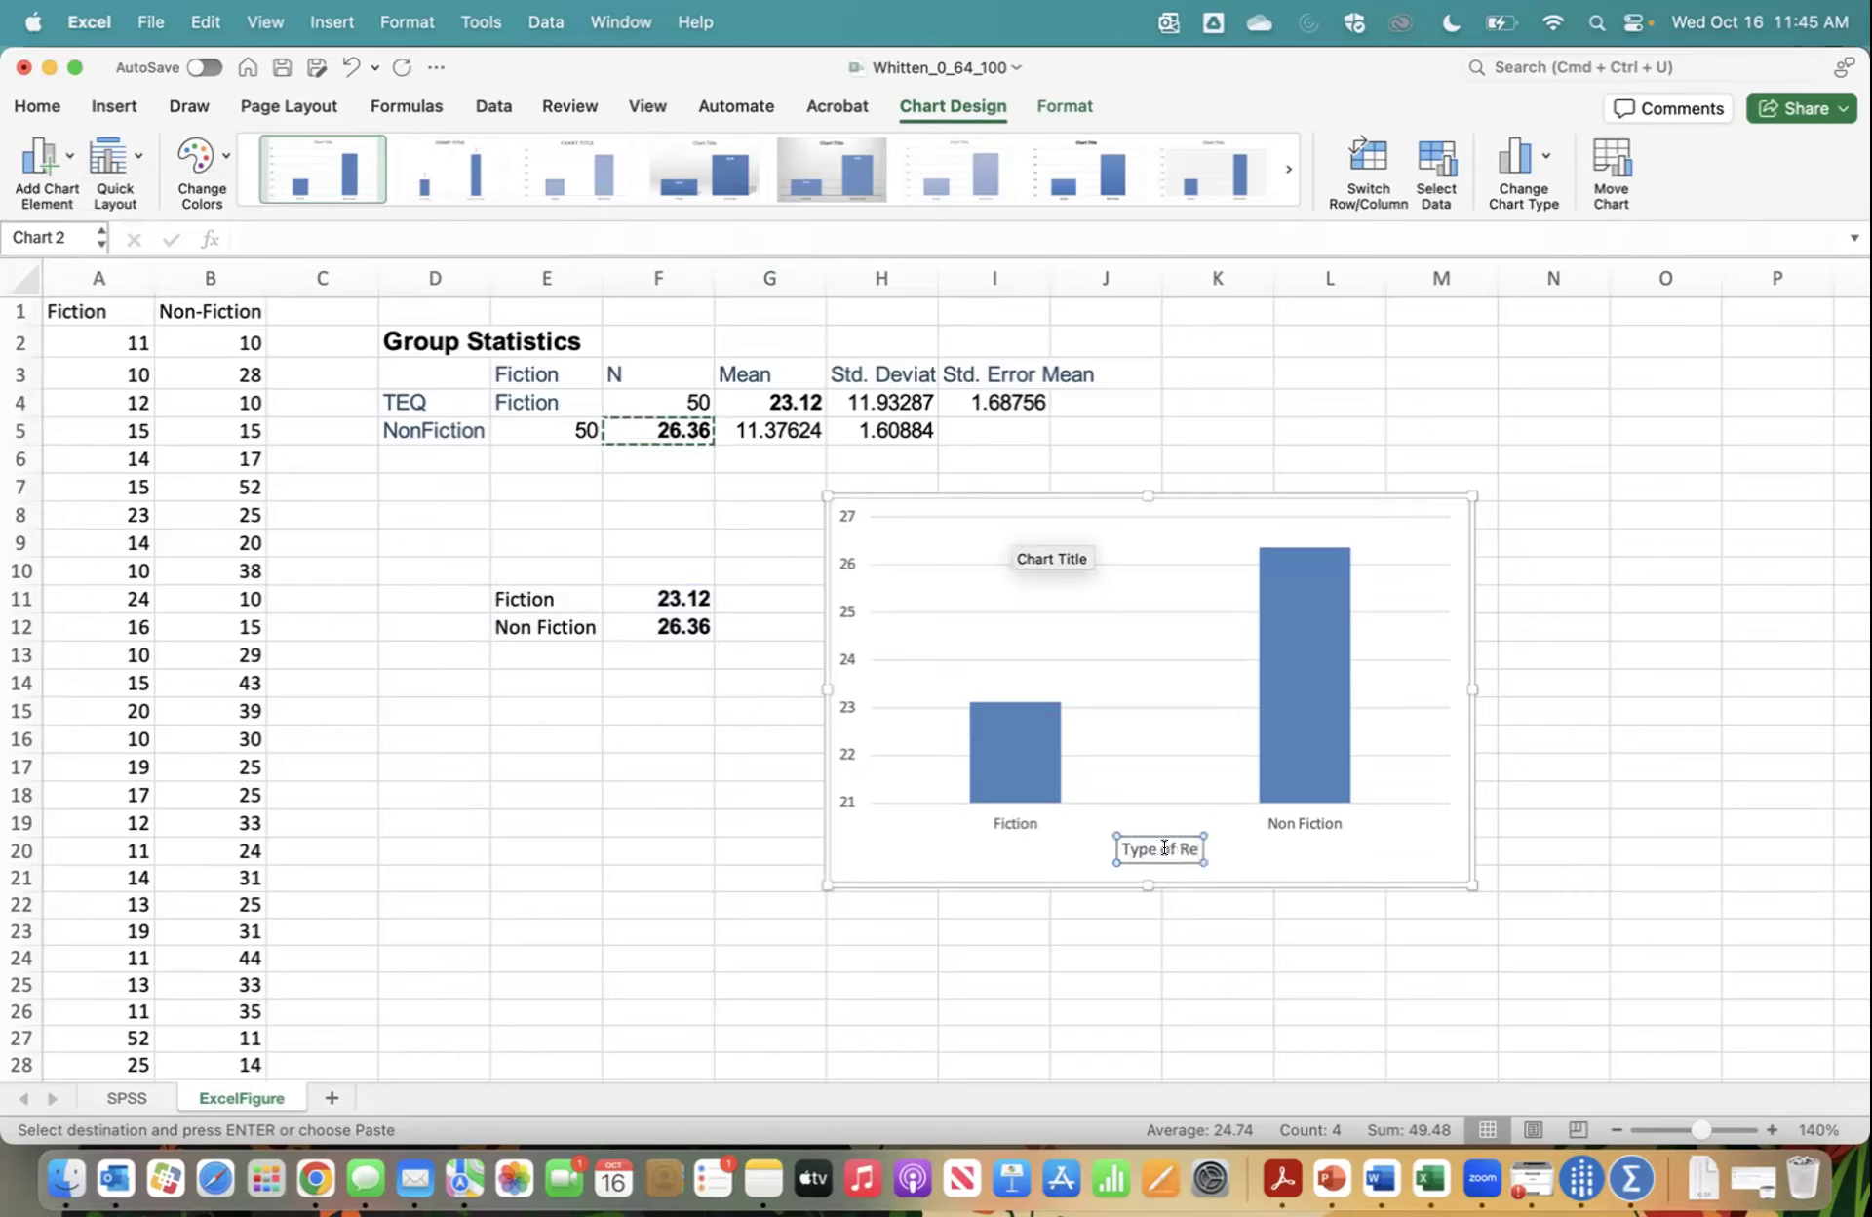
pyautogui.write('ading')
pyautogui.click(1030, 841)
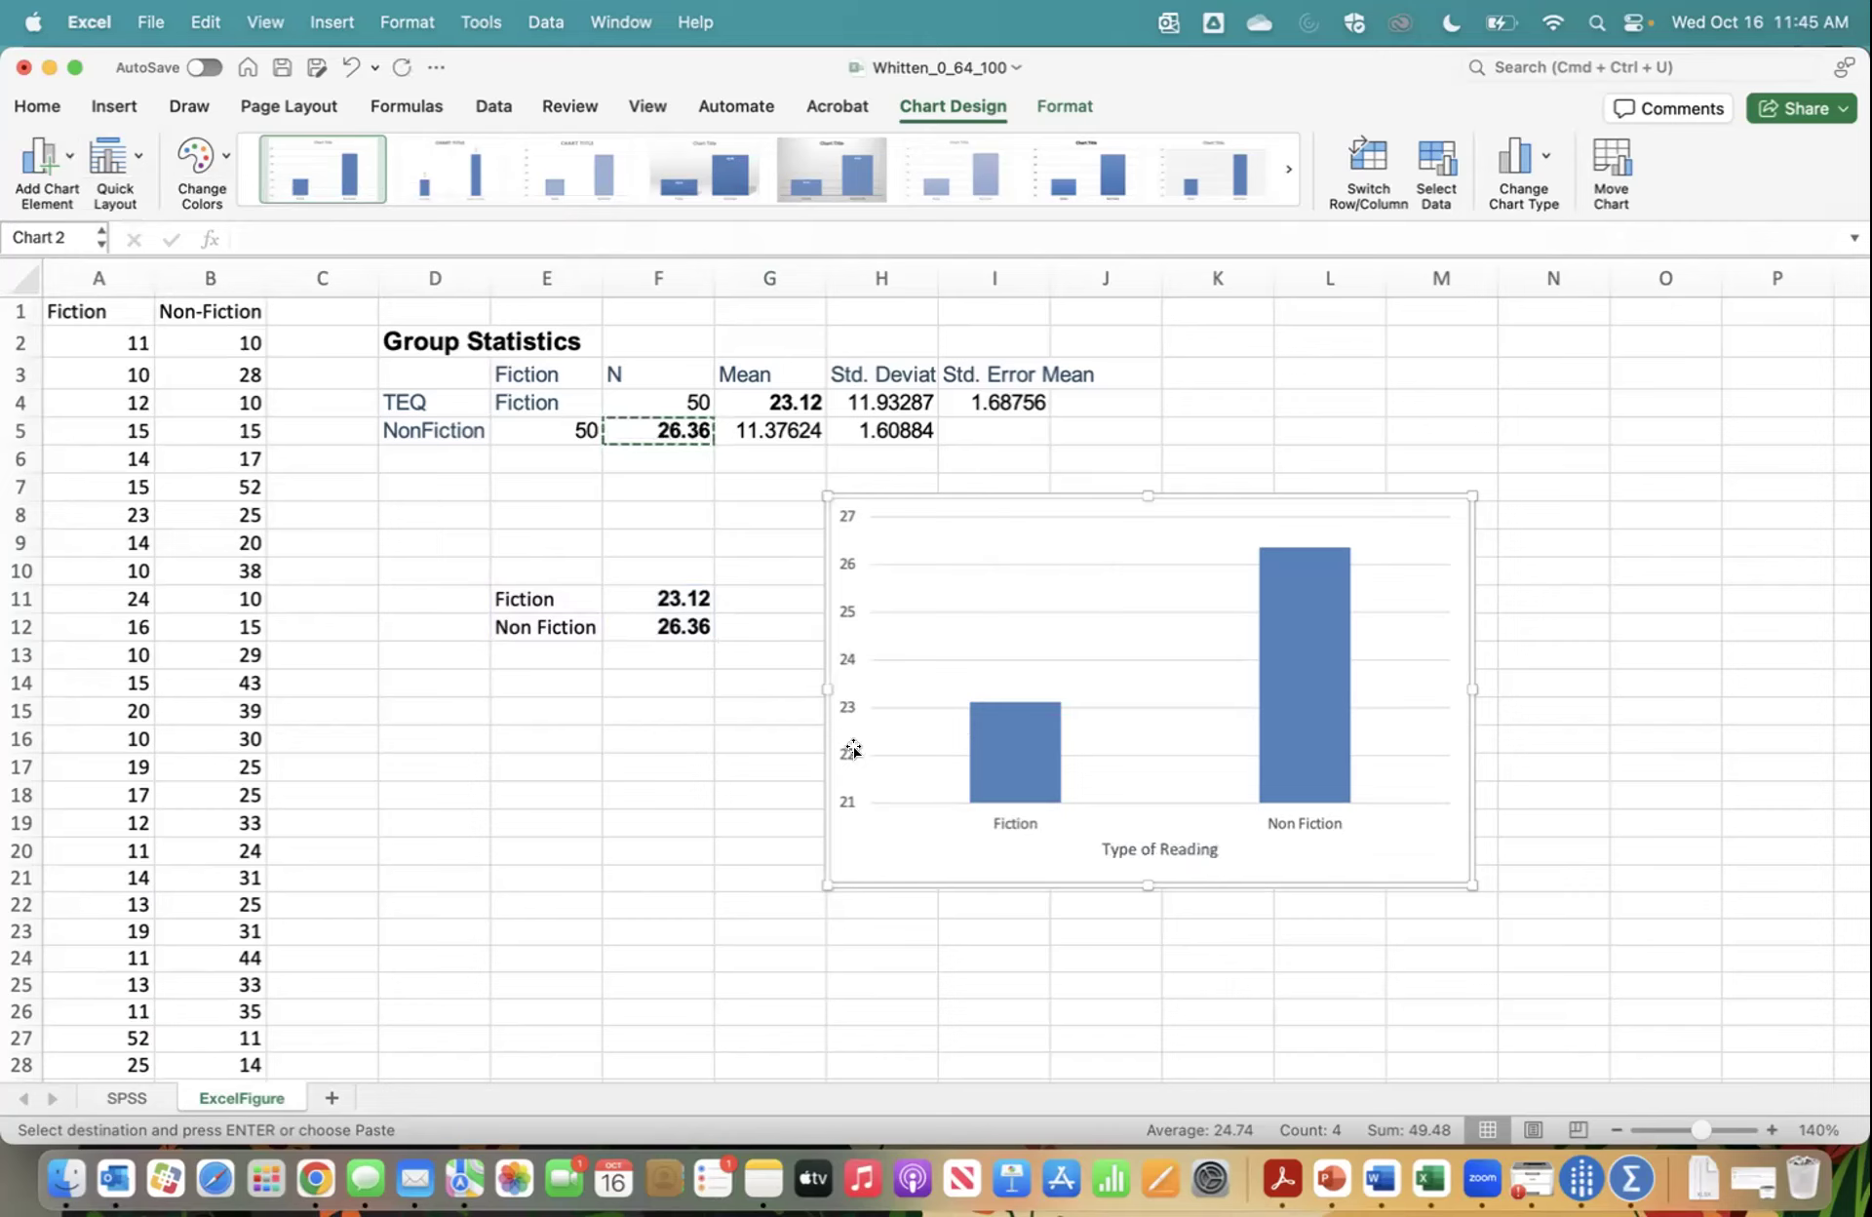
# - Add a primary vertical axis title reading "Average Score on TEQ" to the column chart
pyautogui.click(66, 152)
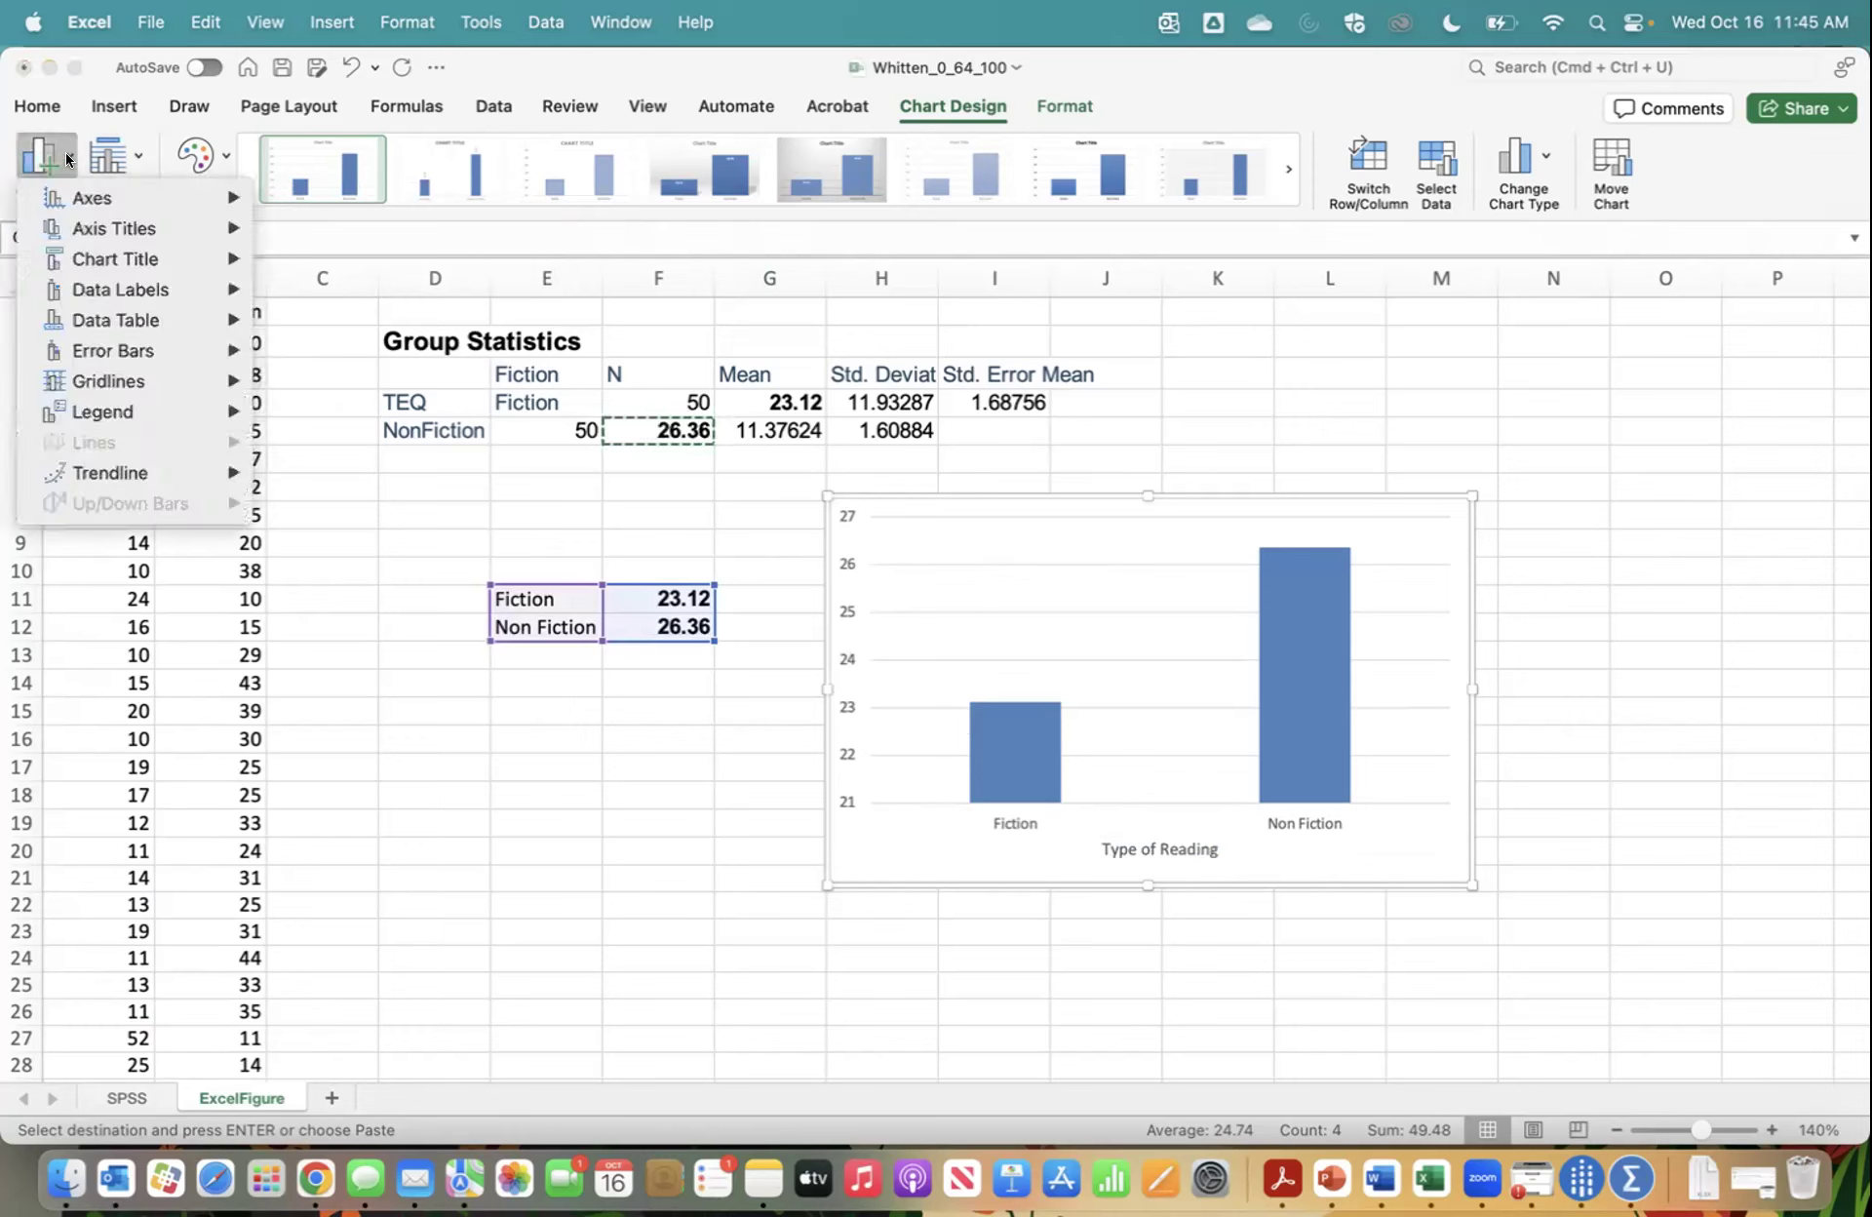
pyautogui.click(371, 283)
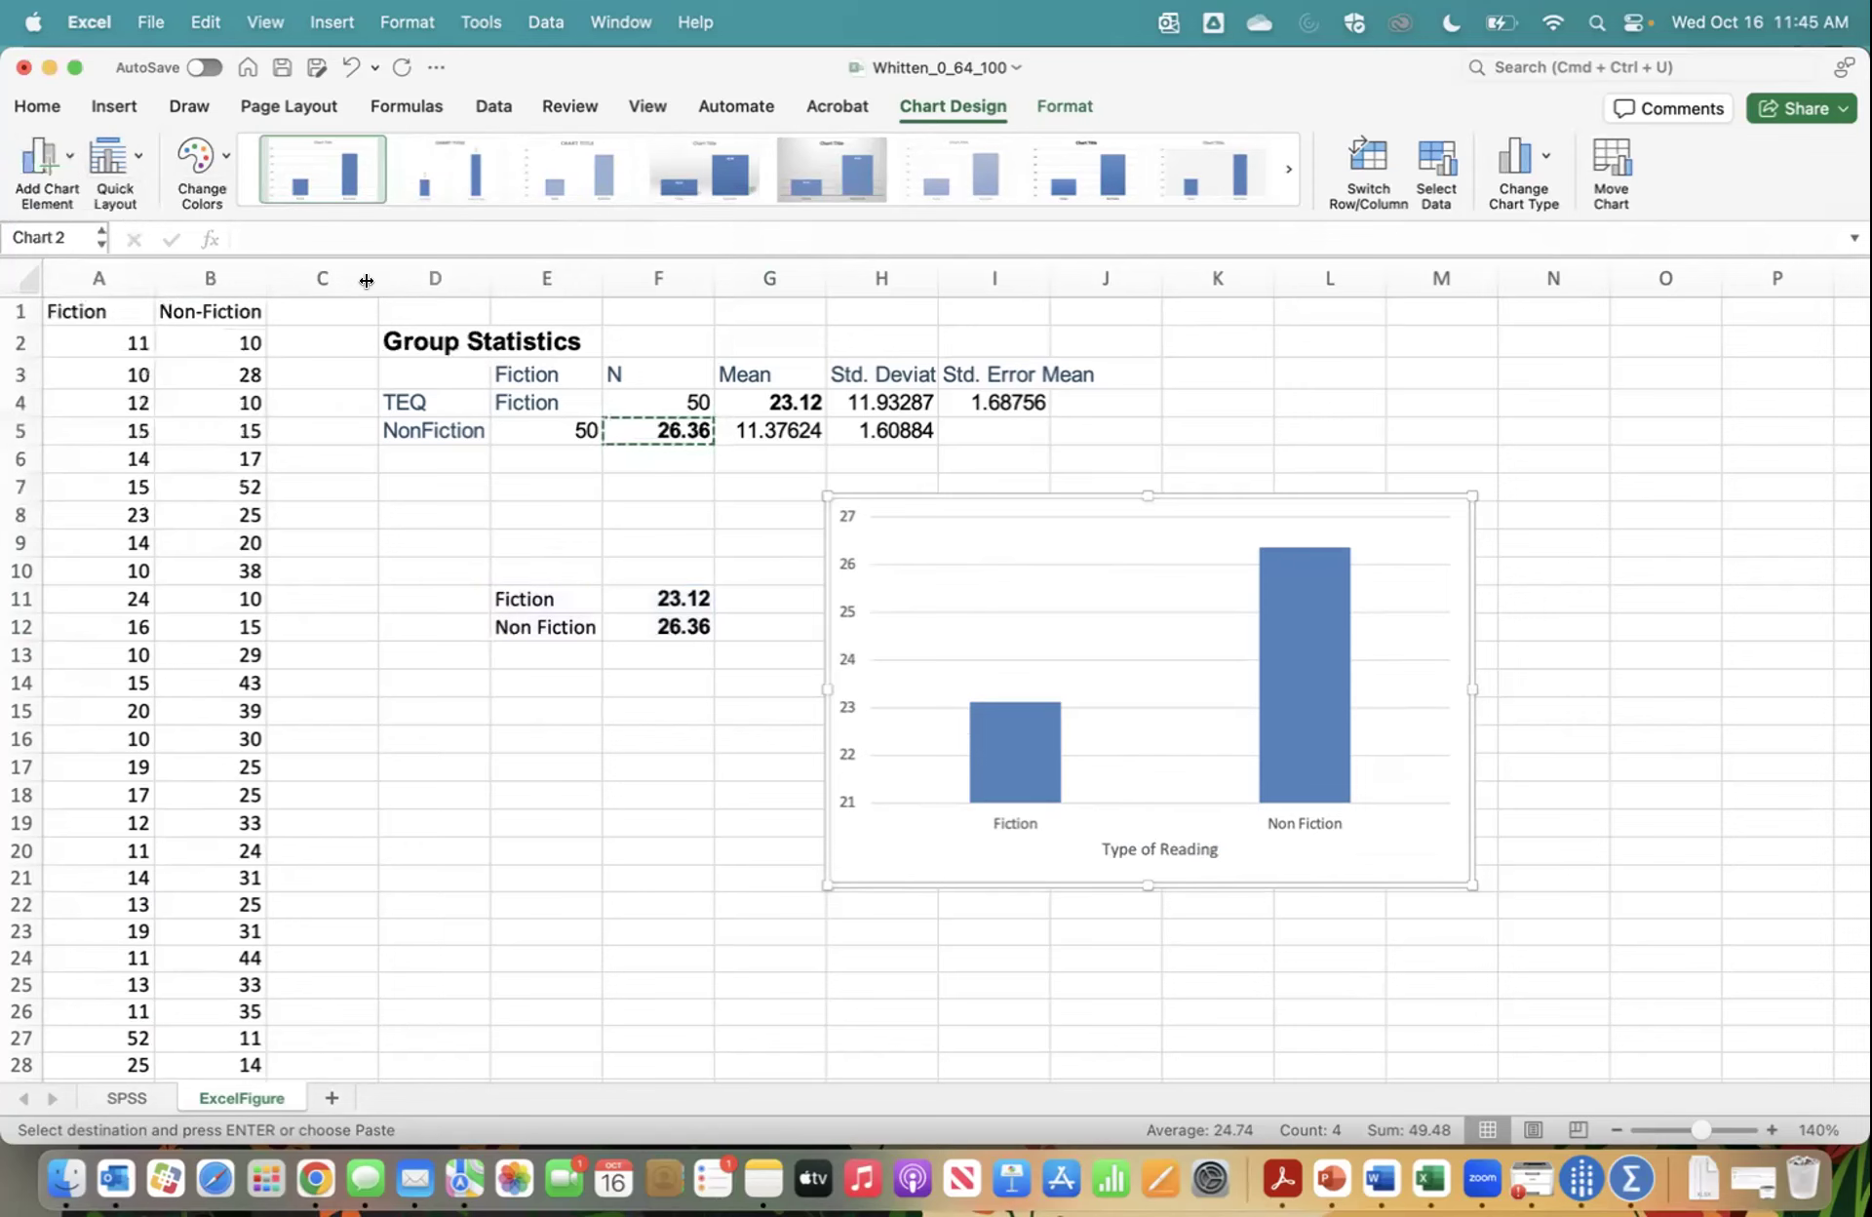
pyautogui.tripleClick(862, 652)
pyautogui.write('Average Score on')
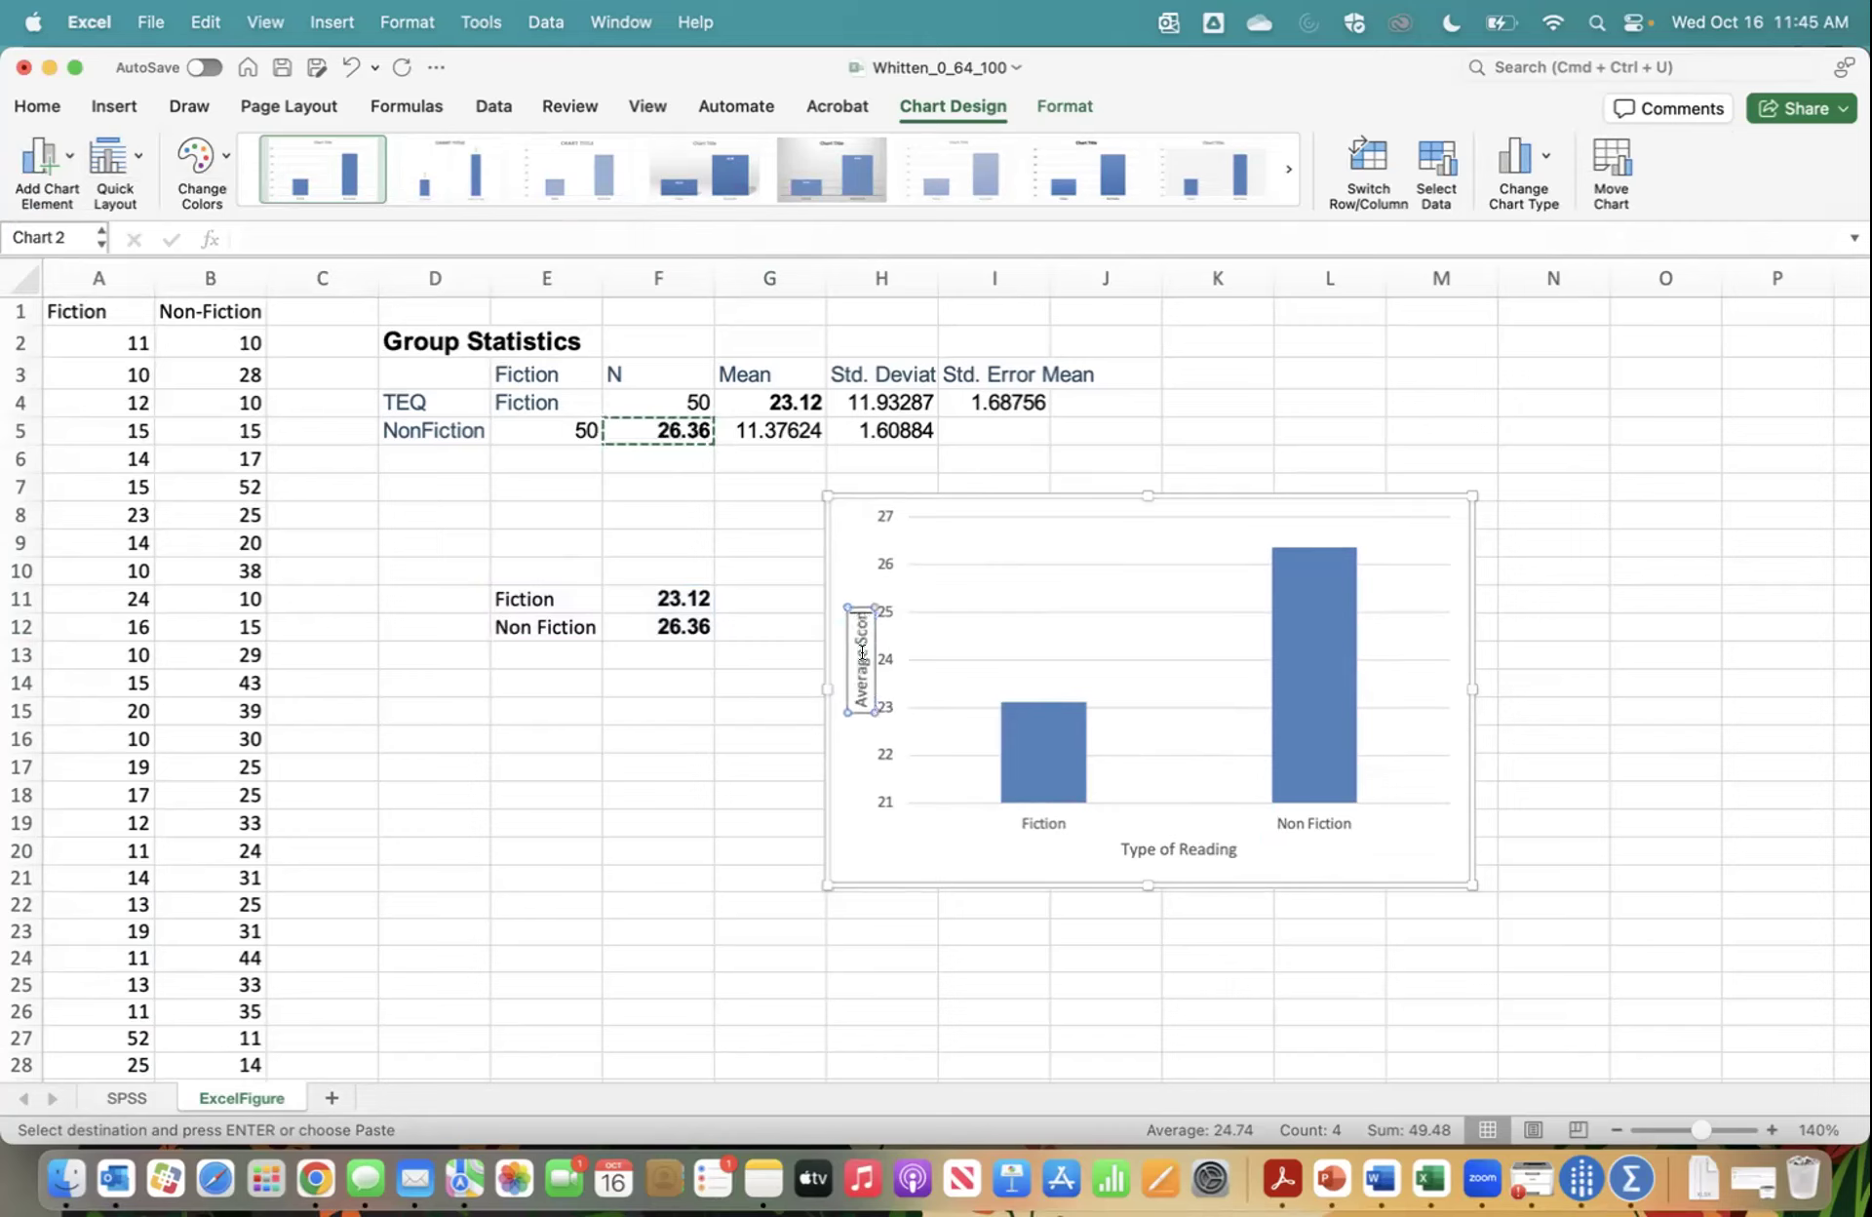
pyautogui.write(' TEQ')
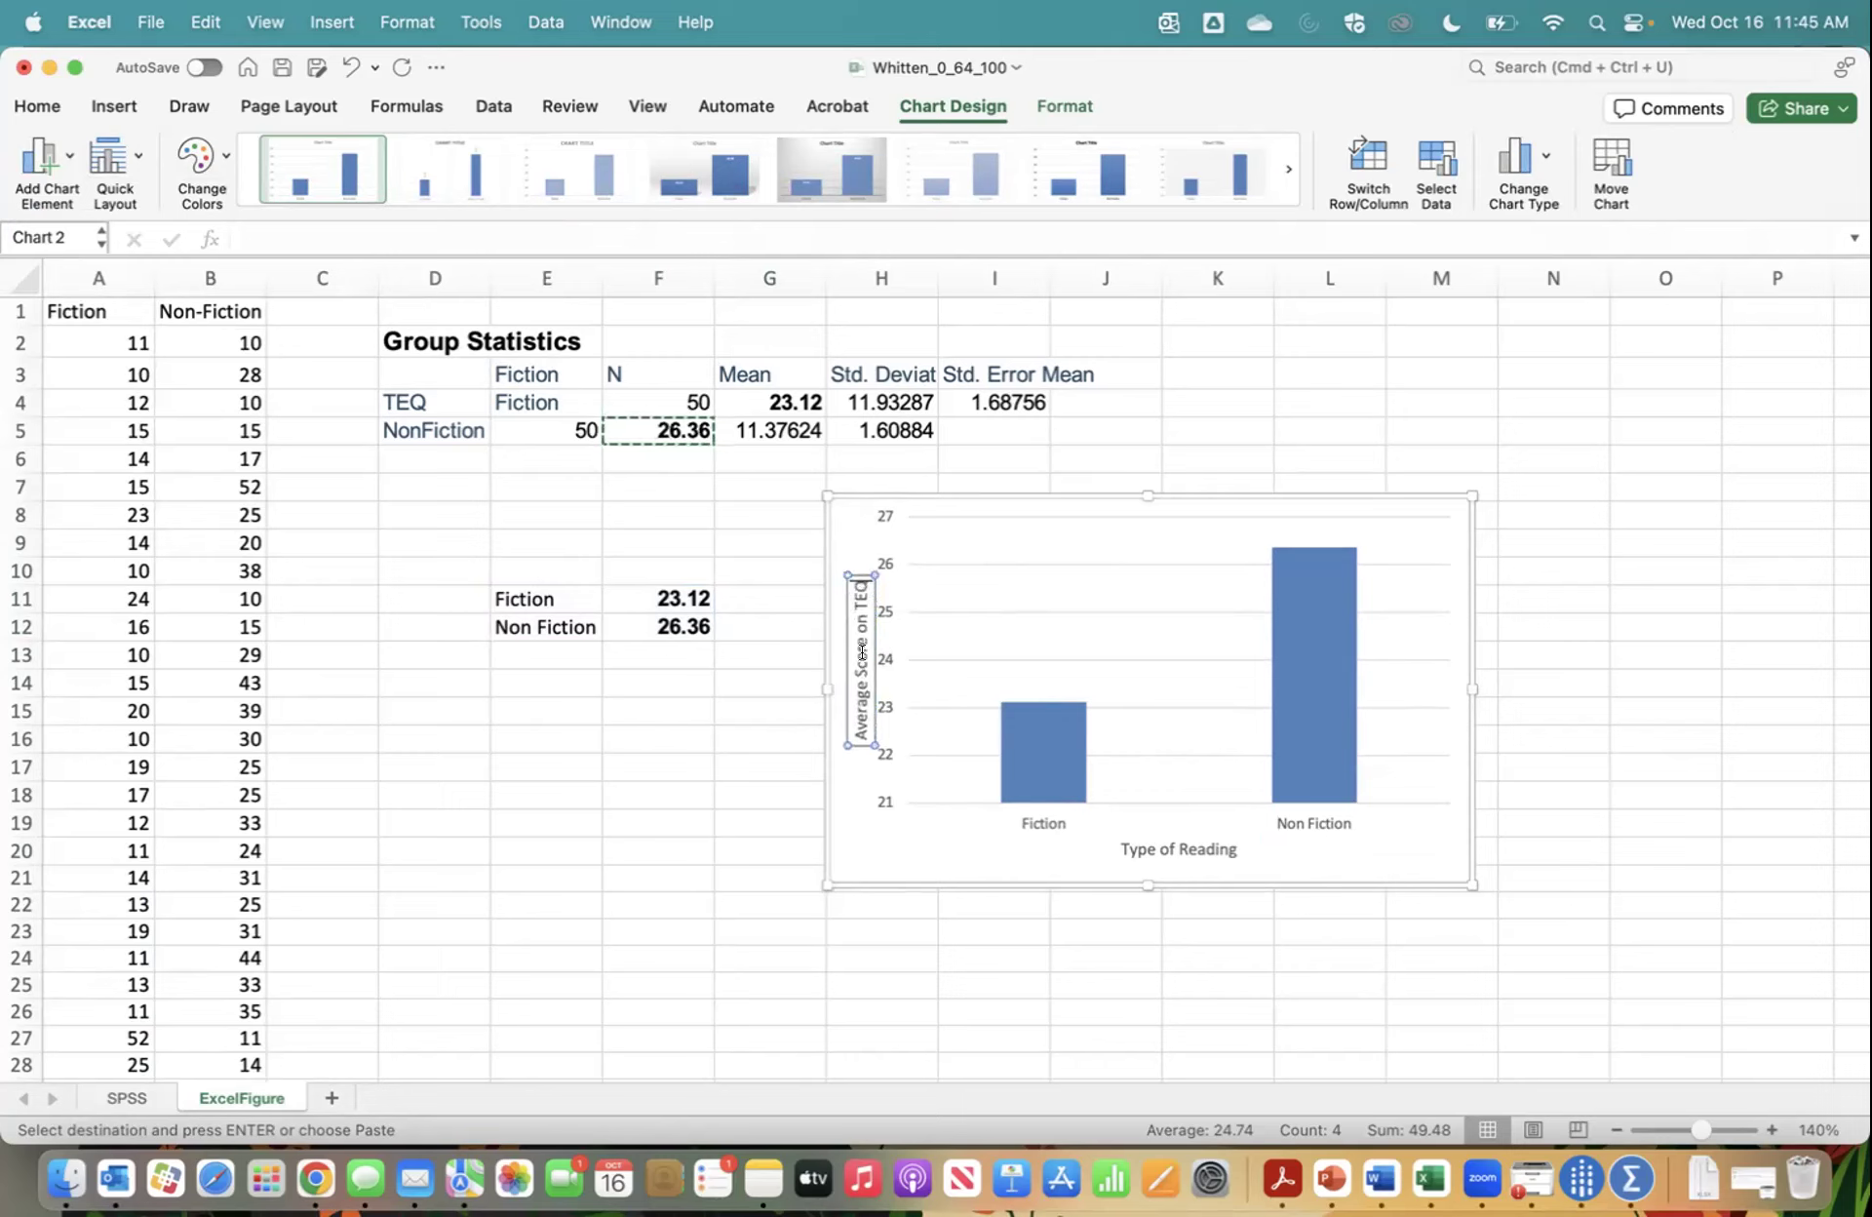
pyautogui.click(869, 839)
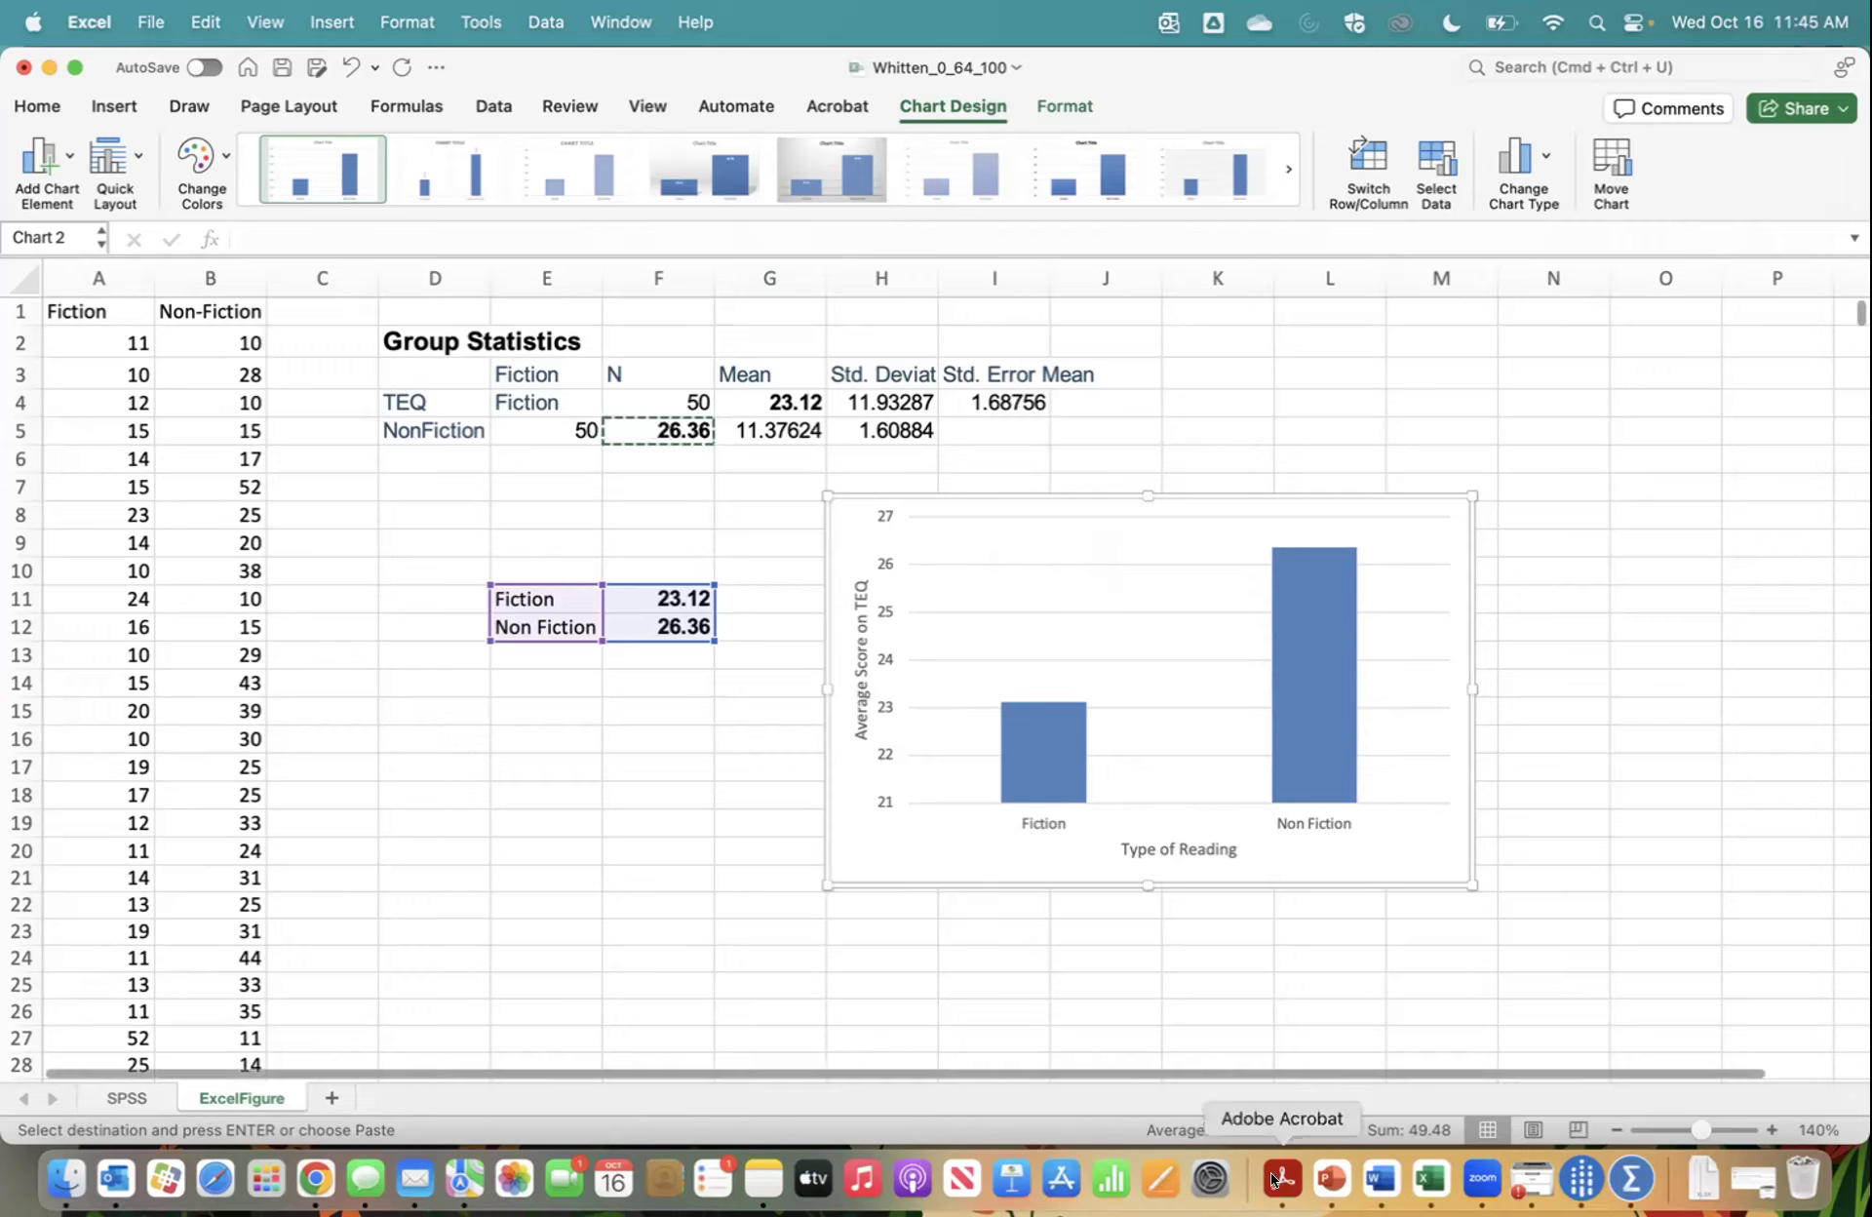
# - Switch to Word and create a blank document, moving its window clear of the others
pyautogui.click(1379, 1181)
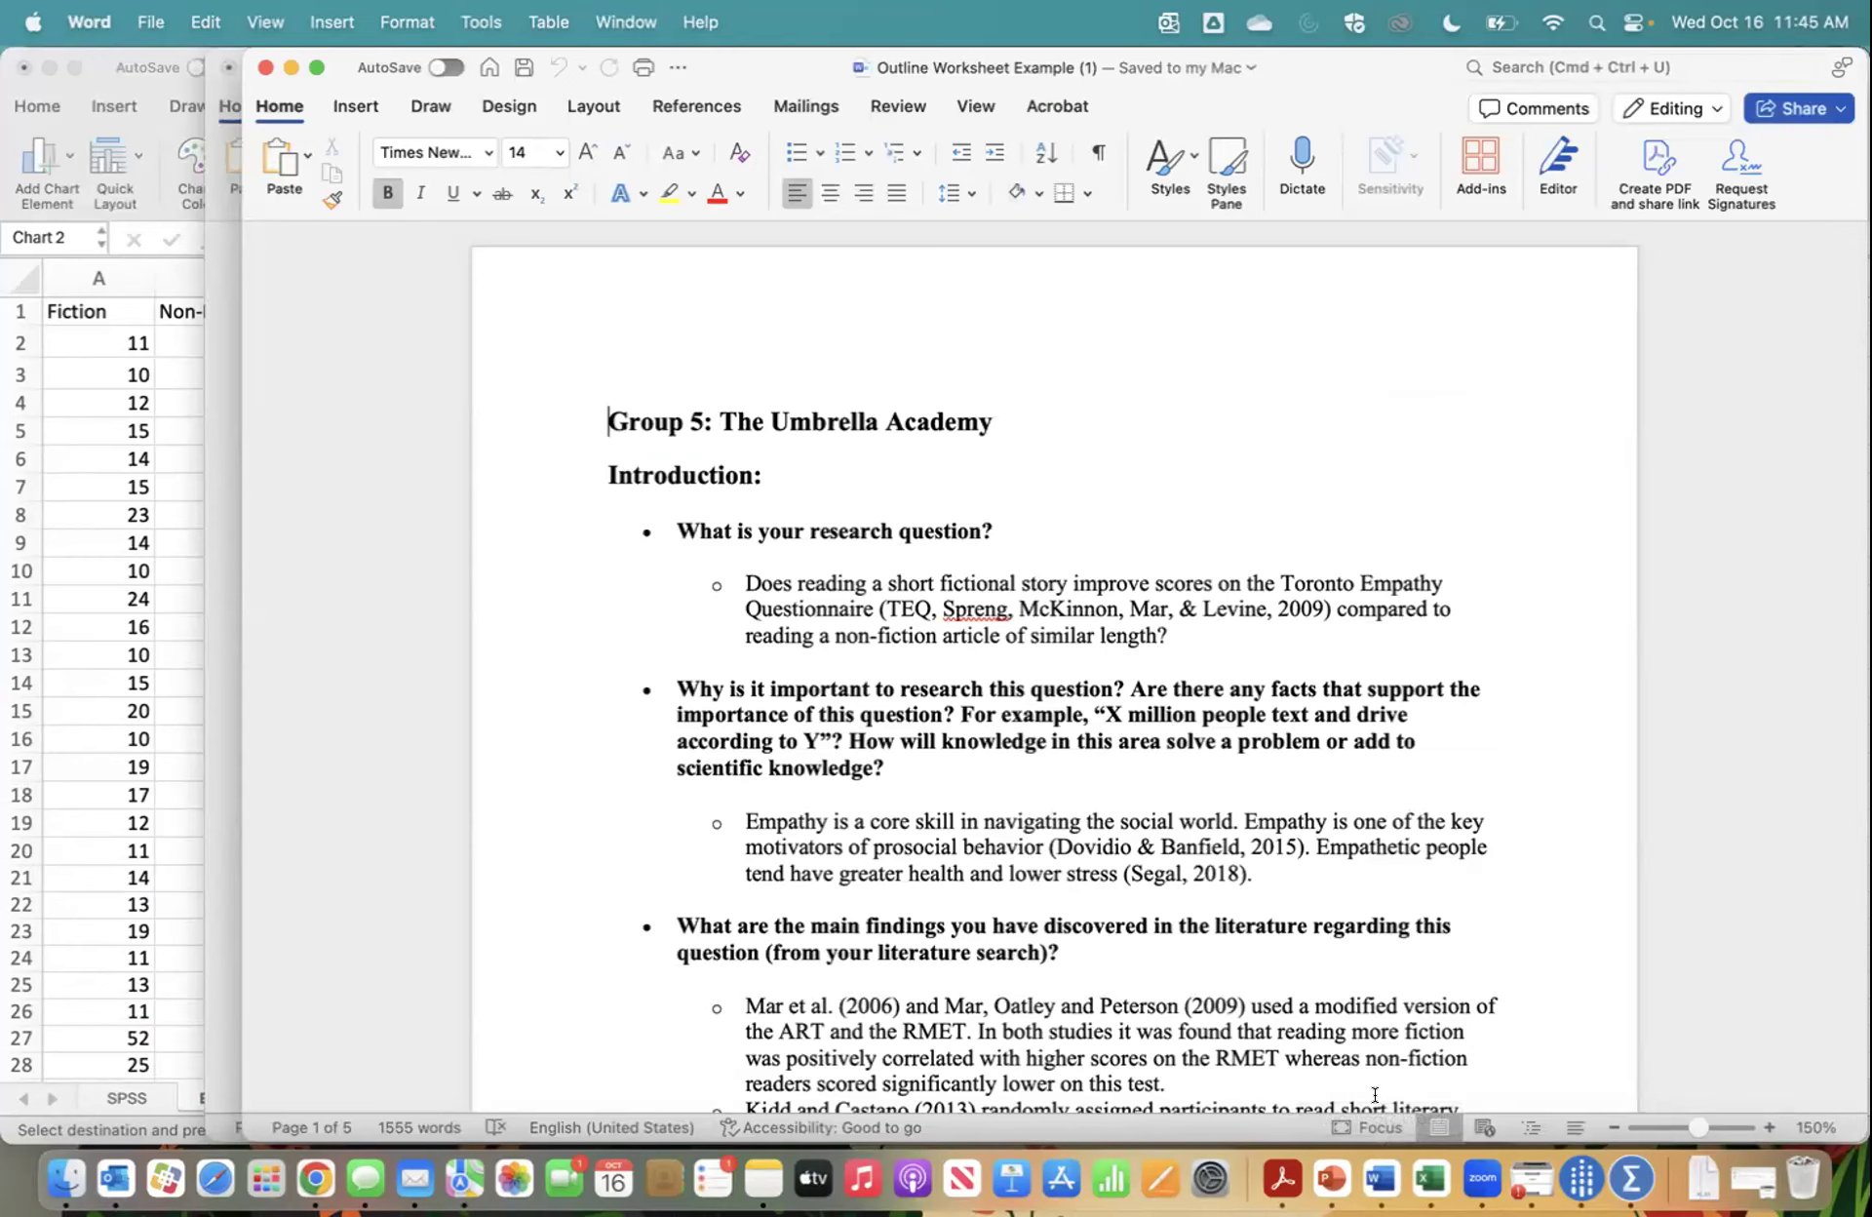
pyautogui.press('super+n')
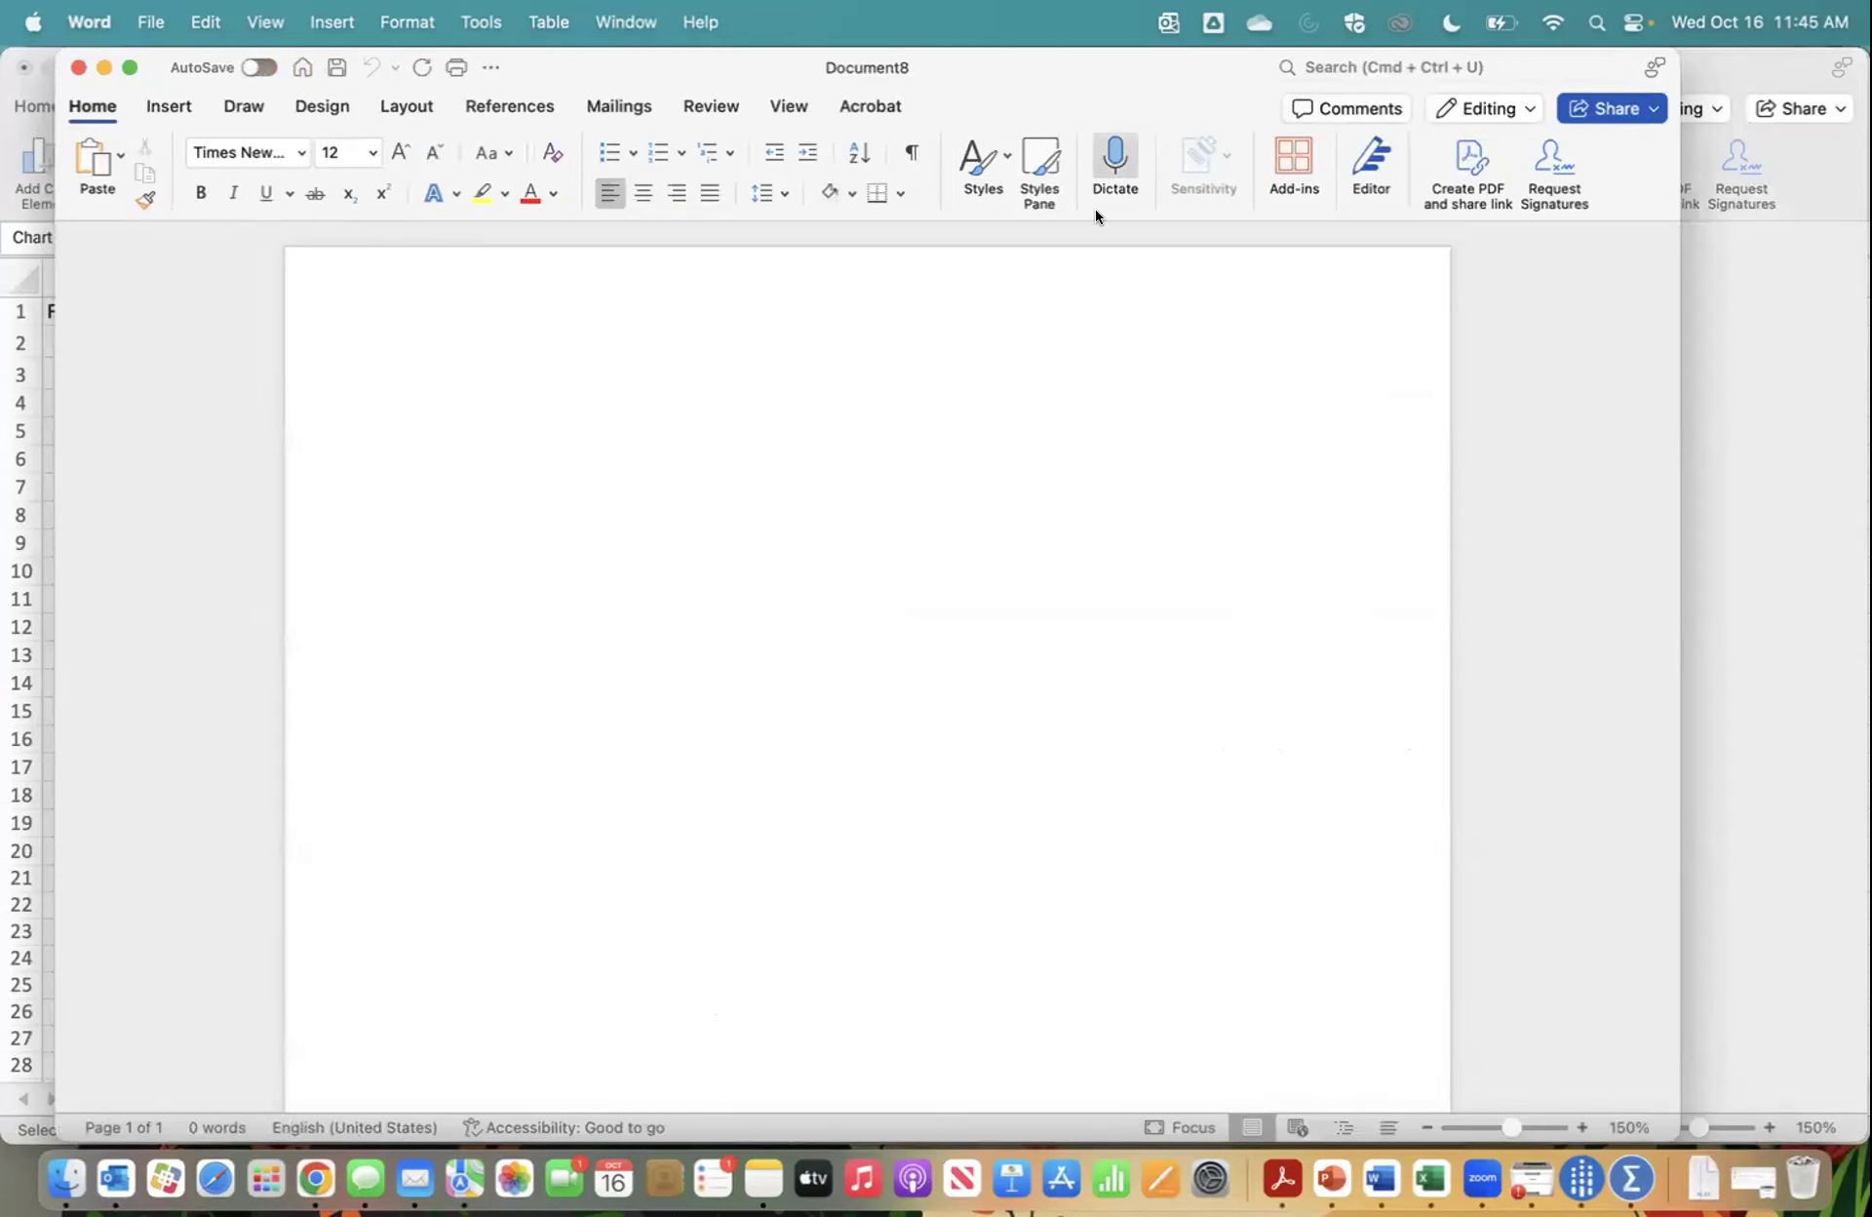
pyautogui.moveTo(734, 54); pyautogui.dragTo(1043, 77)
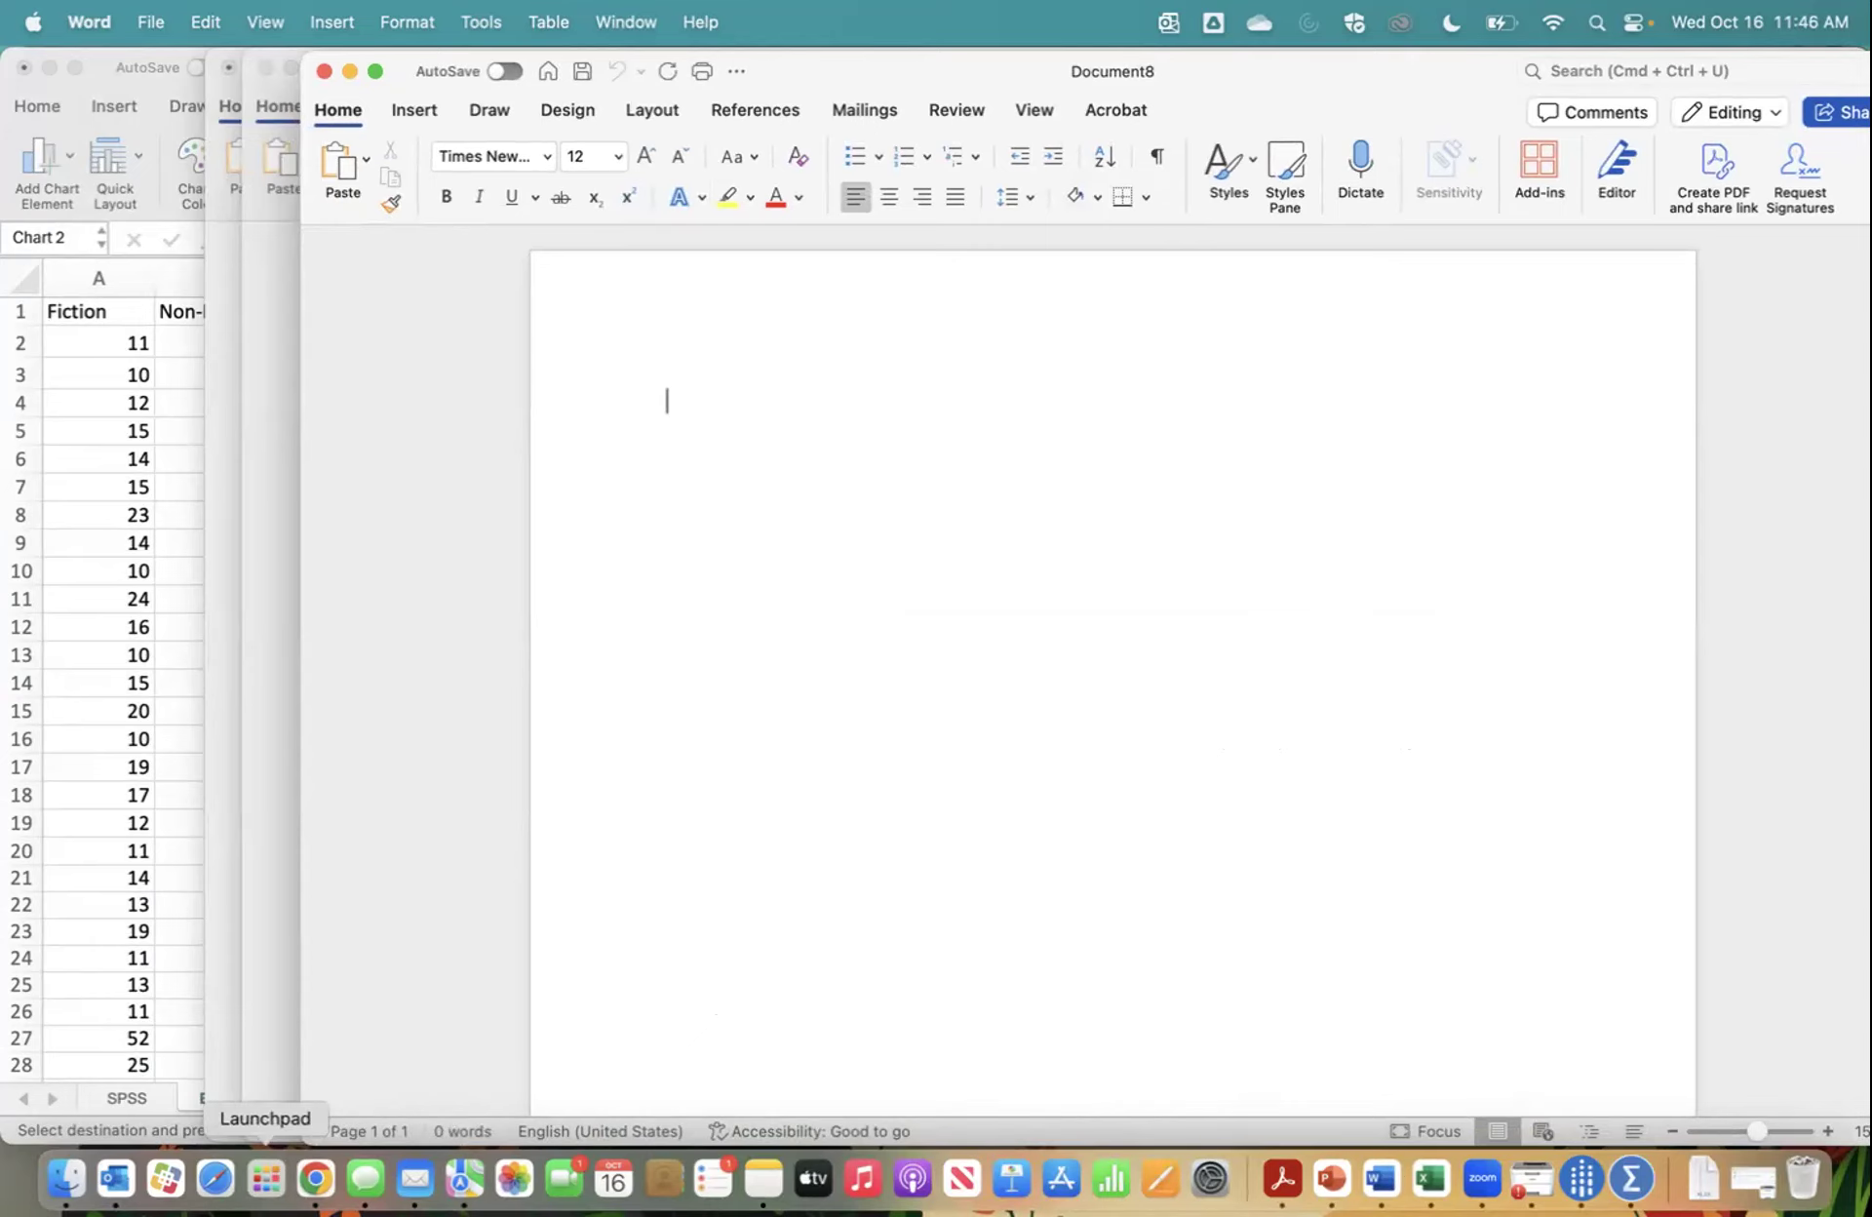
# - Copy the entire T-Test output from the SPSS Statistics Viewer and paste it into the blank Word document
pyautogui.click(1581, 1178)
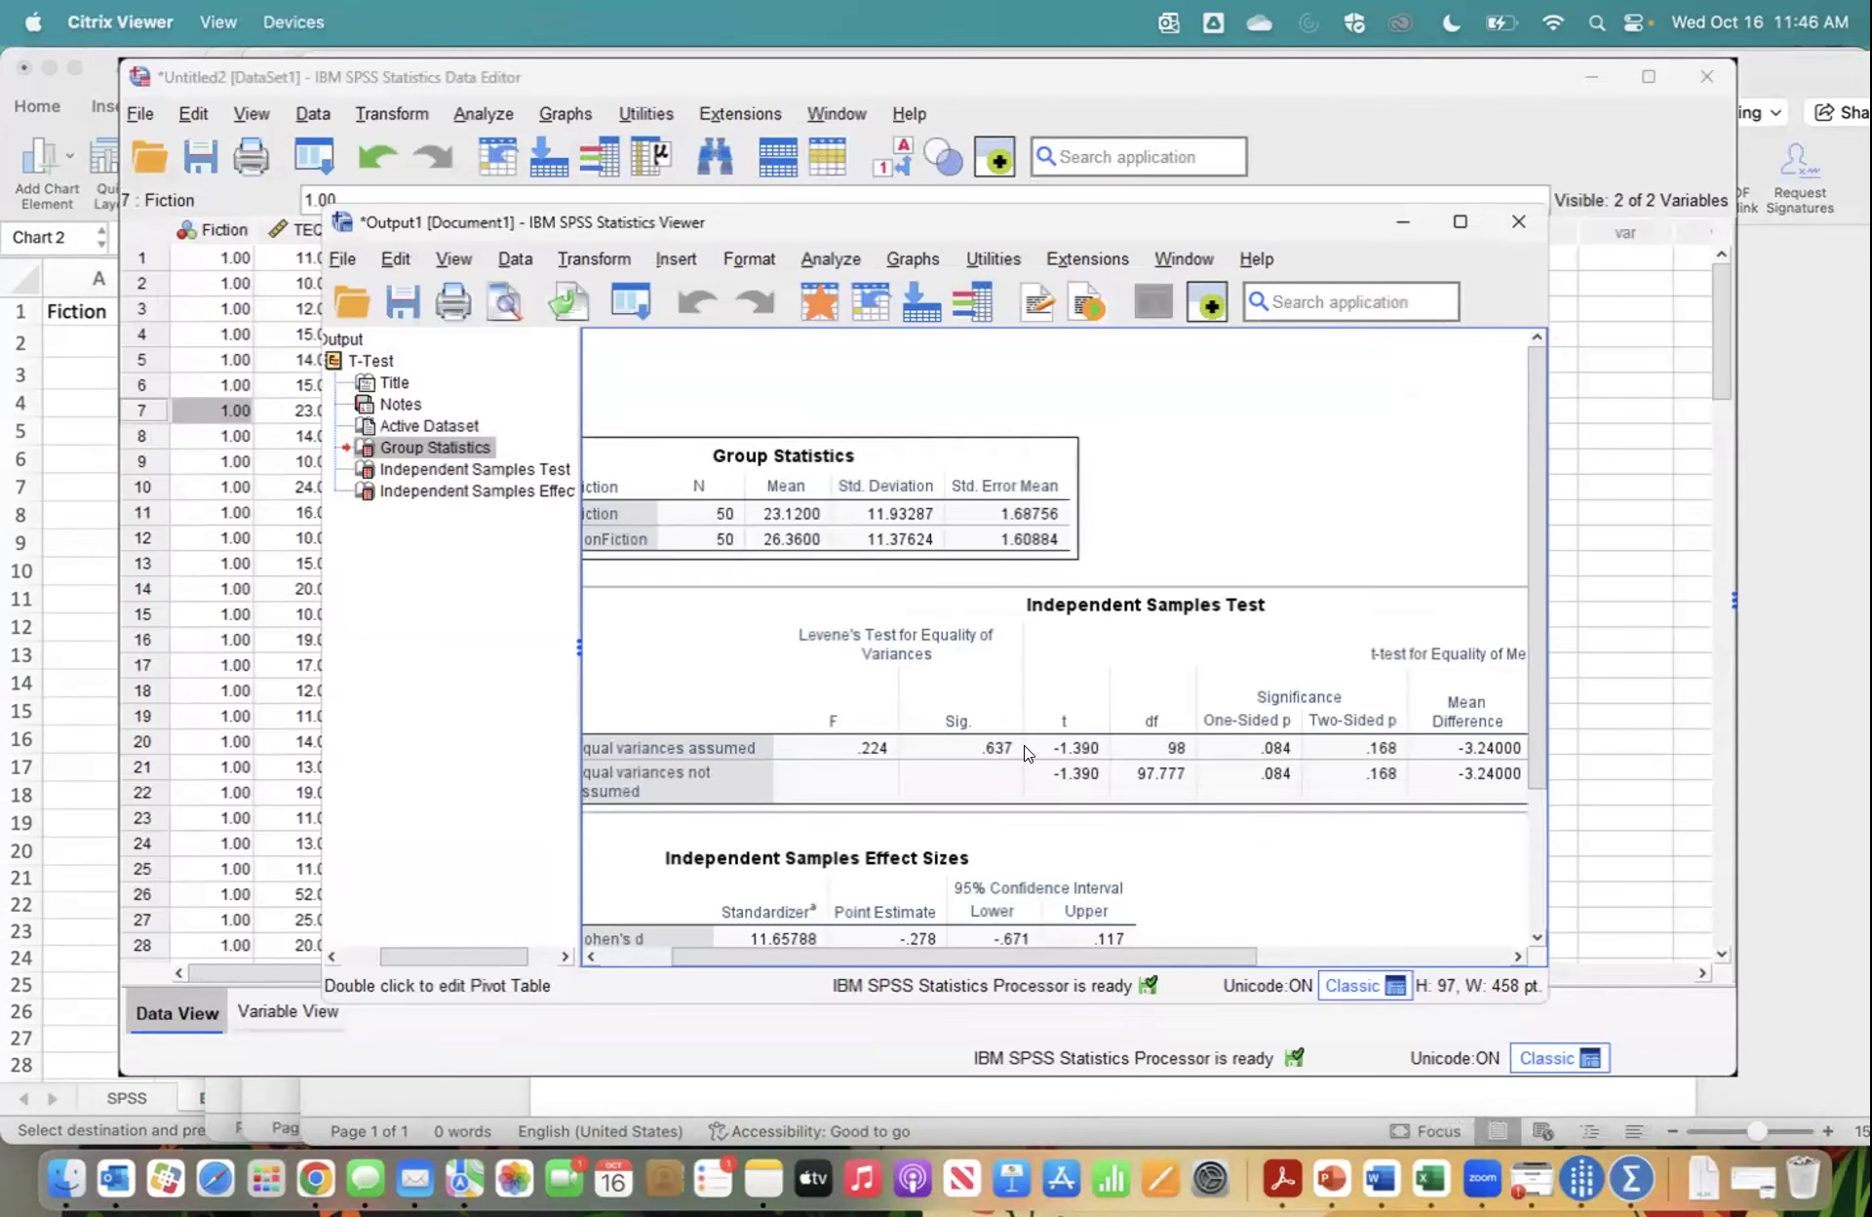
pyautogui.hotkey('ctrl', 'a')
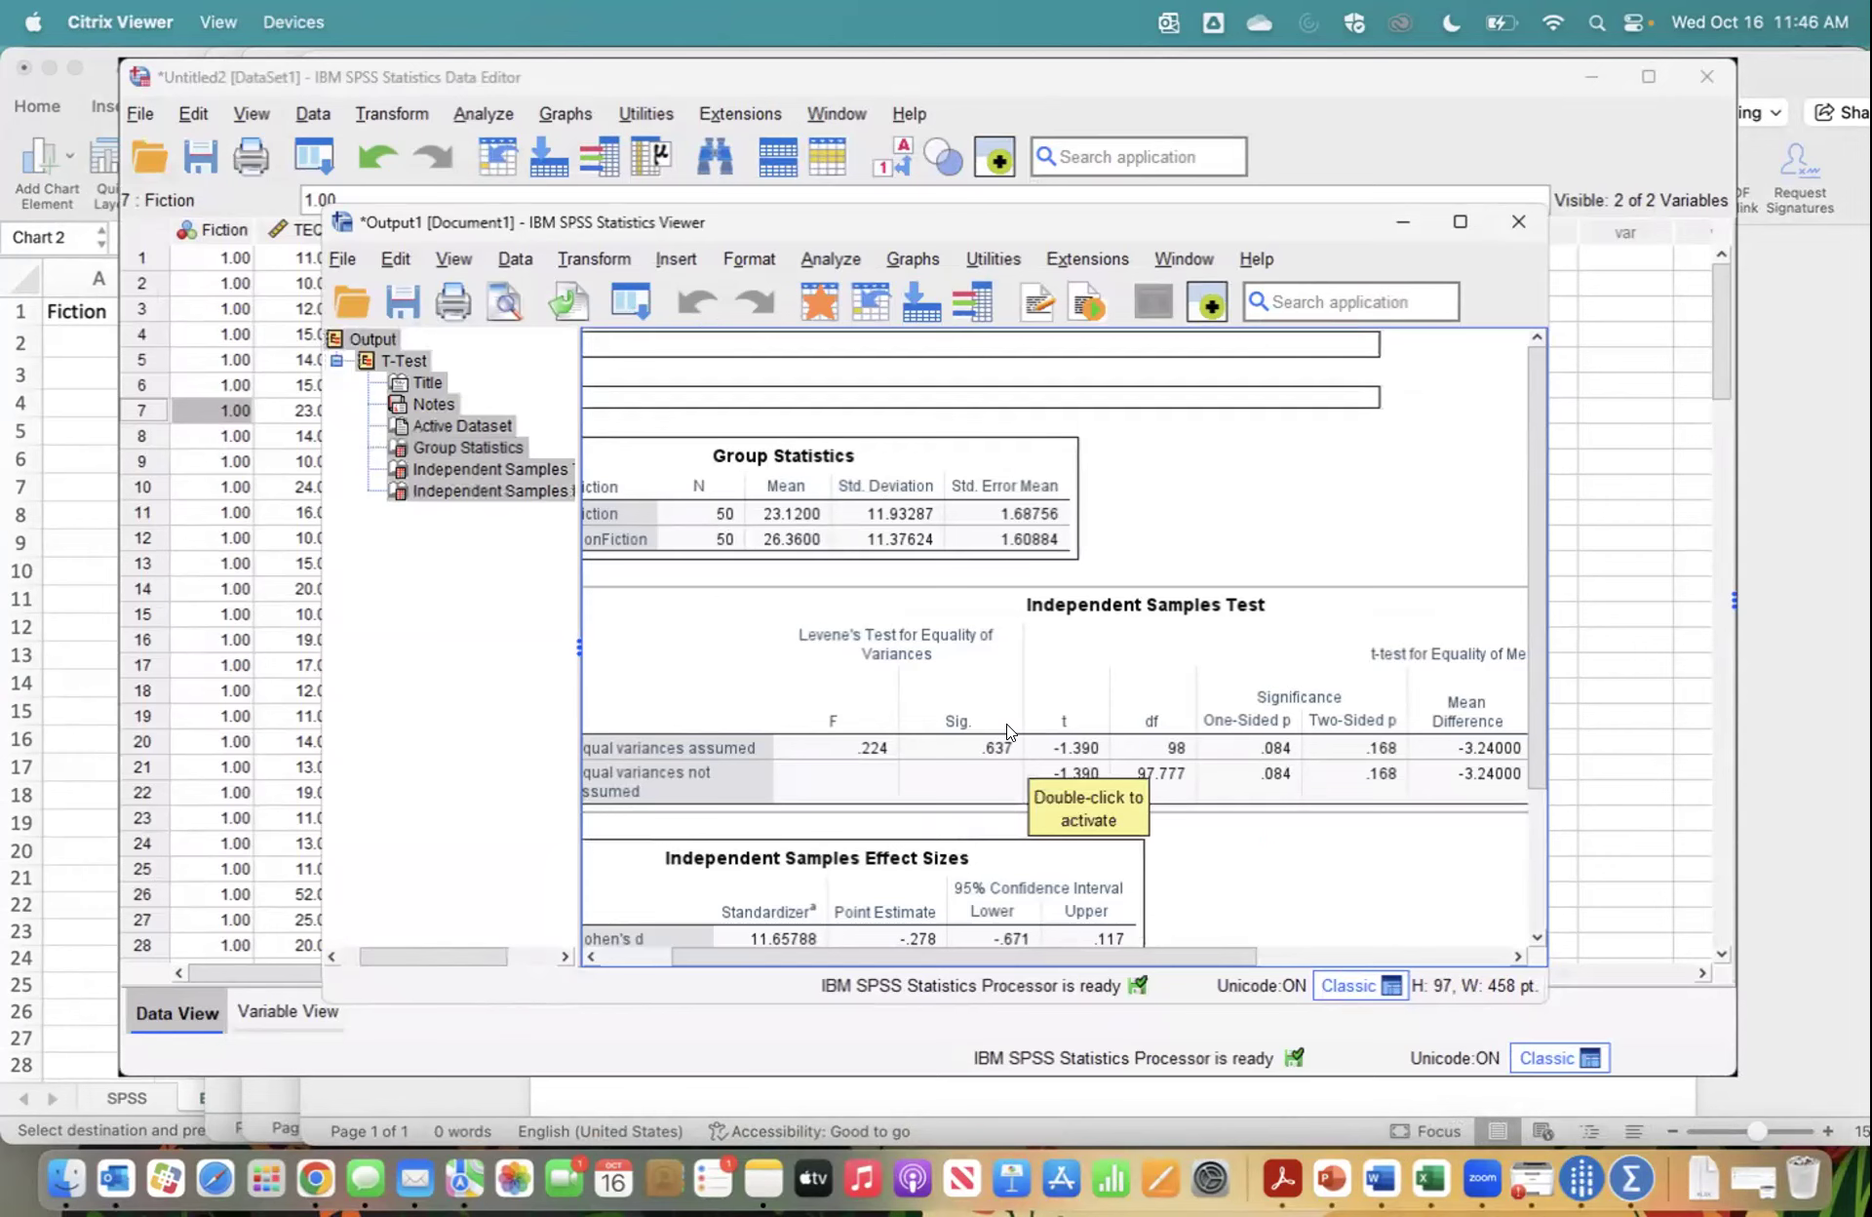
pyautogui.click(1381, 1178)
pyautogui.press('super+v')
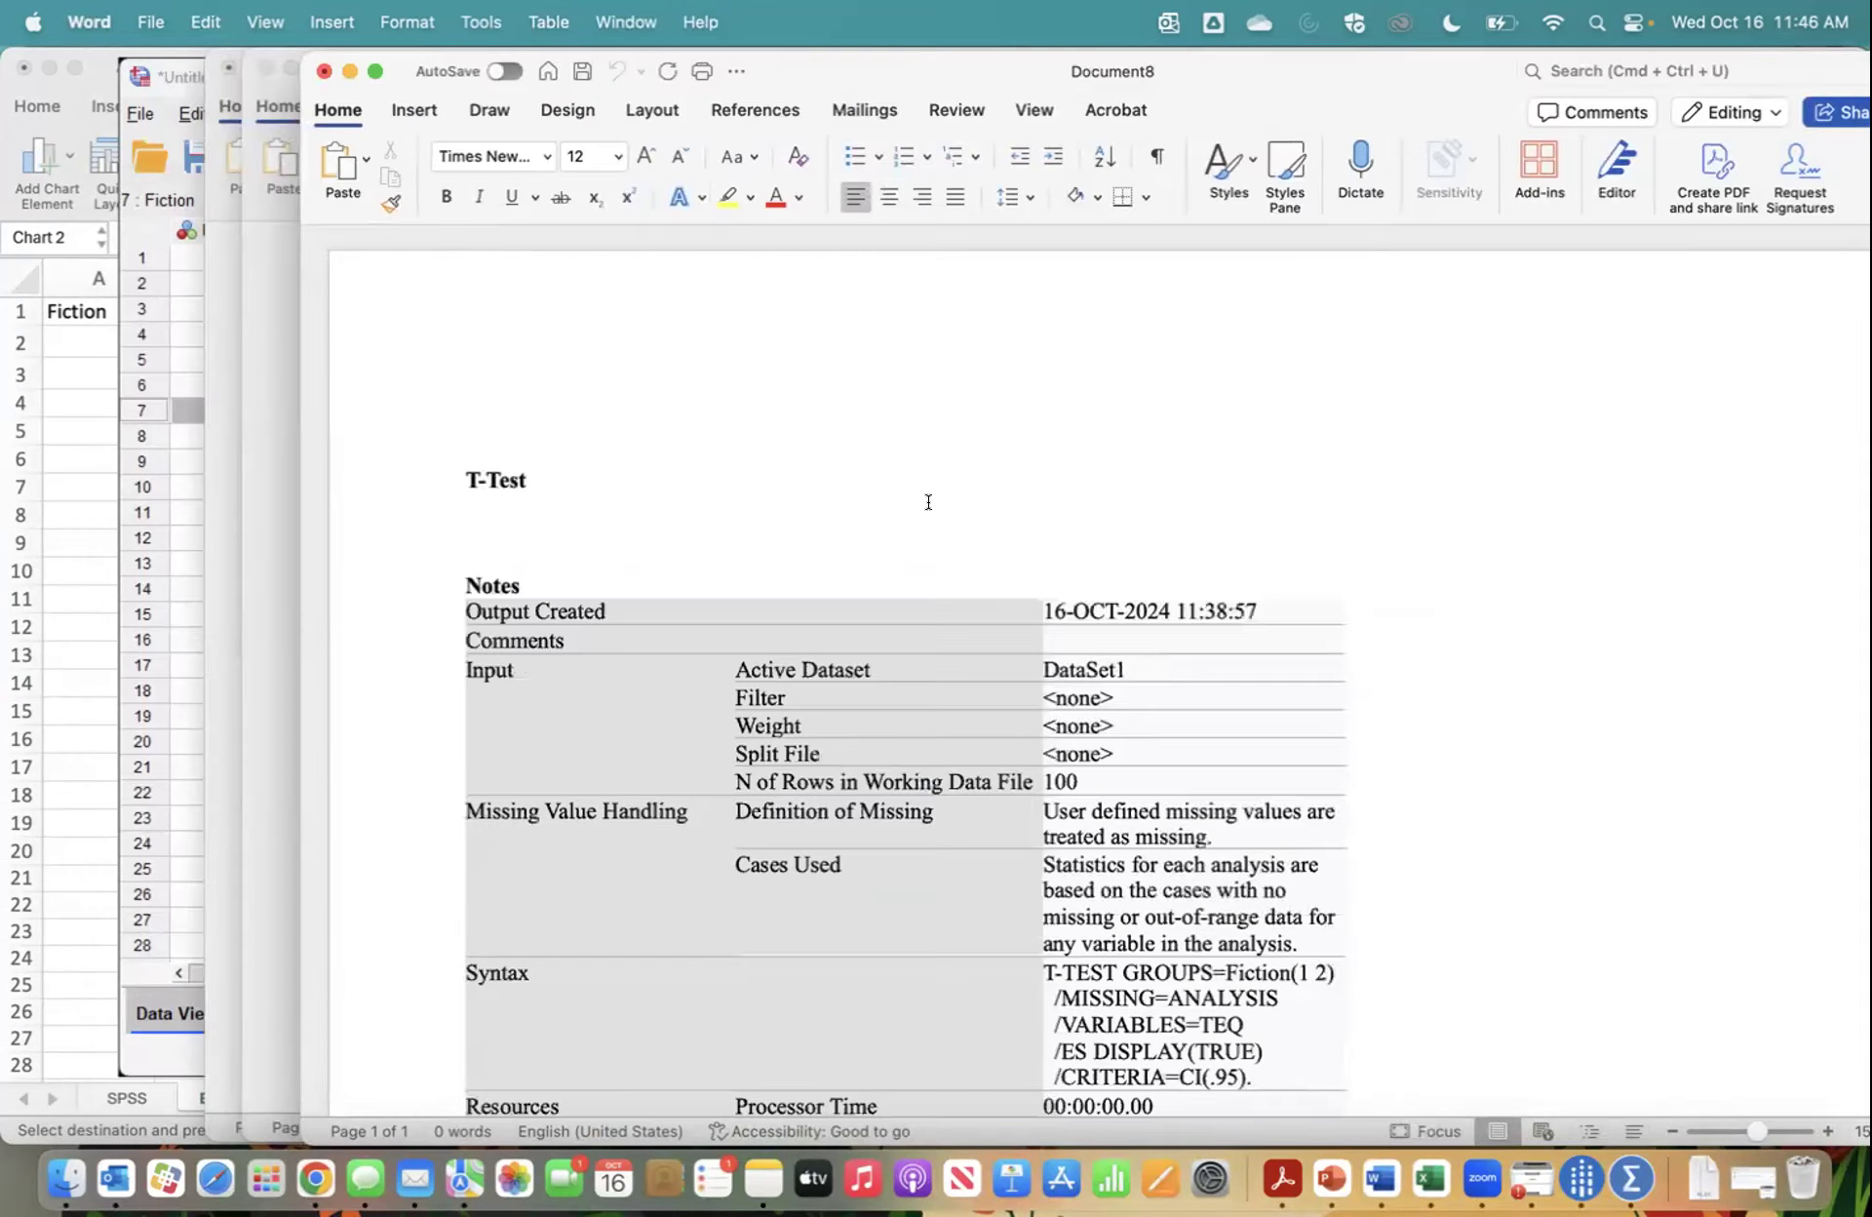
pyautogui.scroll(15, 964, 546)
# - Delete the Notes table and the extra blank lines below the T-Test heading
pyautogui.click(937, 639)
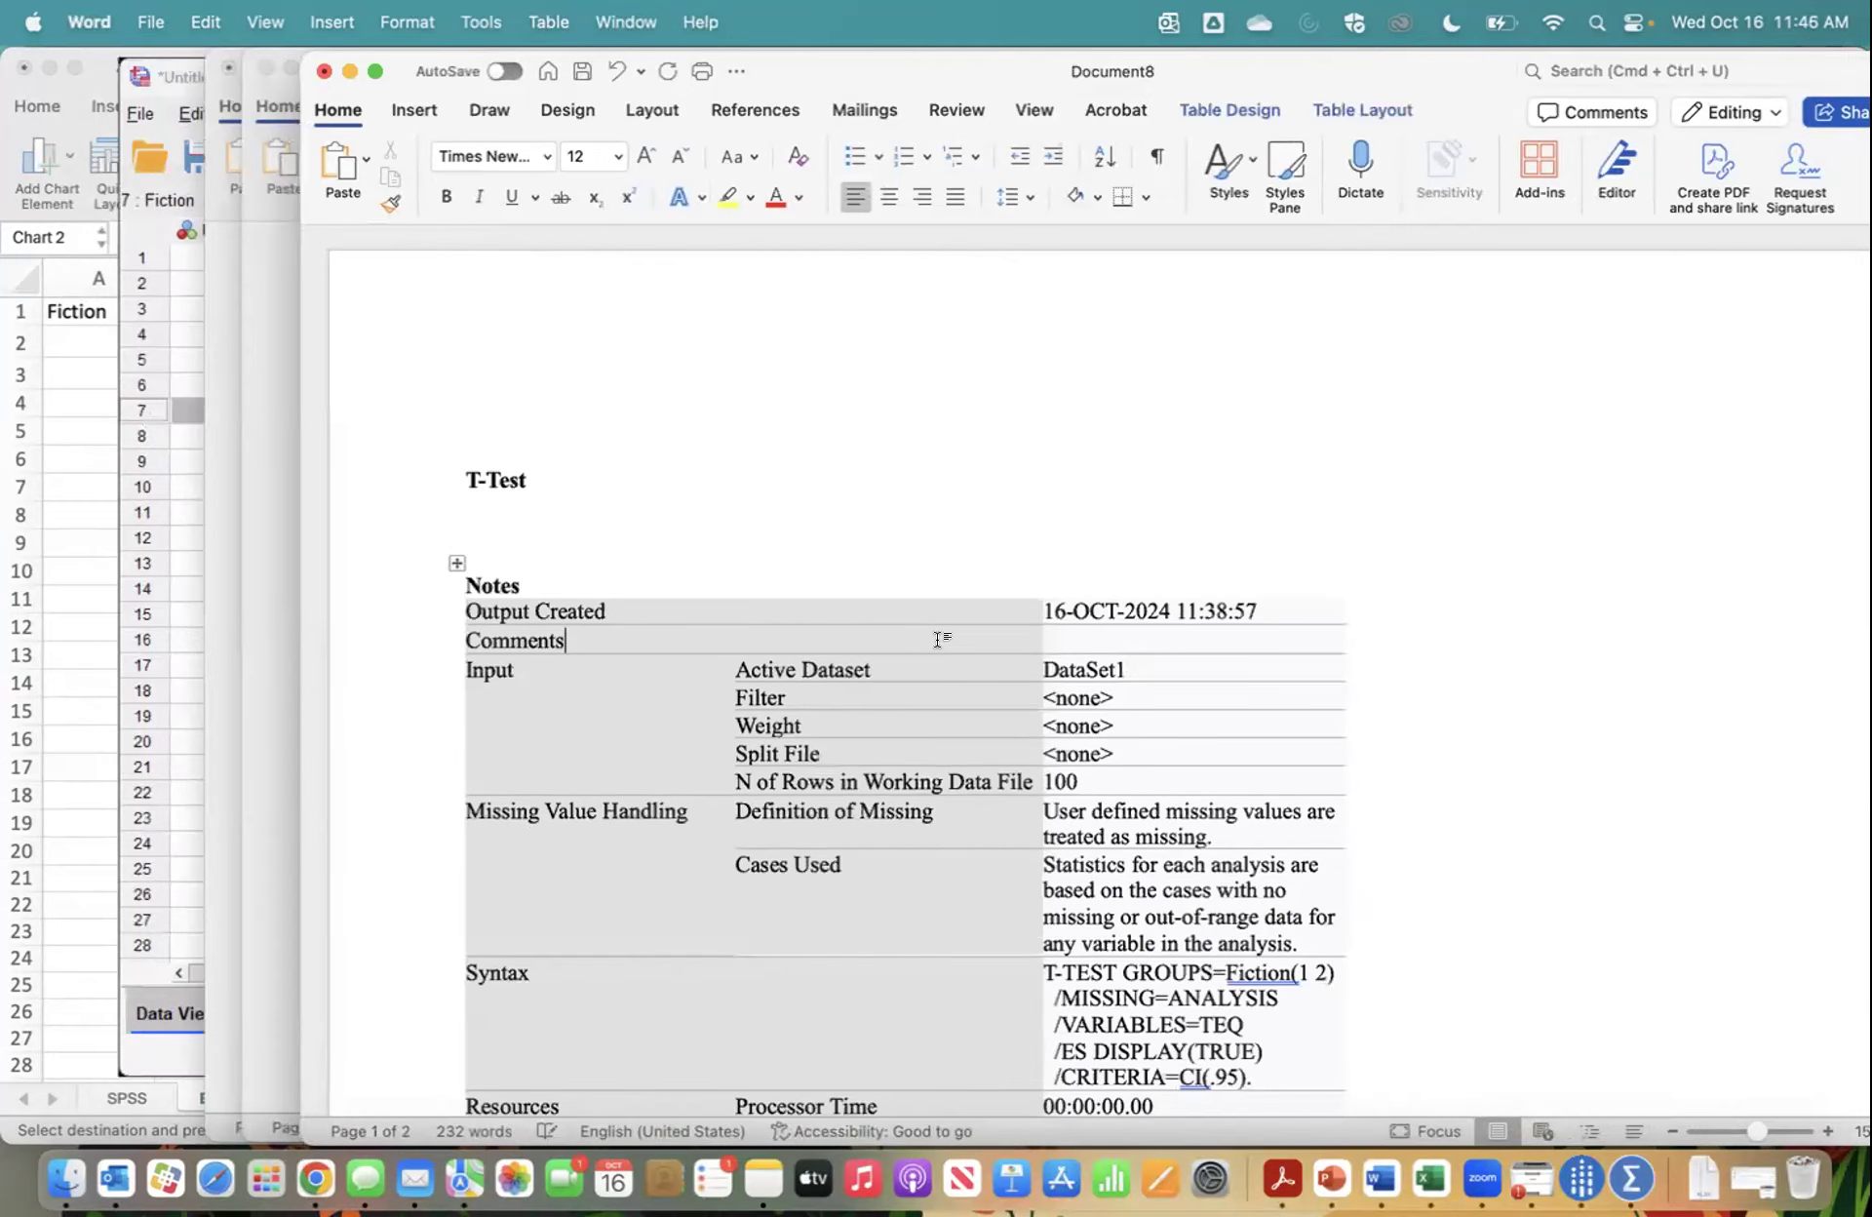
pyautogui.click(450, 551)
pyautogui.press('BackSpace')
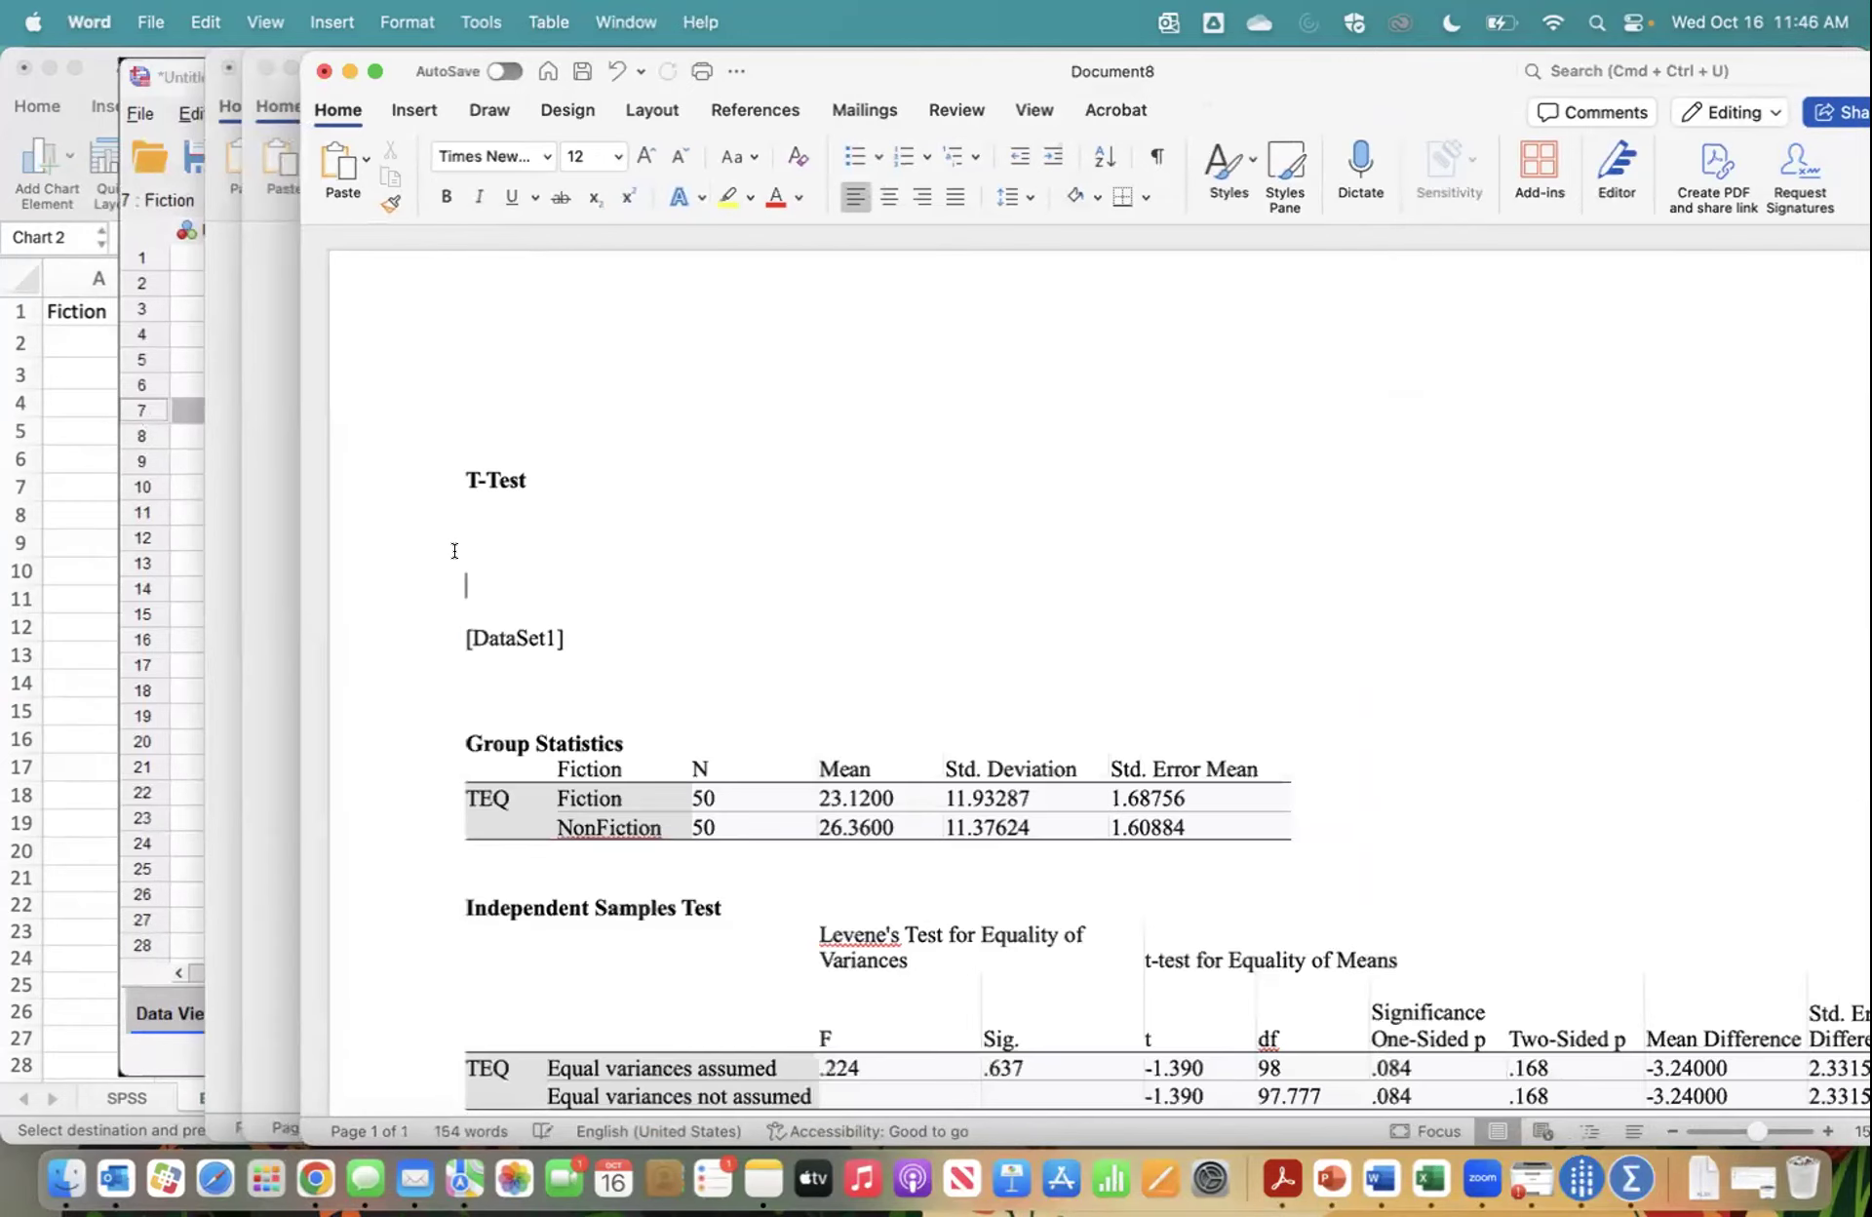
pyautogui.press('BackSpace')
pyautogui.press('BackSpace')
pyautogui.press('BackSpace')
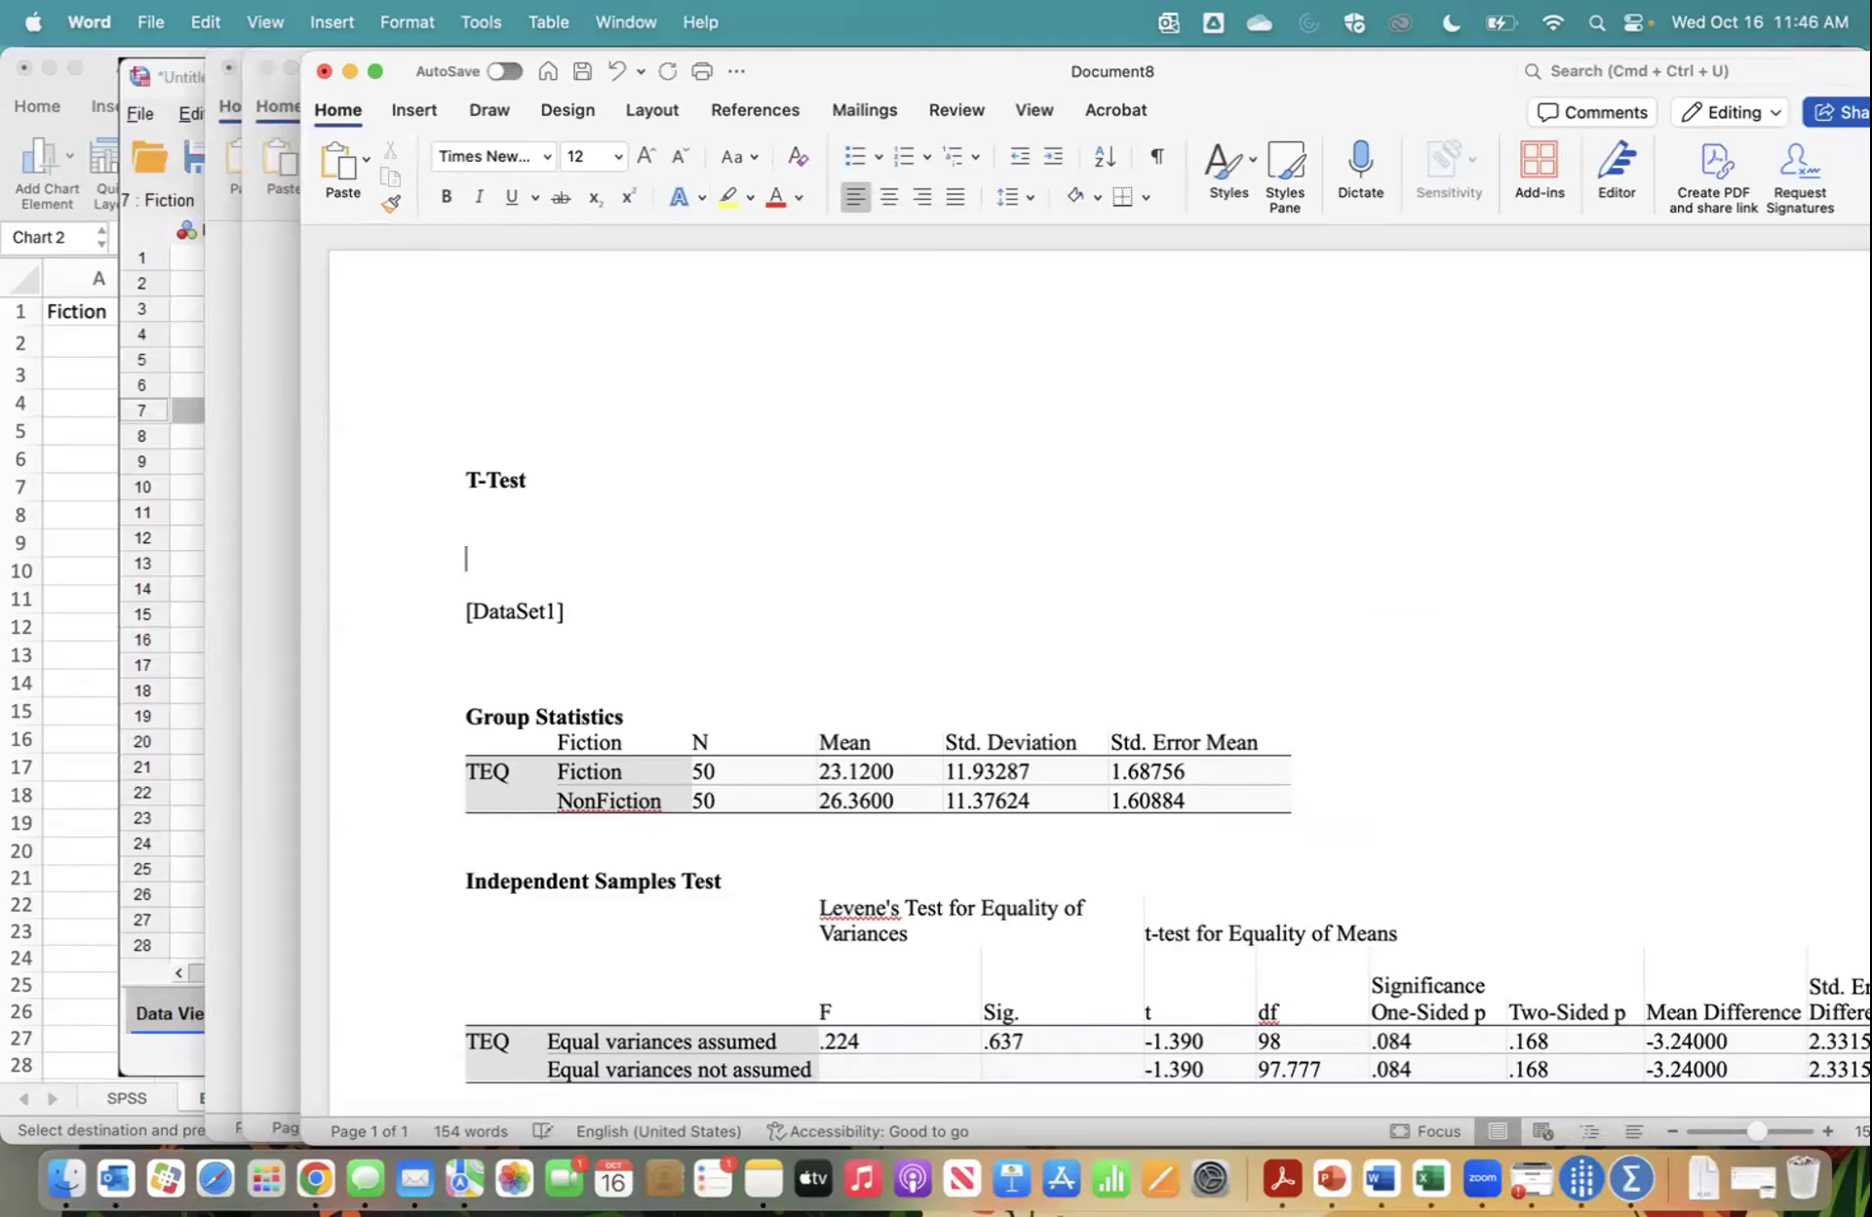
pyautogui.scroll(-10, 741, 516)
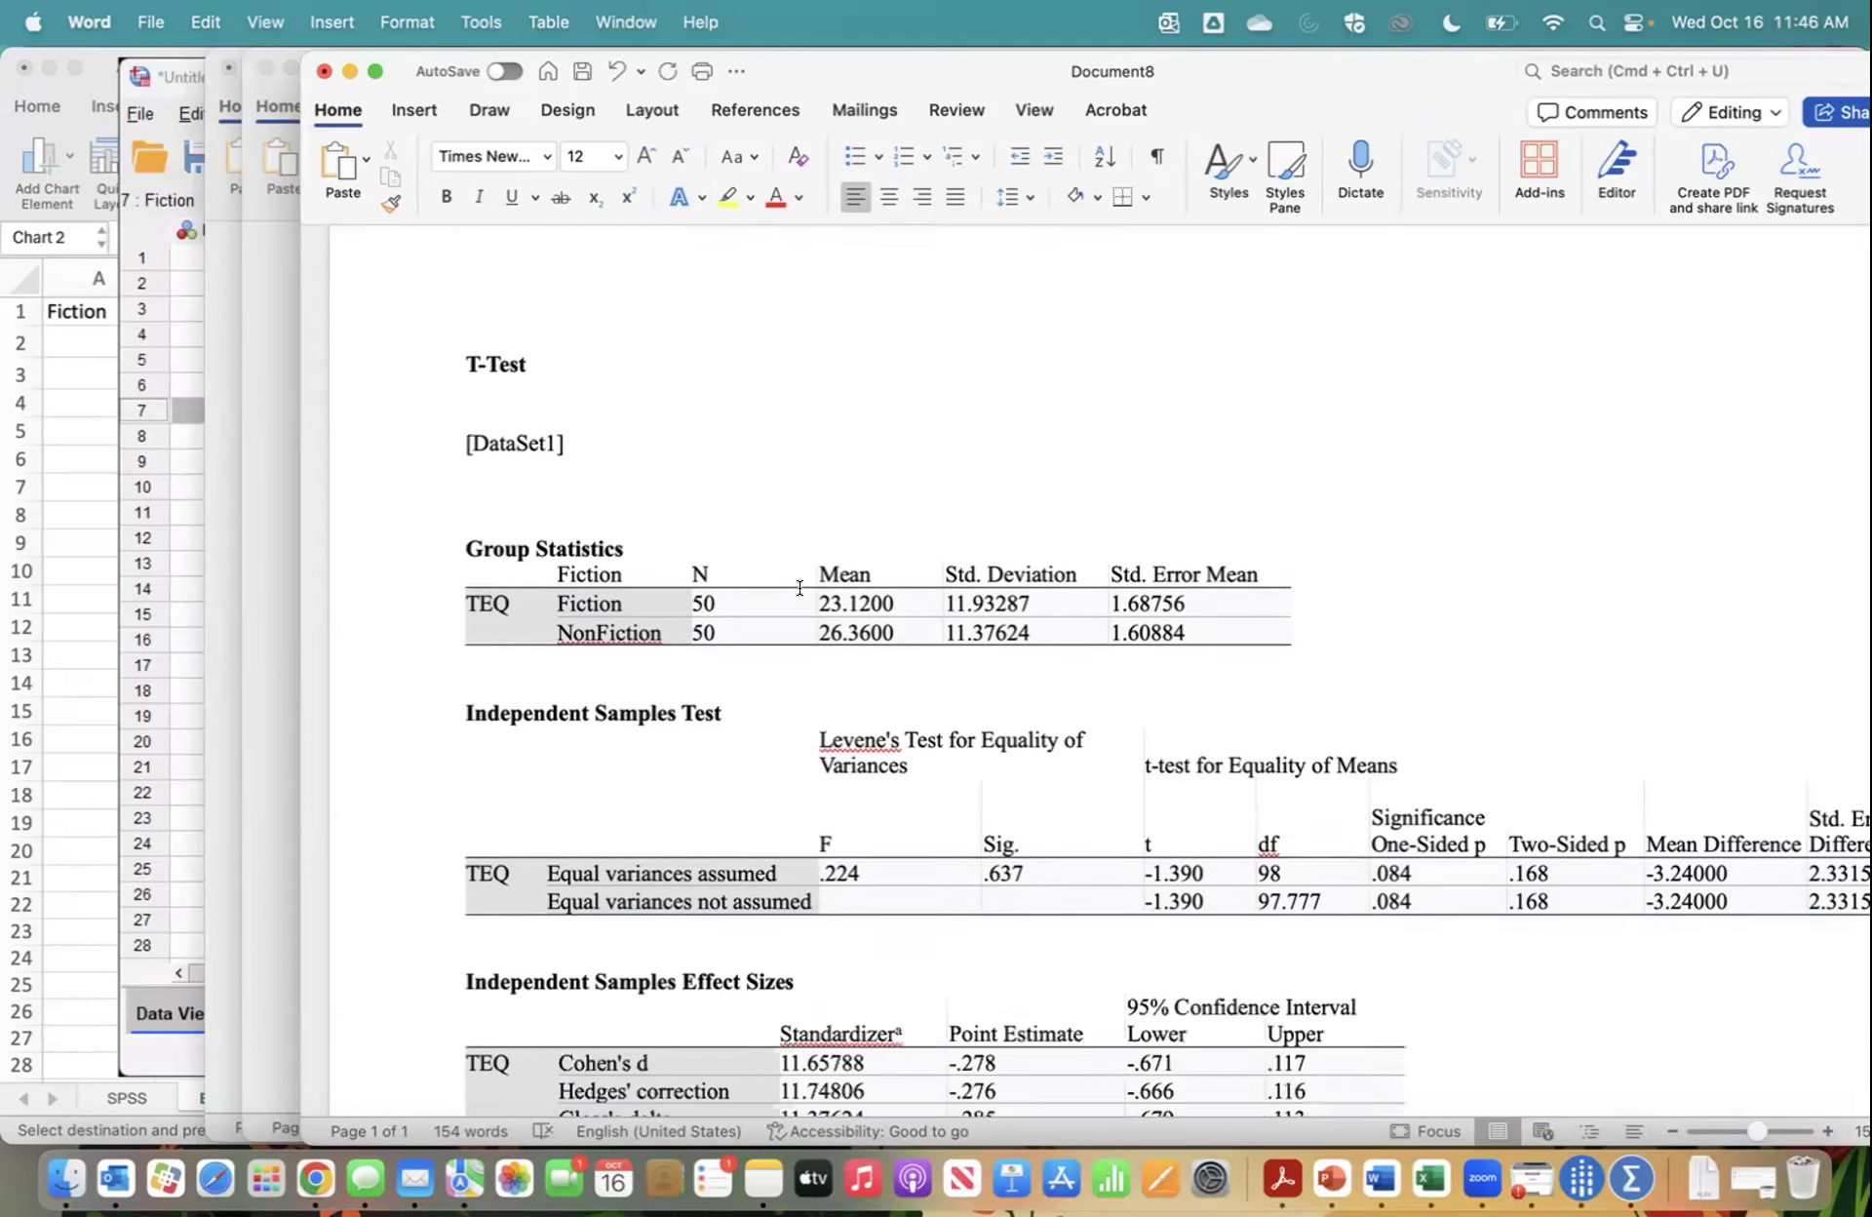
# - Copy the t-test write-up template paragraph from the Analyzing Data course page in Chrome and paste it below the output in the Word document
pyautogui.press('Return')
pyautogui.press('Return')
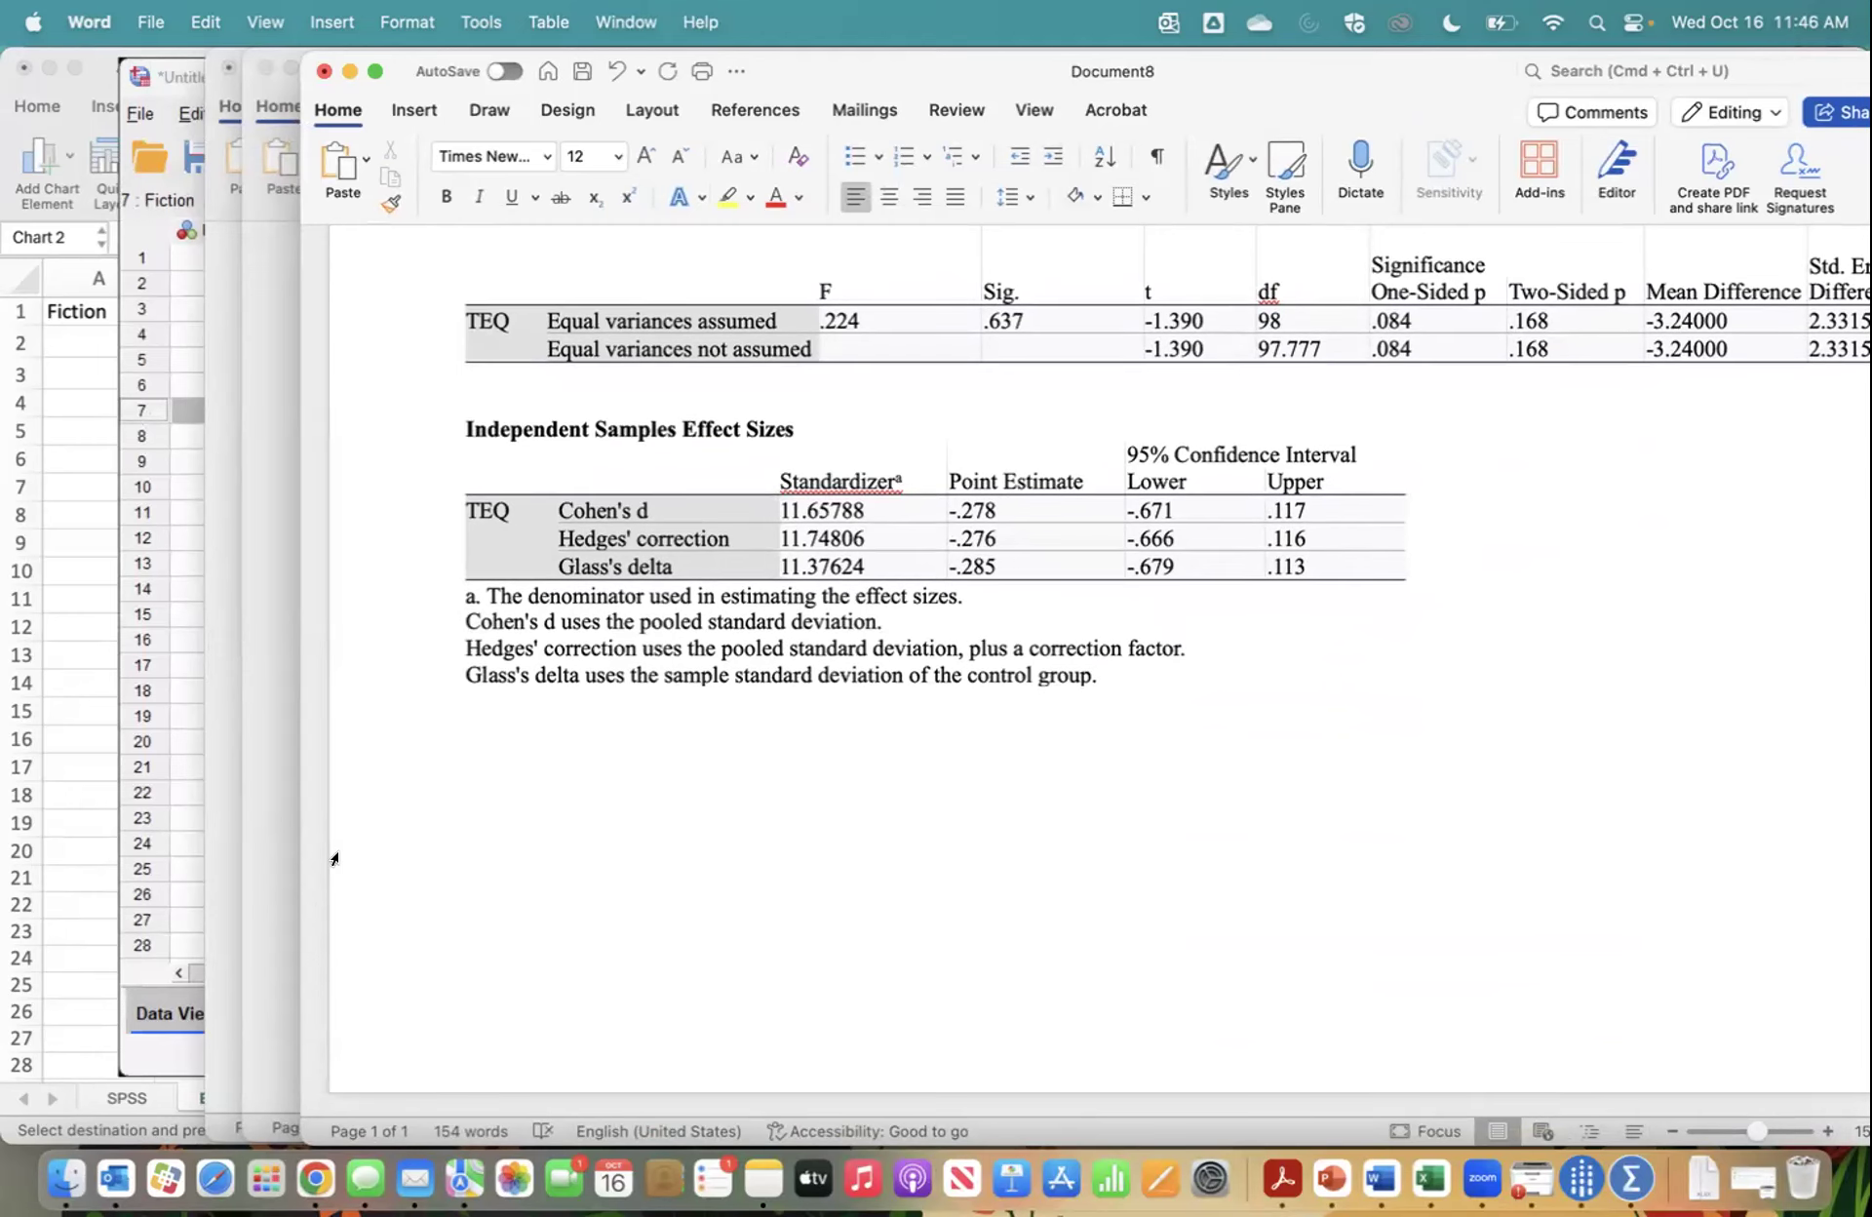
pyautogui.click(315, 1178)
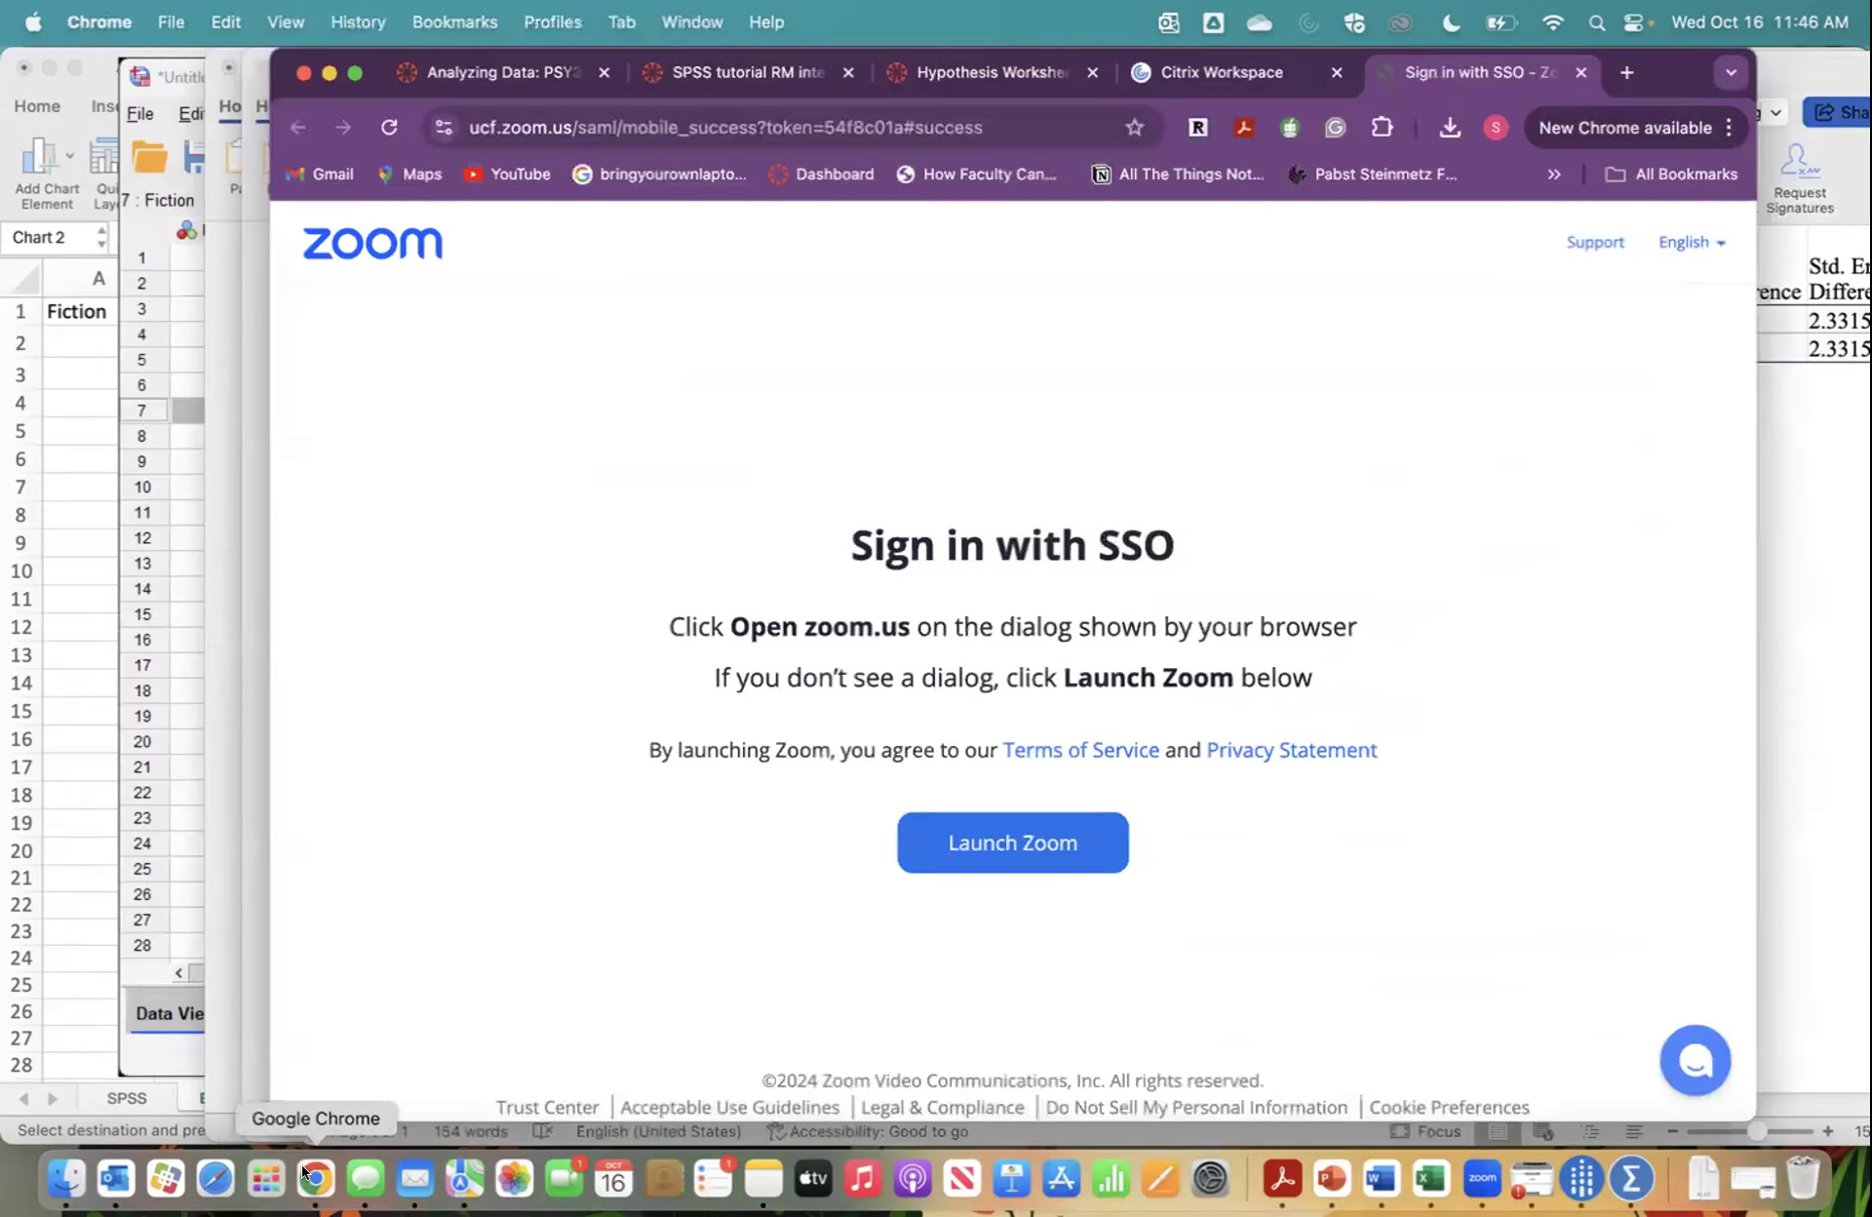
pyautogui.click(501, 70)
pyautogui.scroll(7, 822, 337)
pyautogui.scroll(5, 823, 337)
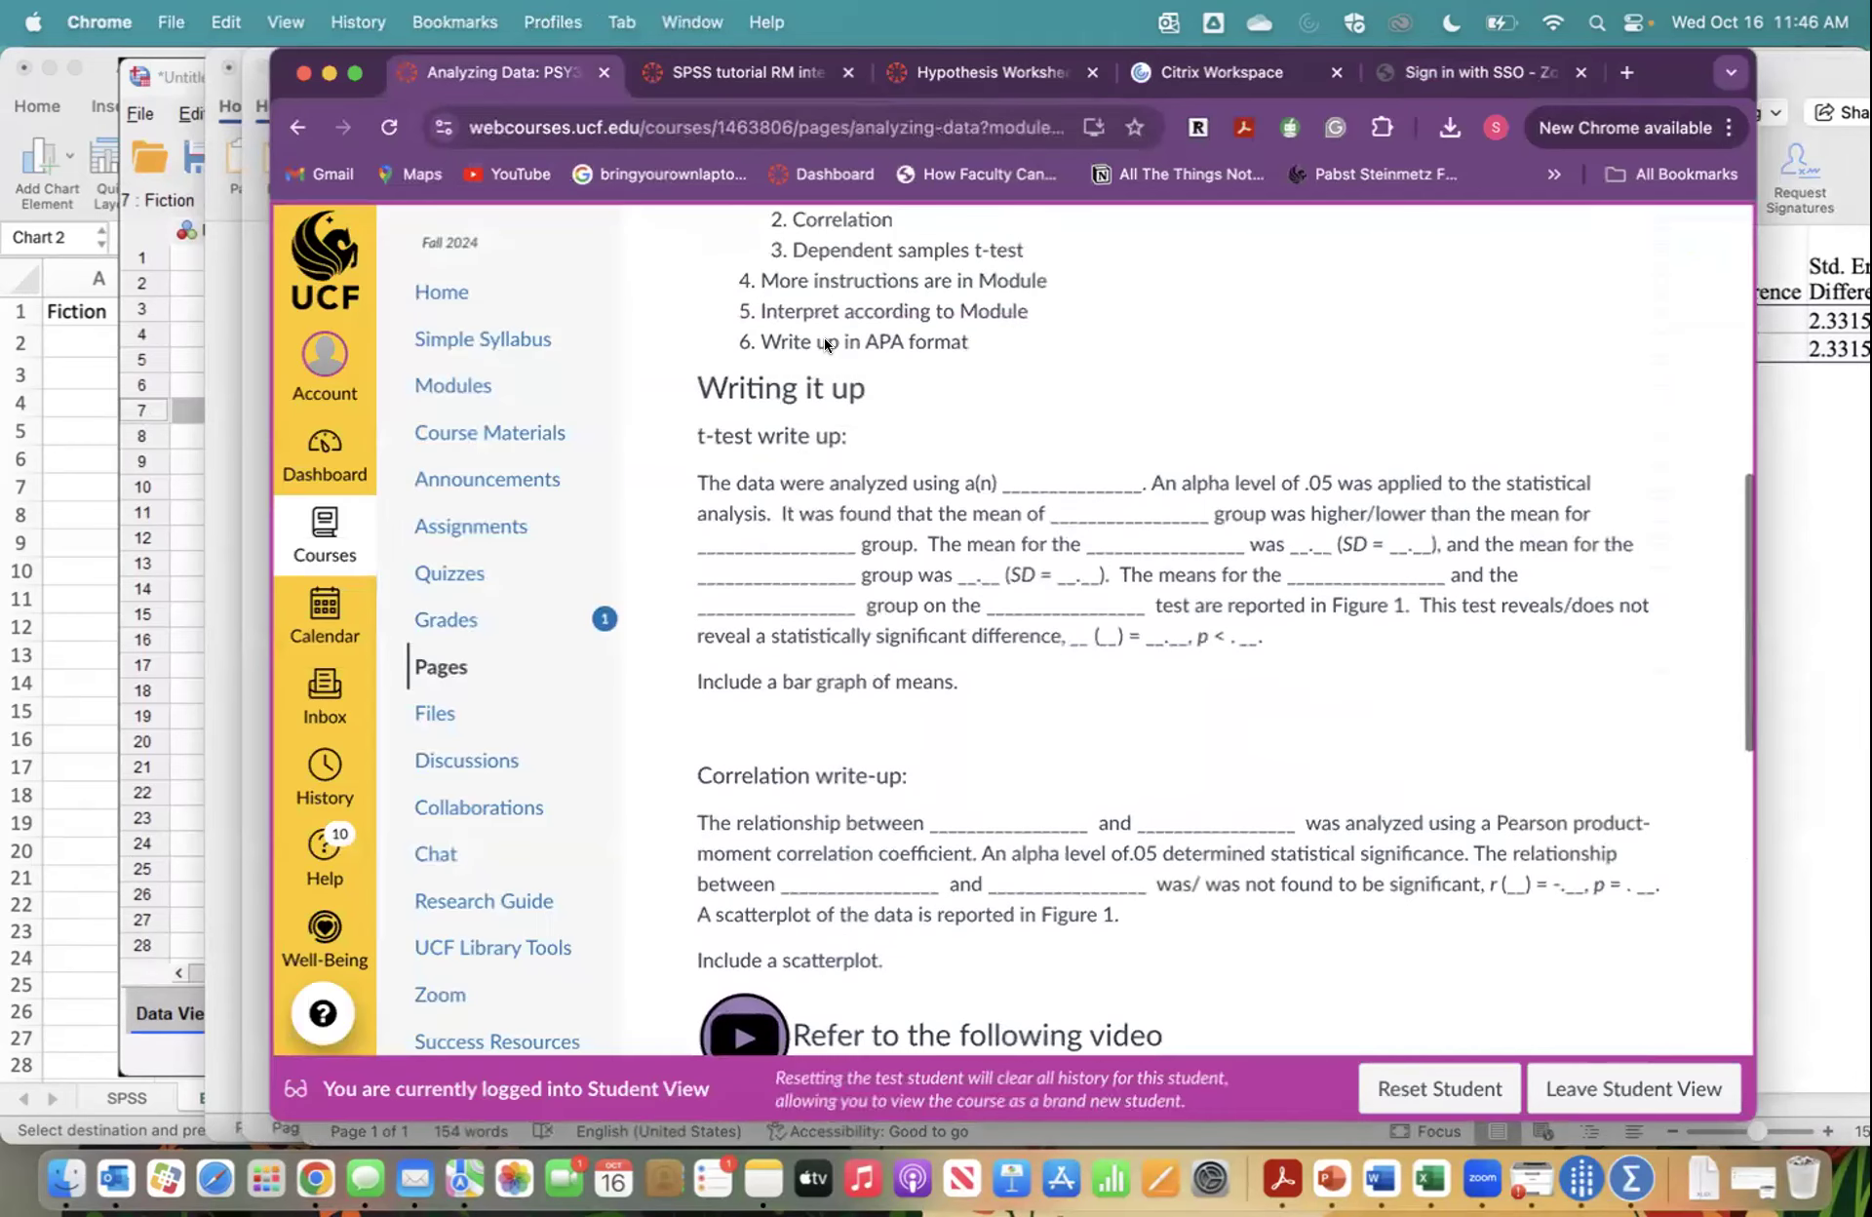
pyautogui.moveTo(698, 480); pyautogui.dragTo(1249, 614)
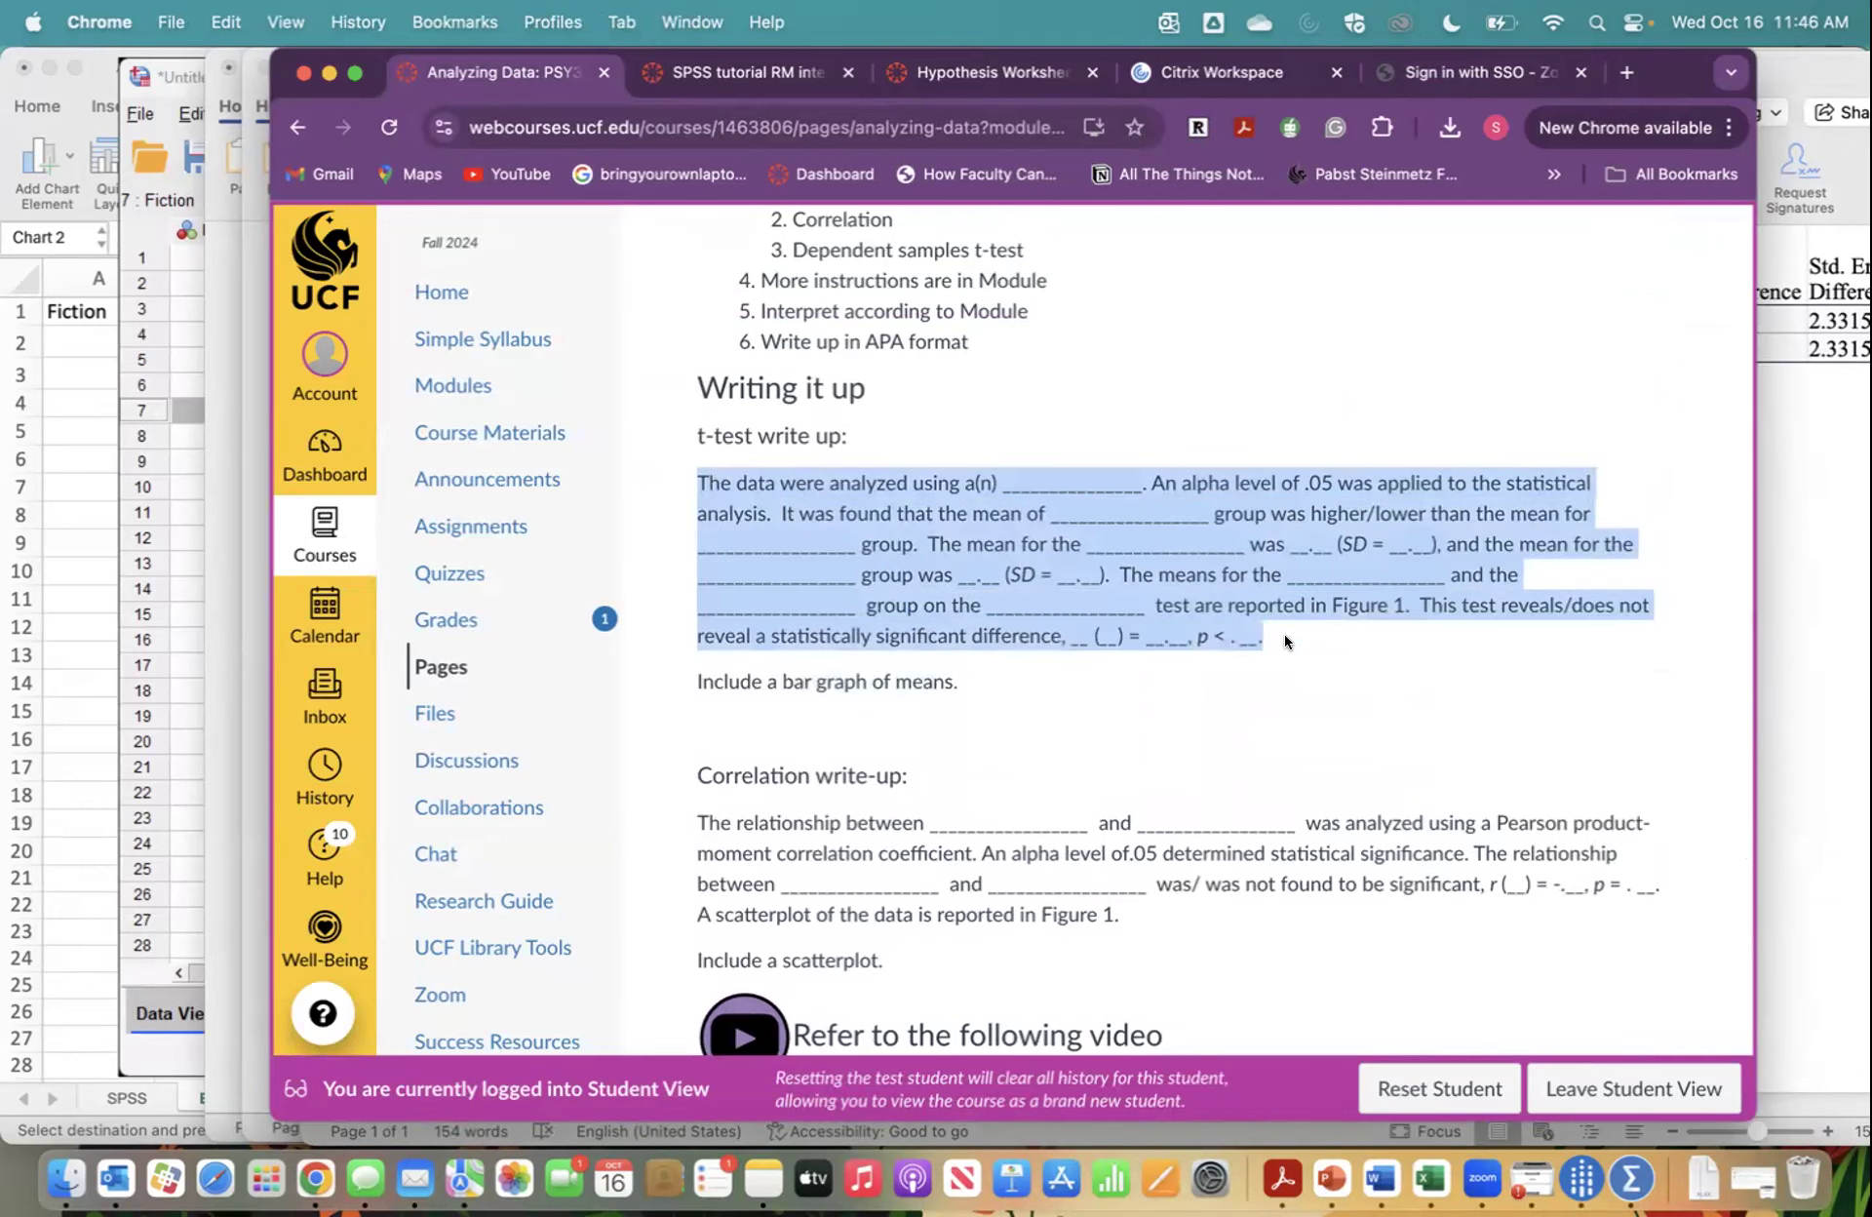
pyautogui.click(1381, 1178)
pyautogui.click(660, 829)
pyautogui.press('super+v')
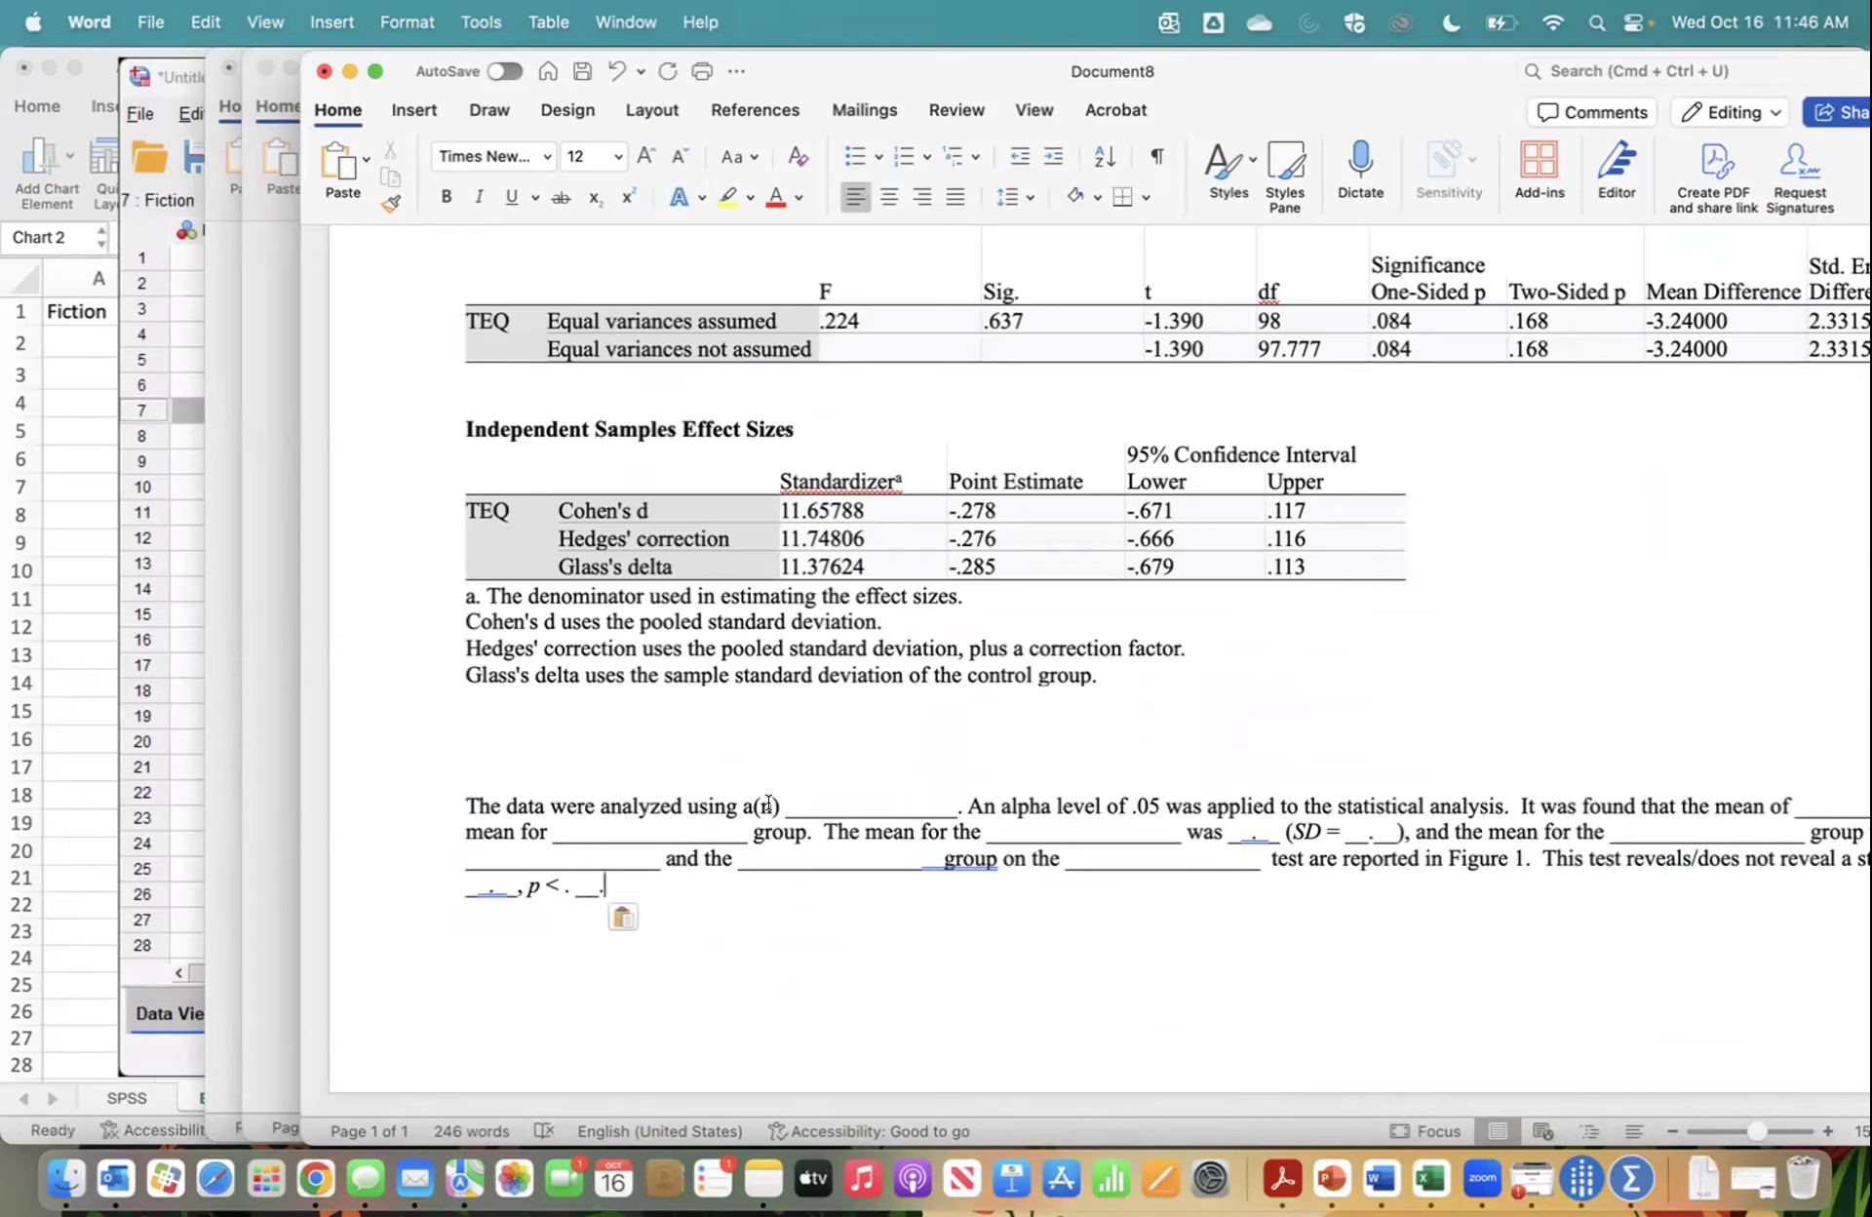
# - In the write-up's first sentence, change "a(n)" to "an" and replace the blank with "independent sample t-test"
pyautogui.click(684, 803)
pyautogui.click(761, 806)
pyautogui.press('BackSpace')
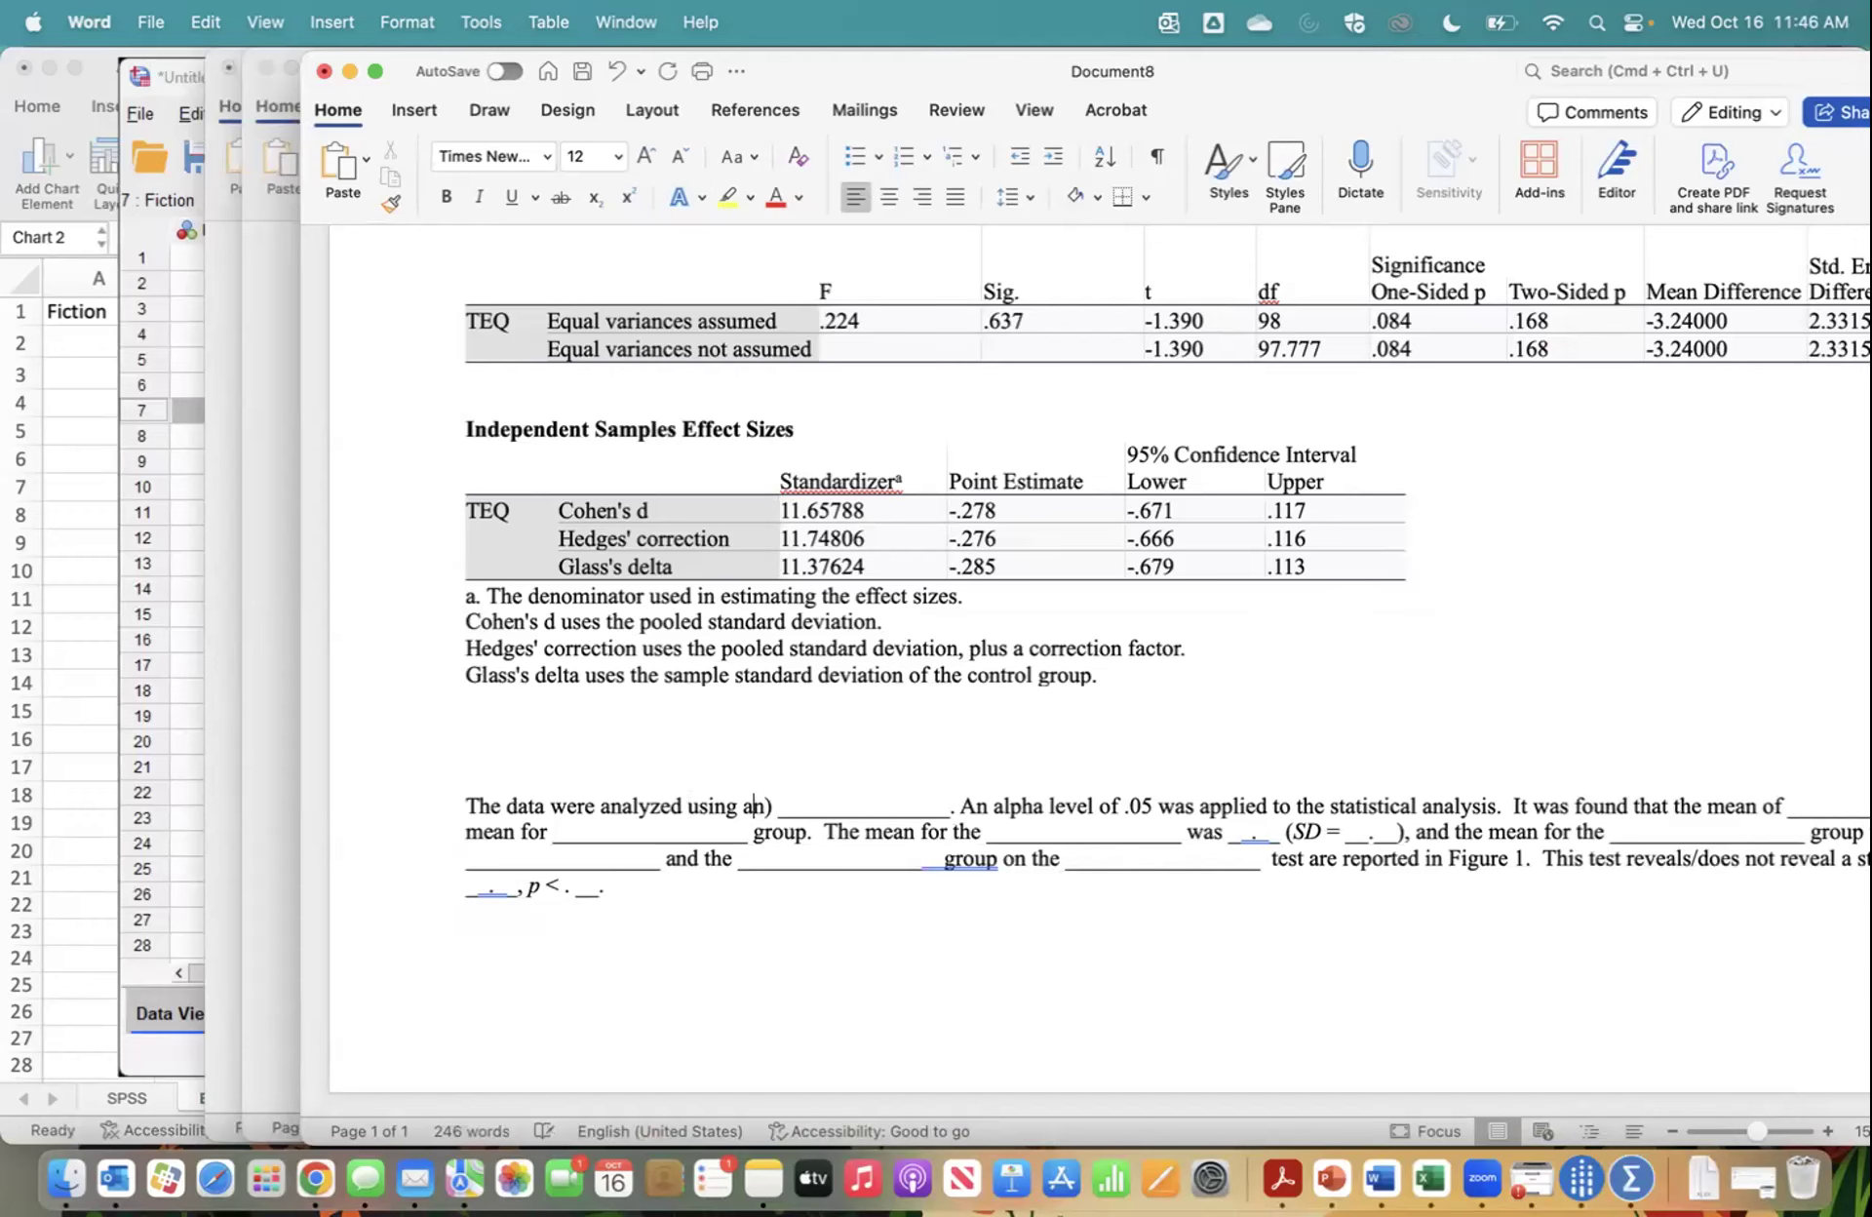
pyautogui.press('BackSpace')
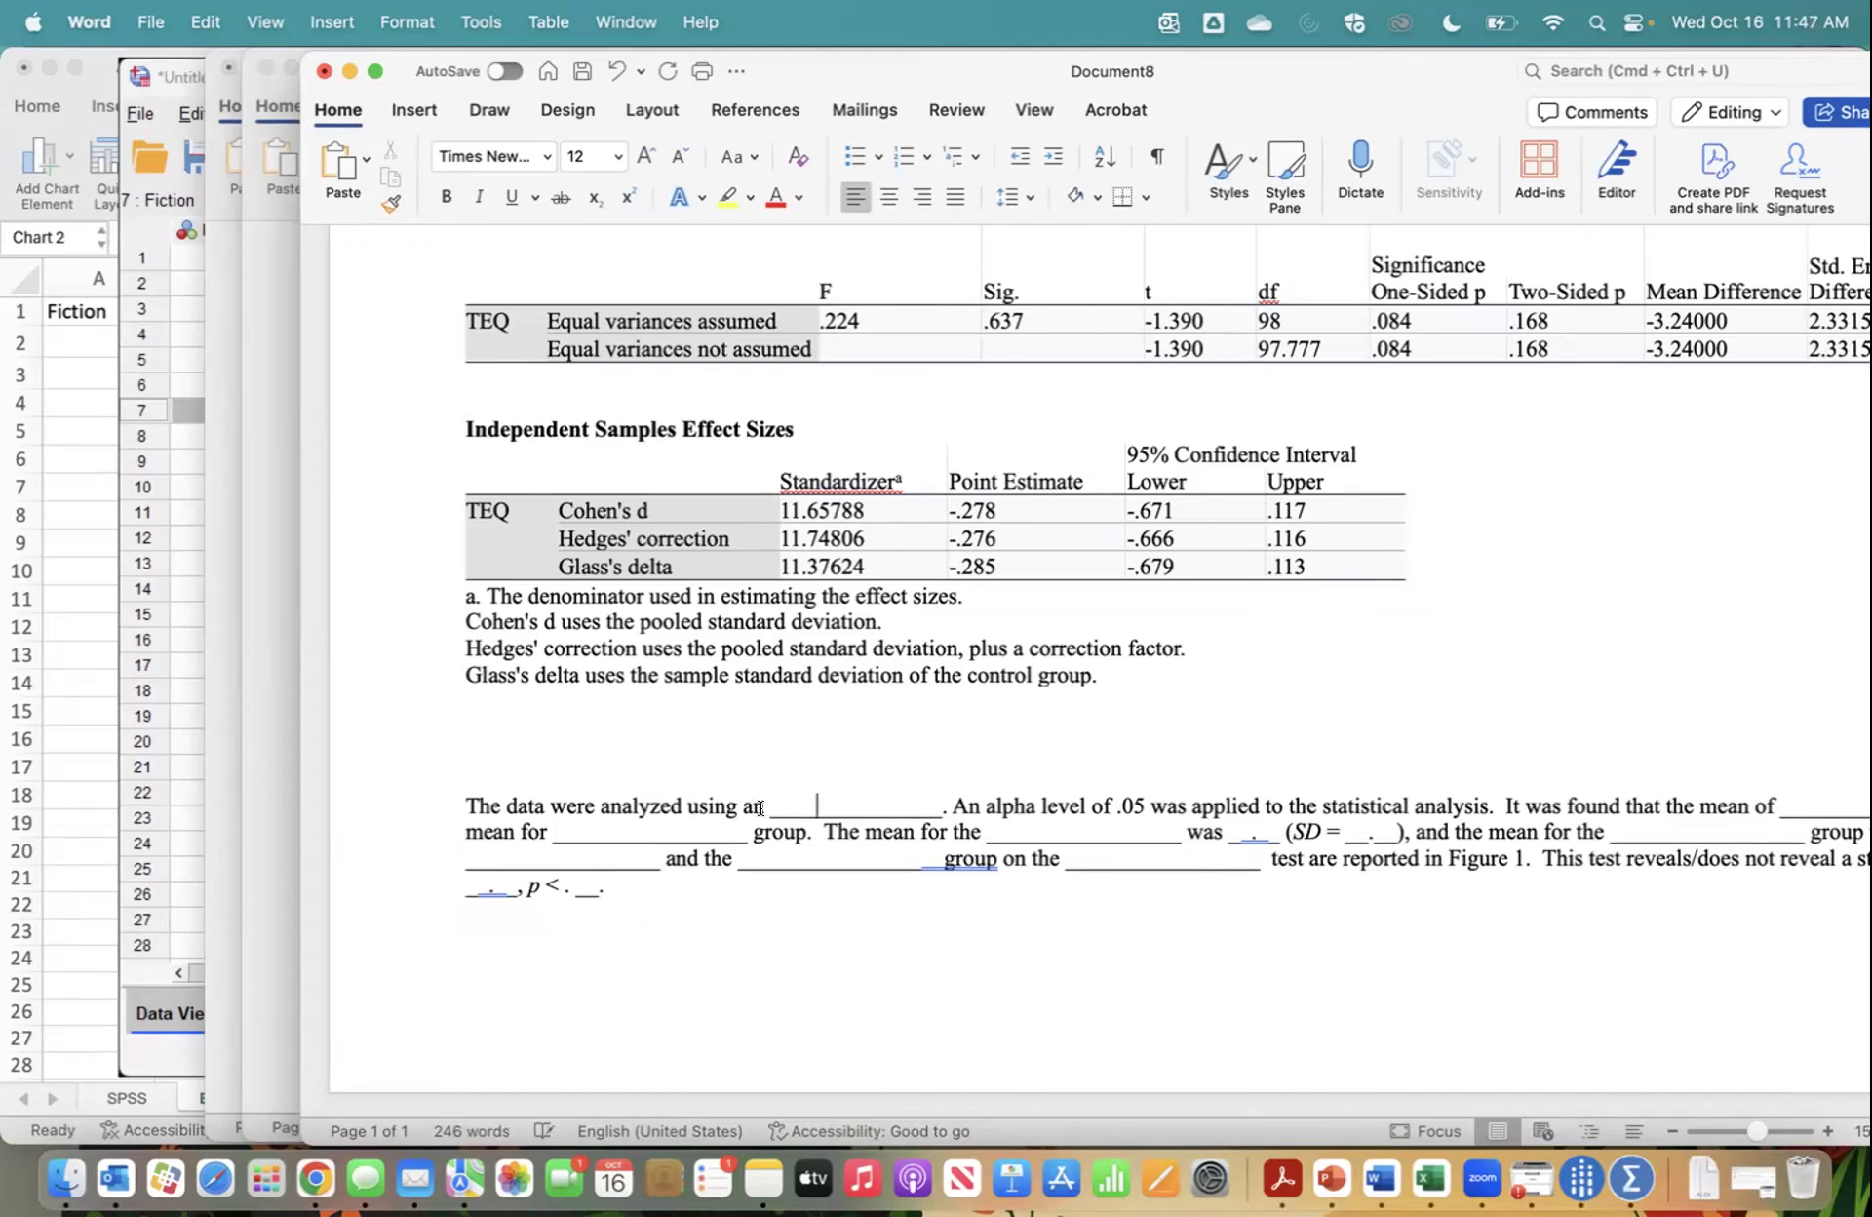
pyautogui.moveTo(763, 808); pyautogui.dragTo(930, 792)
pyautogui.write('independa')
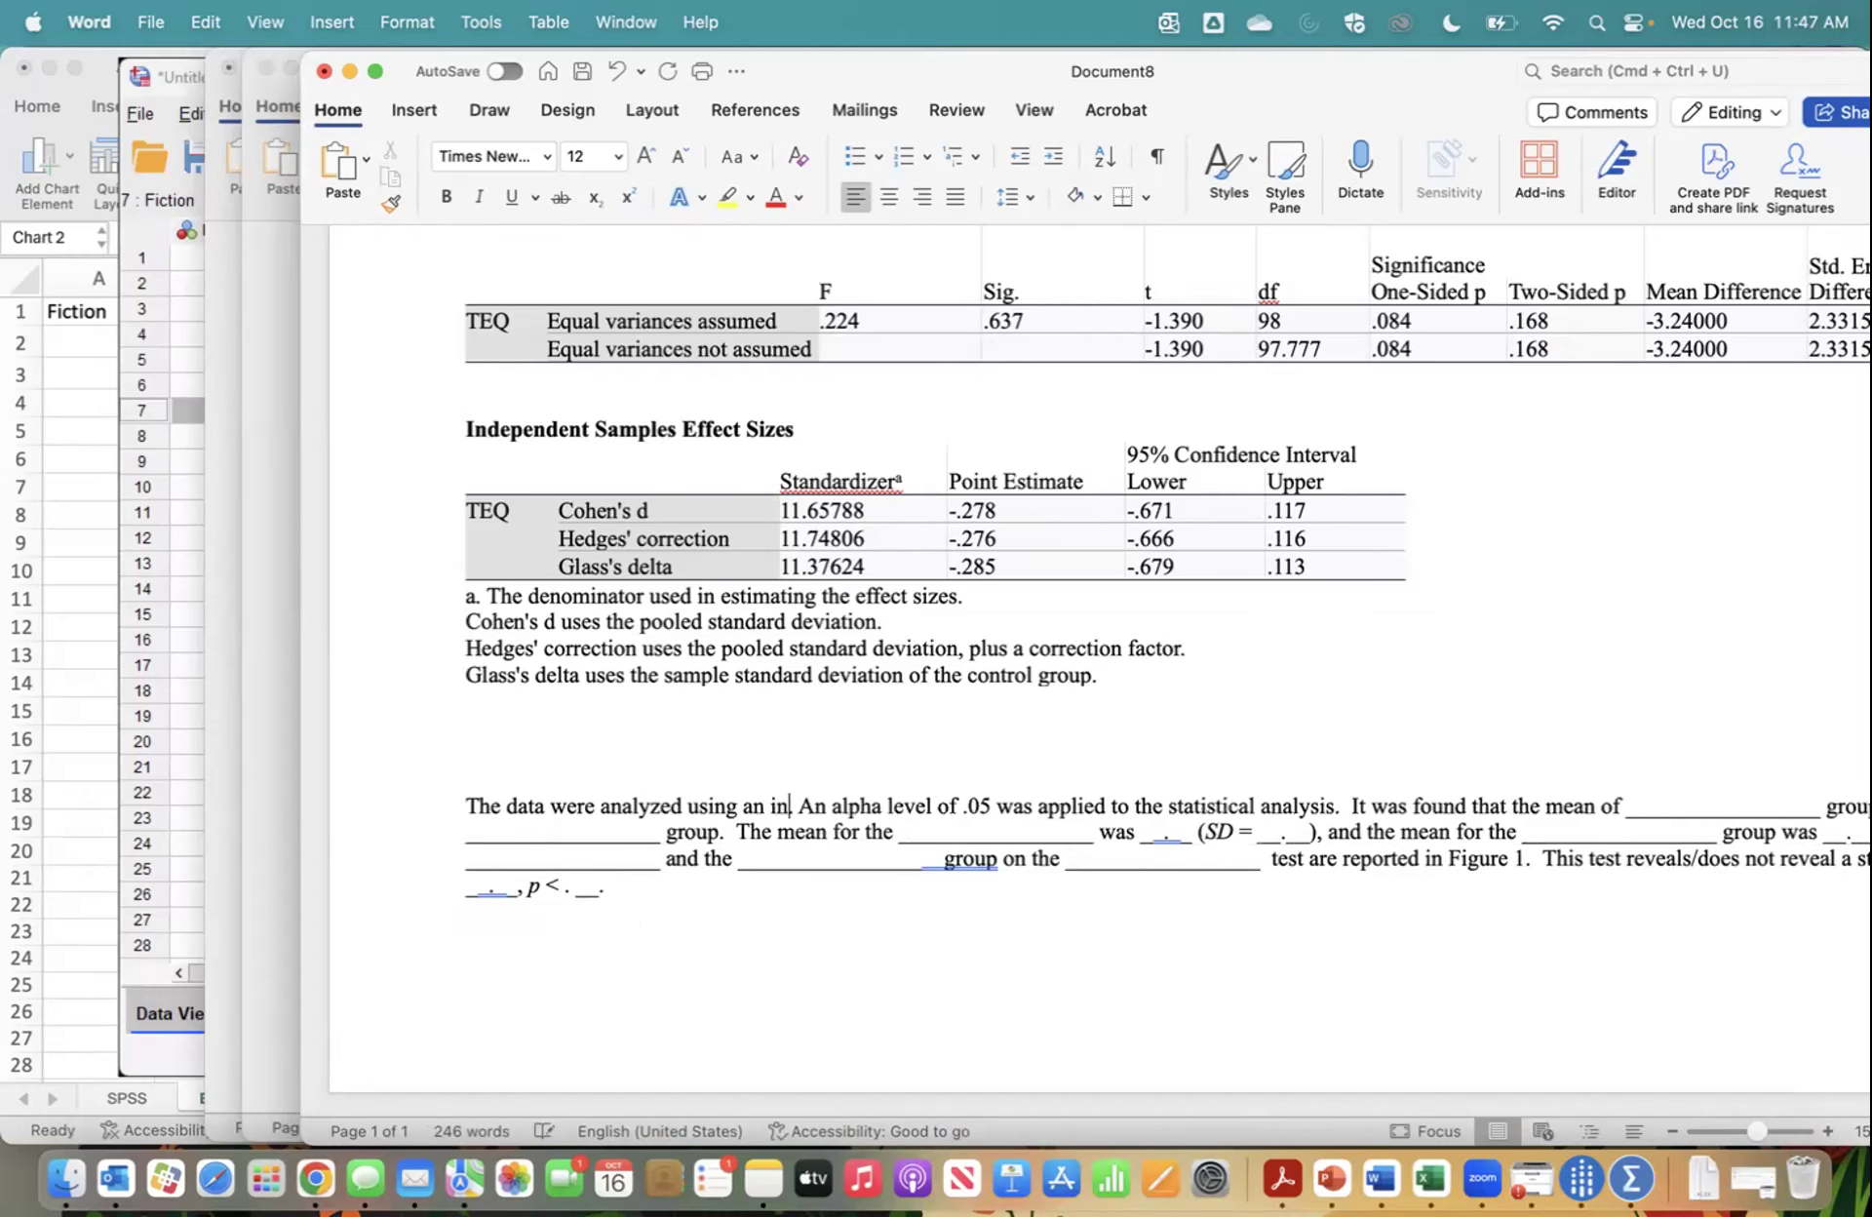
pyautogui.press('BackSpace')
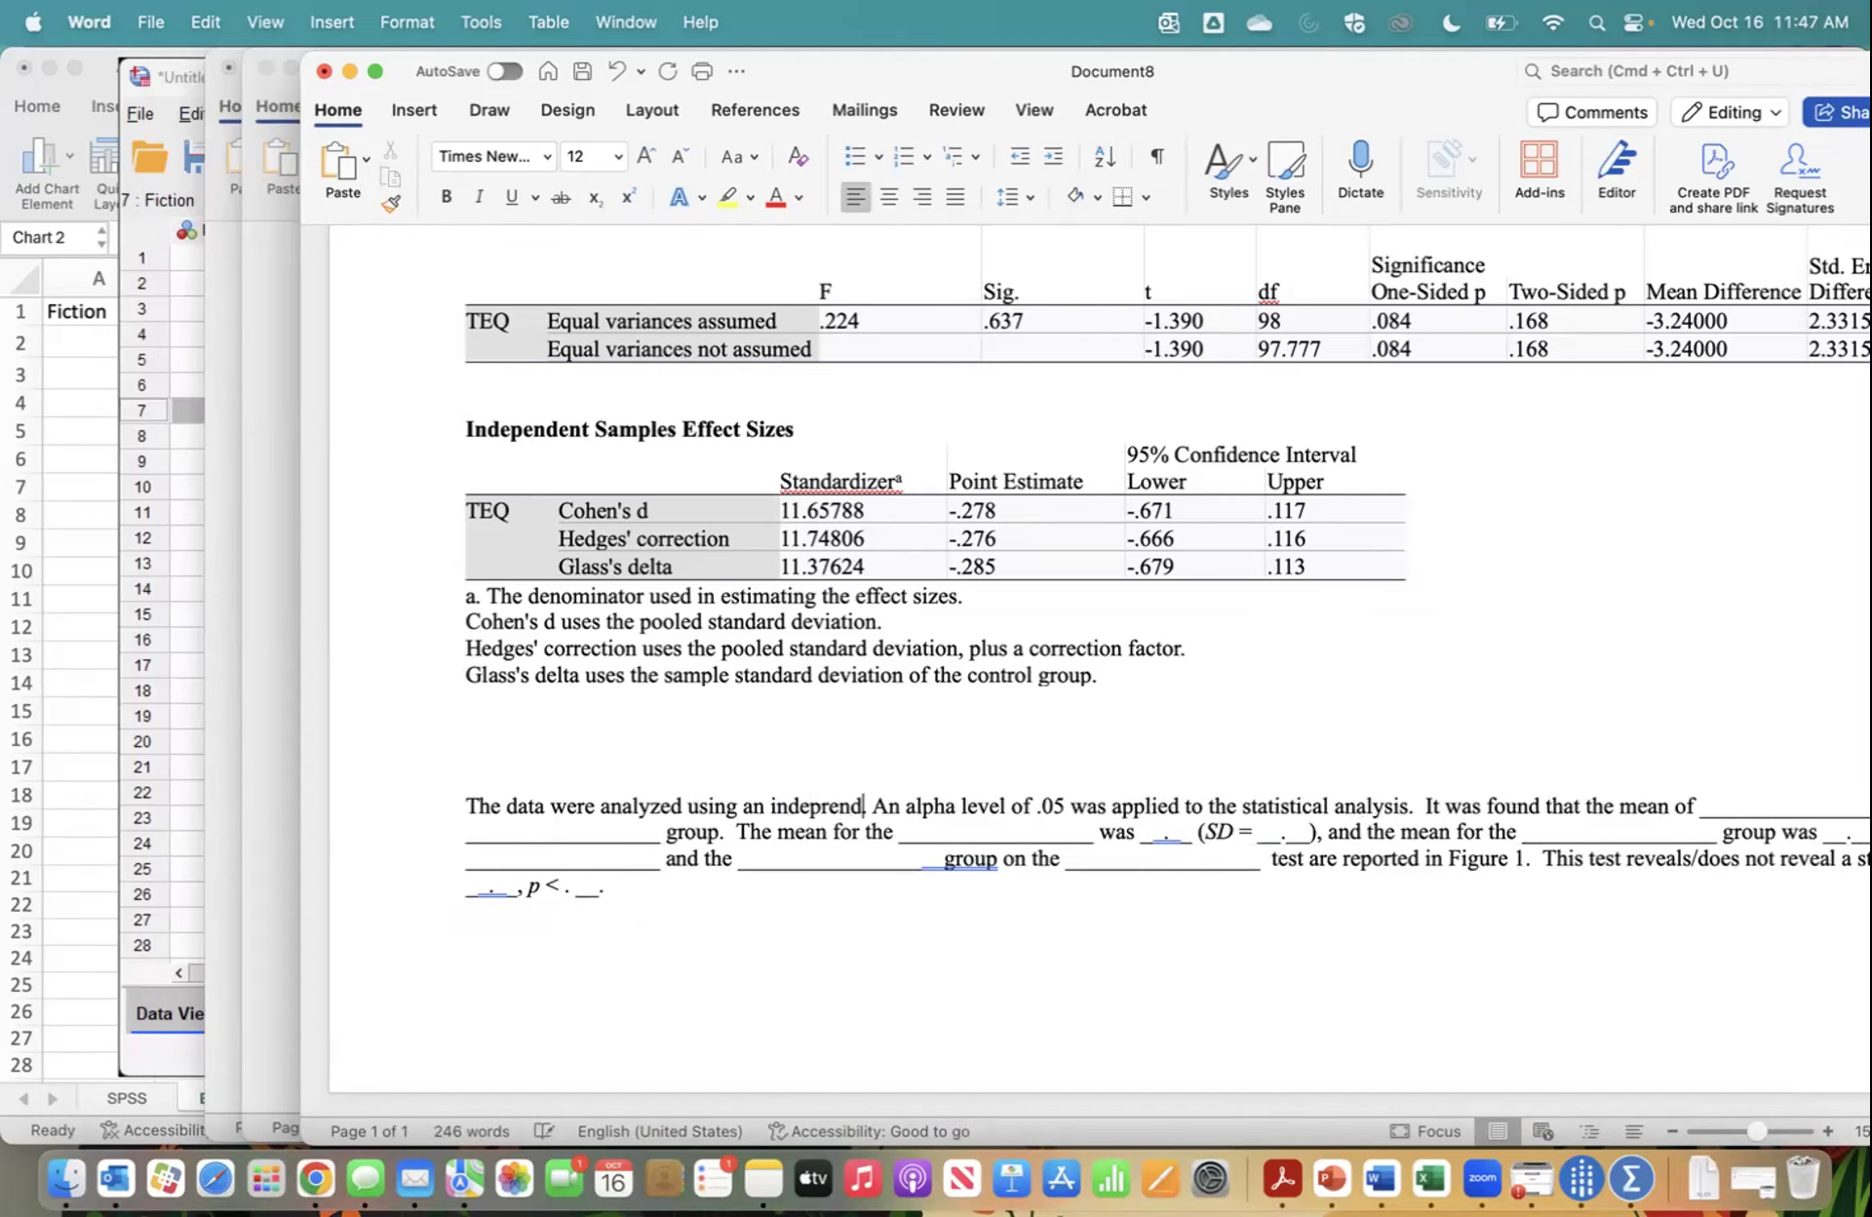
pyautogui.write('ent samp')
pyautogui.write('le t-test')
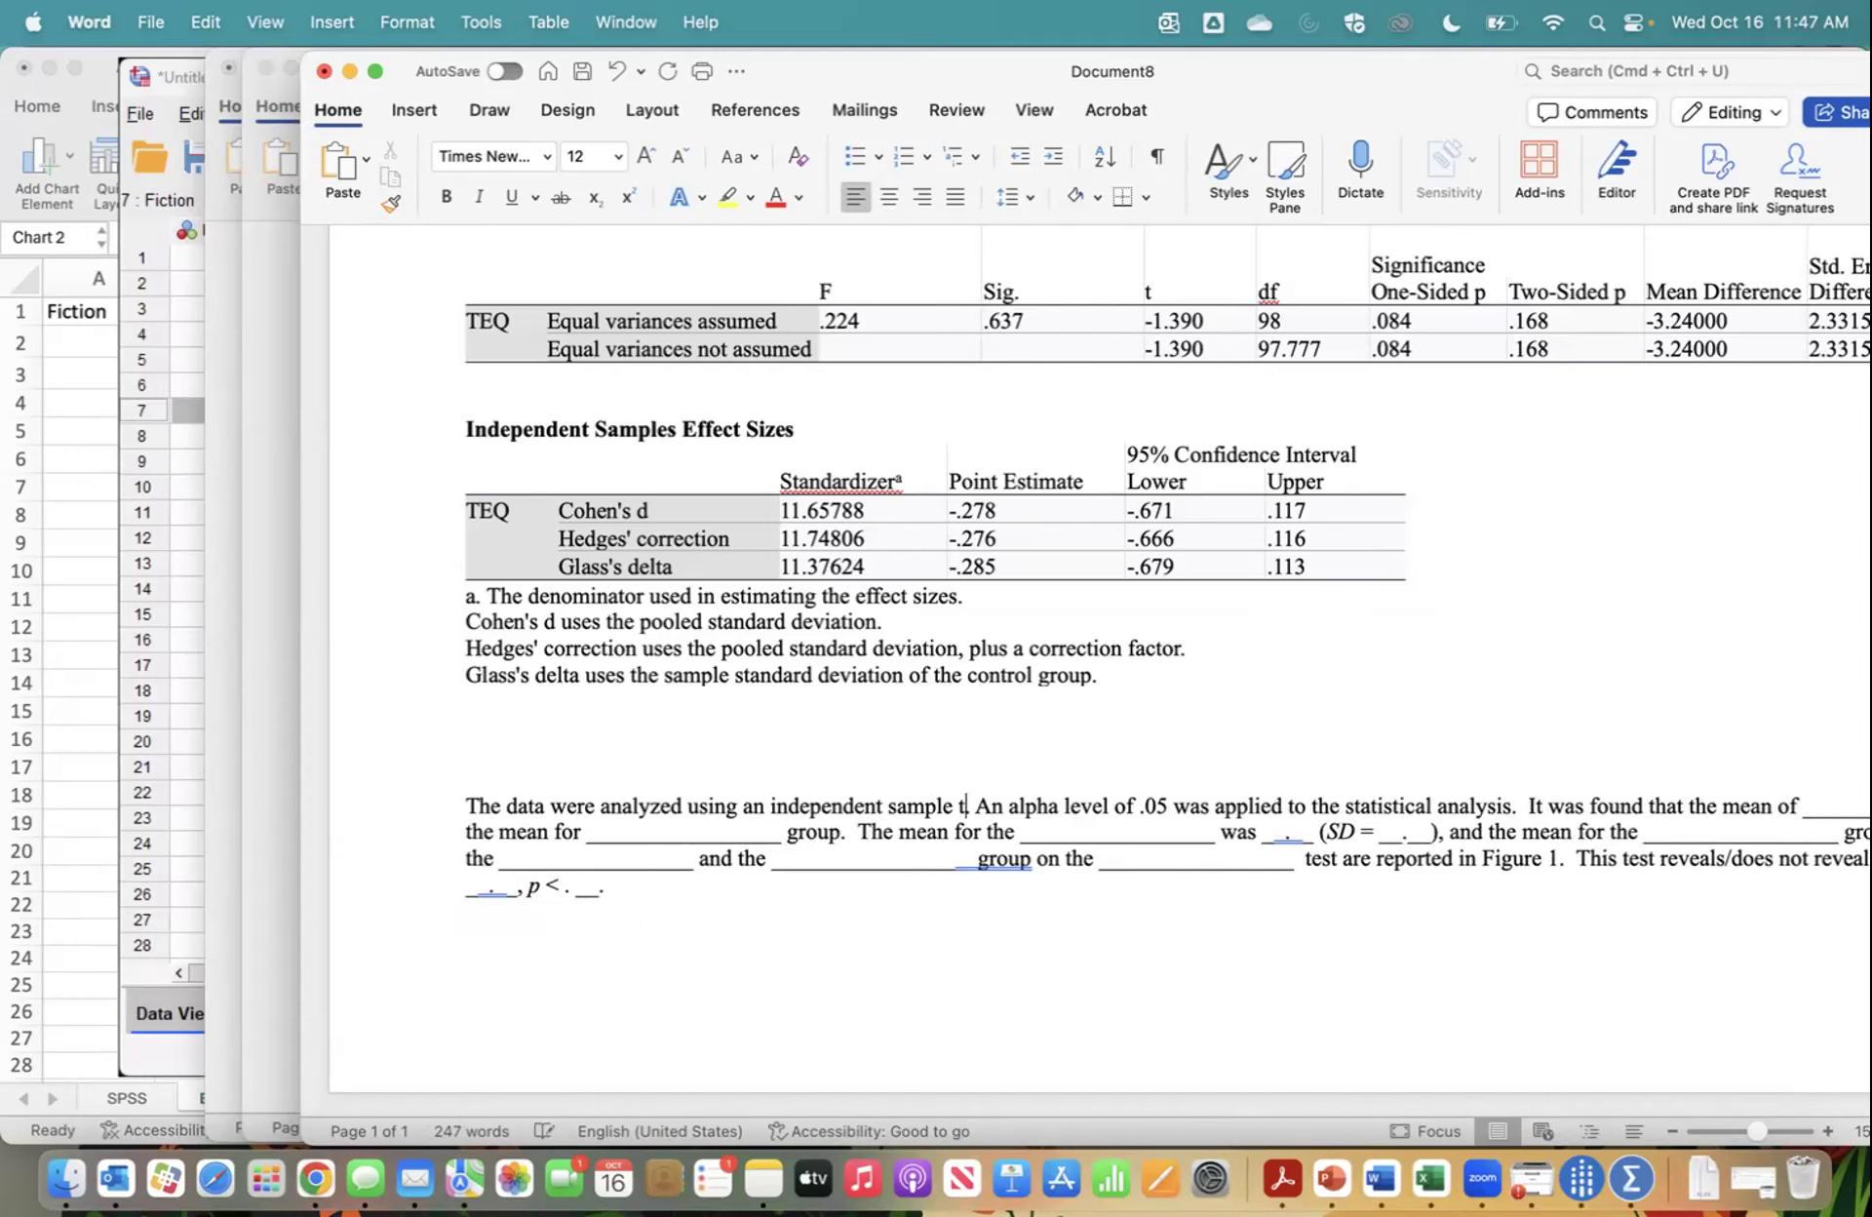
# - Replace the blank after "It was found that the mean of" with "the fiction"
pyautogui.hscroll(3, 1370, 806)
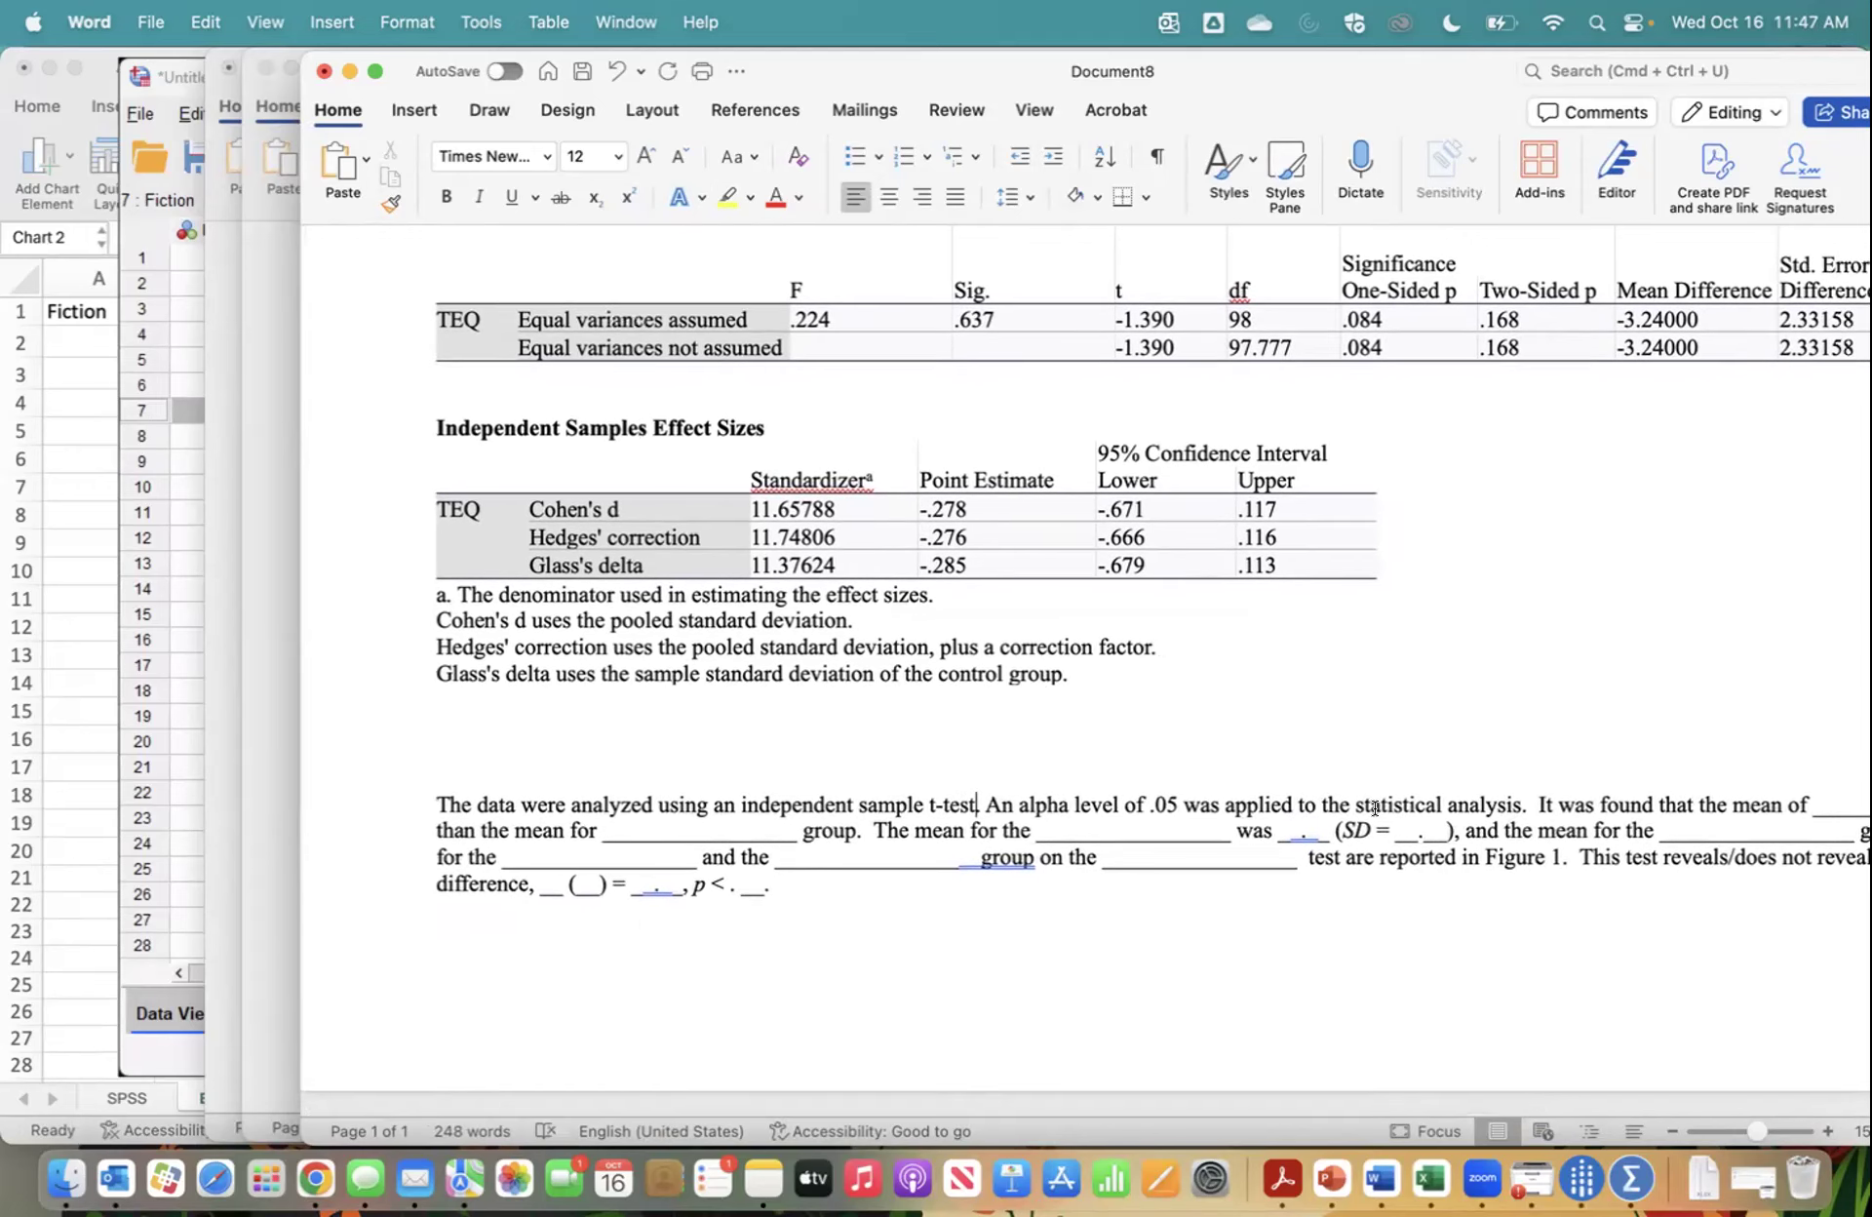
pyautogui.hscroll(10, 1374, 806)
pyautogui.hscroll(8, 1374, 805)
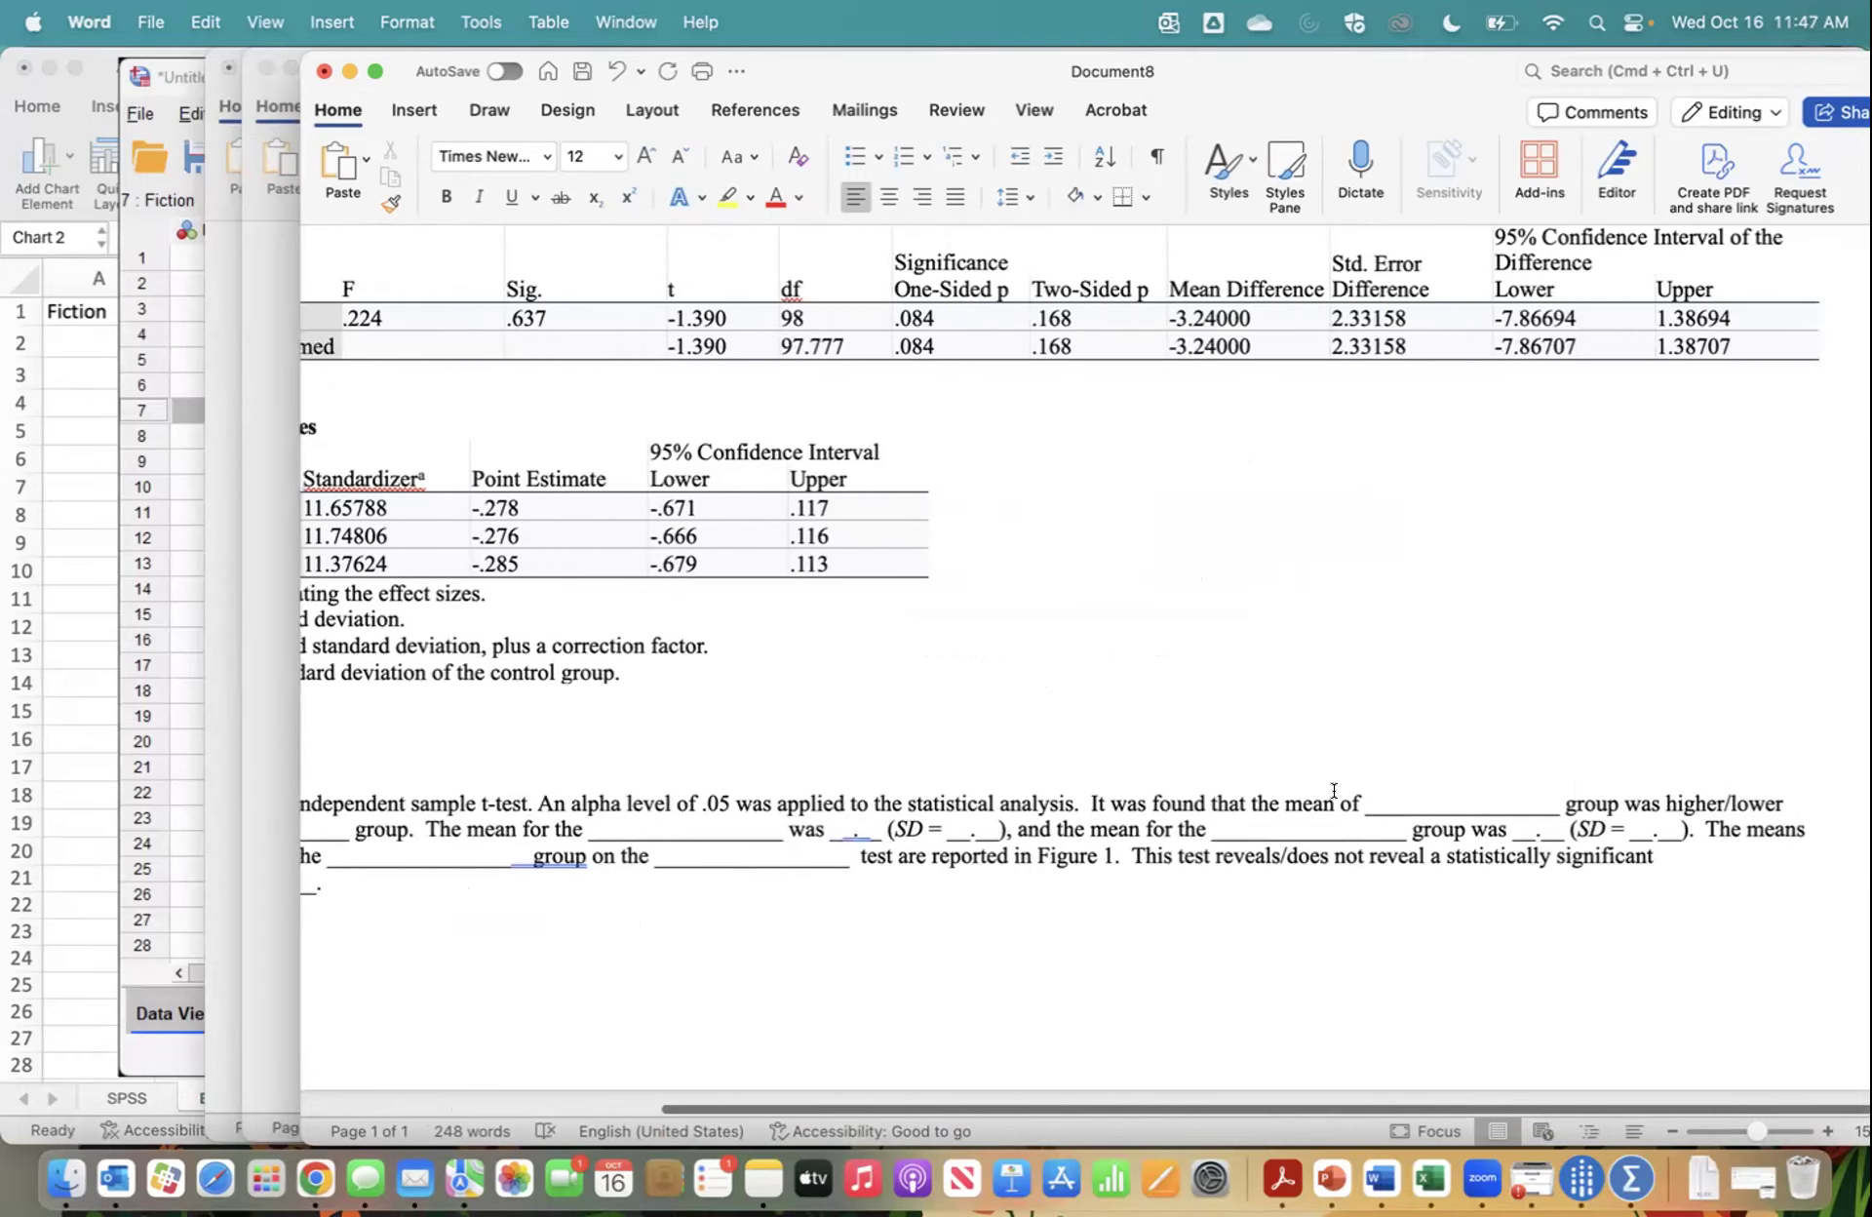
pyautogui.doubleClick(1412, 803)
pyautogui.write('the fiction')
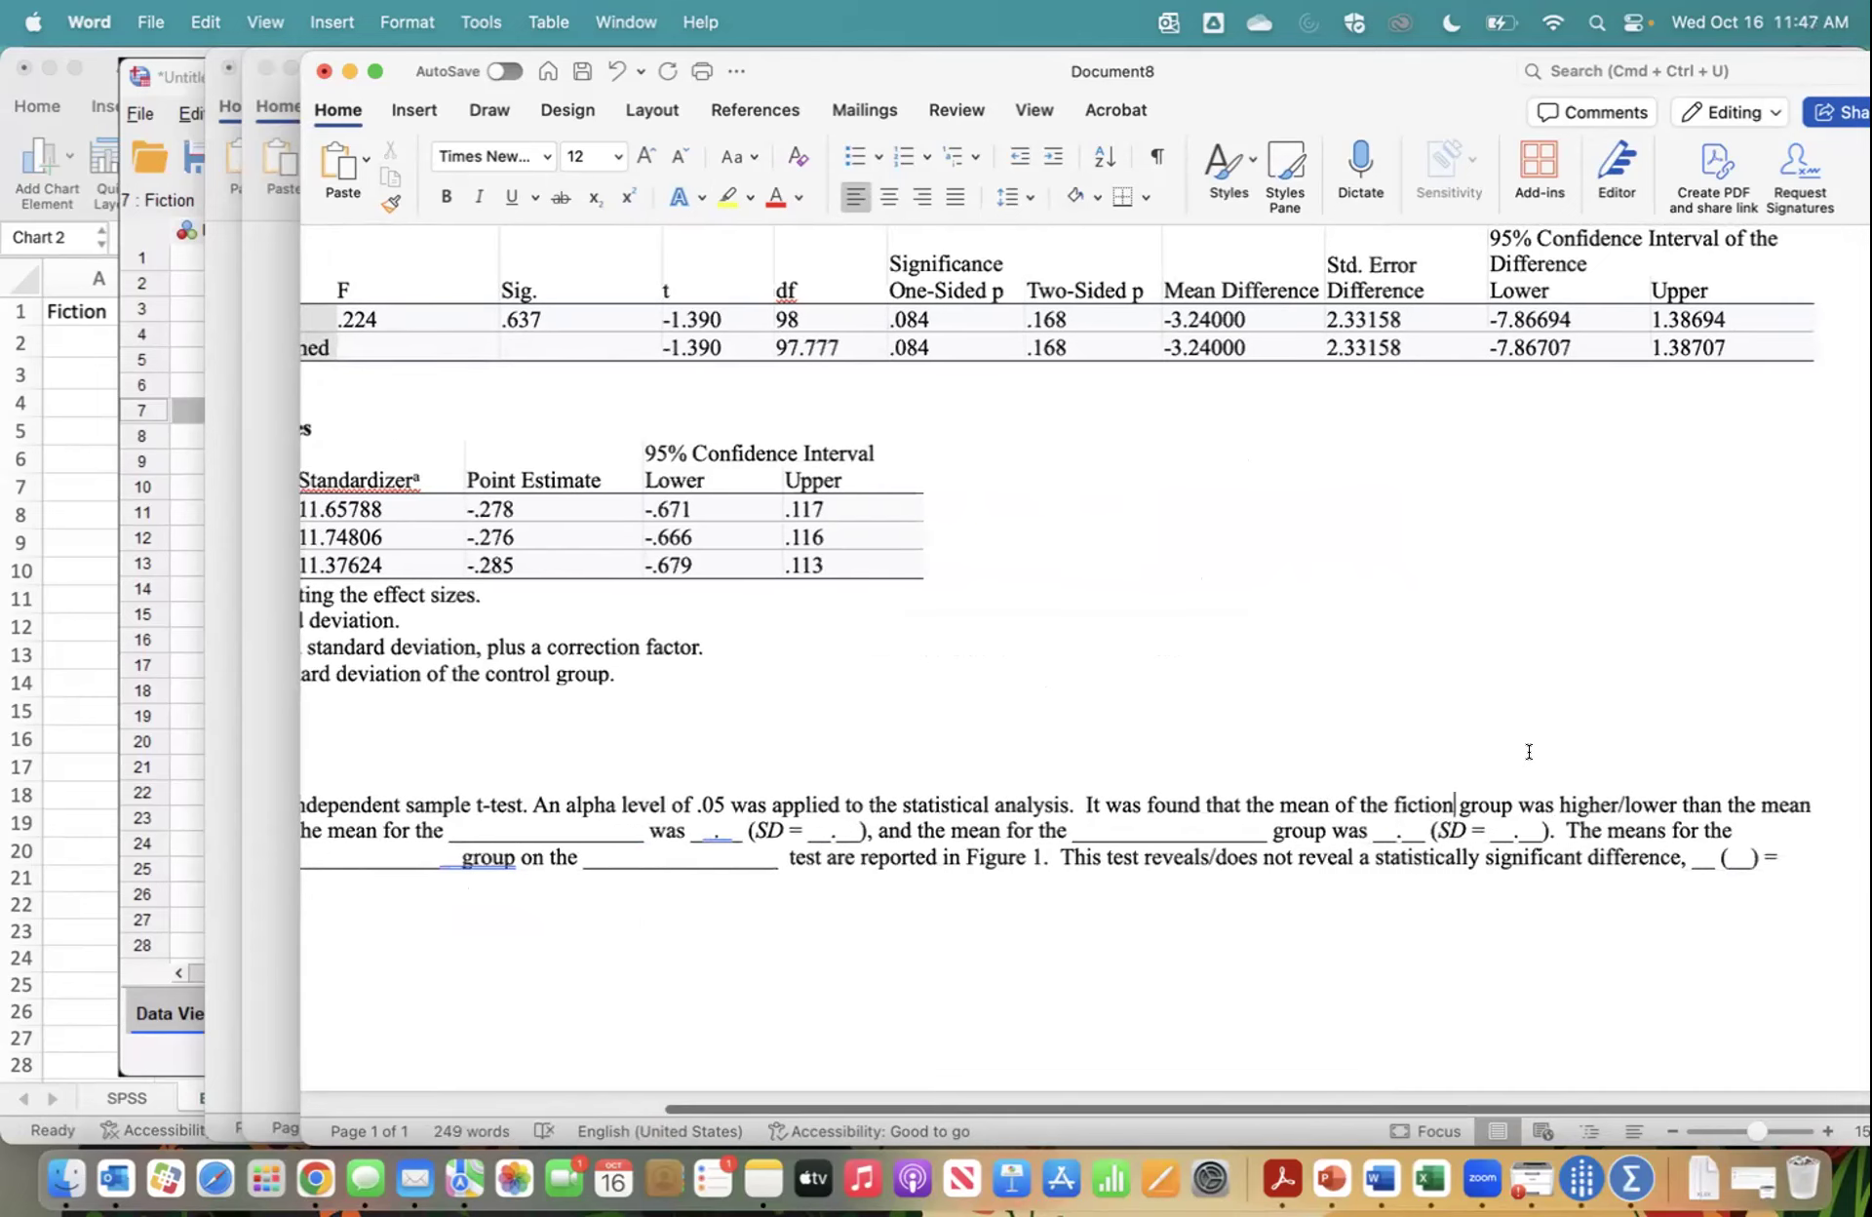
# - Check the group means and reduce "higher/lower" to "lower" in the sentence comparing the groups
pyautogui.hscroll(-5, 1519, 774)
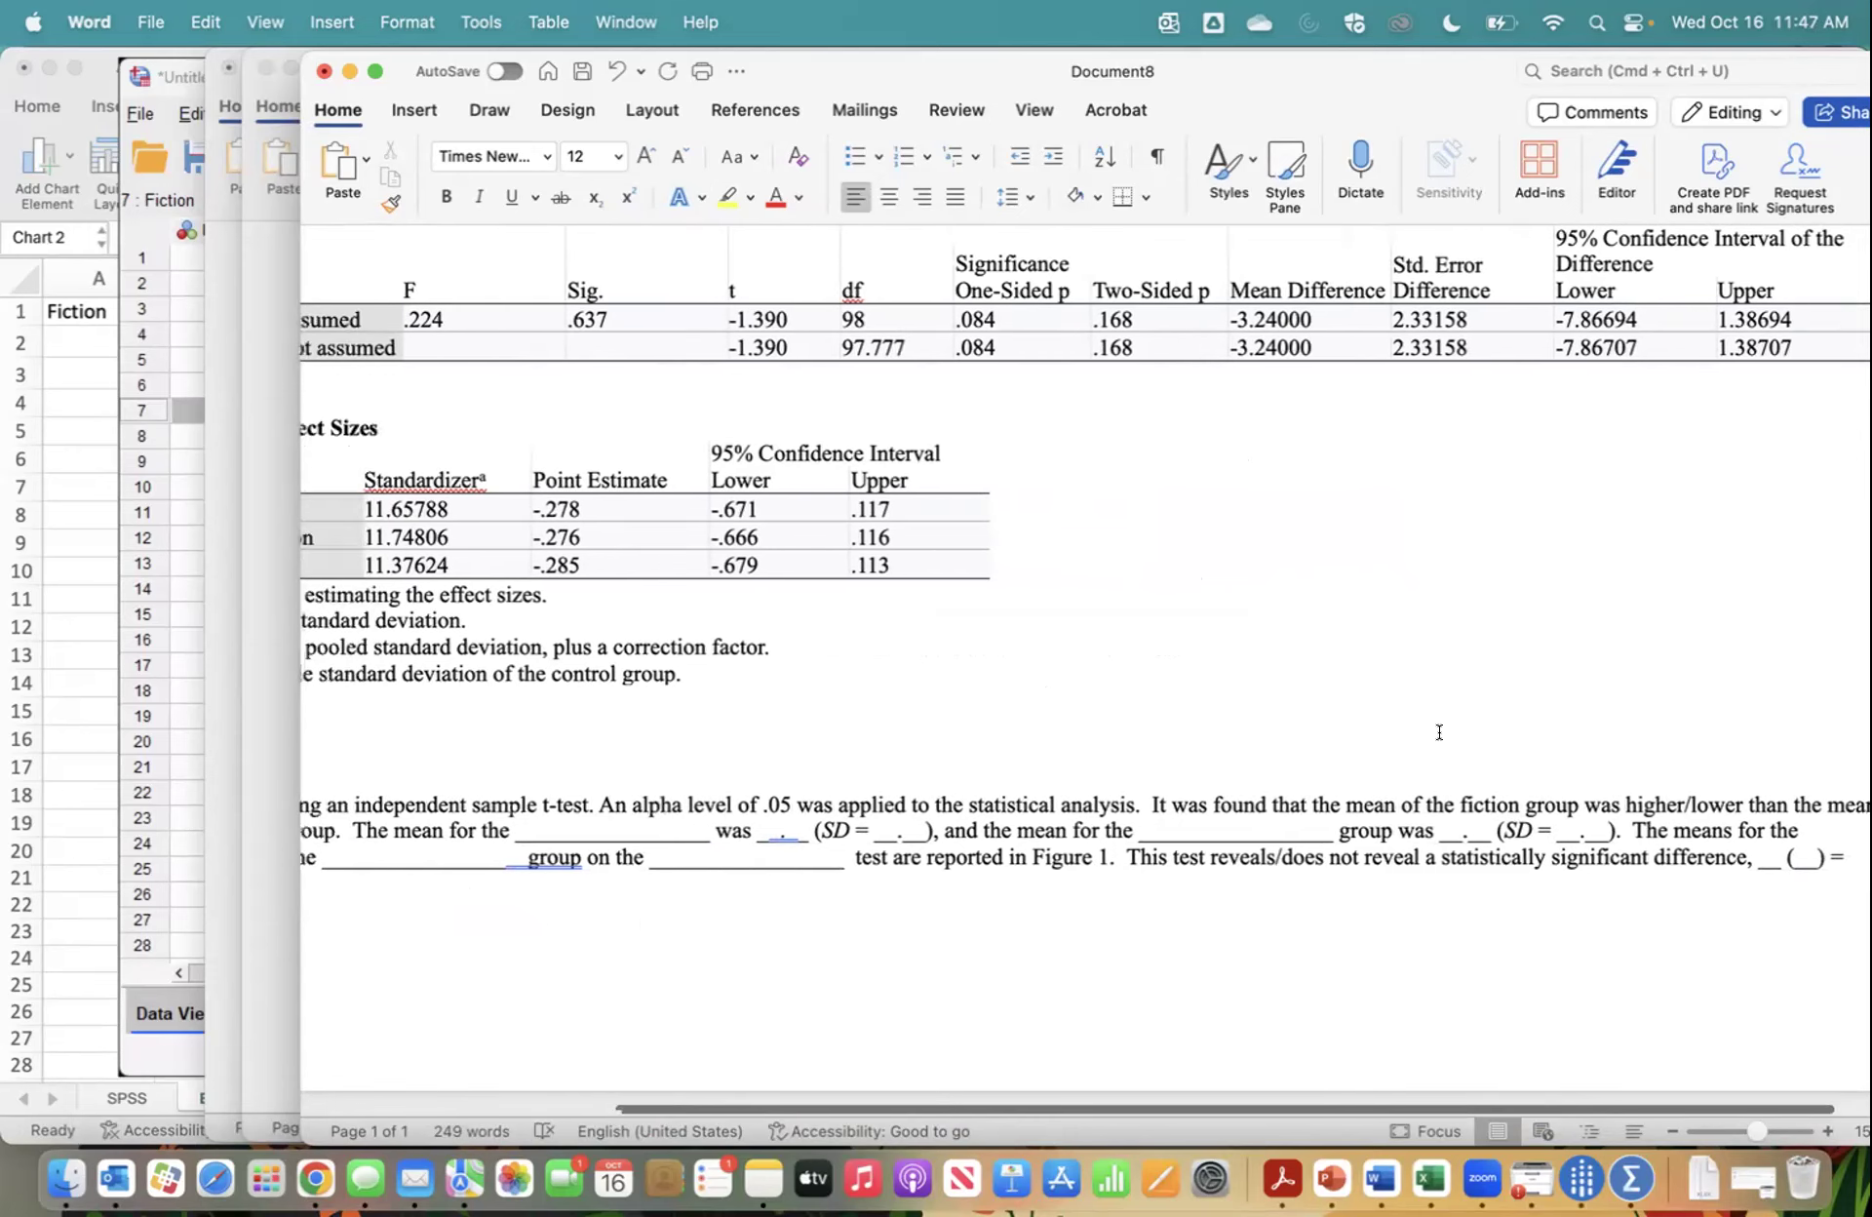
pyautogui.scroll(2, 1482, 751)
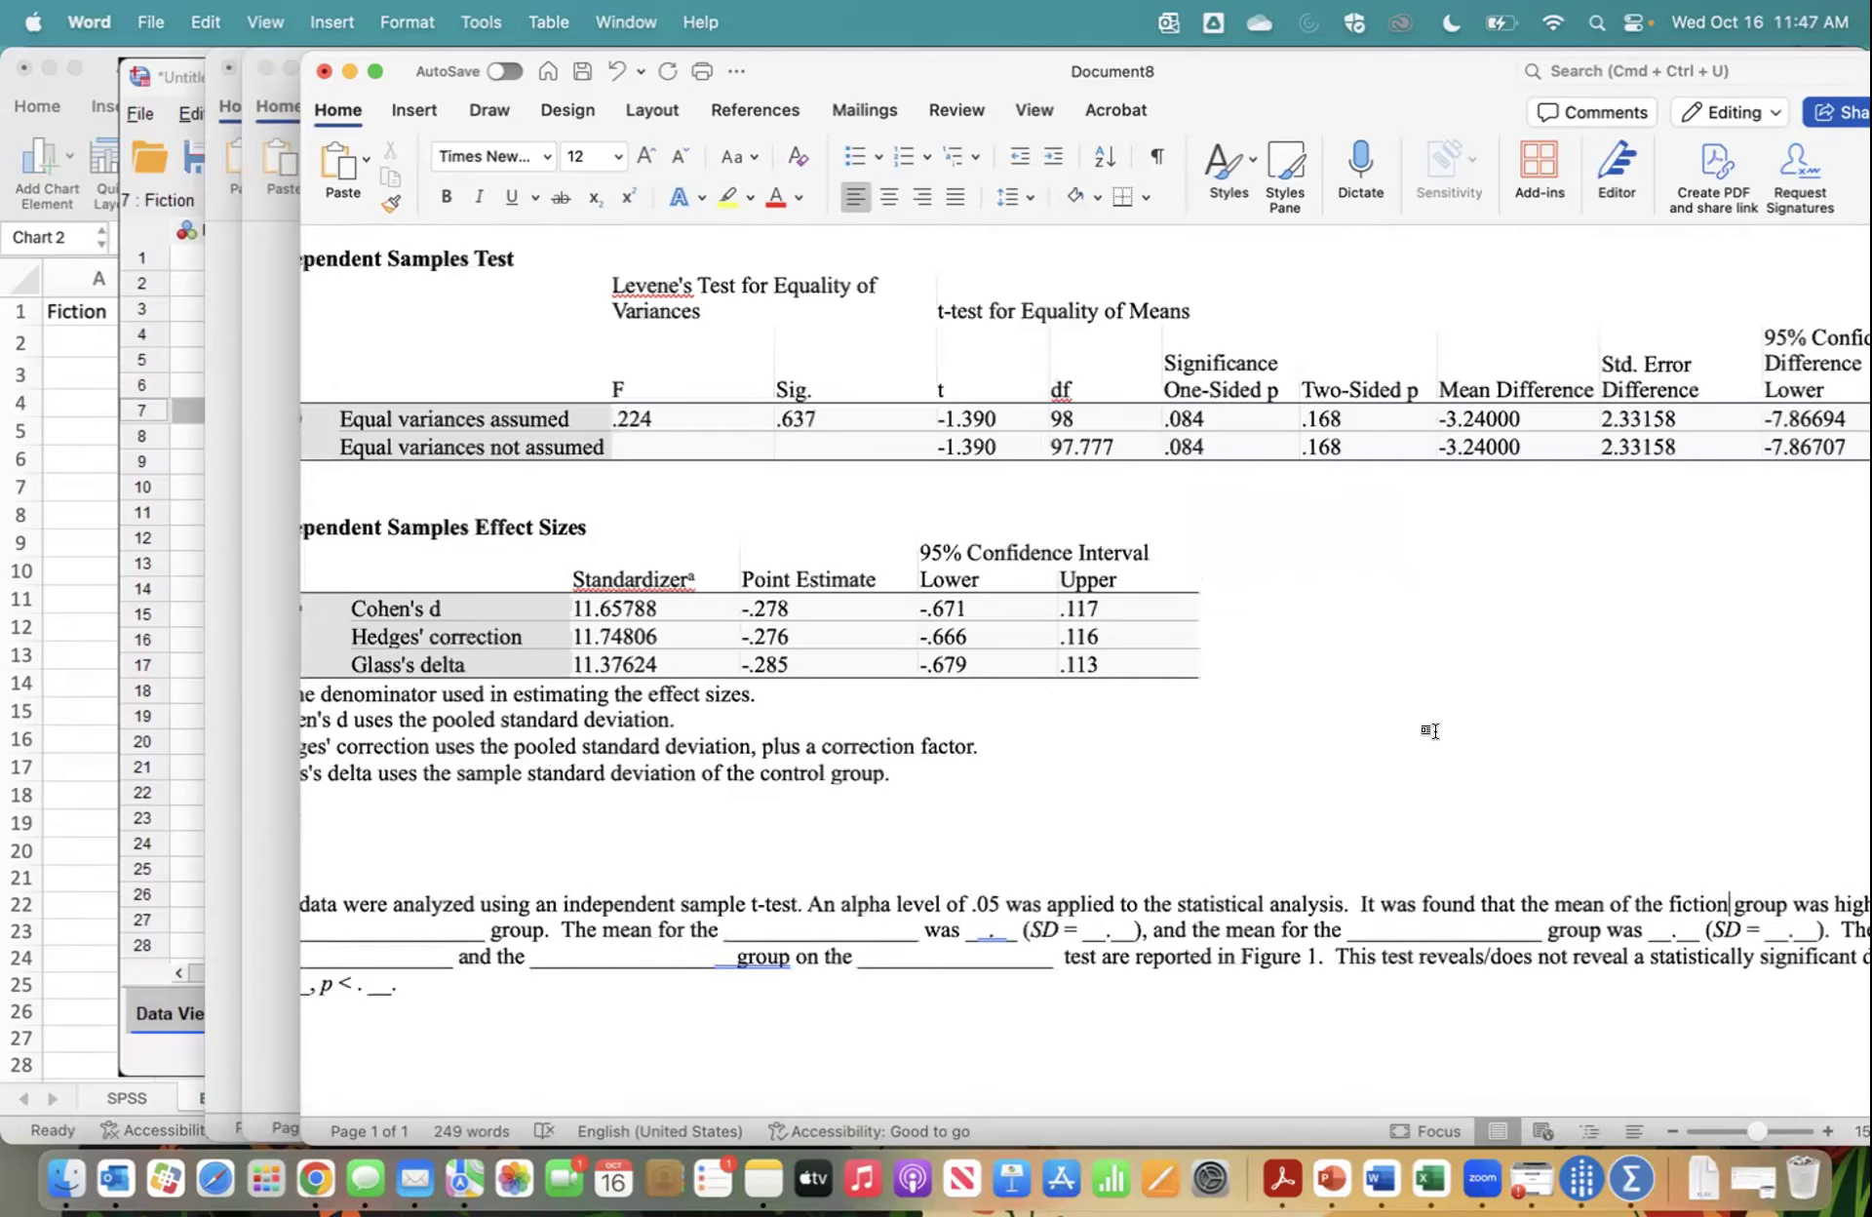
pyautogui.scroll(3, 1431, 730)
pyautogui.scroll(-5, 1431, 732)
pyautogui.hscroll(2, 1658, 812)
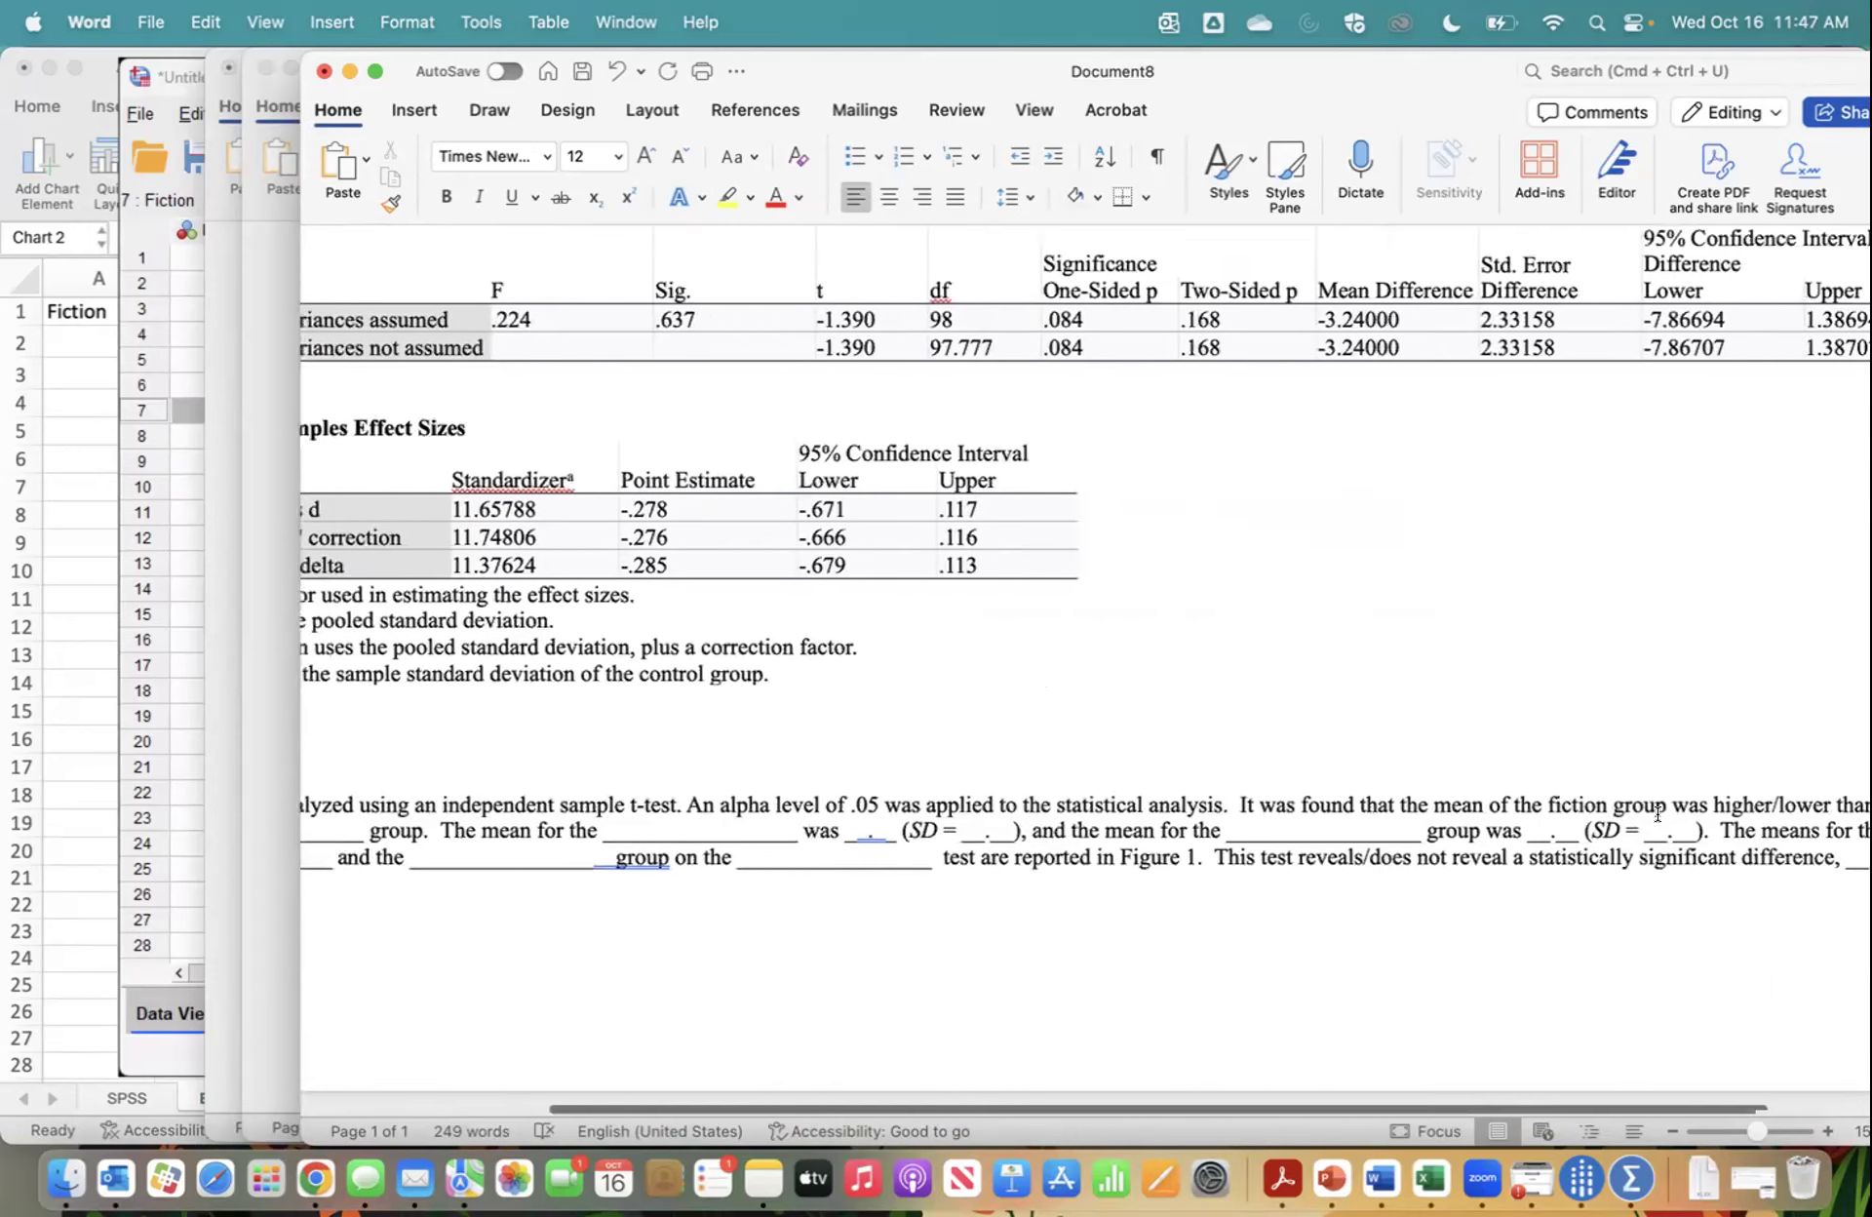
pyautogui.hscroll(2, 1658, 813)
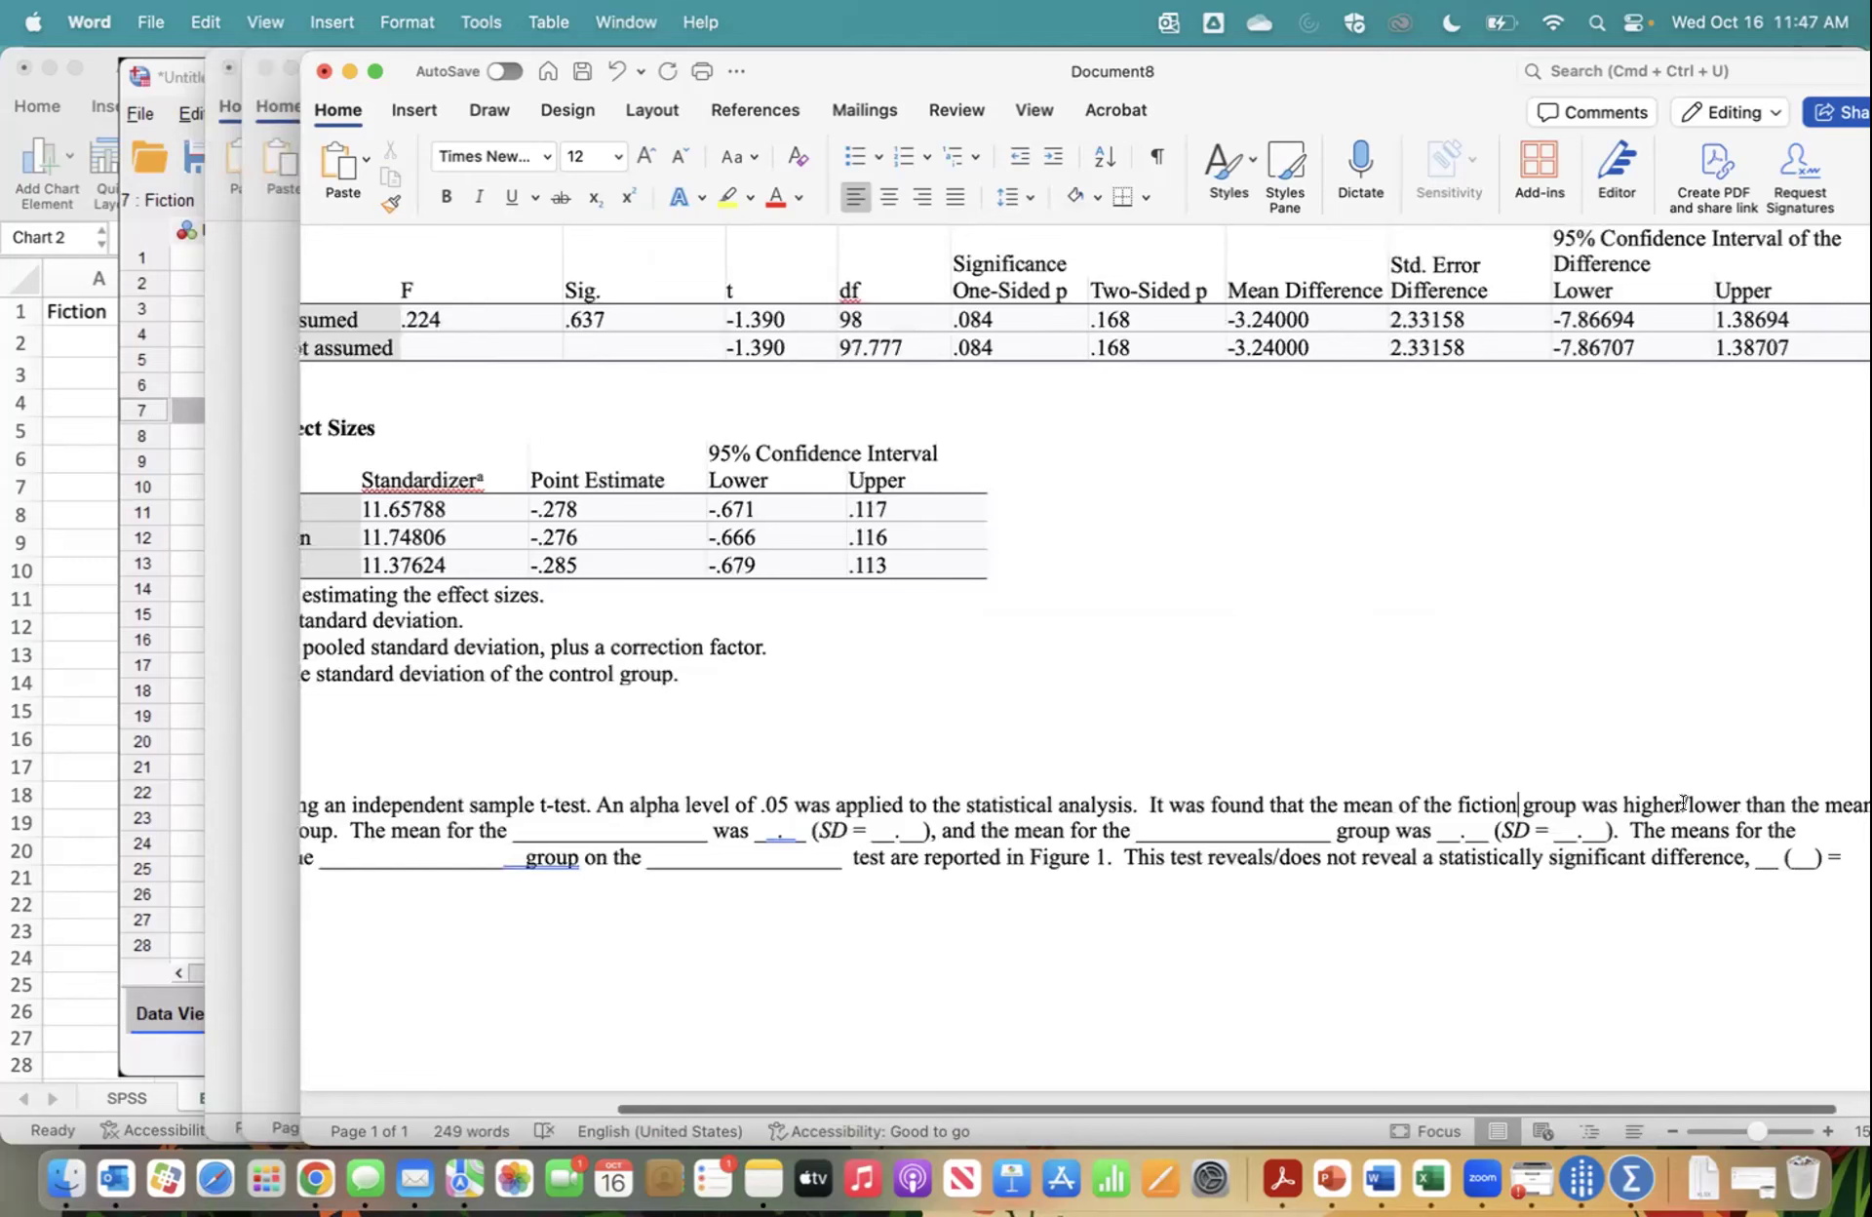
pyautogui.doubleClick(1685, 805)
pyautogui.click(1646, 804)
pyautogui.doubleClick(1640, 805)
pyautogui.press('BackSpace')
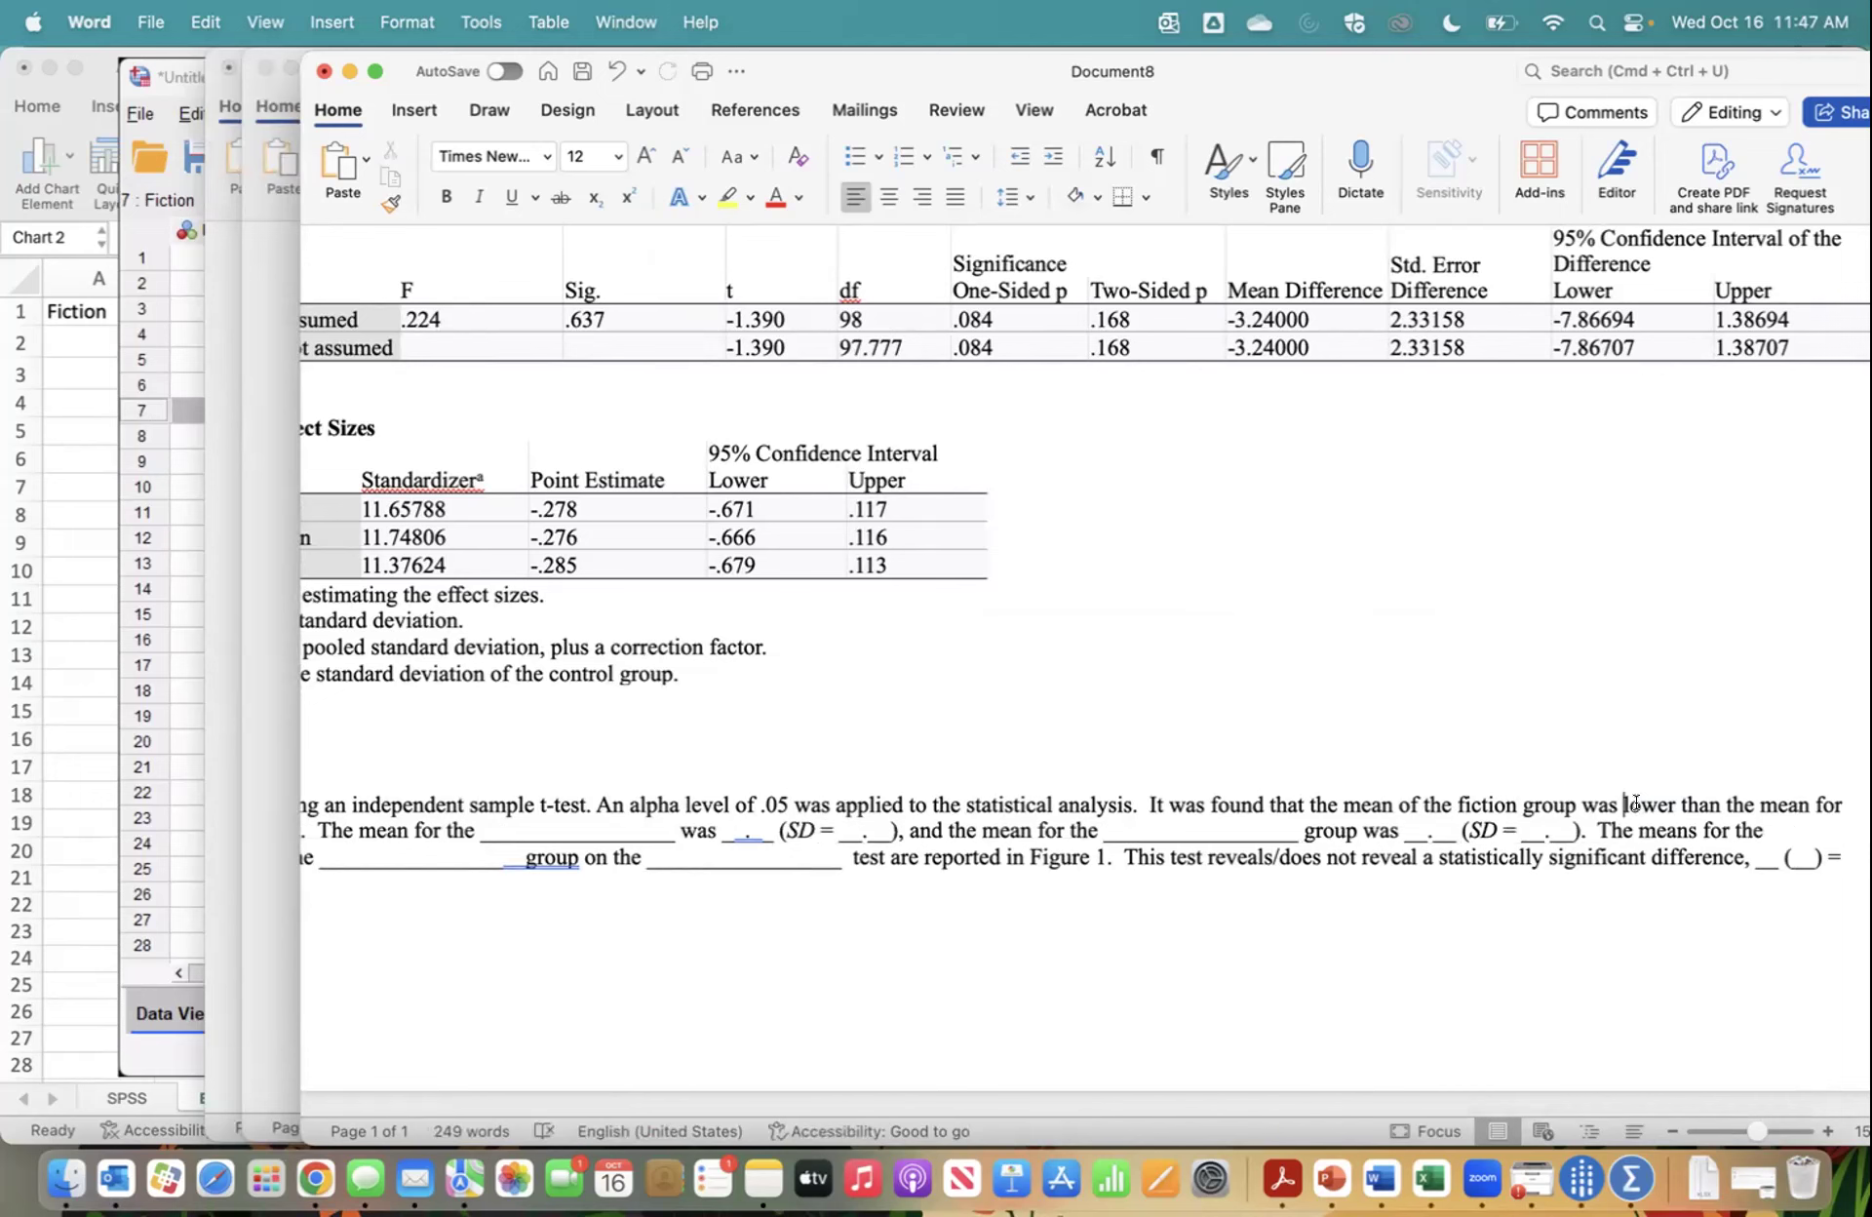
# - Fill the comparison group's blank with "nonfiction" and the blank after the following "The mean for the" with "fiction"
pyautogui.hscroll(-5, 1433, 792)
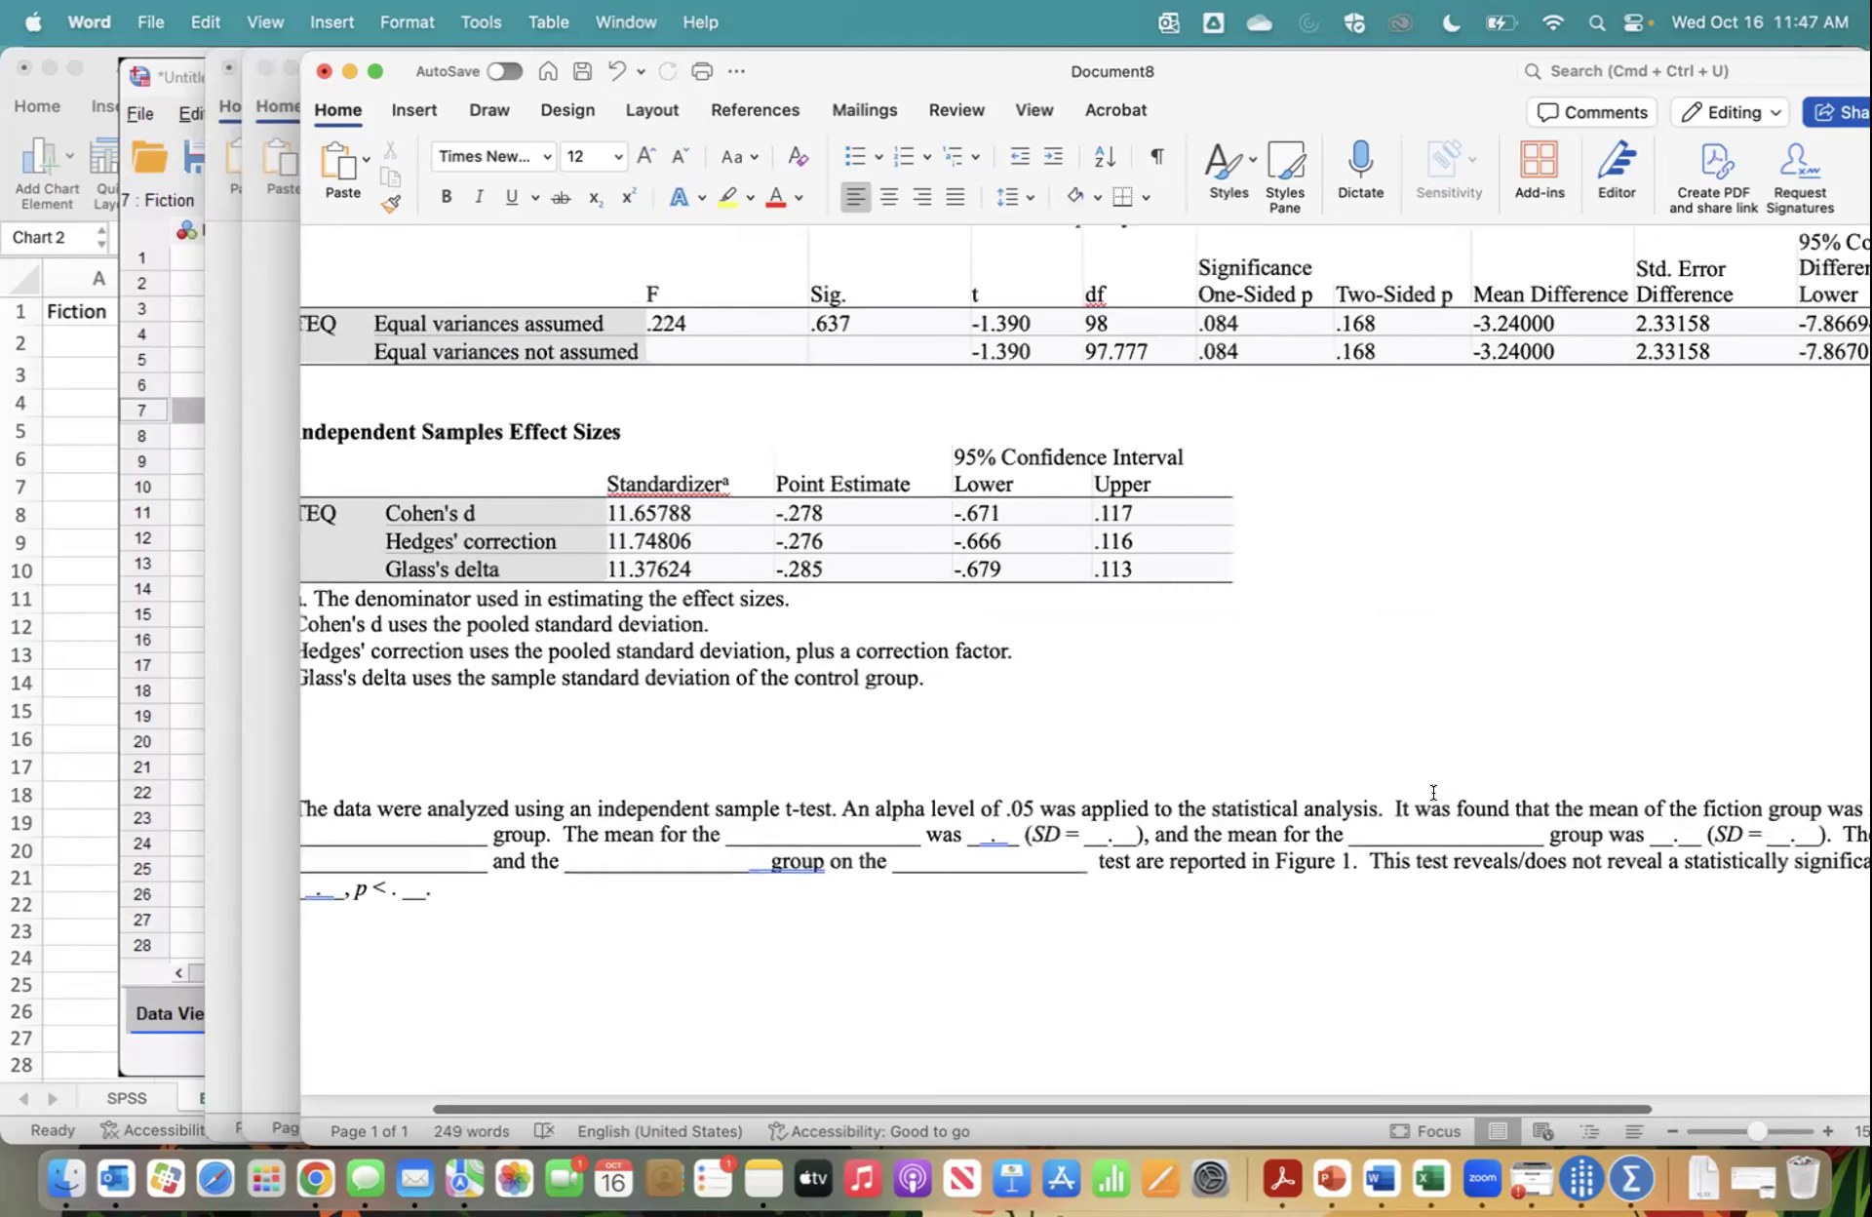
pyautogui.doubleClick(514, 868)
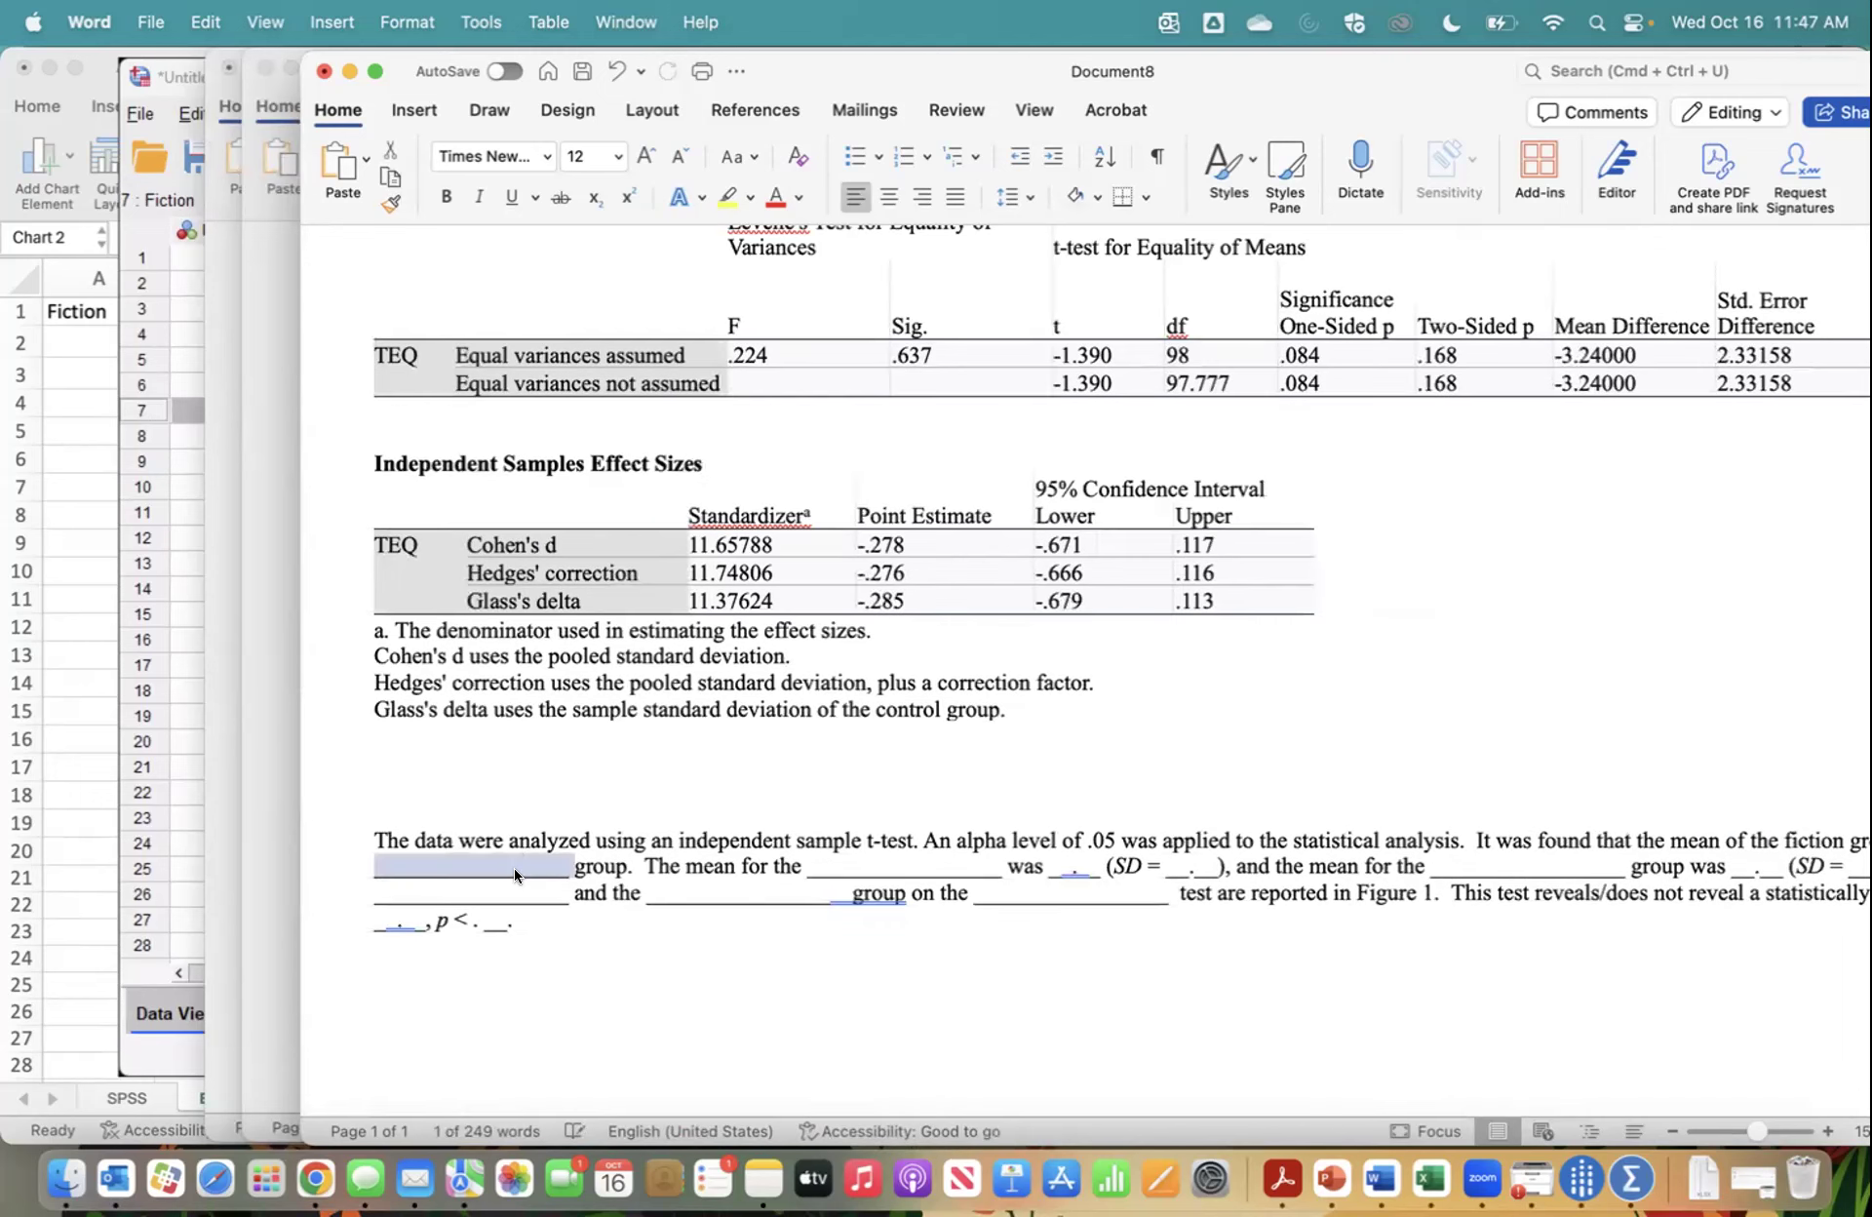
pyautogui.write('nonfiction')
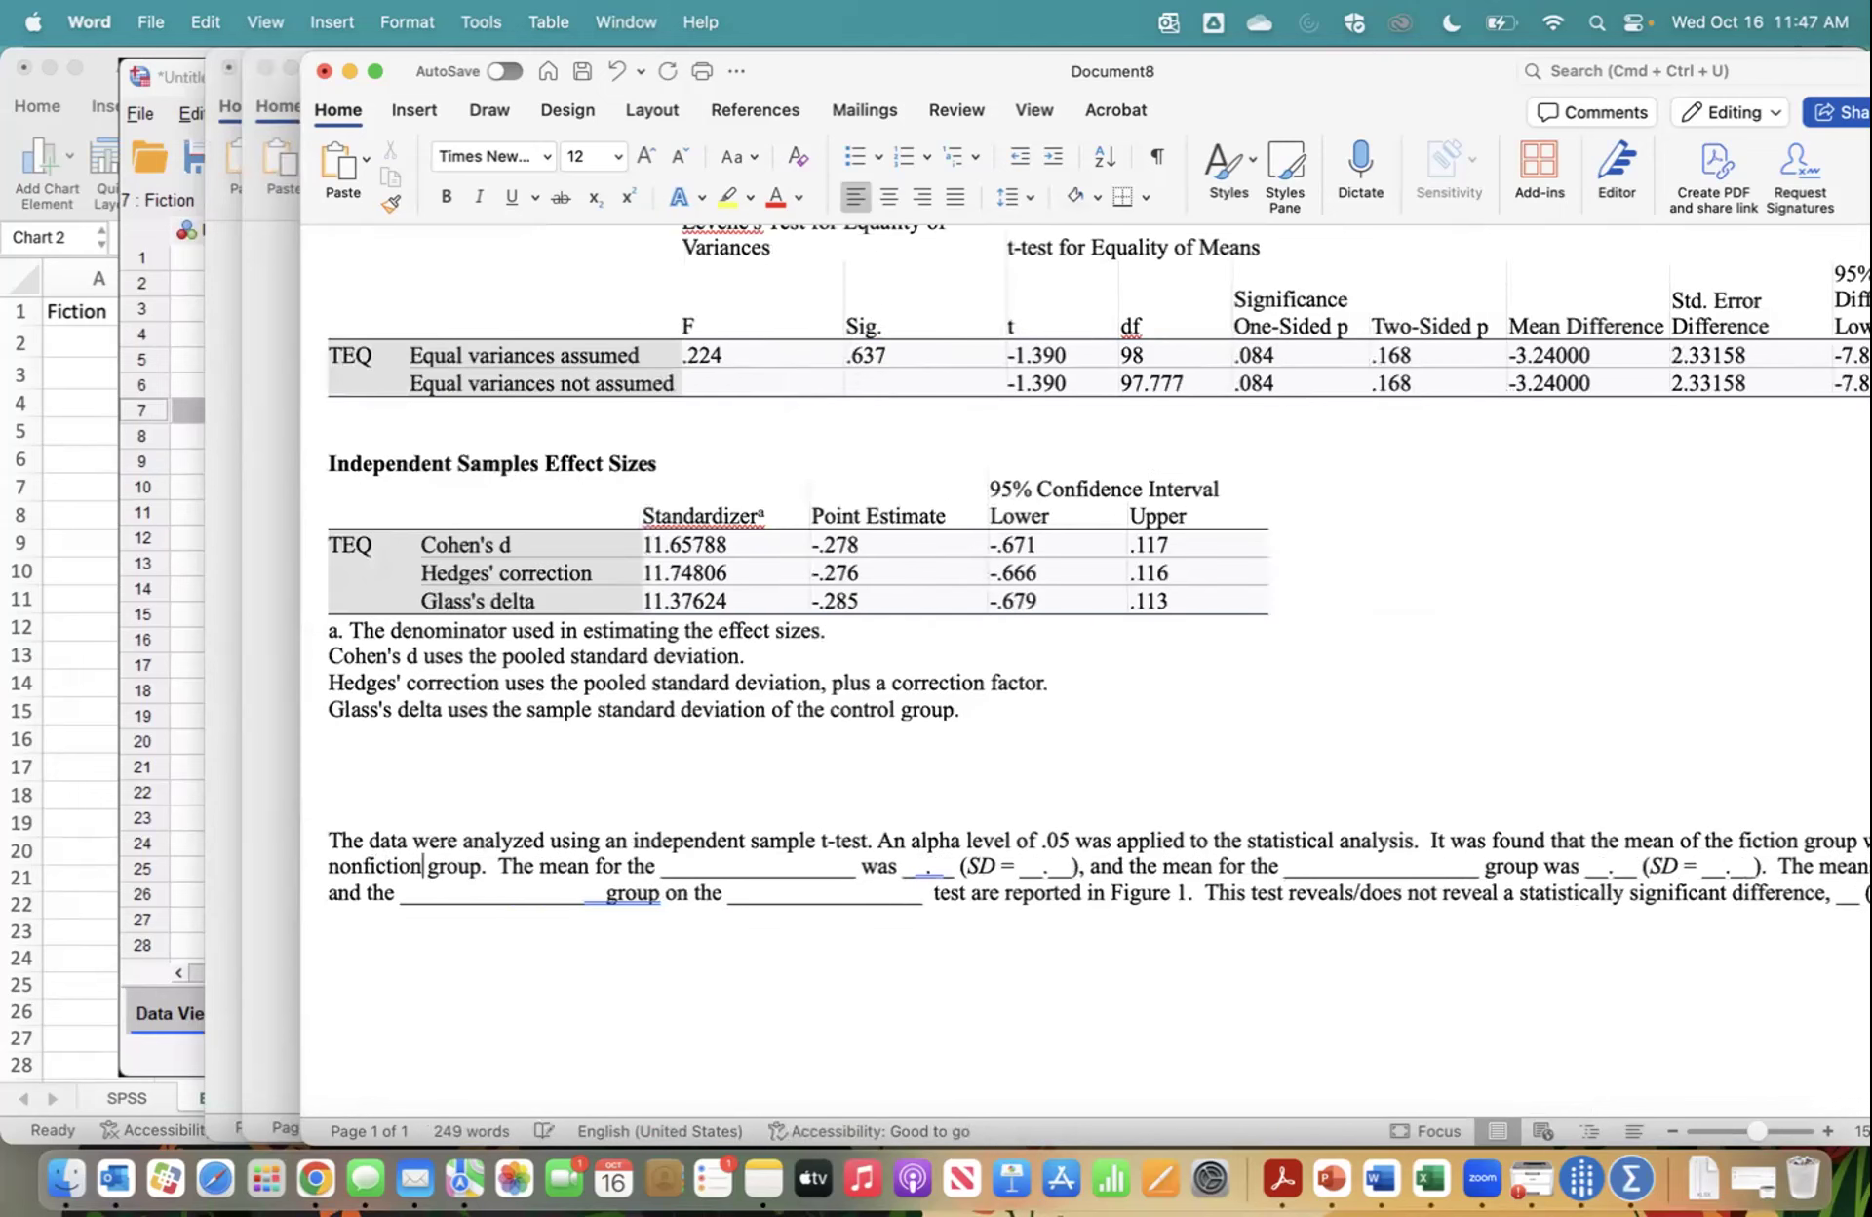
pyautogui.doubleClick(717, 856)
pyautogui.write('fiction')
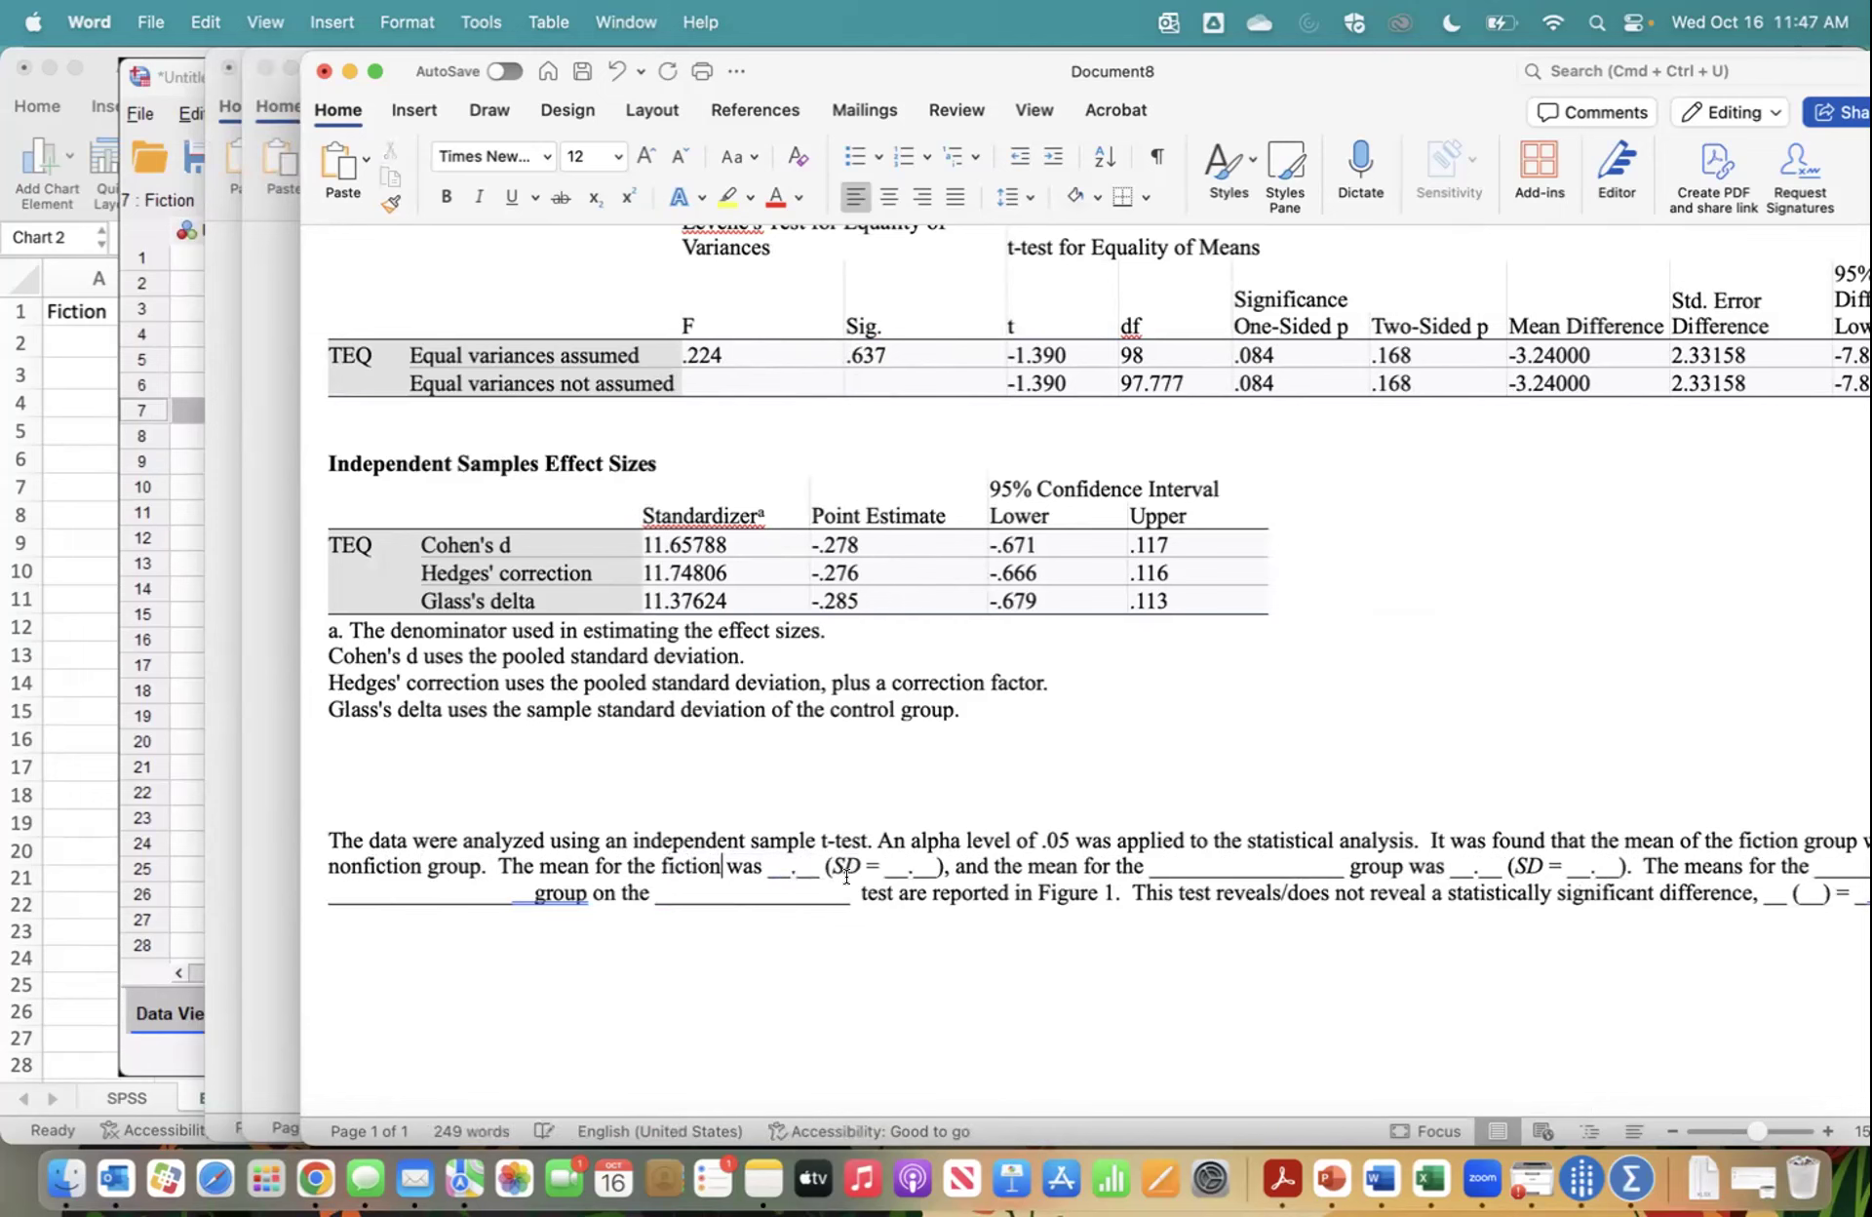
# - Look up the fiction group's mean in the Group Statistics table and enter 23.12 in its blank
pyautogui.scroll(5, 771, 867)
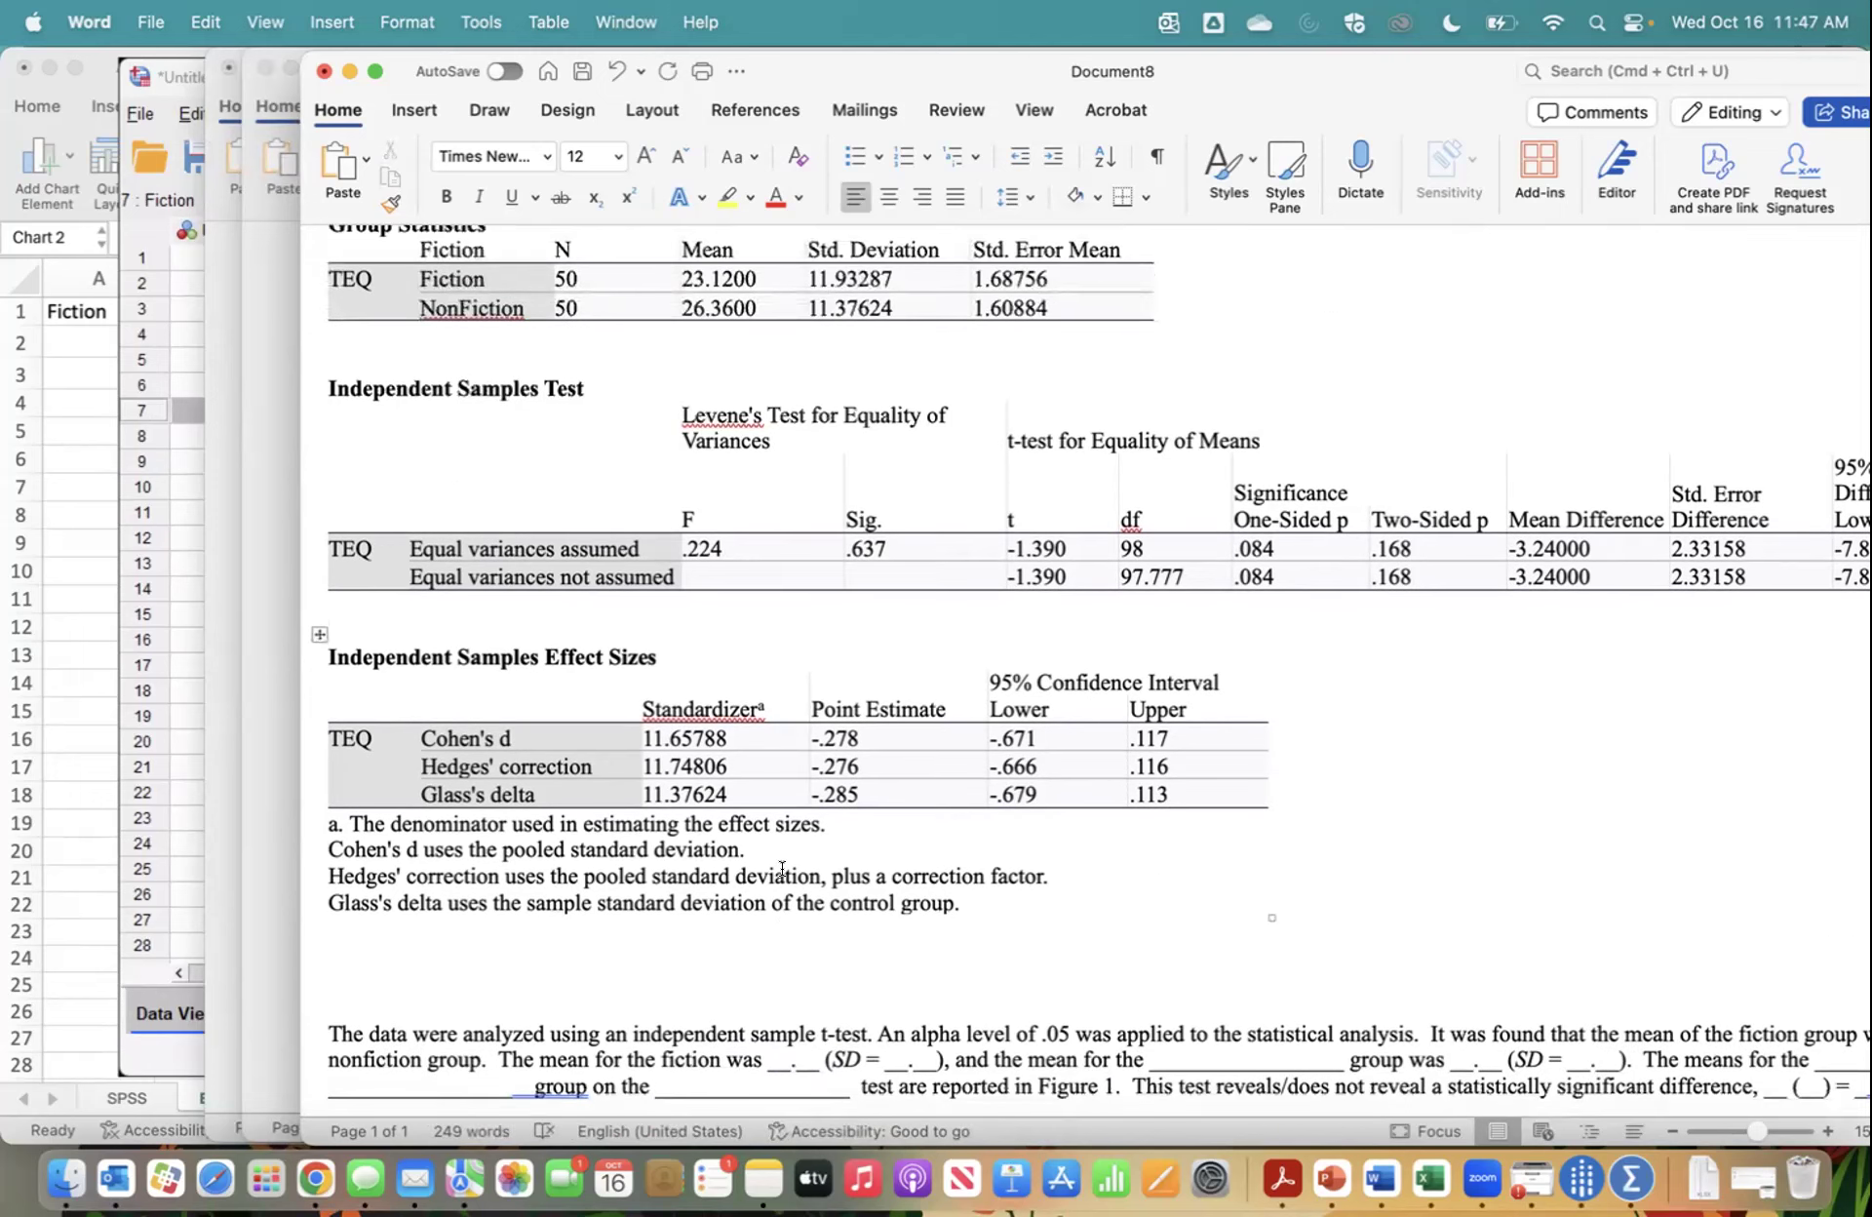
pyautogui.scroll(-2, 781, 868)
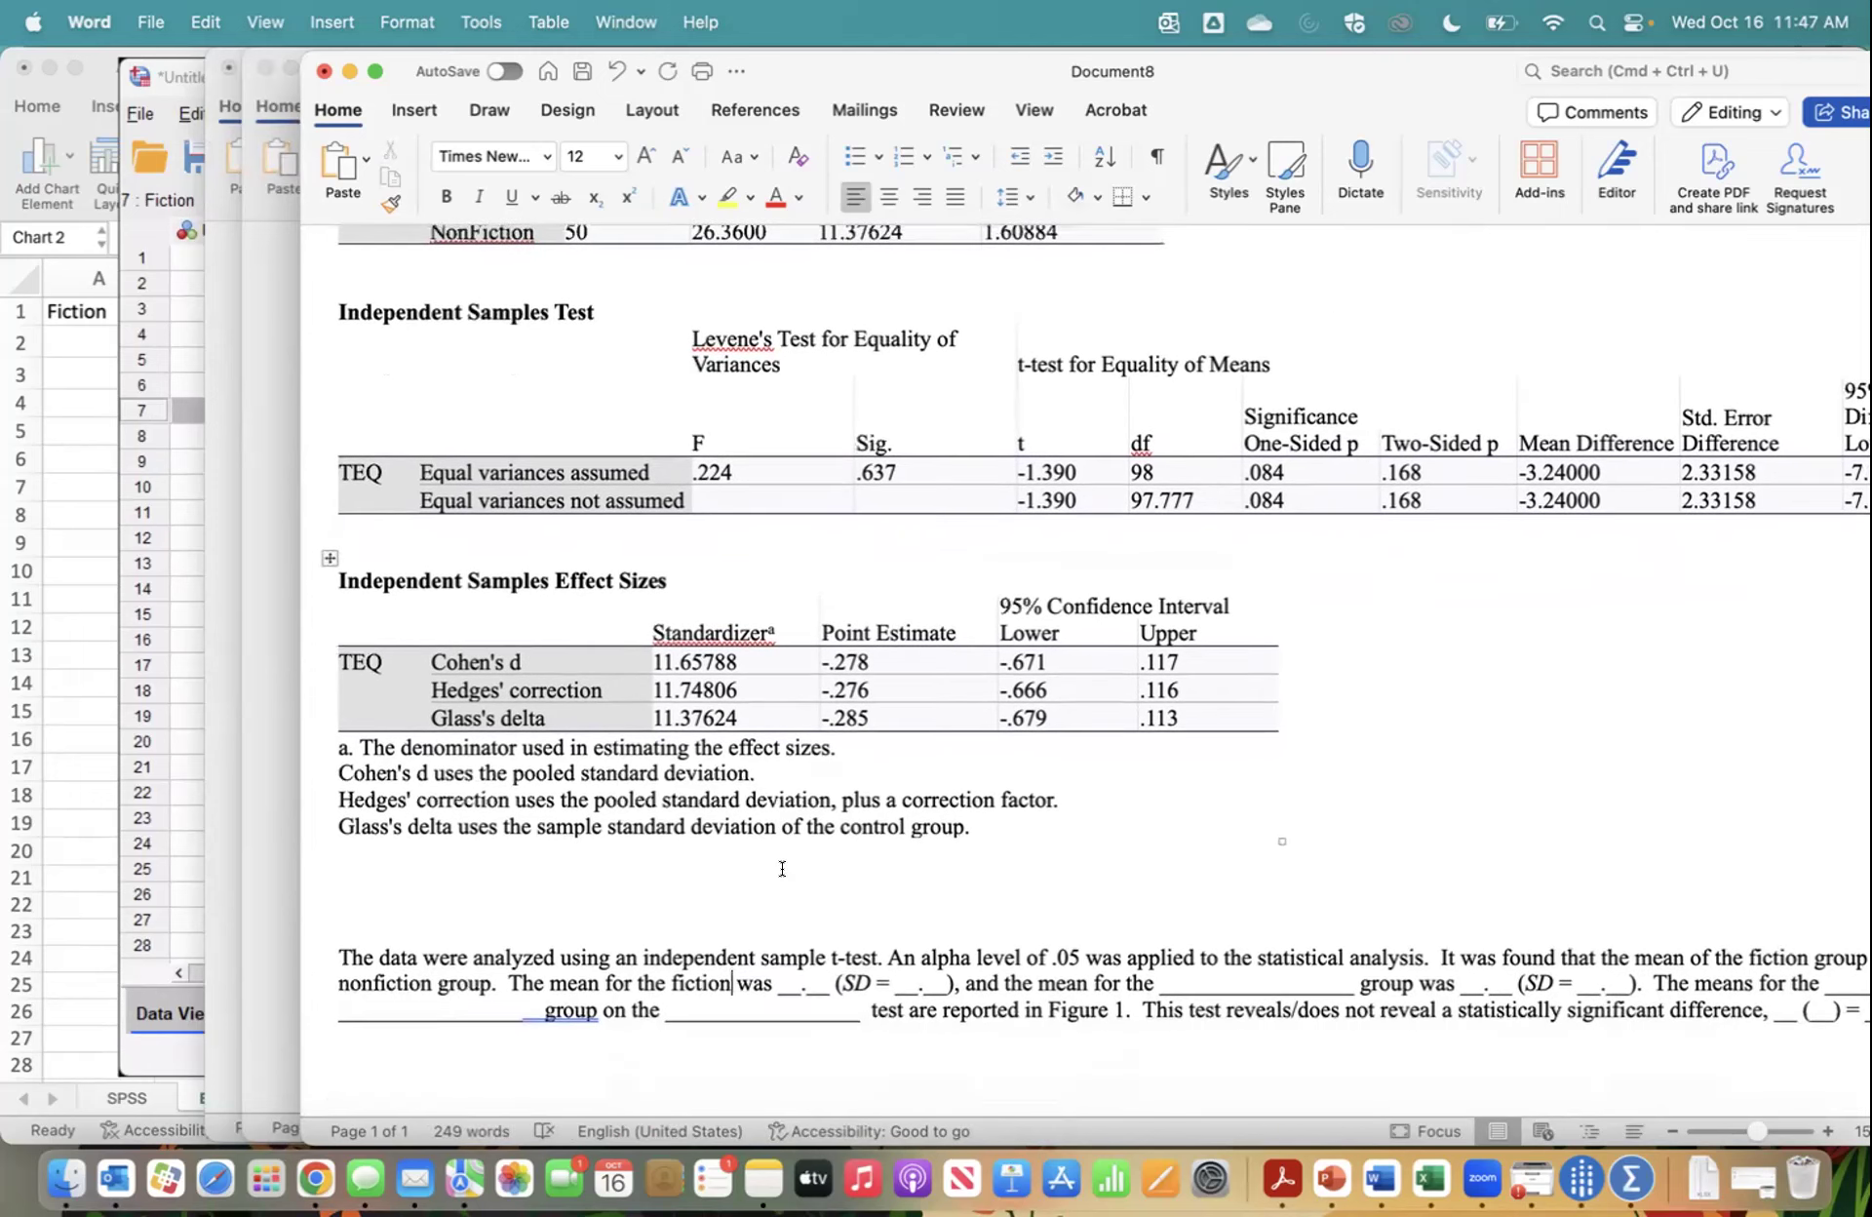
pyautogui.scroll(-1, 780, 913)
pyautogui.moveTo(779, 975); pyautogui.dragTo(812, 965)
pyautogui.write('23.12')
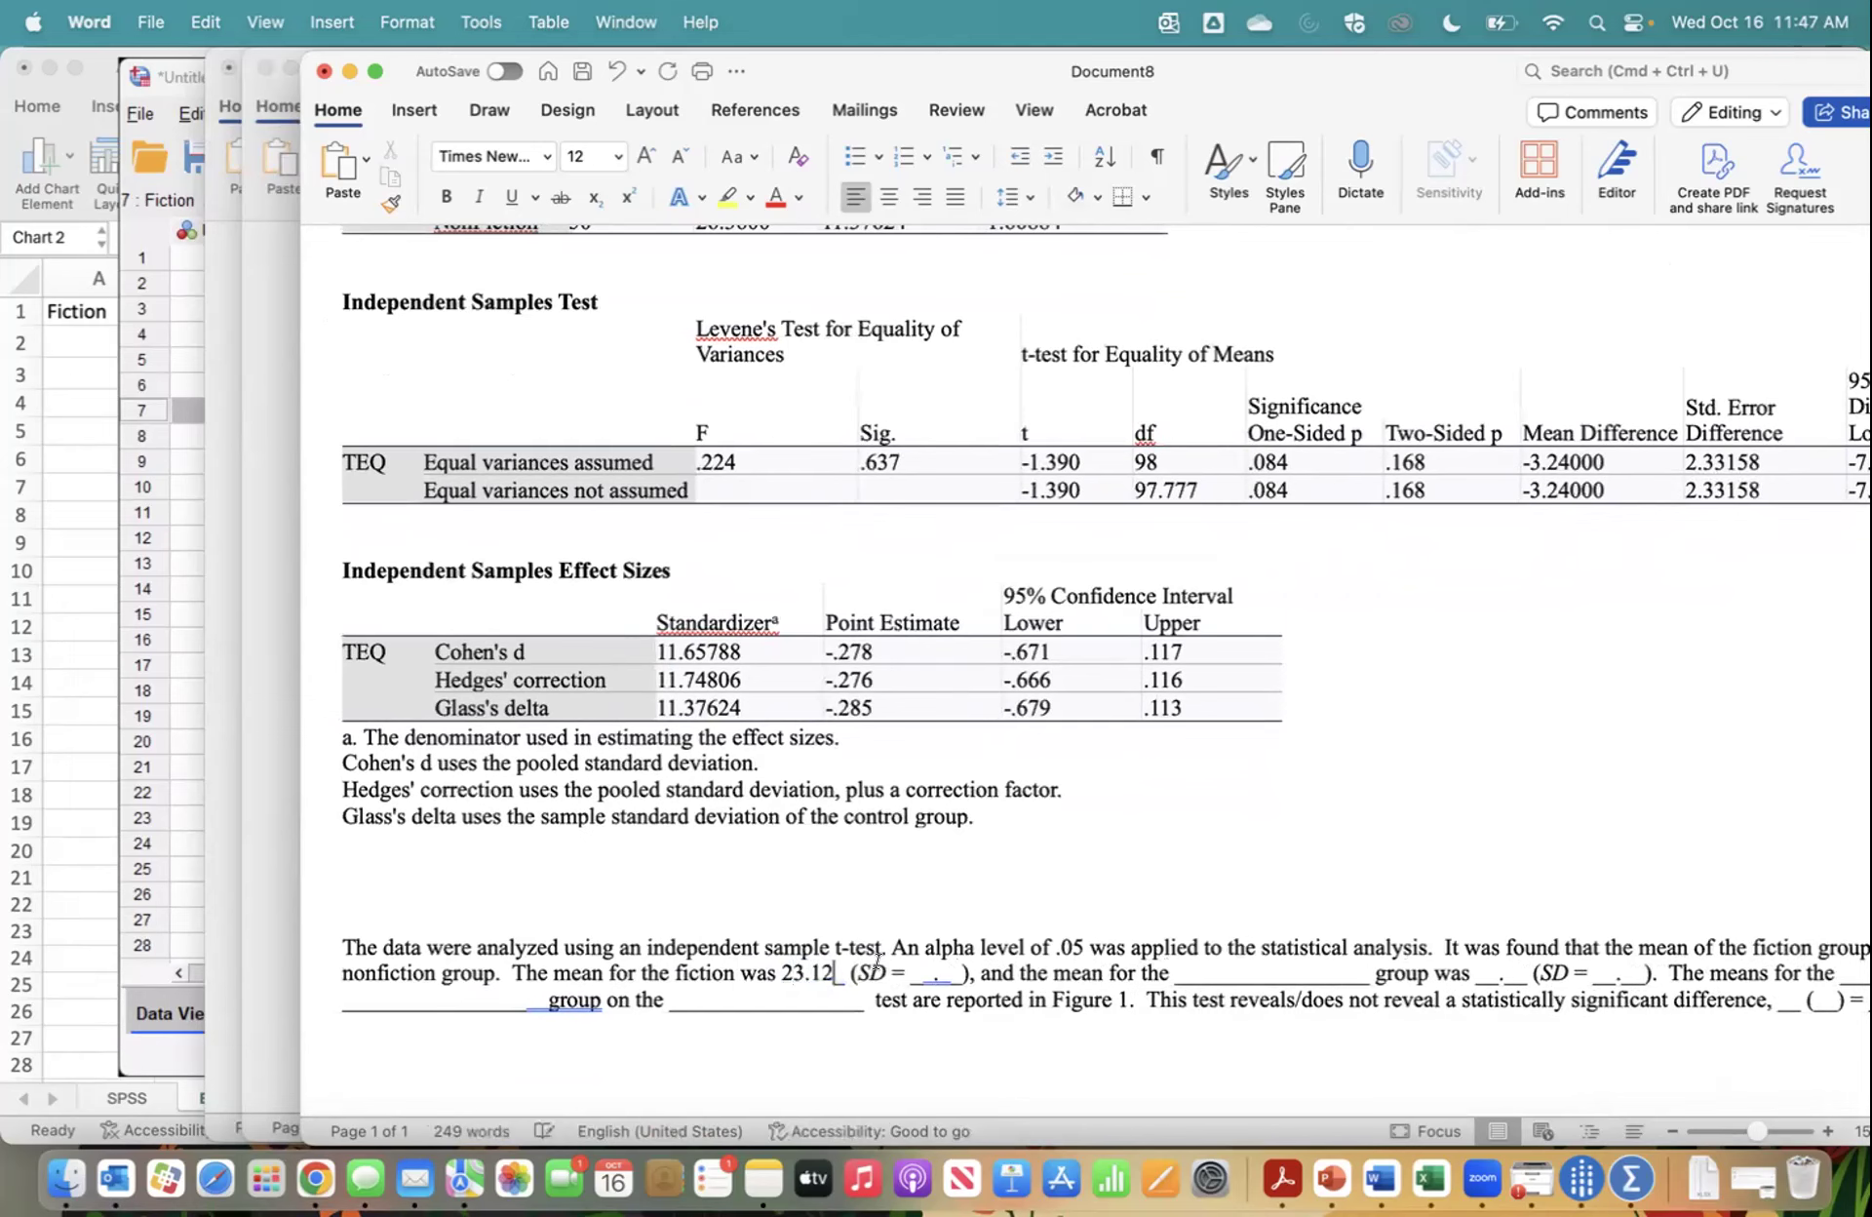
# - Enter 11.93 as the fiction group's SD and delete the leftover underscore after its mean
pyautogui.scroll(5, 897, 965)
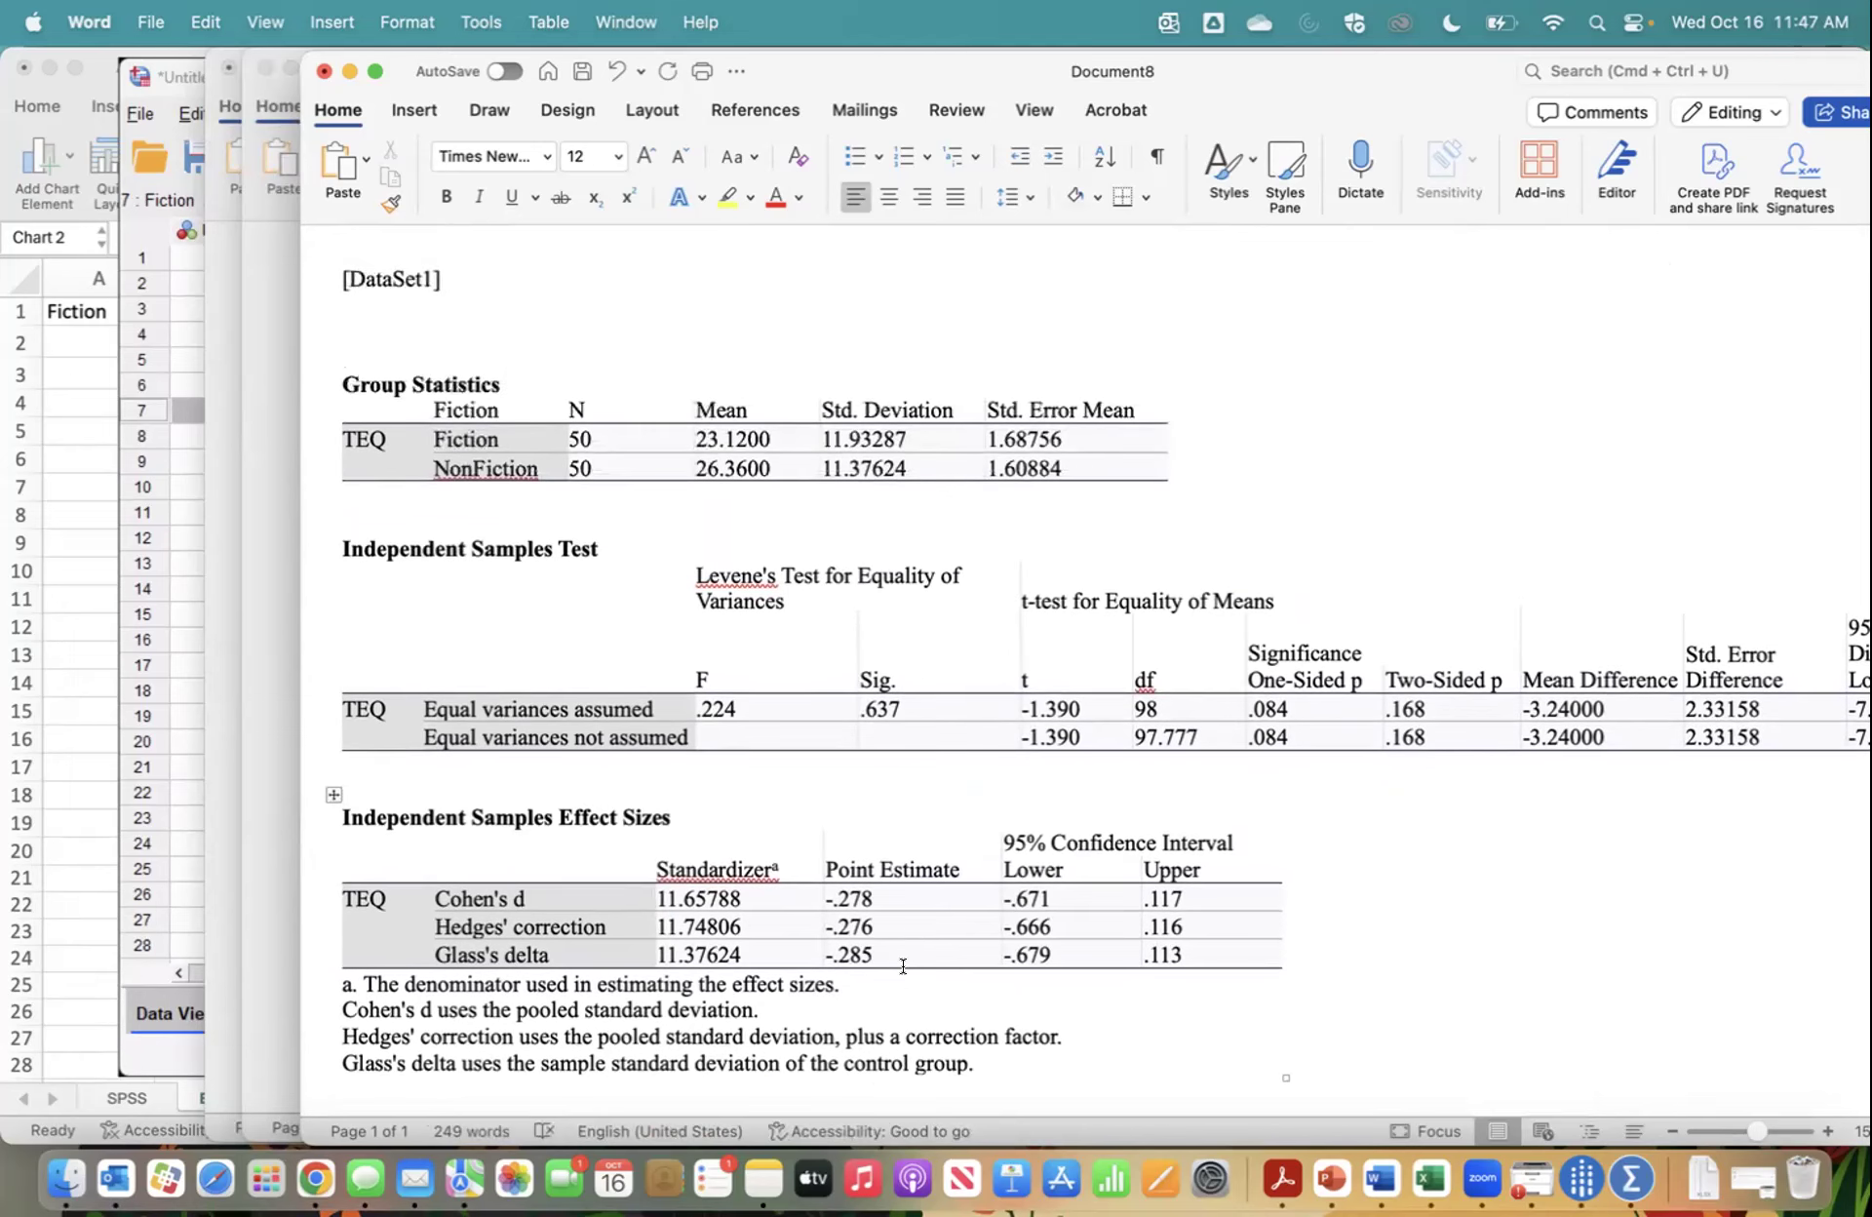
pyautogui.scroll(-5, 903, 966)
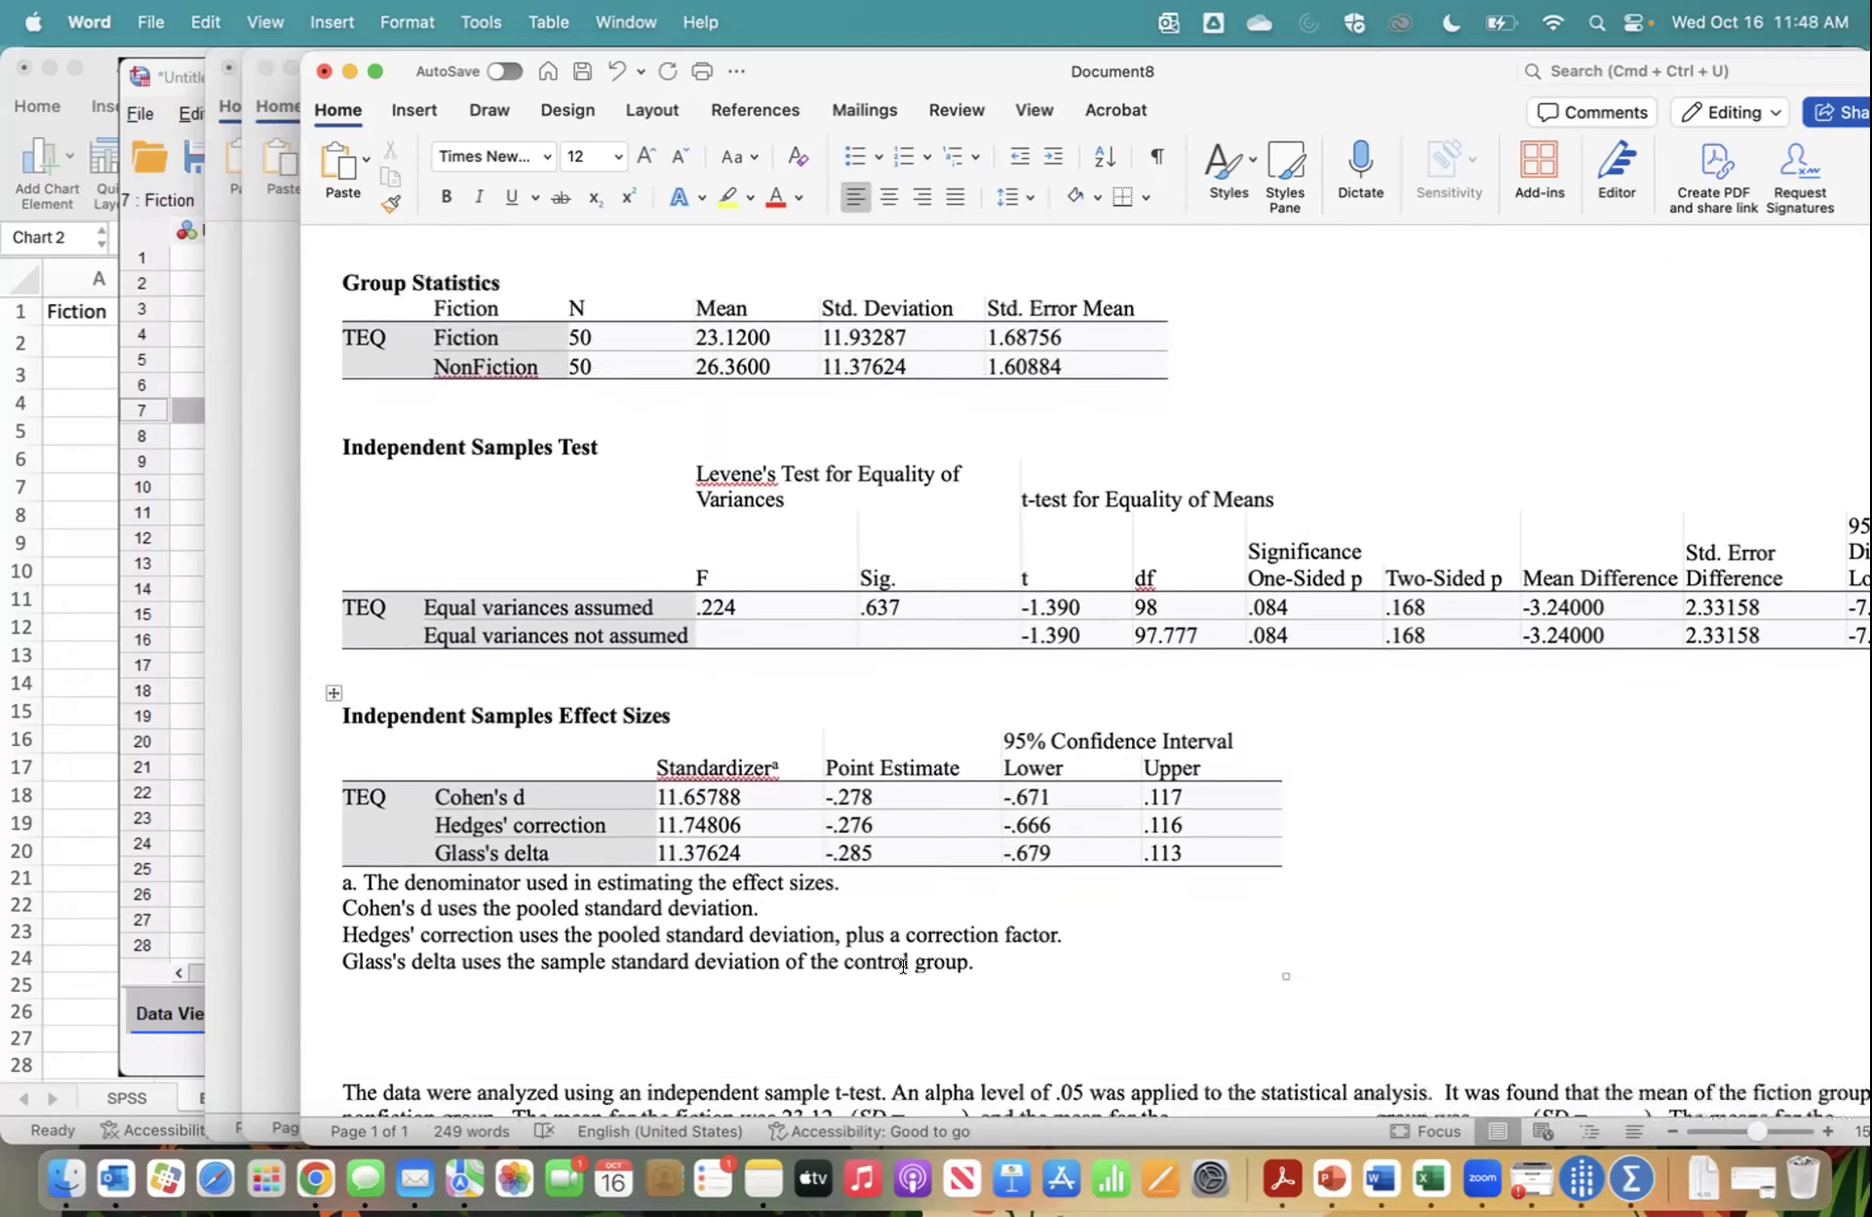
pyautogui.click(918, 938)
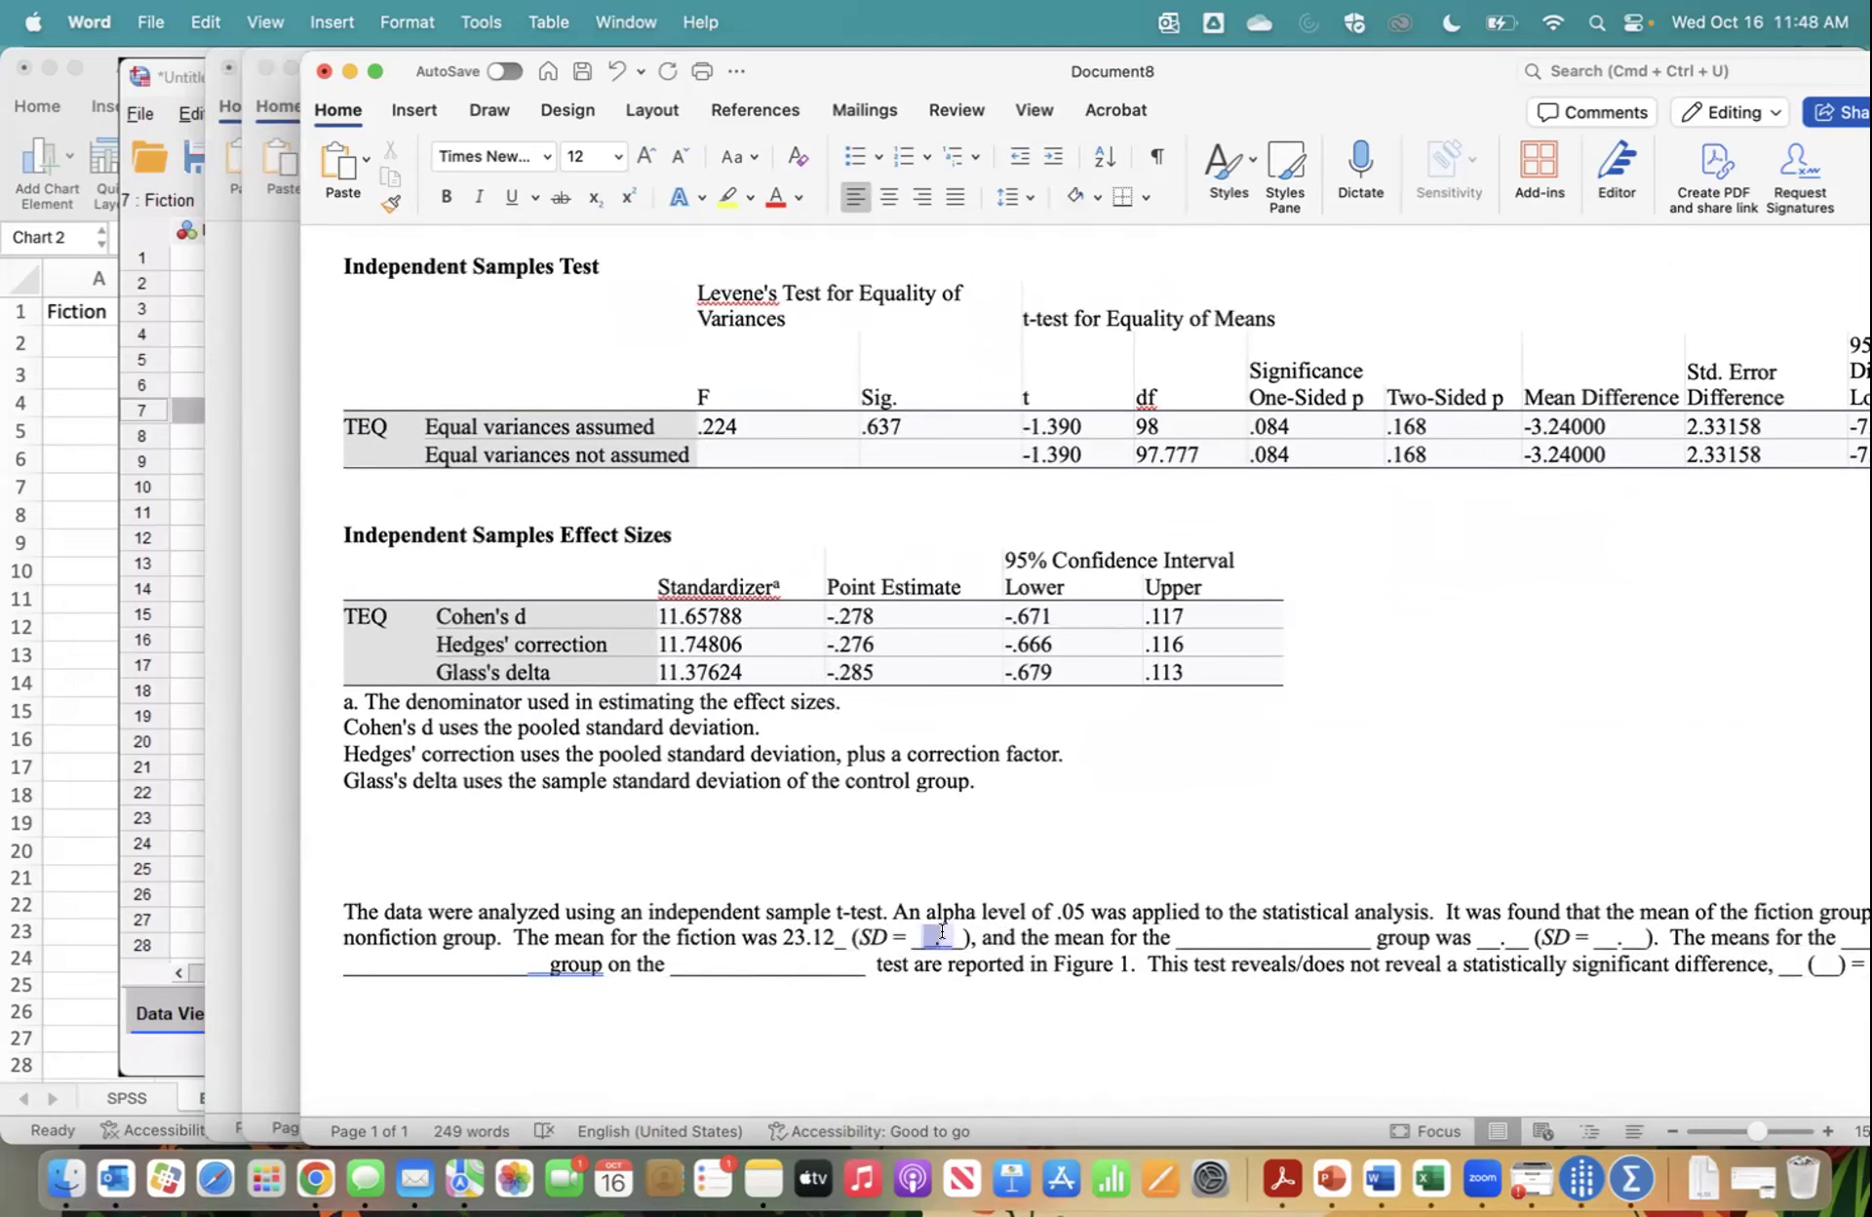
pyautogui.press('BackSpace')
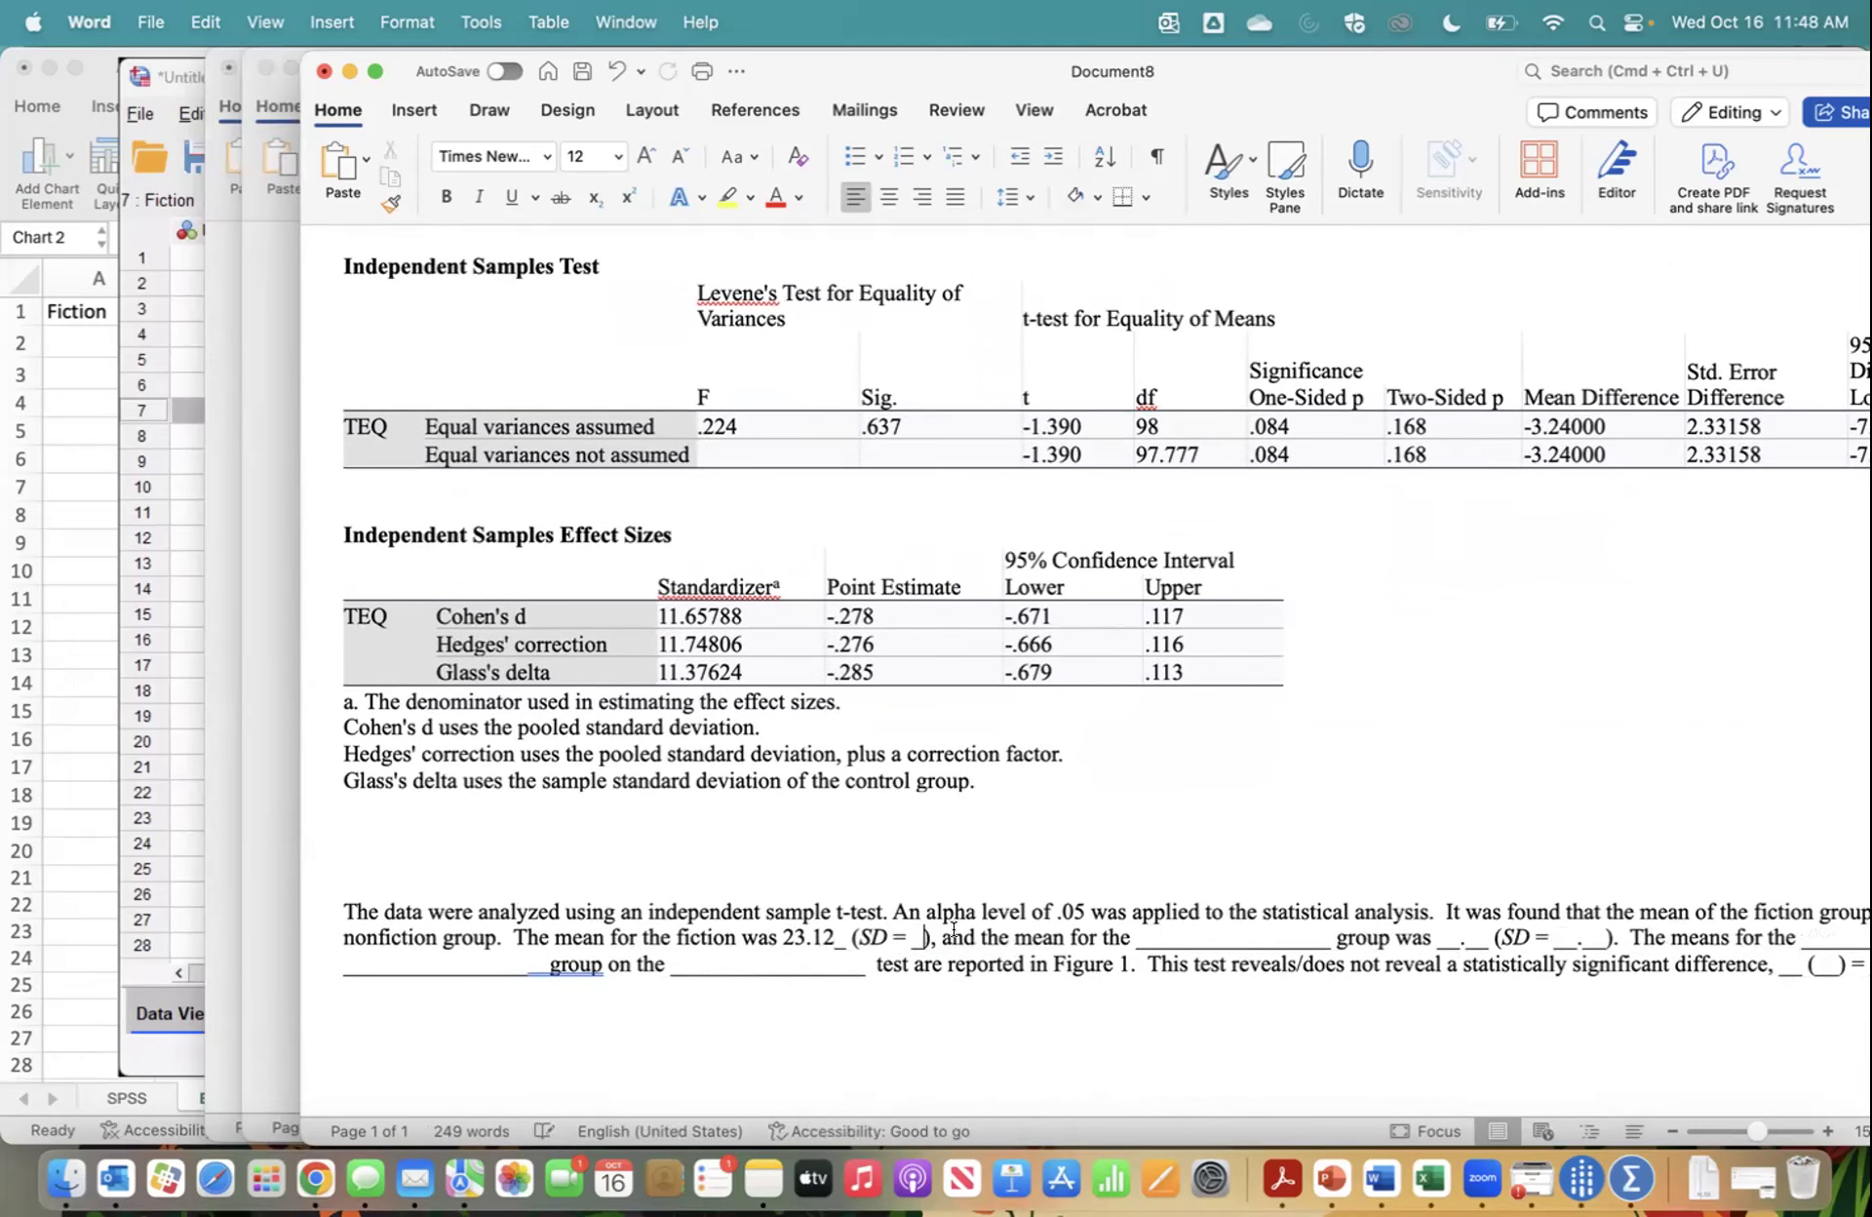
pyautogui.write('11.9')
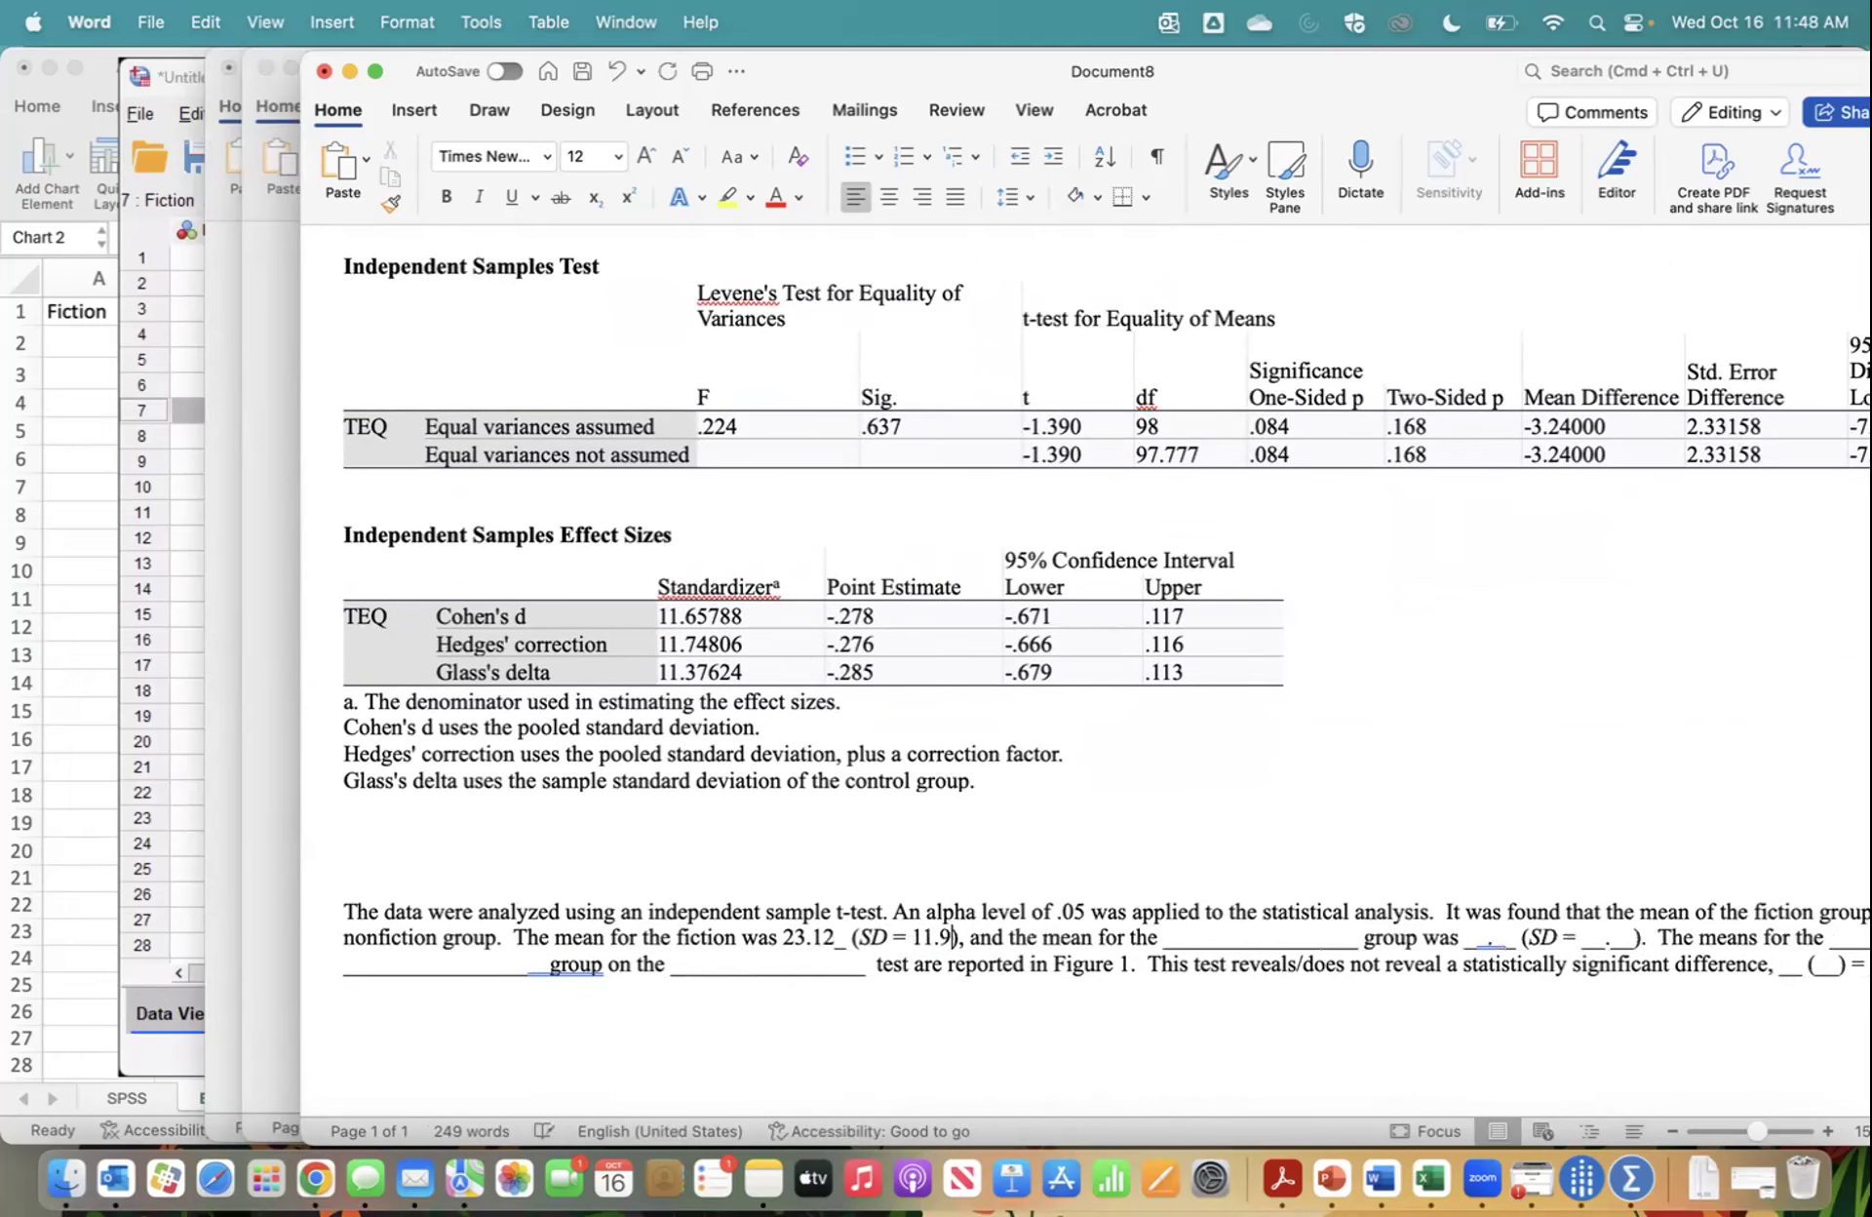
pyautogui.write('3')
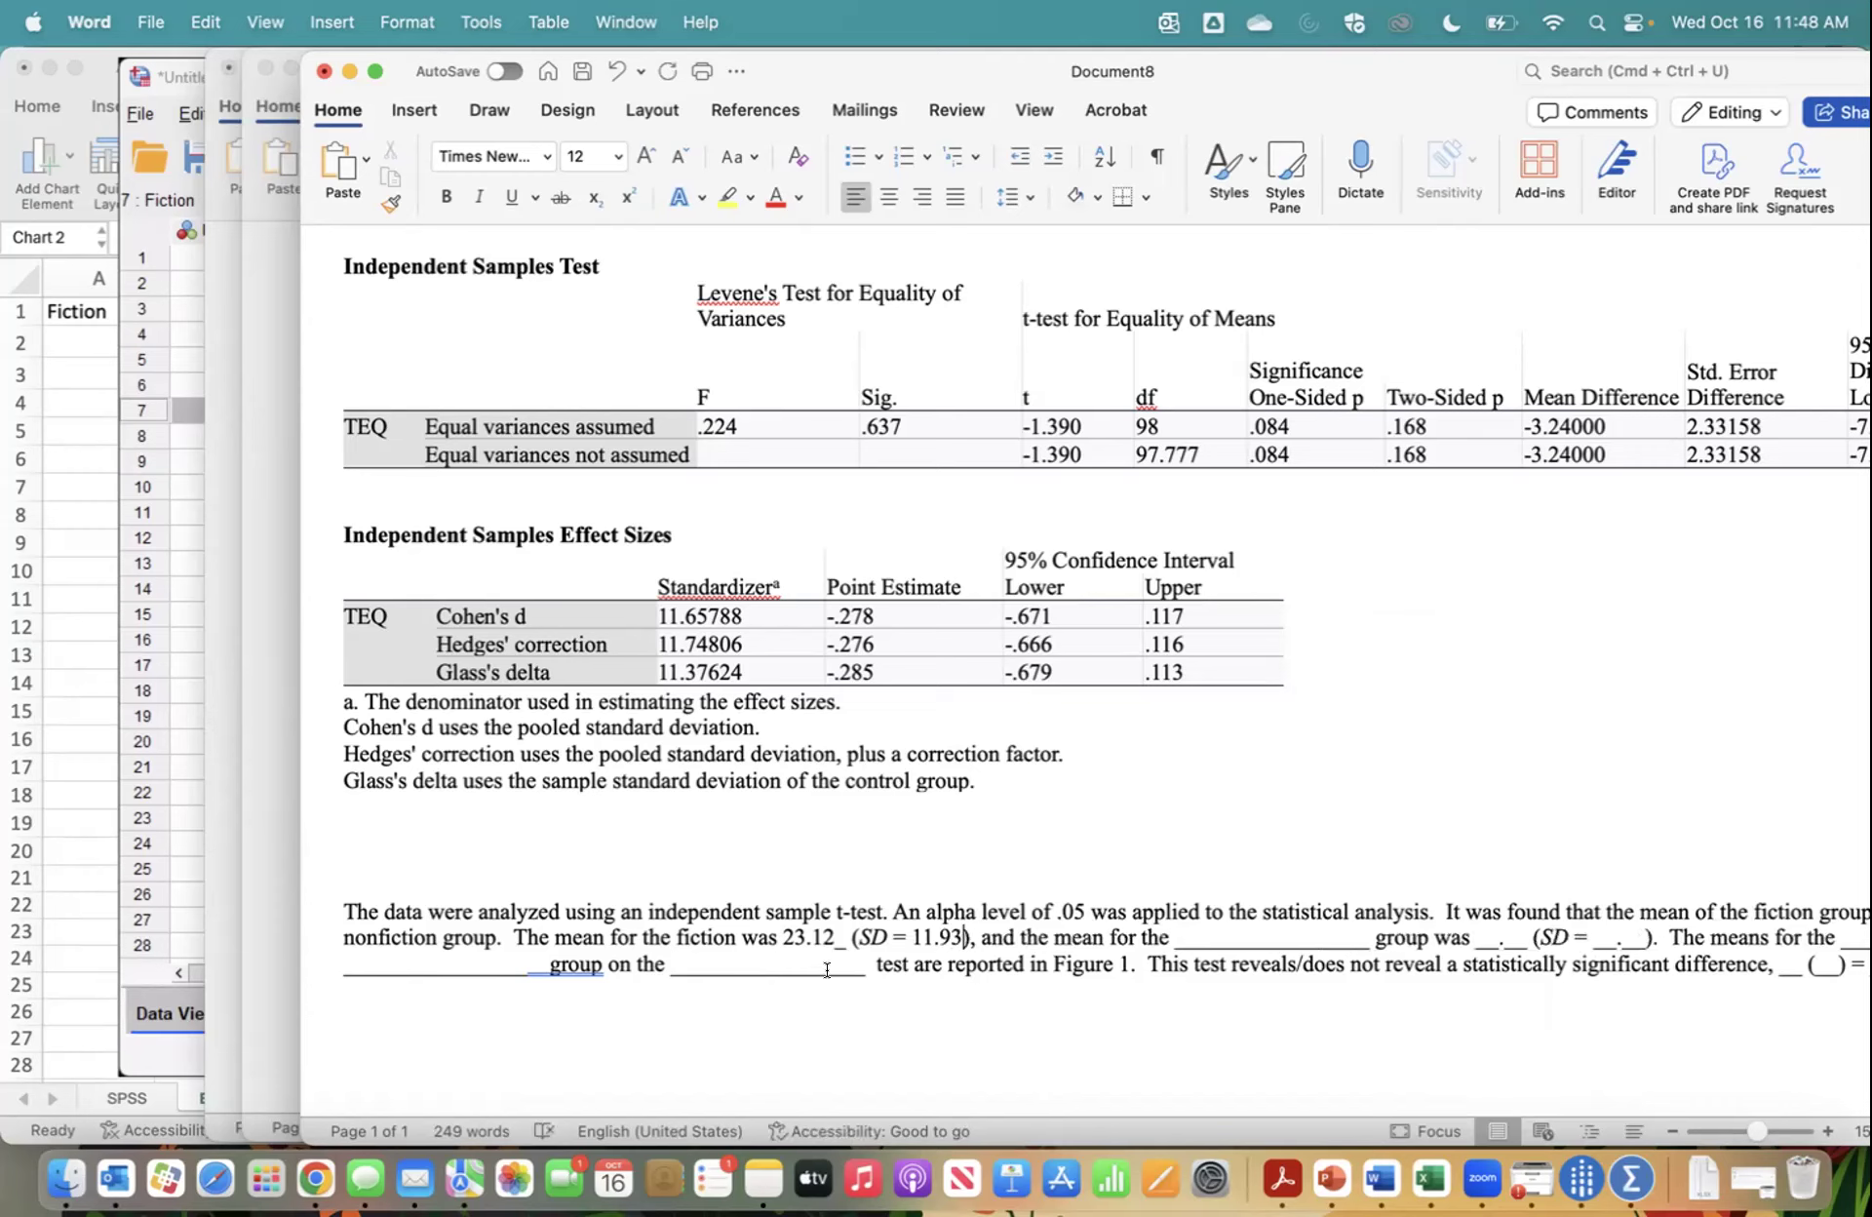
pyautogui.moveTo(845, 937); pyautogui.dragTo(830, 937)
pyautogui.press('BackSpace')
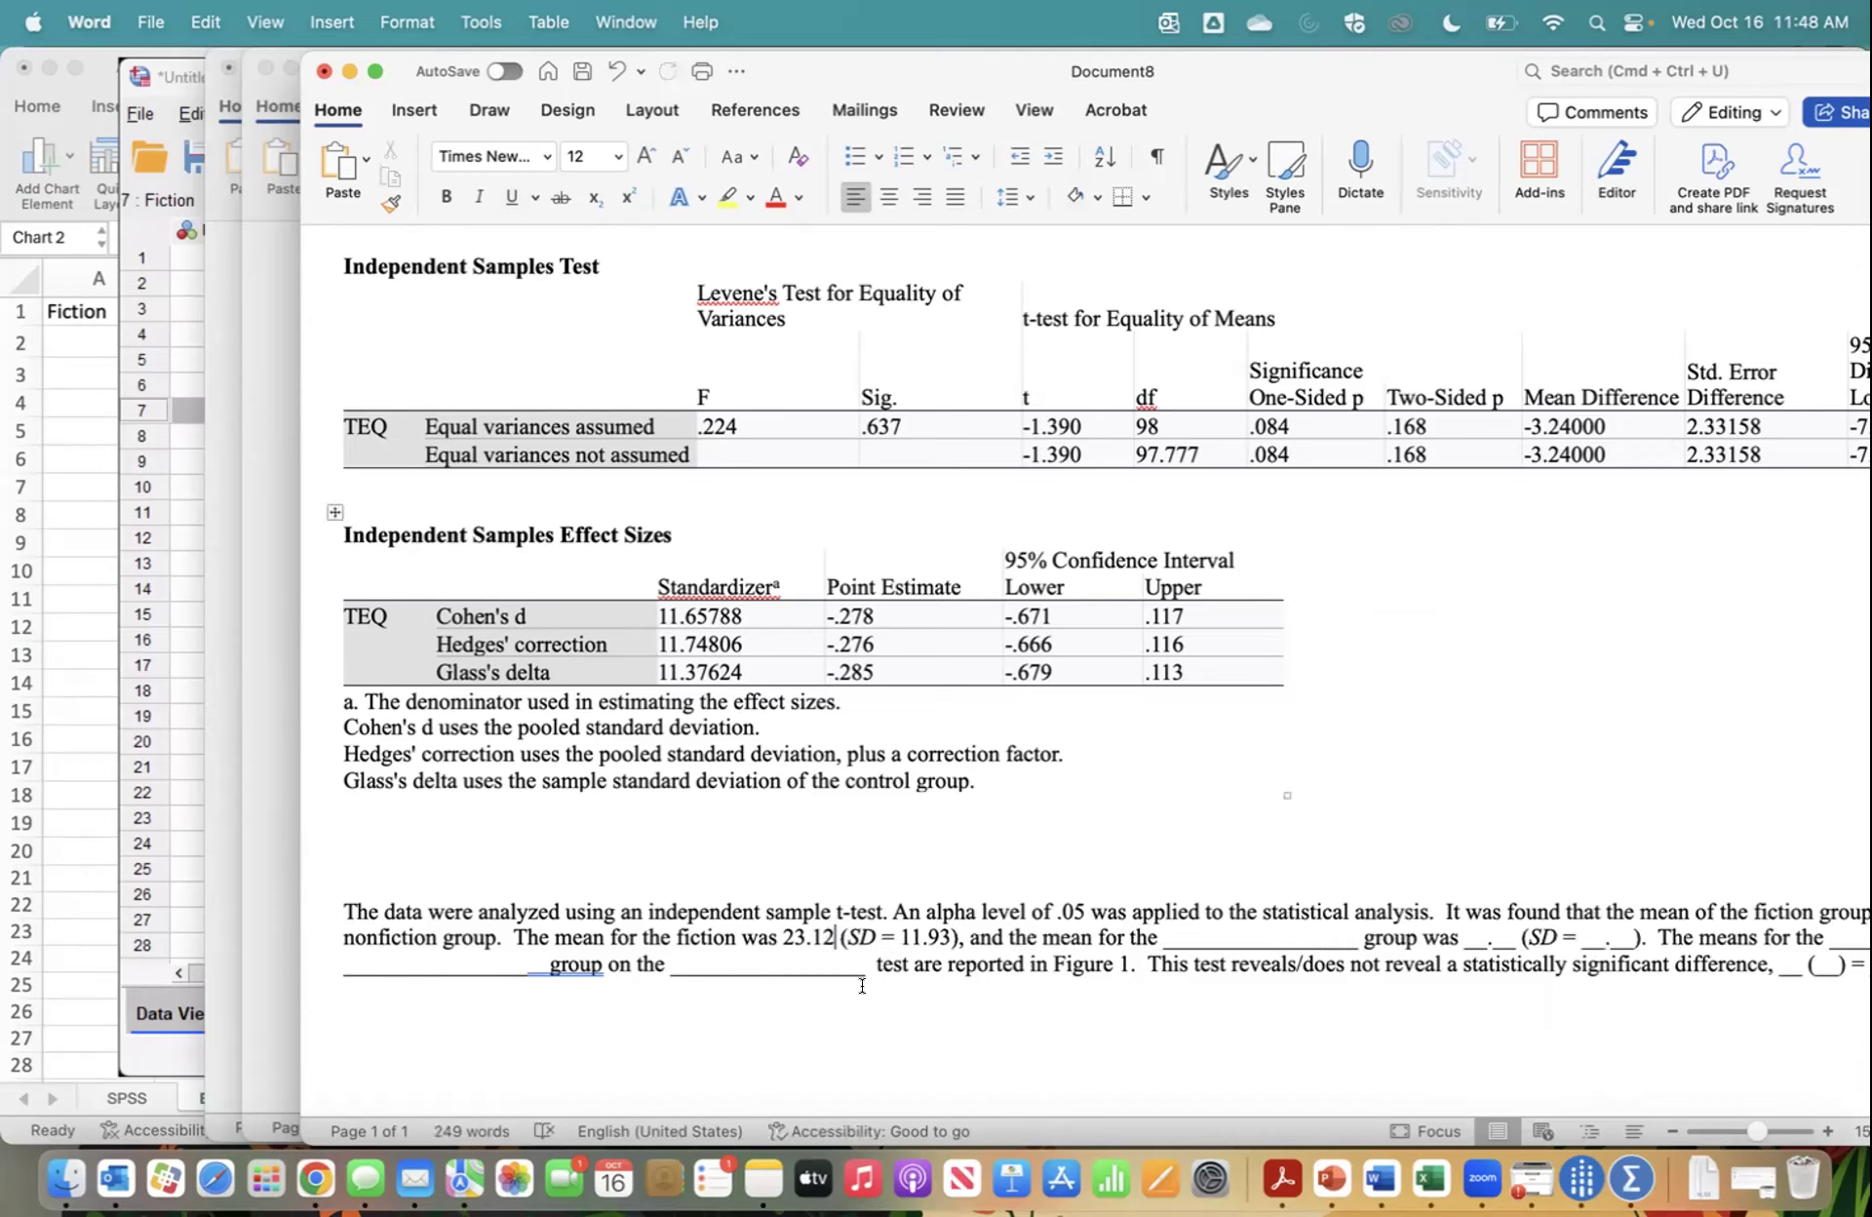
# - Fill the group-name blank after "and the mean for the" with "nonfiction"
pyautogui.doubleClick(862, 939)
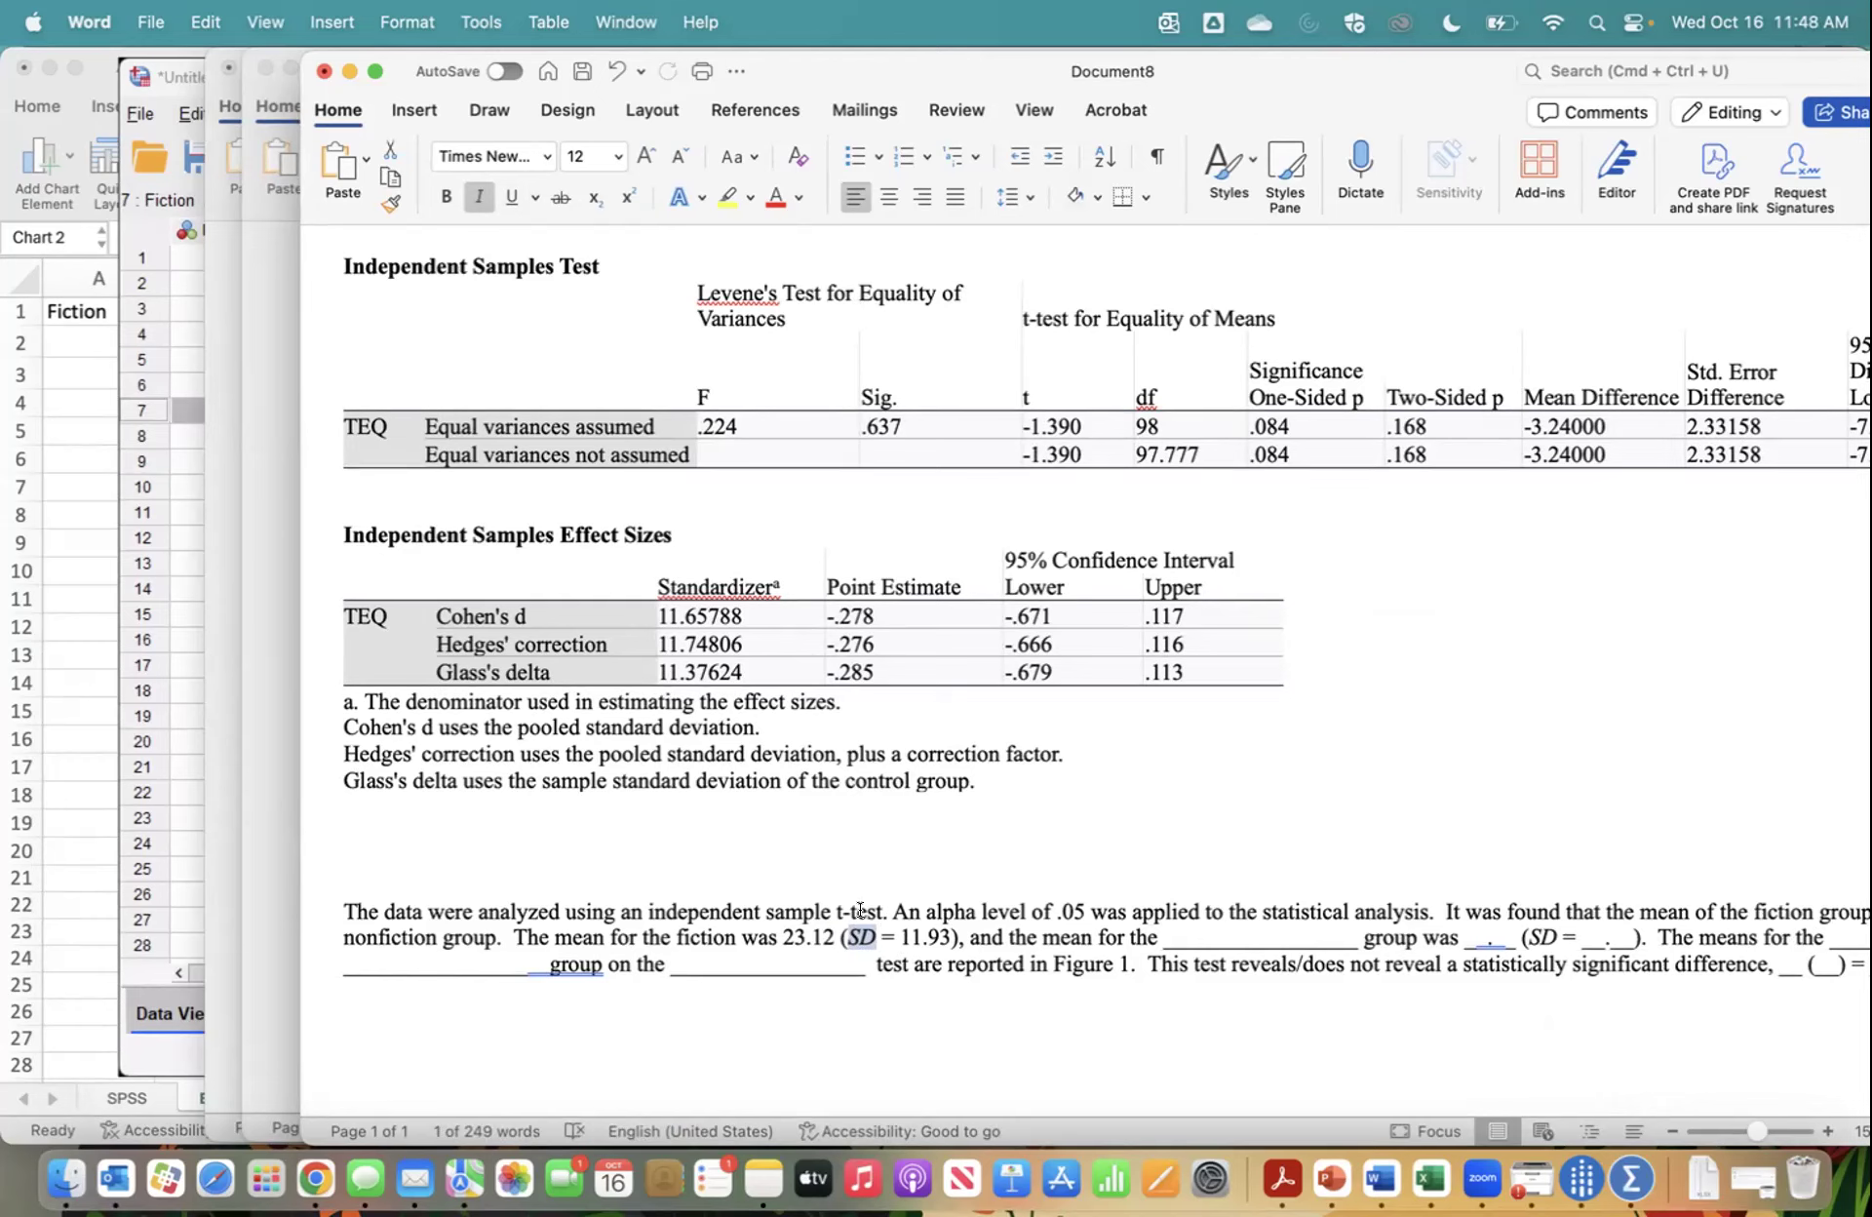
pyautogui.hscroll(1, 1094, 925)
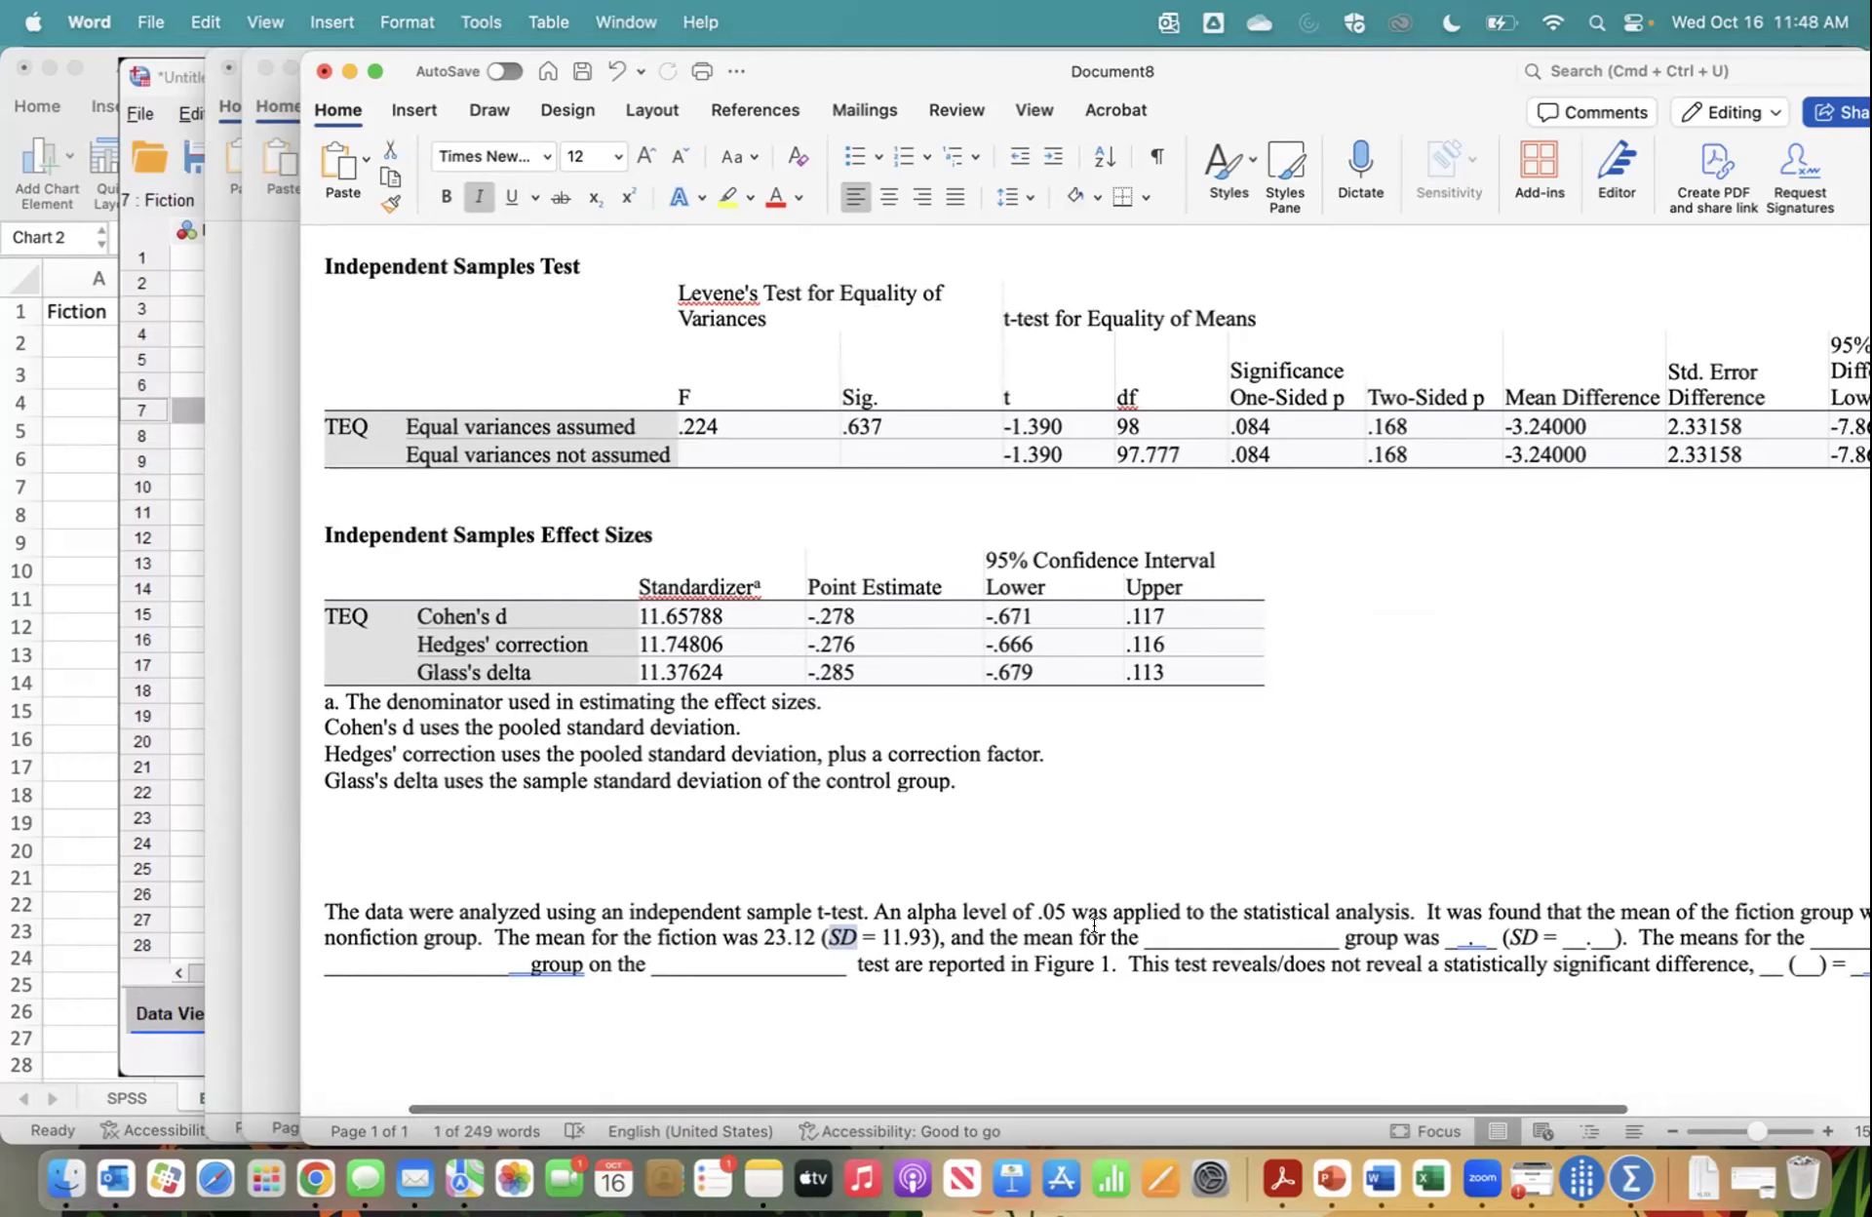
pyautogui.doubleClick(1174, 931)
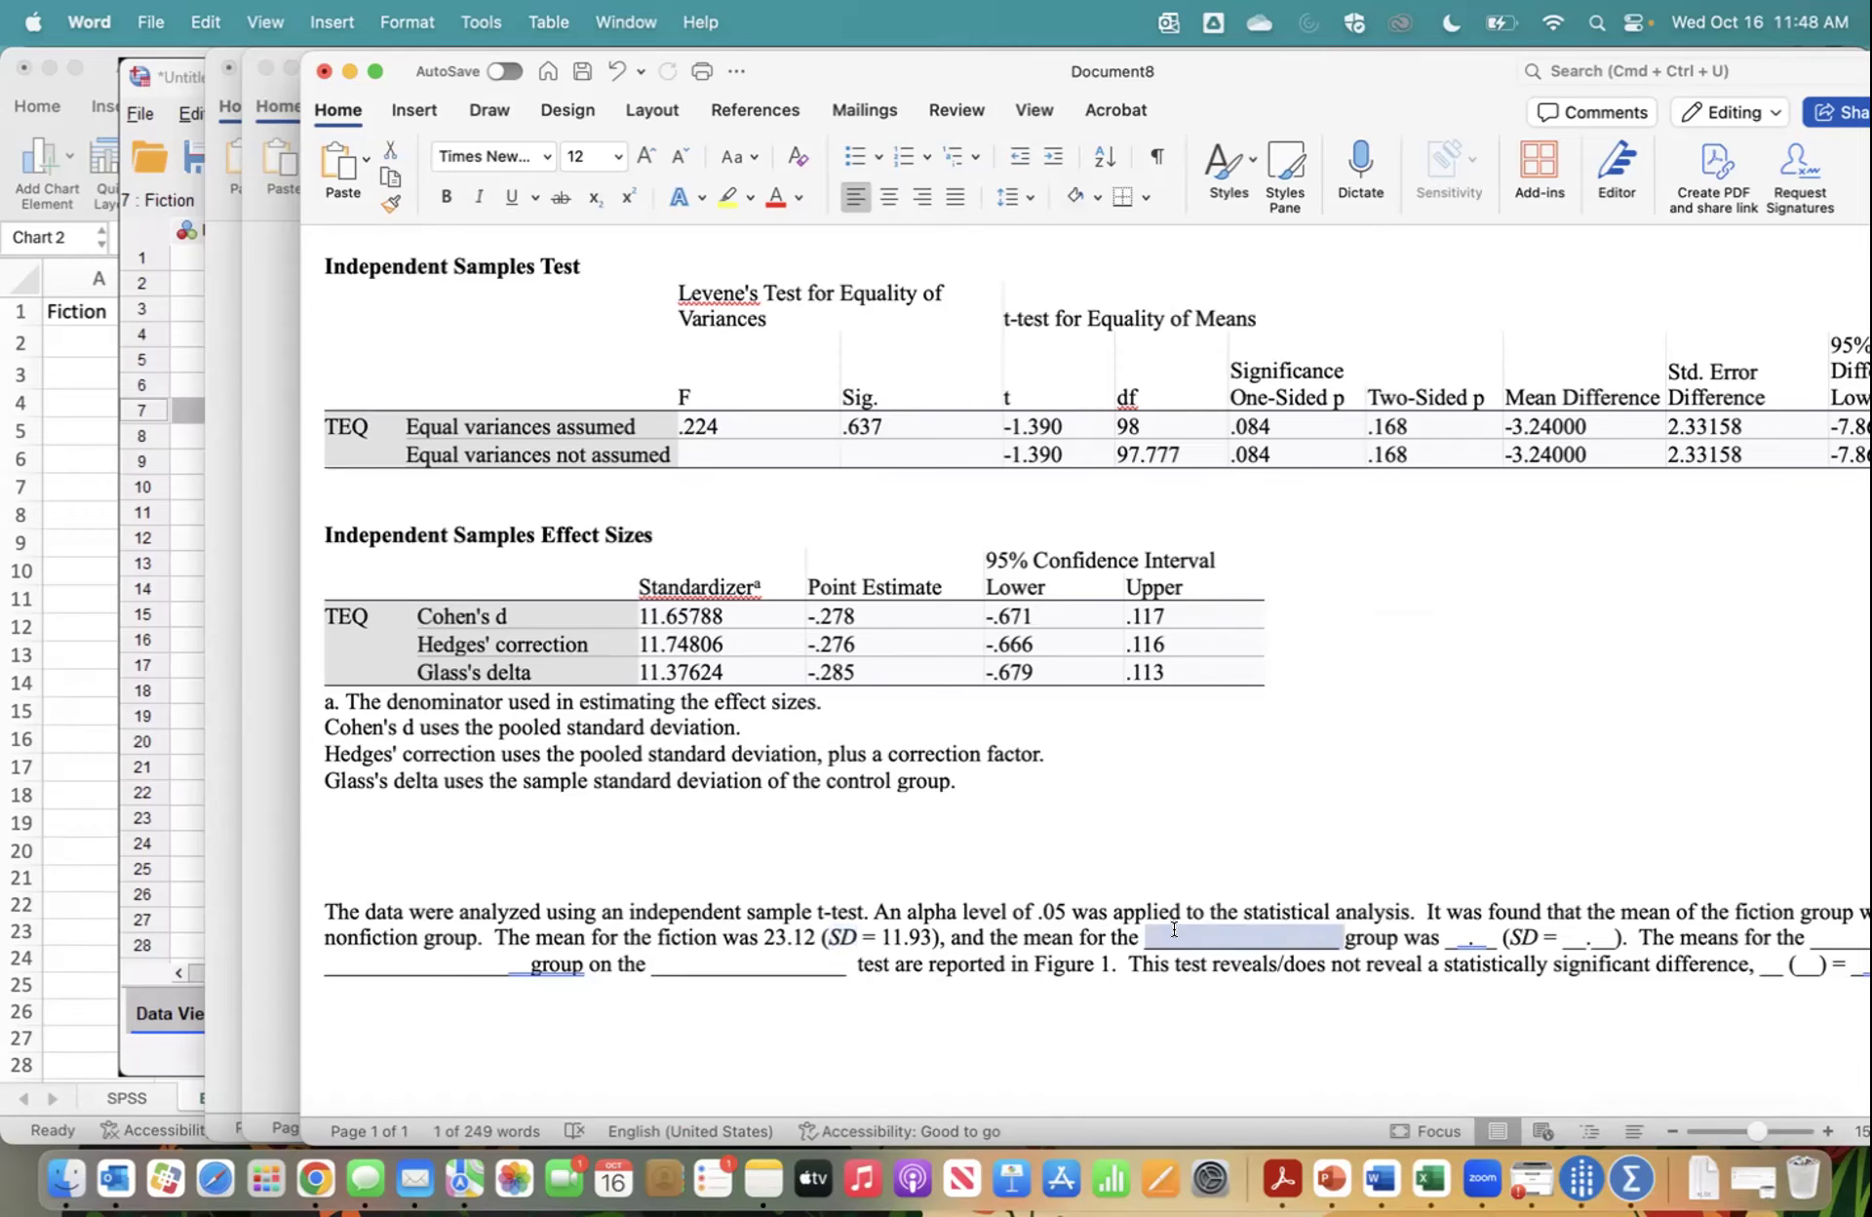
pyautogui.write('nonfiction')
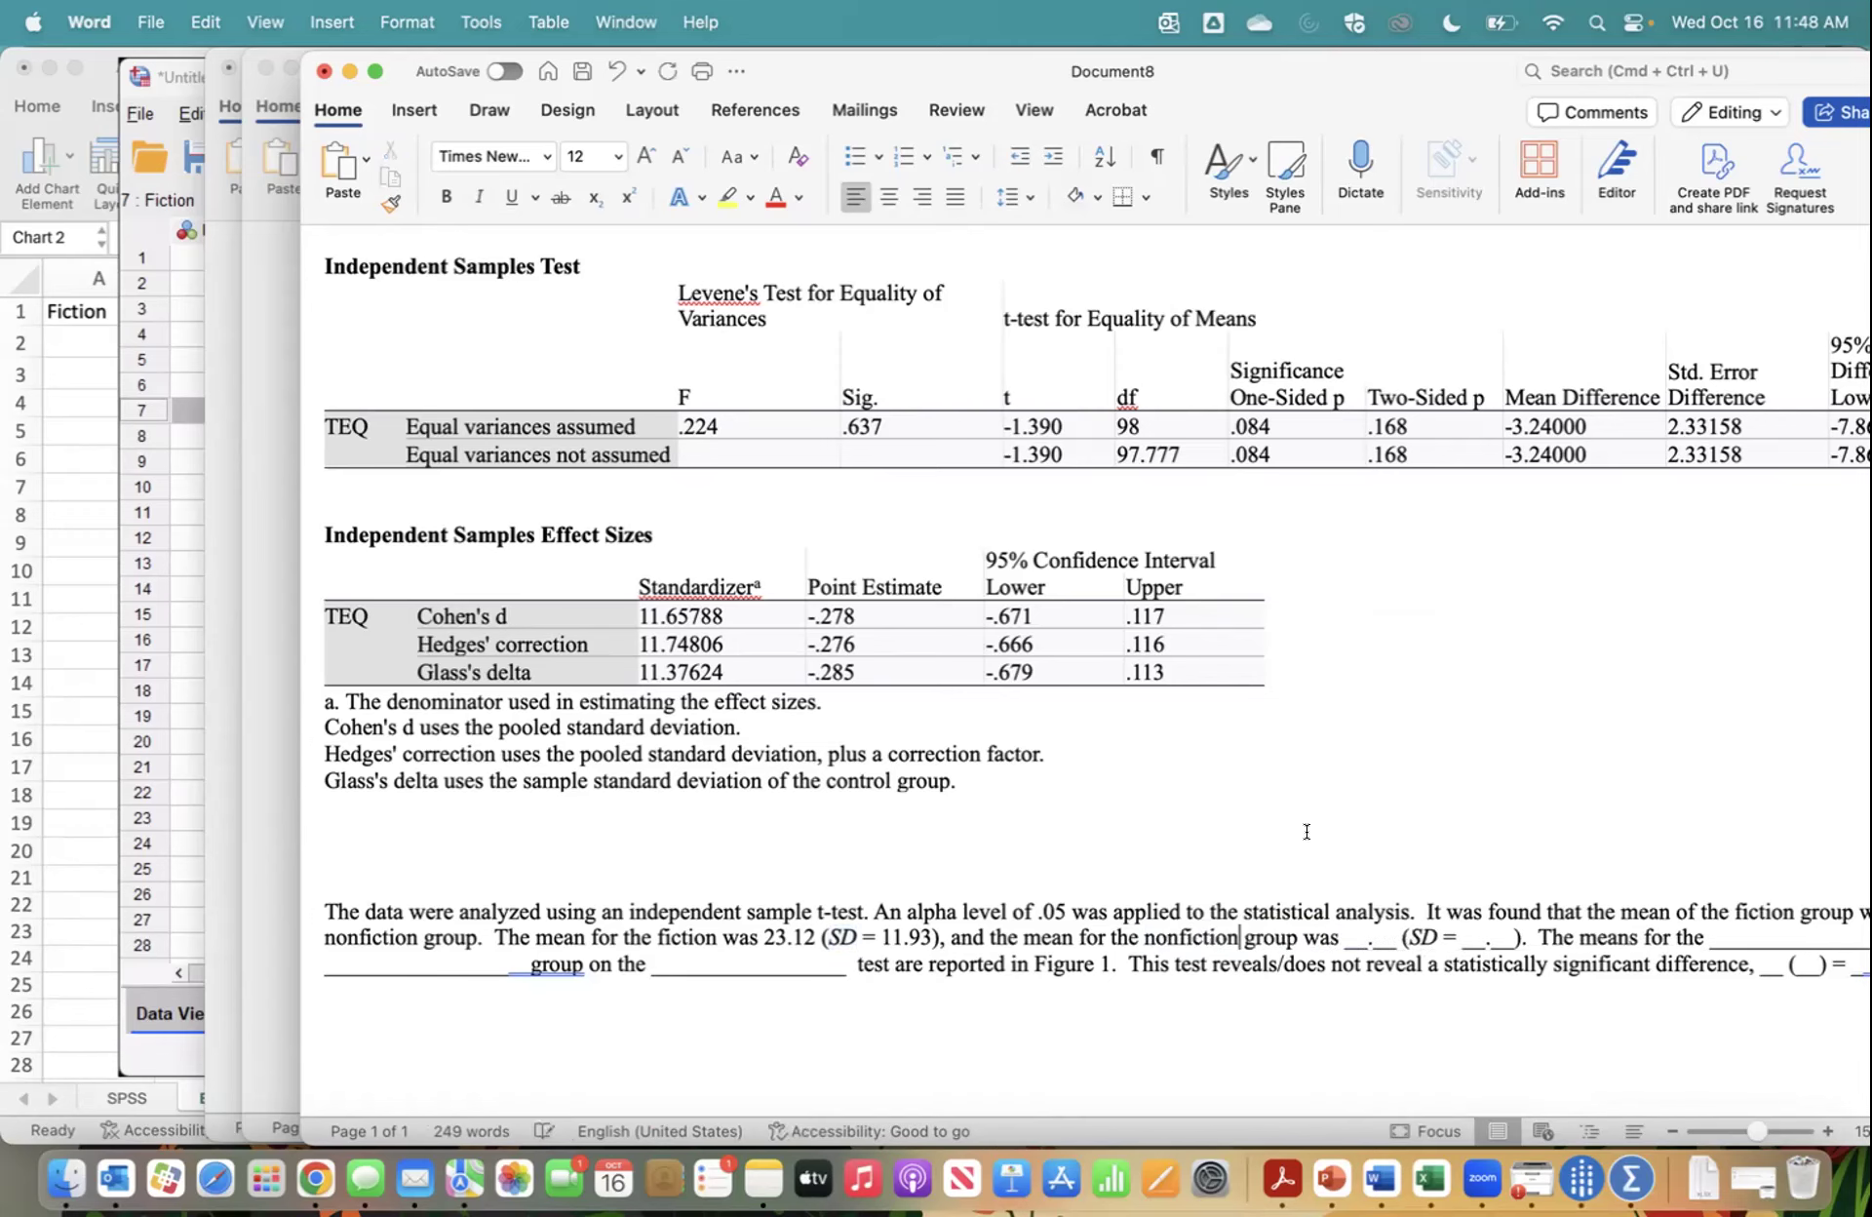
# - Check the Group Statistics table and enter 23.6 in the nonfiction group's mean blank
pyautogui.scroll(3, 1370, 817)
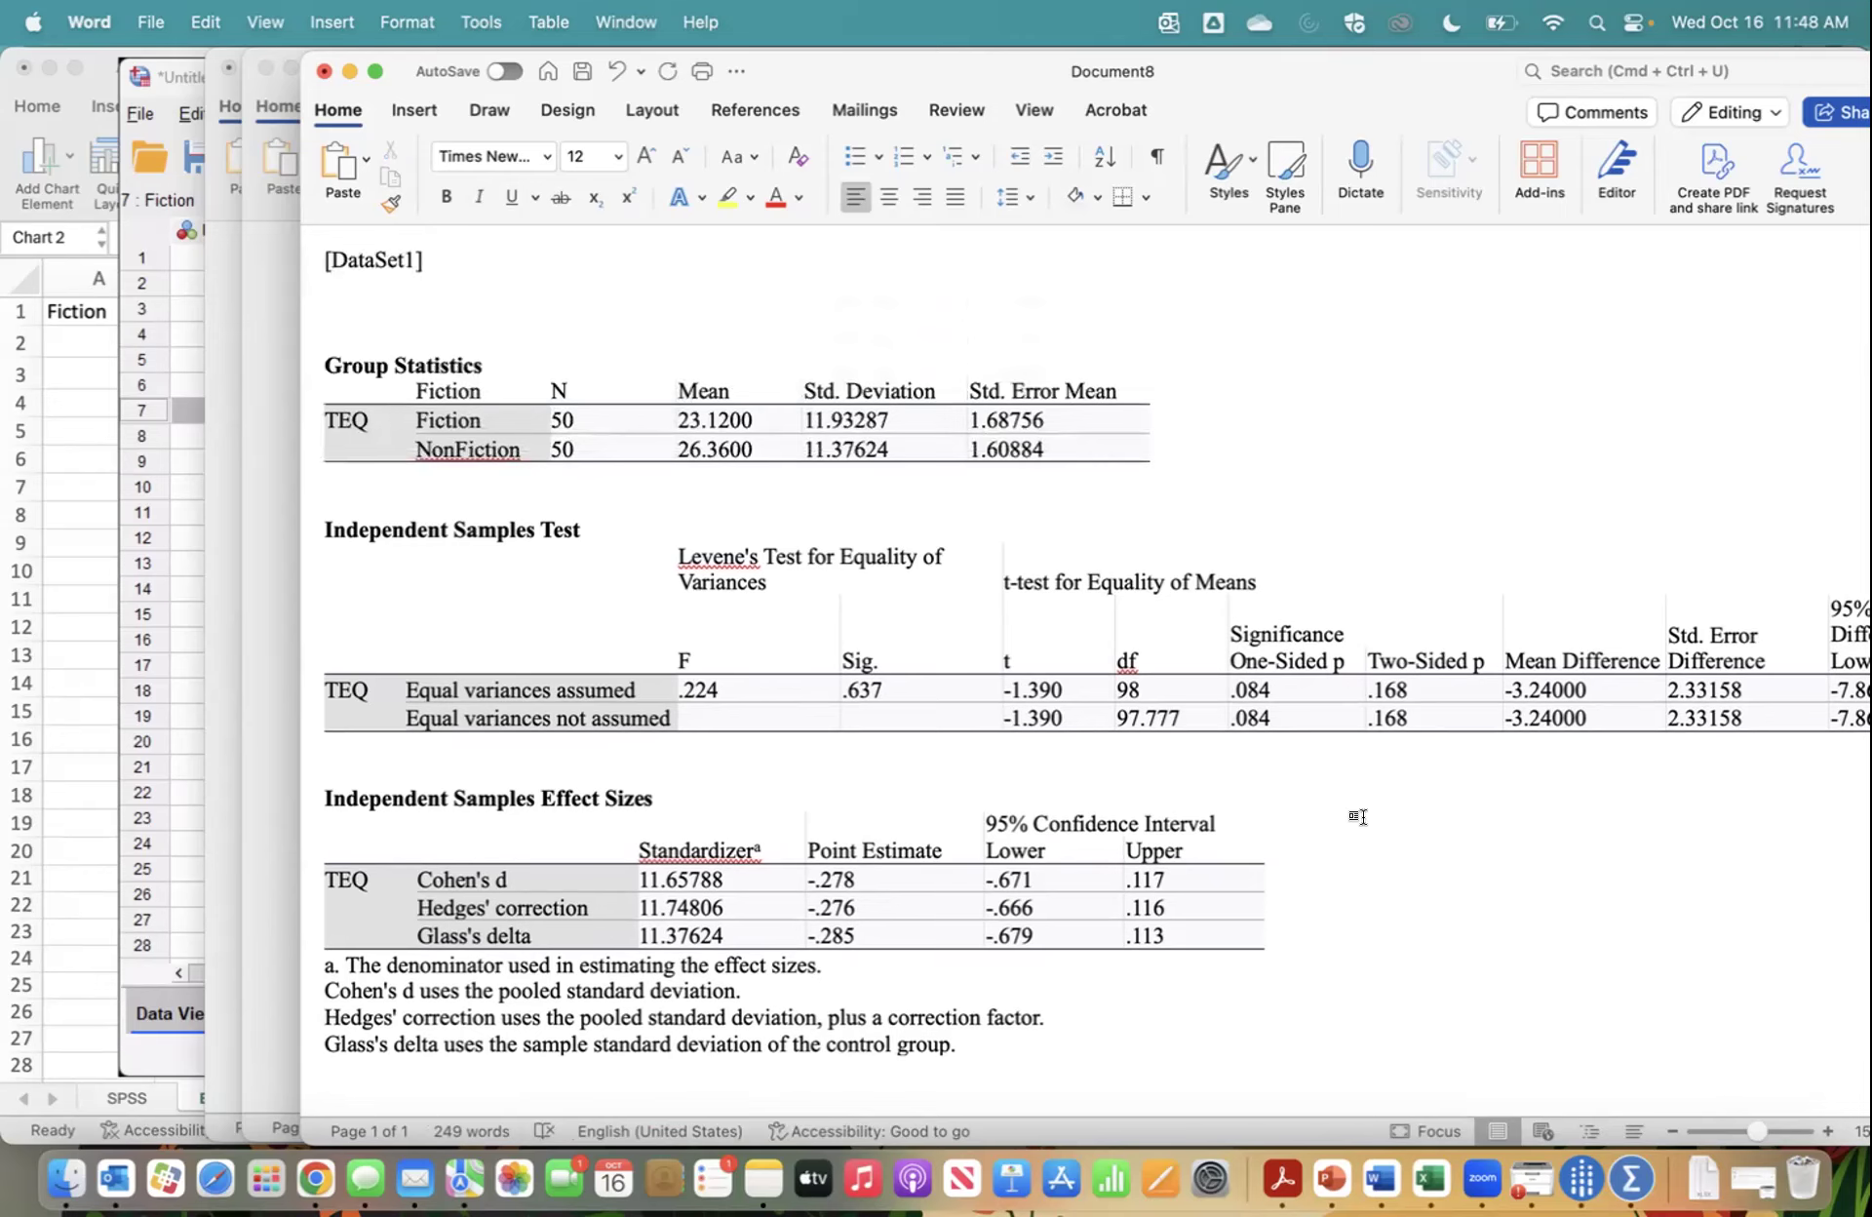
pyautogui.scroll(-3, 1358, 816)
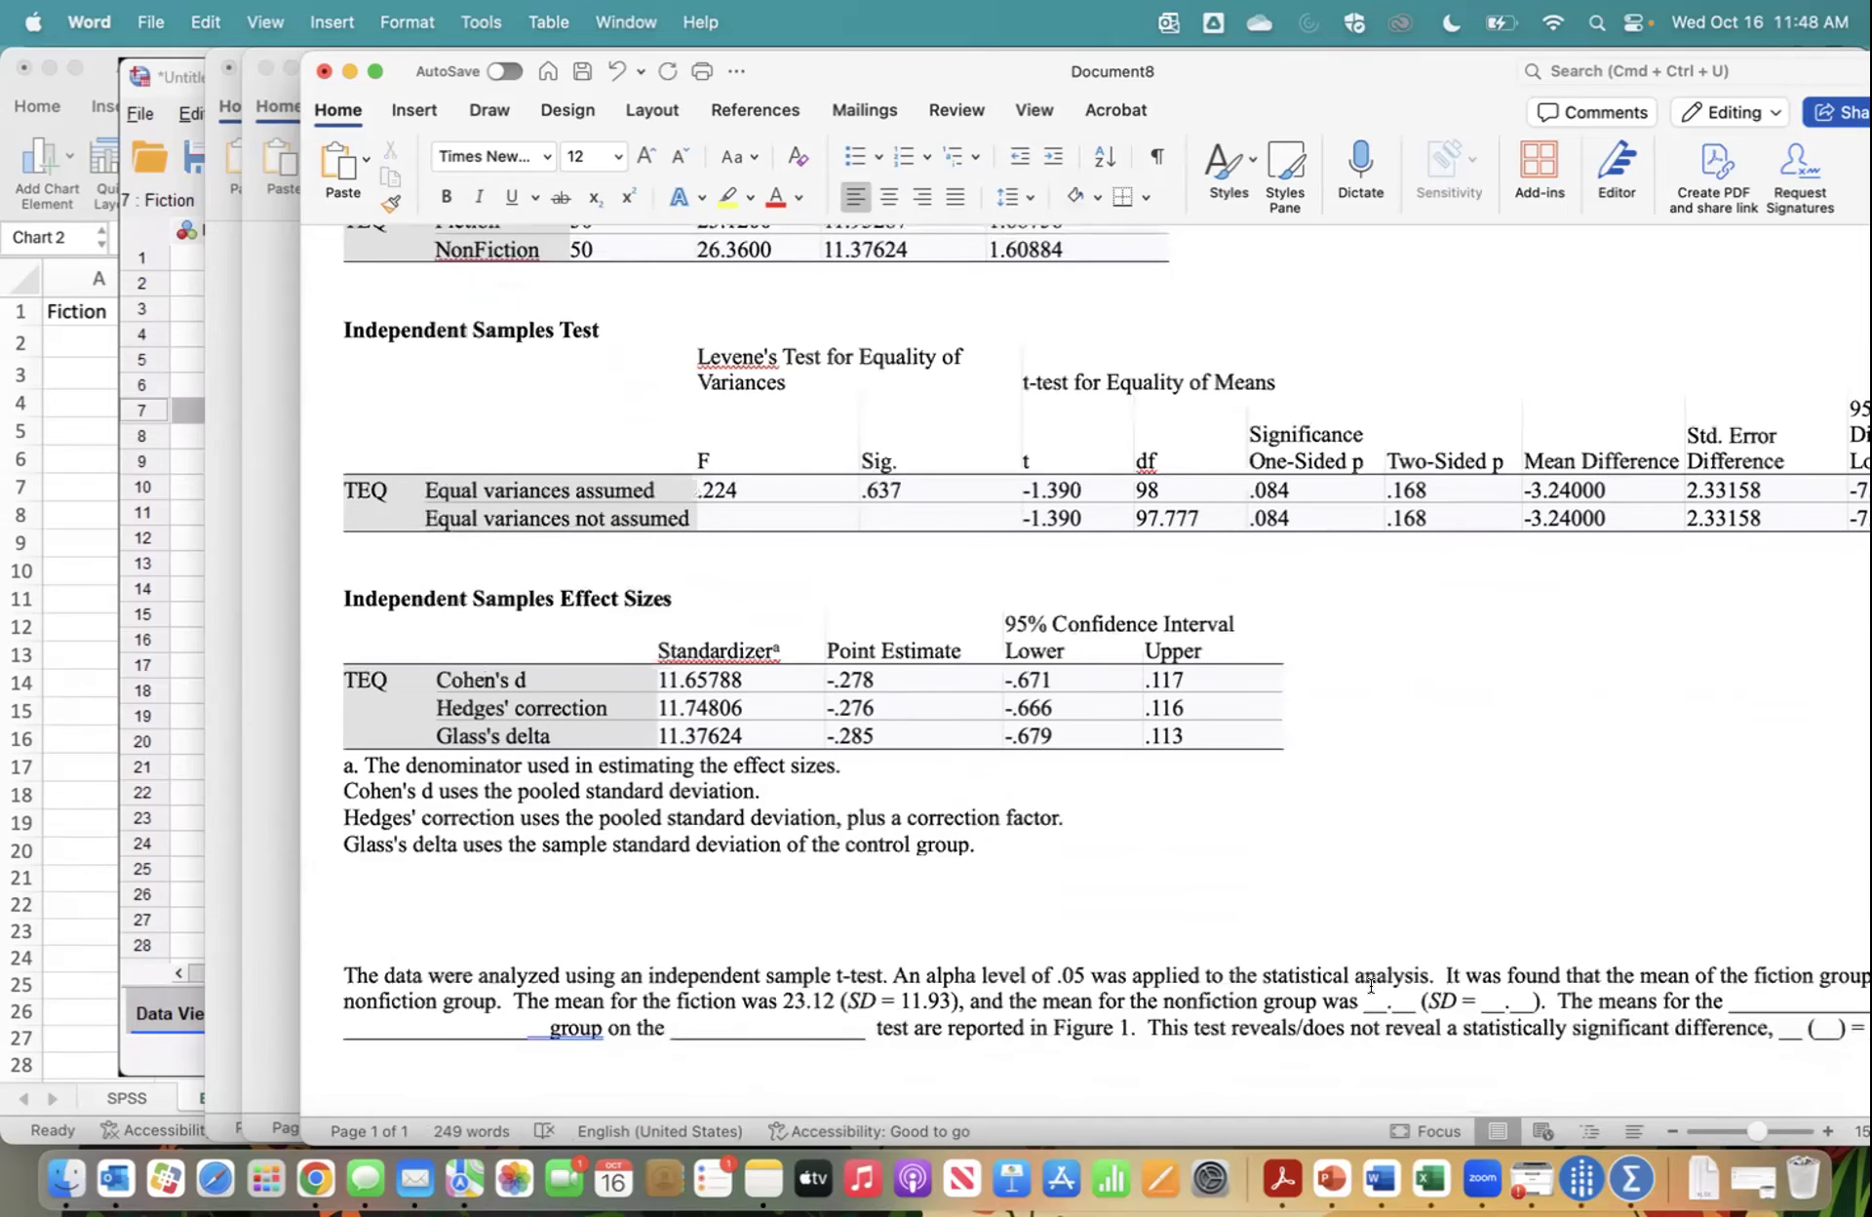
pyautogui.moveTo(1360, 988); pyautogui.dragTo(1414, 987)
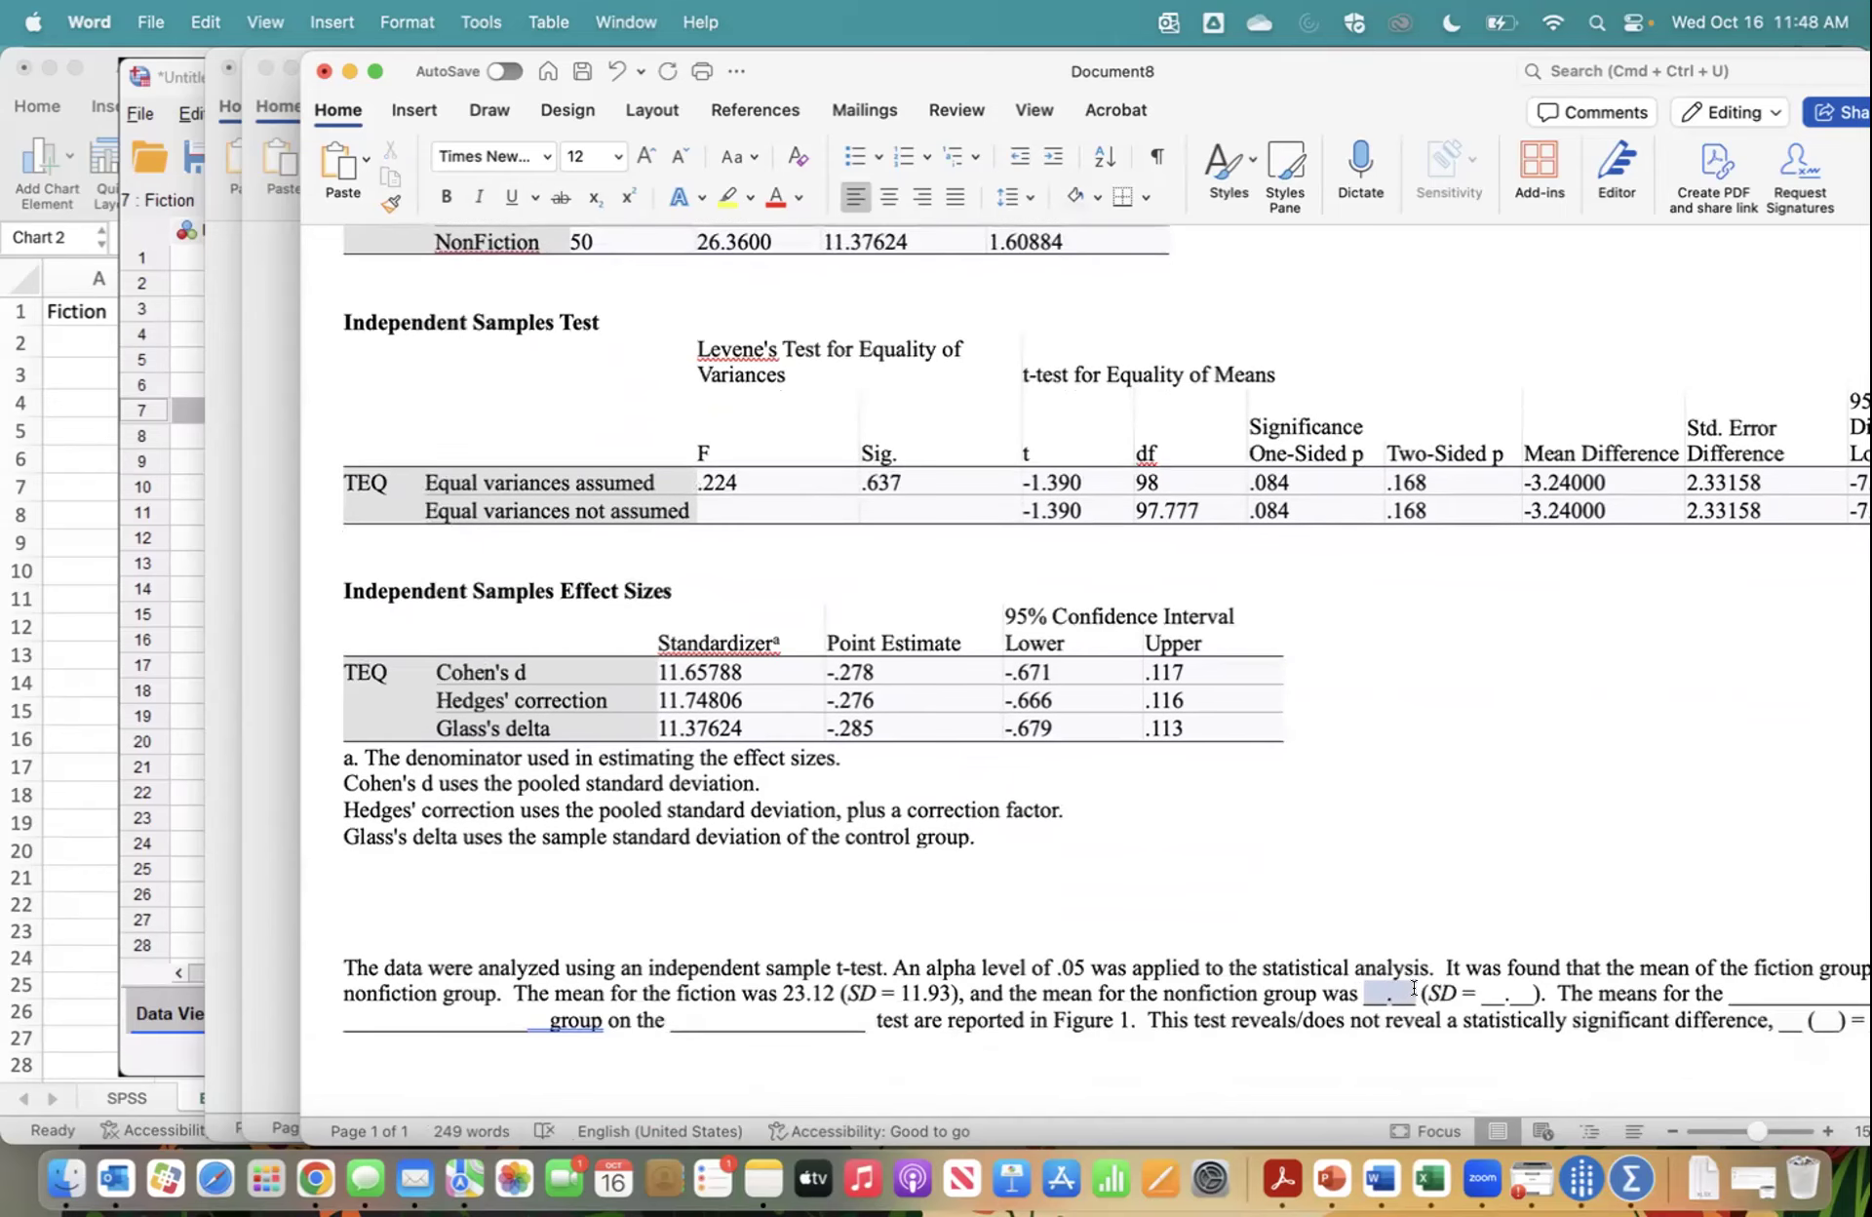
pyautogui.write('23.')
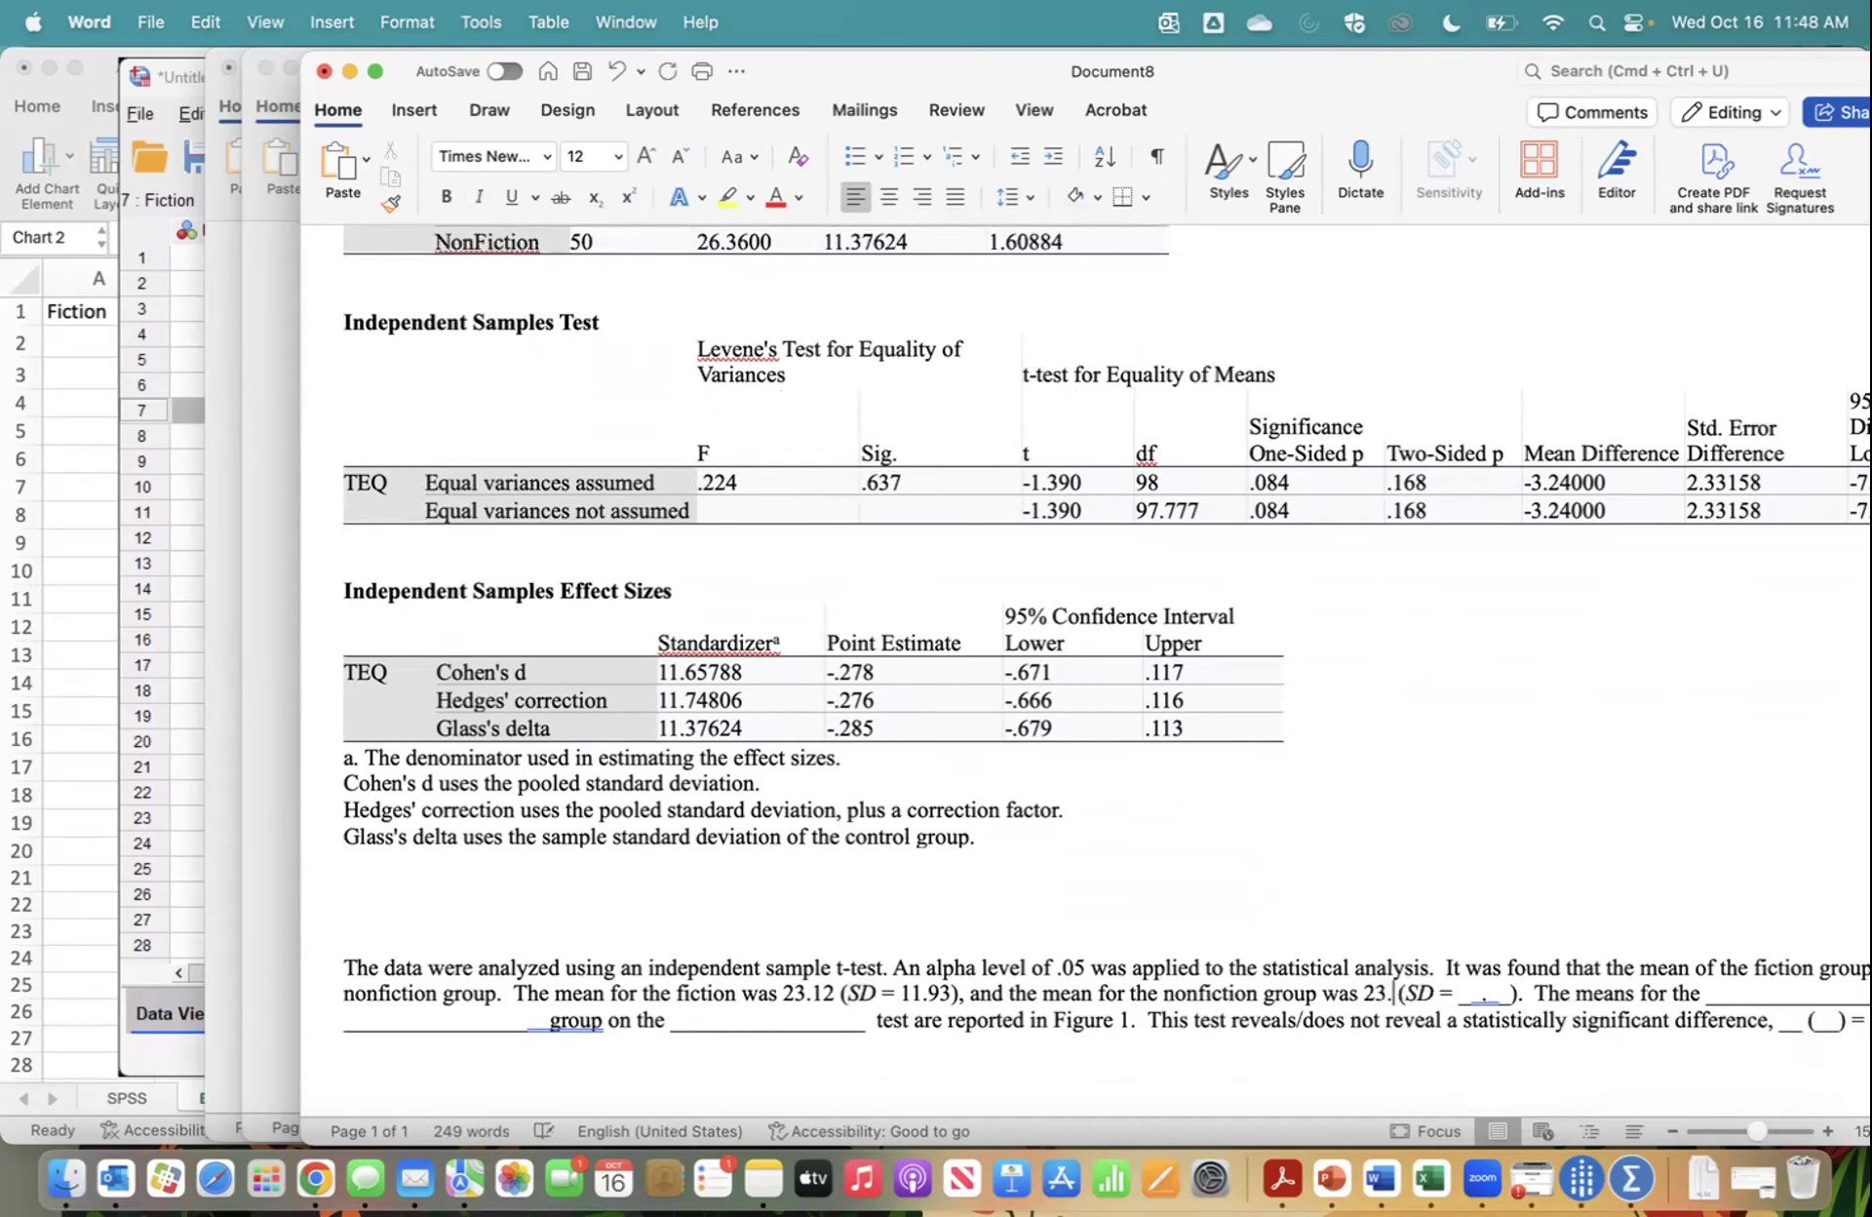
pyautogui.write('6')
pyautogui.scroll(3, 1107, 655)
pyautogui.scroll(-3, 1106, 655)
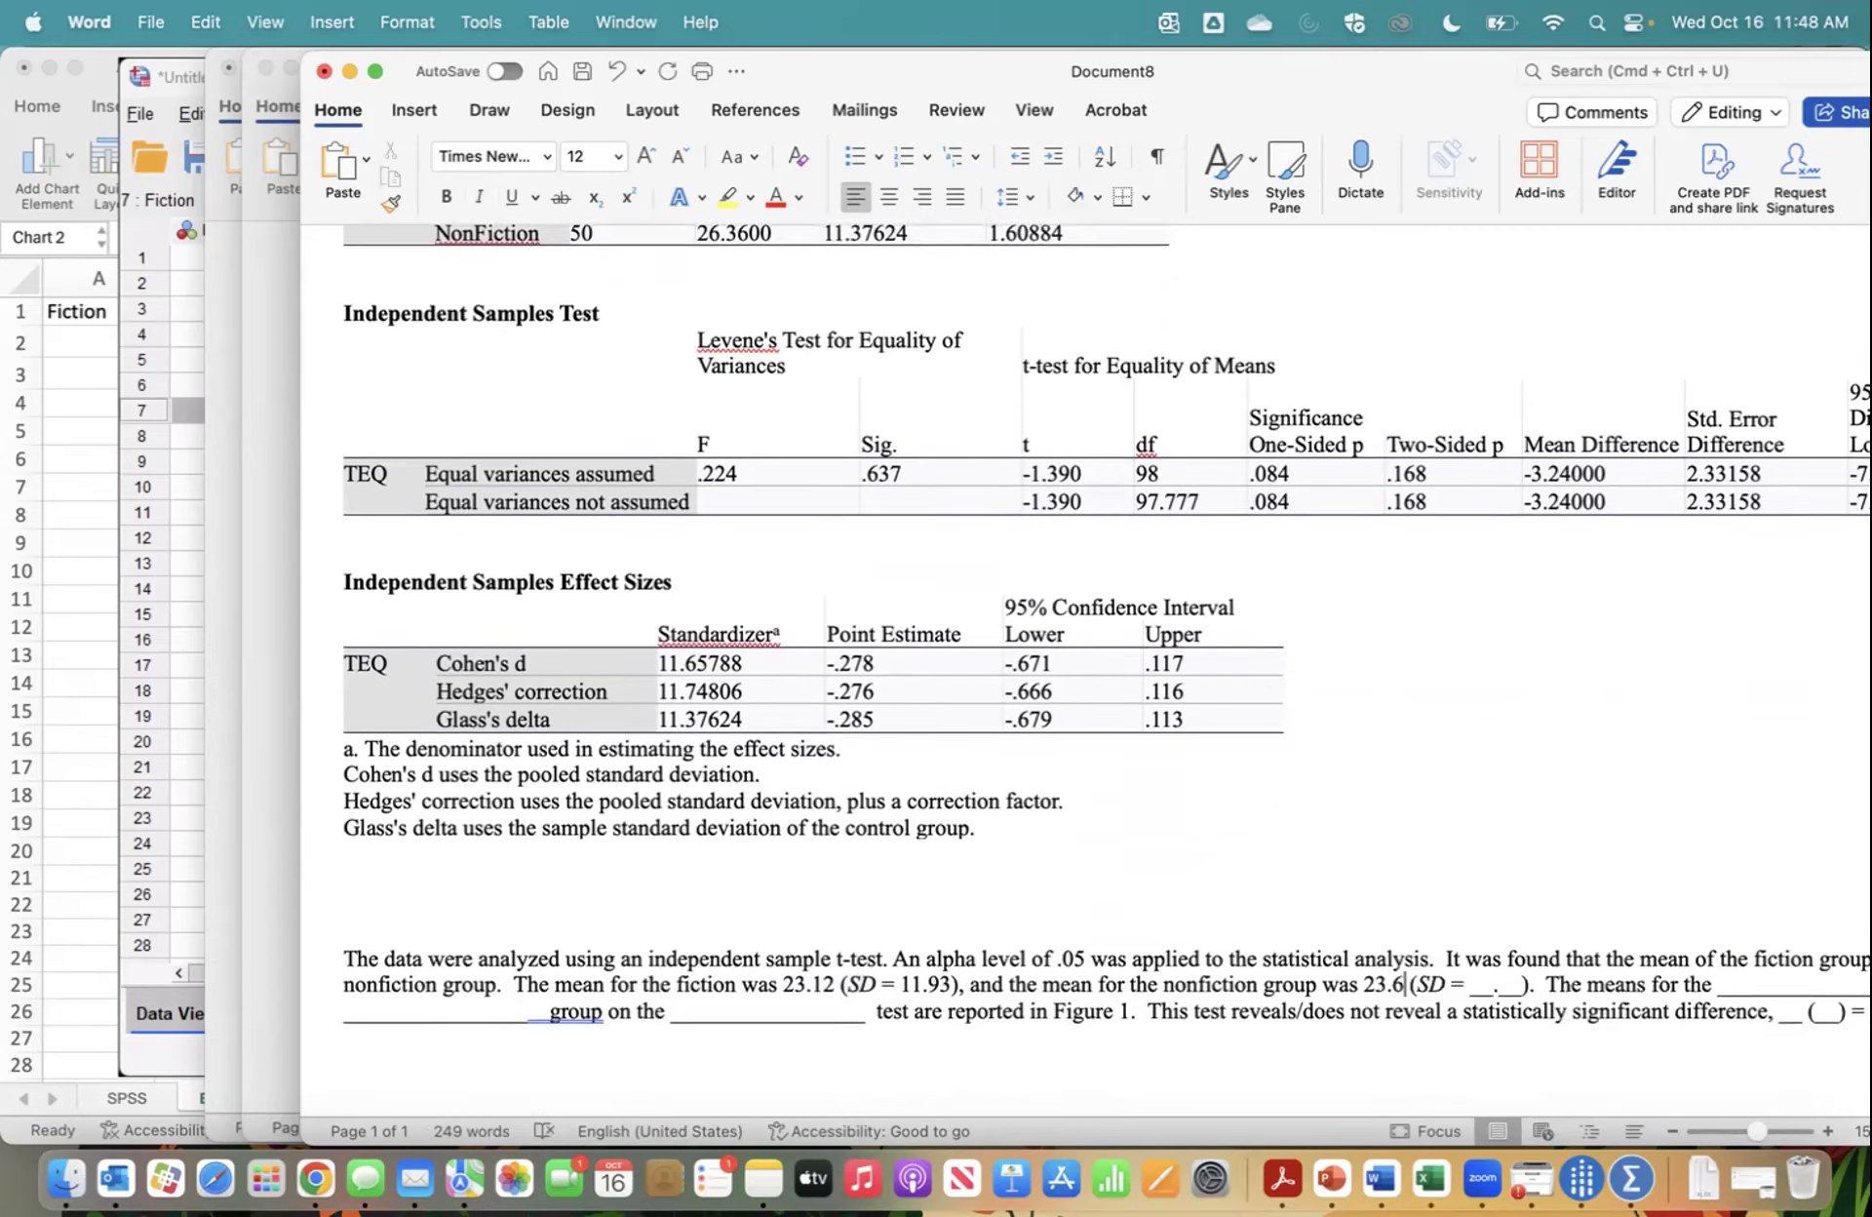
# - Look up the nonfiction group's standard deviation in the Group Statistics table and enter 11.38 in its SD blank
pyautogui.scroll(-1, 1107, 671)
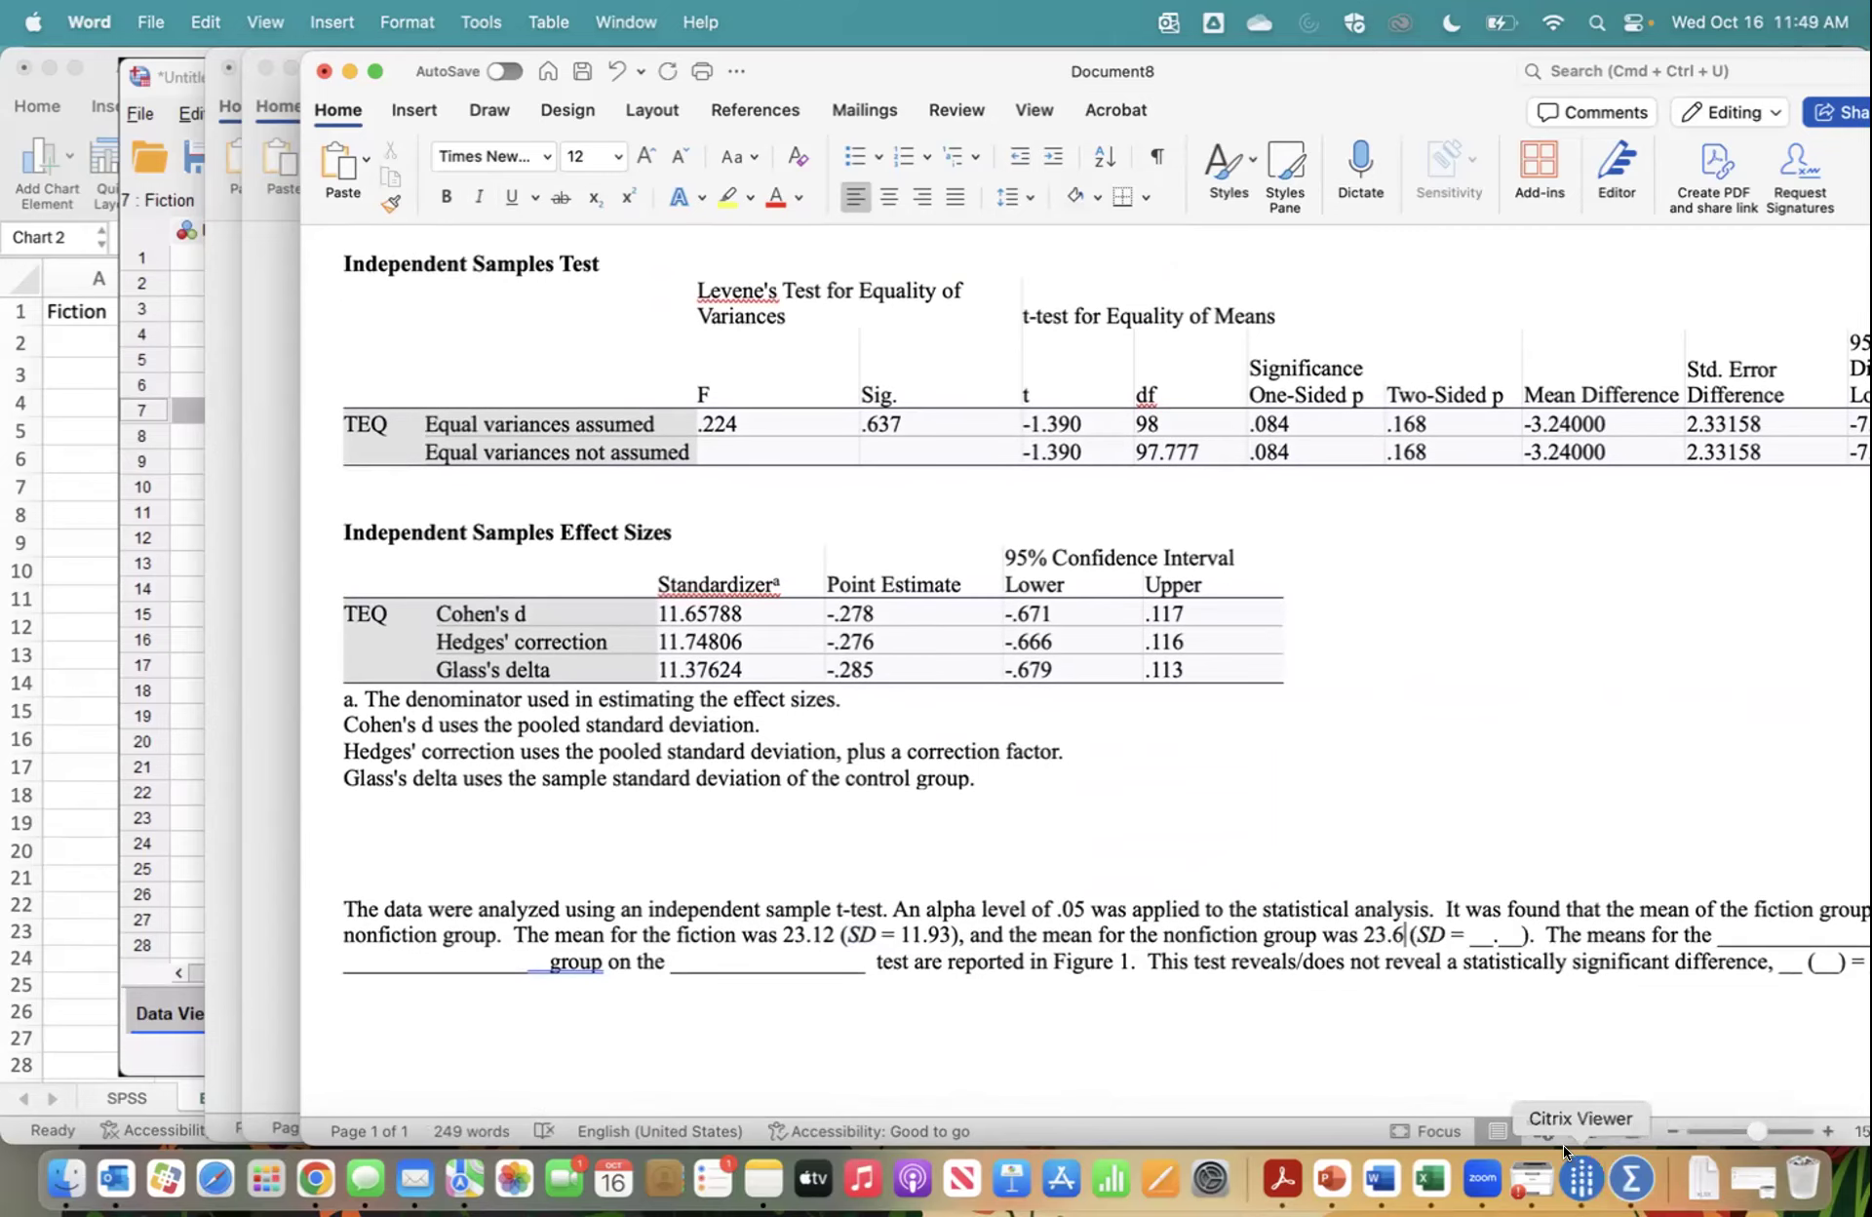
pyautogui.scroll(3, 1543, 1060)
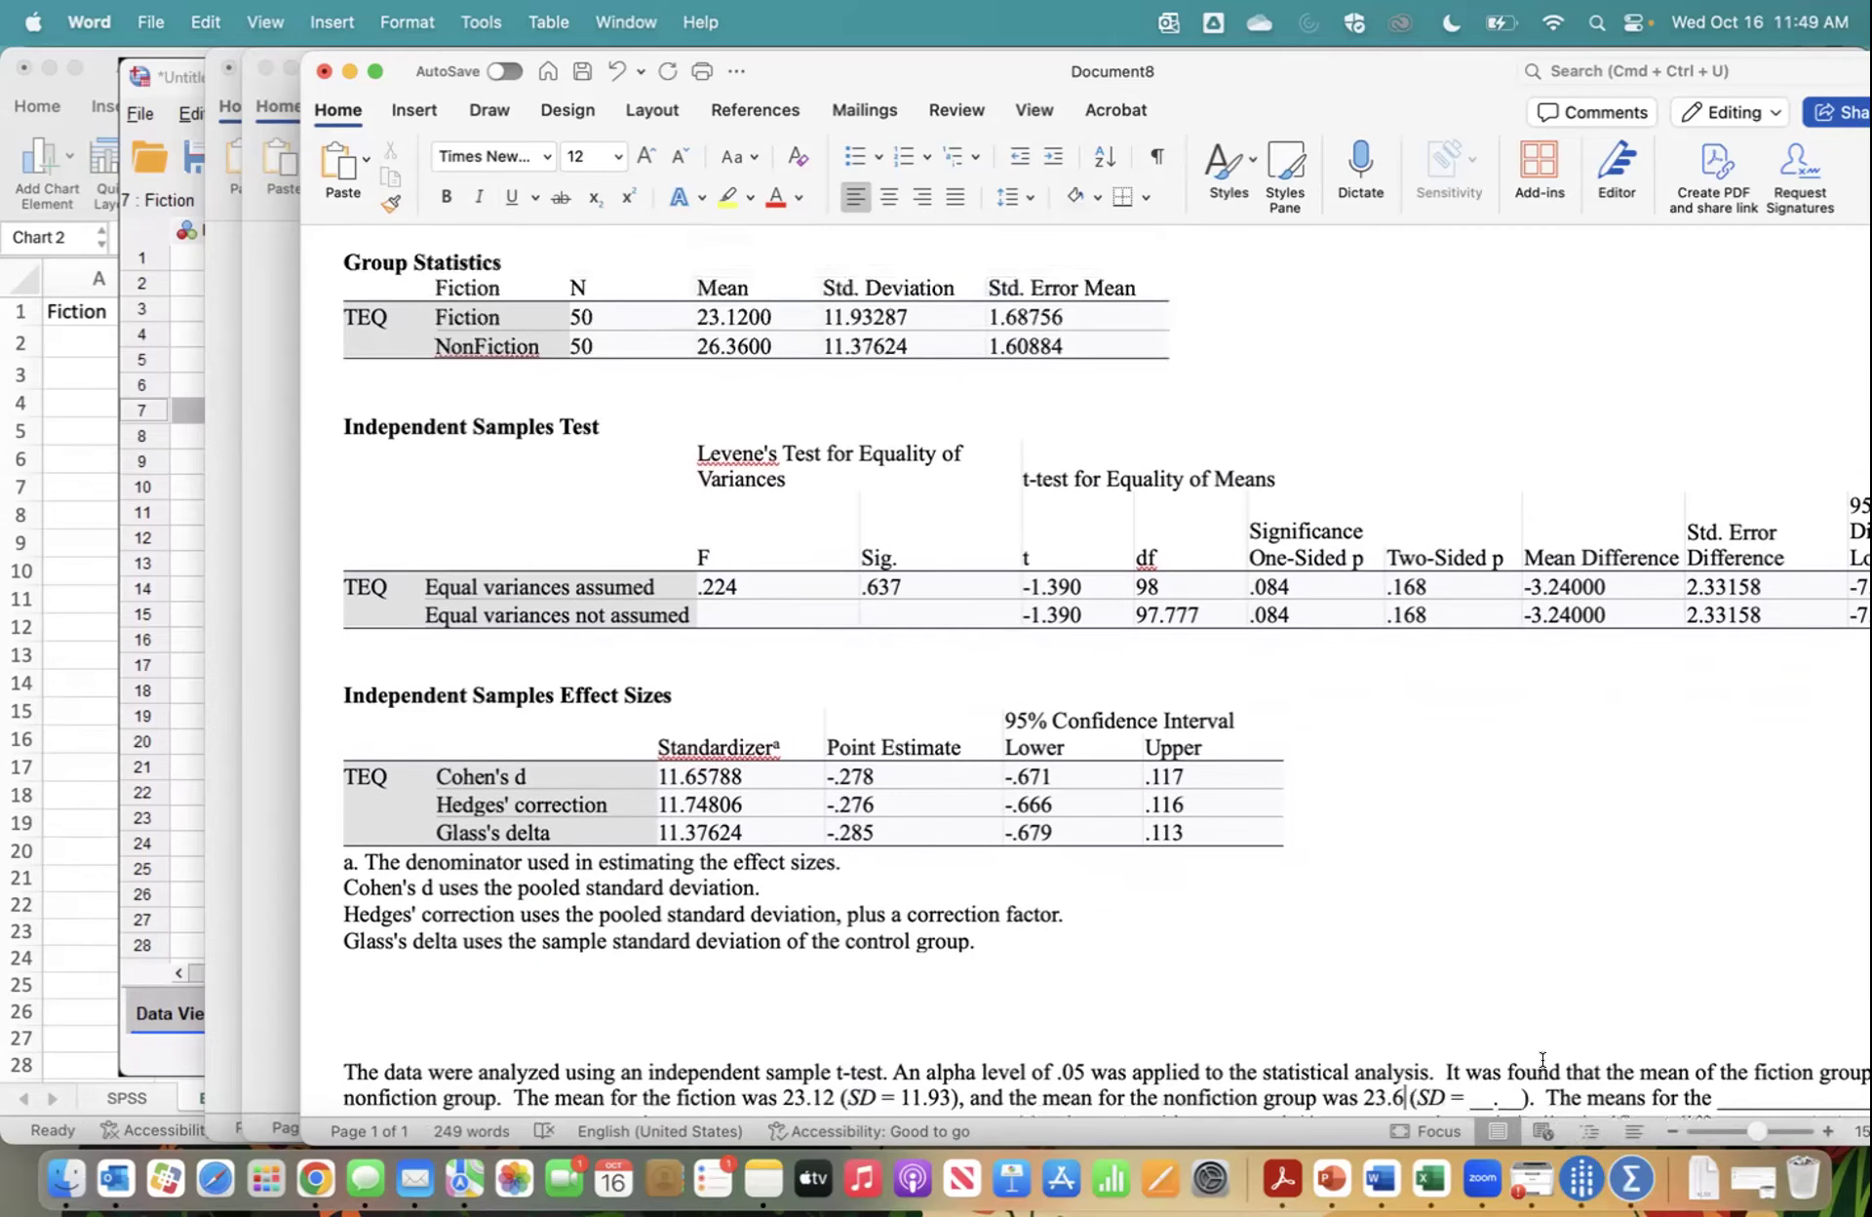
pyautogui.scroll(-1, 1503, 1034)
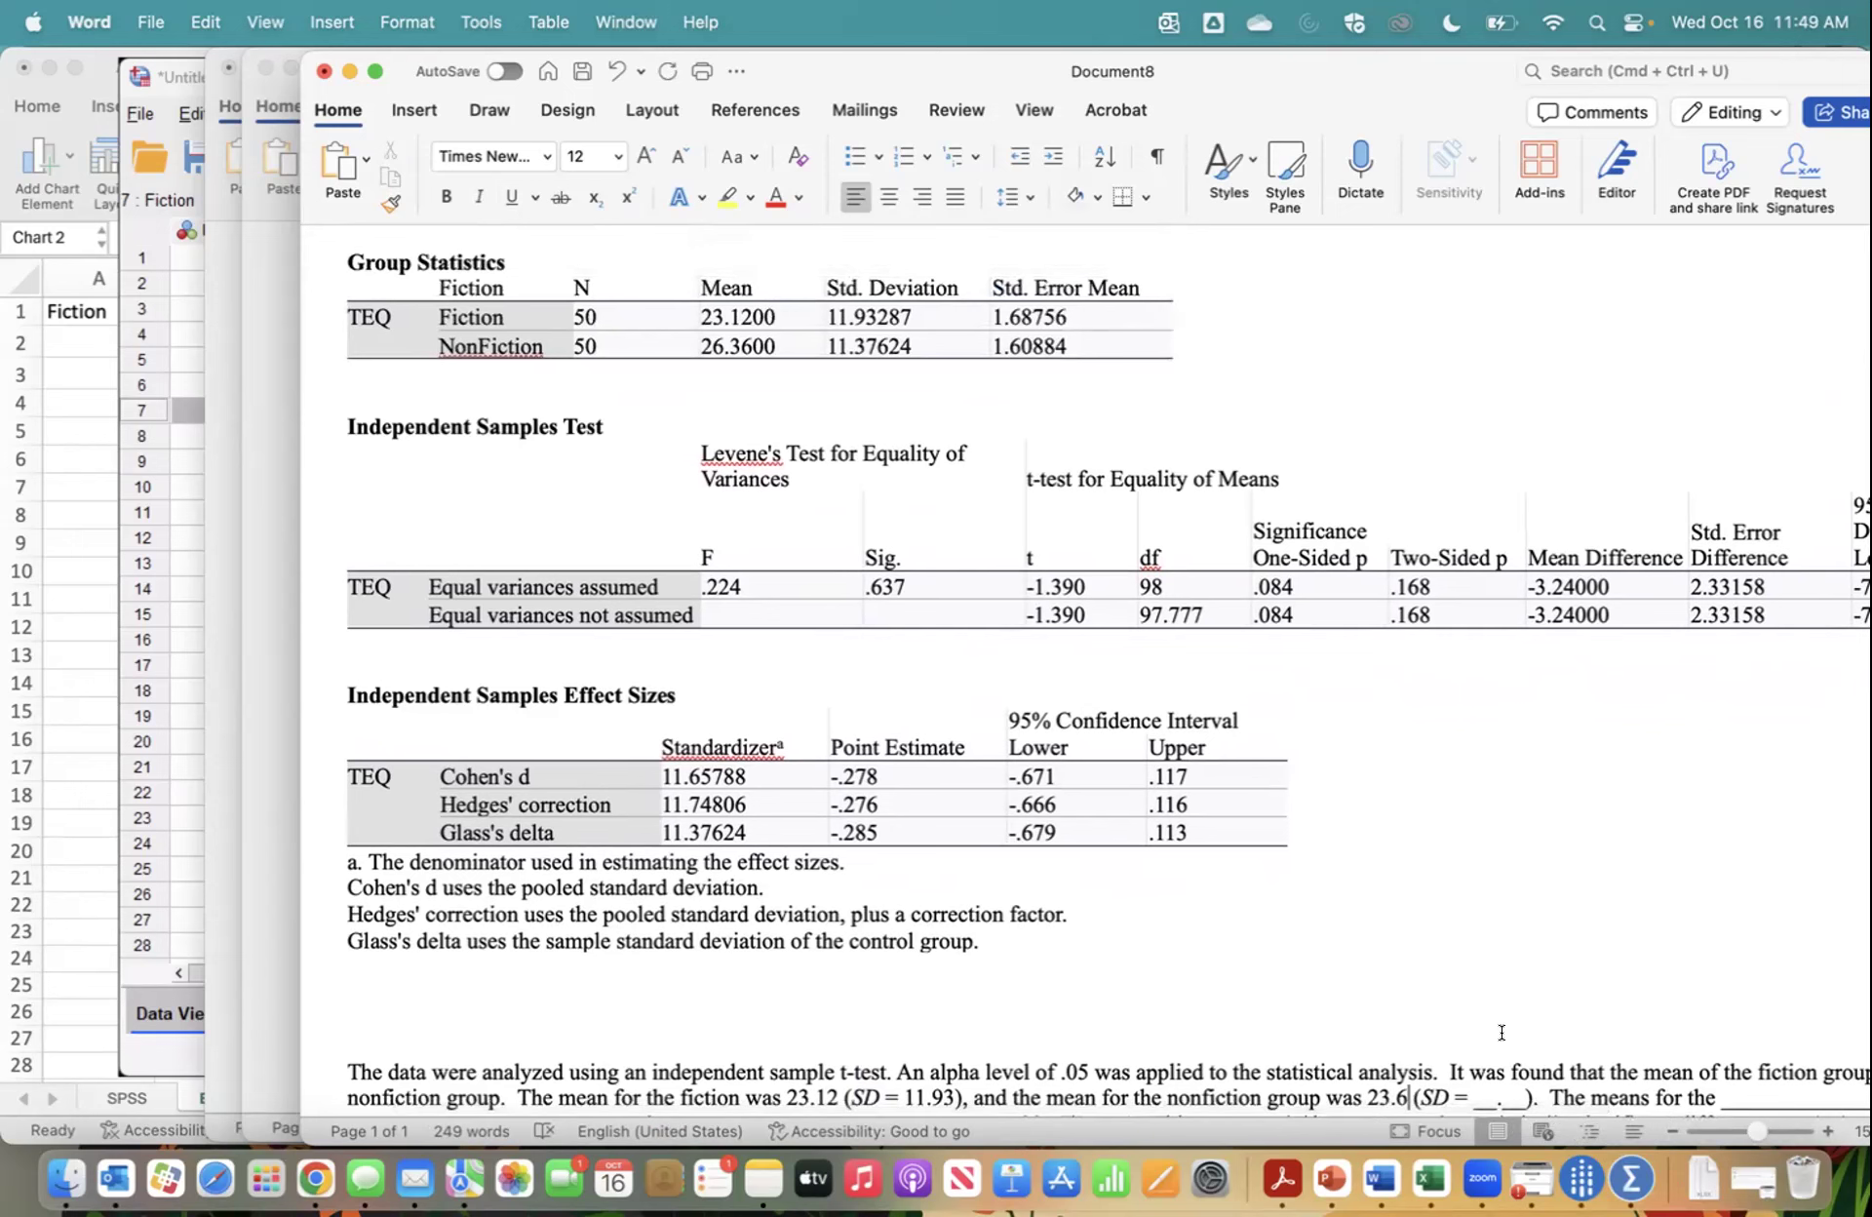
pyautogui.scroll(-2, 1502, 1034)
pyautogui.moveTo(1472, 983); pyautogui.dragTo(1514, 973)
pyautogui.write('11.3')
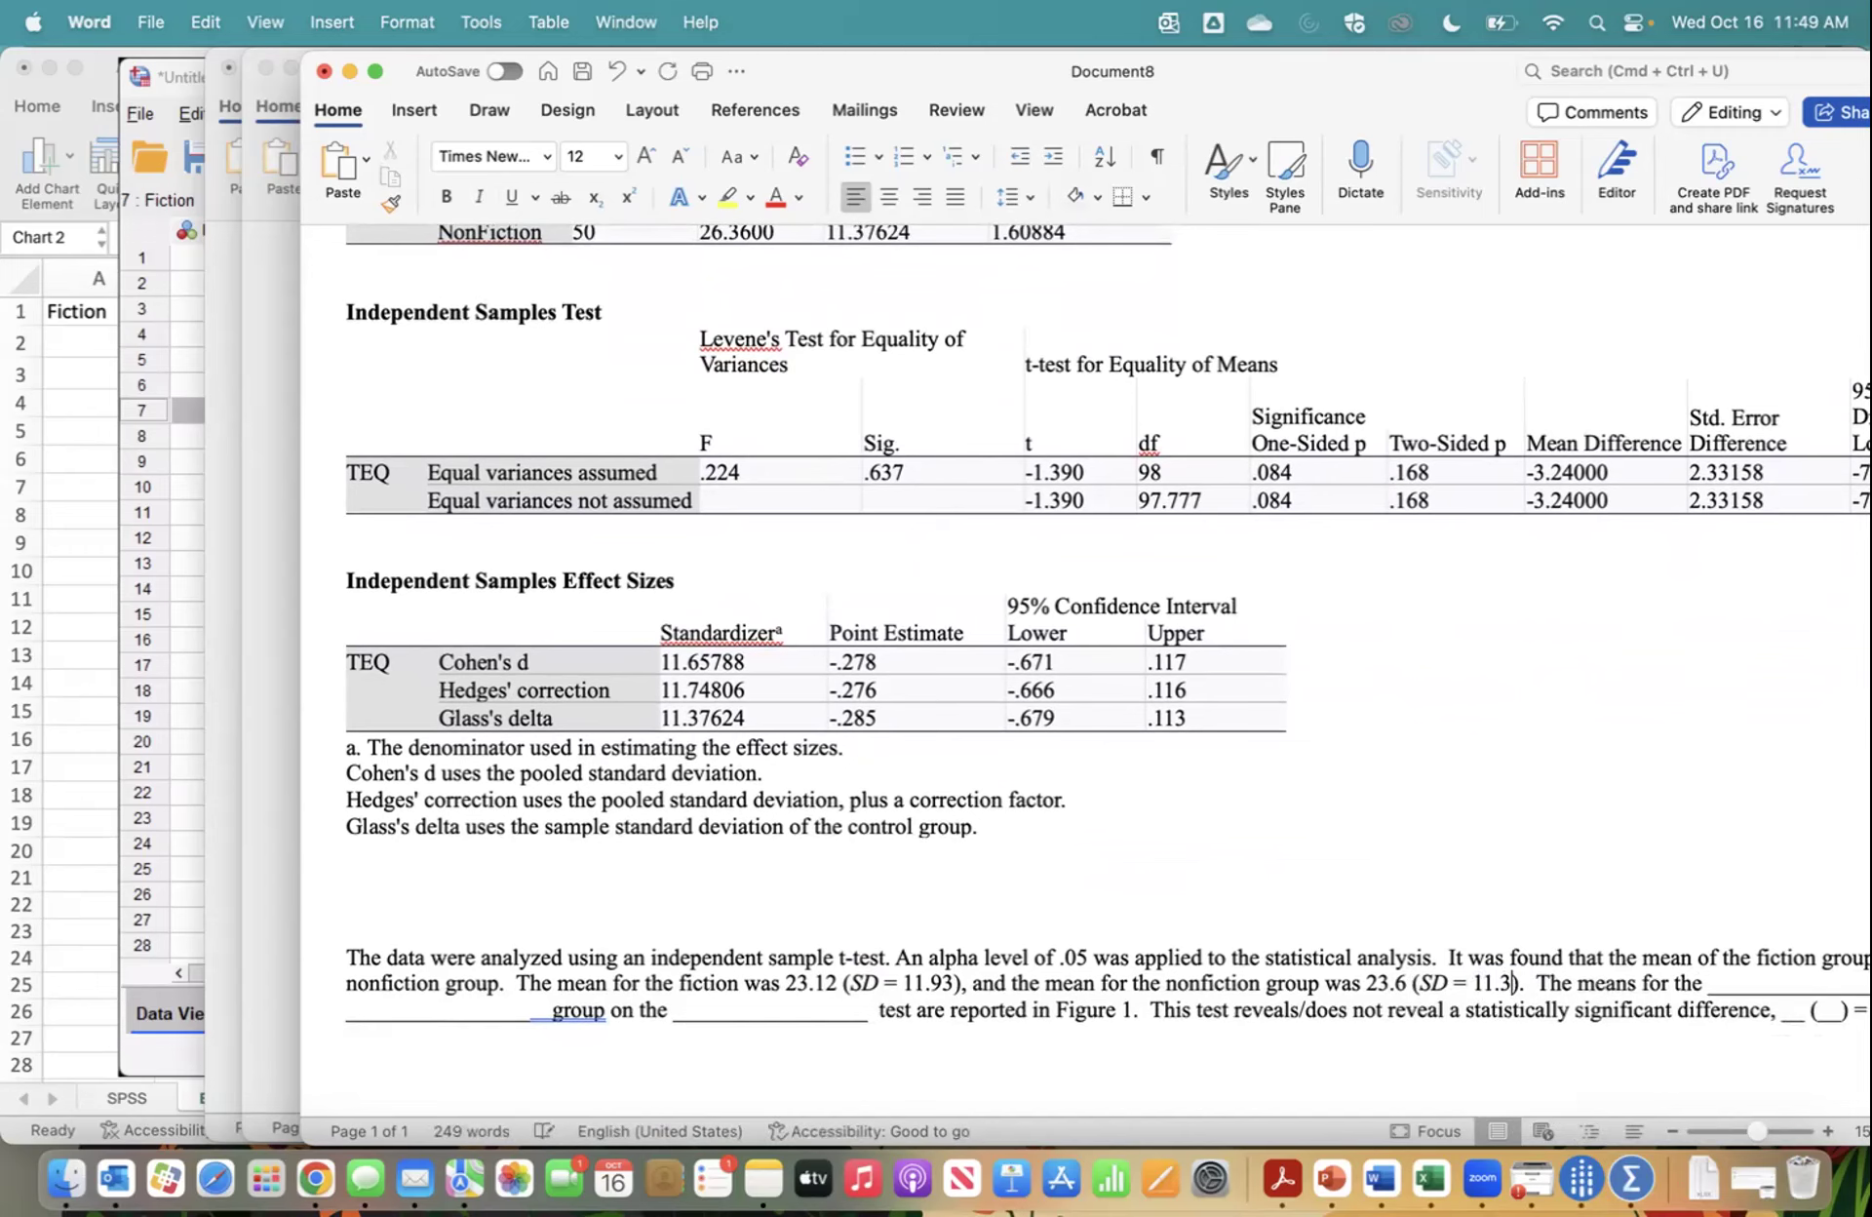
pyautogui.write('8')
# - Shorten the figure sentence to "The means are reported in Figure 1" by deleting the group and test wording with its blanks
pyautogui.hscroll(5, 1522, 970)
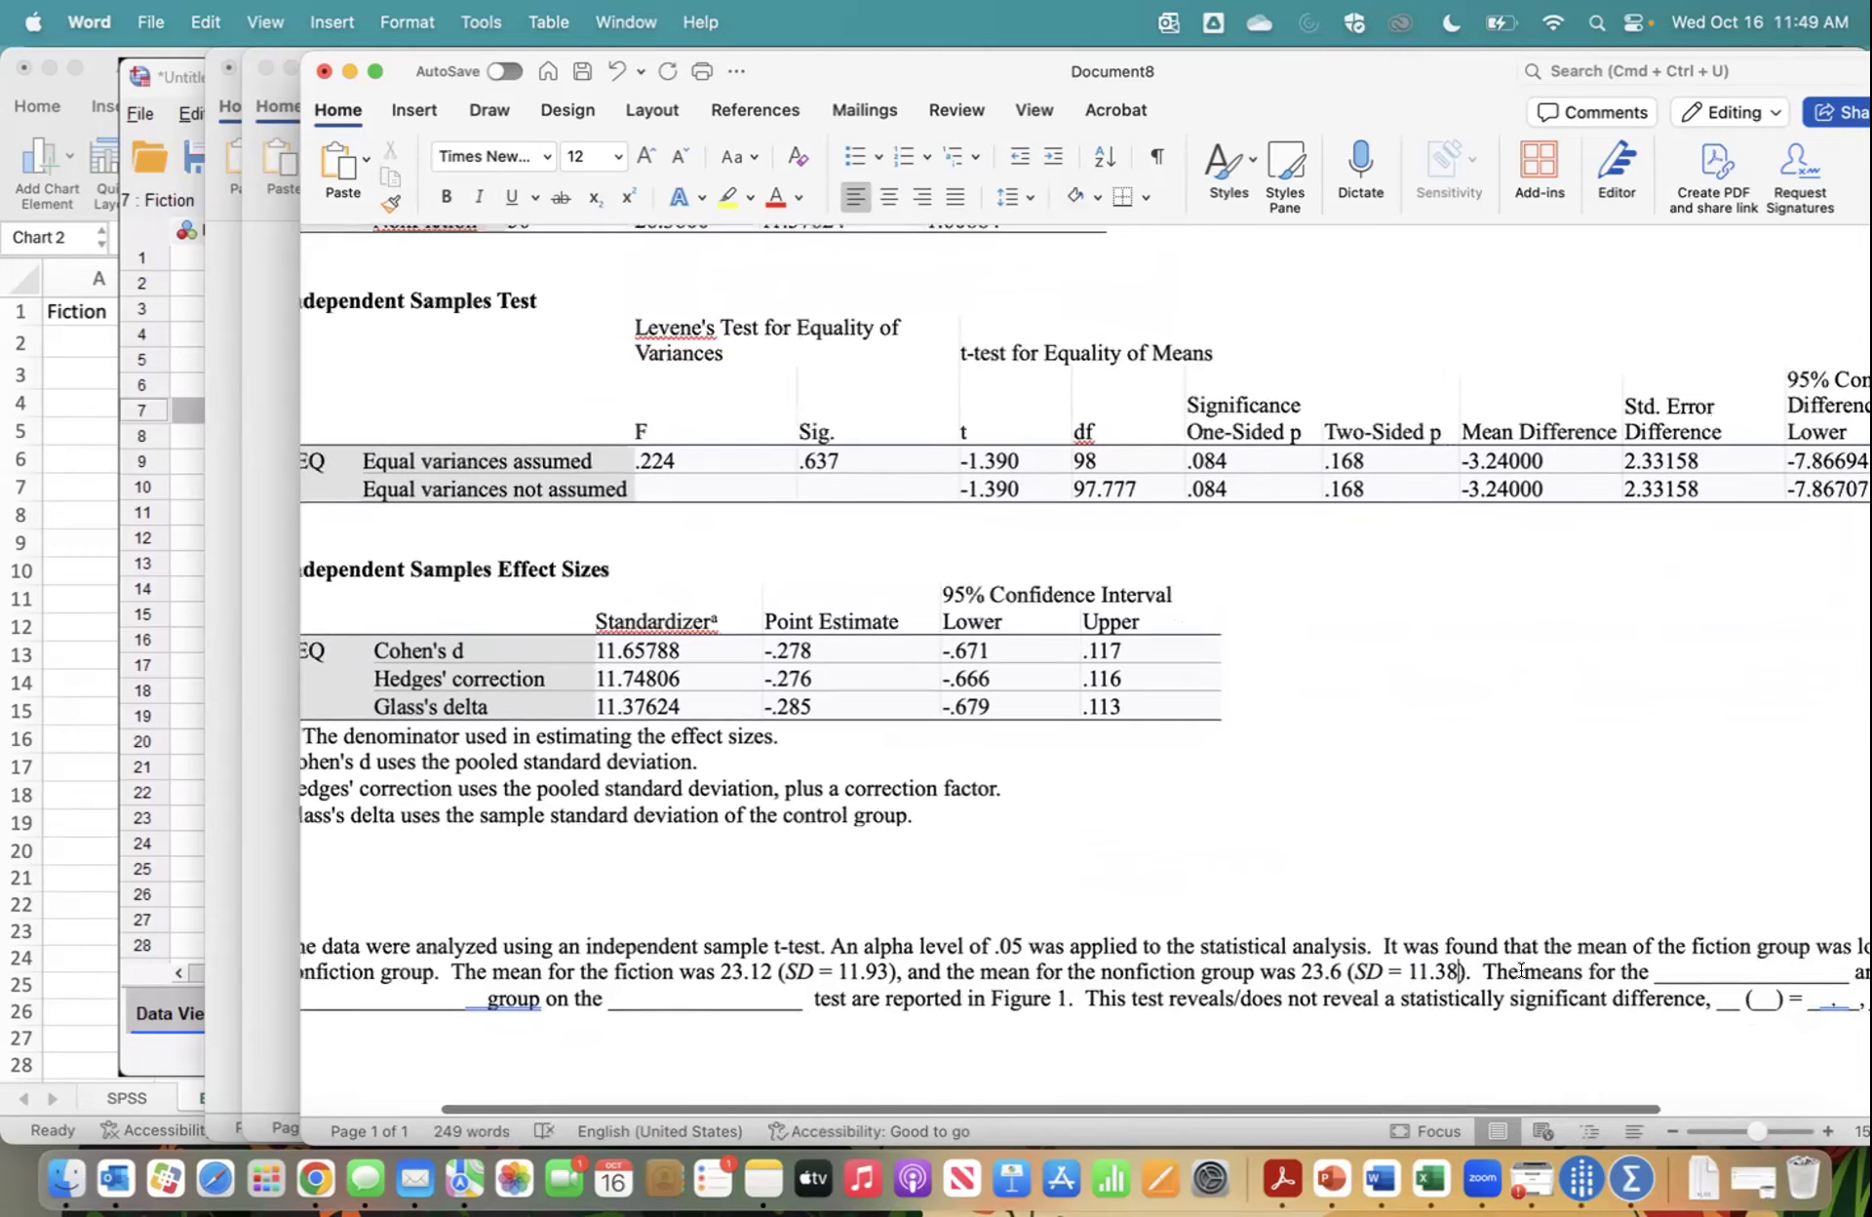
pyautogui.hscroll(-4, 1521, 970)
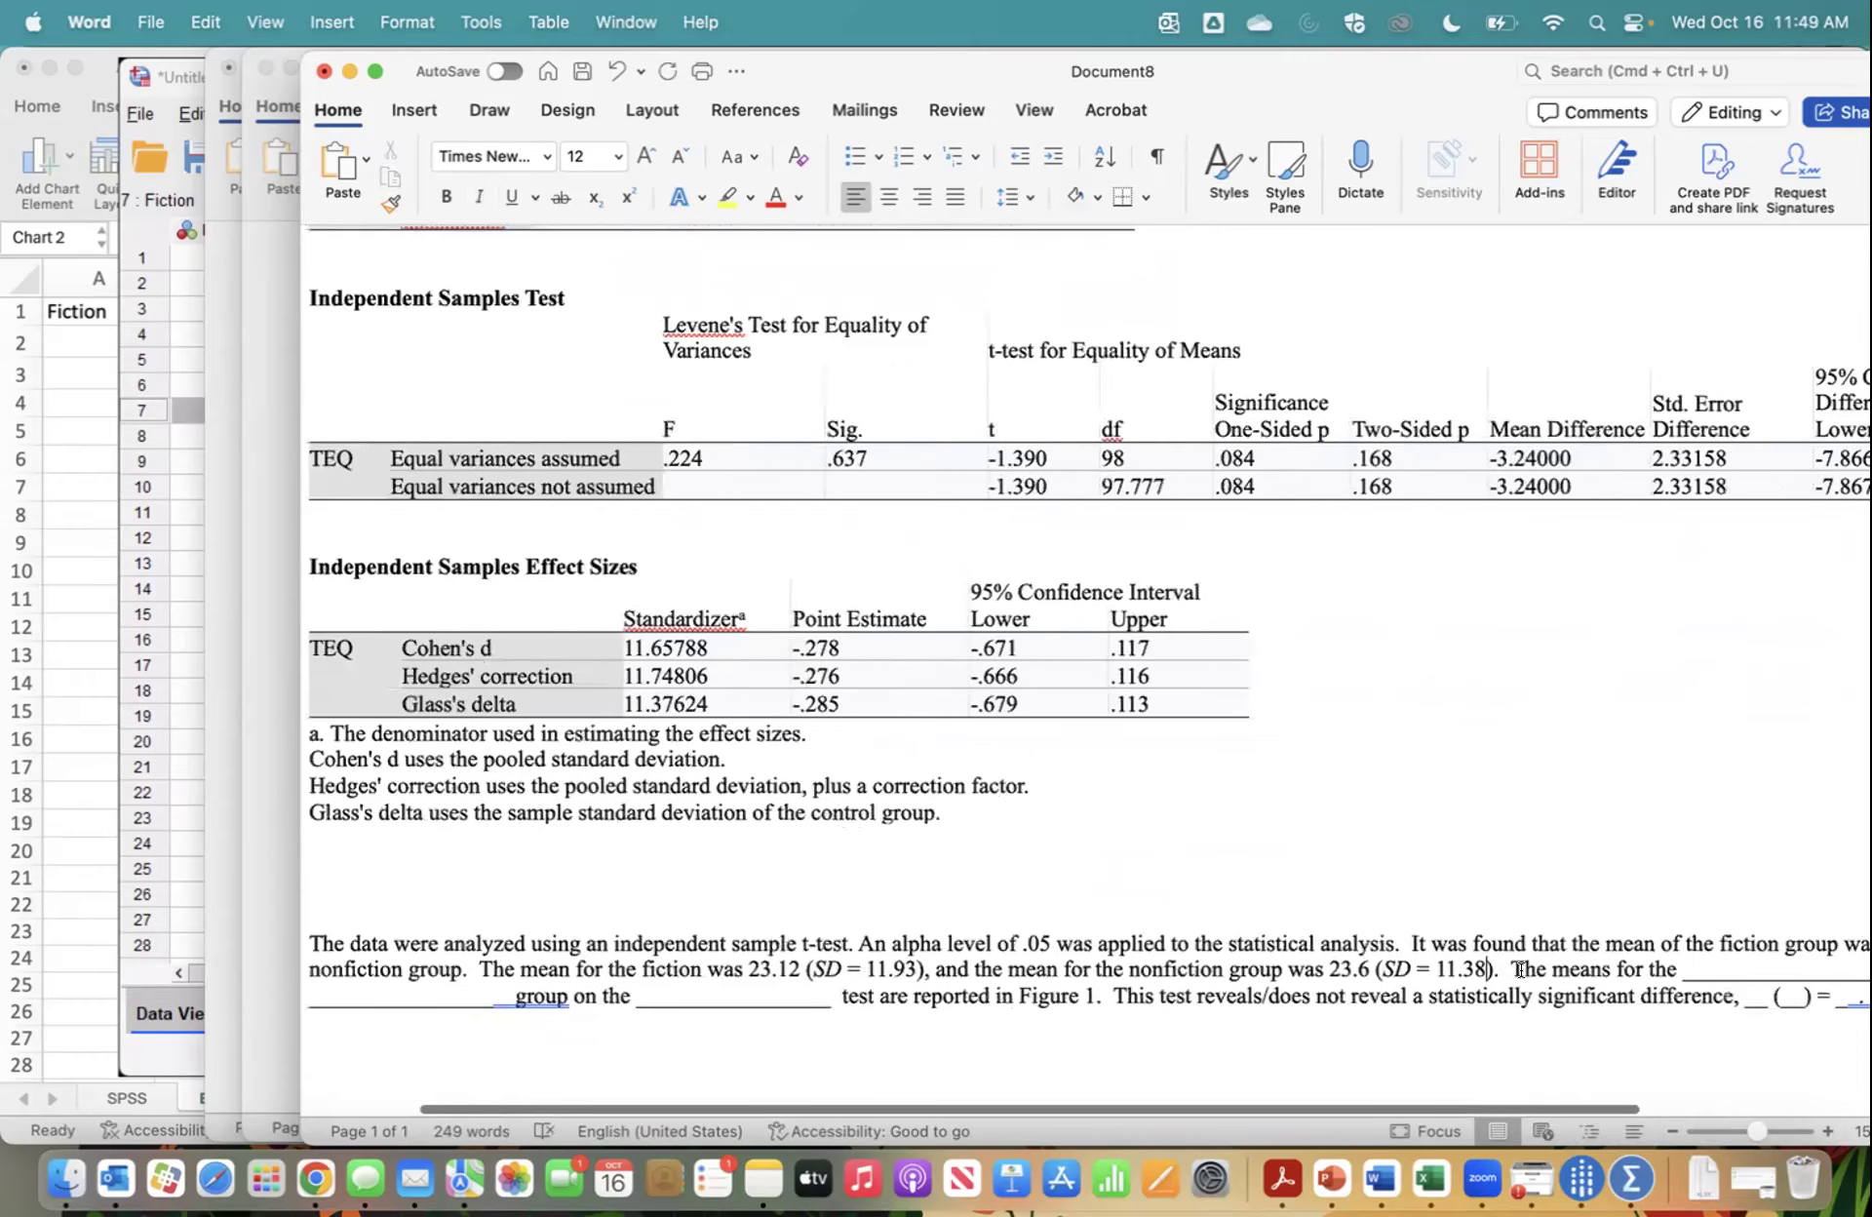
pyautogui.hscroll(4, 1521, 970)
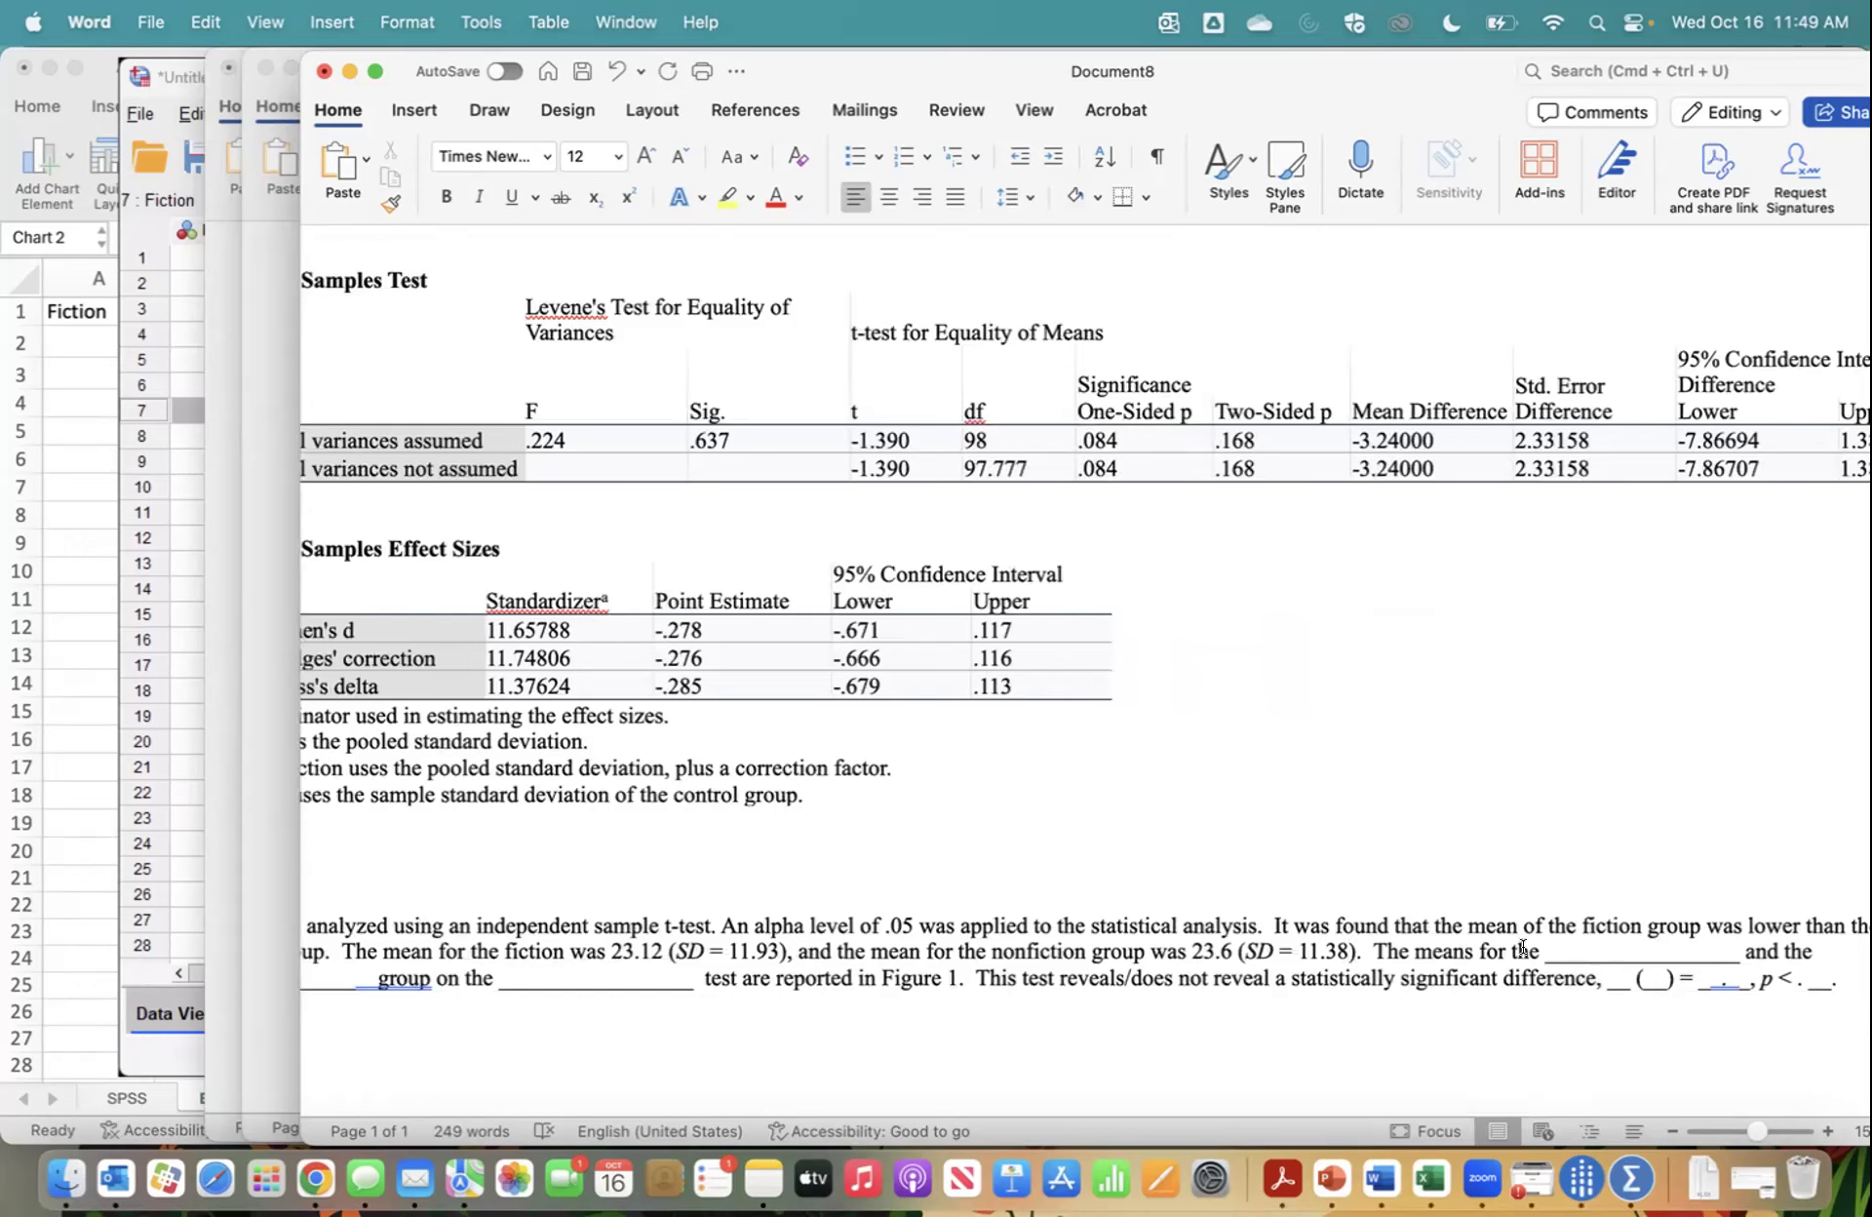
pyautogui.click(1516, 950)
pyautogui.moveTo(1480, 950); pyautogui.dragTo(704, 980)
pyautogui.press('BackSpace')
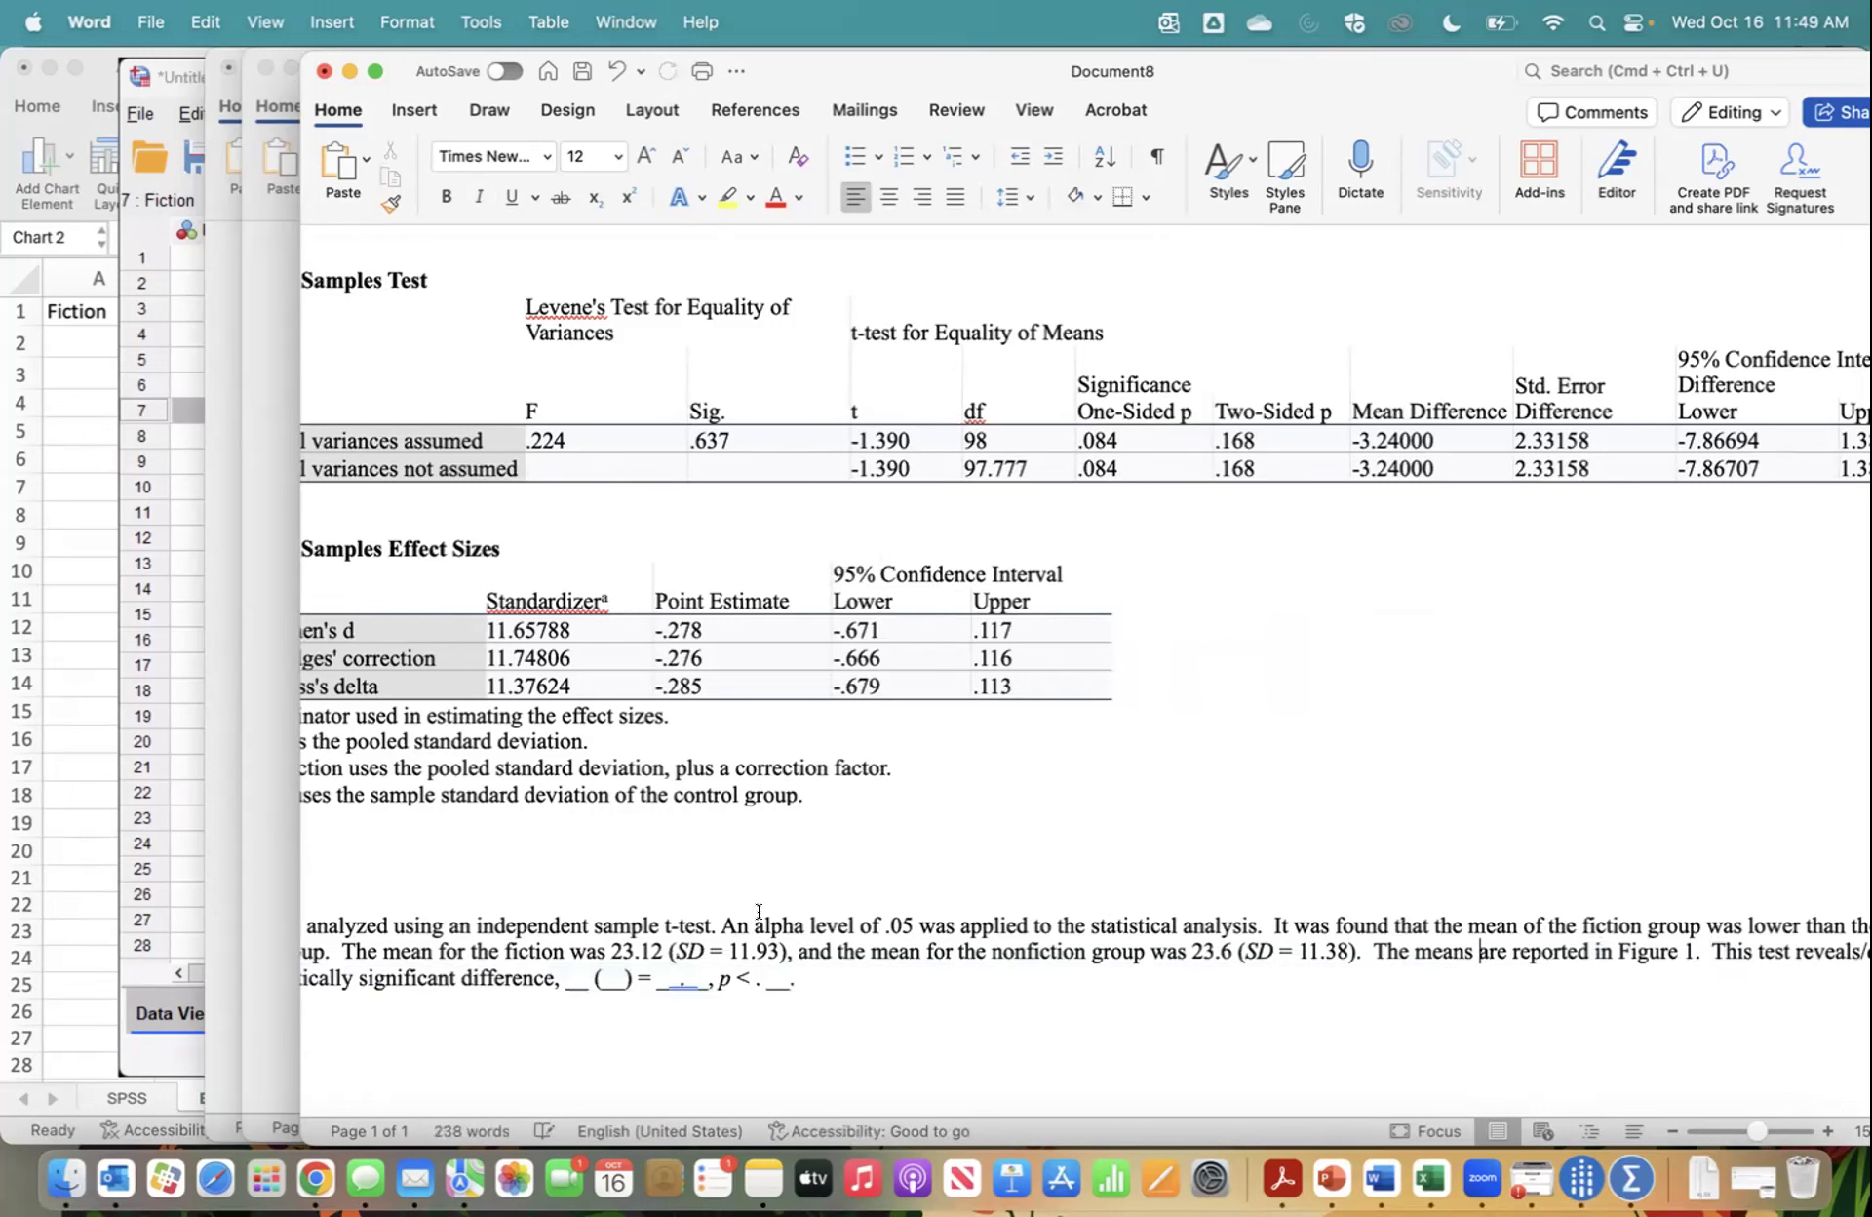
# - Remove "reveals/" from the significance sentence so that it reads "This test does not reveal"
pyautogui.scroll(-1, 930, 970)
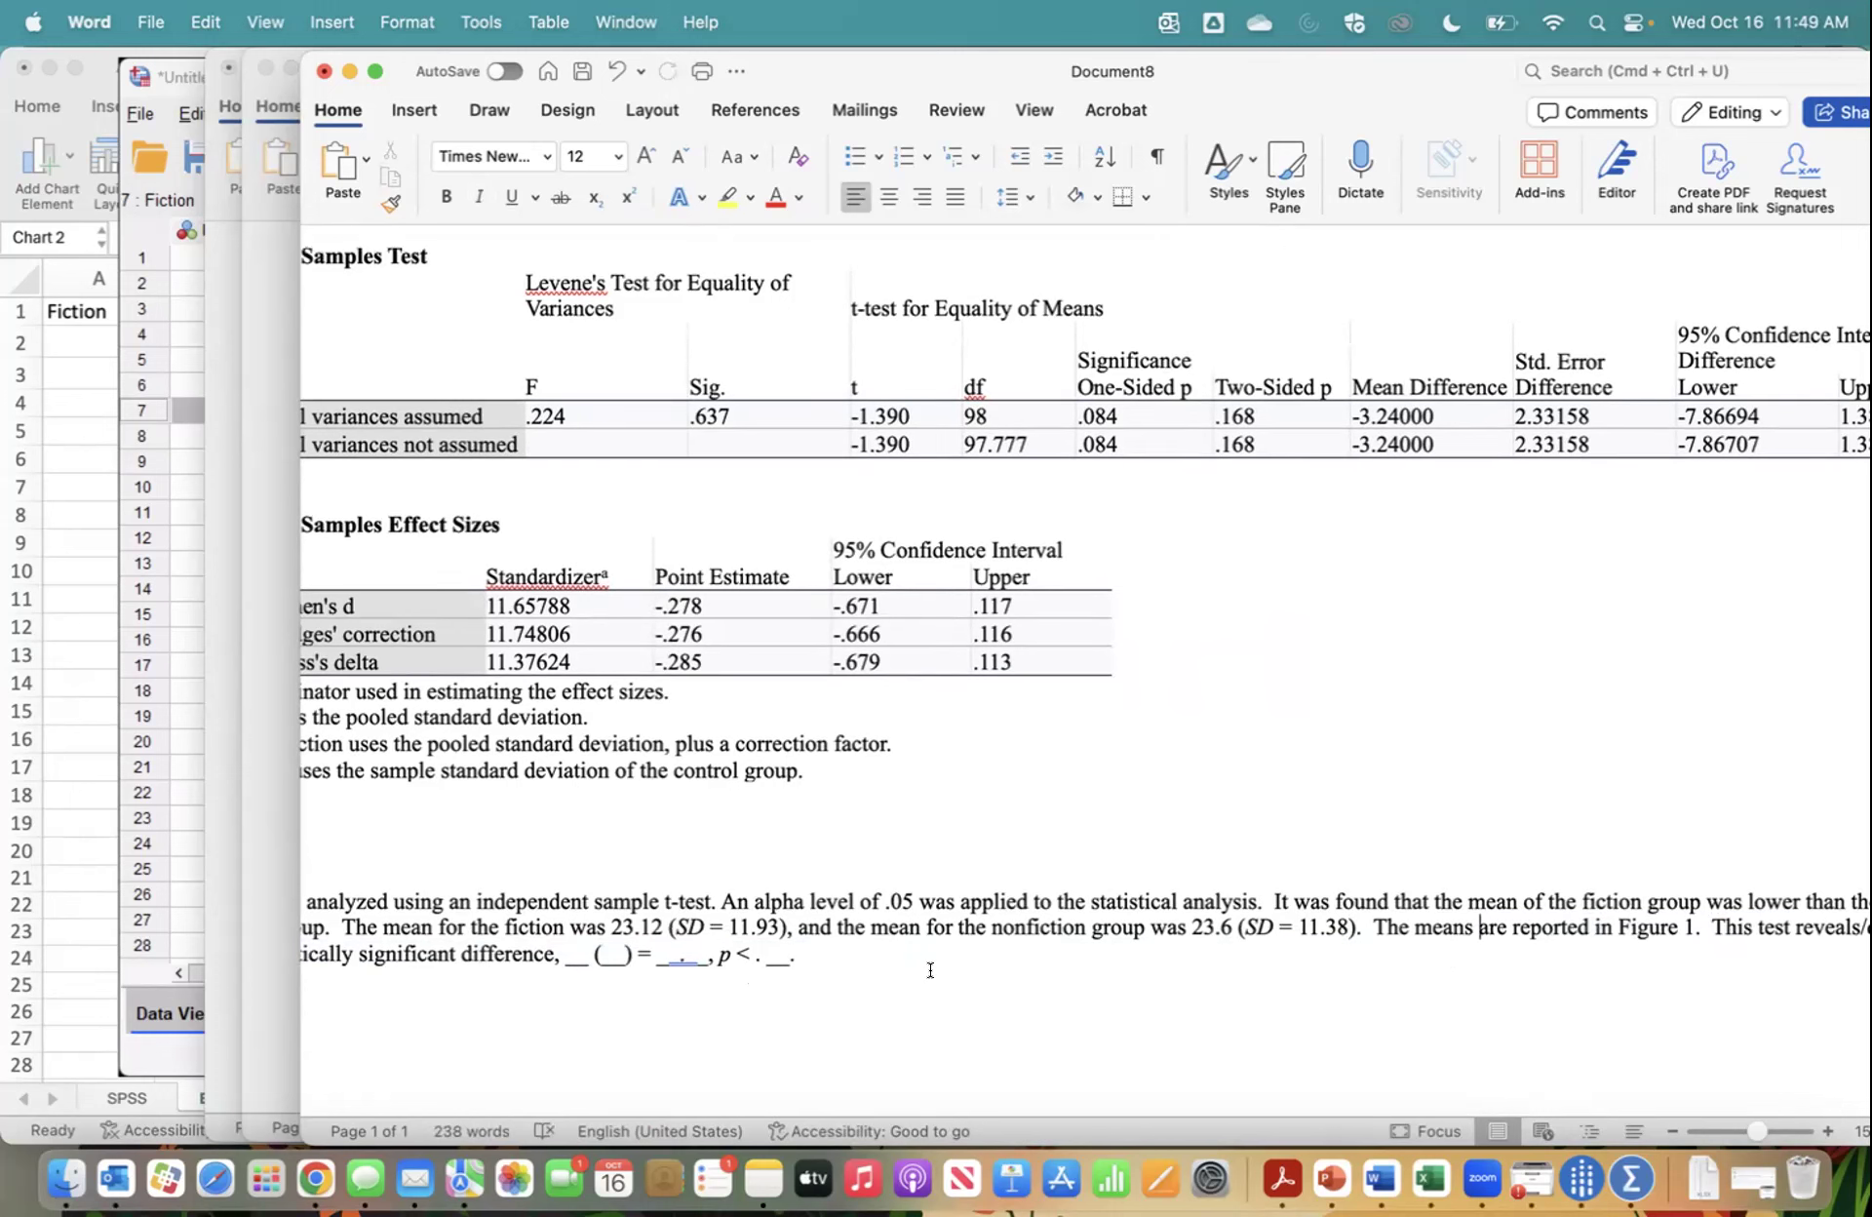
pyautogui.hscroll(-5, 930, 971)
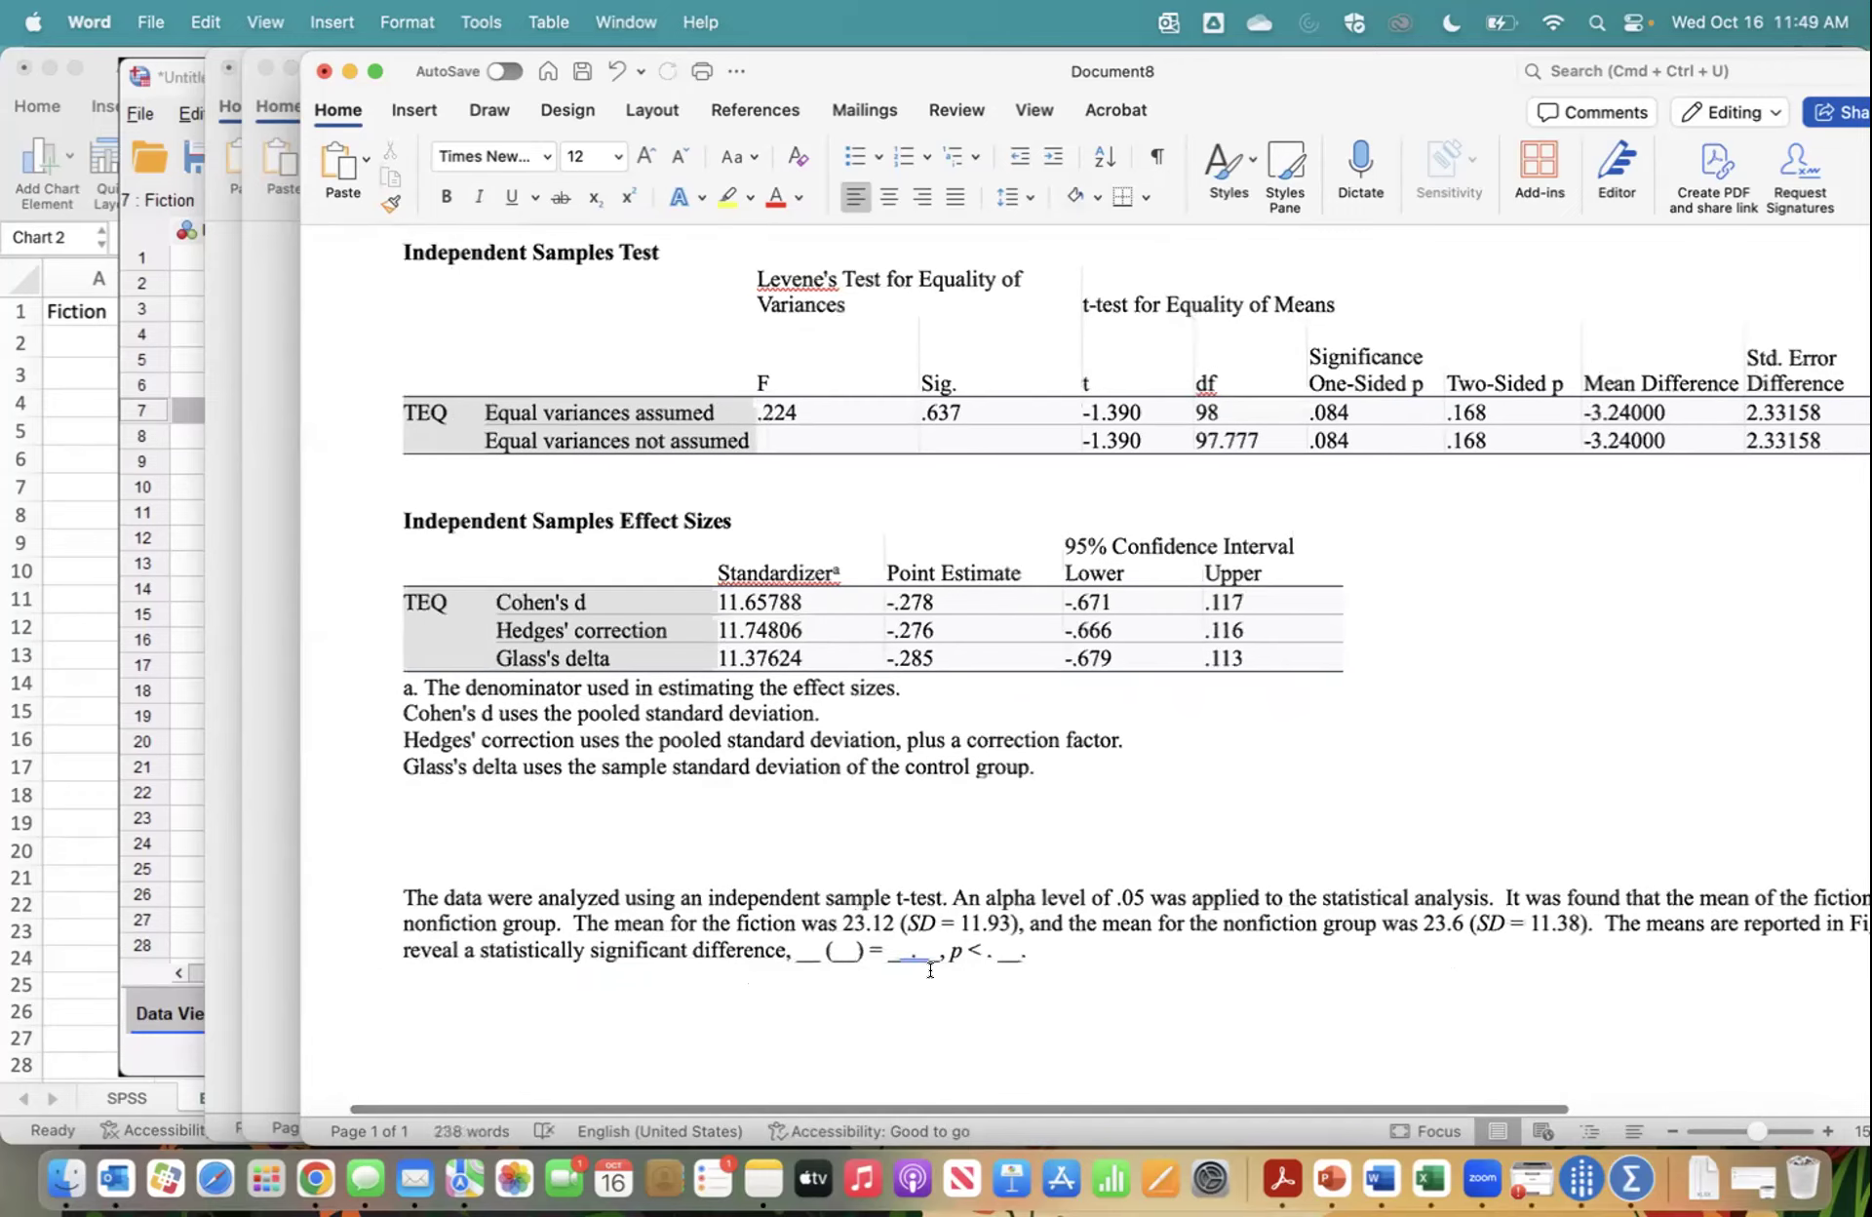
pyautogui.hscroll(8, 930, 970)
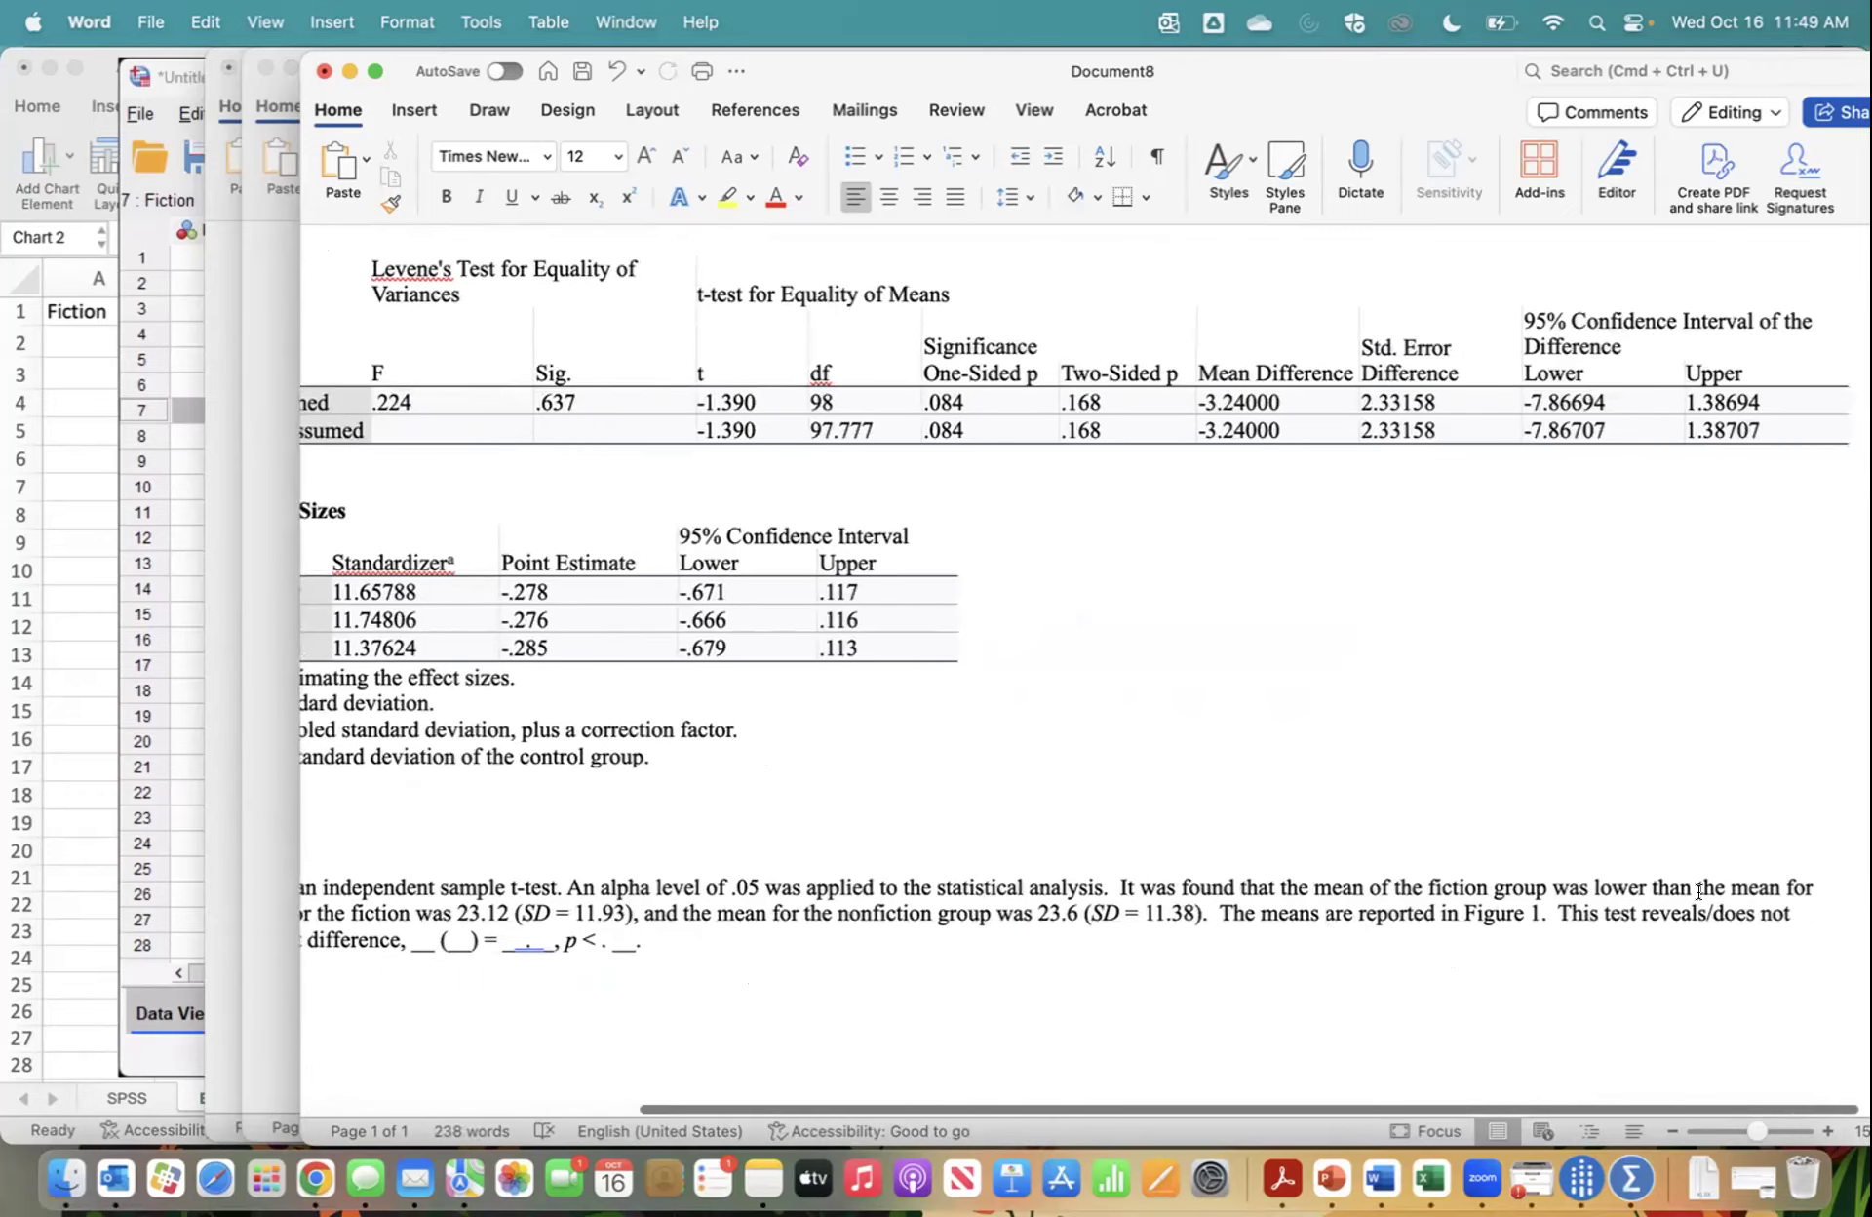
pyautogui.doubleClick(1707, 909)
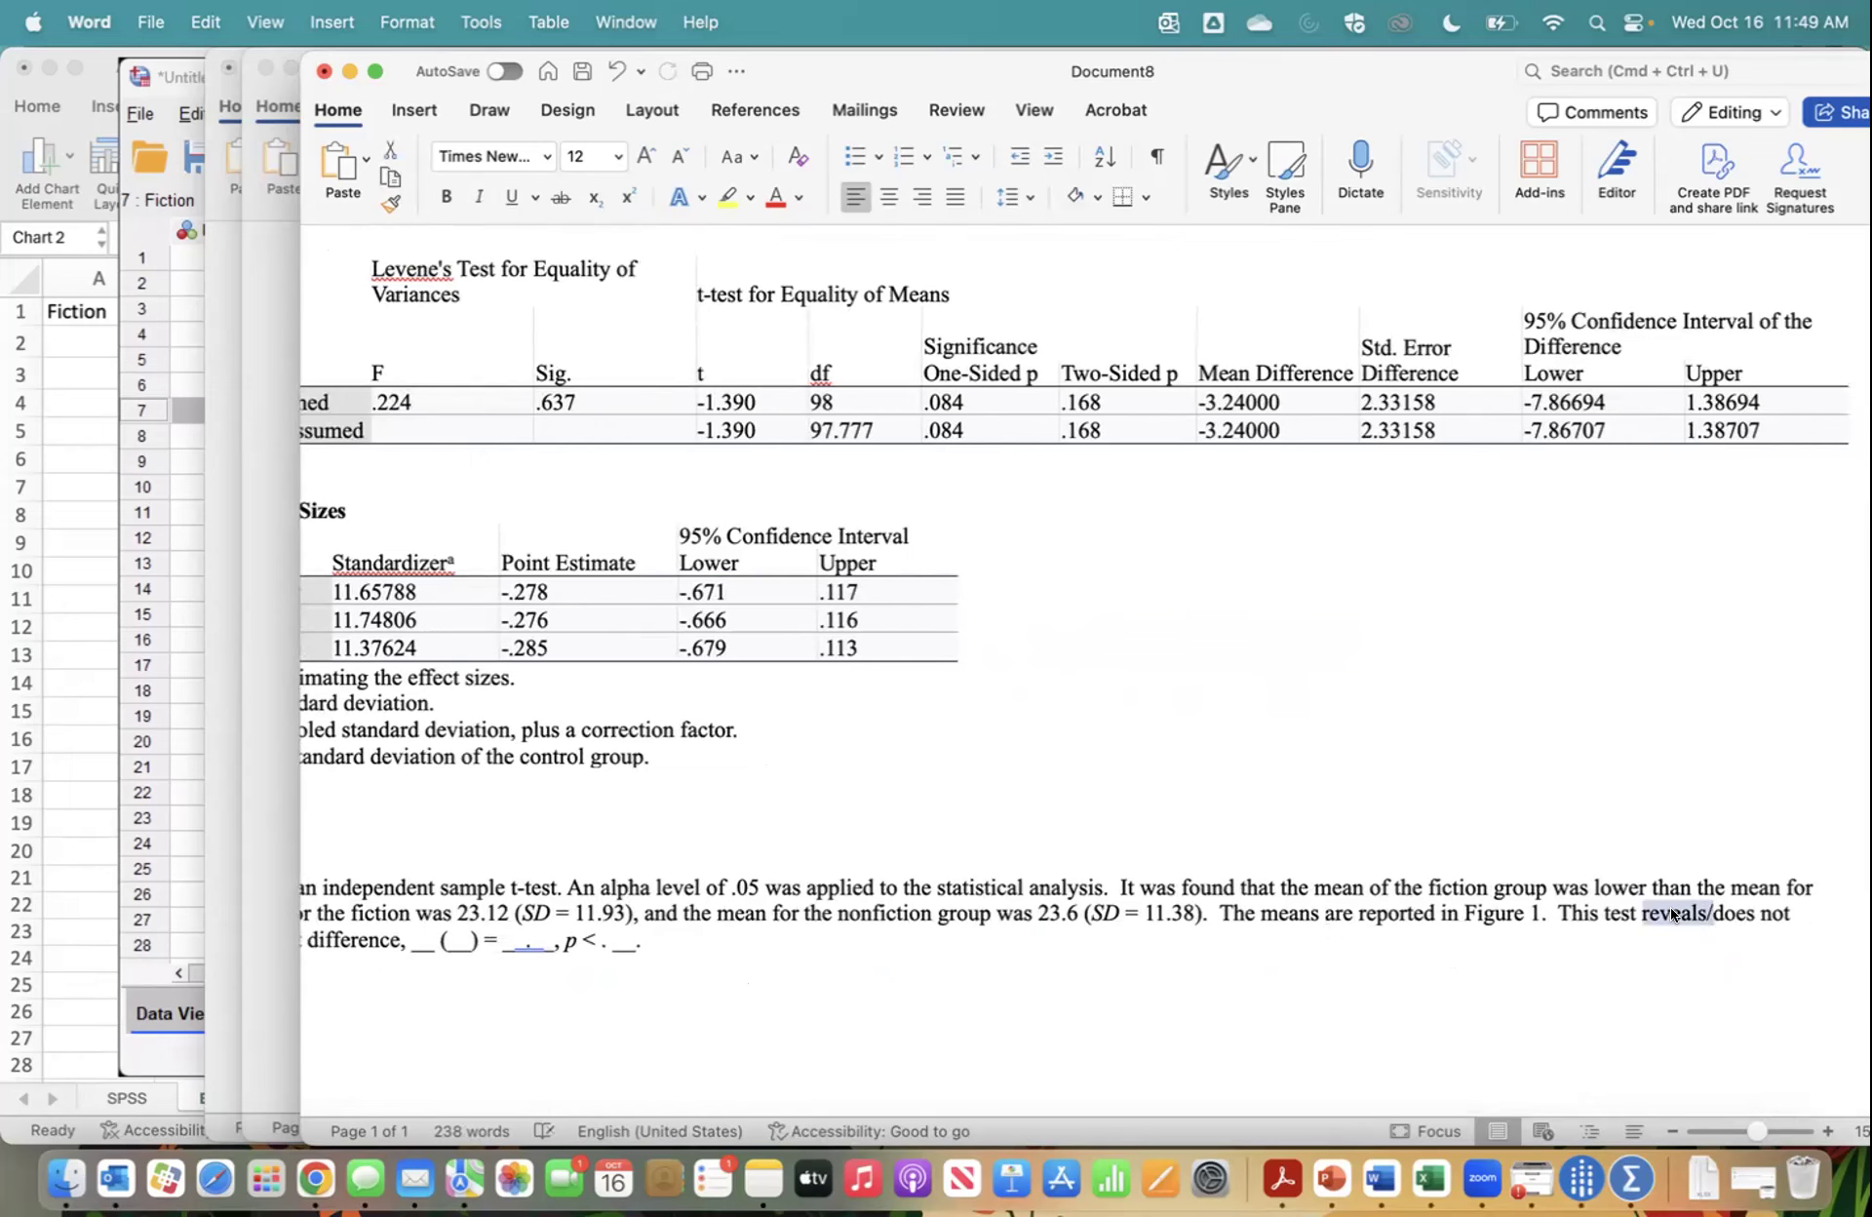
pyautogui.press('BackSpace')
pyautogui.scroll(-3, 1203, 812)
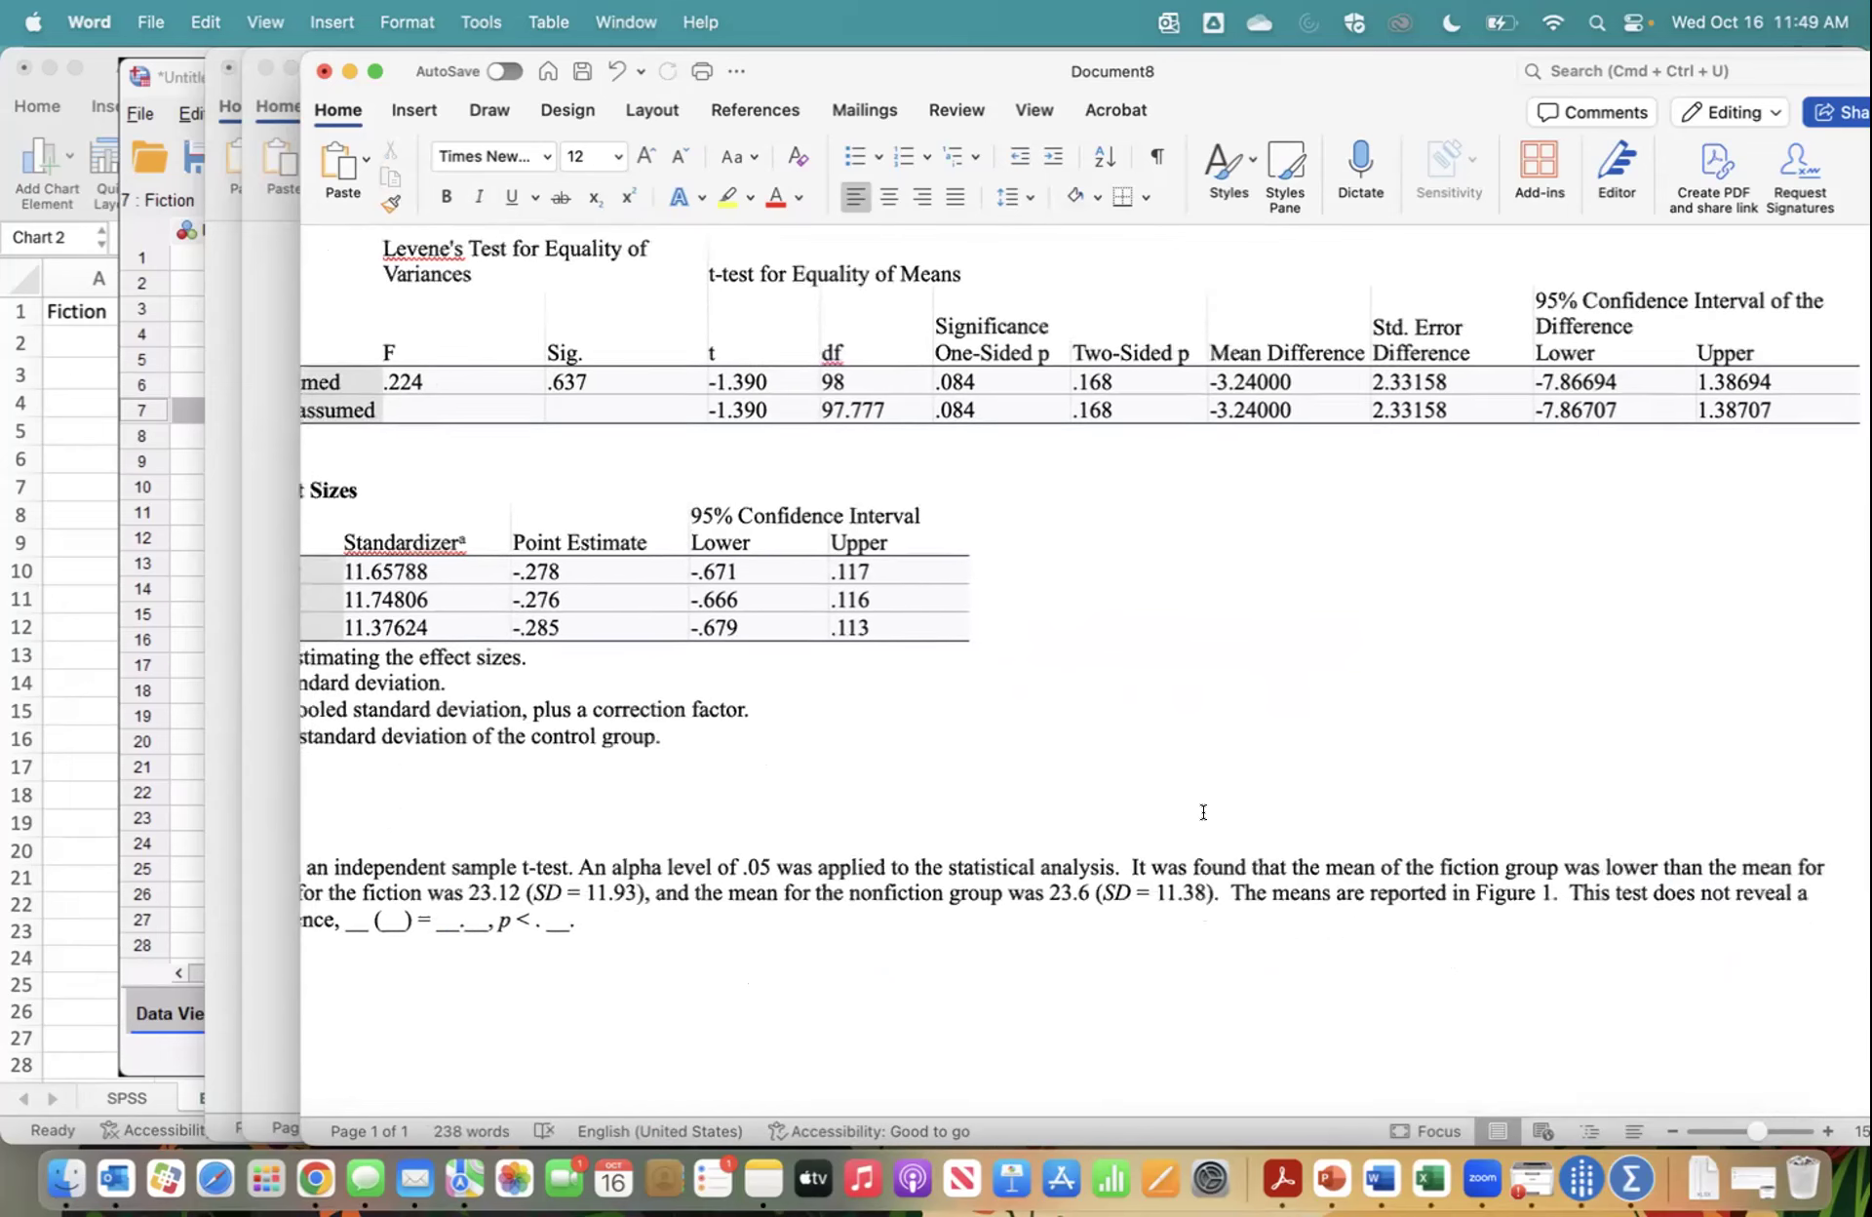
# - Replace the test-symbol blank after "statistically significant difference," with an italic t
pyautogui.hscroll(-6, 880, 887)
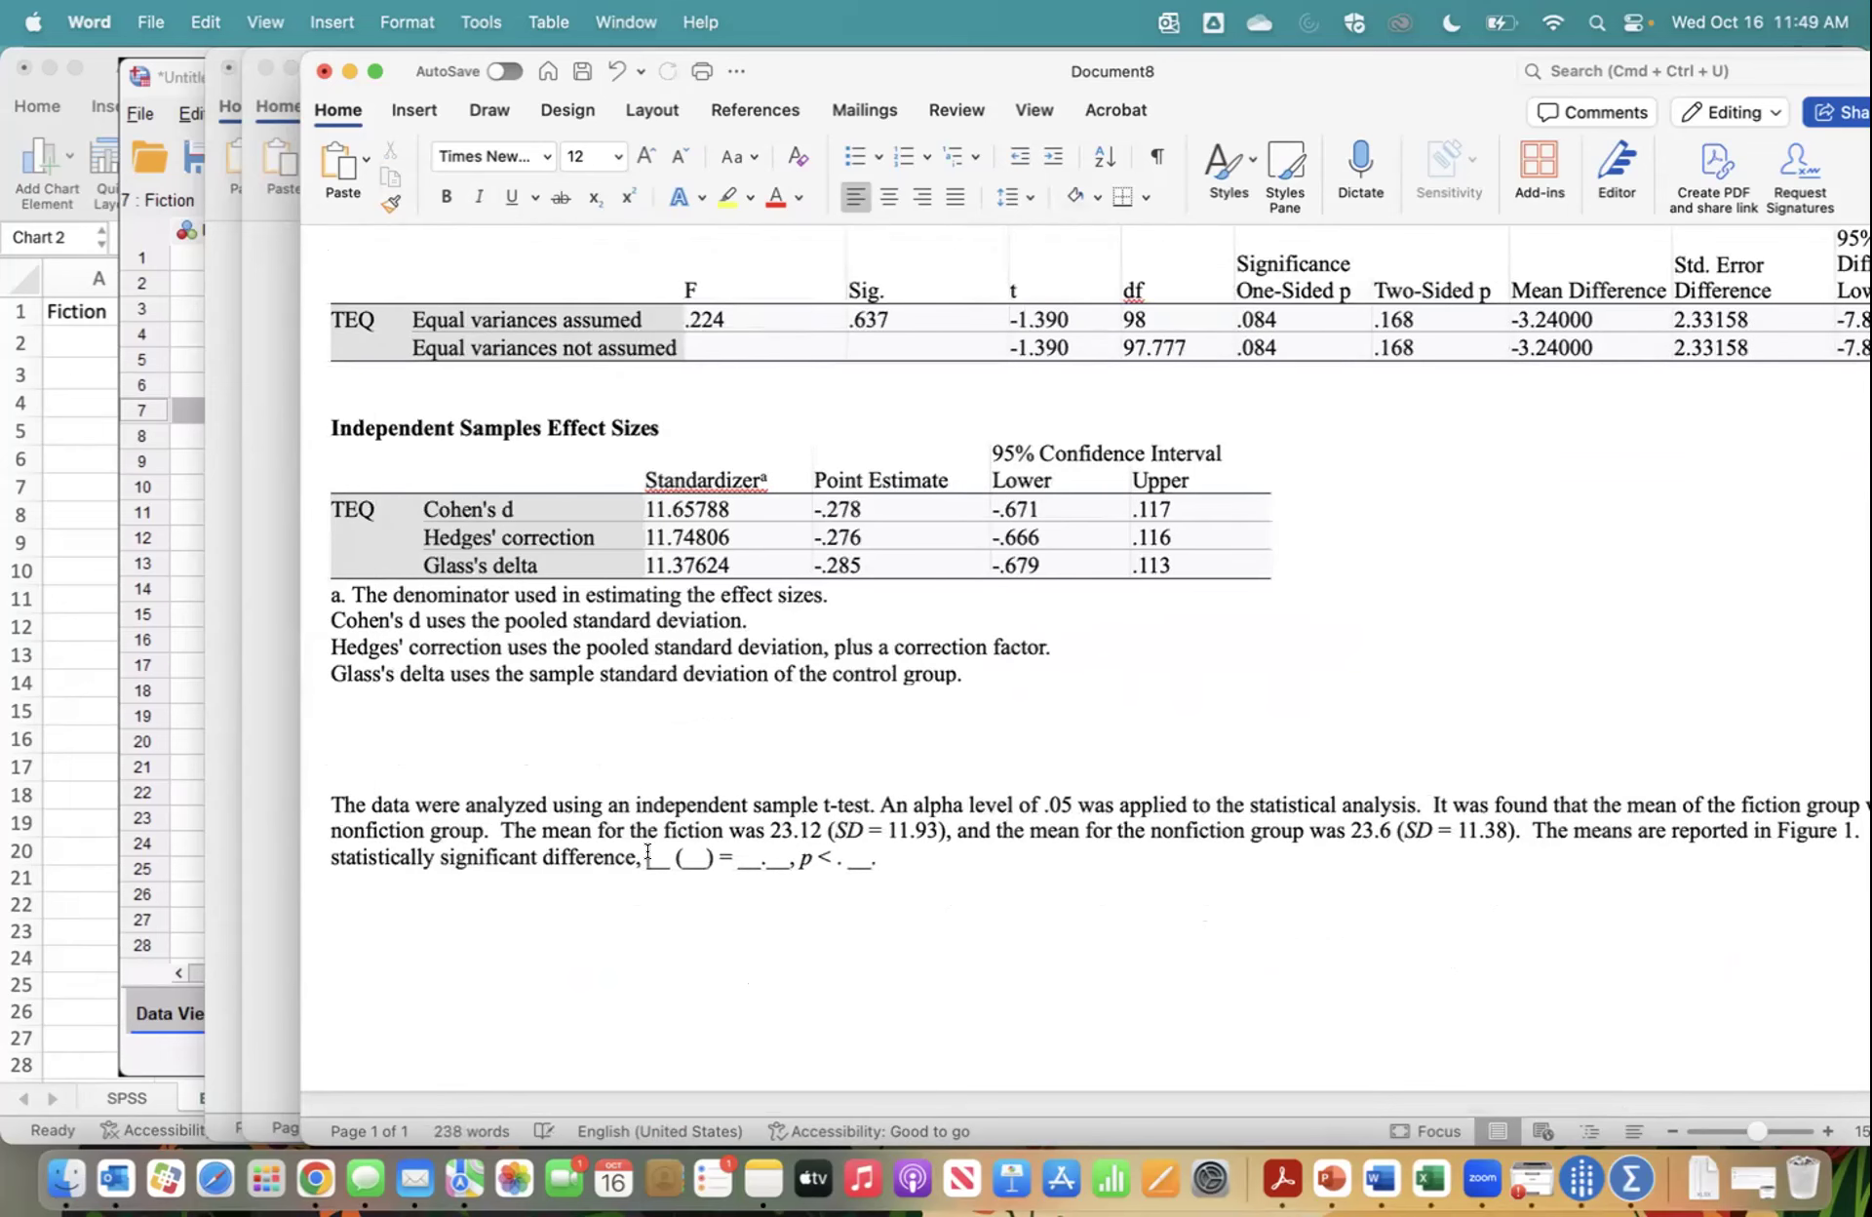
pyautogui.doubleClick(659, 856)
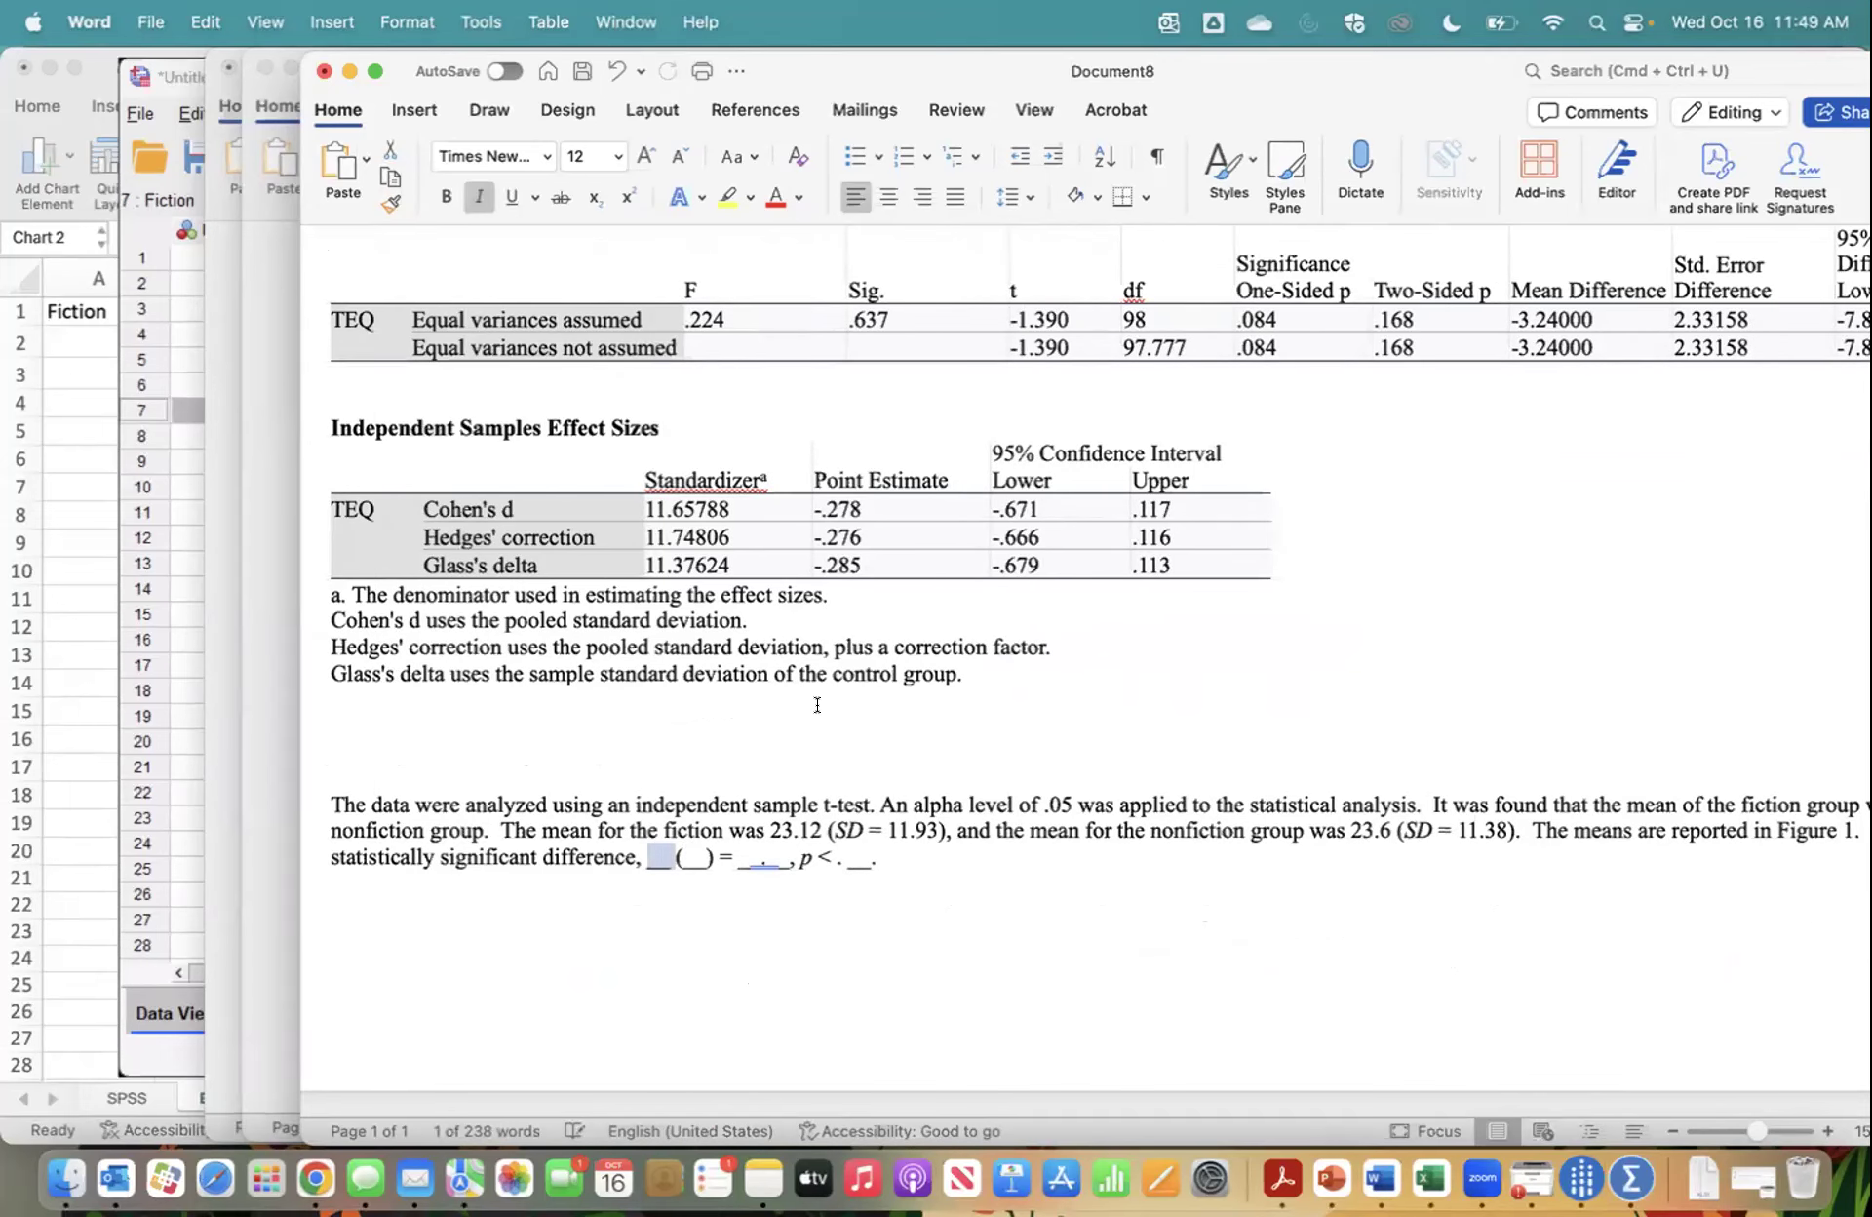
pyautogui.write('t ')
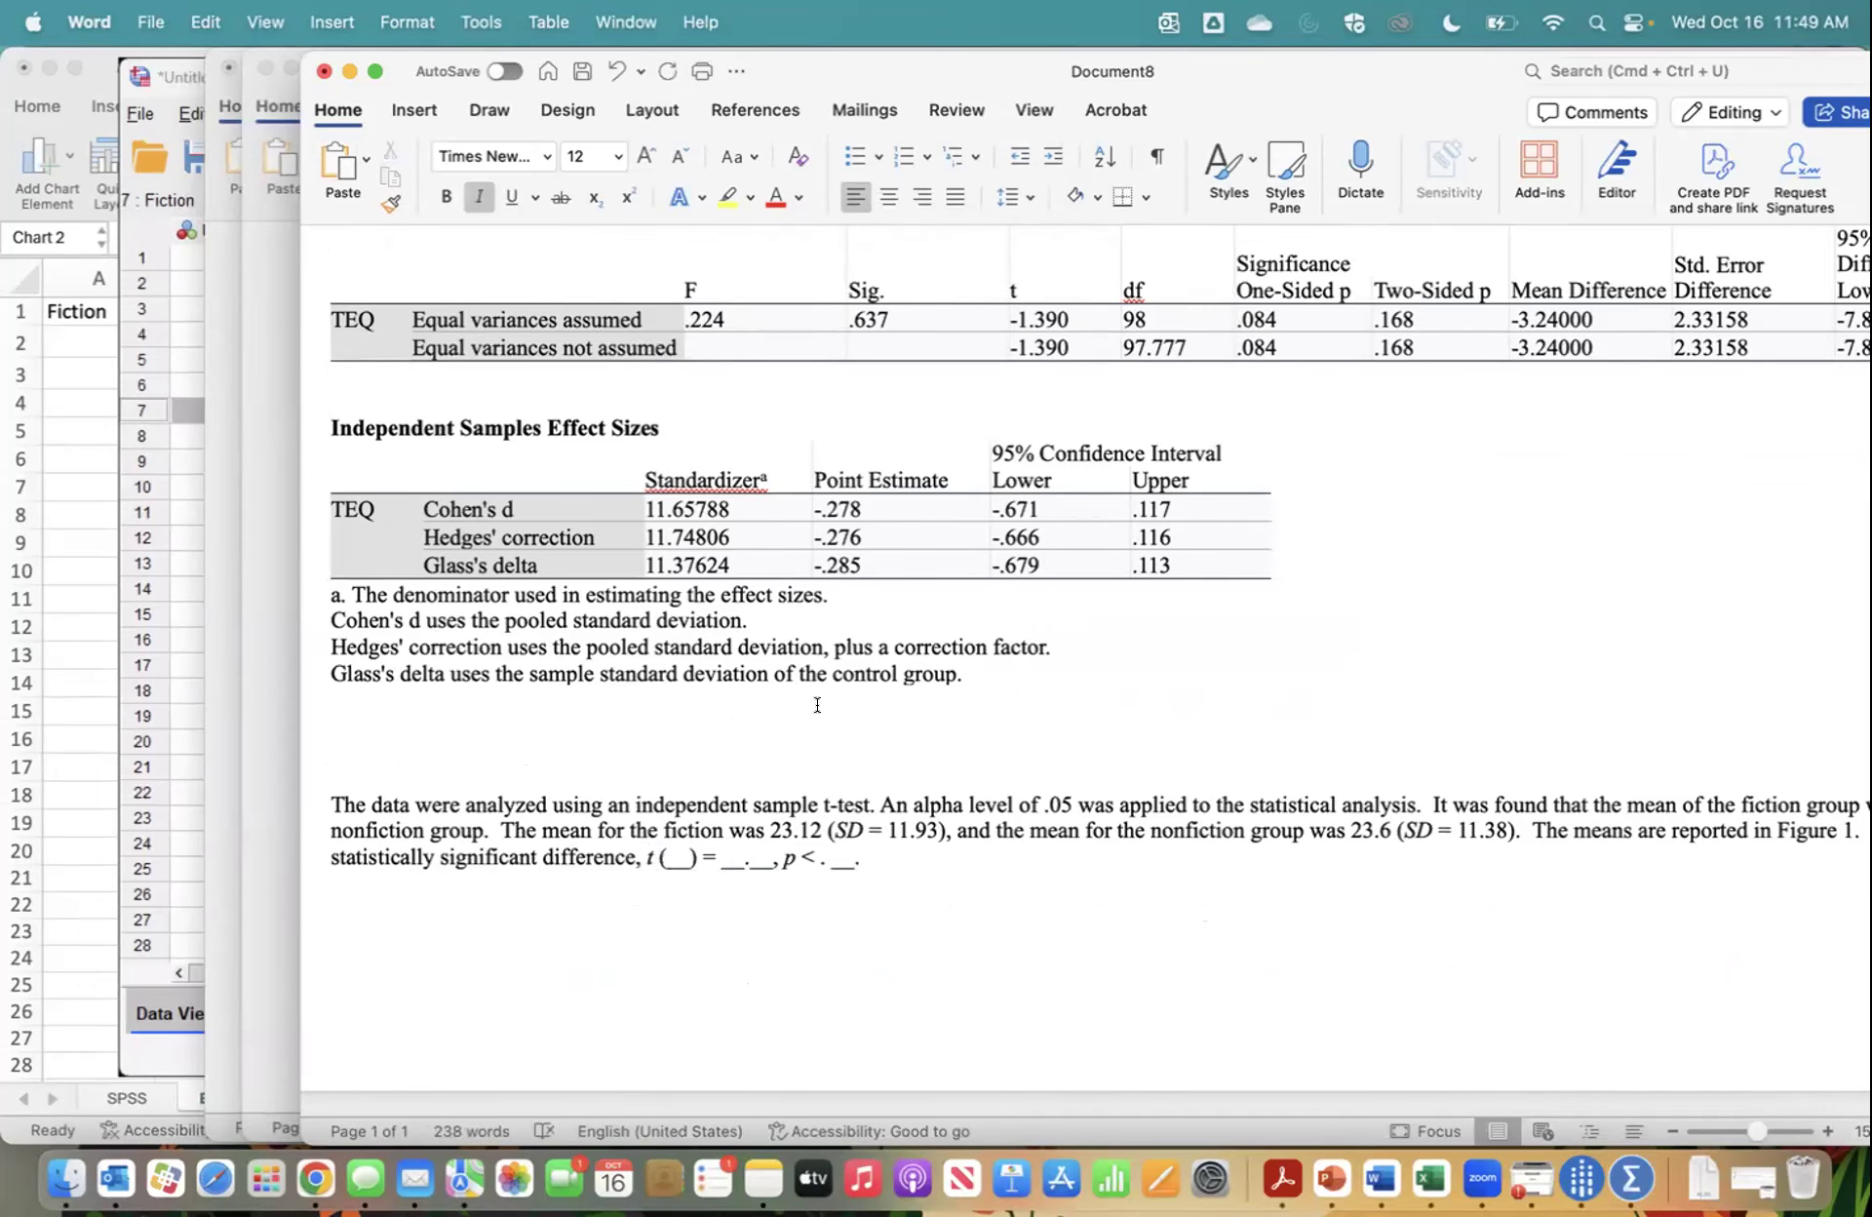
# - Add "= 1.39" after the t symbol, with the equals sign and value not italicized
pyautogui.write('=')
pyautogui.hotkey('shift', 'Left')
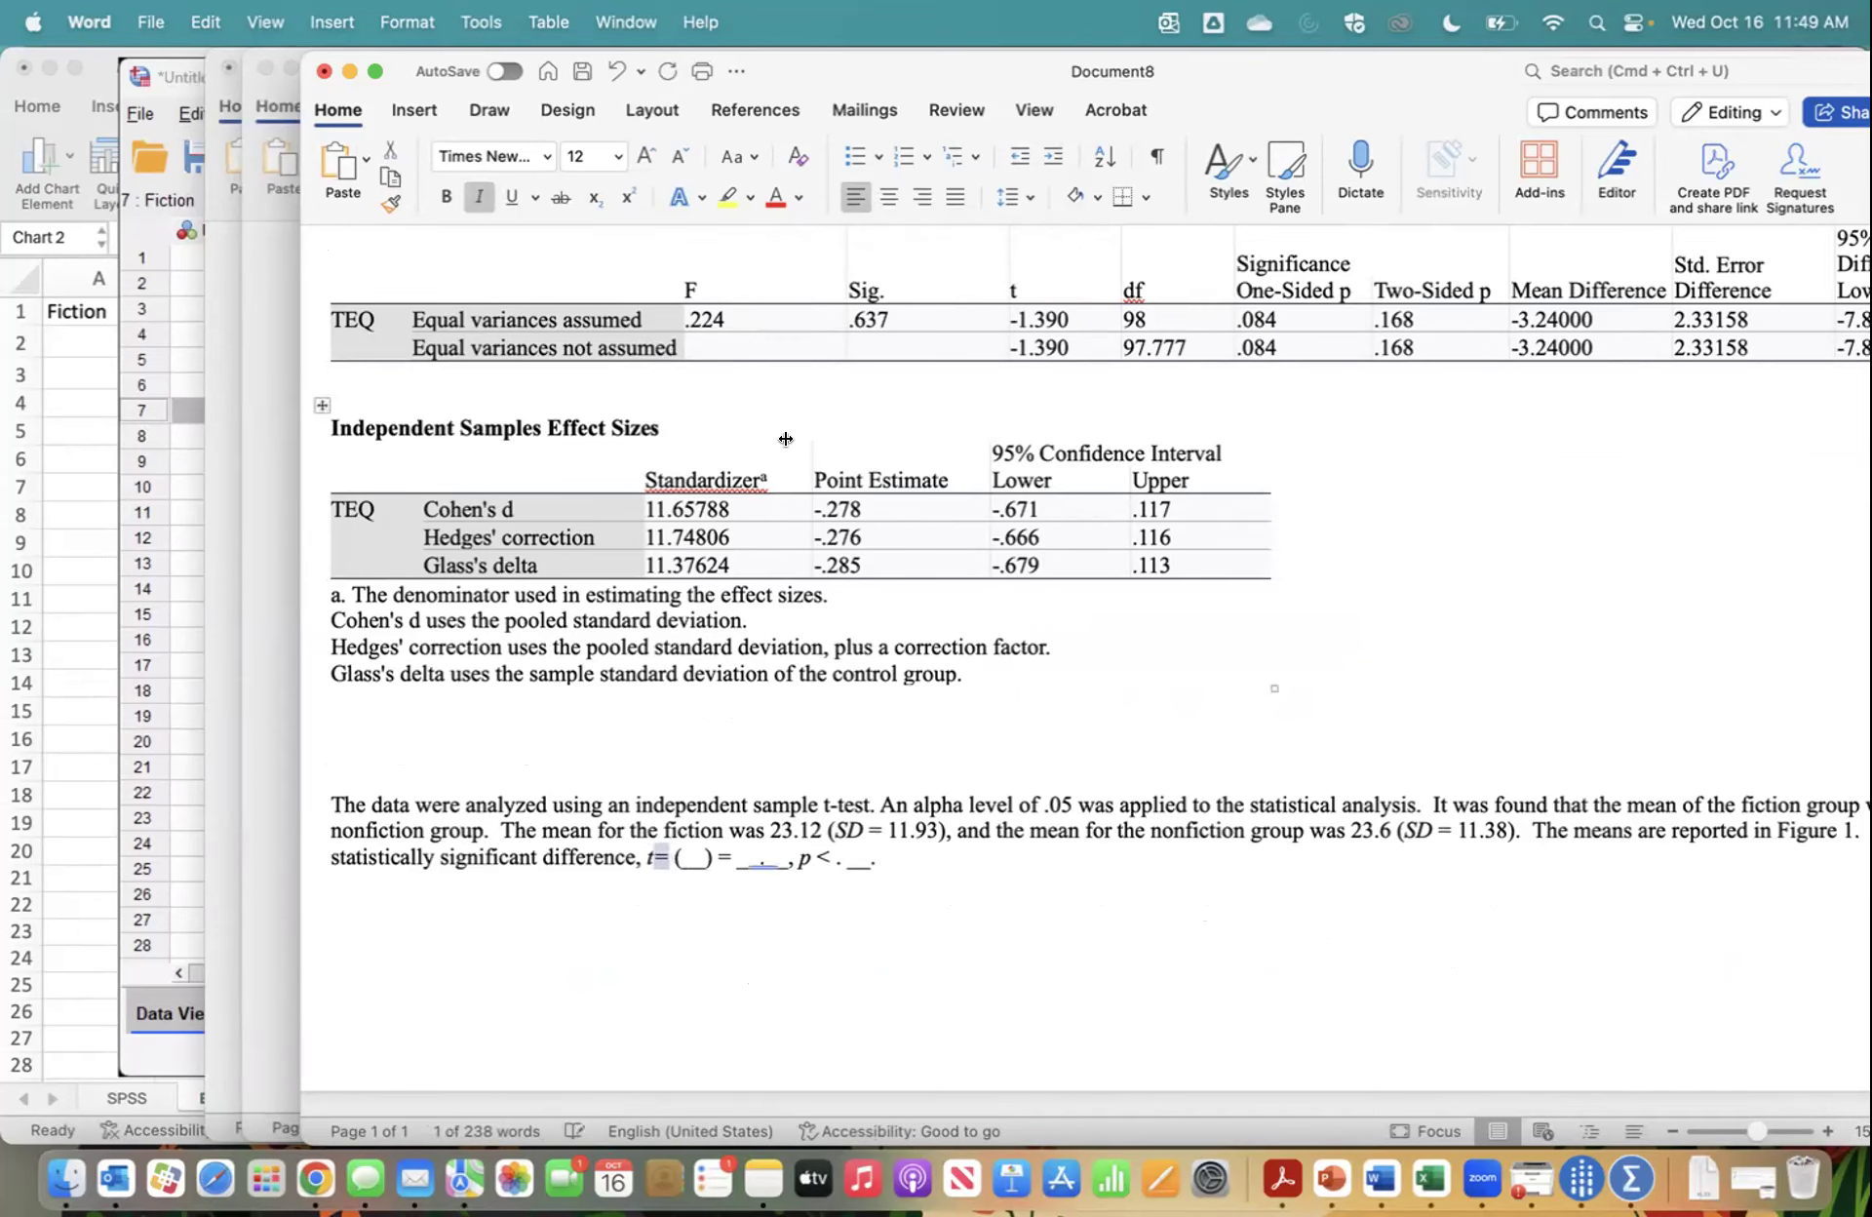
pyautogui.hscroll(1, 554, 282)
pyautogui.press('super+i')
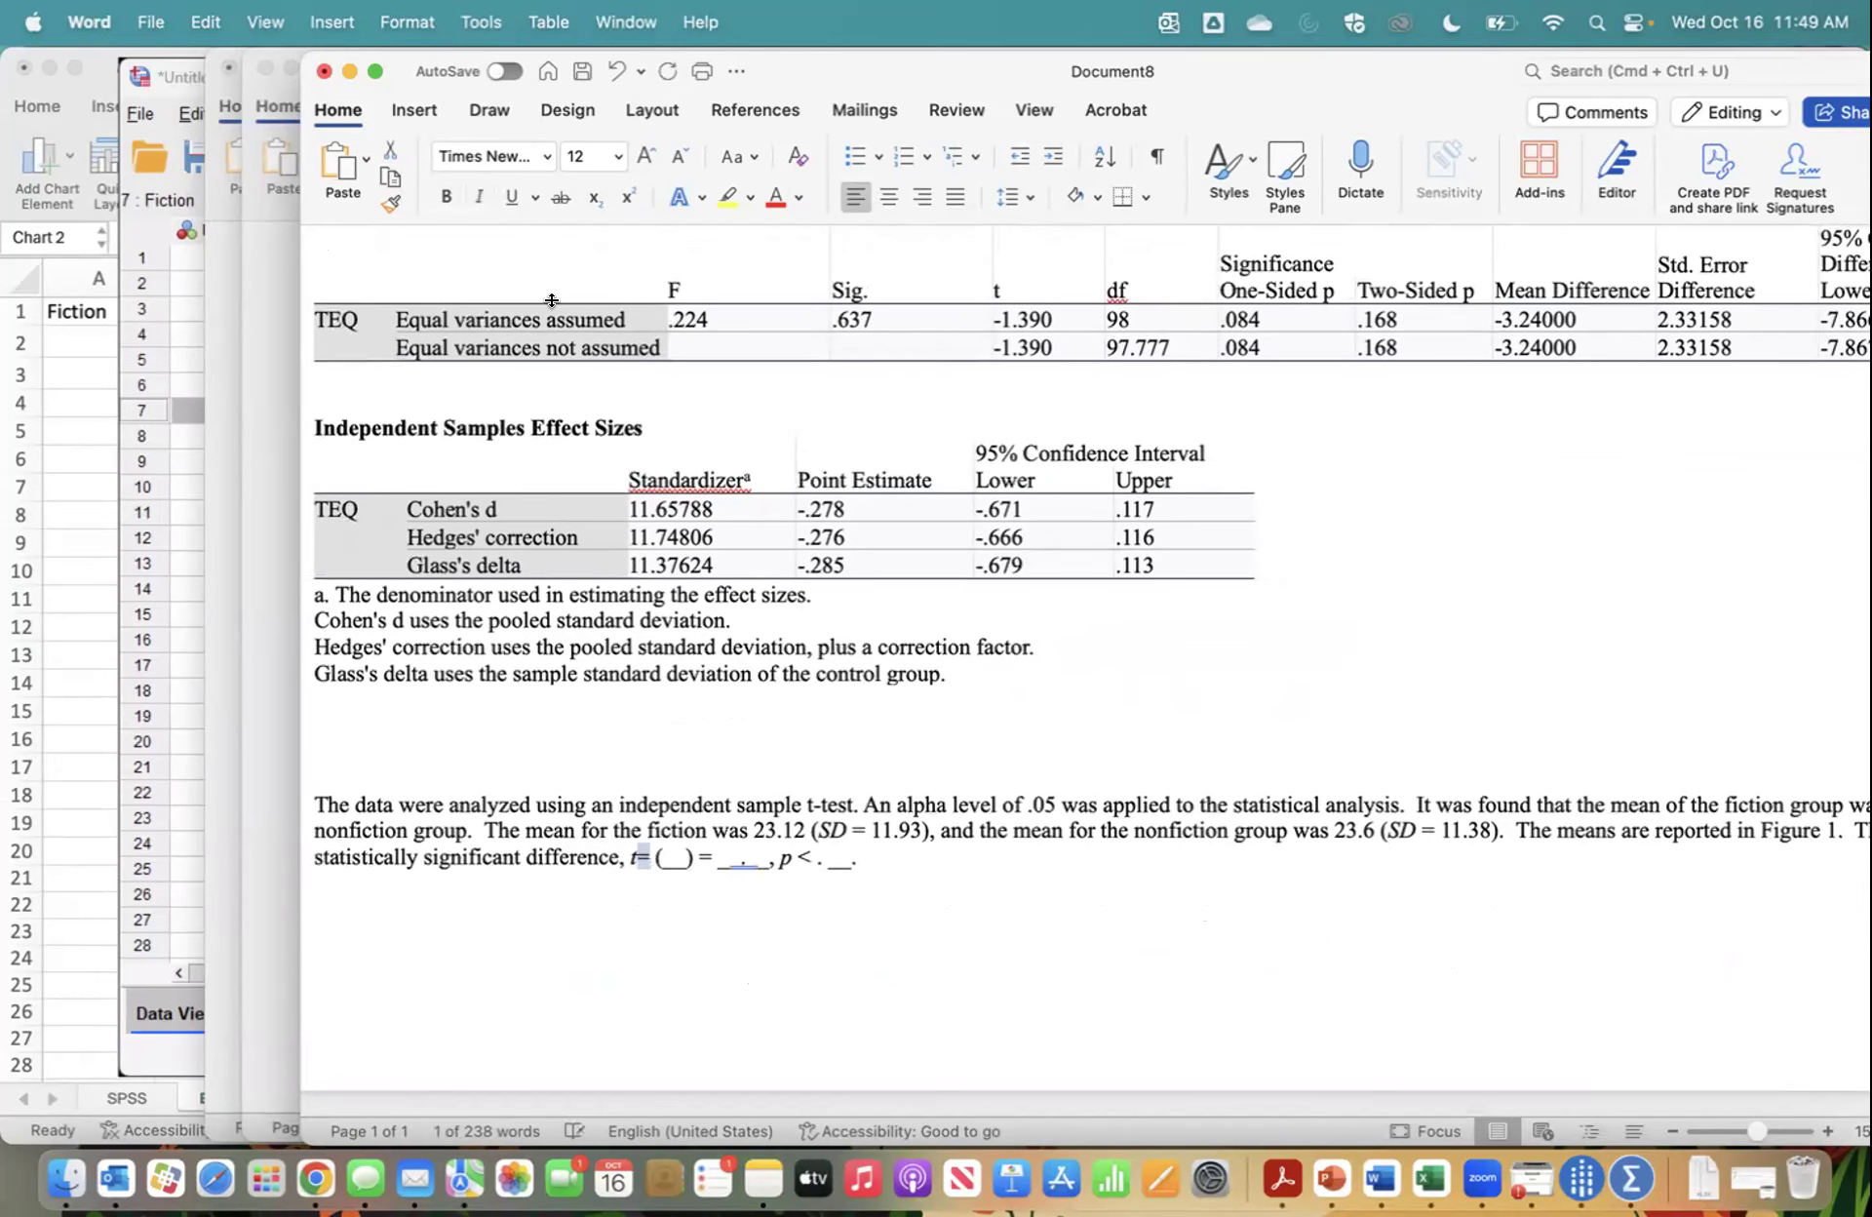
pyautogui.press('Right')
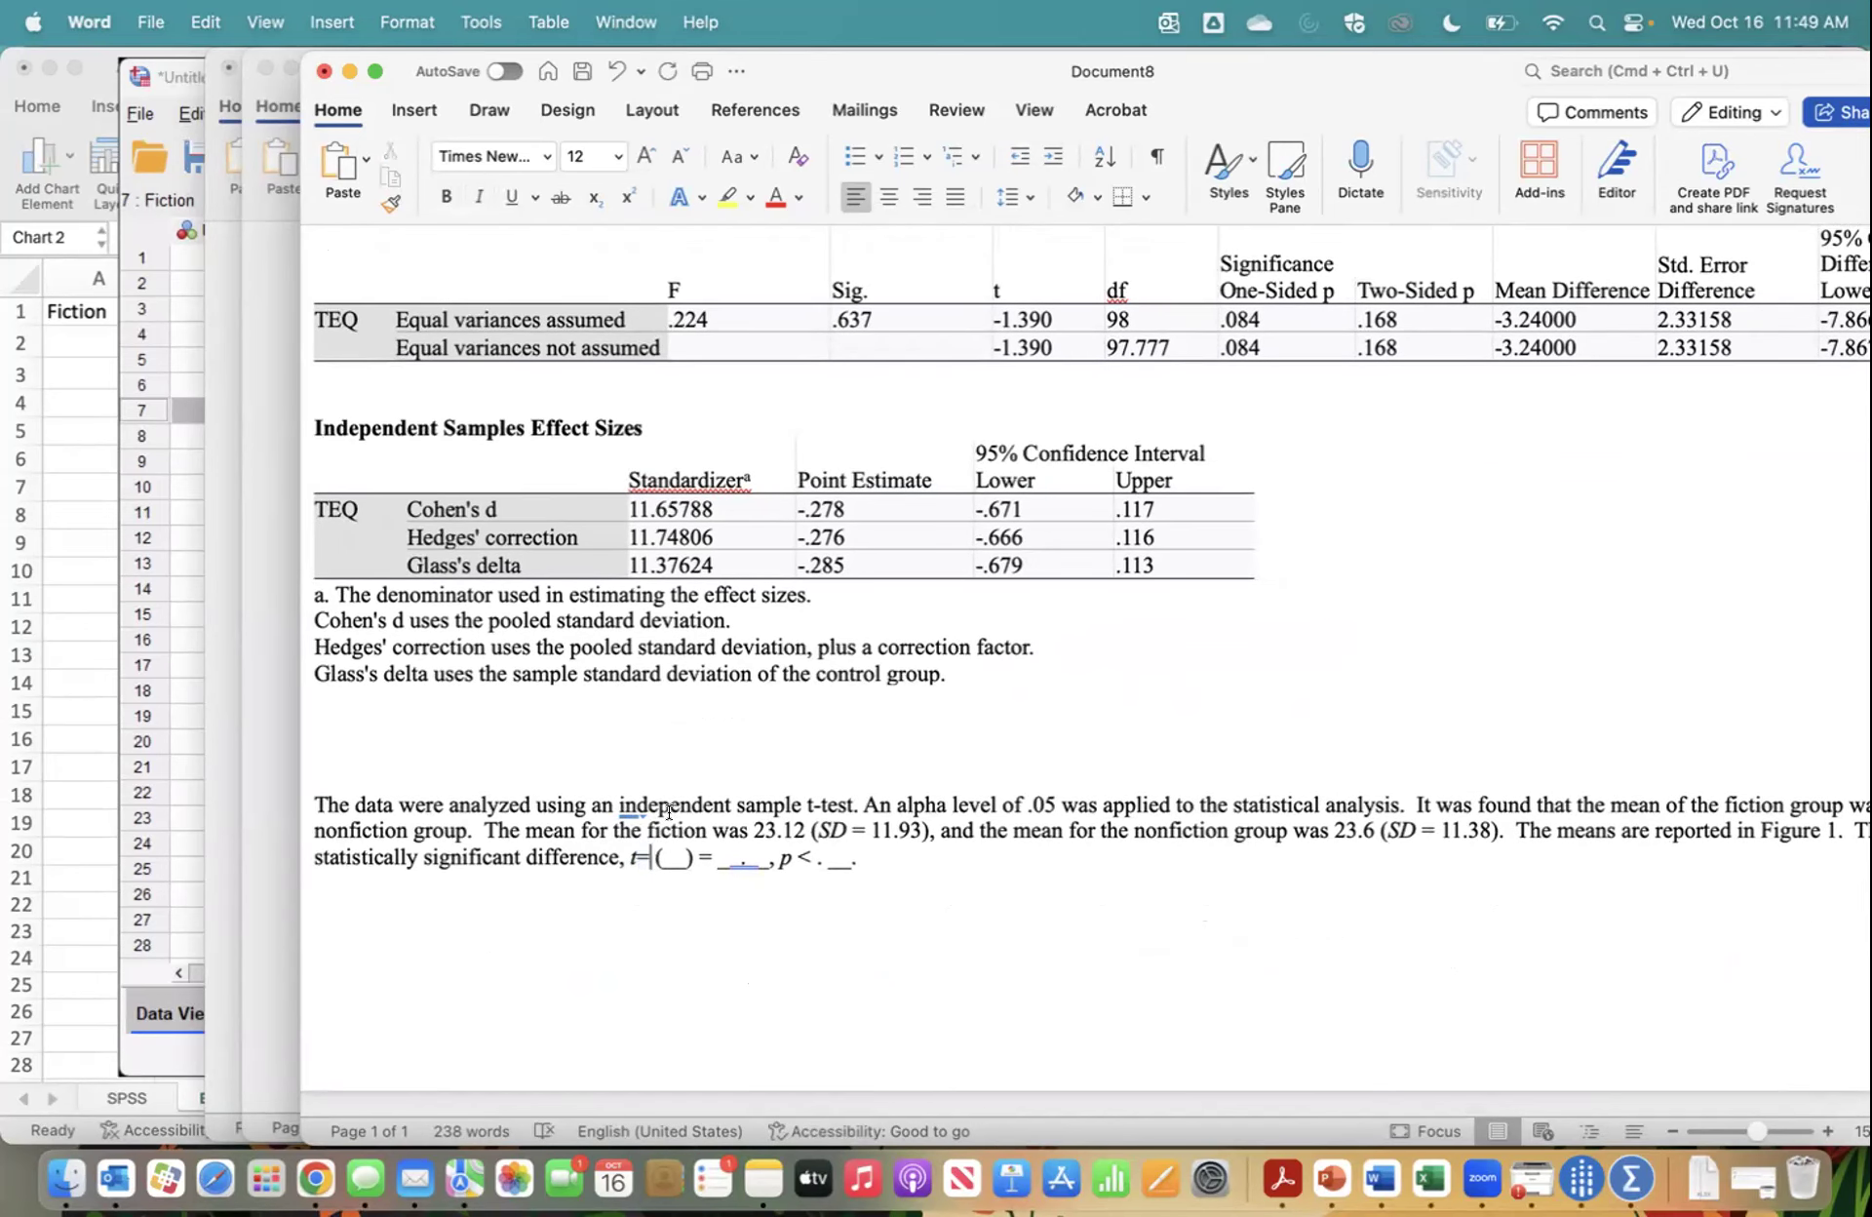
pyautogui.press('Left')
pyautogui.press('Right')
pyautogui.write('1.39')
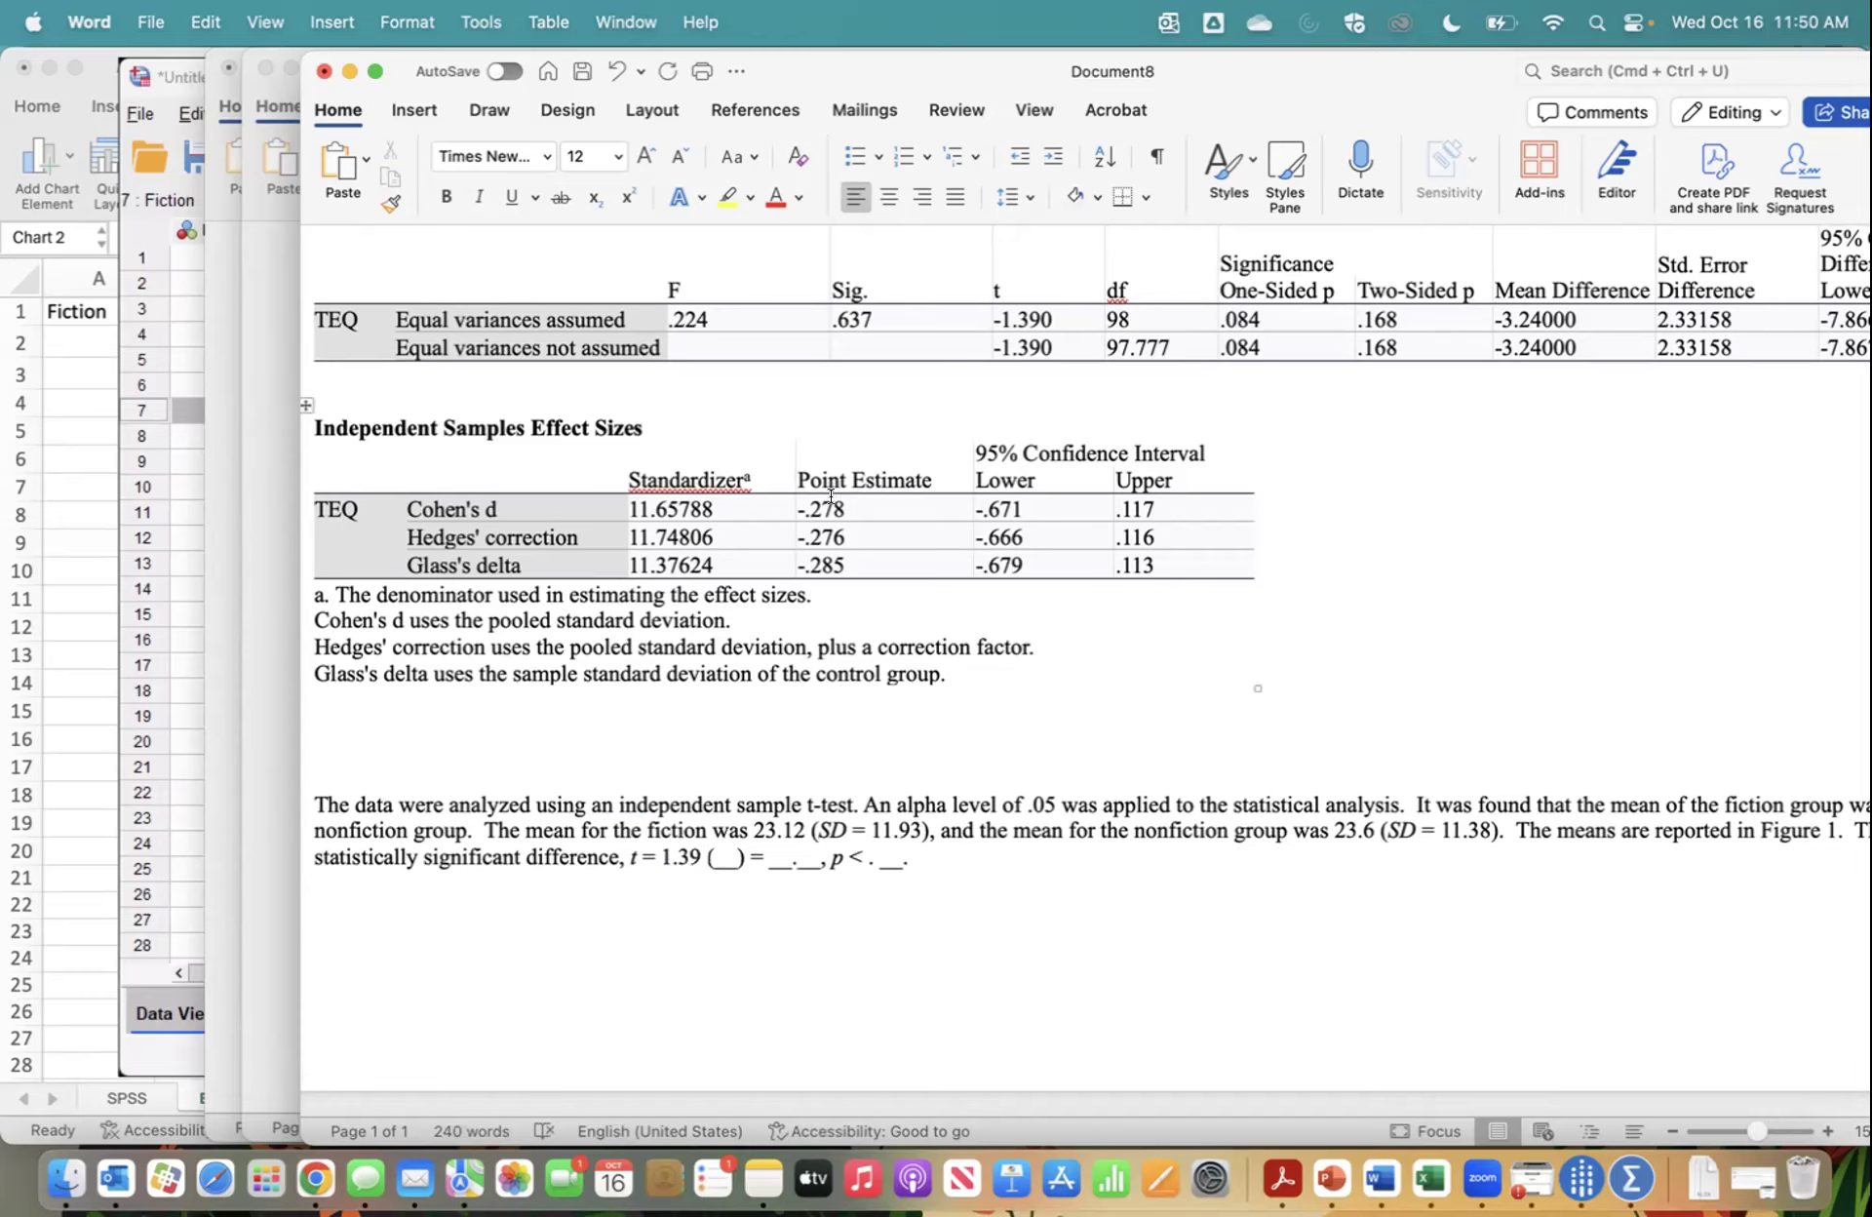
# - Enter 98 in the parentheses as the degrees of freedom and remove its italics
pyautogui.doubleClick(728, 850)
pyautogui.click(729, 854)
pyautogui.moveTo(728, 855); pyautogui.dragTo(717, 852)
pyautogui.doubleClick(721, 853)
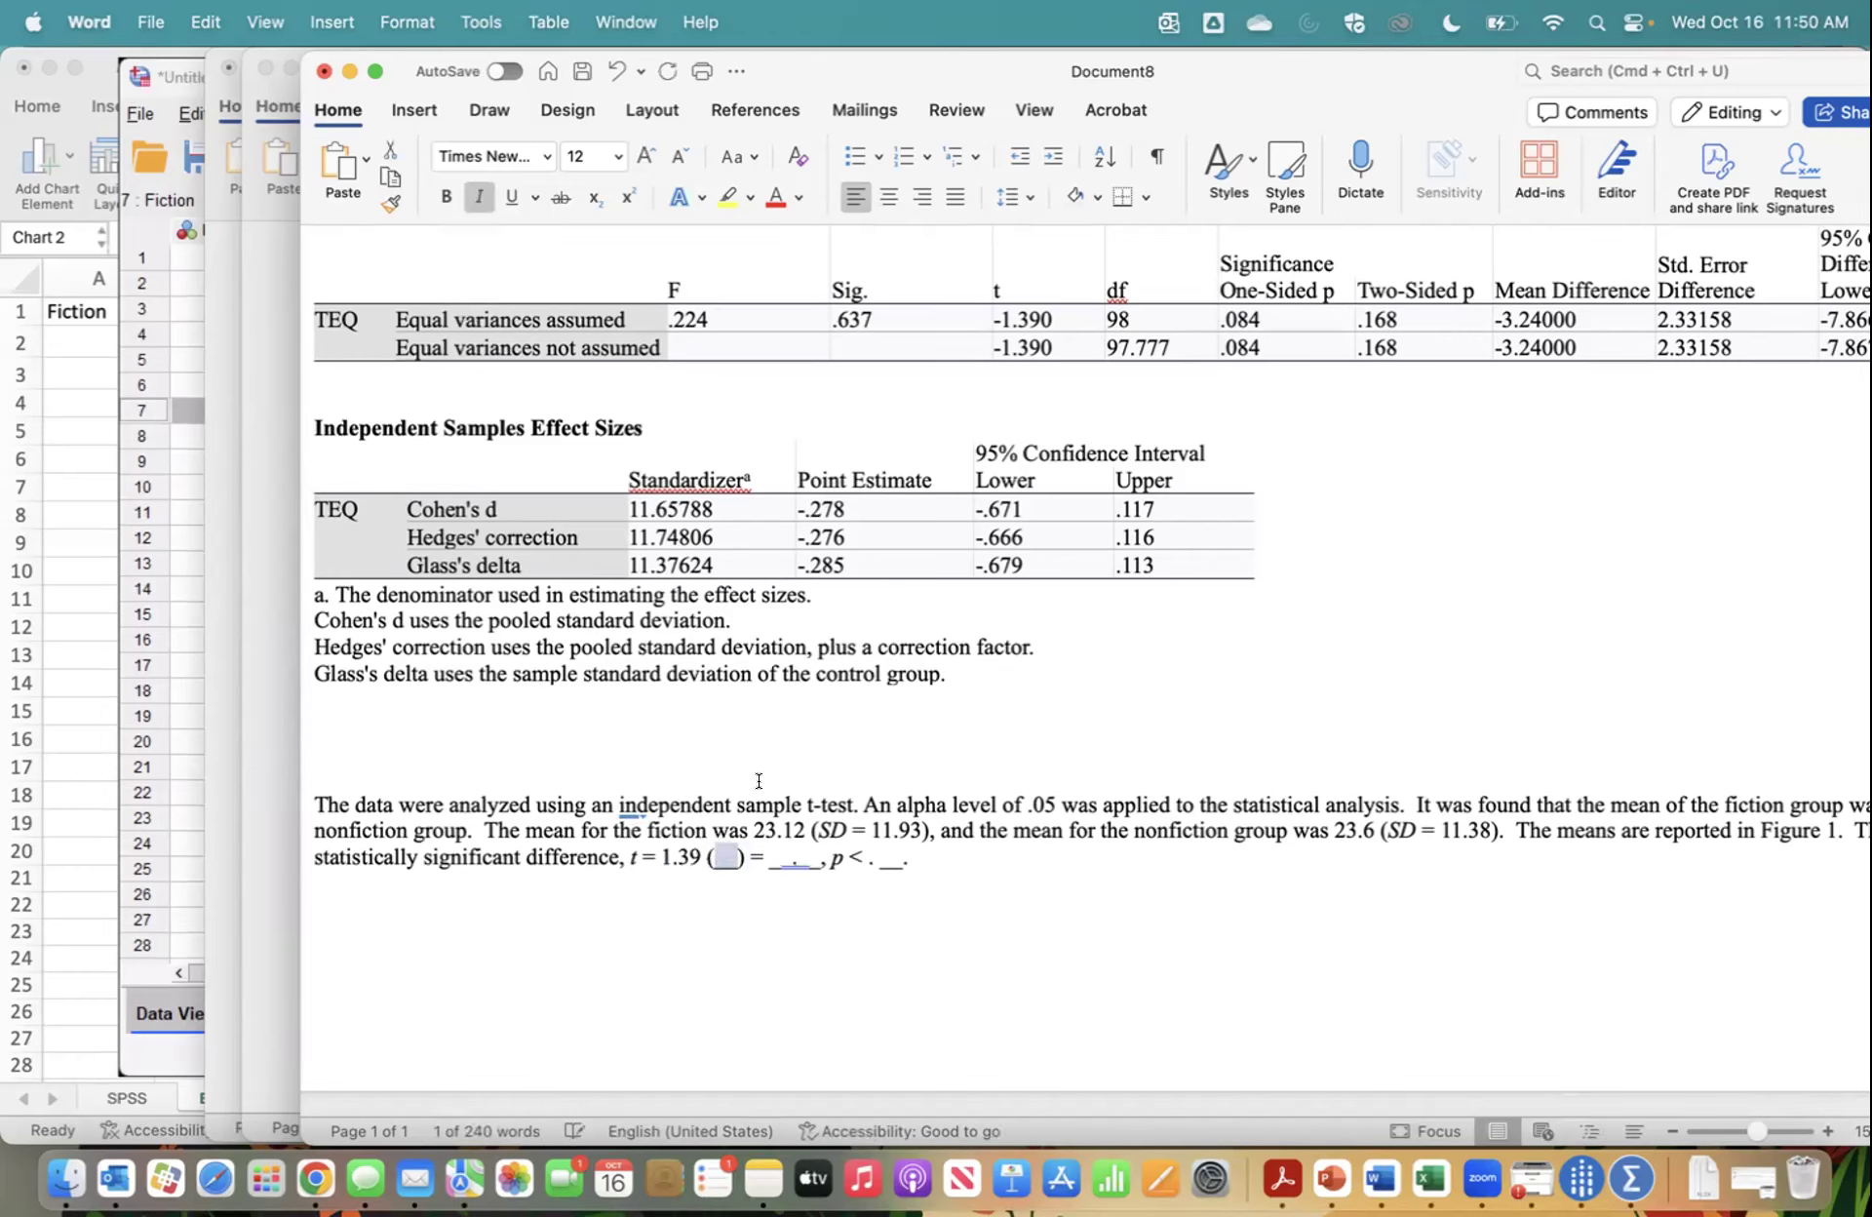
pyautogui.write('98')
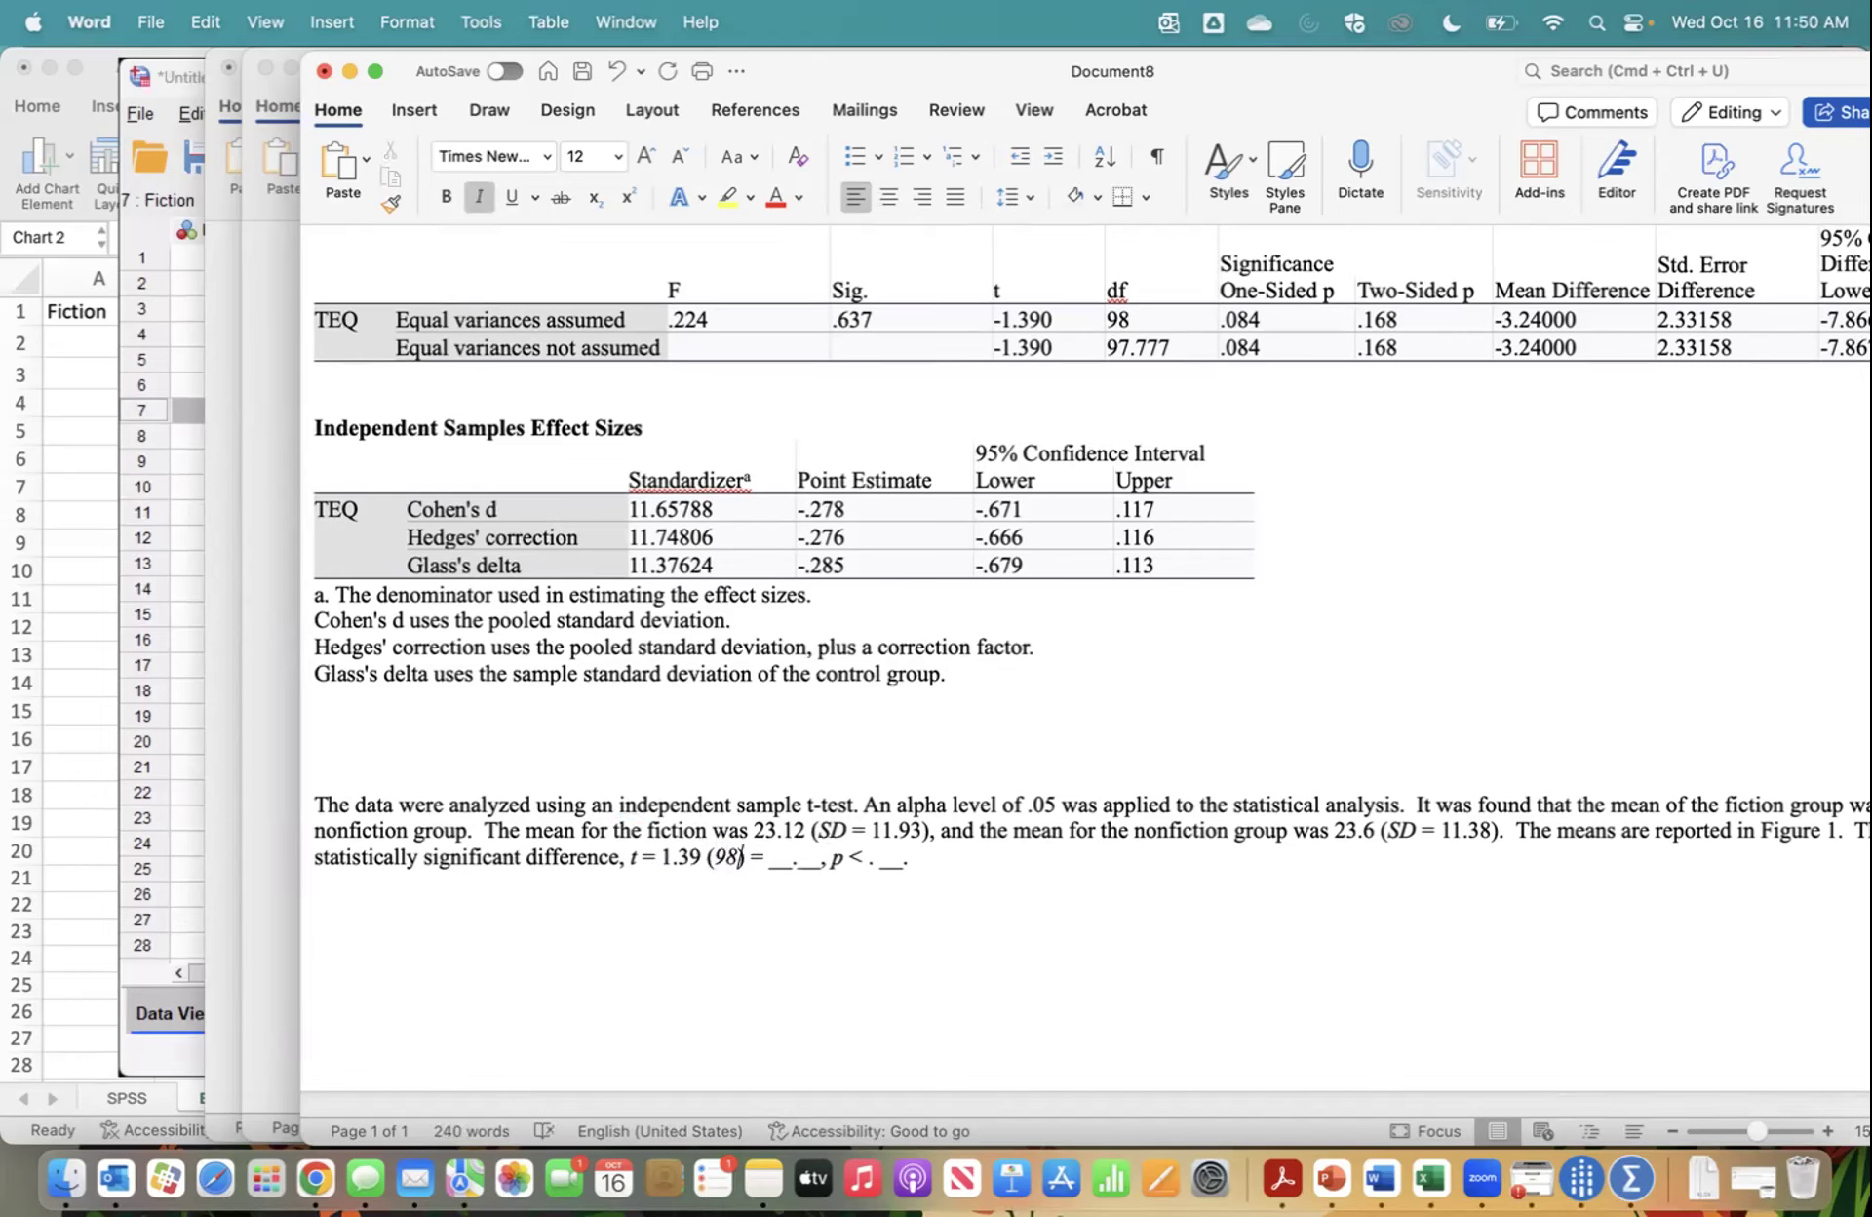
pyautogui.doubleClick(724, 857)
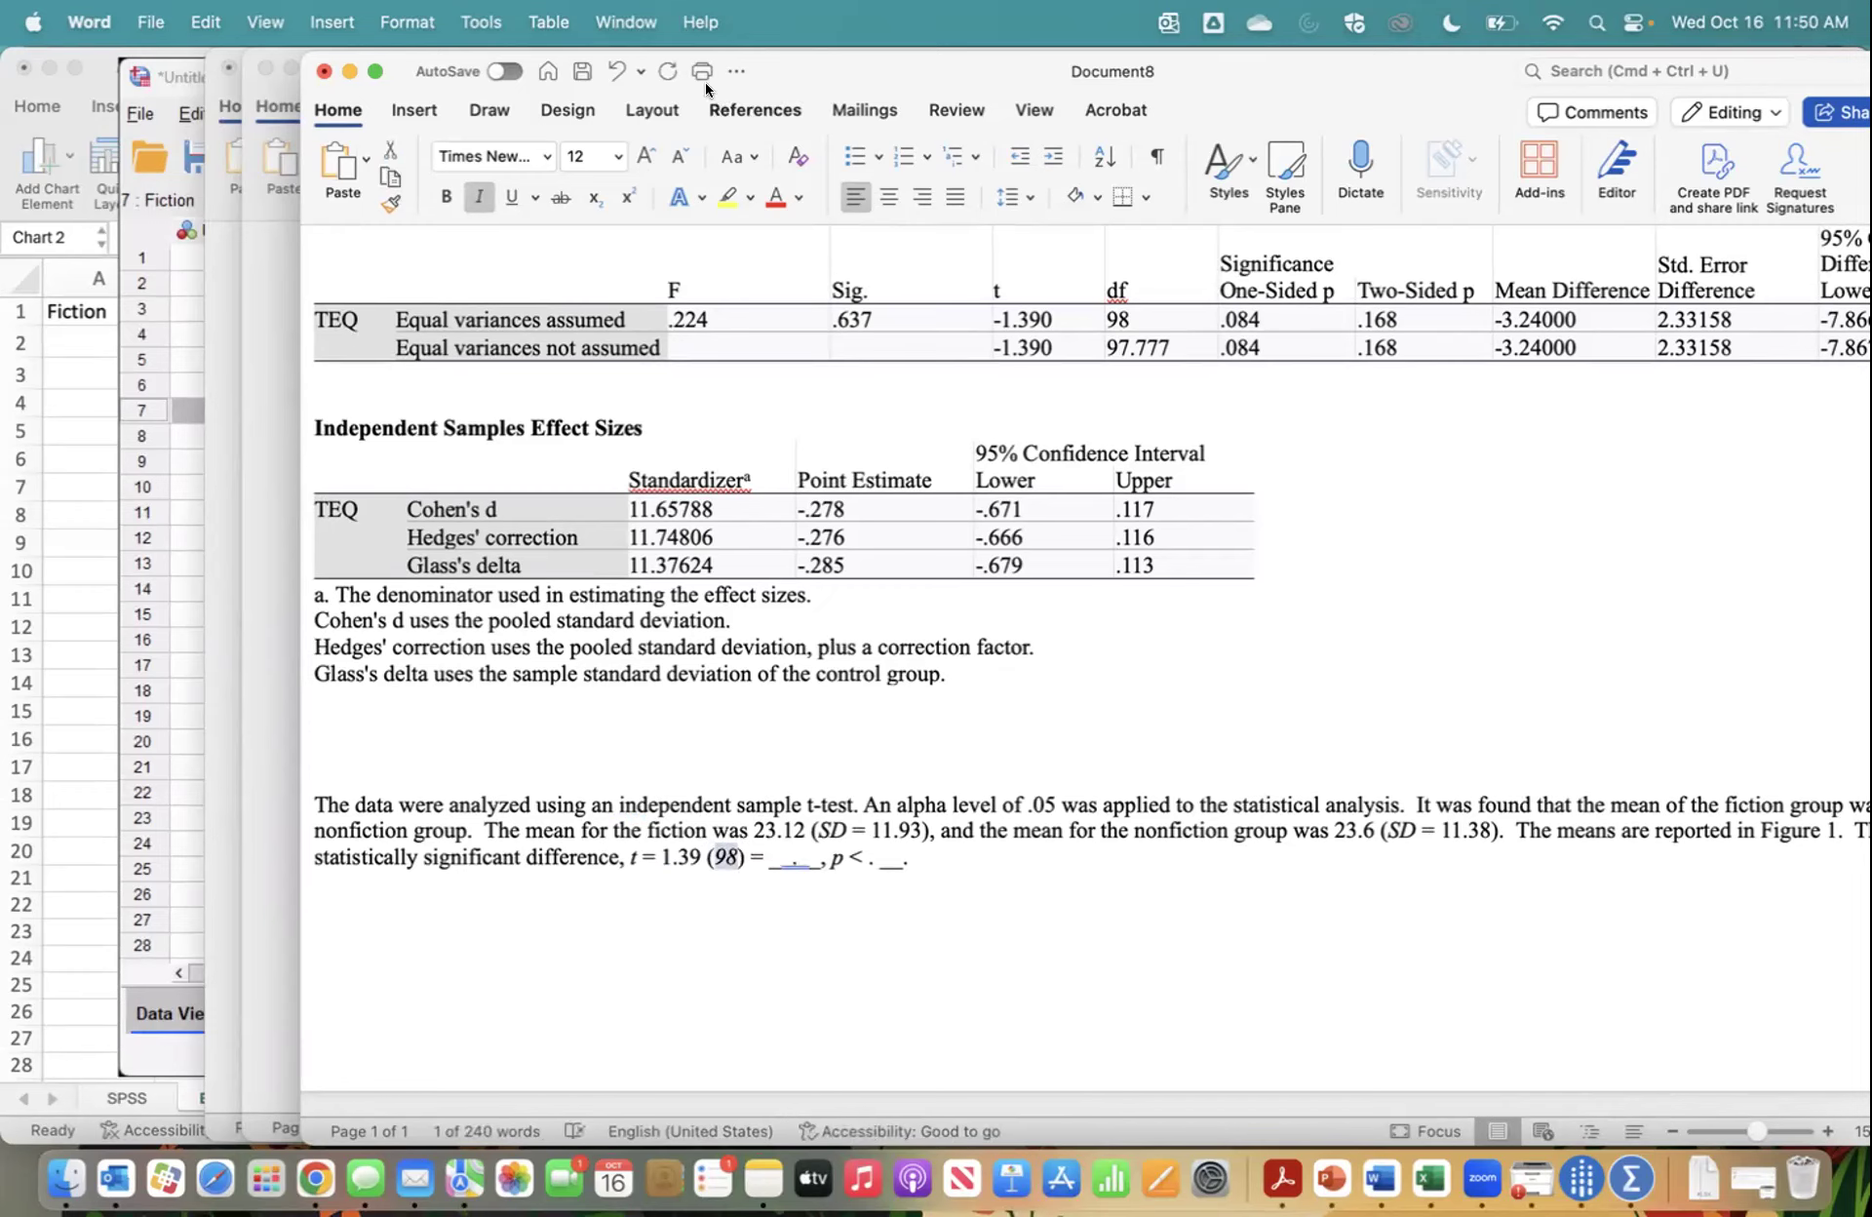
pyautogui.click(477, 195)
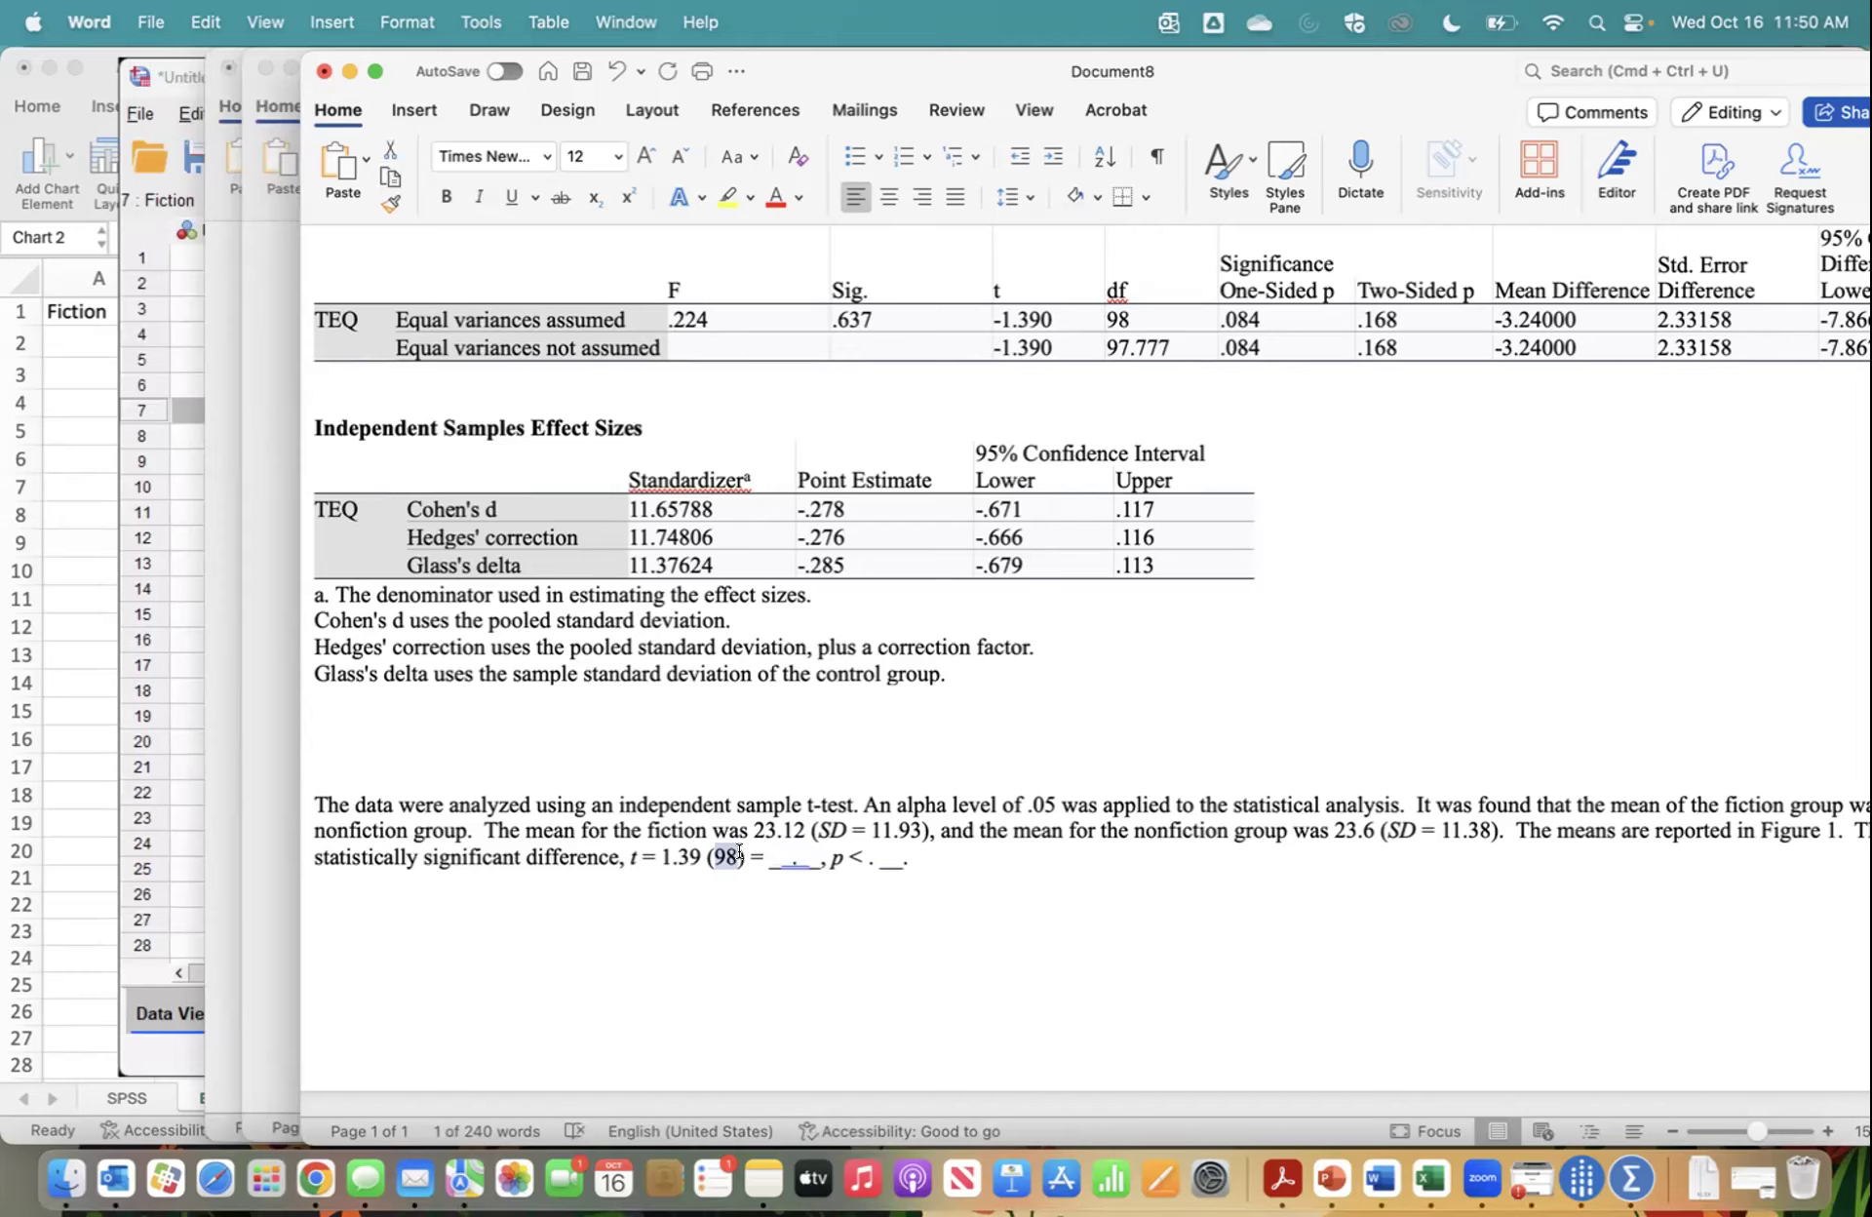
# - Move "(98)" from behind the 1.39 value to directly after the t symbol
pyautogui.moveTo(751, 857); pyautogui.dragTo(710, 854)
pyautogui.press('super+x')
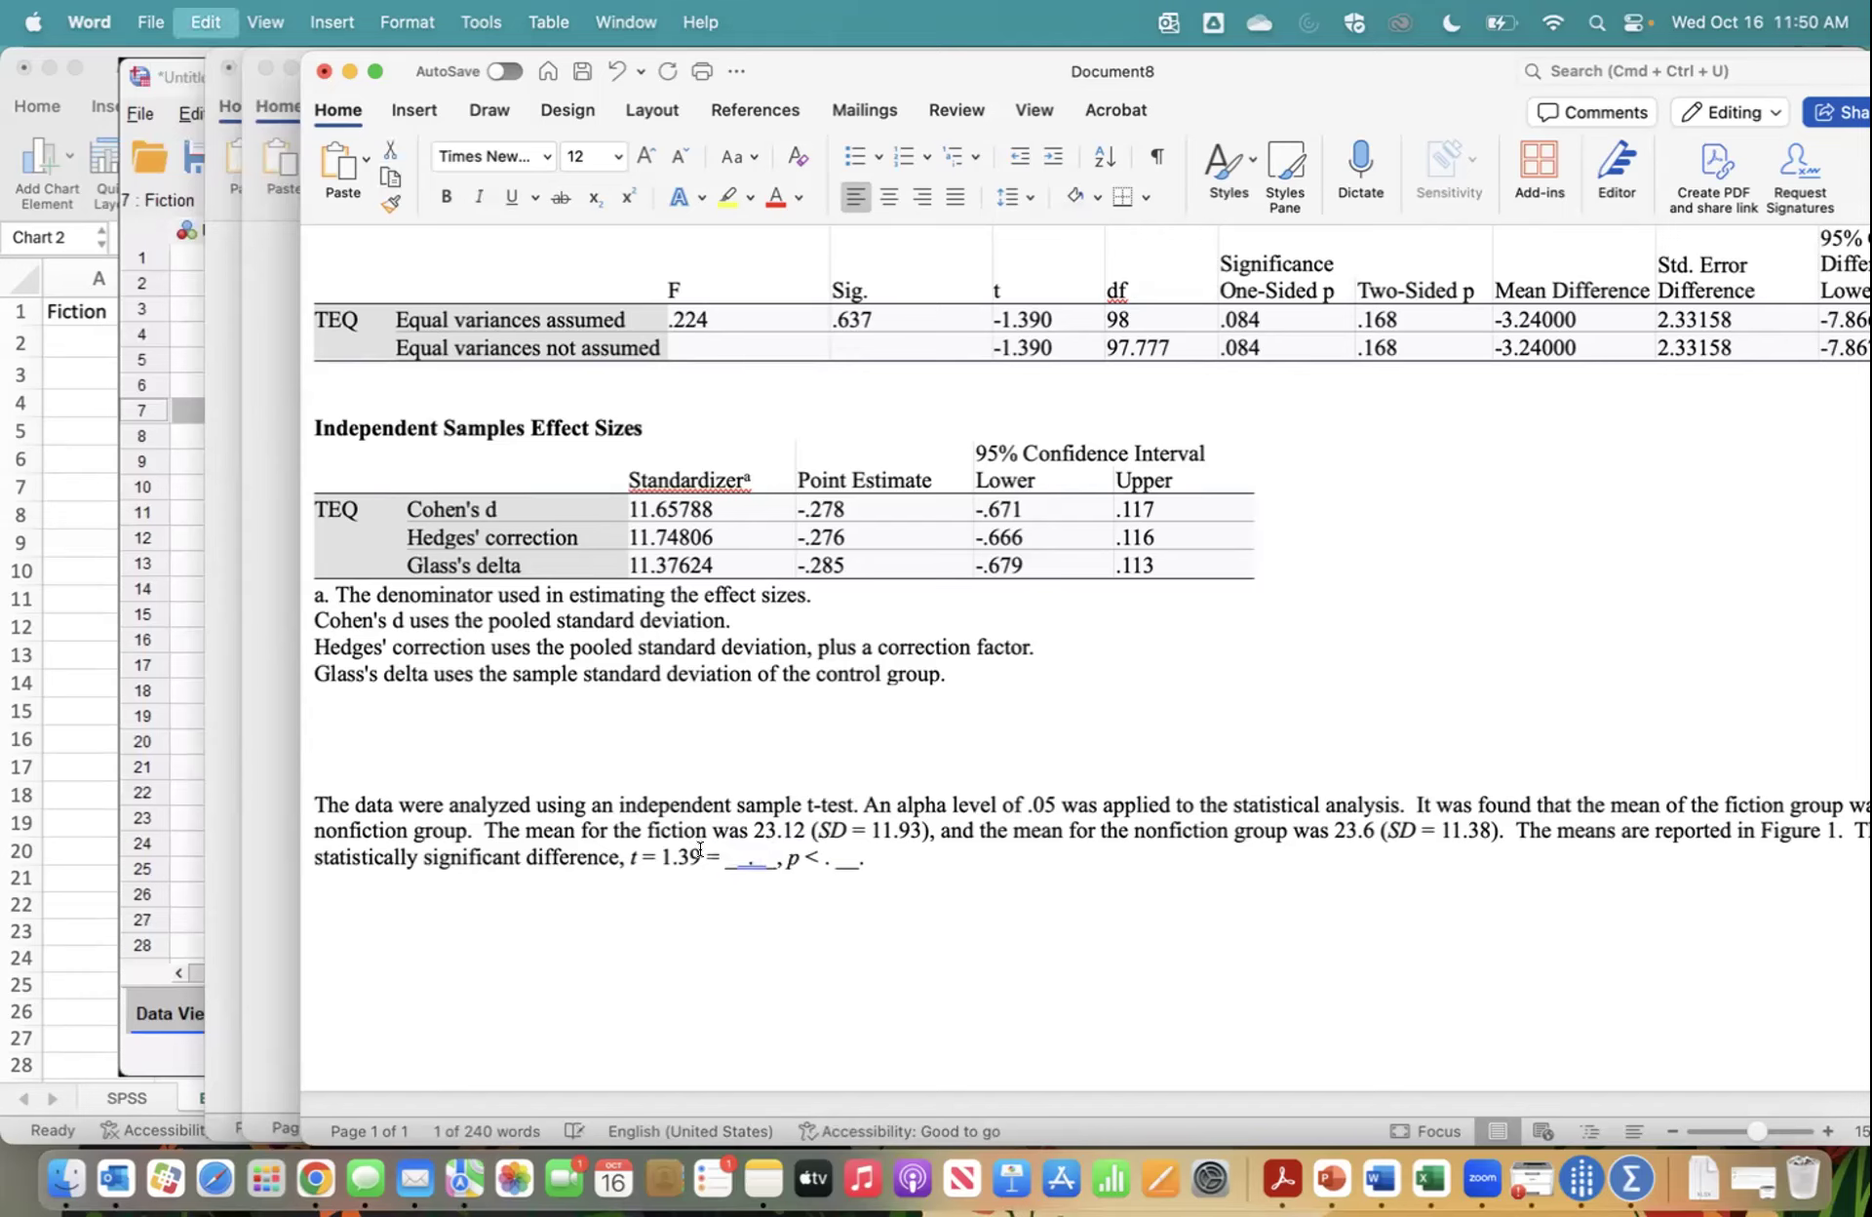
pyautogui.click(642, 856)
pyautogui.press('super+v')
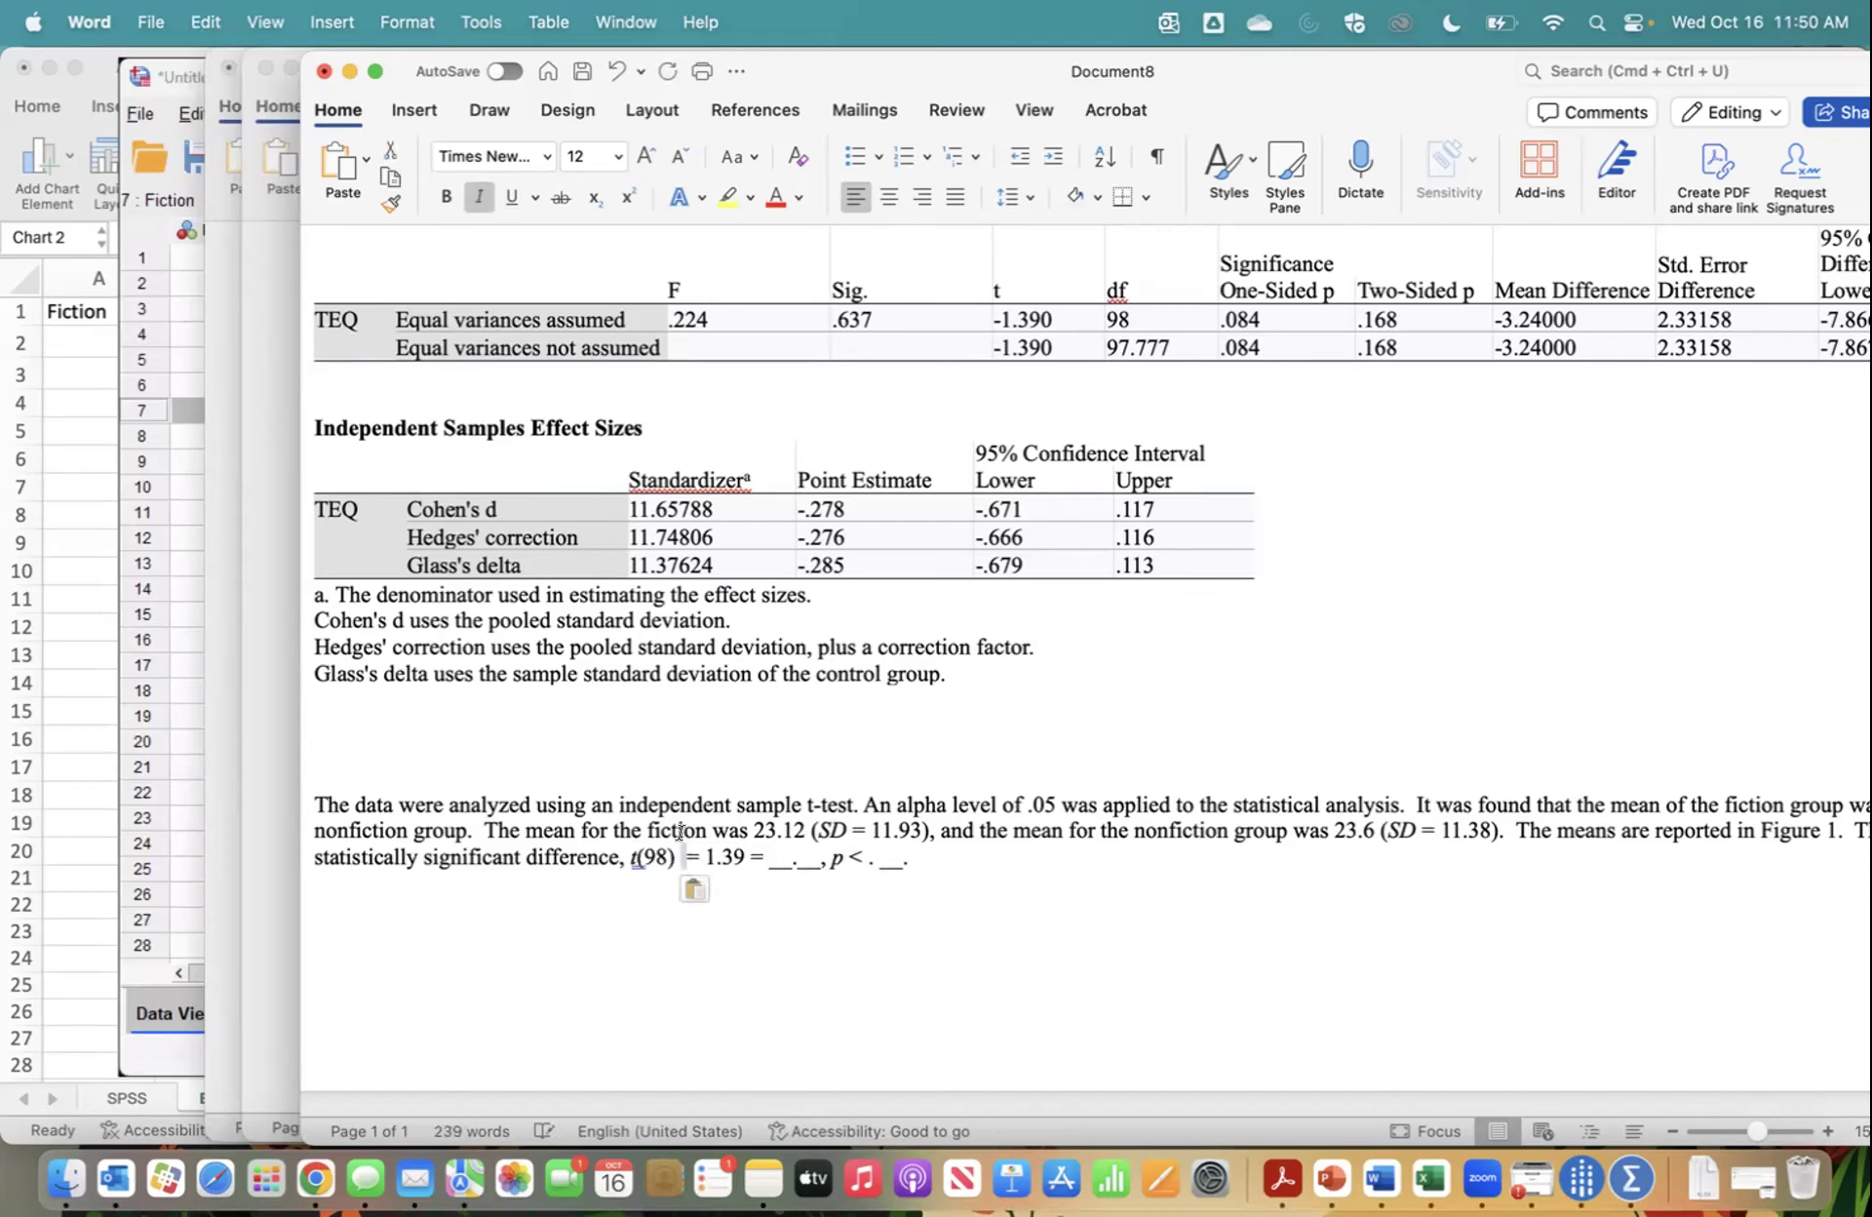
# - Delete the leftover equals sign and blank after 1.39, keeping only a comma before the p value
pyautogui.press('BackSpace')
pyautogui.moveTo(763, 856); pyautogui.dragTo(813, 854)
pyautogui.press('BackSpace')
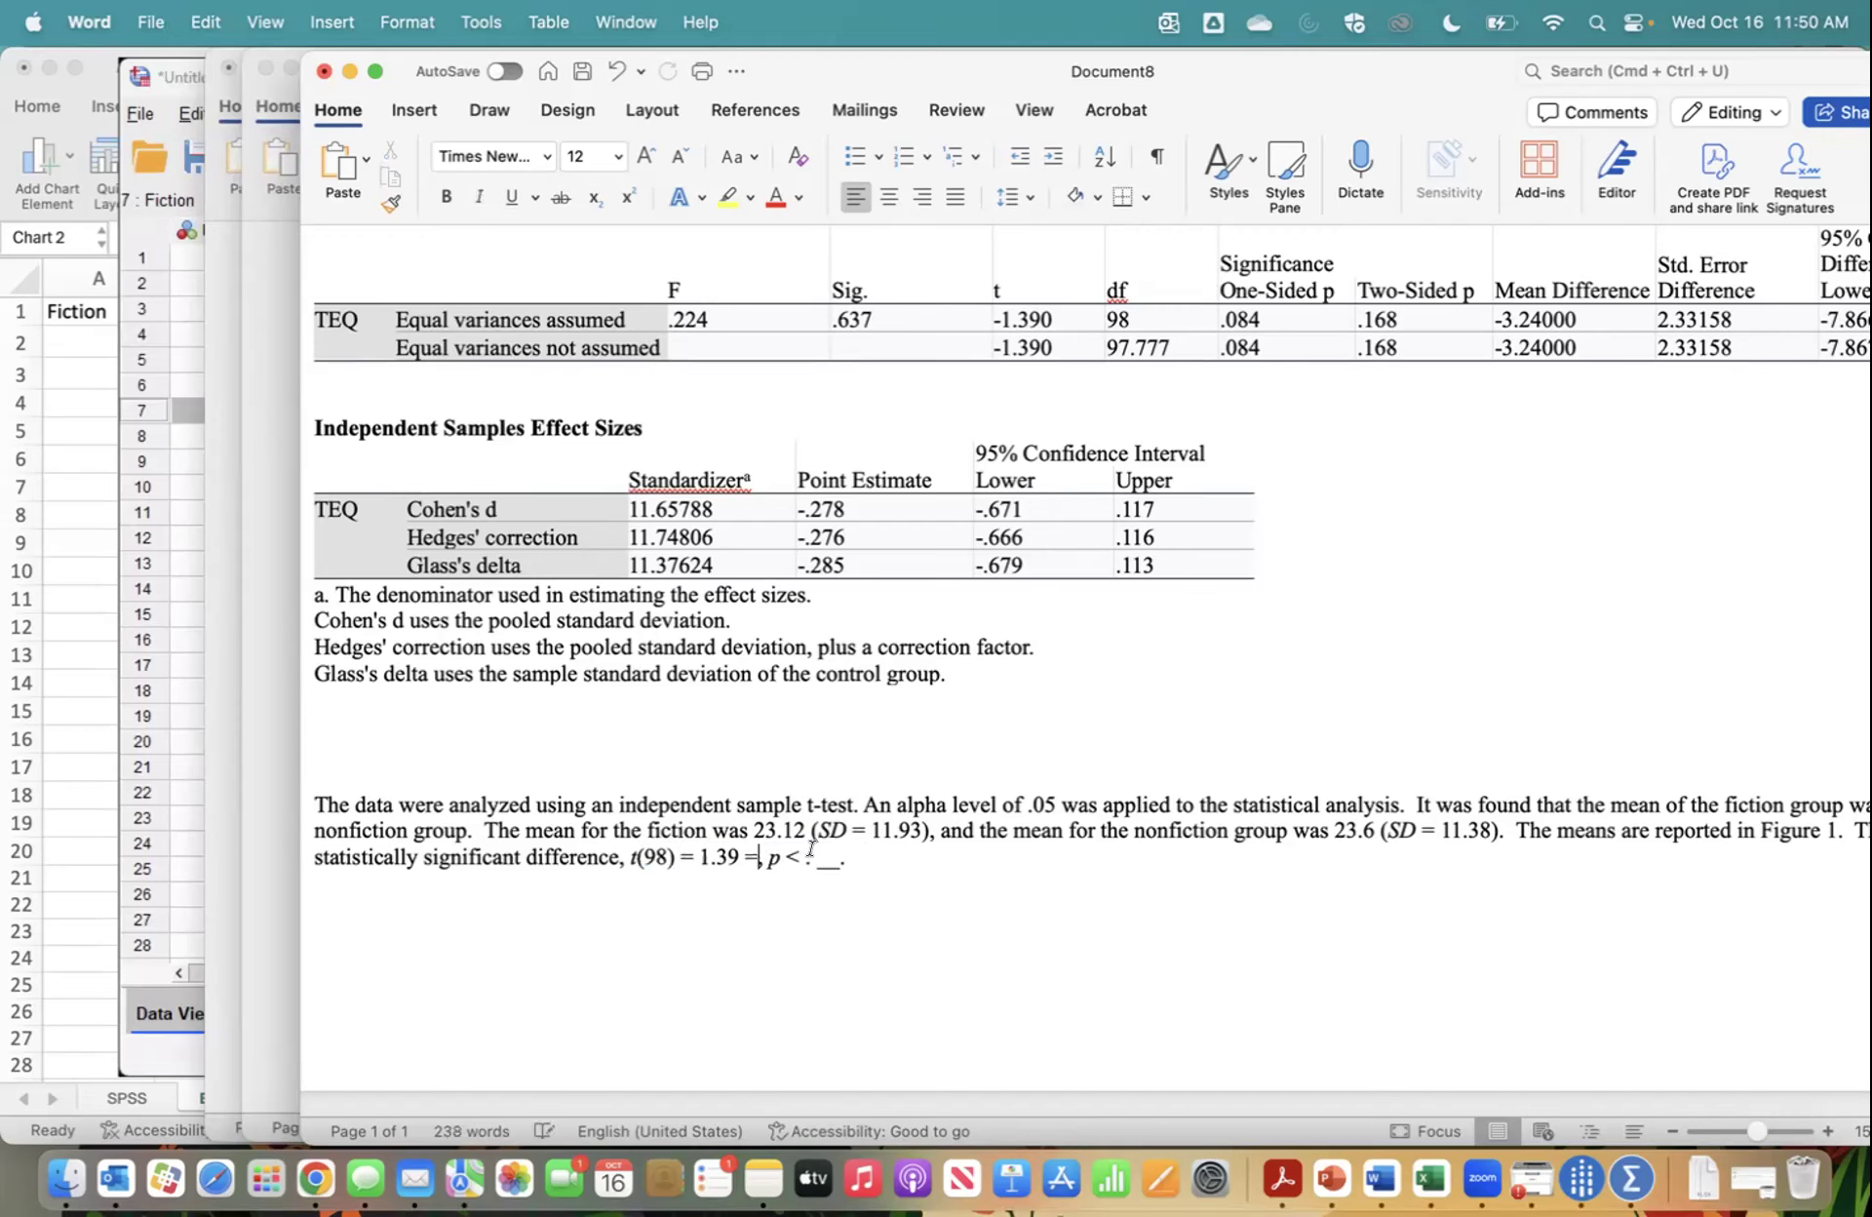
pyautogui.press('BackSpace')
pyautogui.press('BackSpace')
pyautogui.write(',')
# - Replace the unfinished "p < .__" at the end of the write-up with "p = .08."
pyautogui.click(811, 850)
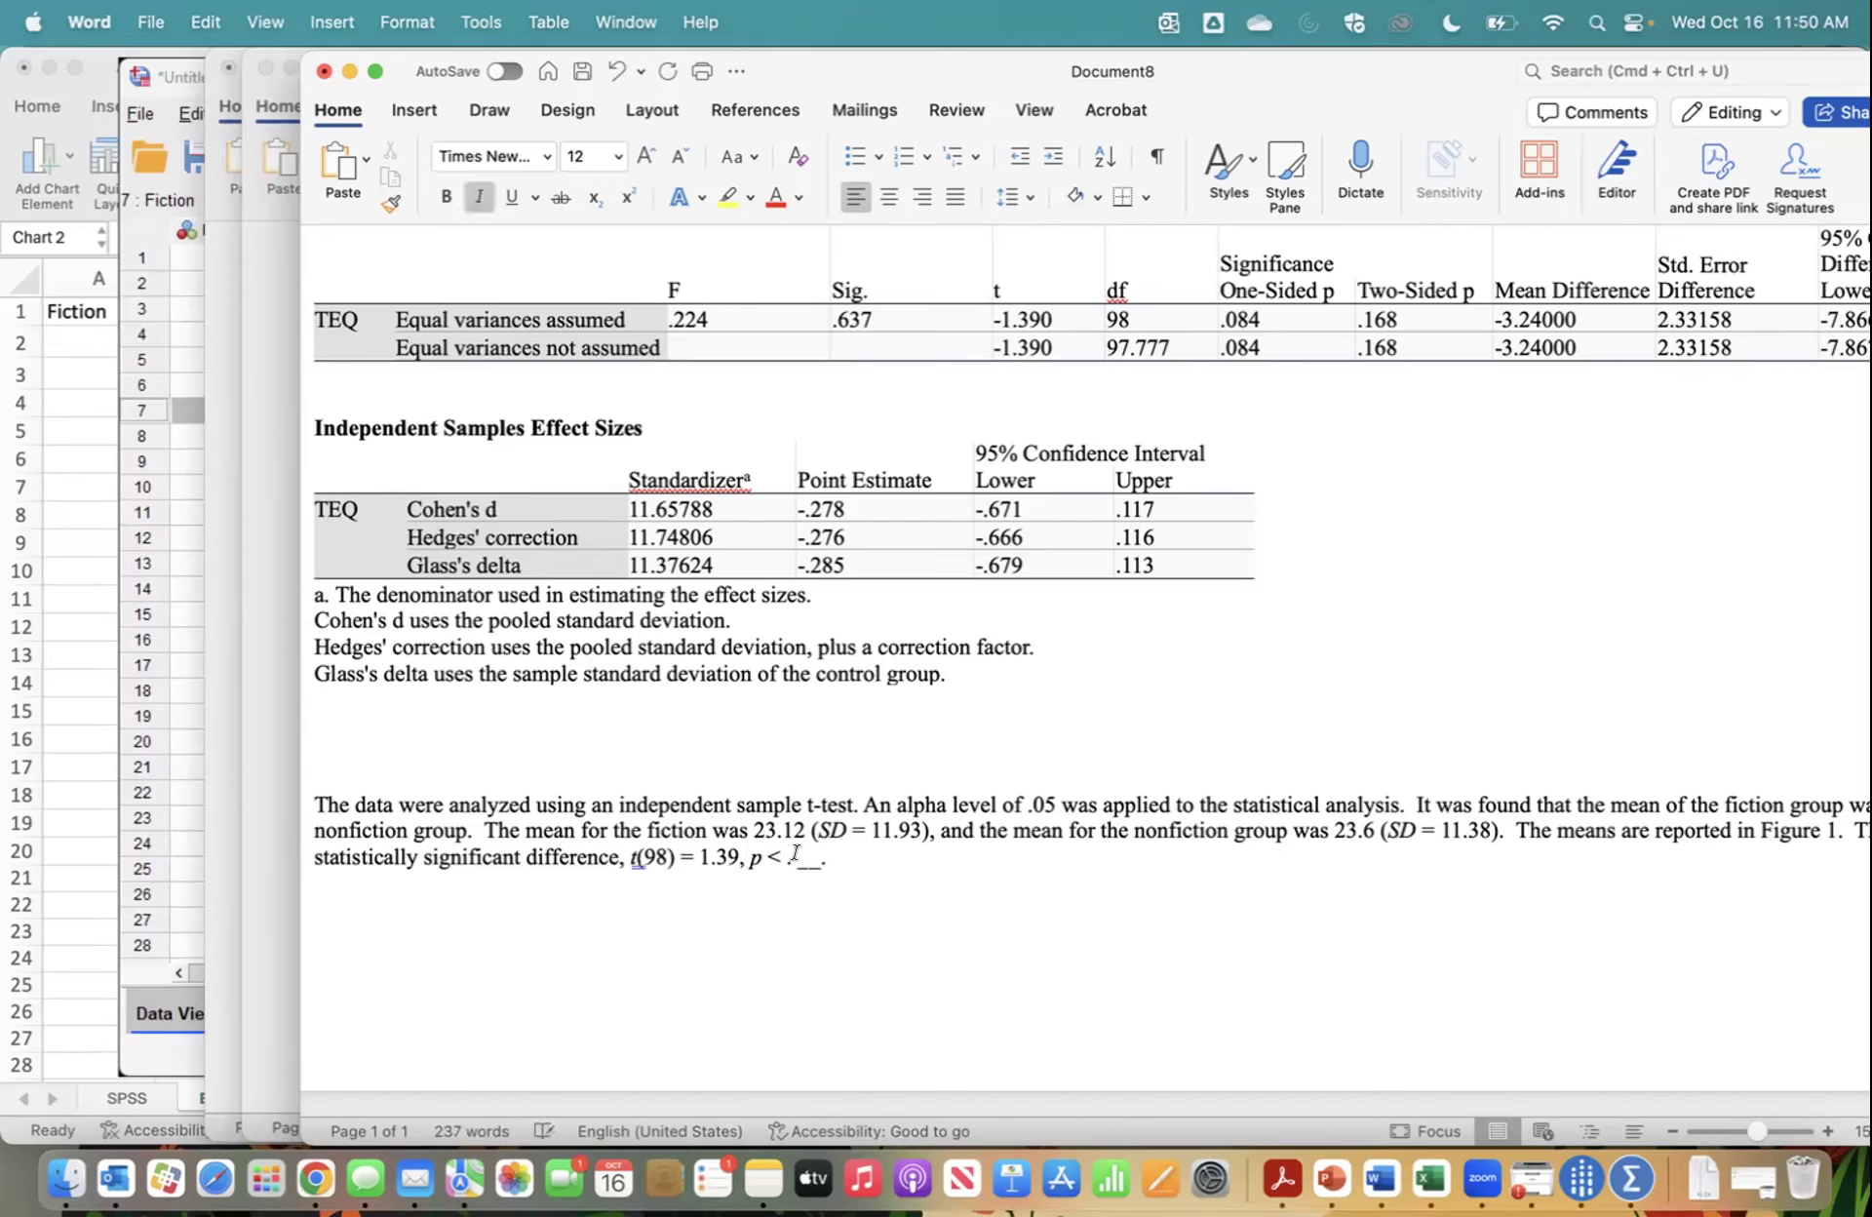
pyautogui.moveTo(795, 854); pyautogui.dragTo(822, 863)
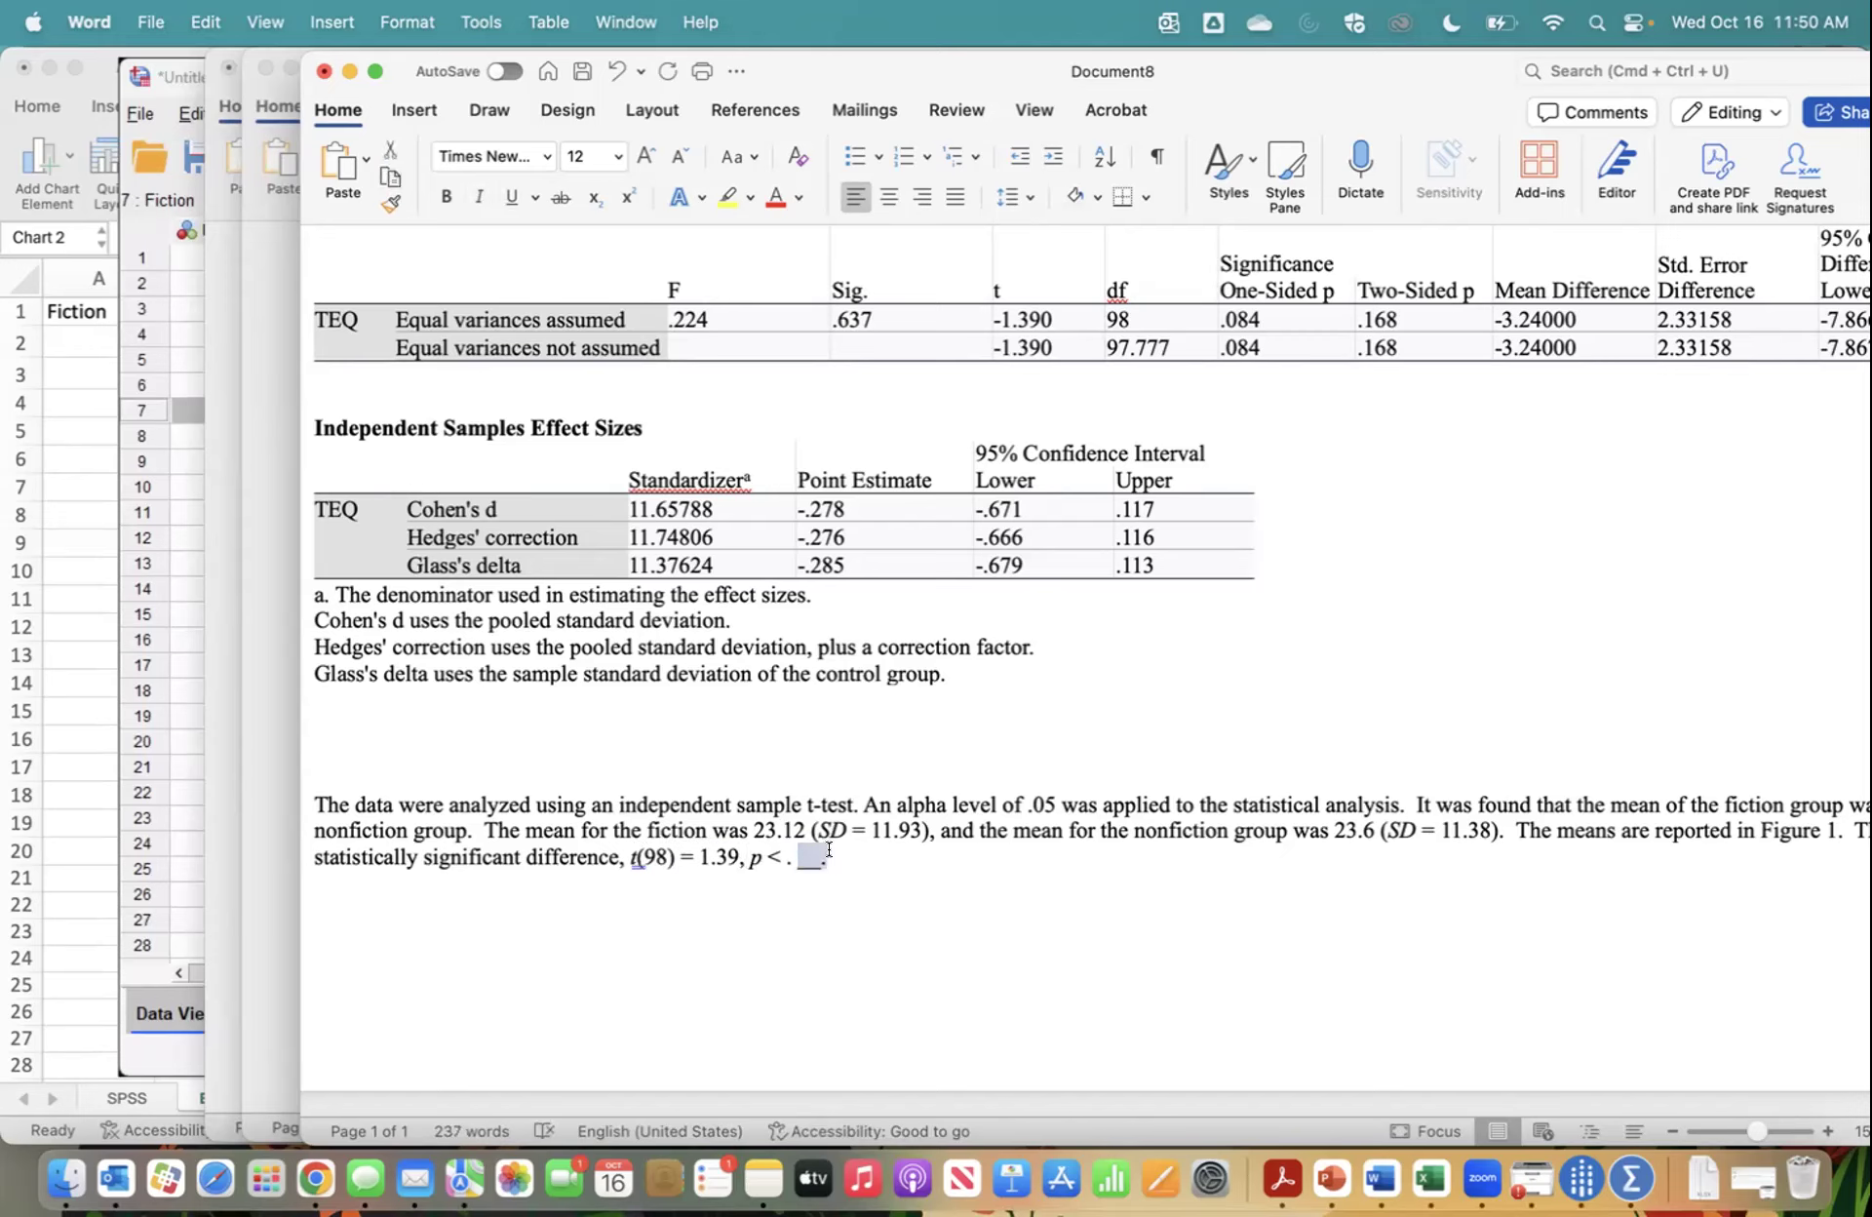
pyautogui.press('BackSpace')
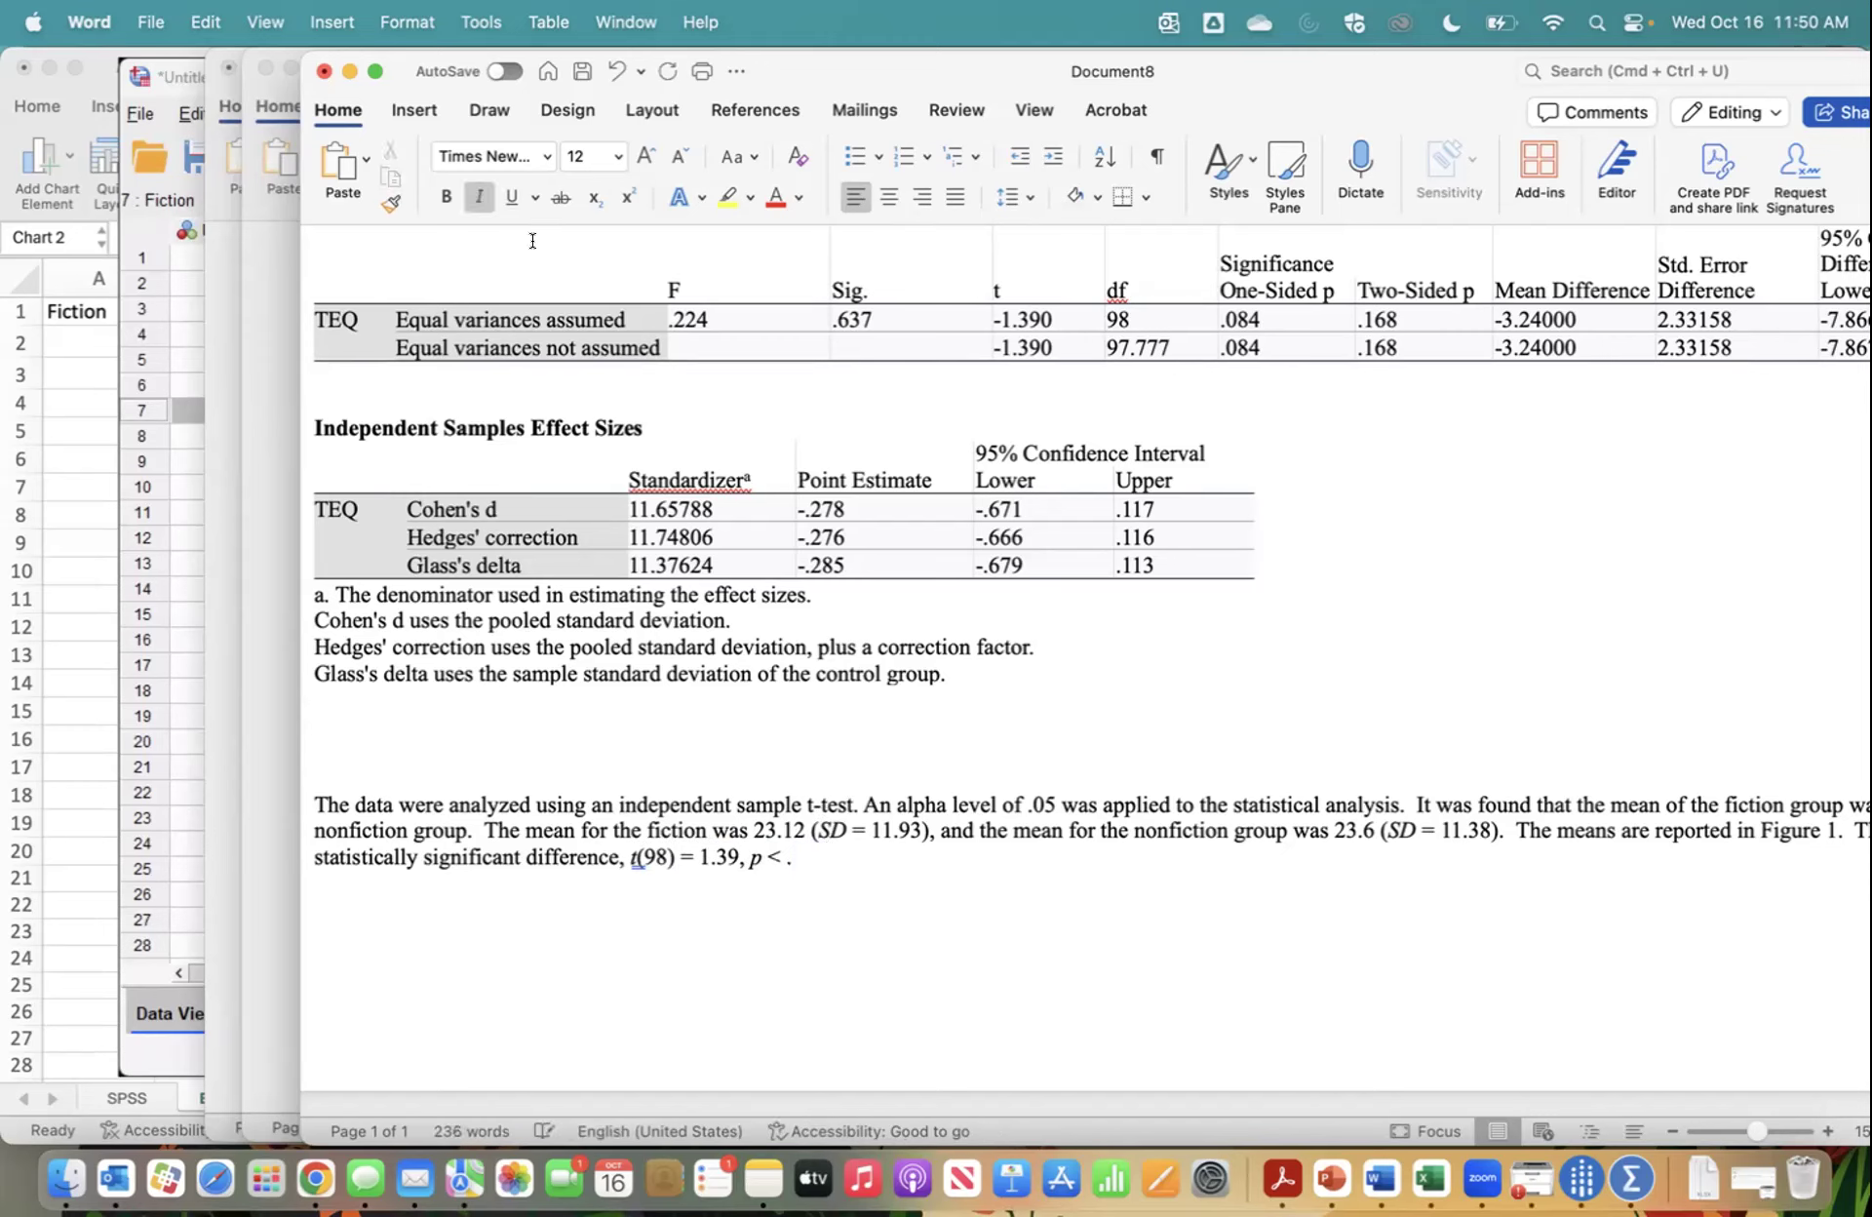
pyautogui.click(480, 197)
pyautogui.moveTo(793, 854); pyautogui.dragTo(752, 841)
pyautogui.write('p = .')
pyautogui.scroll(8, 971, 729)
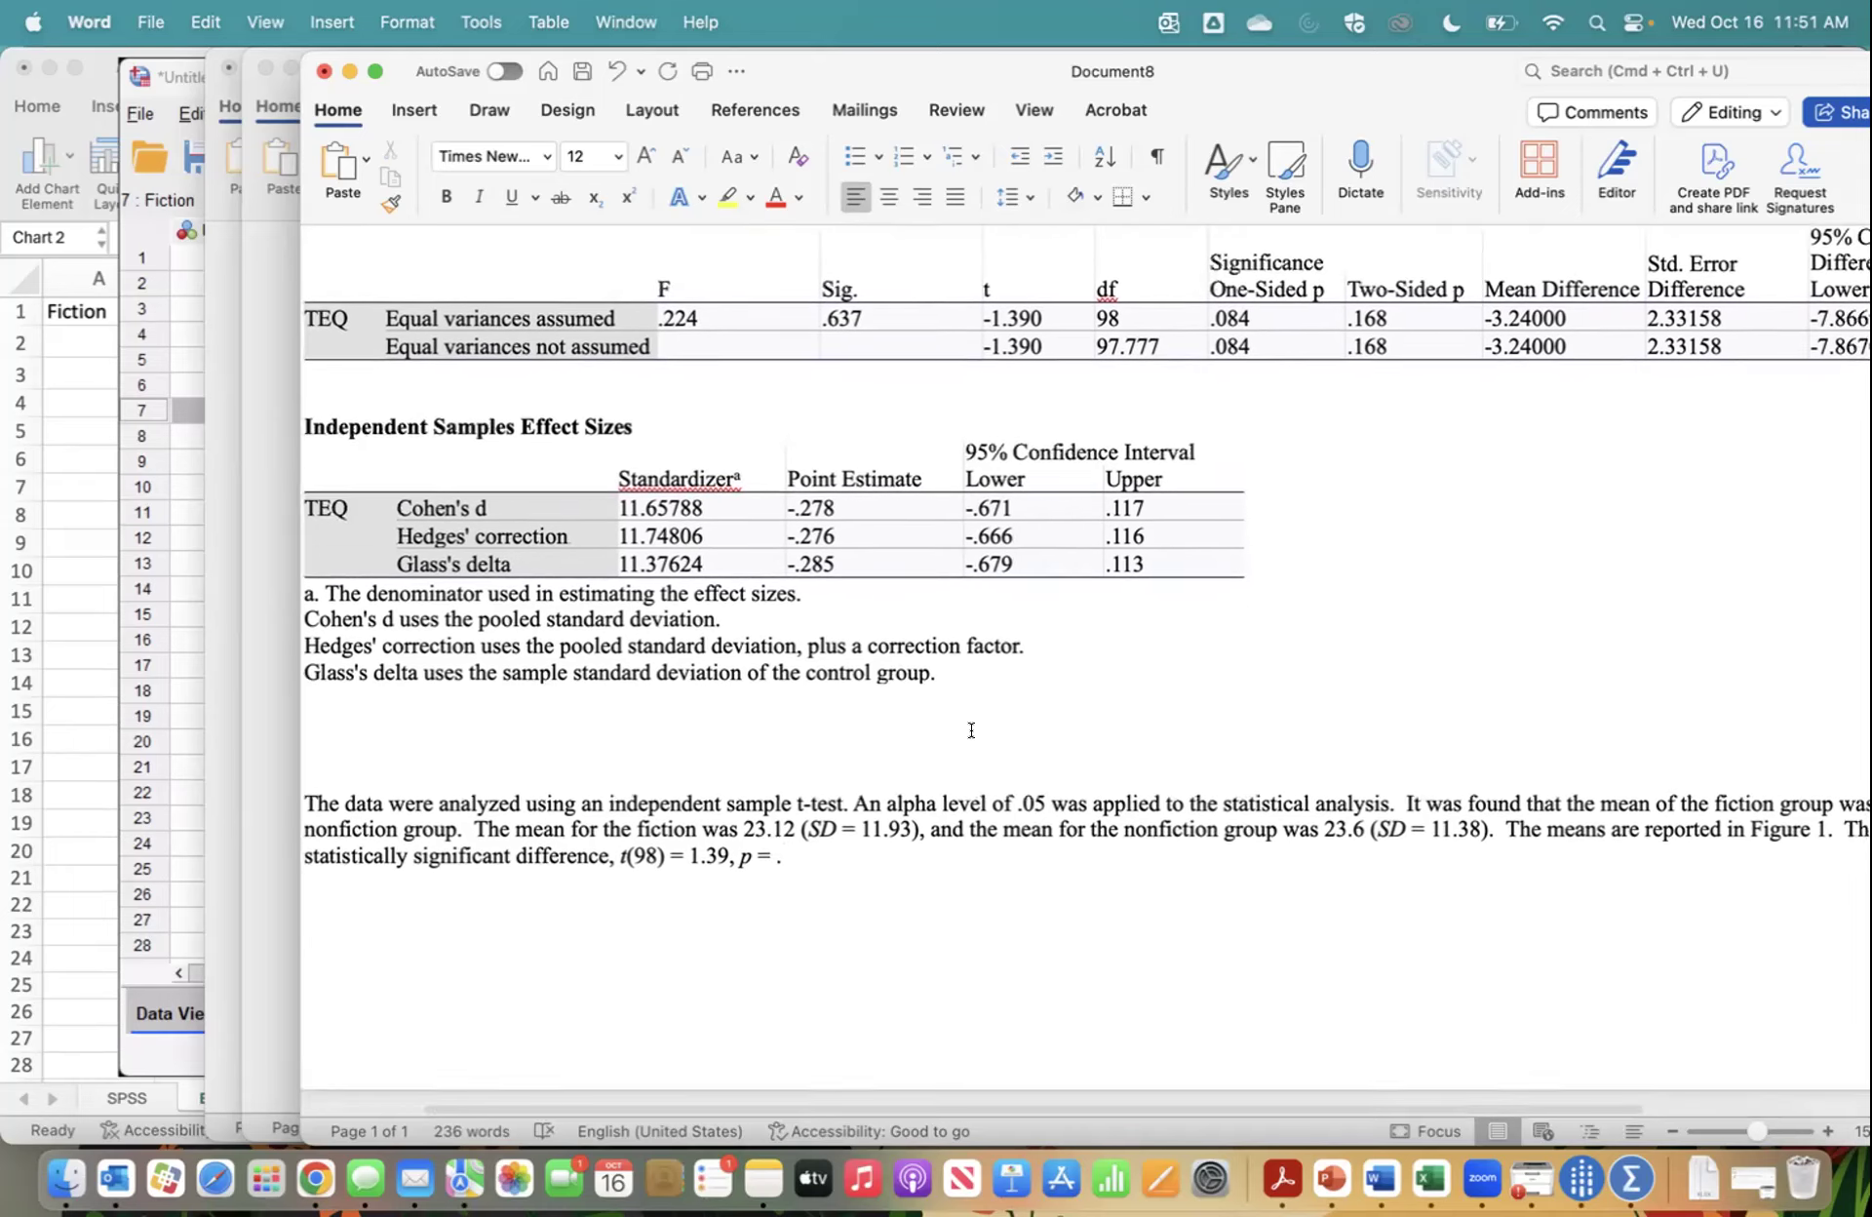
pyautogui.scroll(-3, 971, 730)
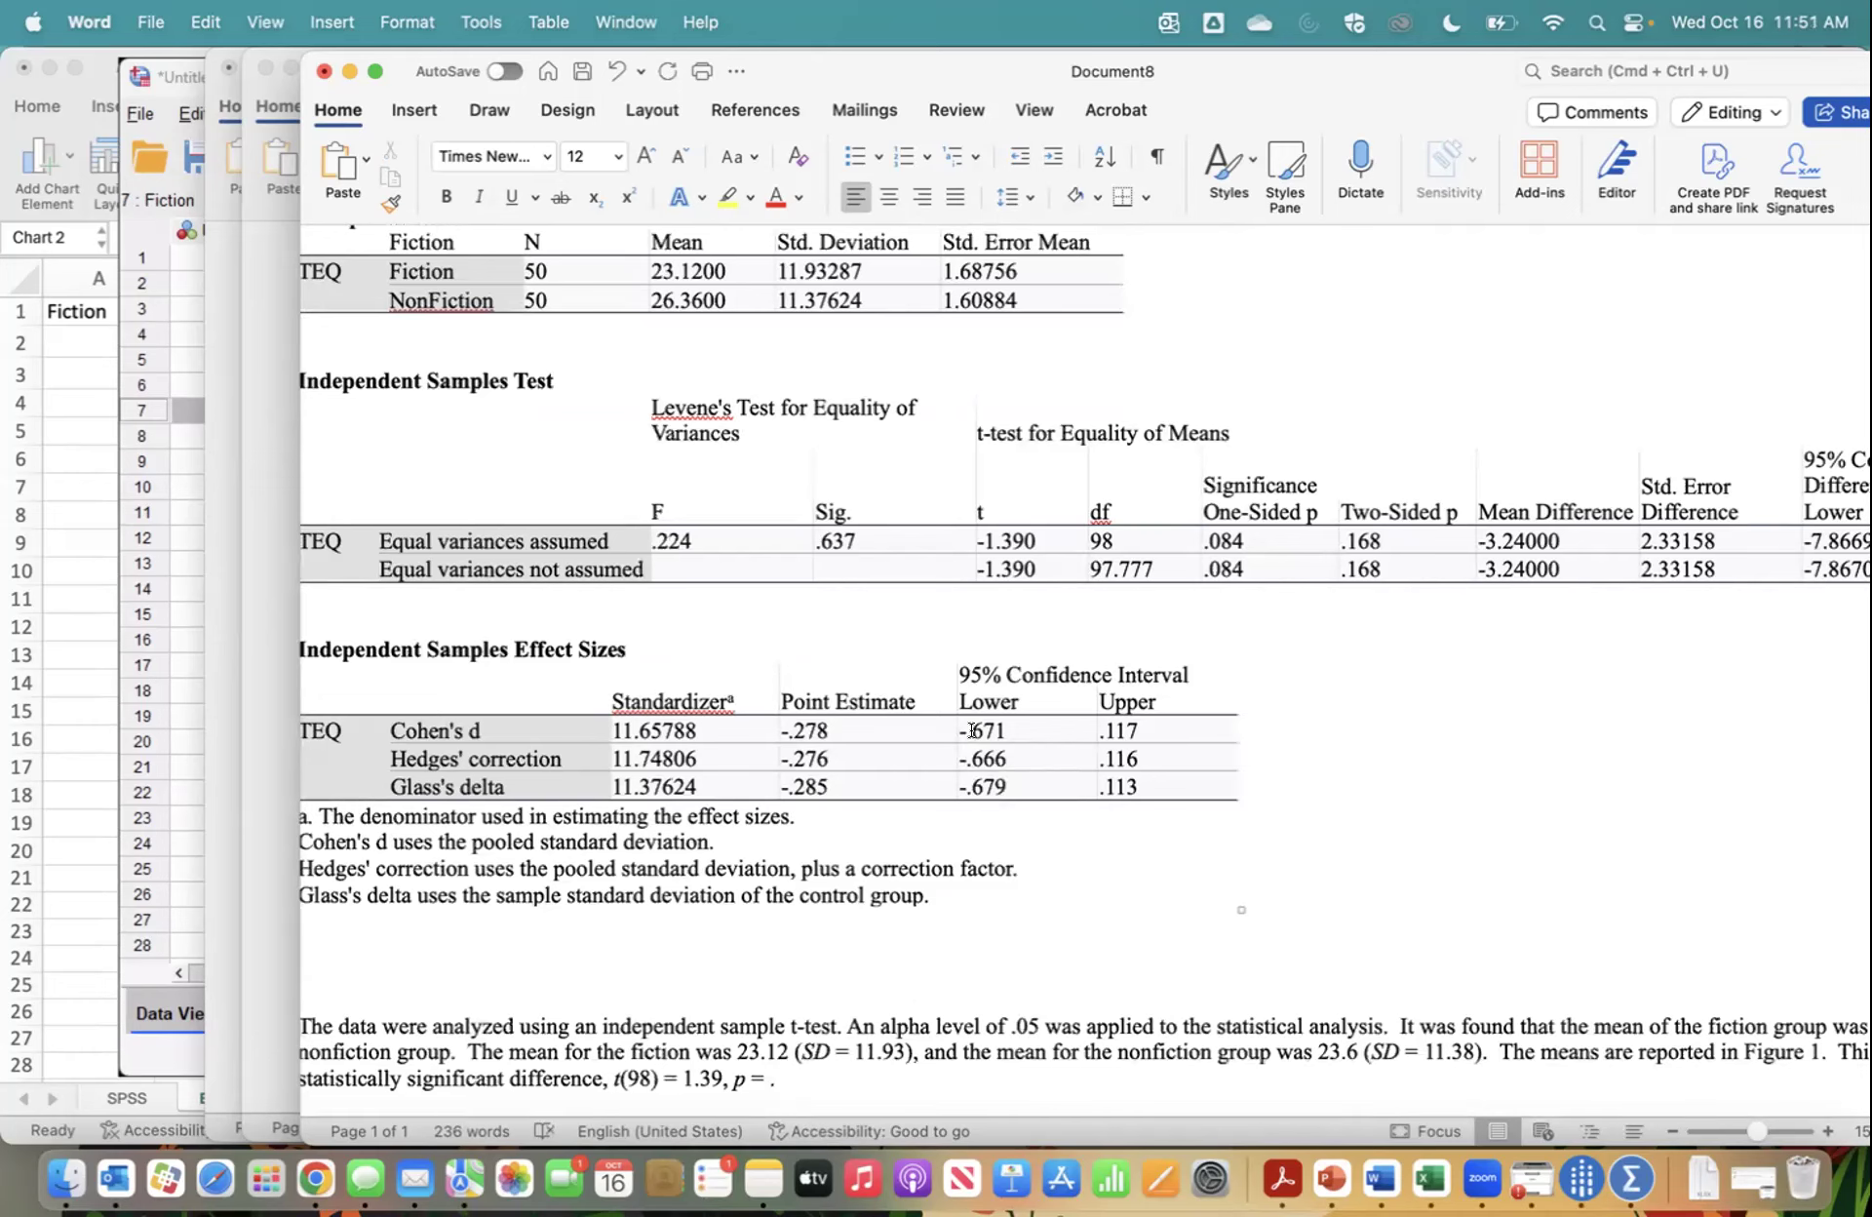
pyautogui.write('08.')
# - Add the heading "Results" above the write-up paragraph, separated from it by a blank line
pyautogui.scroll(-5, 988, 707)
pyautogui.hscroll(-4, 988, 707)
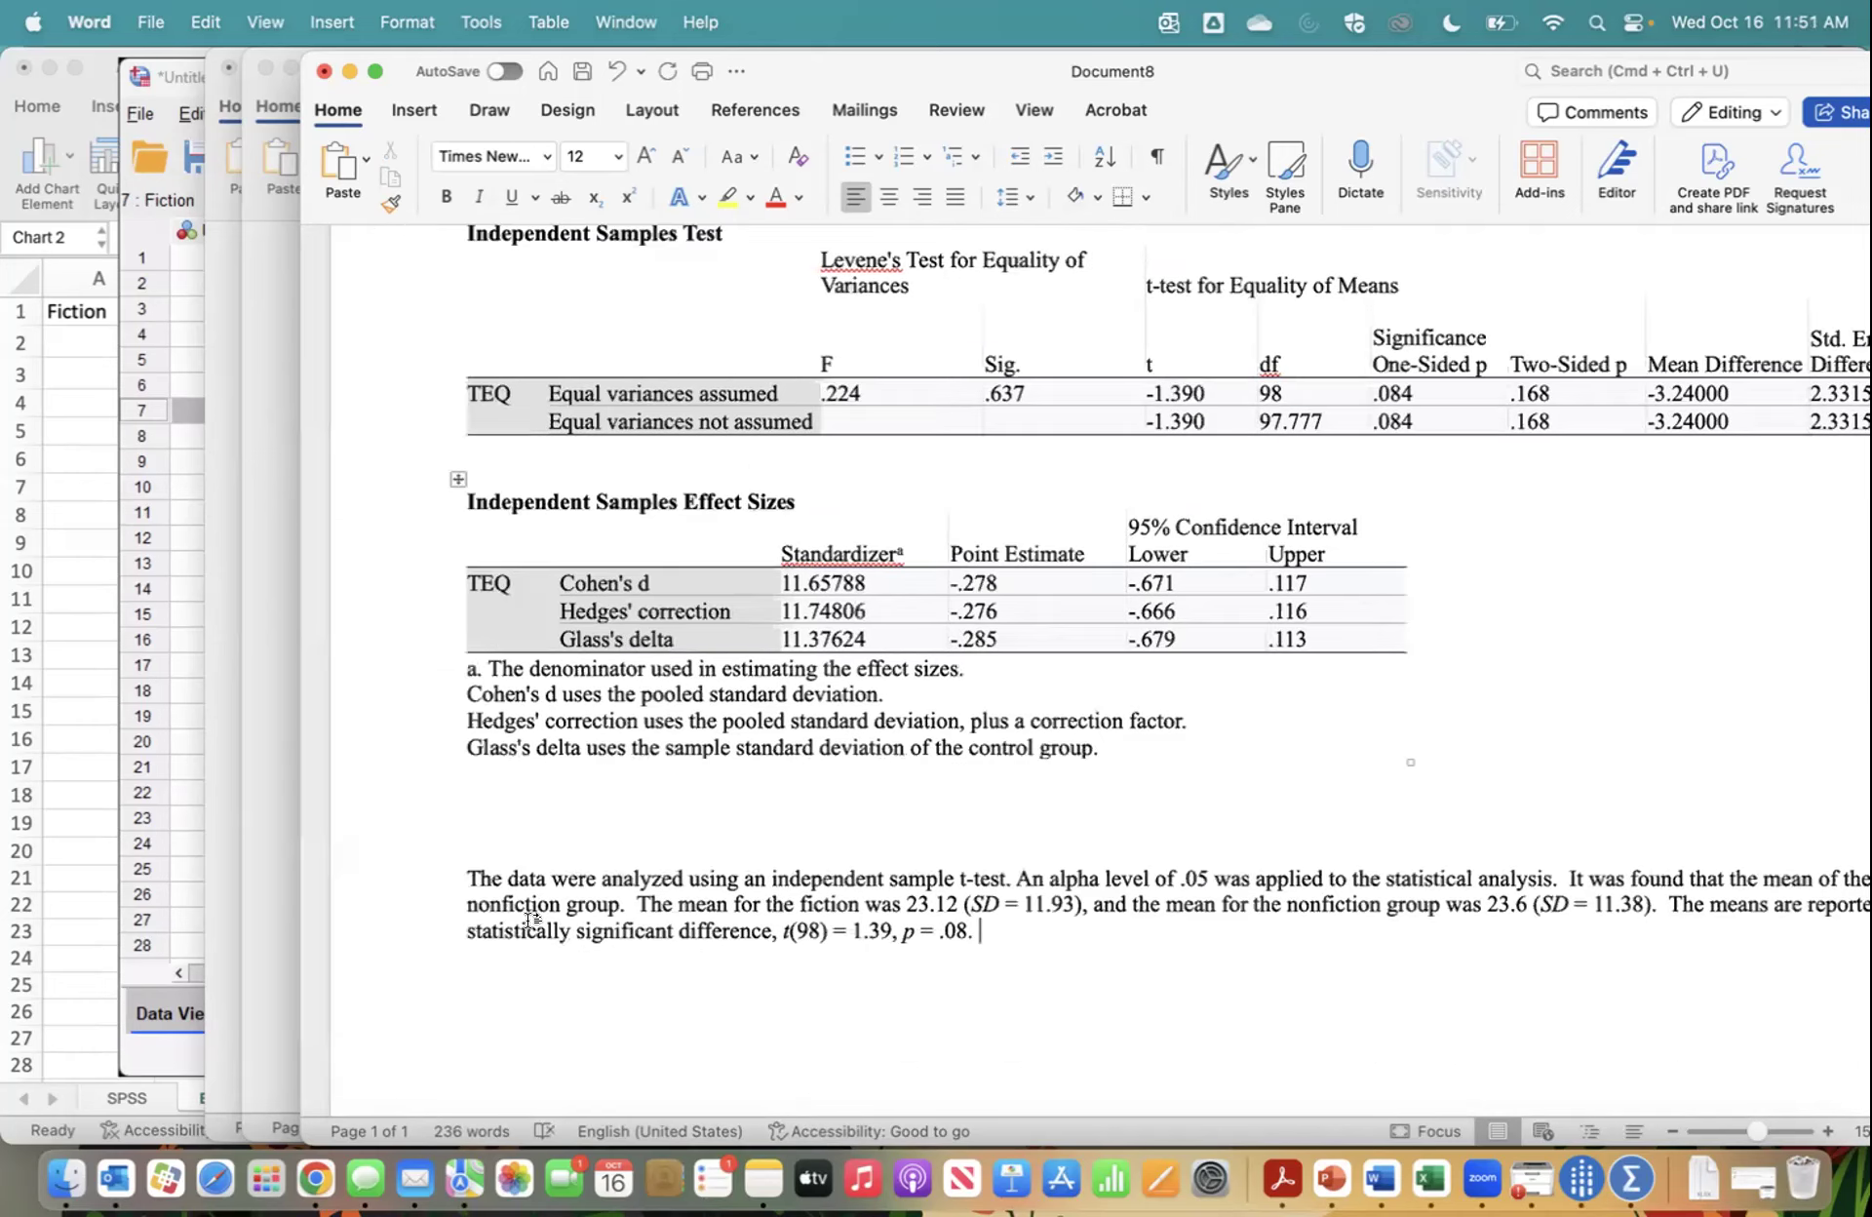
pyautogui.click(460, 768)
pyautogui.write('Results')
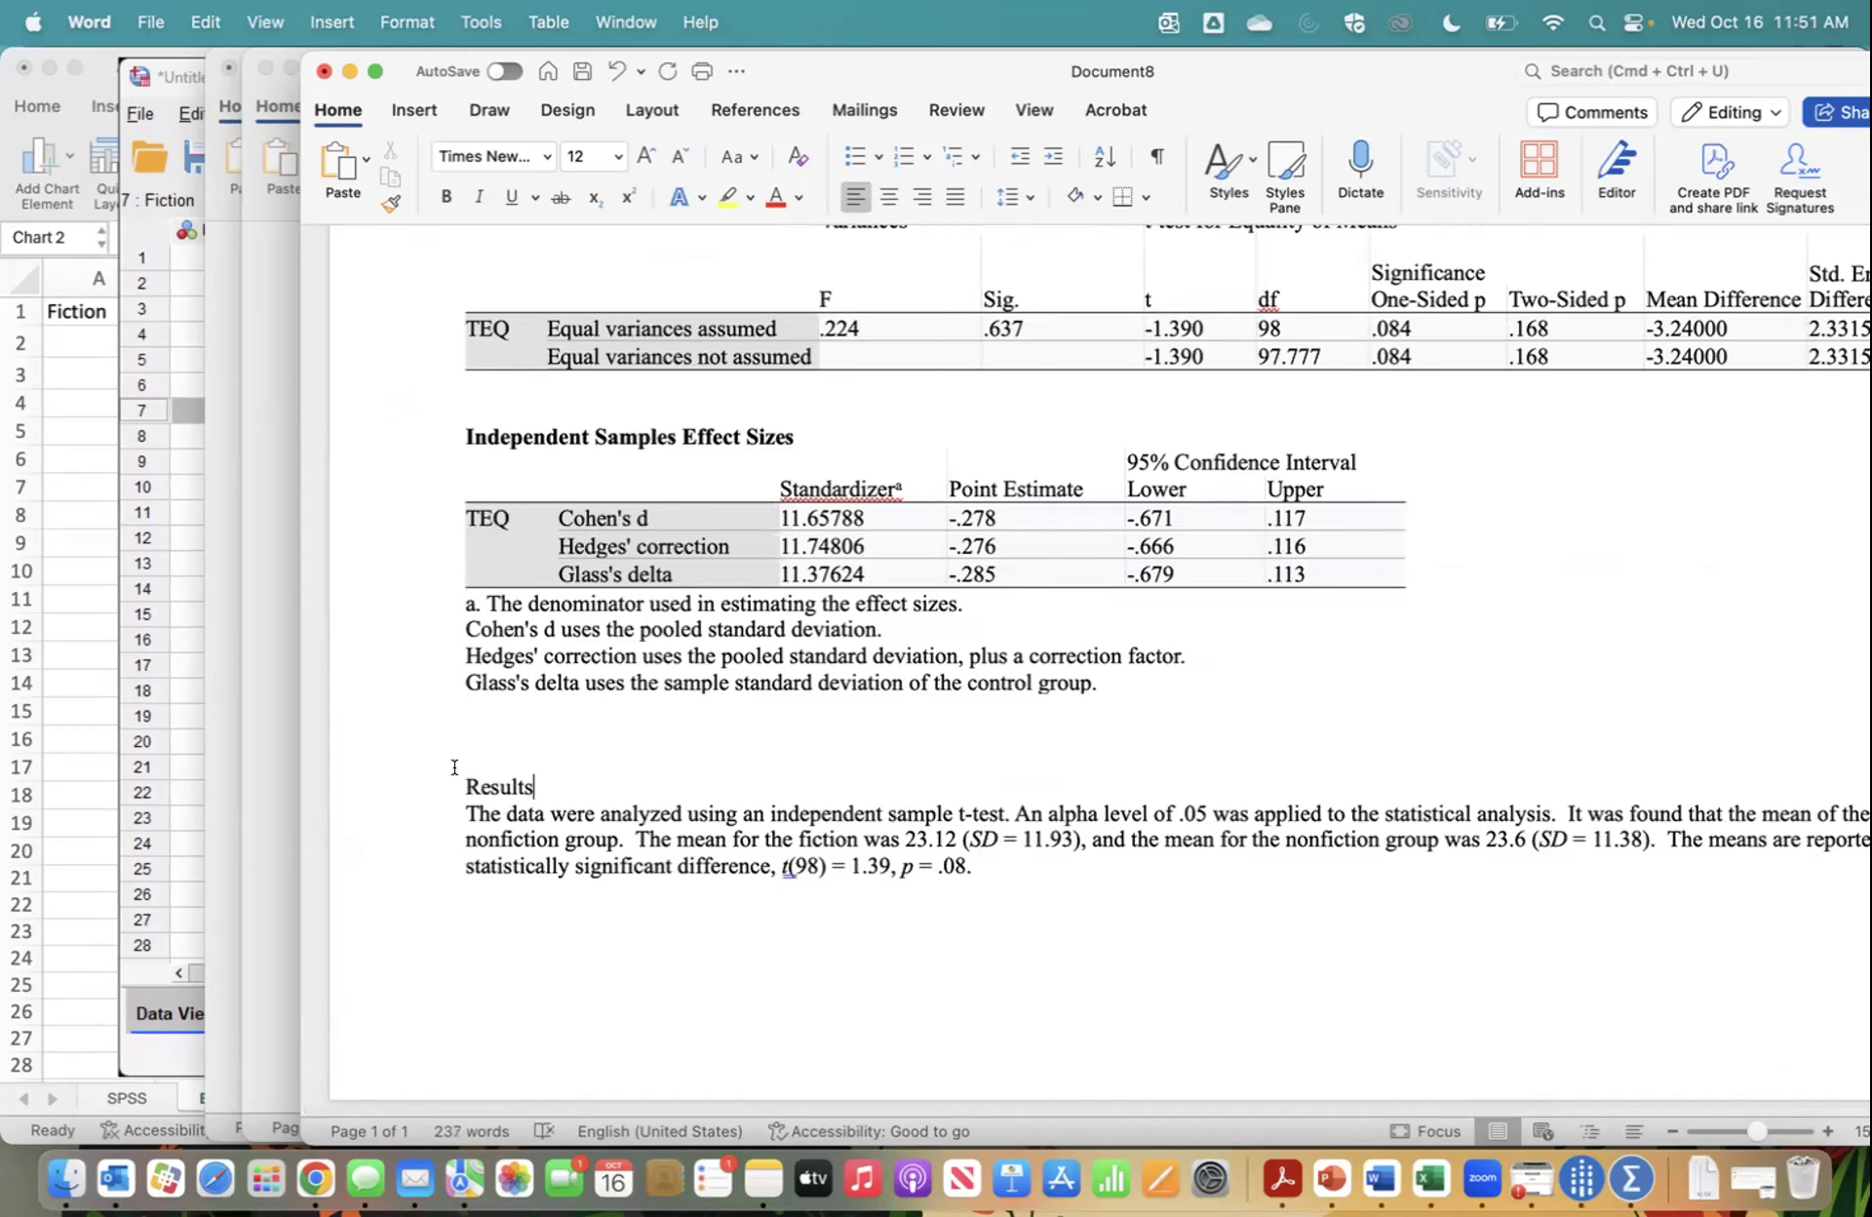
pyautogui.hscroll(1, 523, 773)
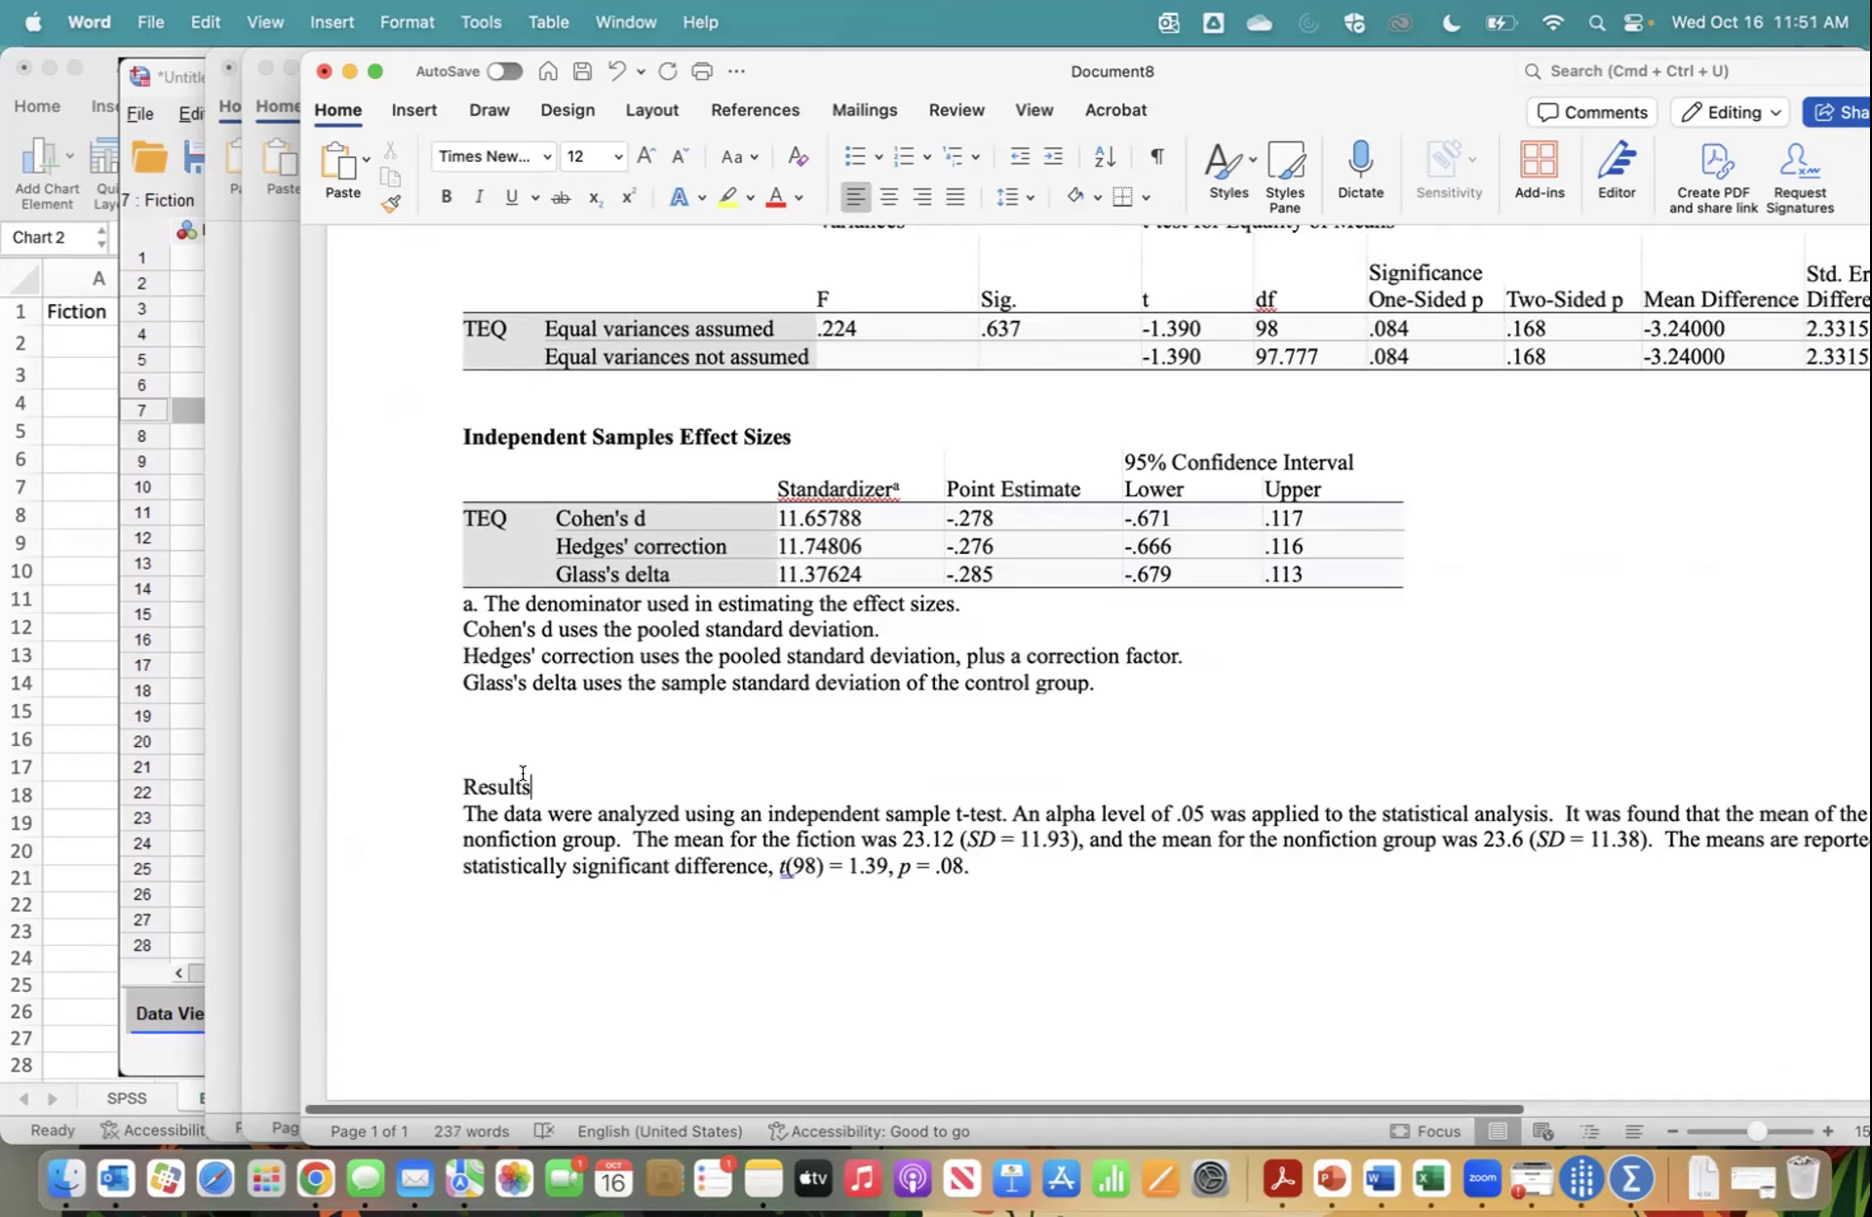
pyautogui.press('Return')
# - Center the Results heading and make it bold
pyautogui.doubleClick(509, 786)
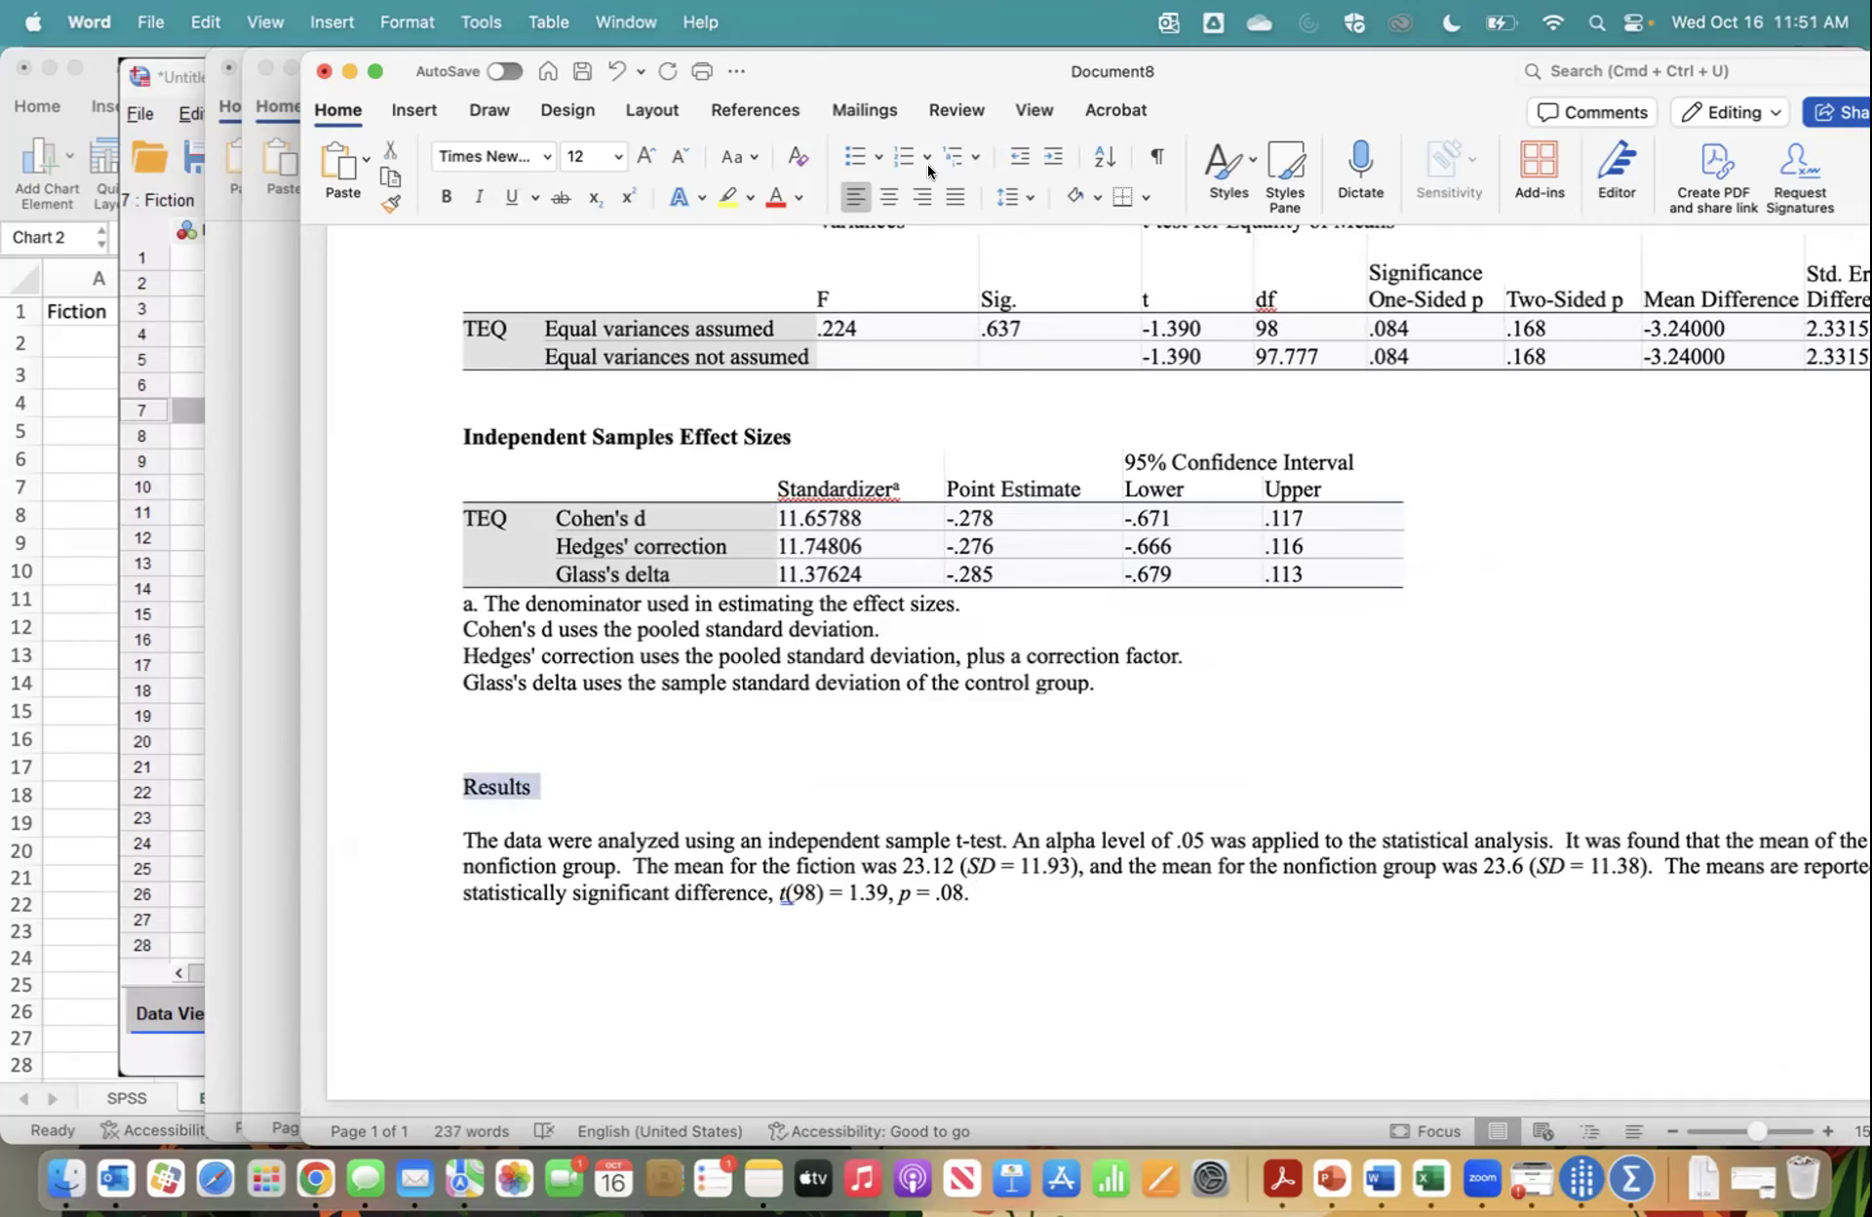
pyautogui.click(887, 199)
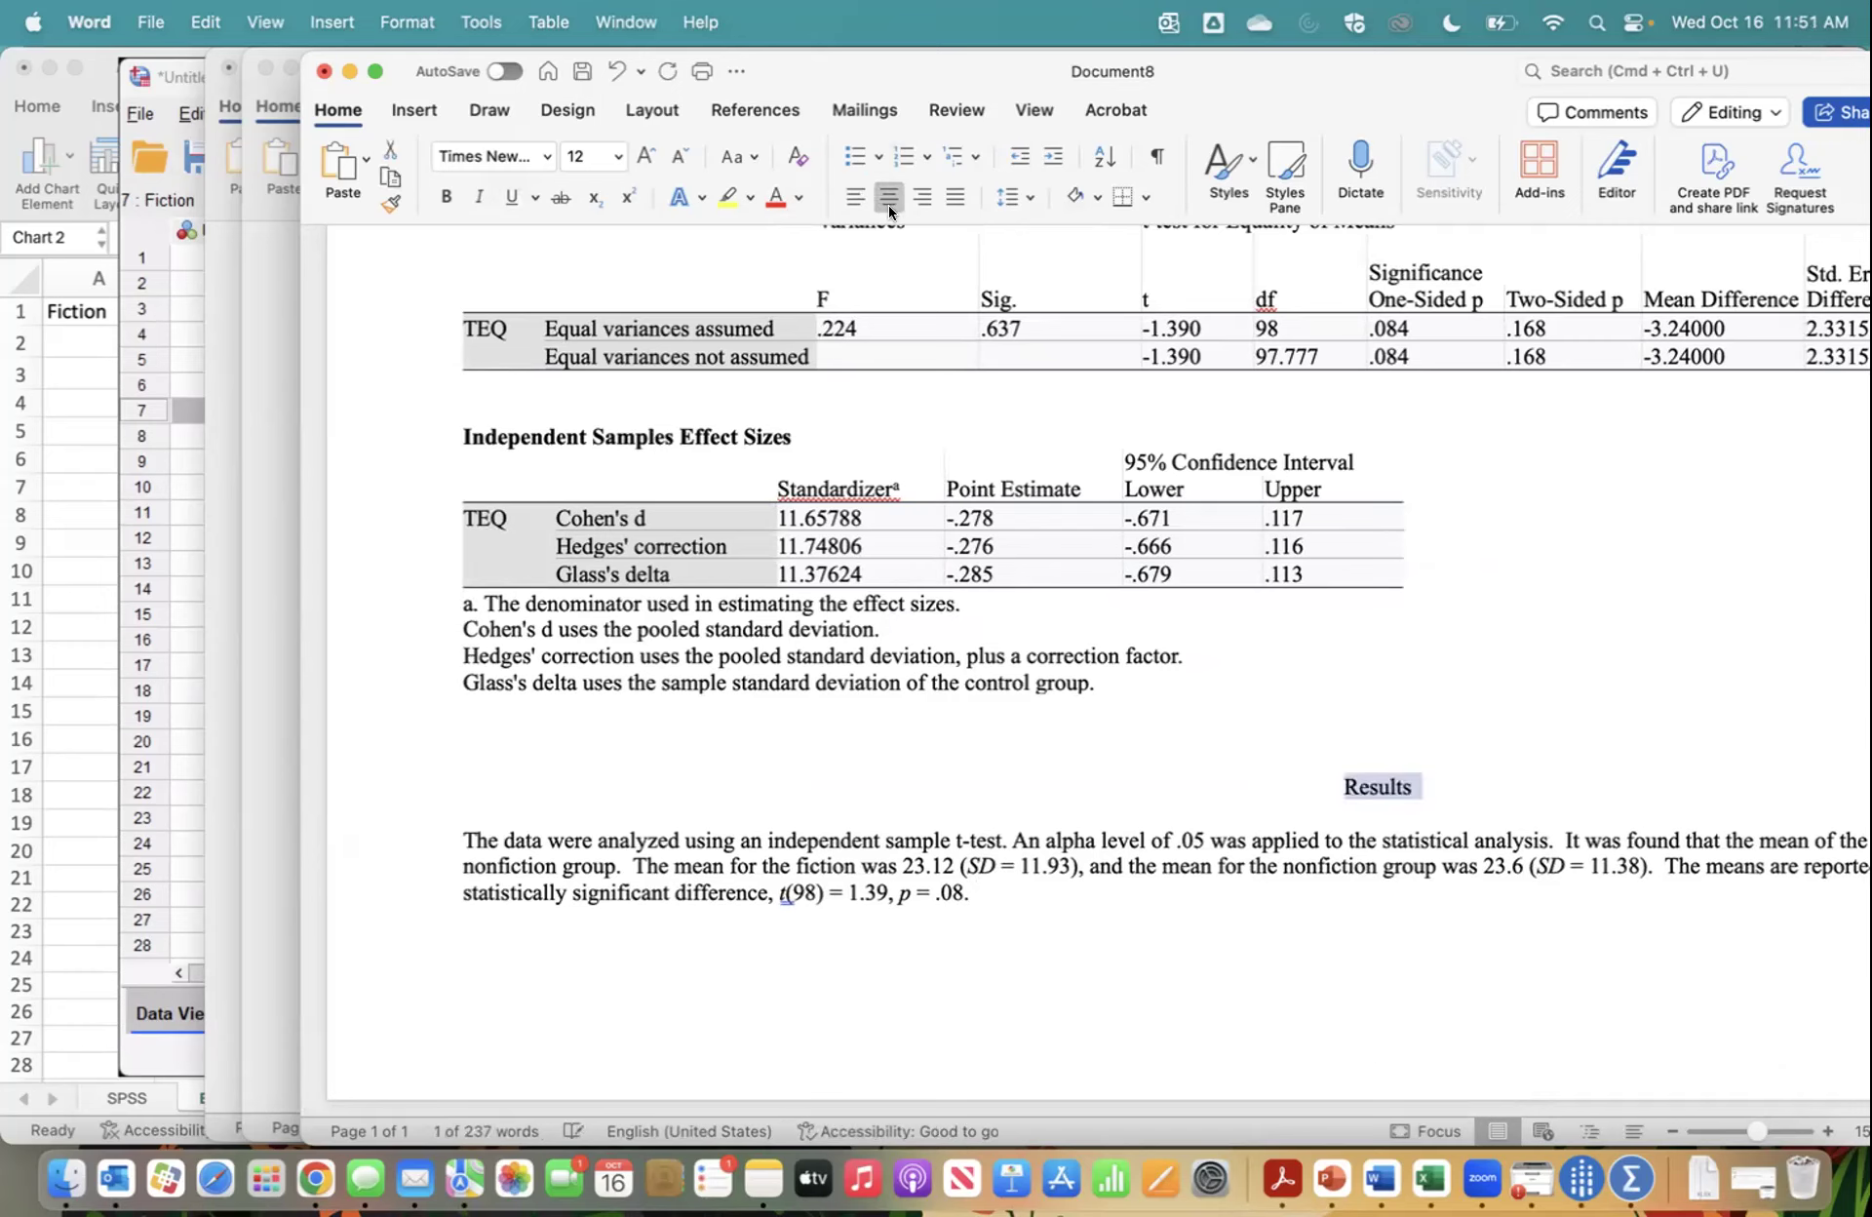
pyautogui.click(445, 197)
pyautogui.scroll(-1, 683, 343)
pyautogui.scroll(1, 683, 343)
# - Add two new lines below the end of the results paragraph
pyautogui.click(584, 1007)
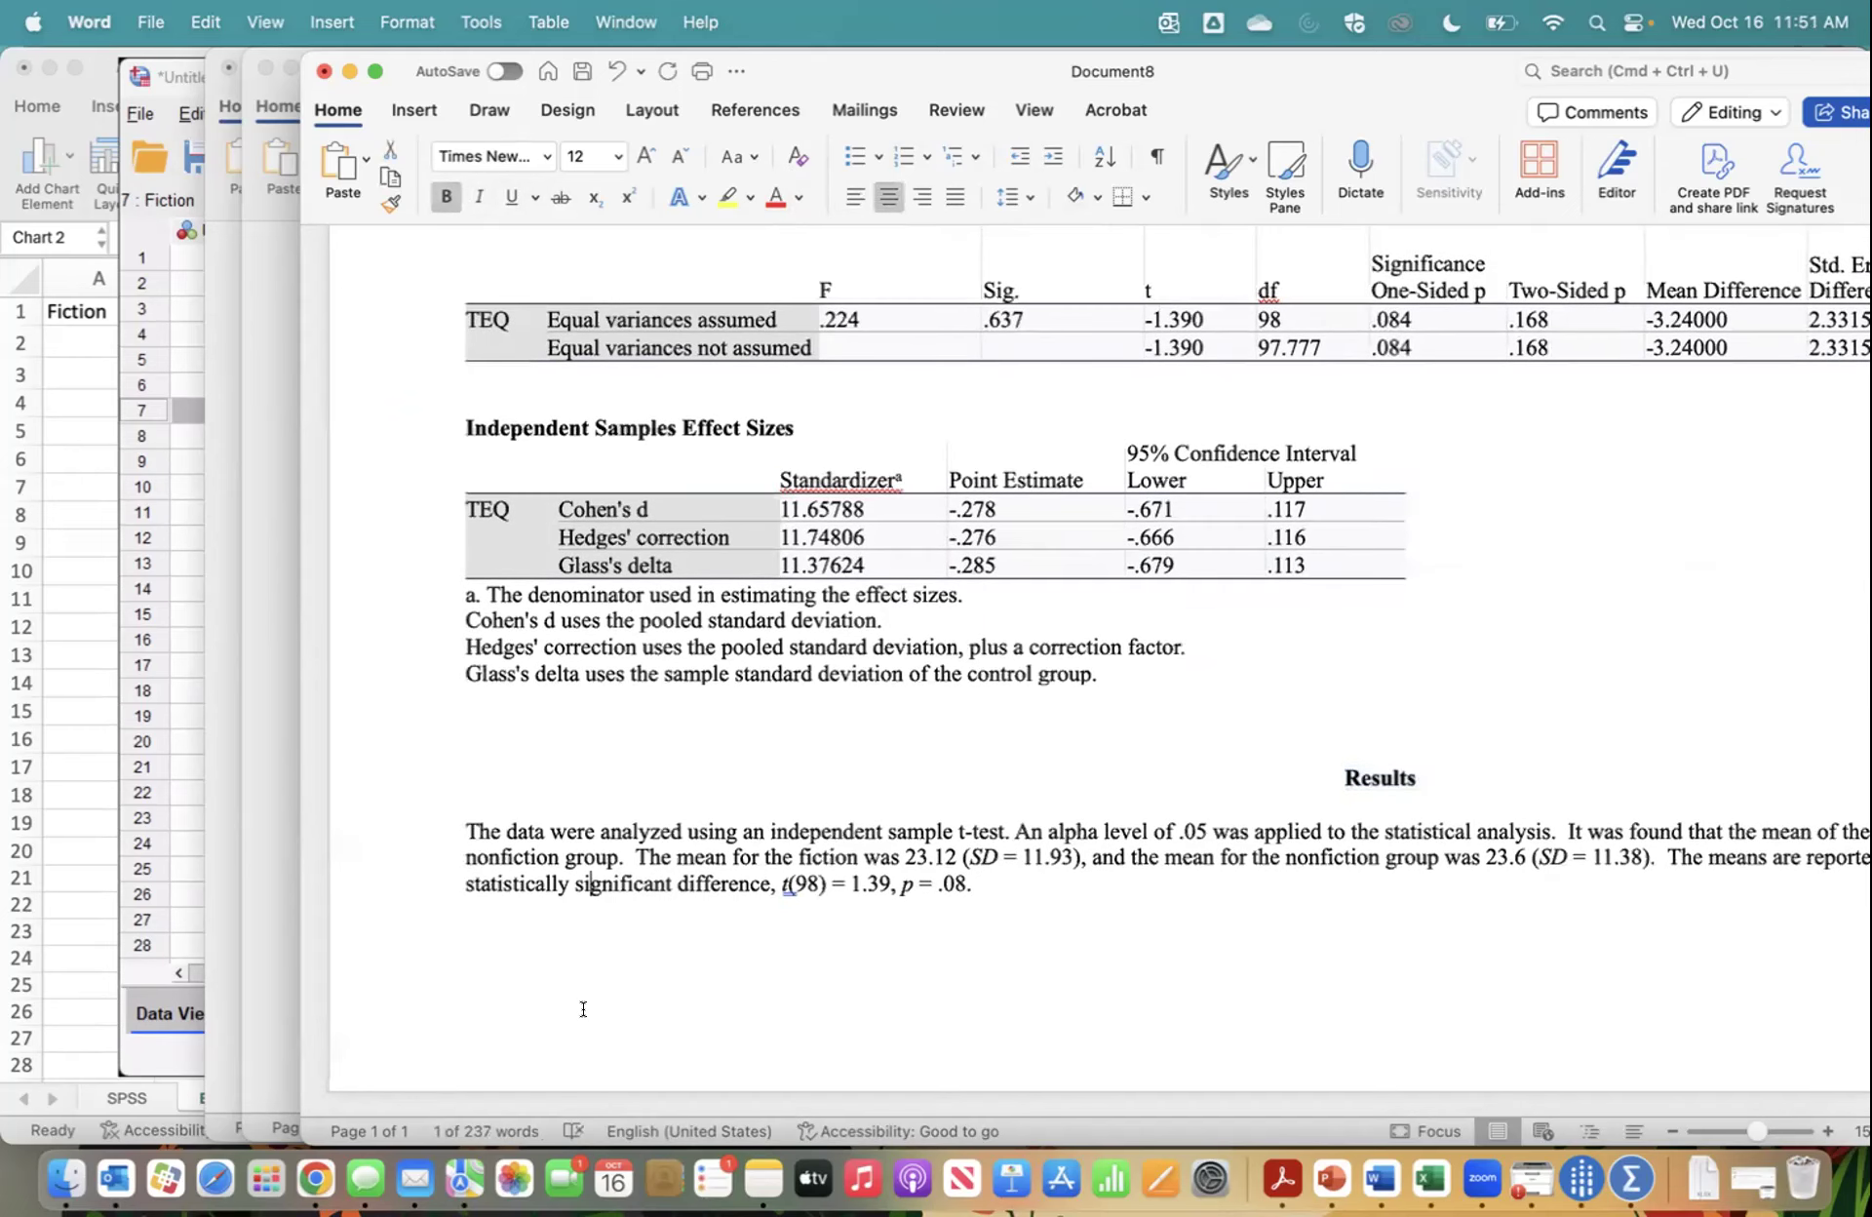
pyautogui.click(1016, 884)
pyautogui.press('Return')
pyautogui.press('Return')
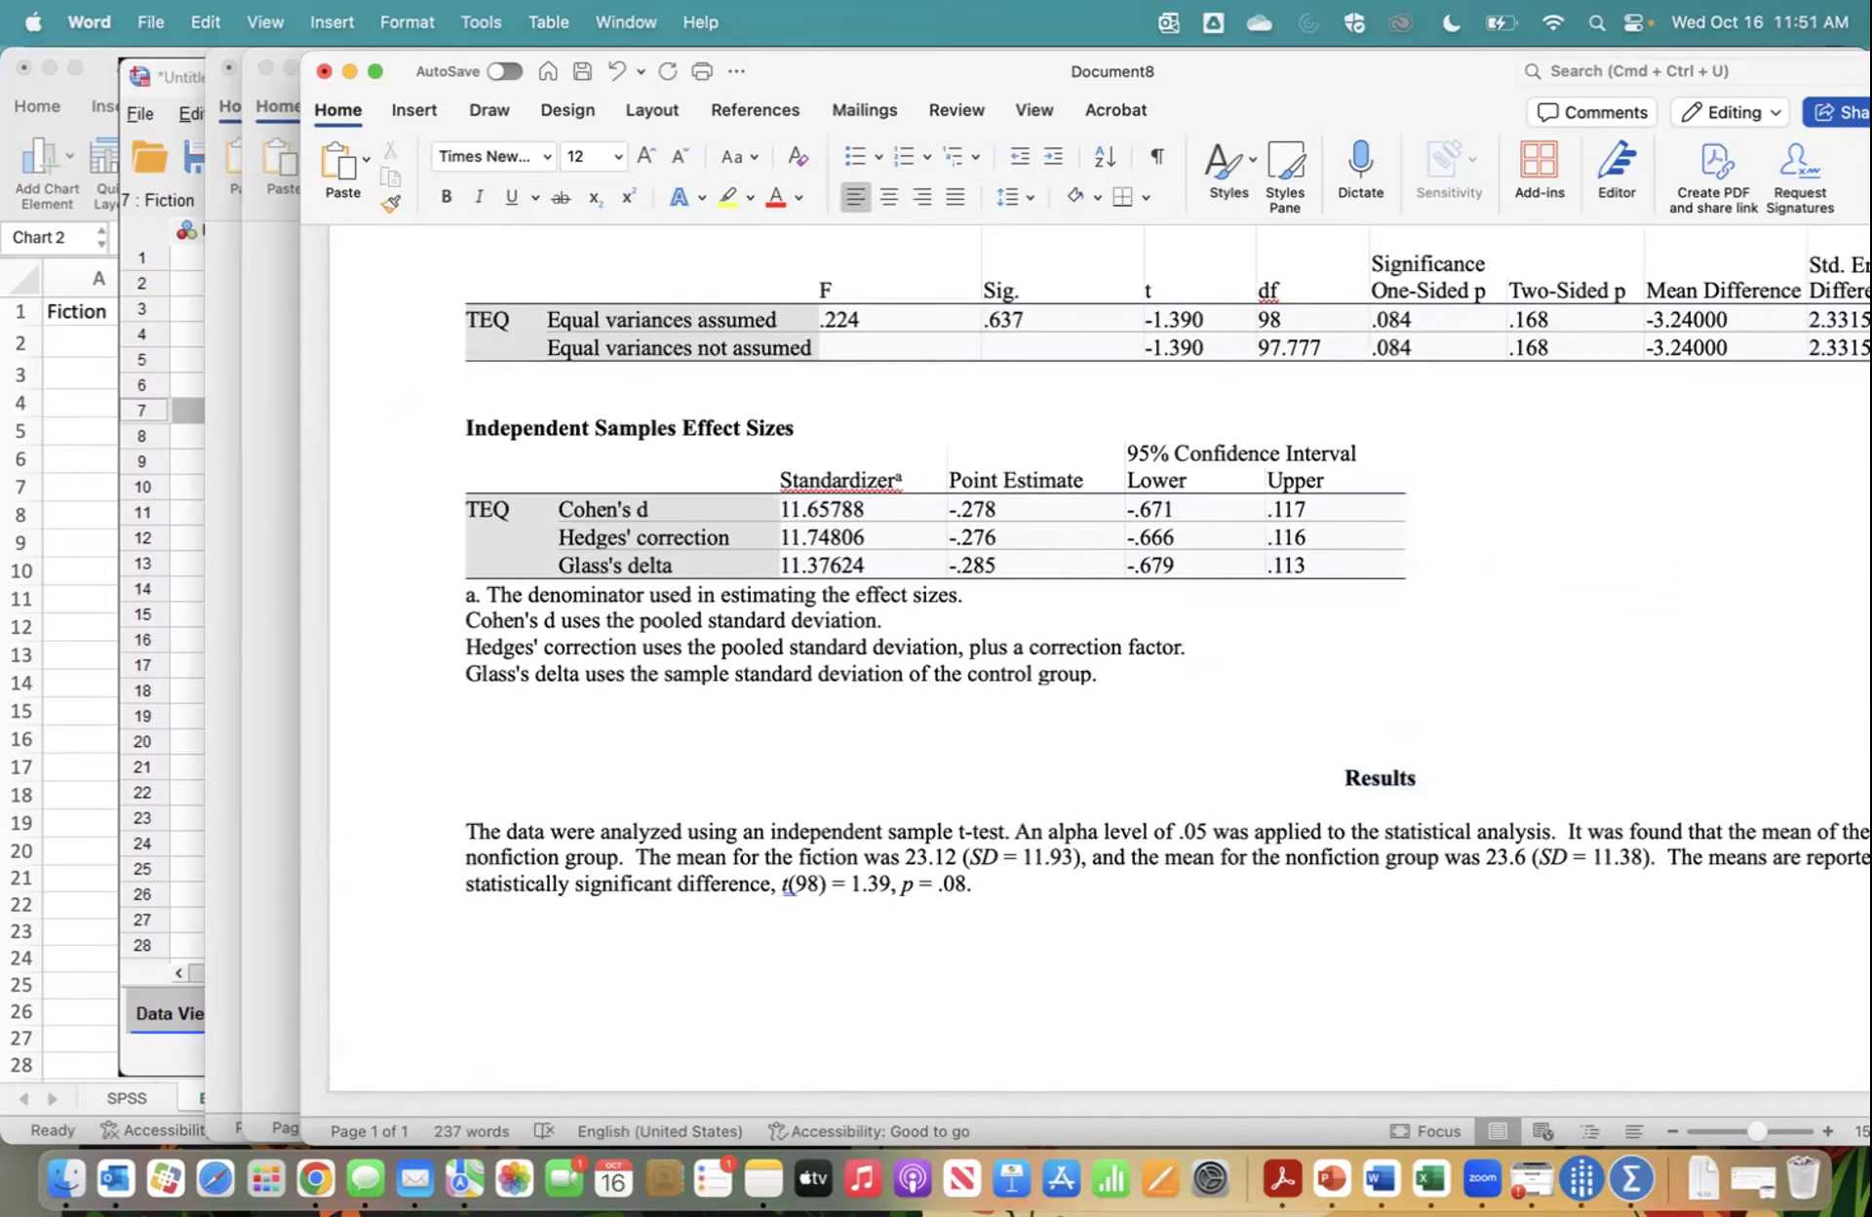
pyautogui.write('F')
pyautogui.press('BackSpace')
# - Copy the bar chart of TEQ means from the Excel workbook and paste it onto a new page after the Word write-up
pyautogui.click(166, 920)
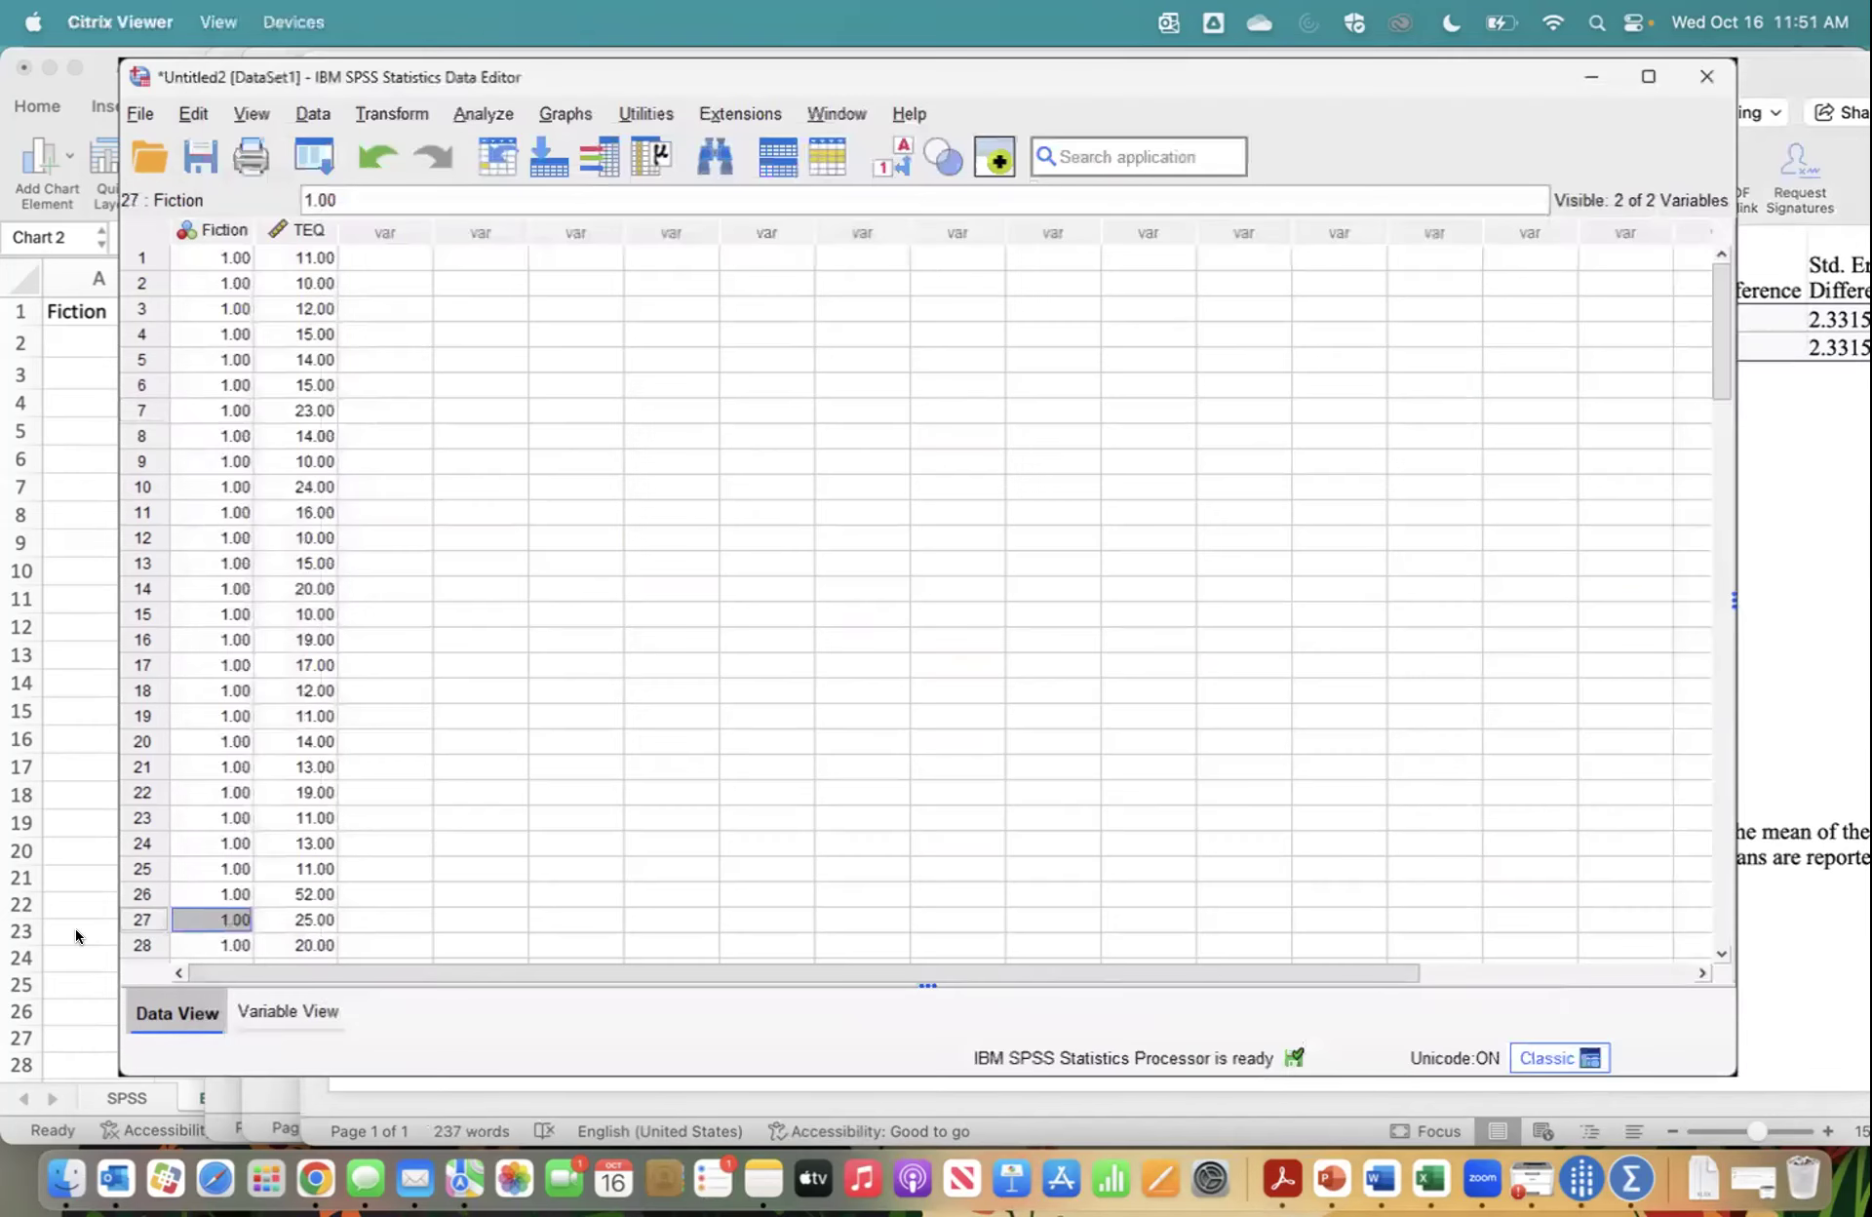
pyautogui.click(70, 928)
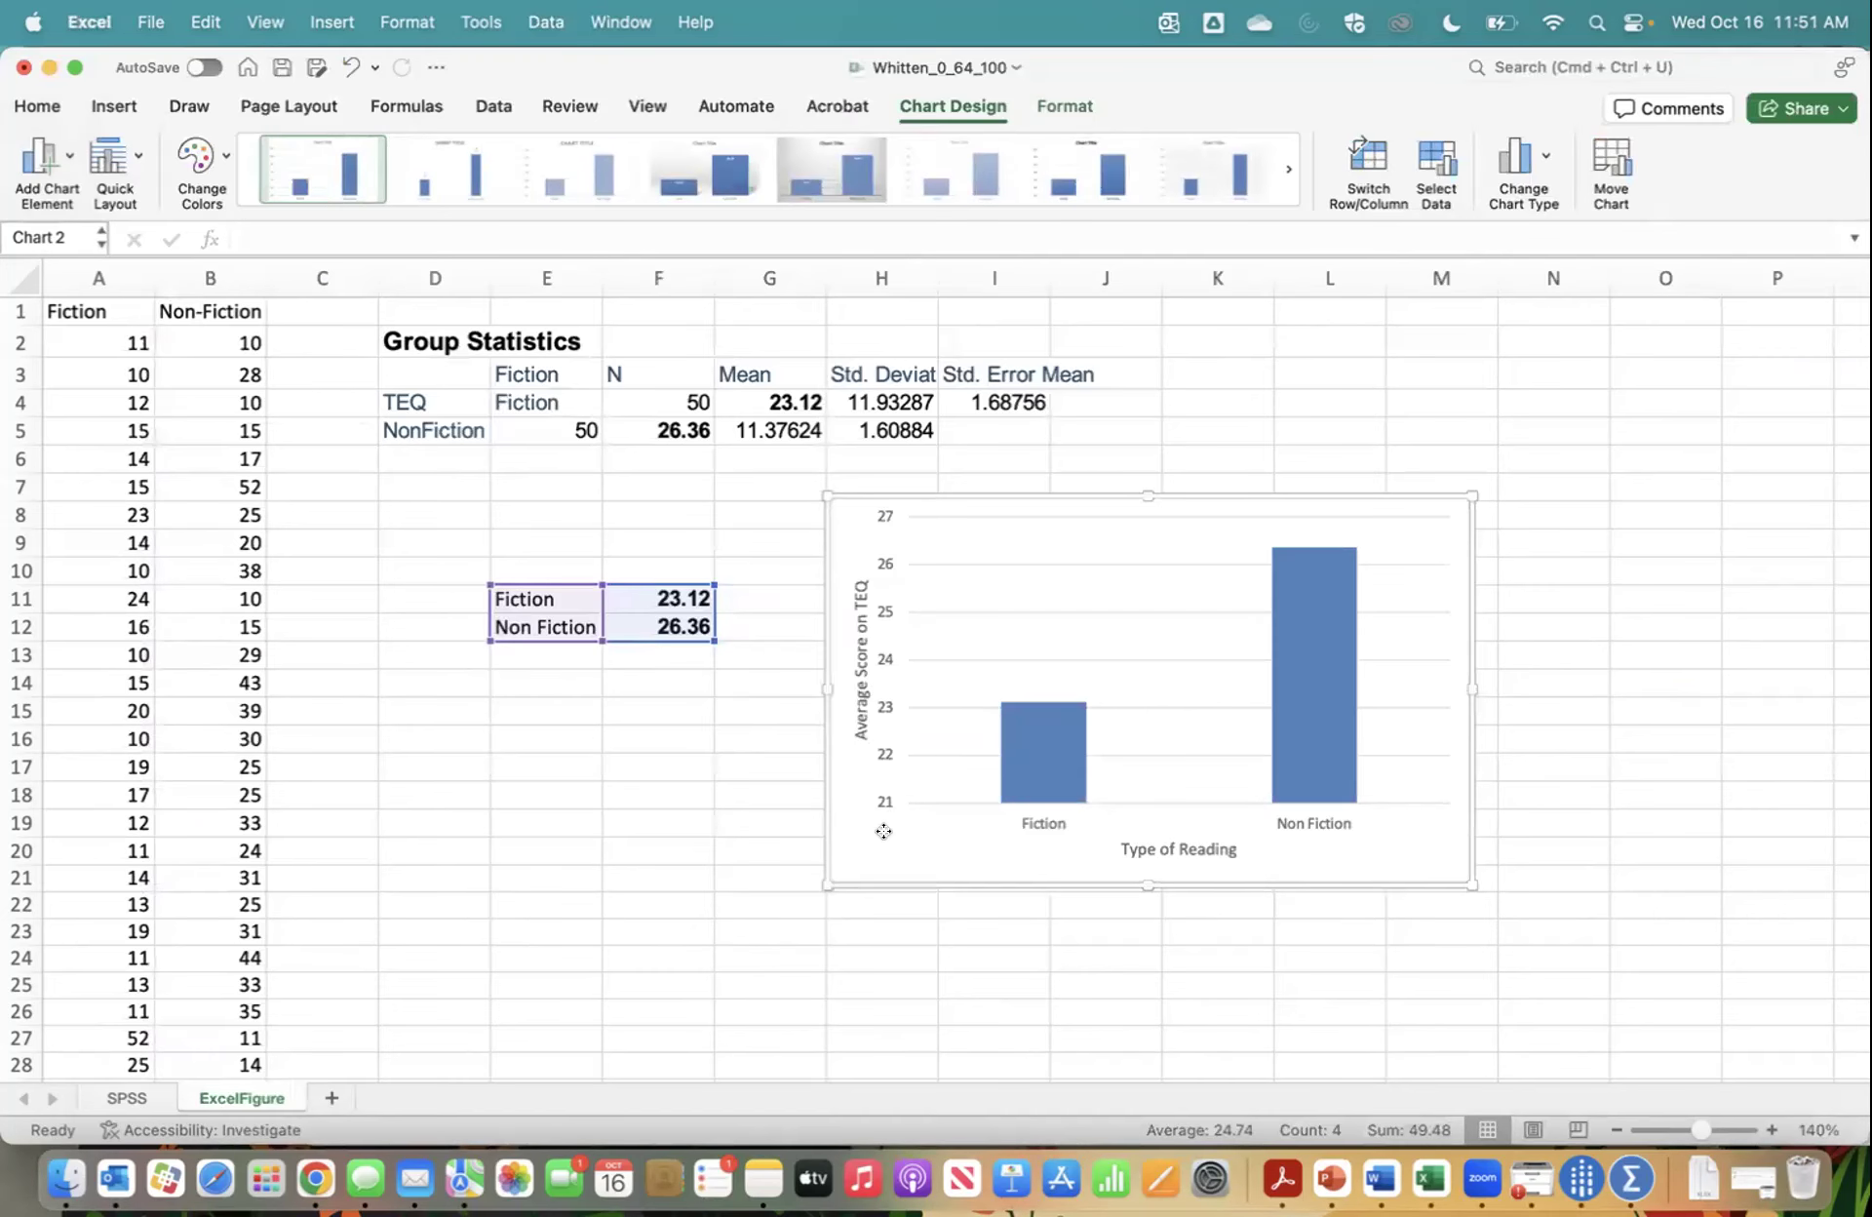
pyautogui.click(1381, 1180)
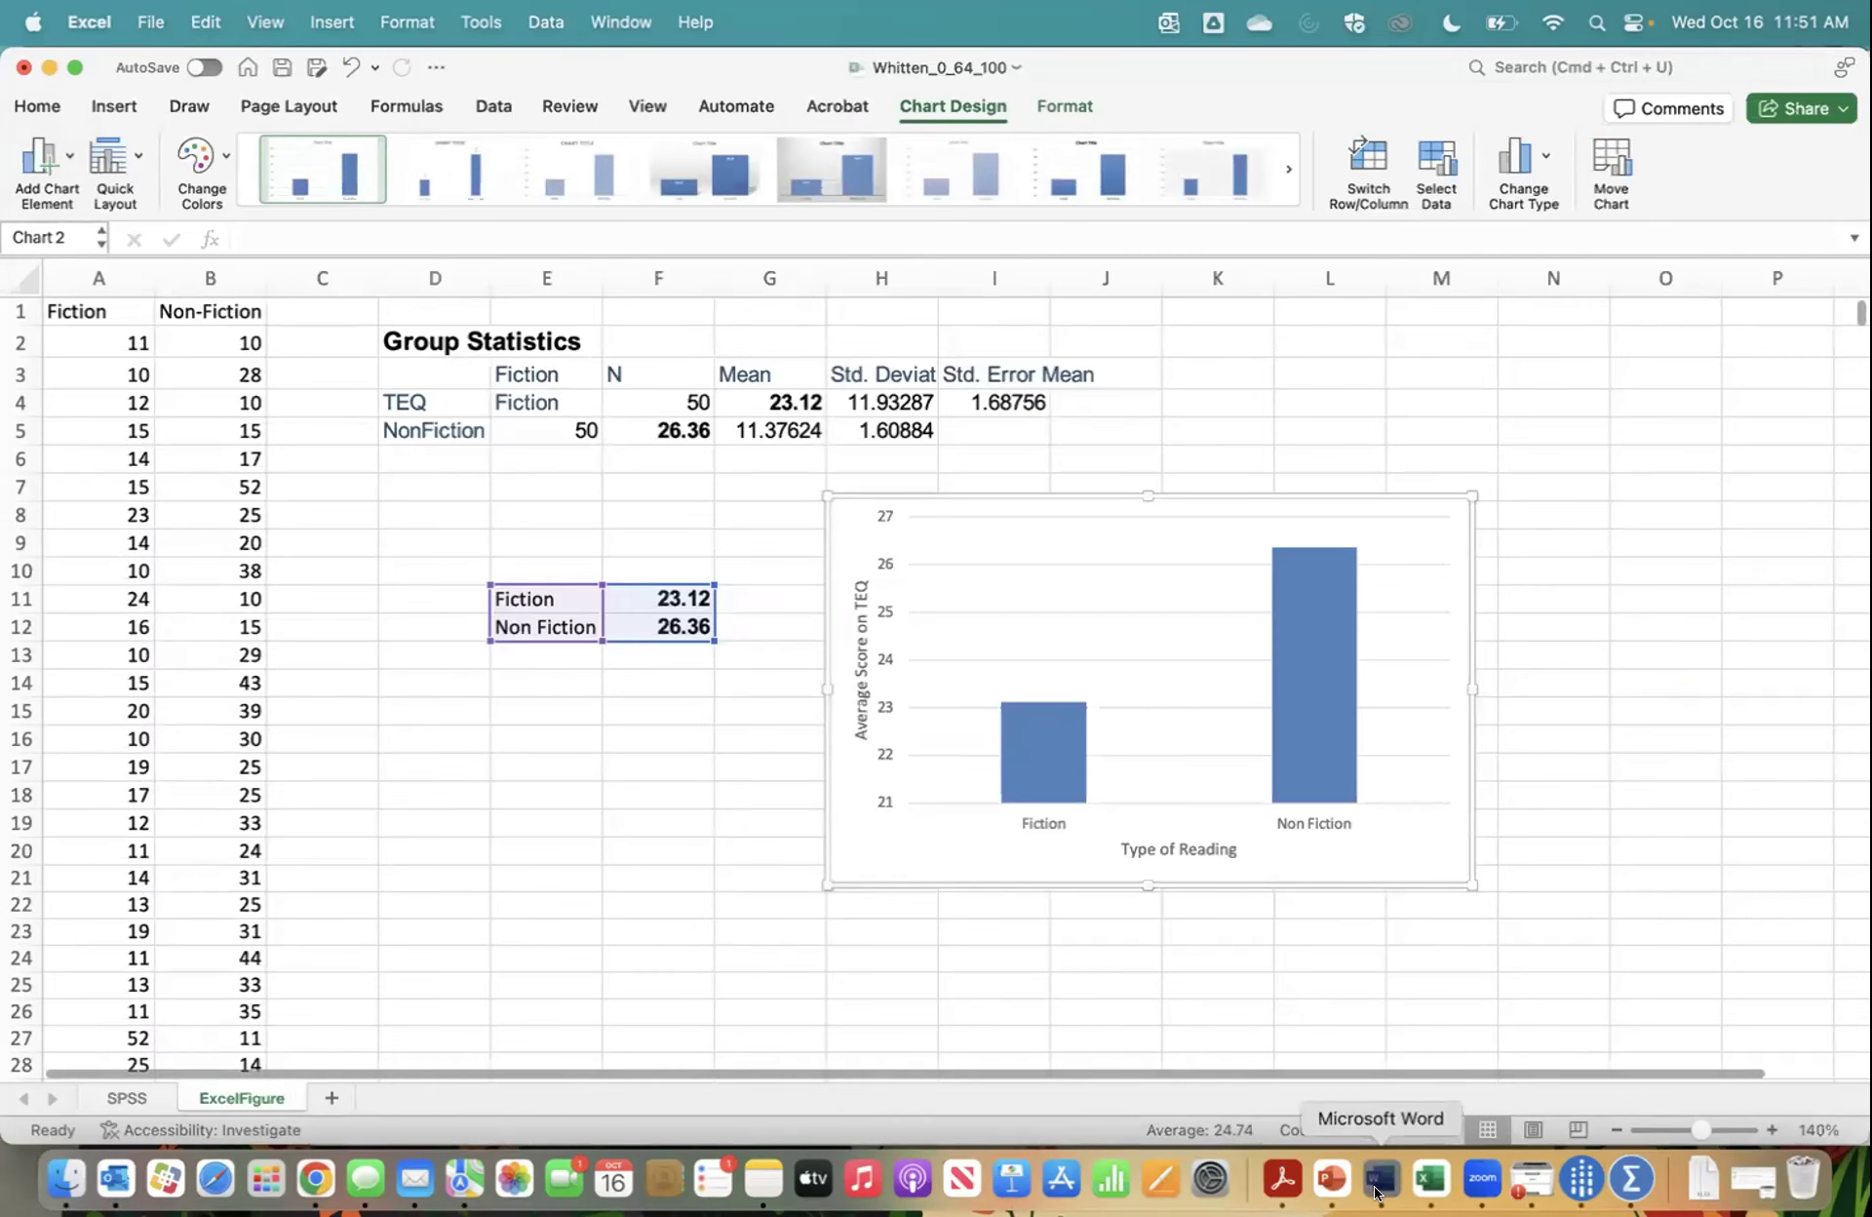
pyautogui.press('super+Return')
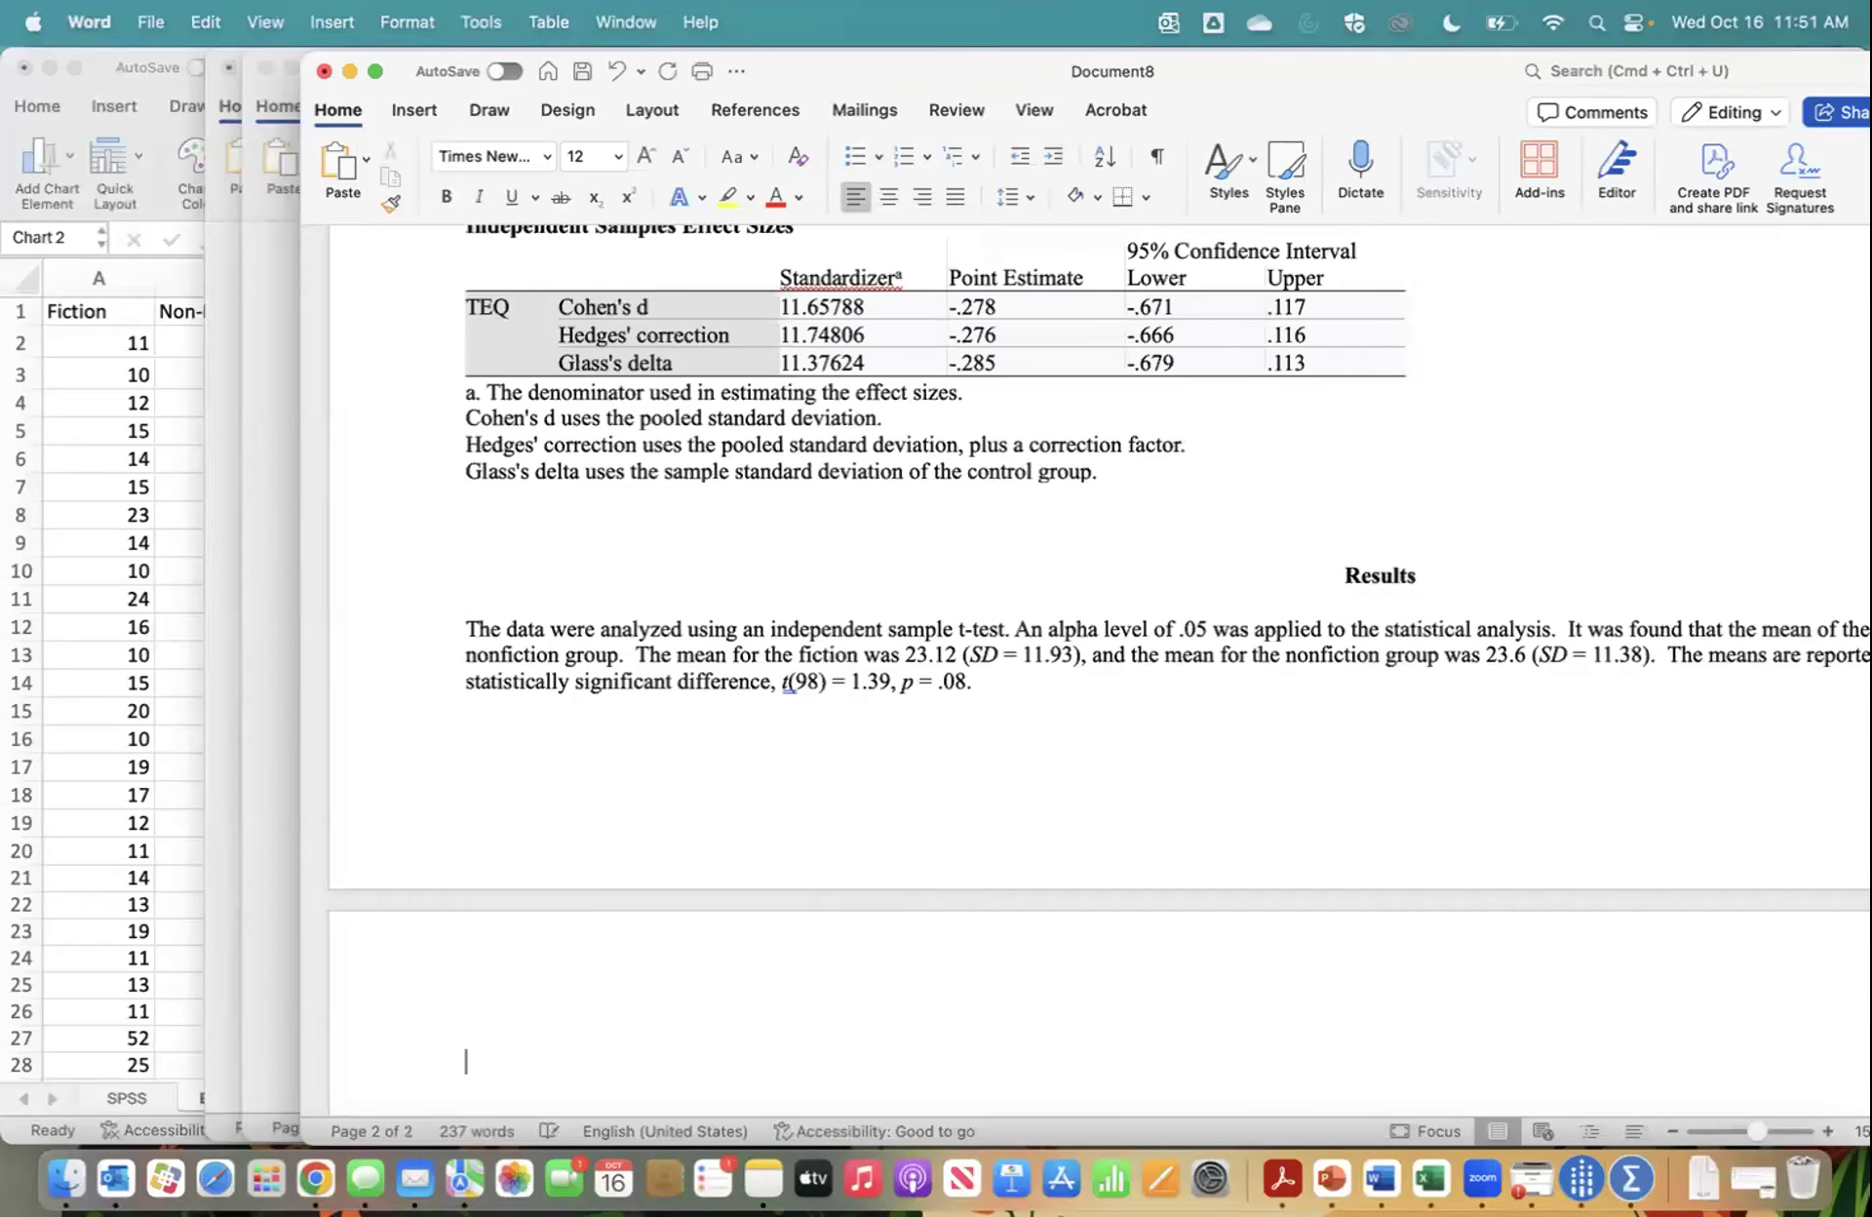
pyautogui.press('super+v')
pyautogui.click(598, 590)
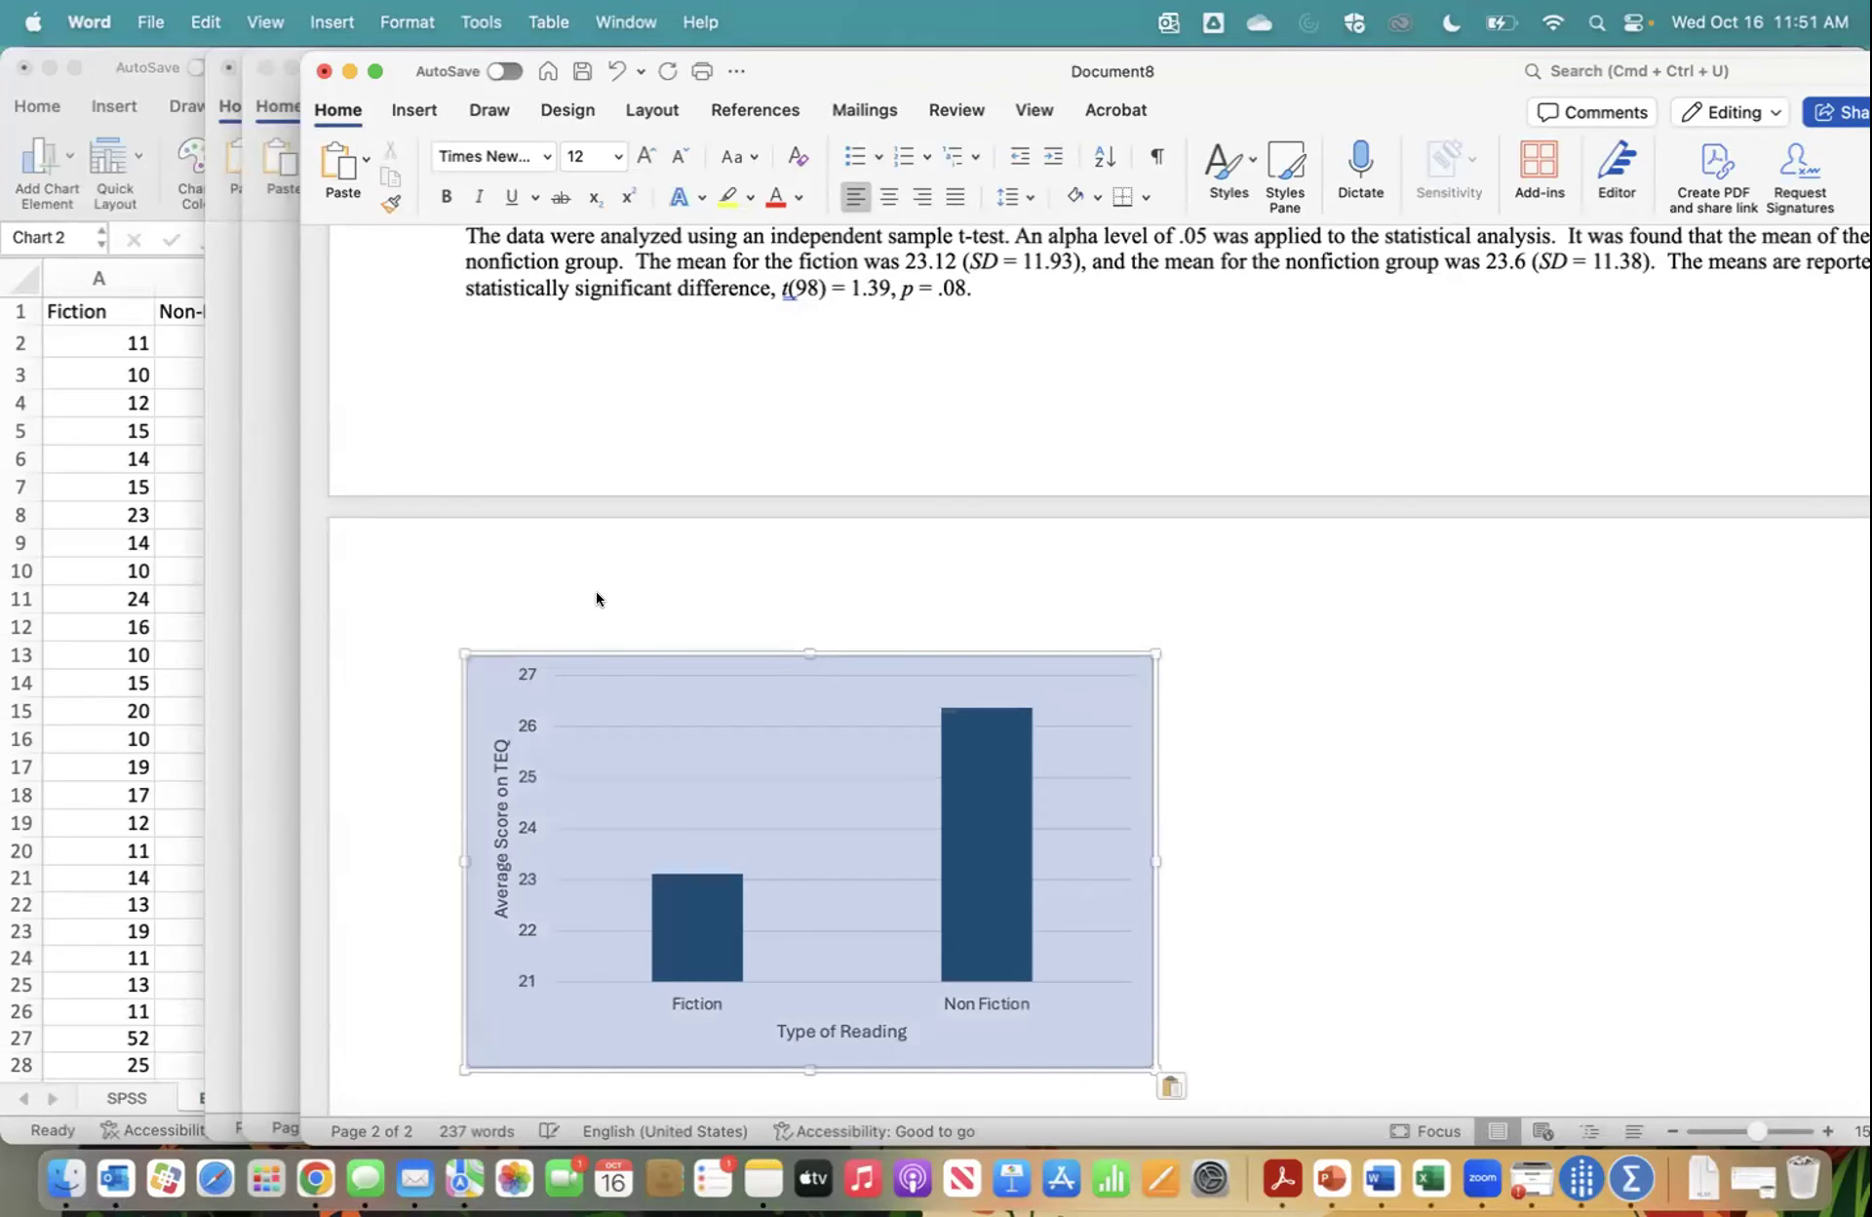
# - Insert a line above the pasted chart reading "Figure Caption:" and correct its spelling
pyautogui.scroll(1, 833, 752)
pyautogui.click(444, 744)
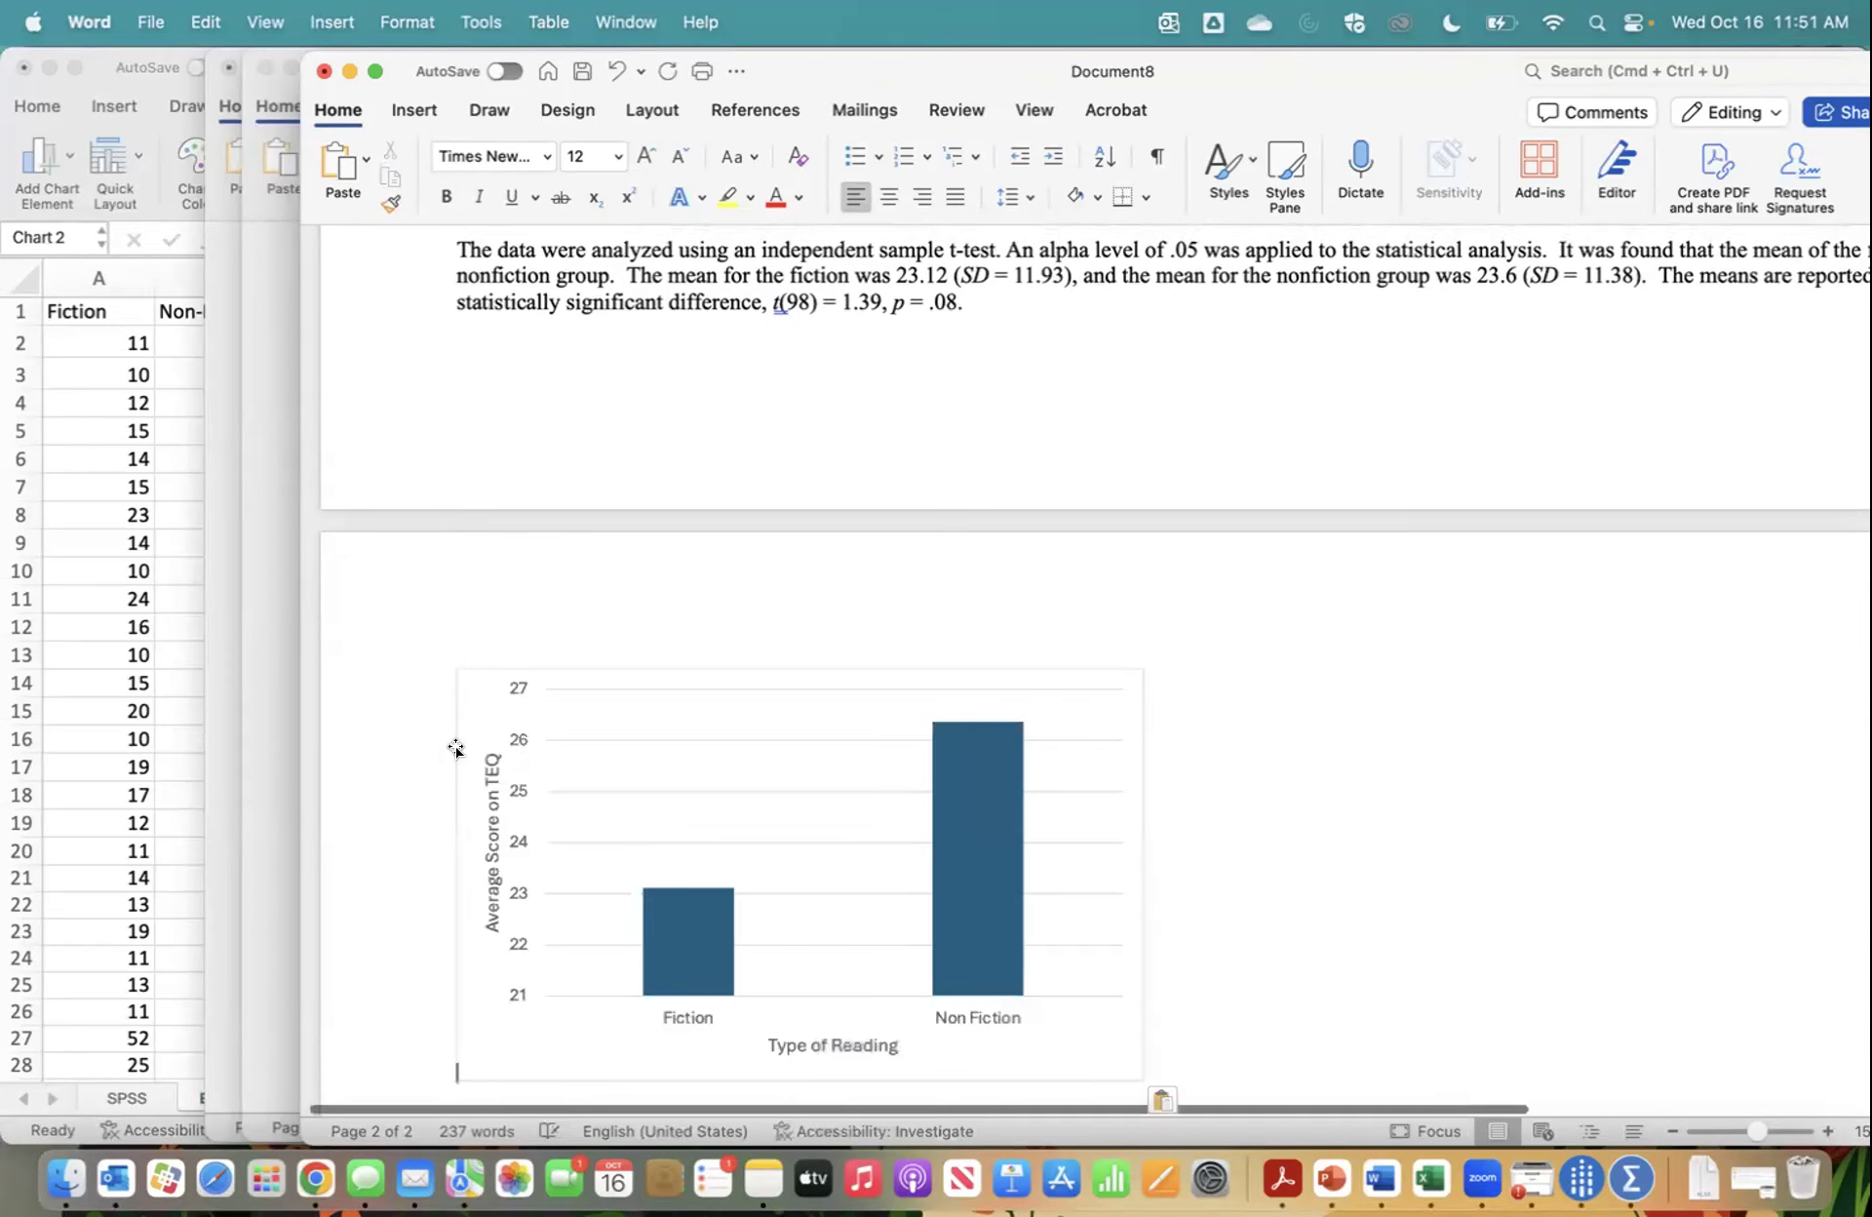
pyautogui.press('Return')
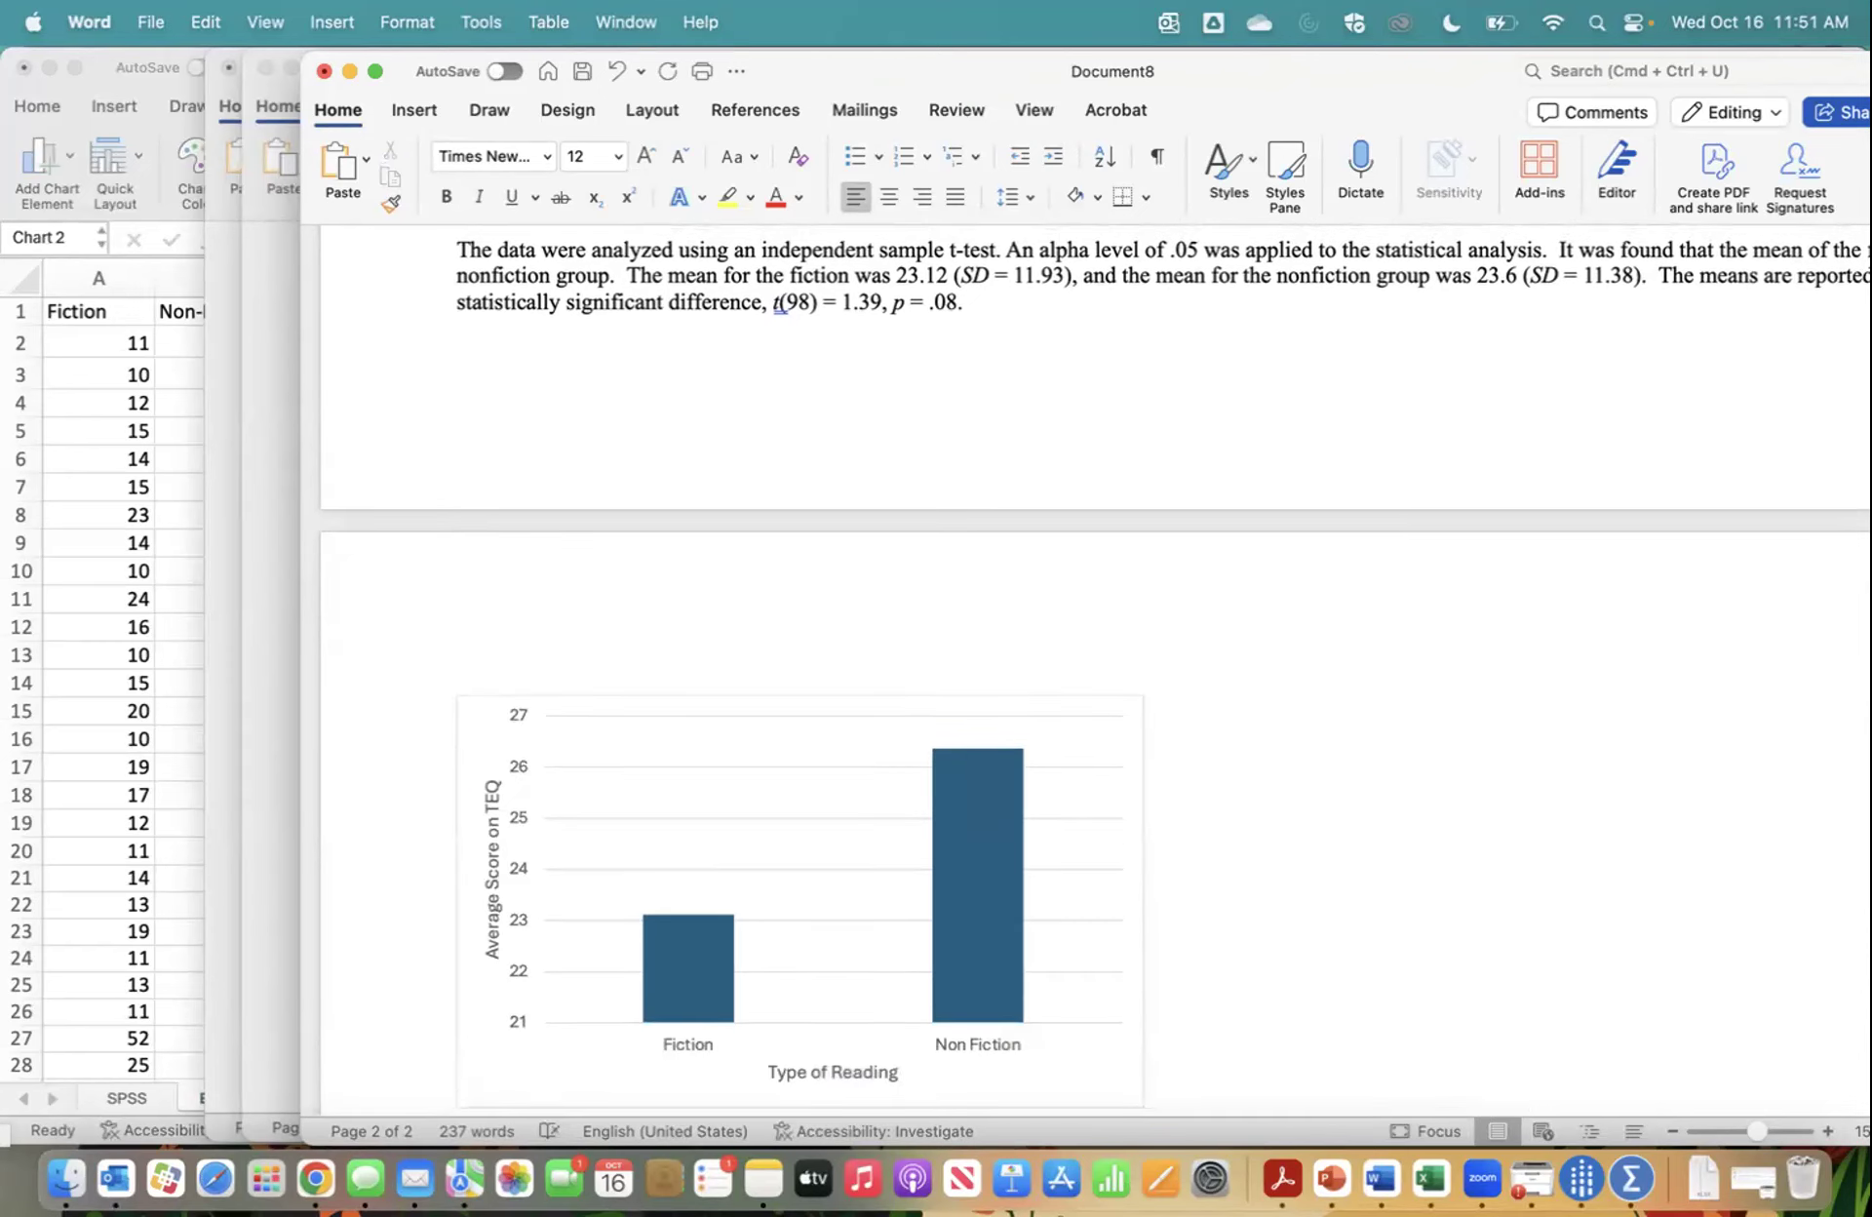
pyautogui.write('Figure Camption')
pyautogui.press('BackSpace')
pyautogui.press('BackSpace')
pyautogui.press('BackSpace')
pyautogui.press('BackSpace')
pyautogui.press('BackSpace')
pyautogui.press('BackSpace')
pyautogui.write('ptioin:')
pyautogui.rightClick(555, 683)
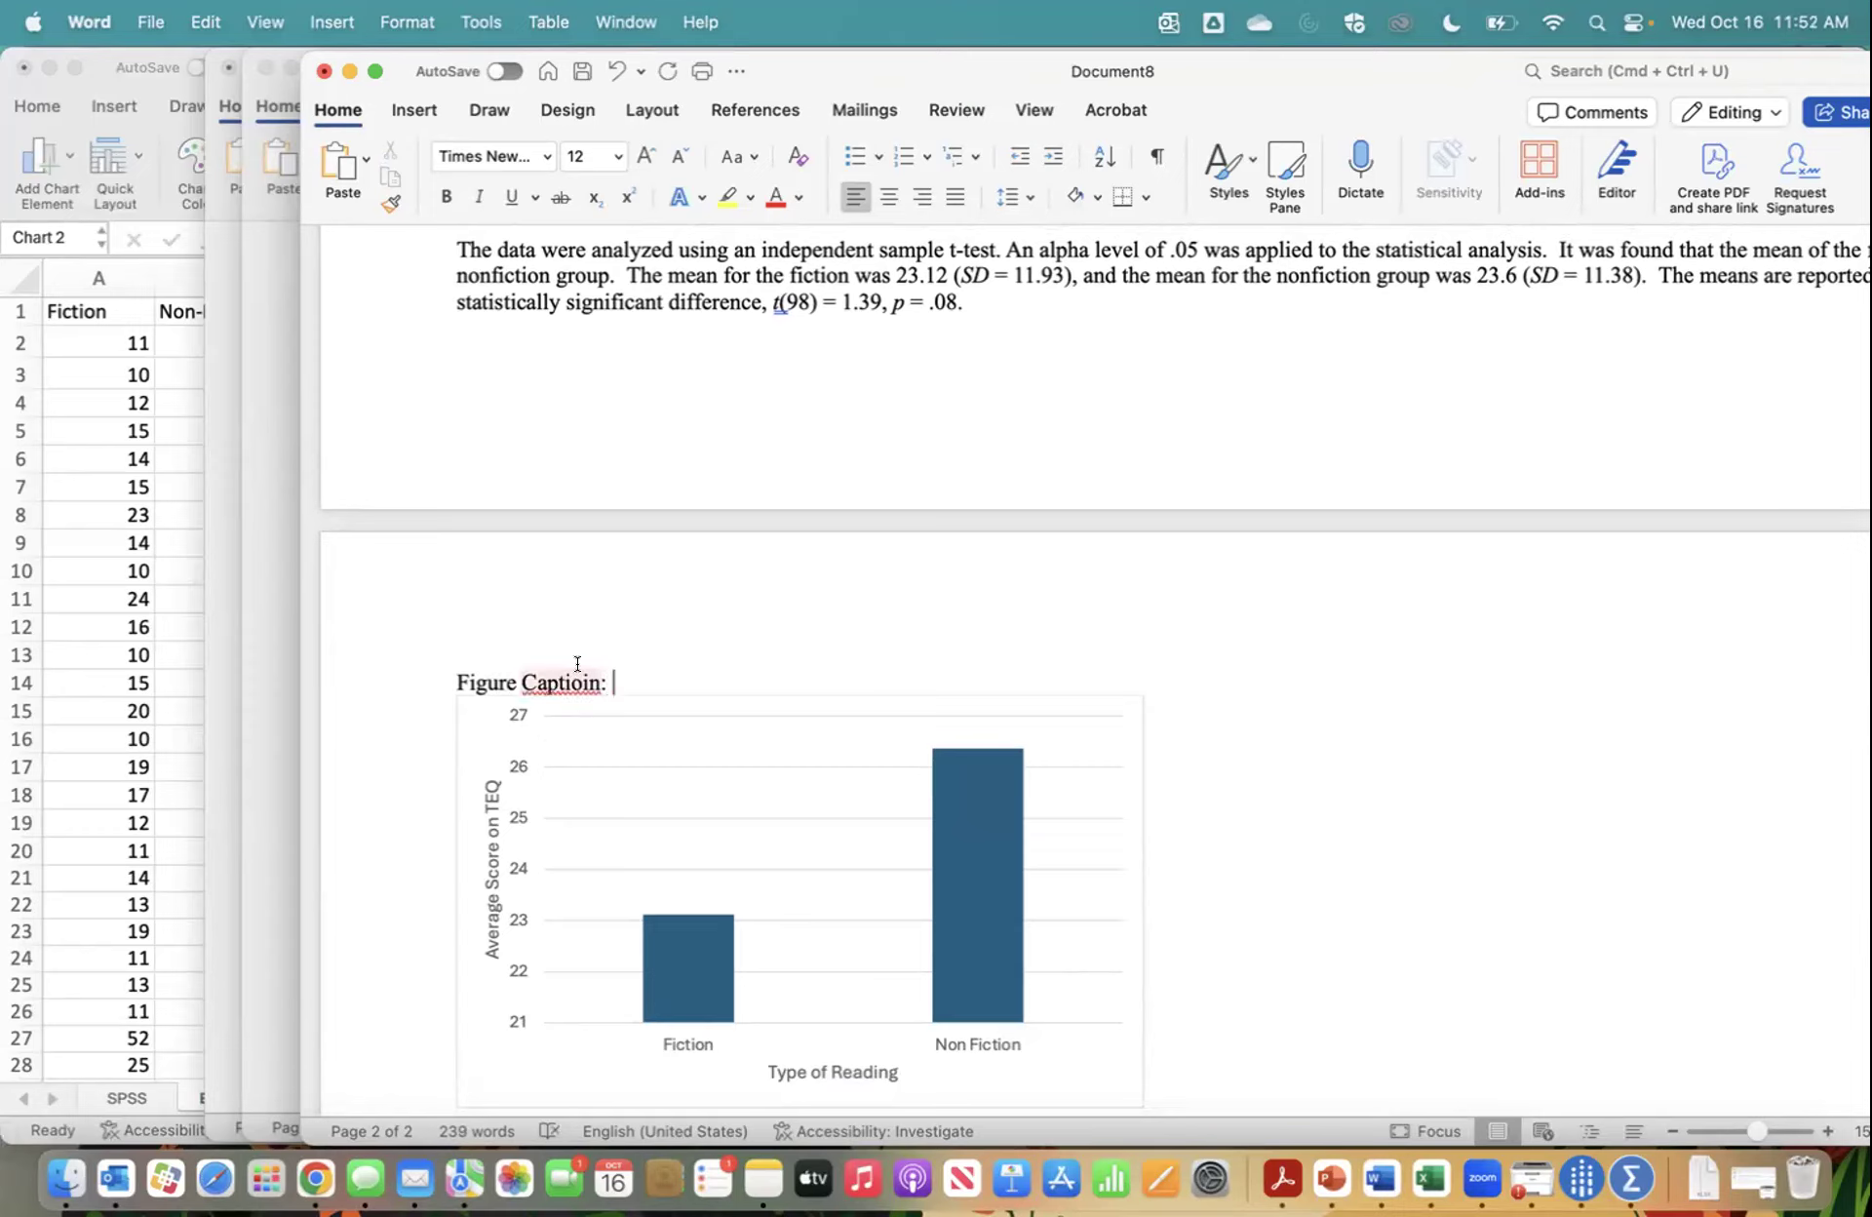
pyautogui.click(571, 765)
# - Complete the figure caption with "Average score on TEQ as a function of type of reading (fiction versus nonfiction)."
pyautogui.scroll(-5, 665, 680)
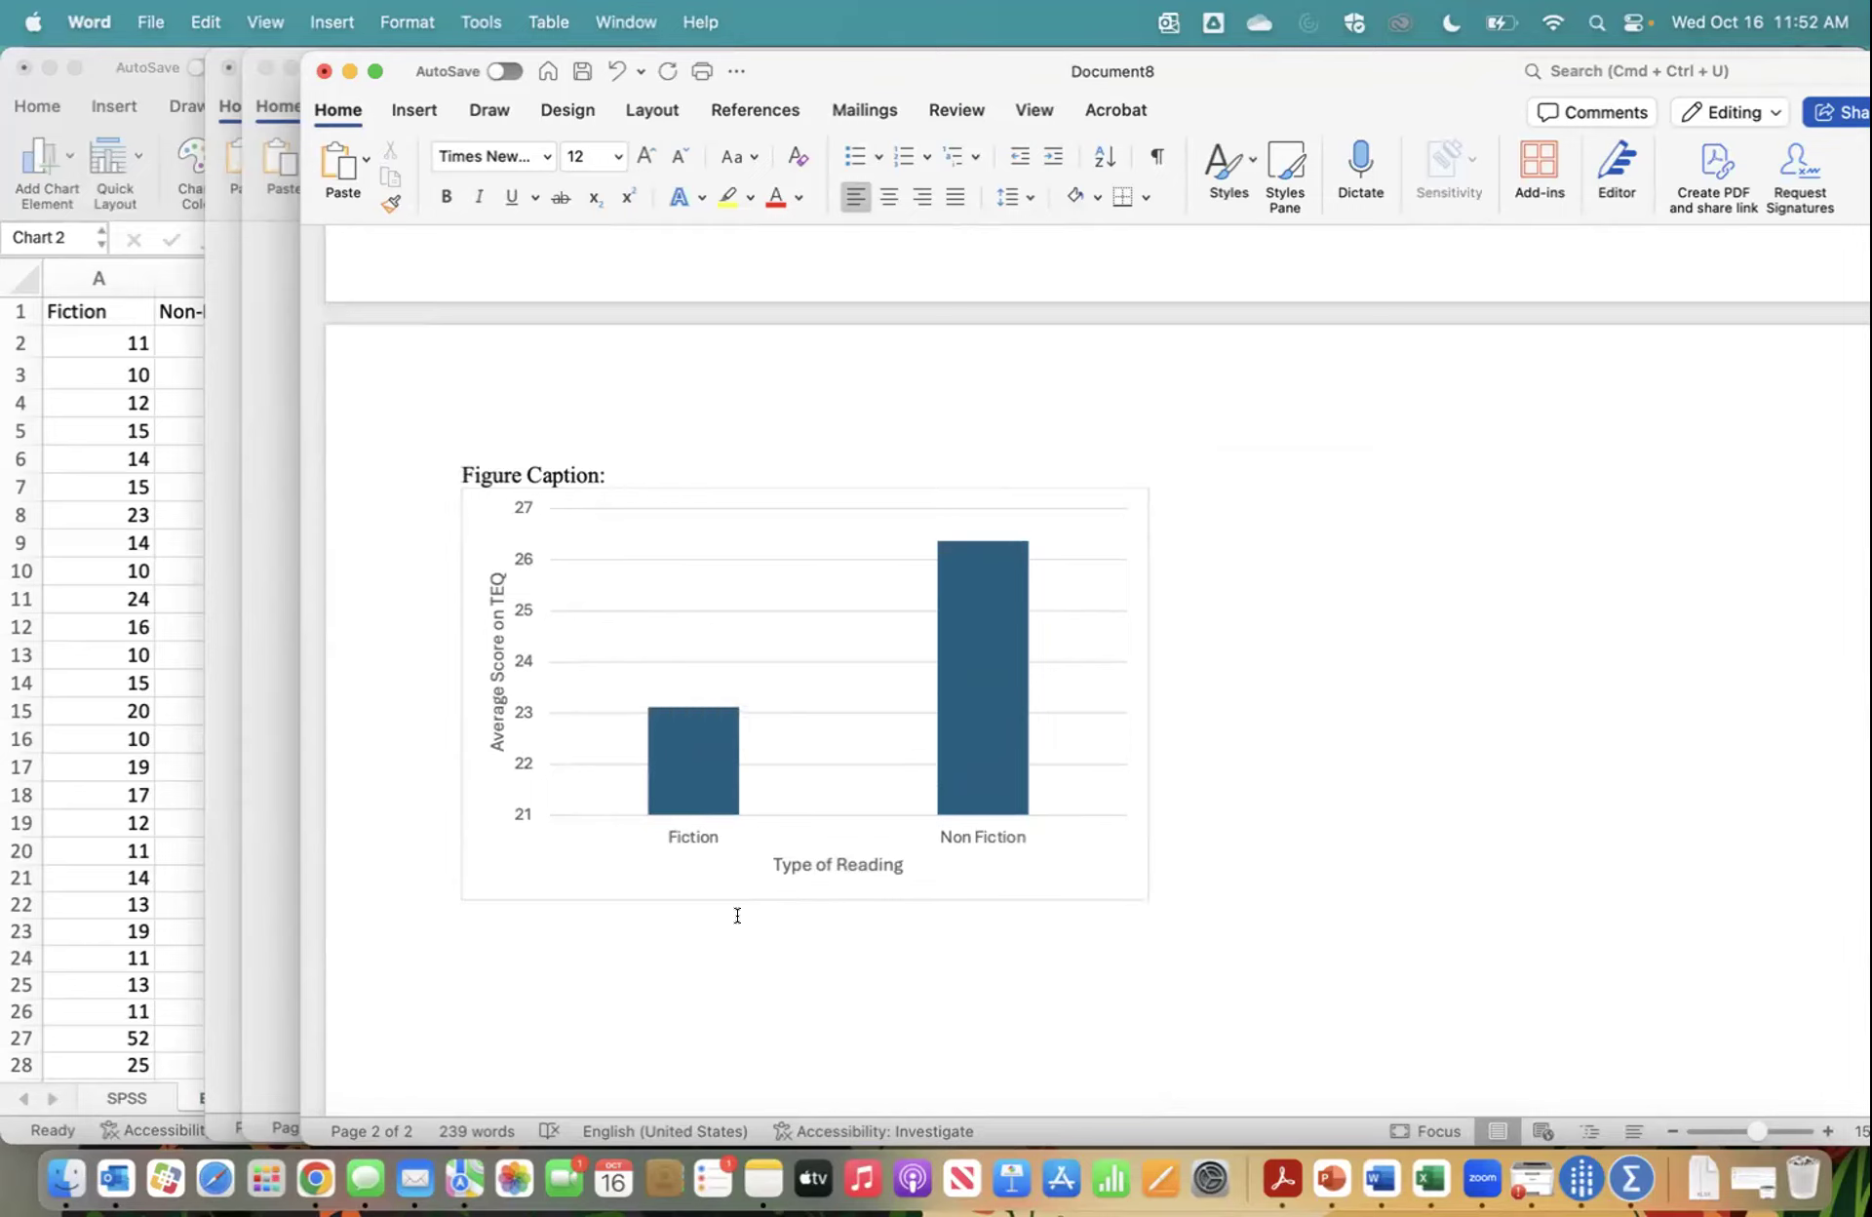
pyautogui.write('Average score on T')
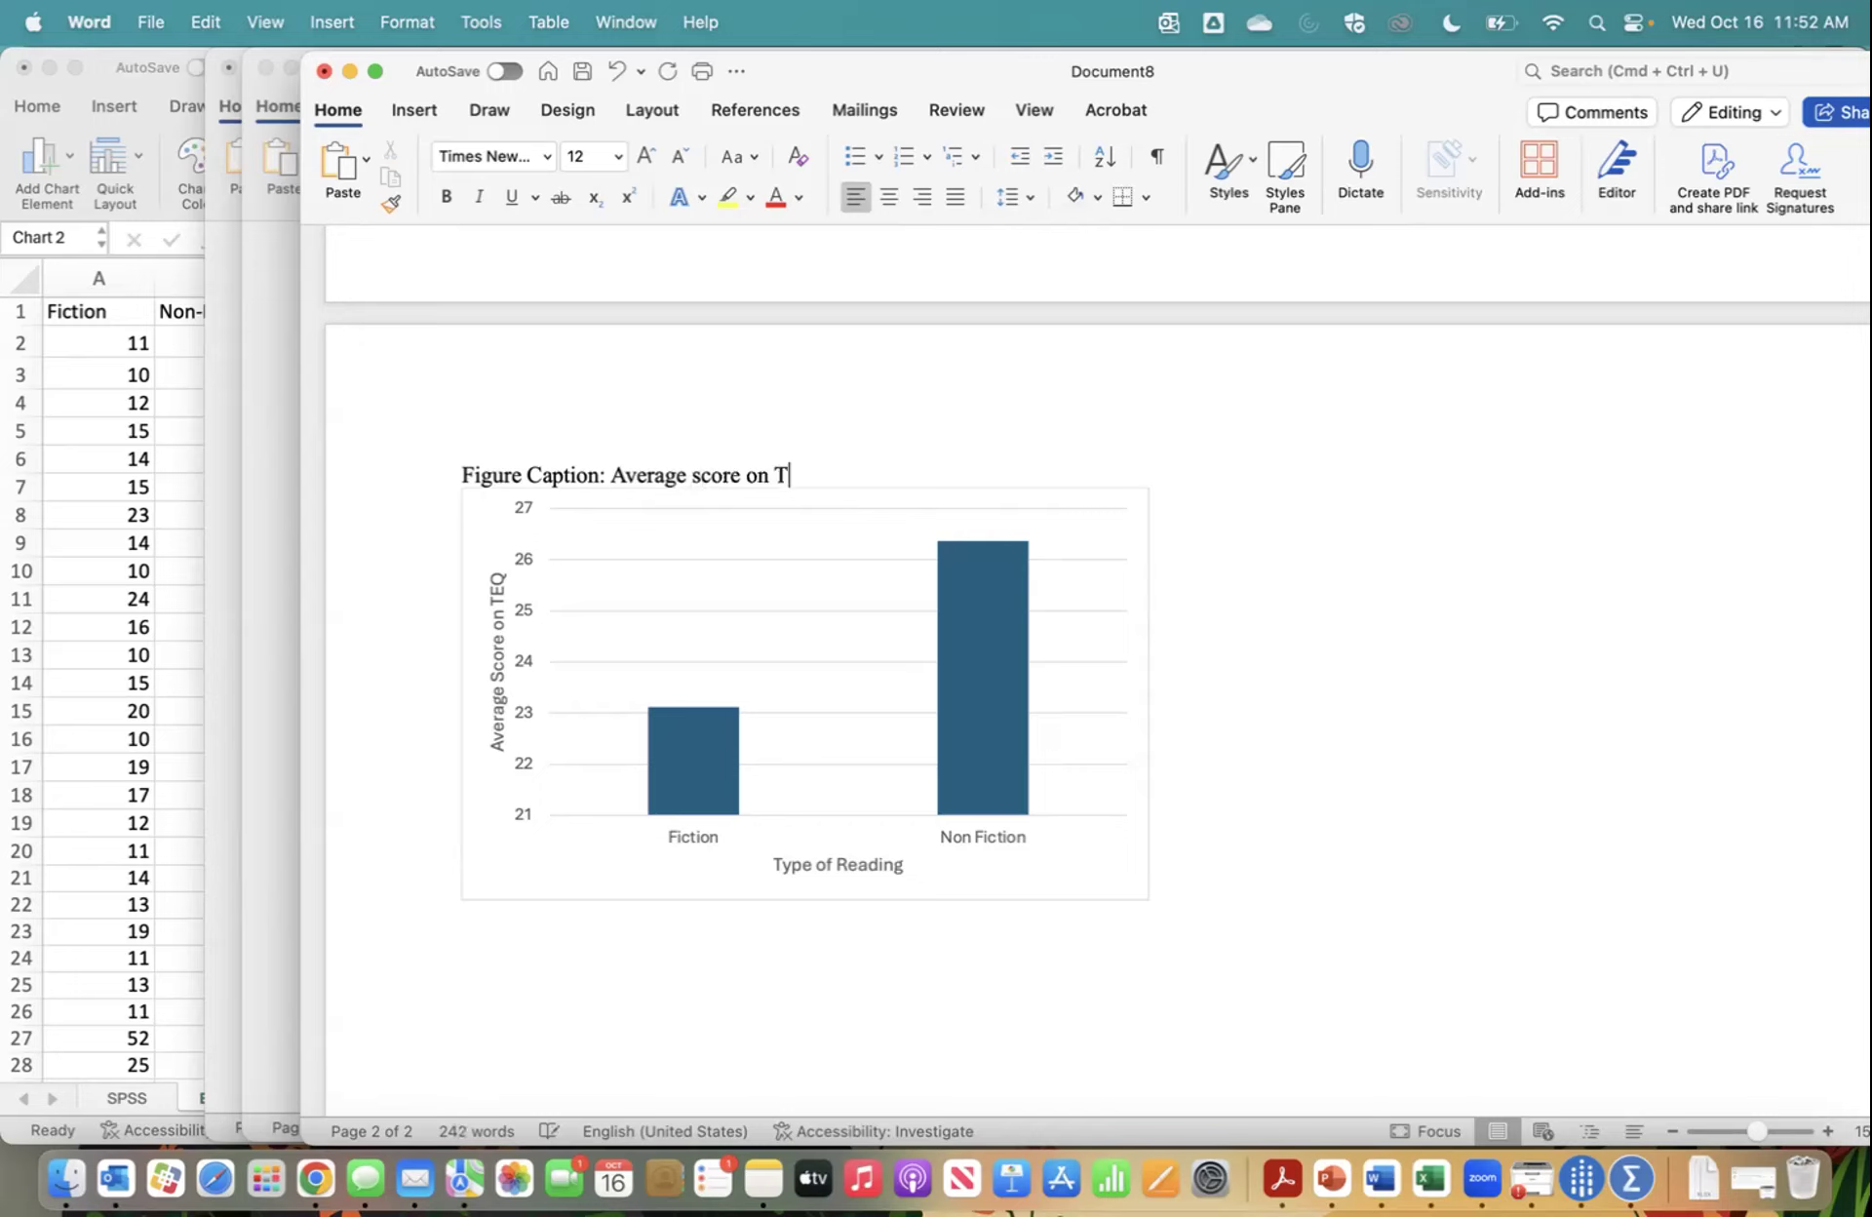
pyautogui.write('EQ as a function of ')
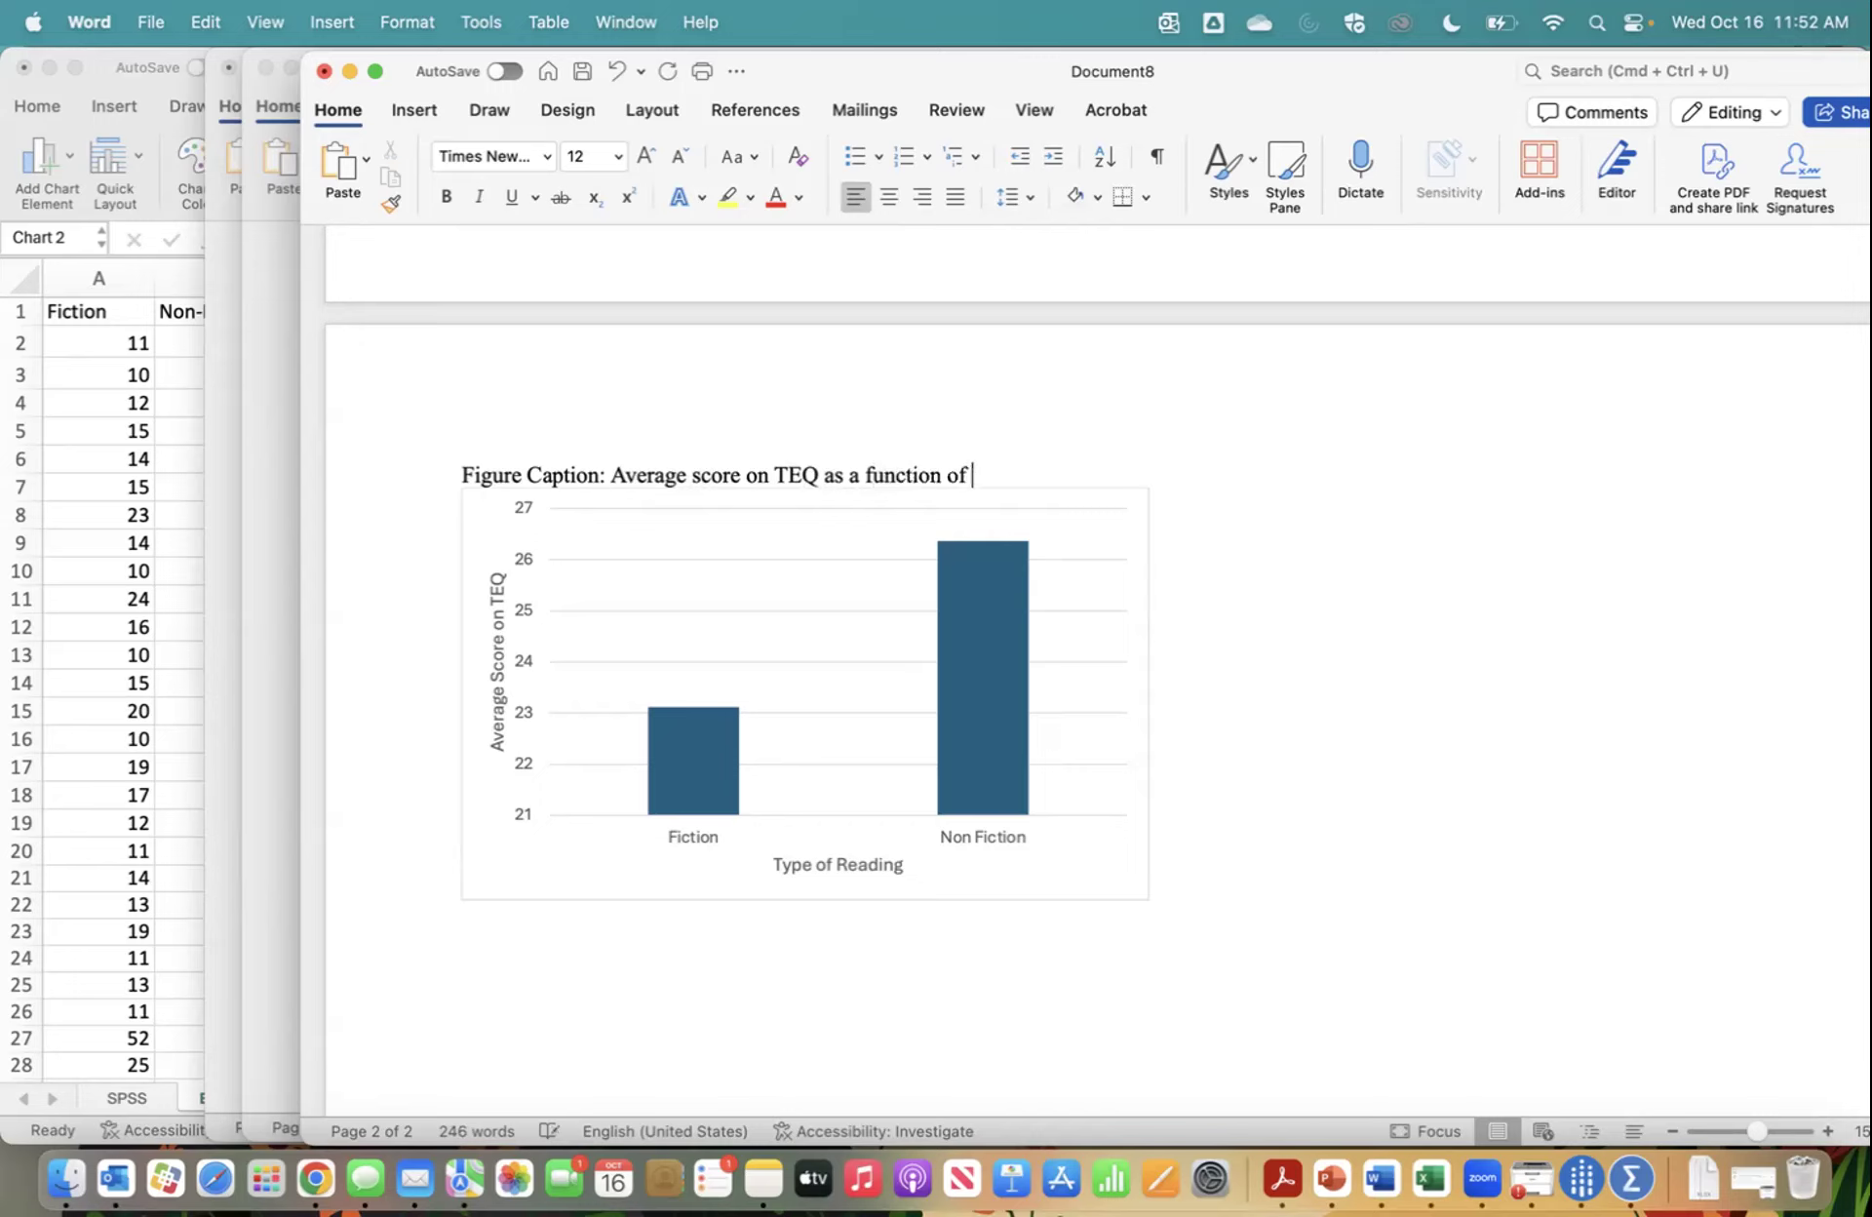
pyautogui.write('type of reading (F')
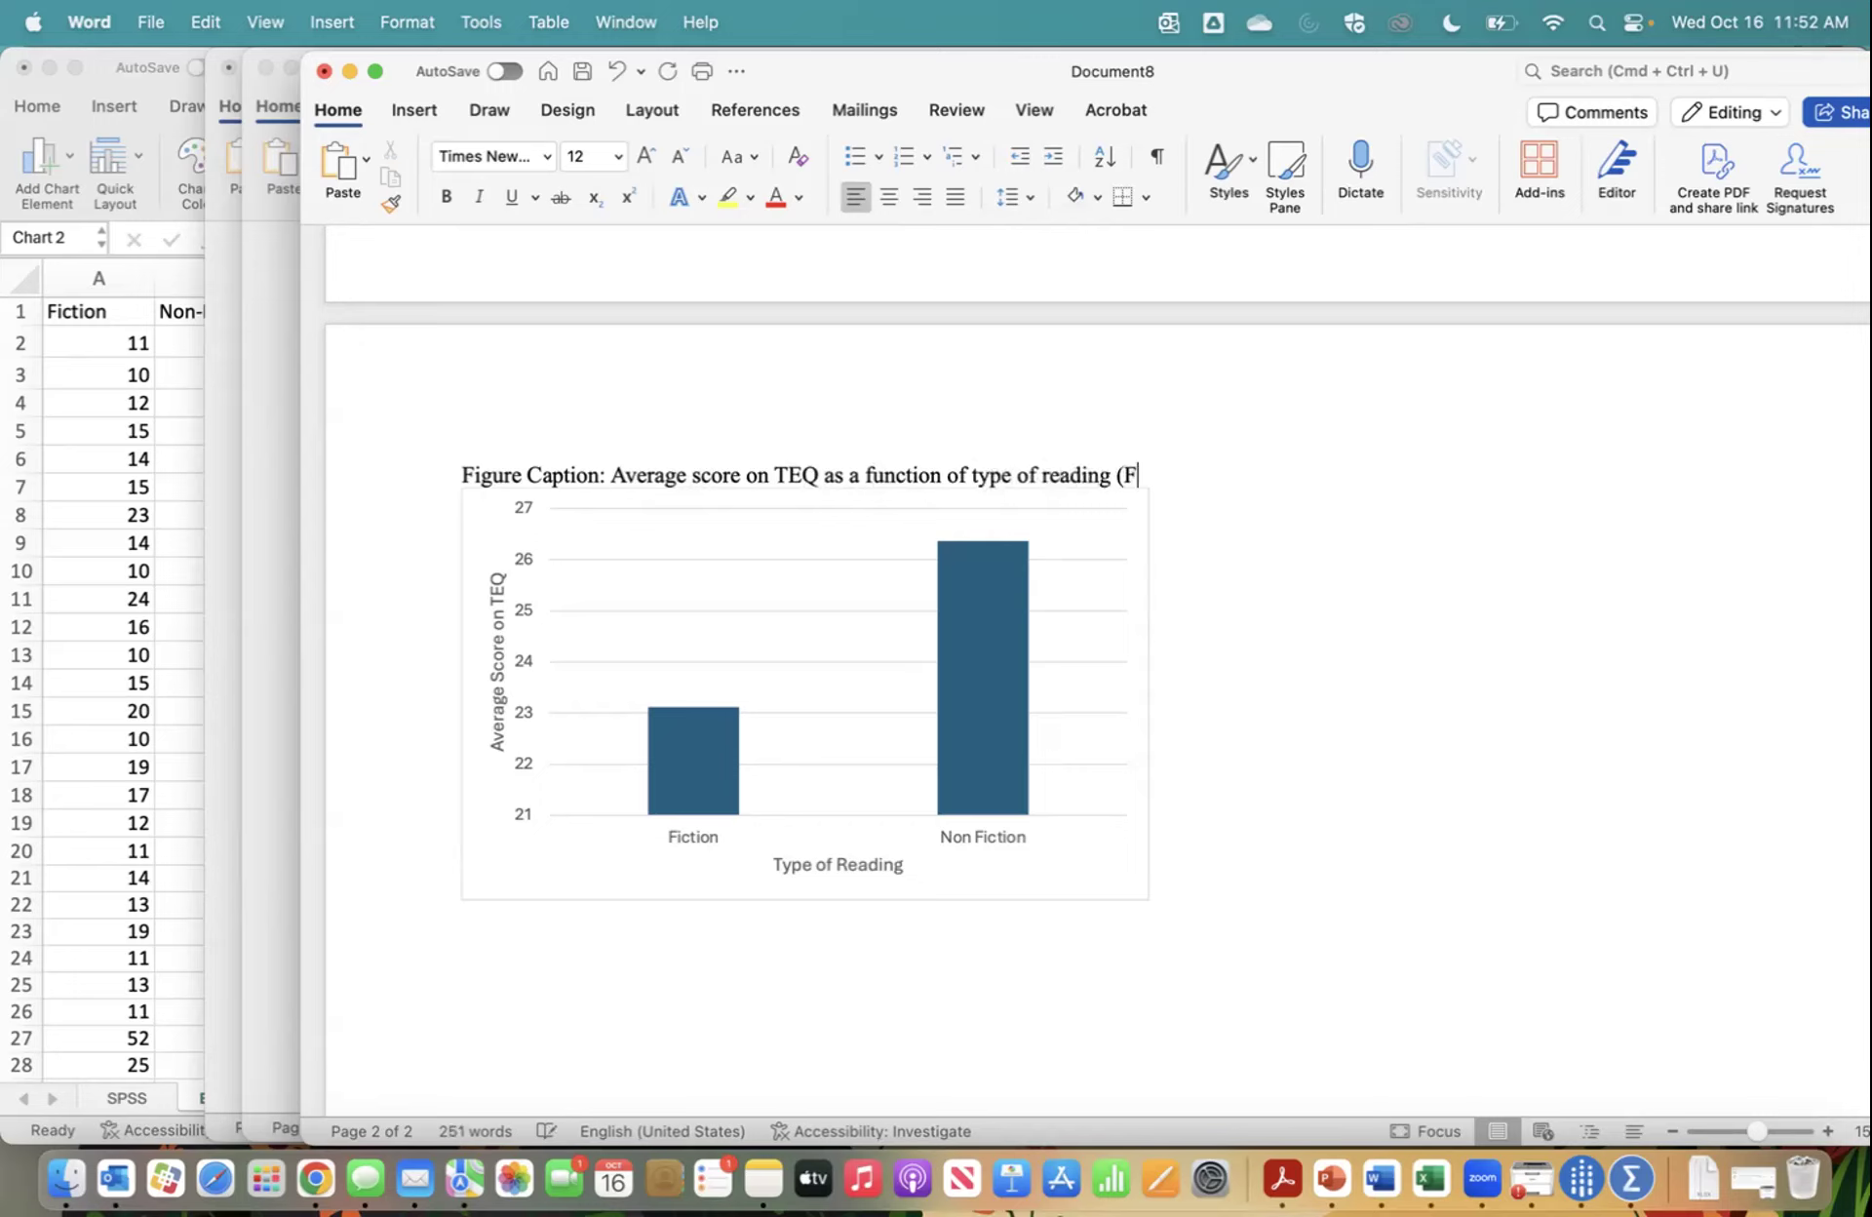
pyautogui.write('fiction versus nonfiction/).')
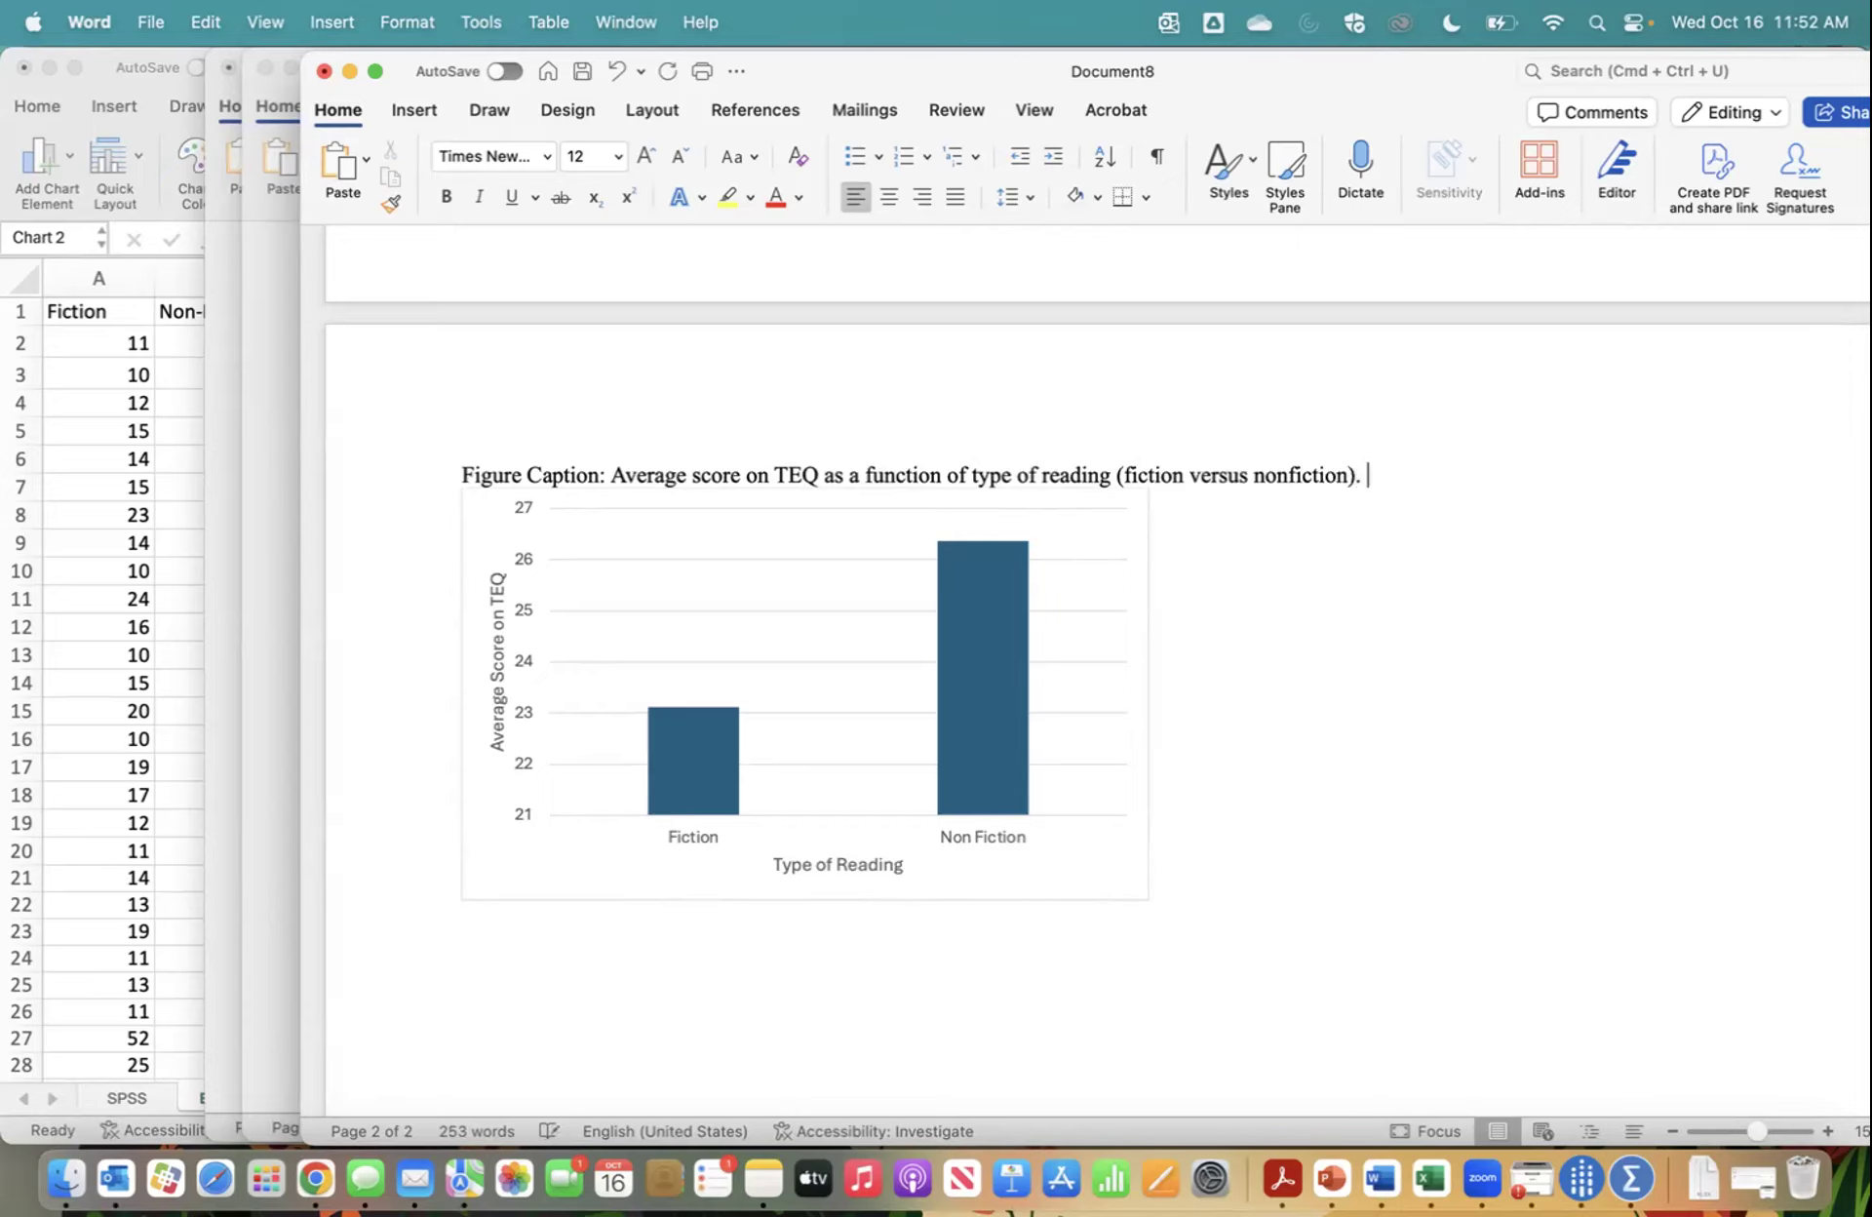
pyautogui.scroll(-10, 1097, 673)
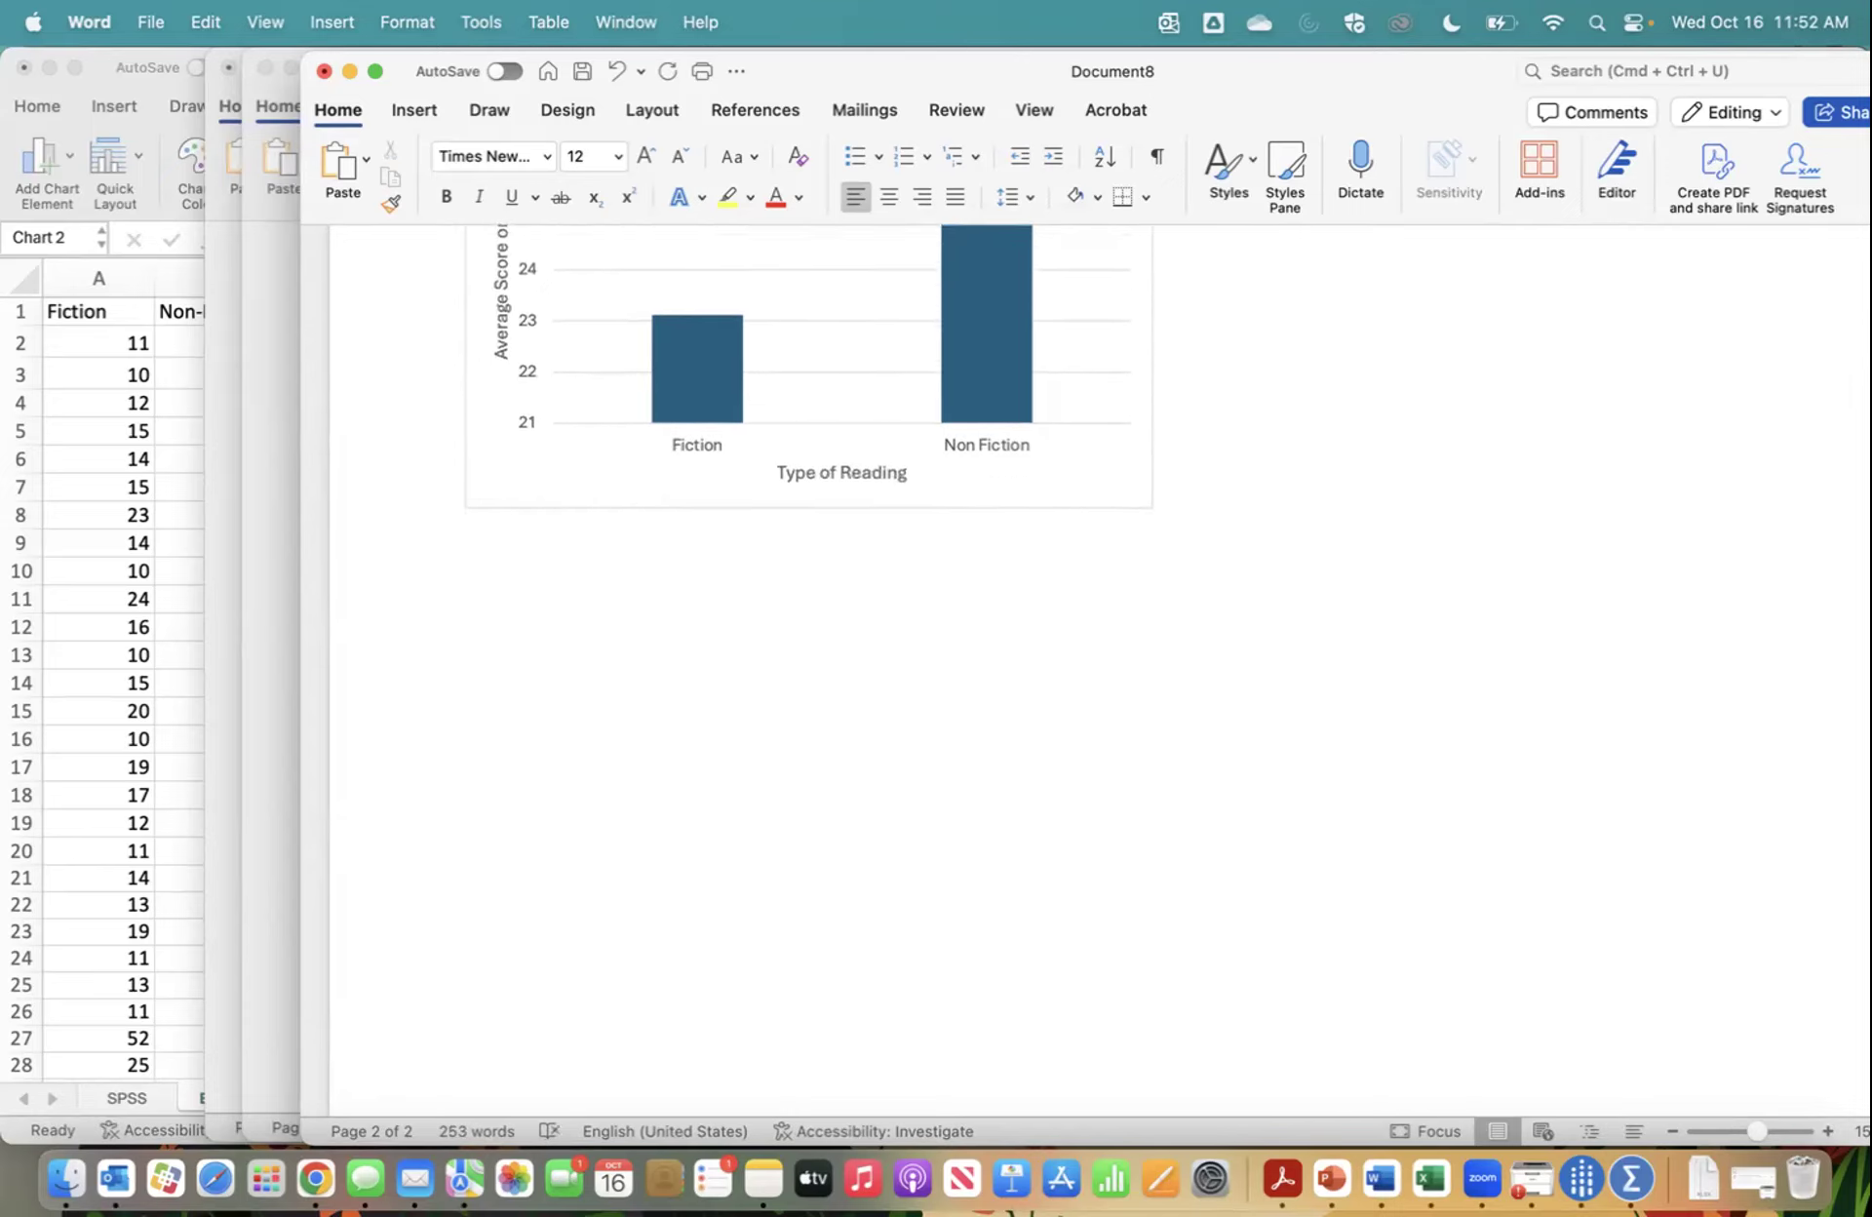
pyautogui.scroll(12, 1097, 672)
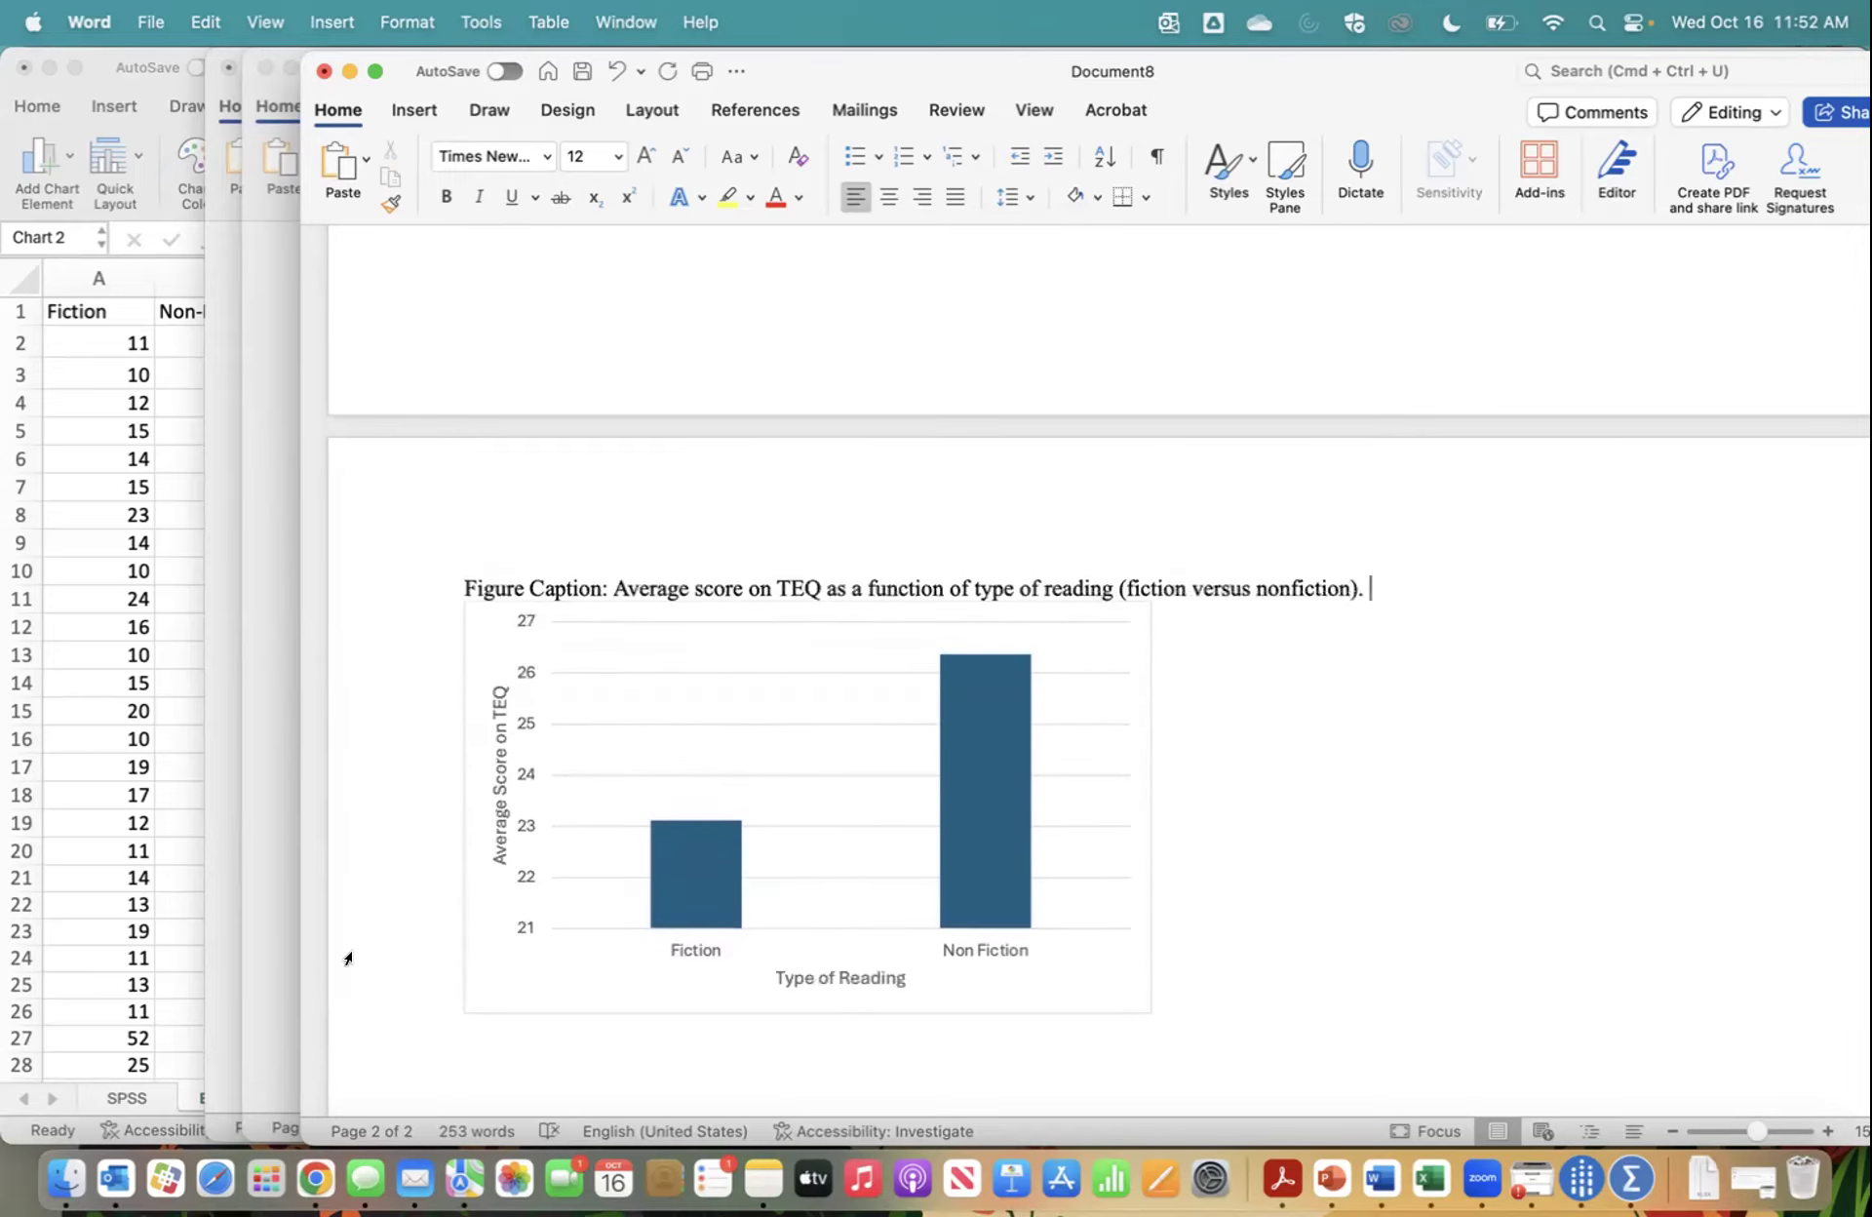
pyautogui.scroll(2, 552, 588)
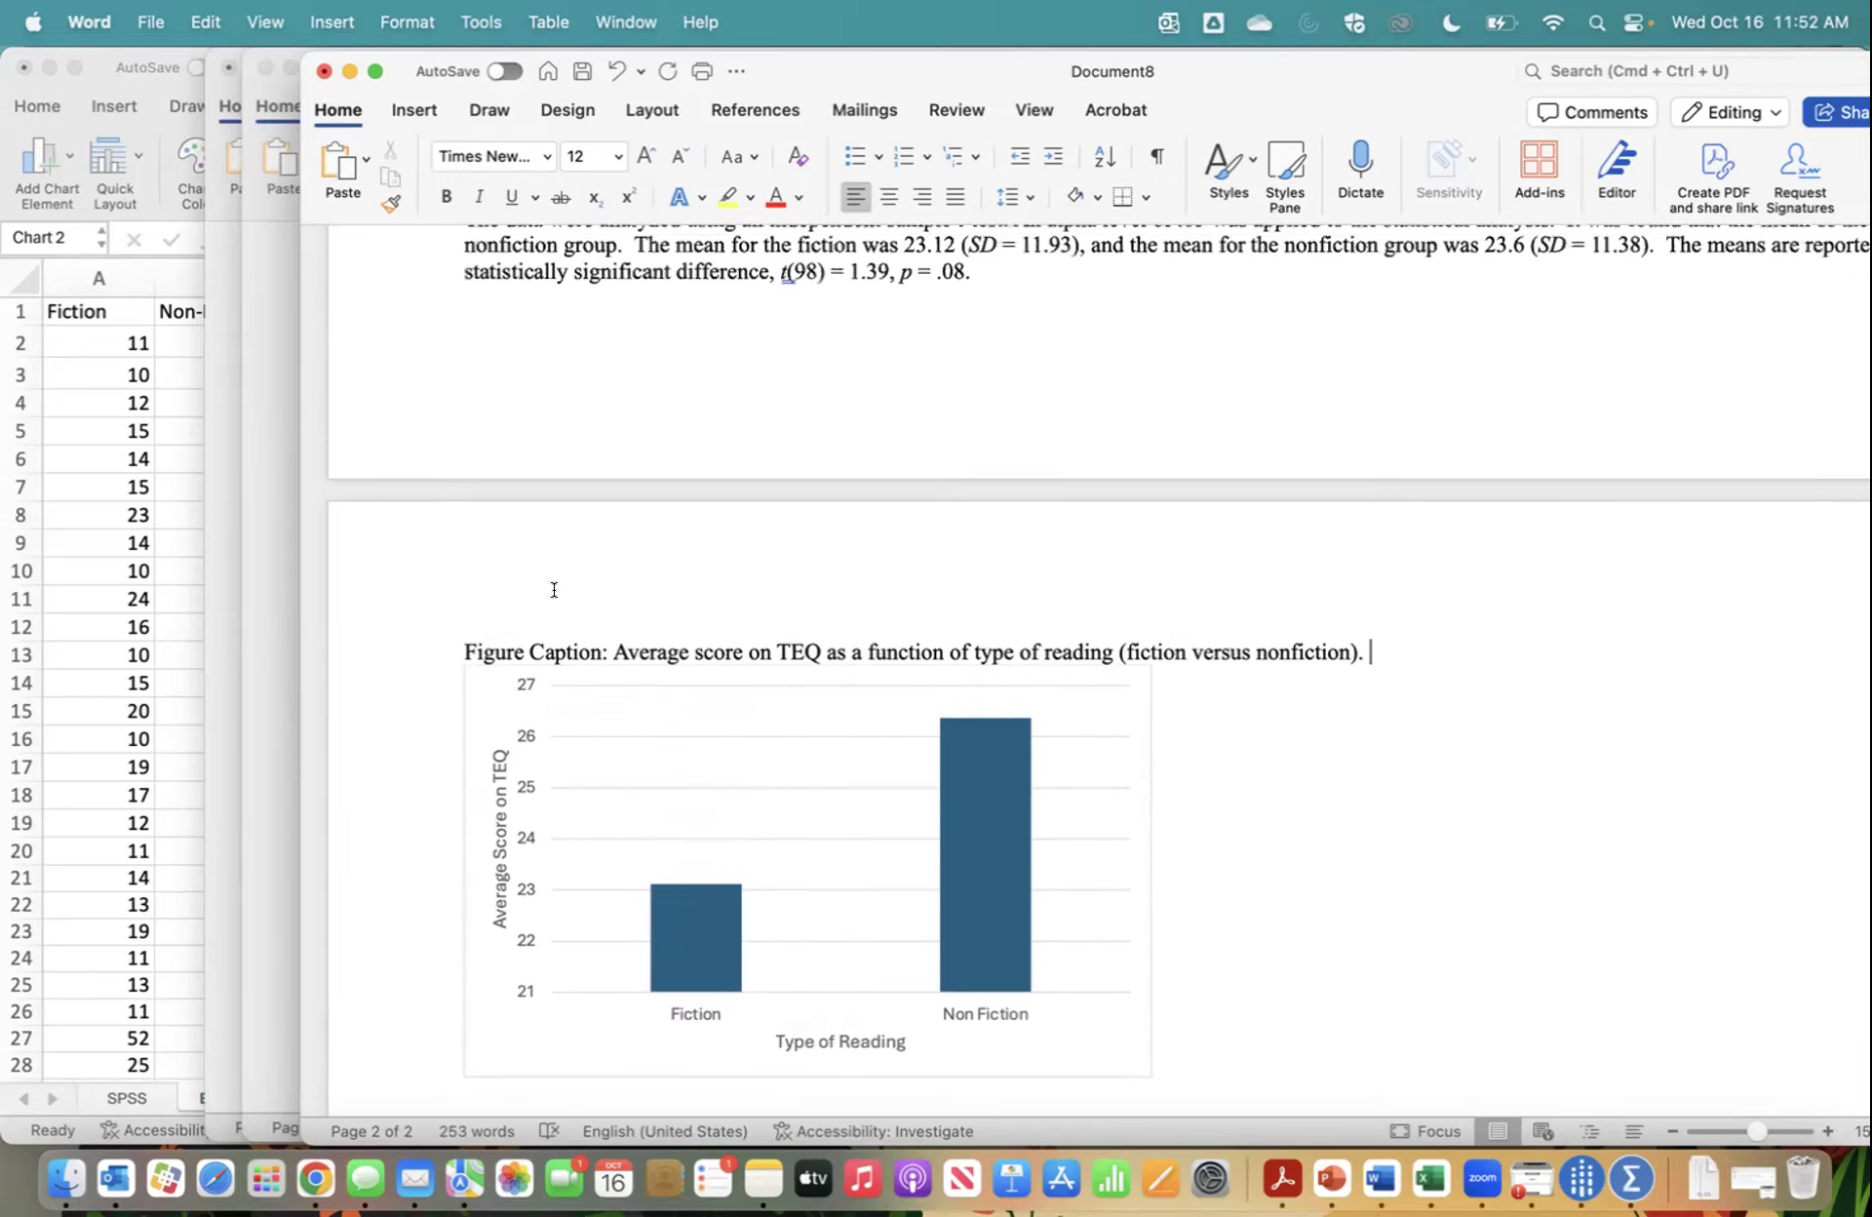